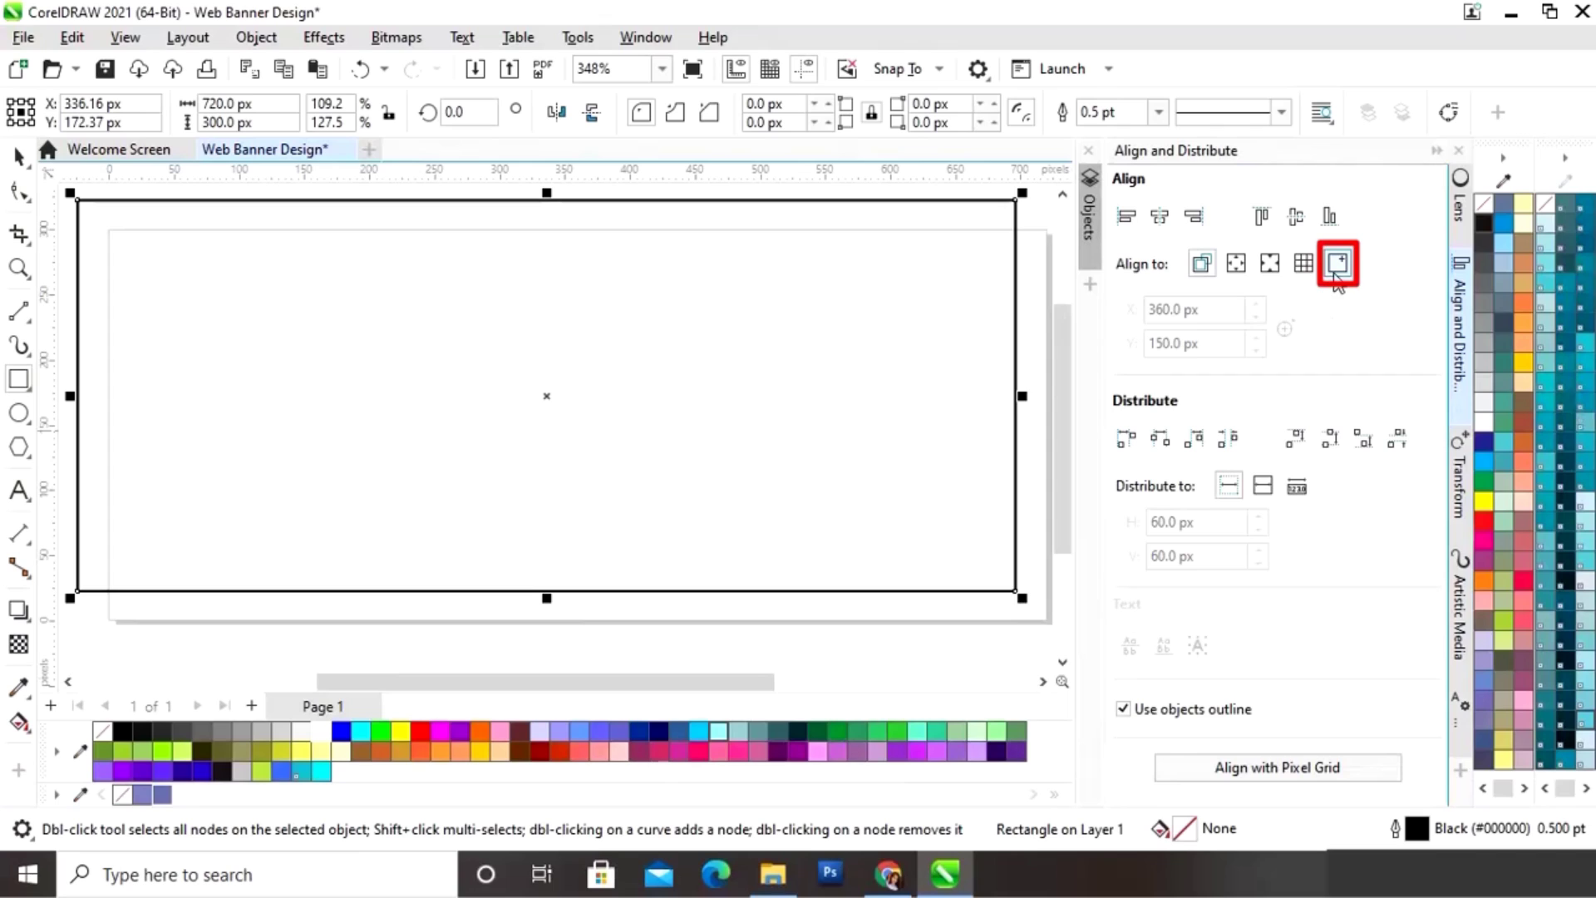
Step: Centre the rectangle horizontally and vertically on the specified point X 360 px, Y 150 px, and collapse the alignment settings
click(1328, 275)
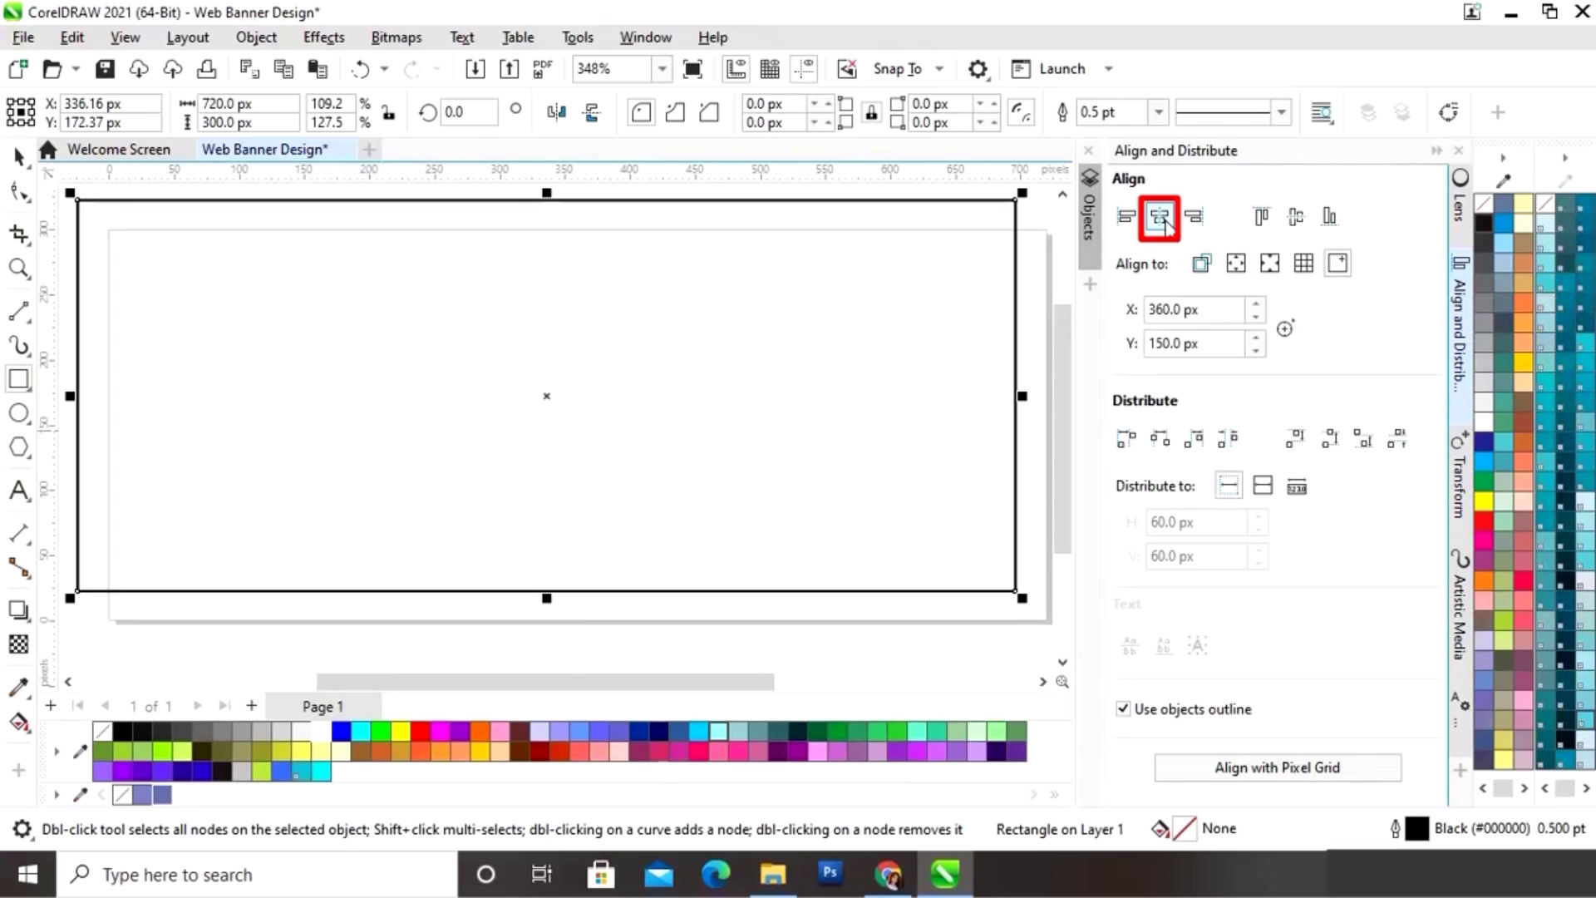
click(1160, 216)
click(1295, 217)
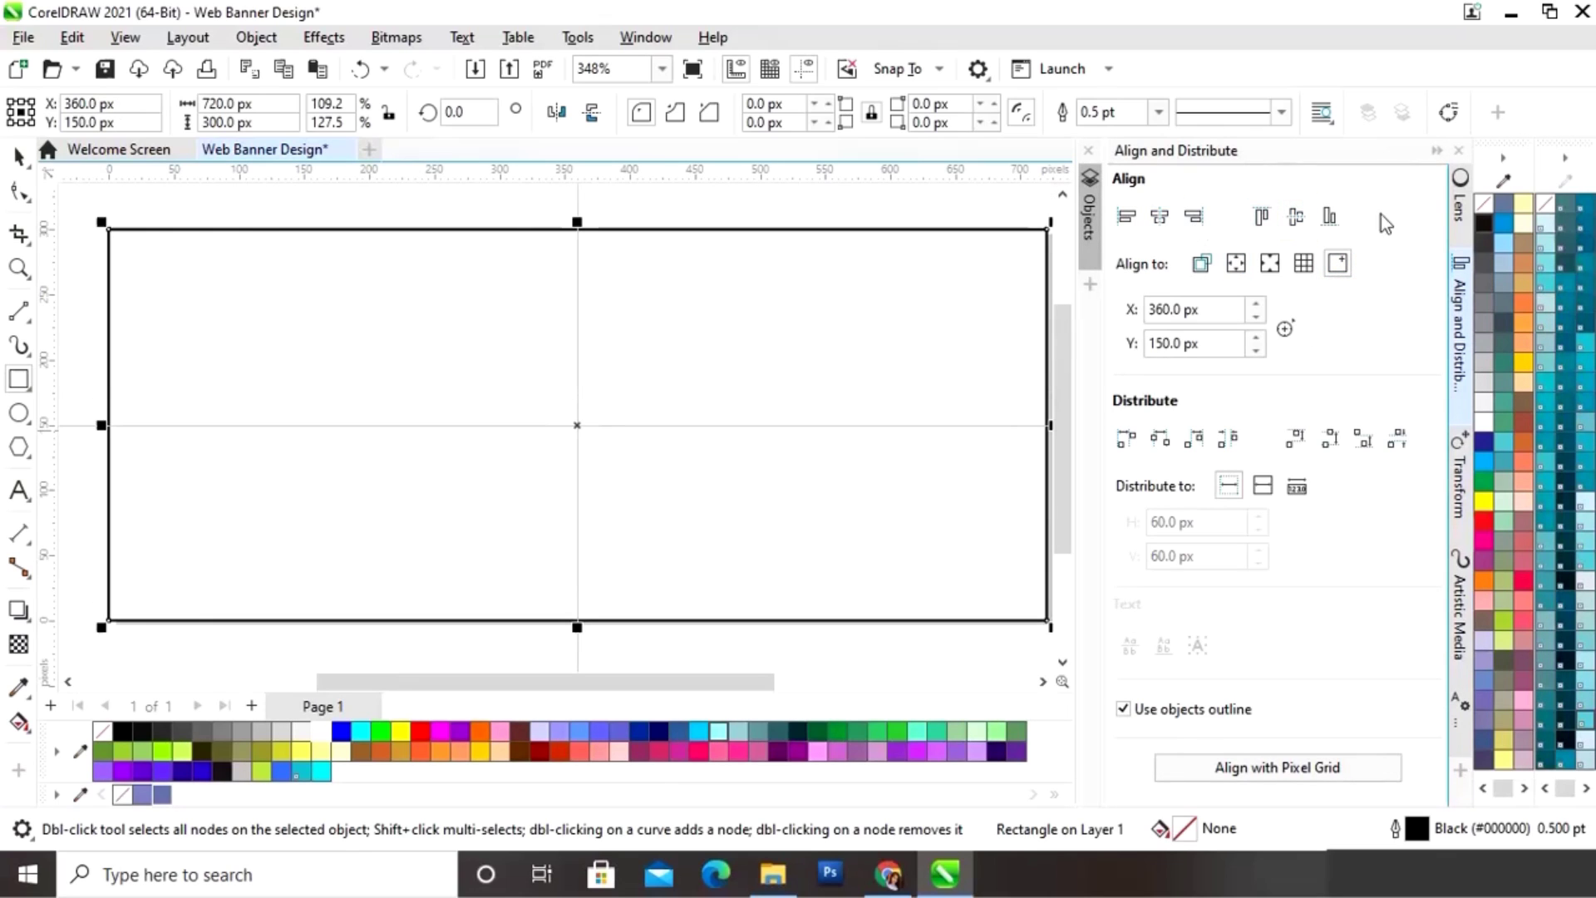
click(1437, 152)
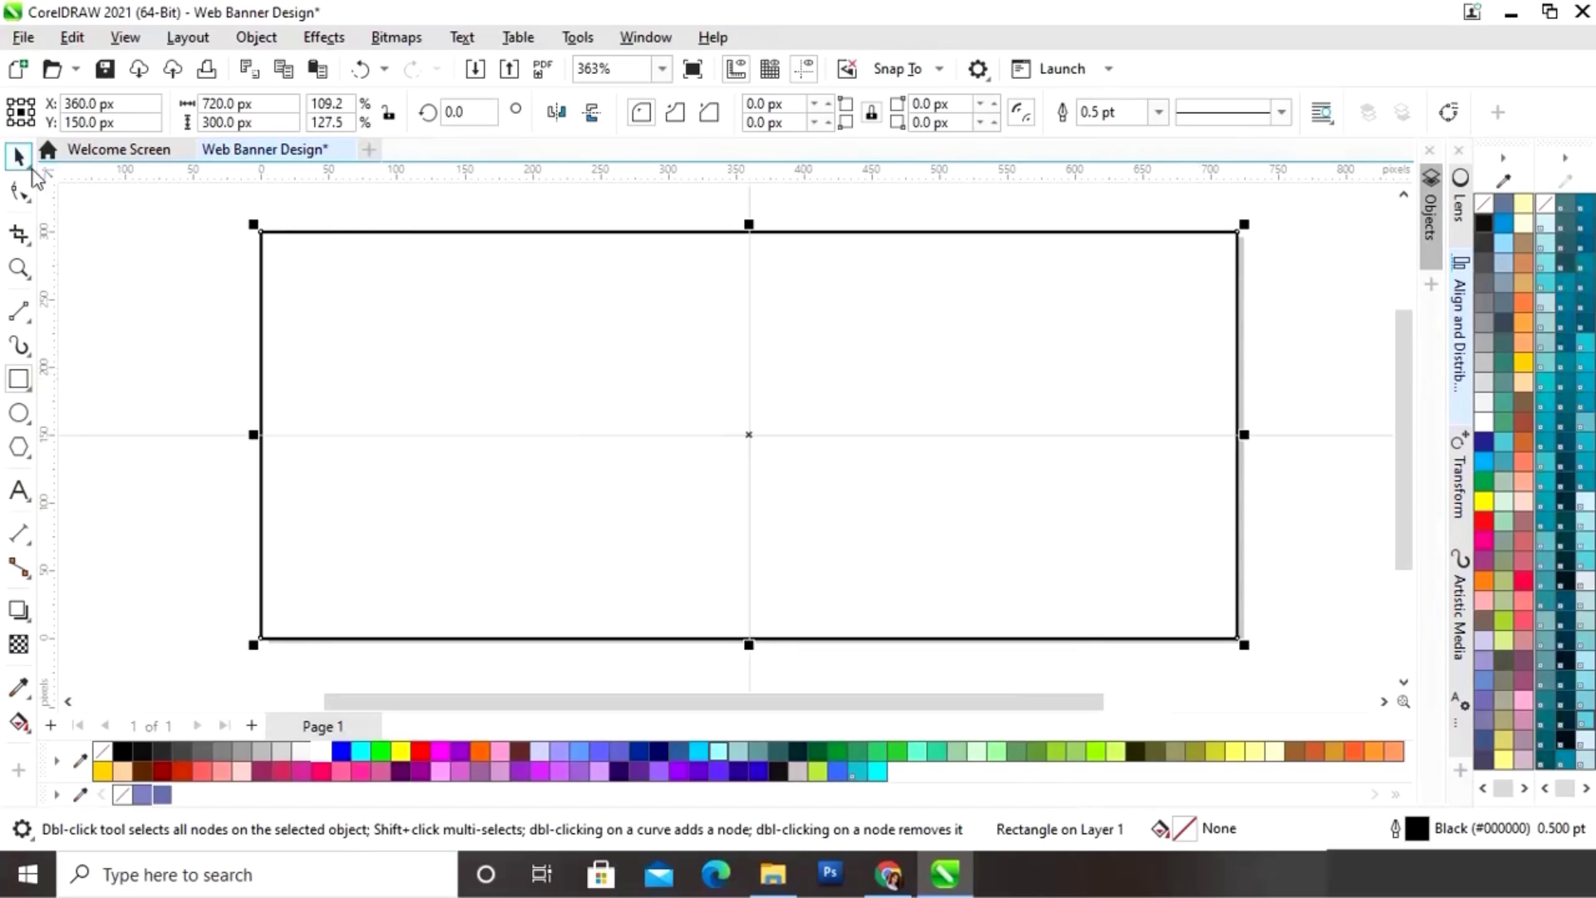
Step: Create a full-width copy of the banner rectangle, shortened to a strip about 73 px high along the lower edge
click(18, 155)
click(167, 291)
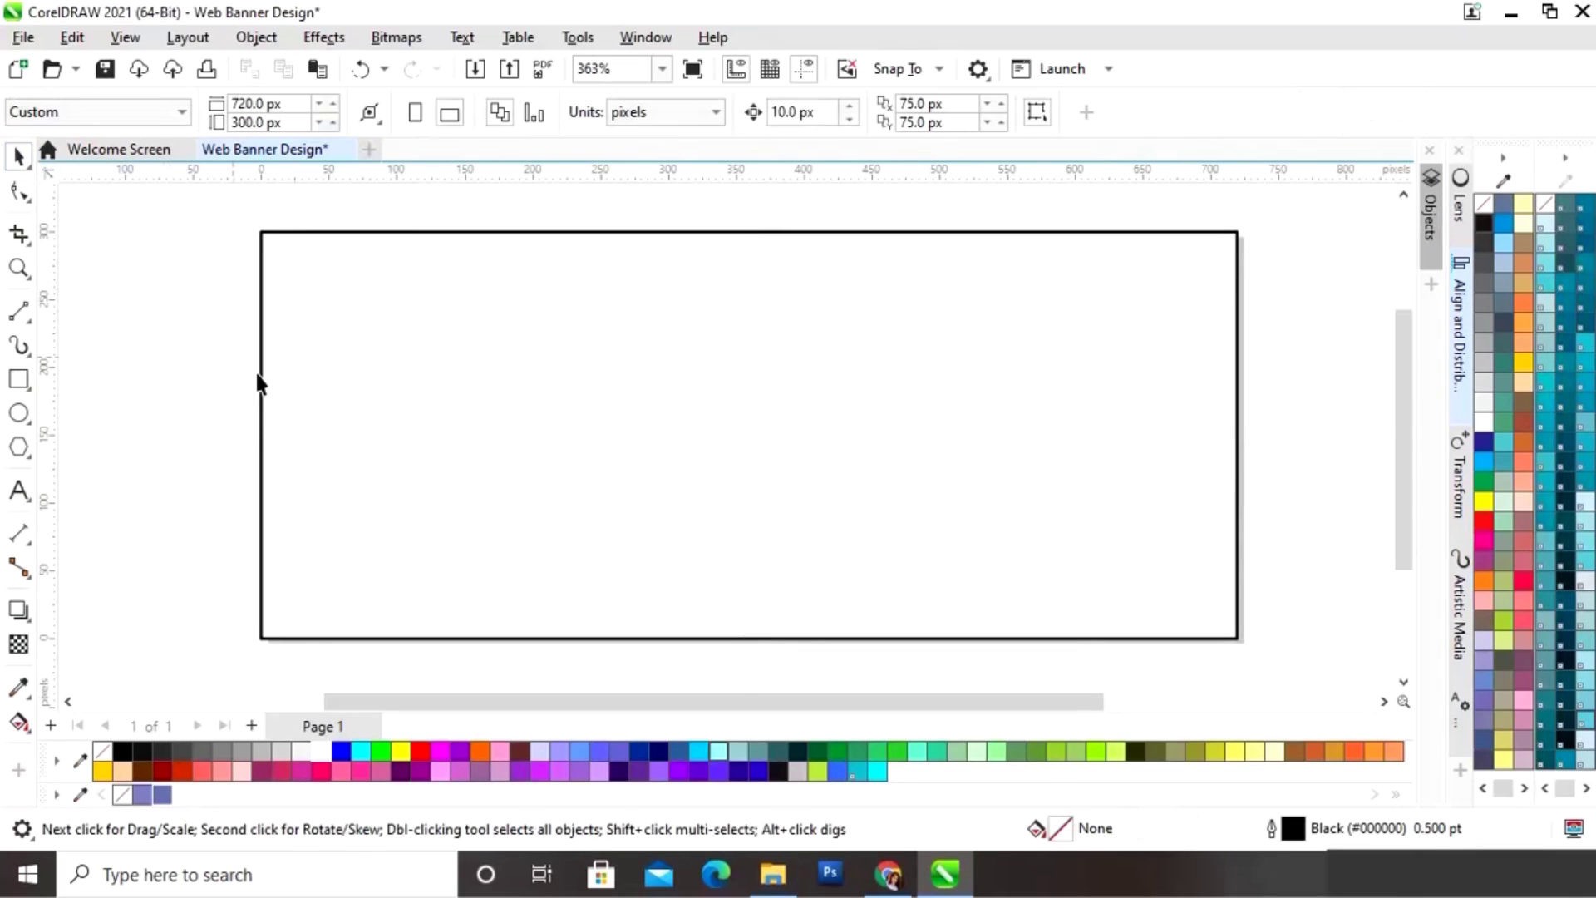
click(657, 358)
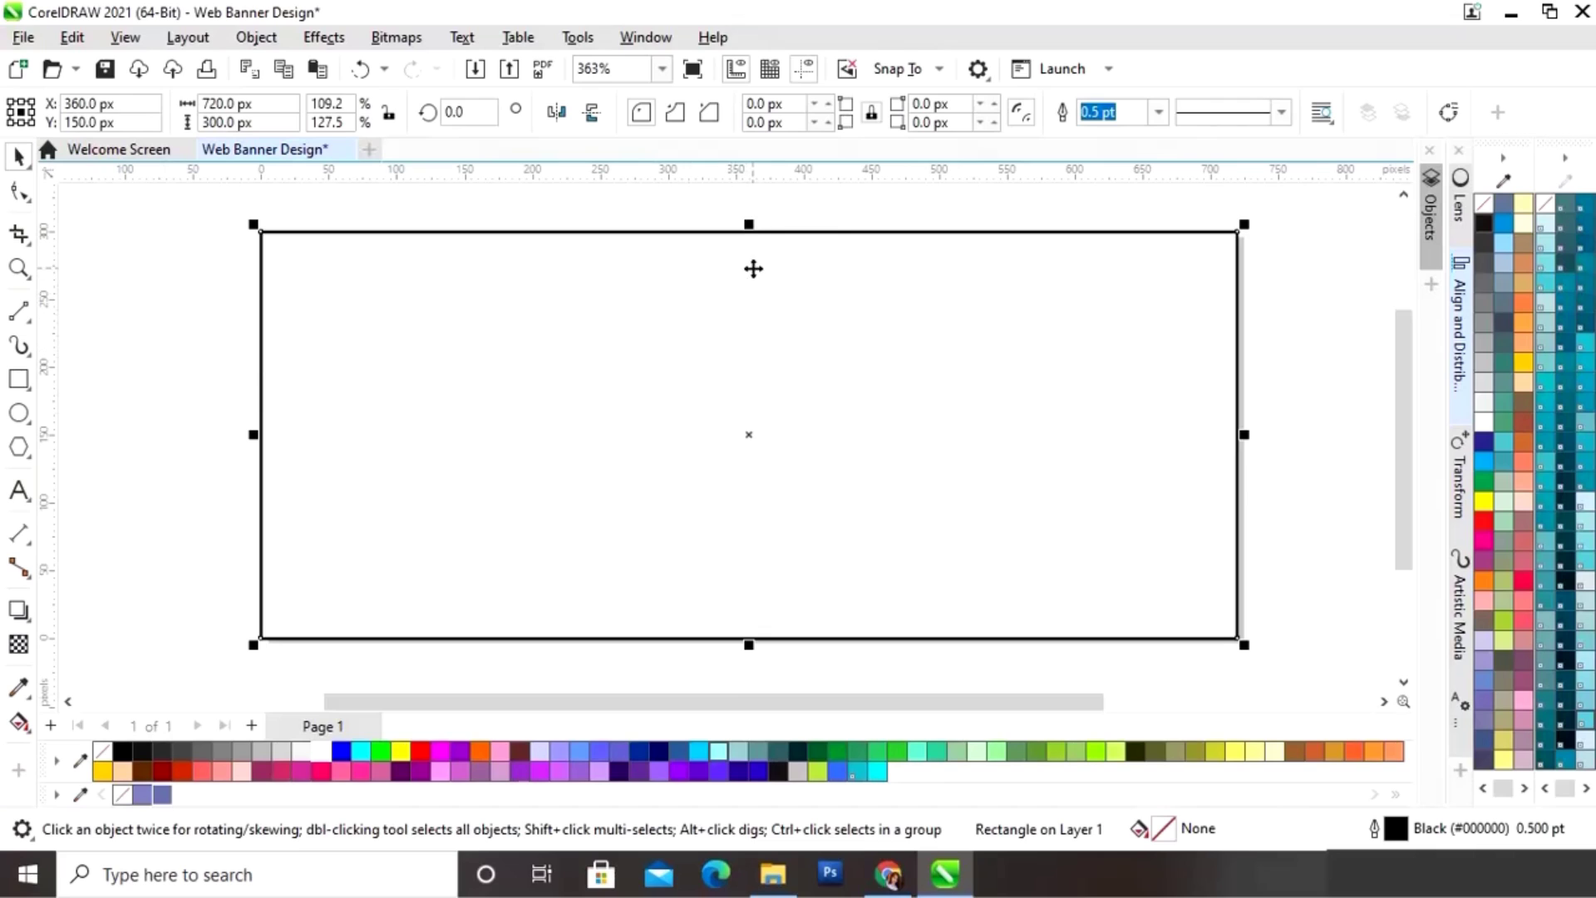
drag(749, 230, 748, 539)
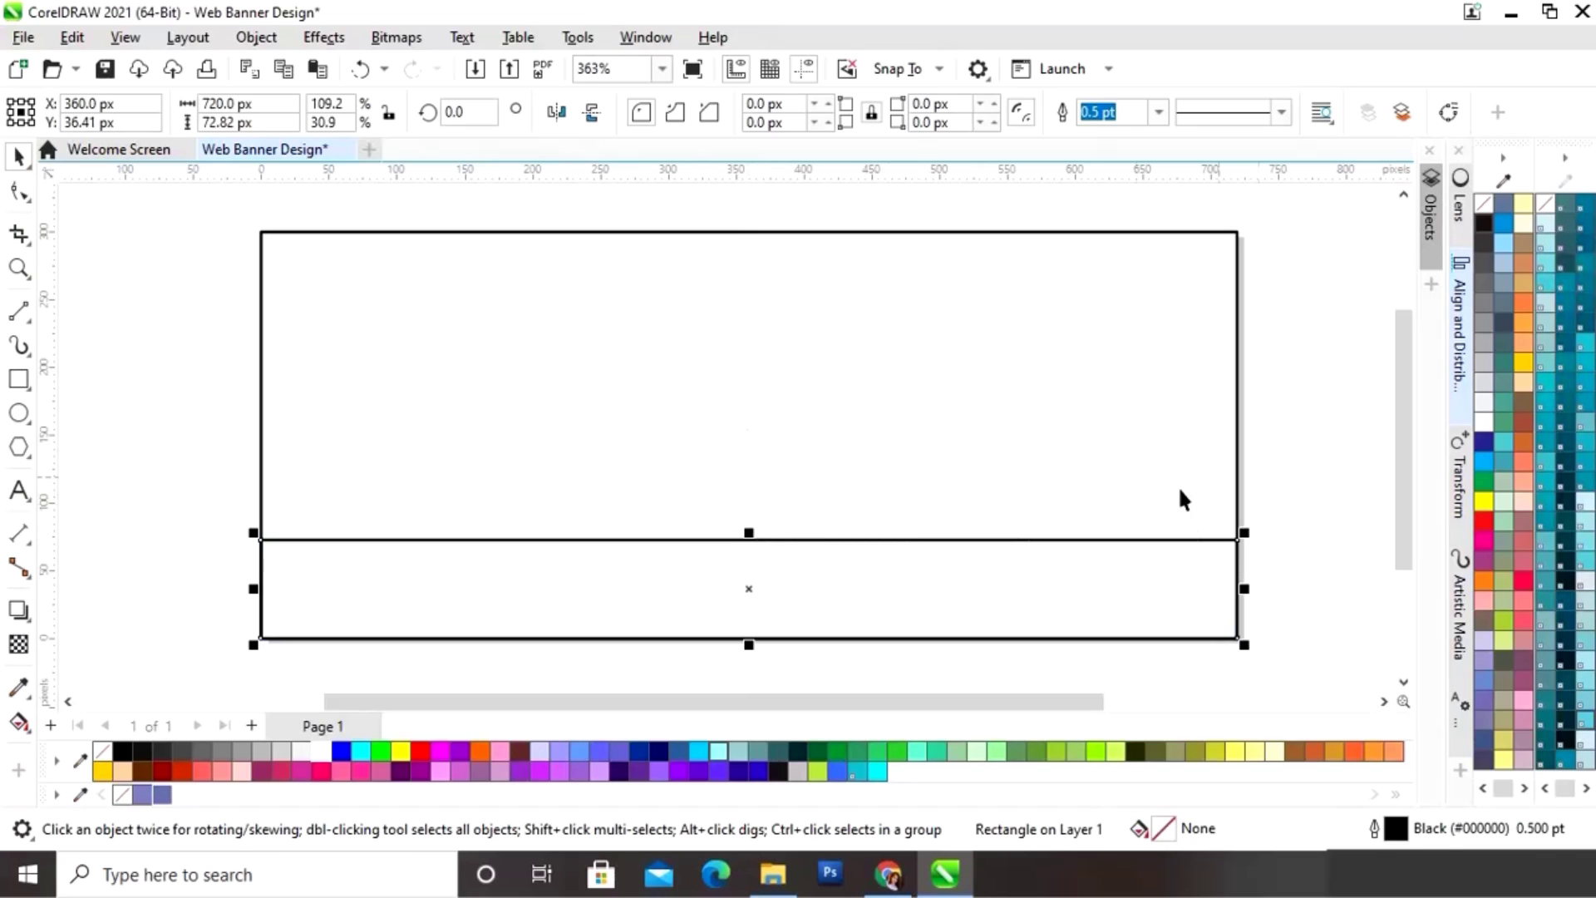
click(1274, 422)
Step: Give the full-size rectangle an interactive fountain fill and apply the preset elliptical gradient from white through pale blue to dark grey
click(960, 380)
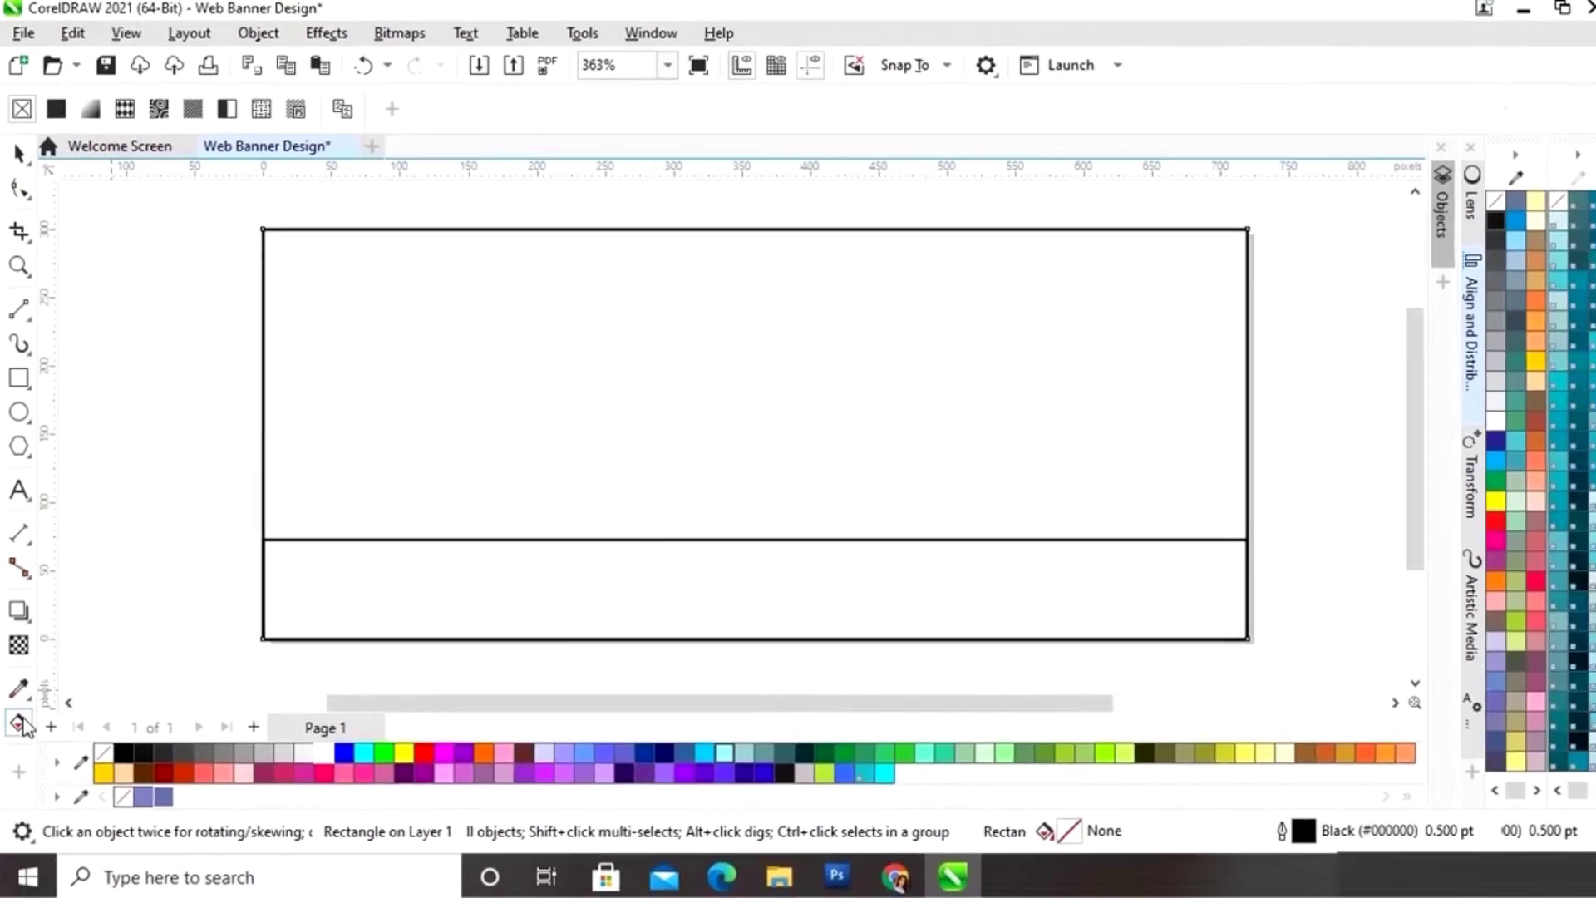
click(23, 768)
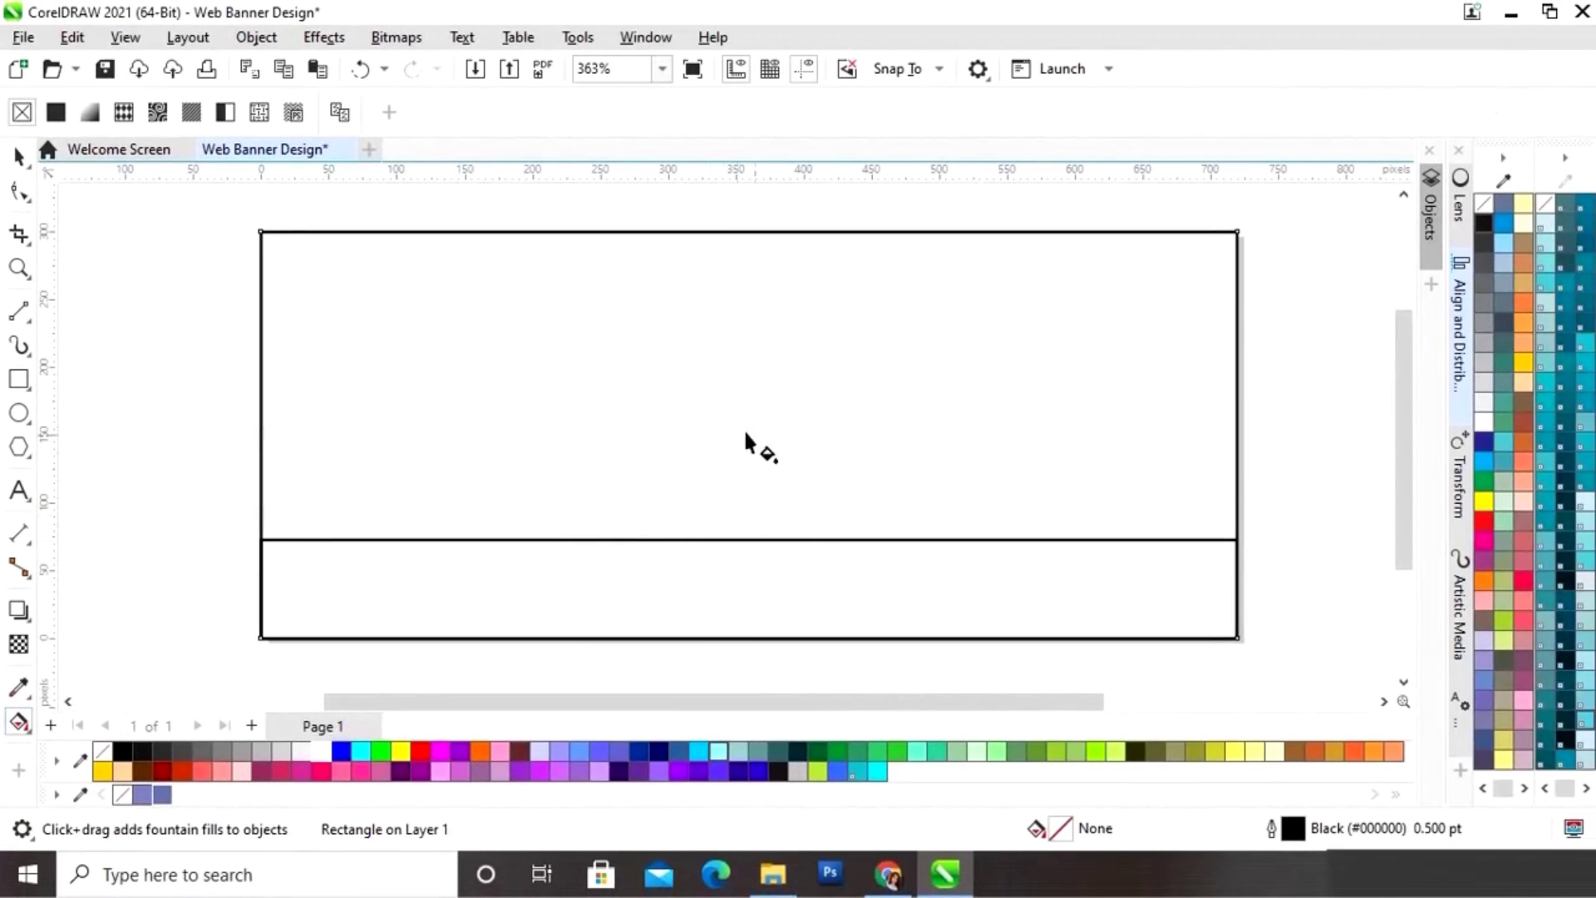
drag(682, 402, 805, 402)
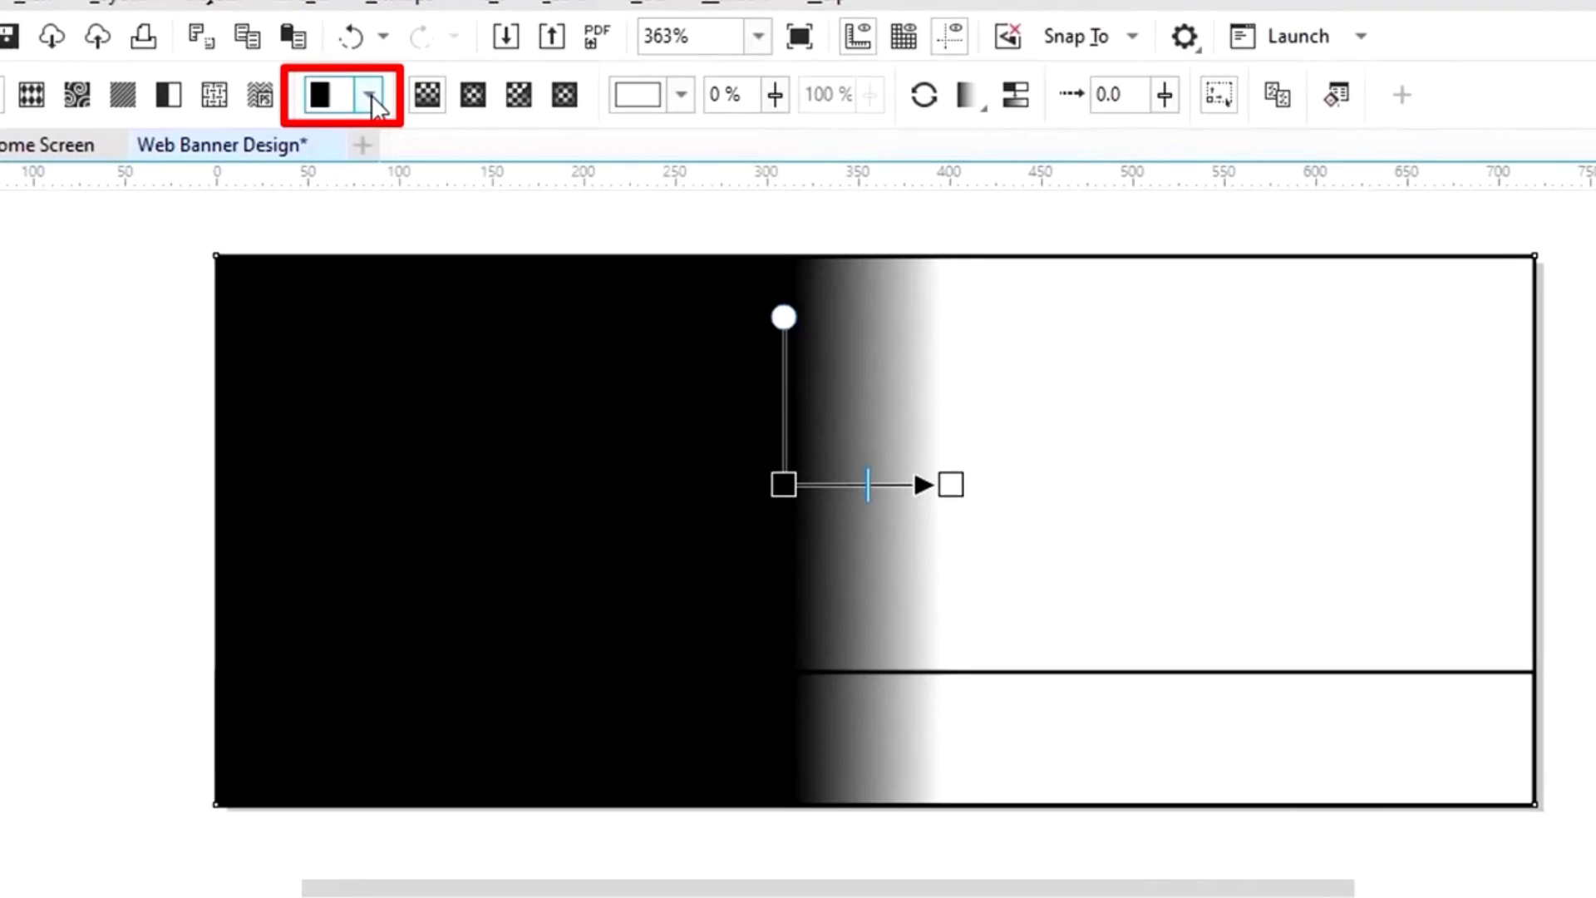
click(368, 97)
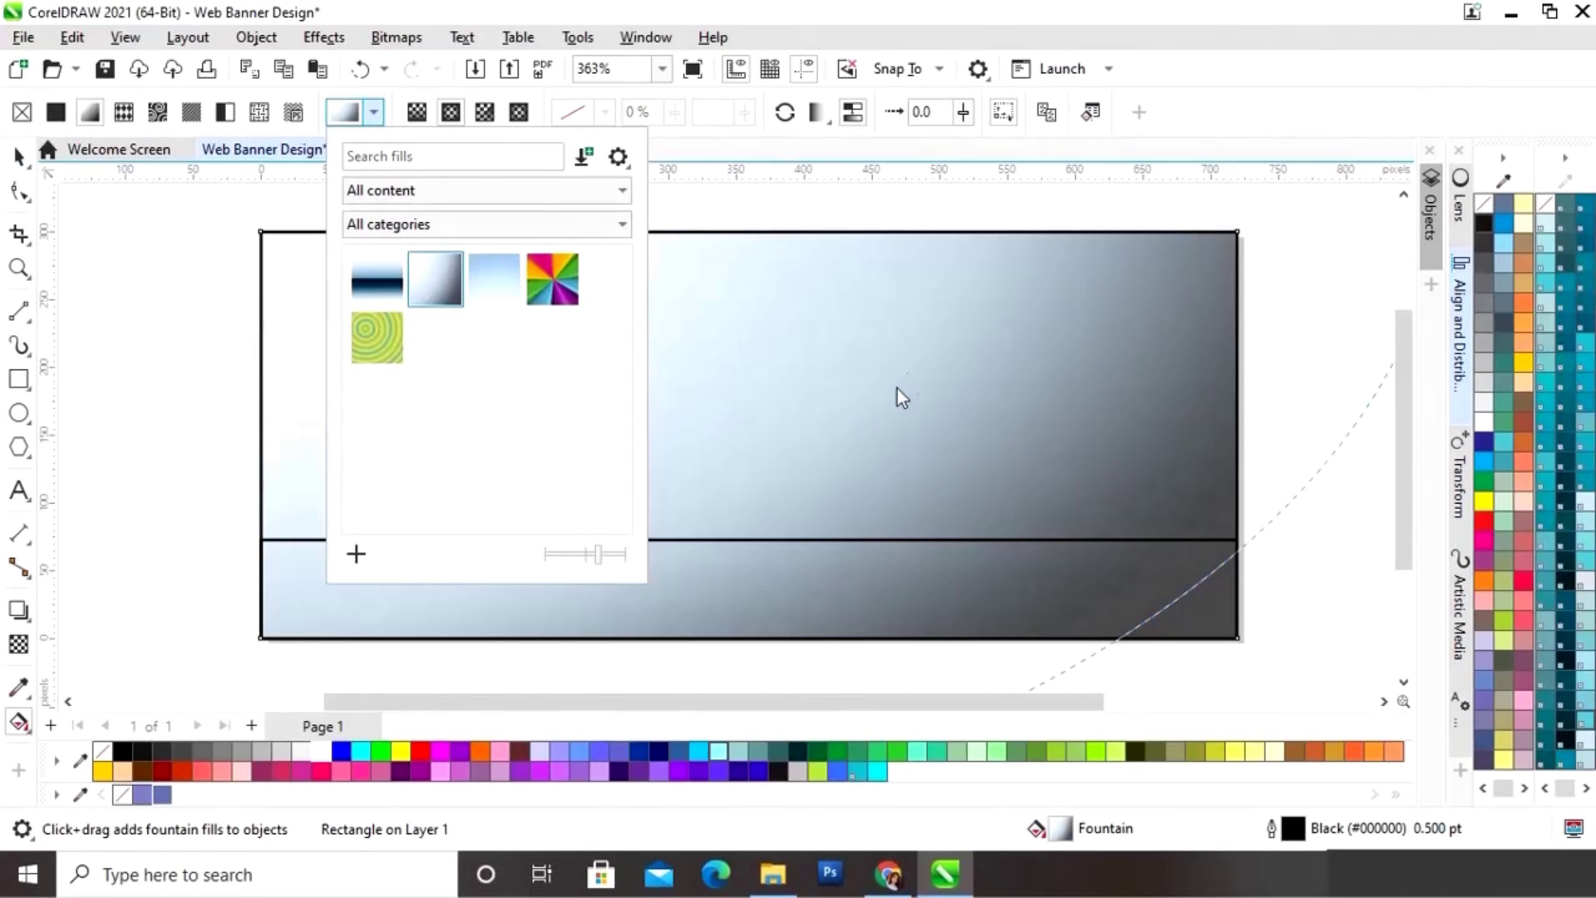
click(909, 374)
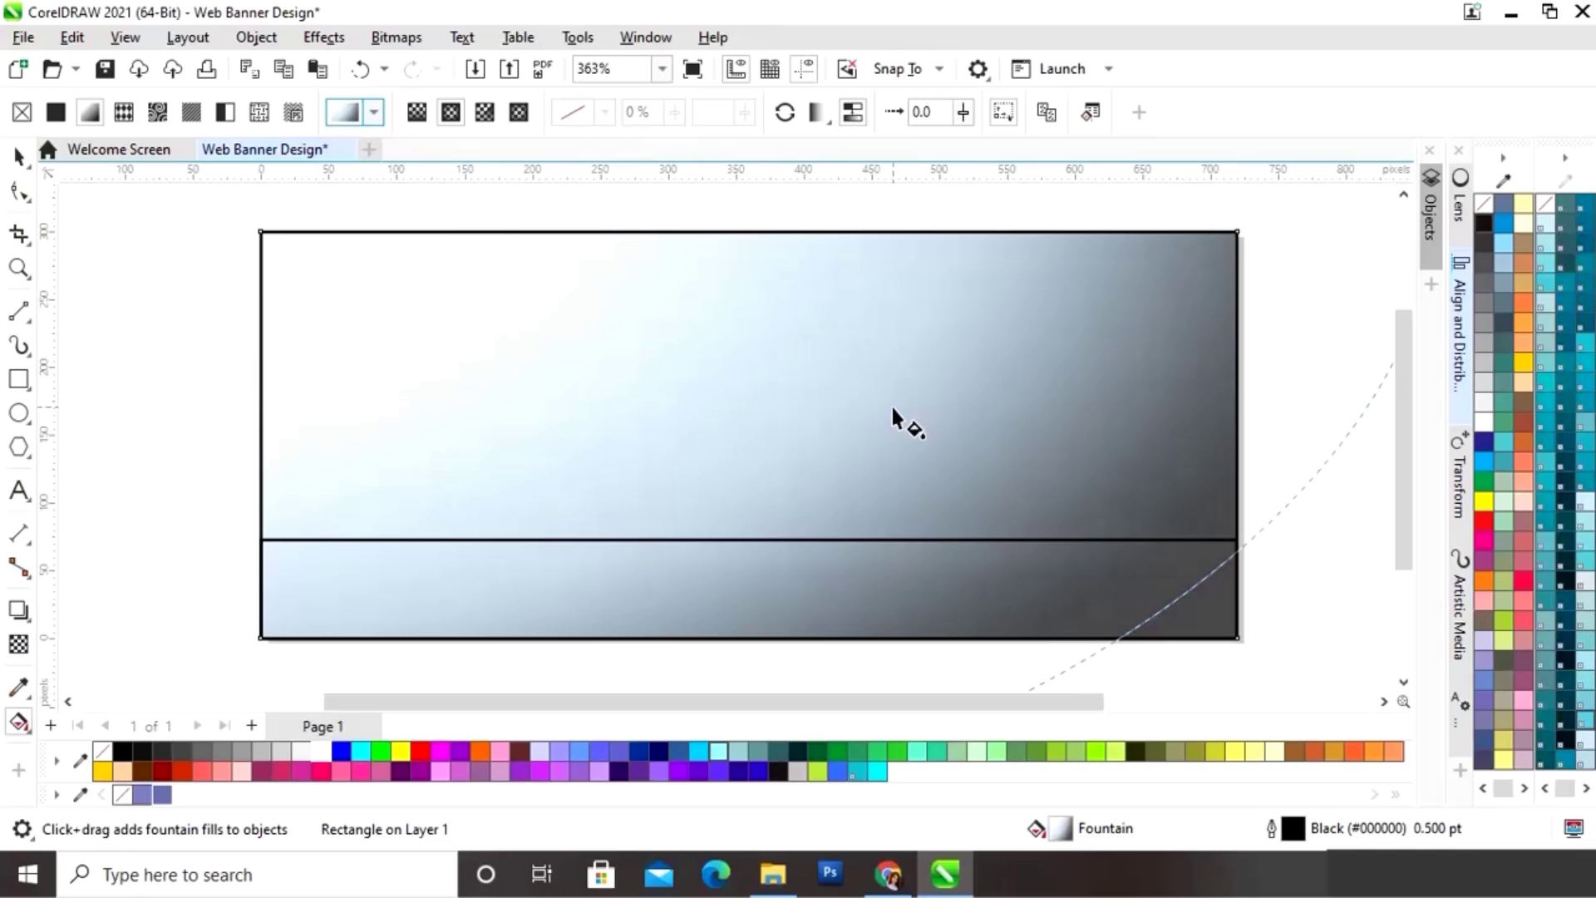
Step: Move the gradient's centre inside the banner and shrink its ellipse to roughly the banner's size
scroll(894, 416, down, 5)
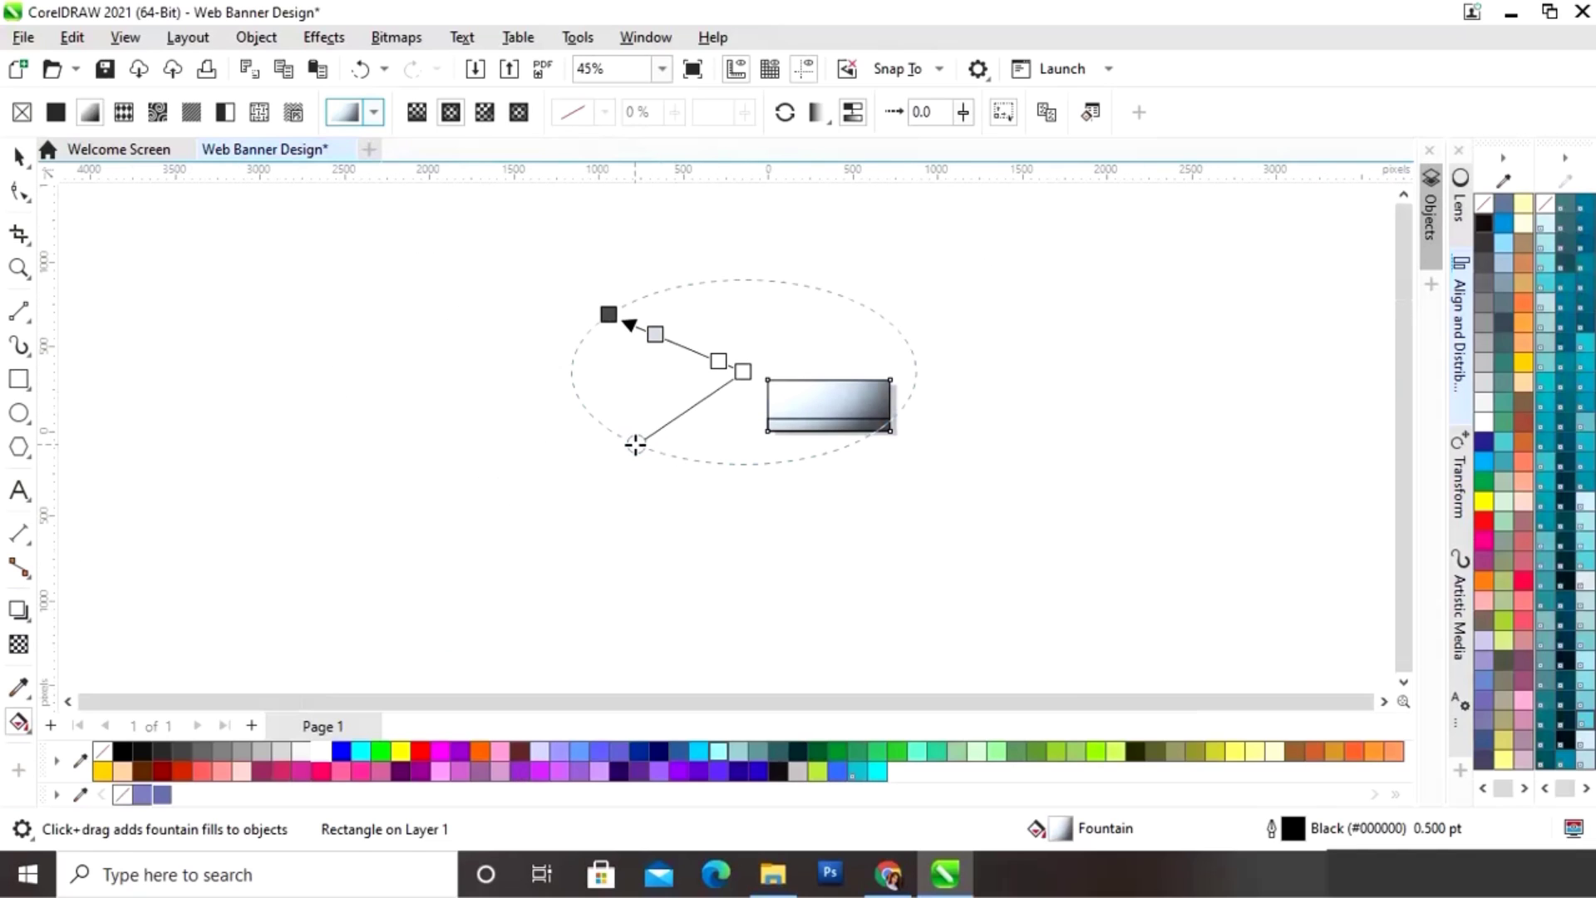
drag(744, 373, 841, 402)
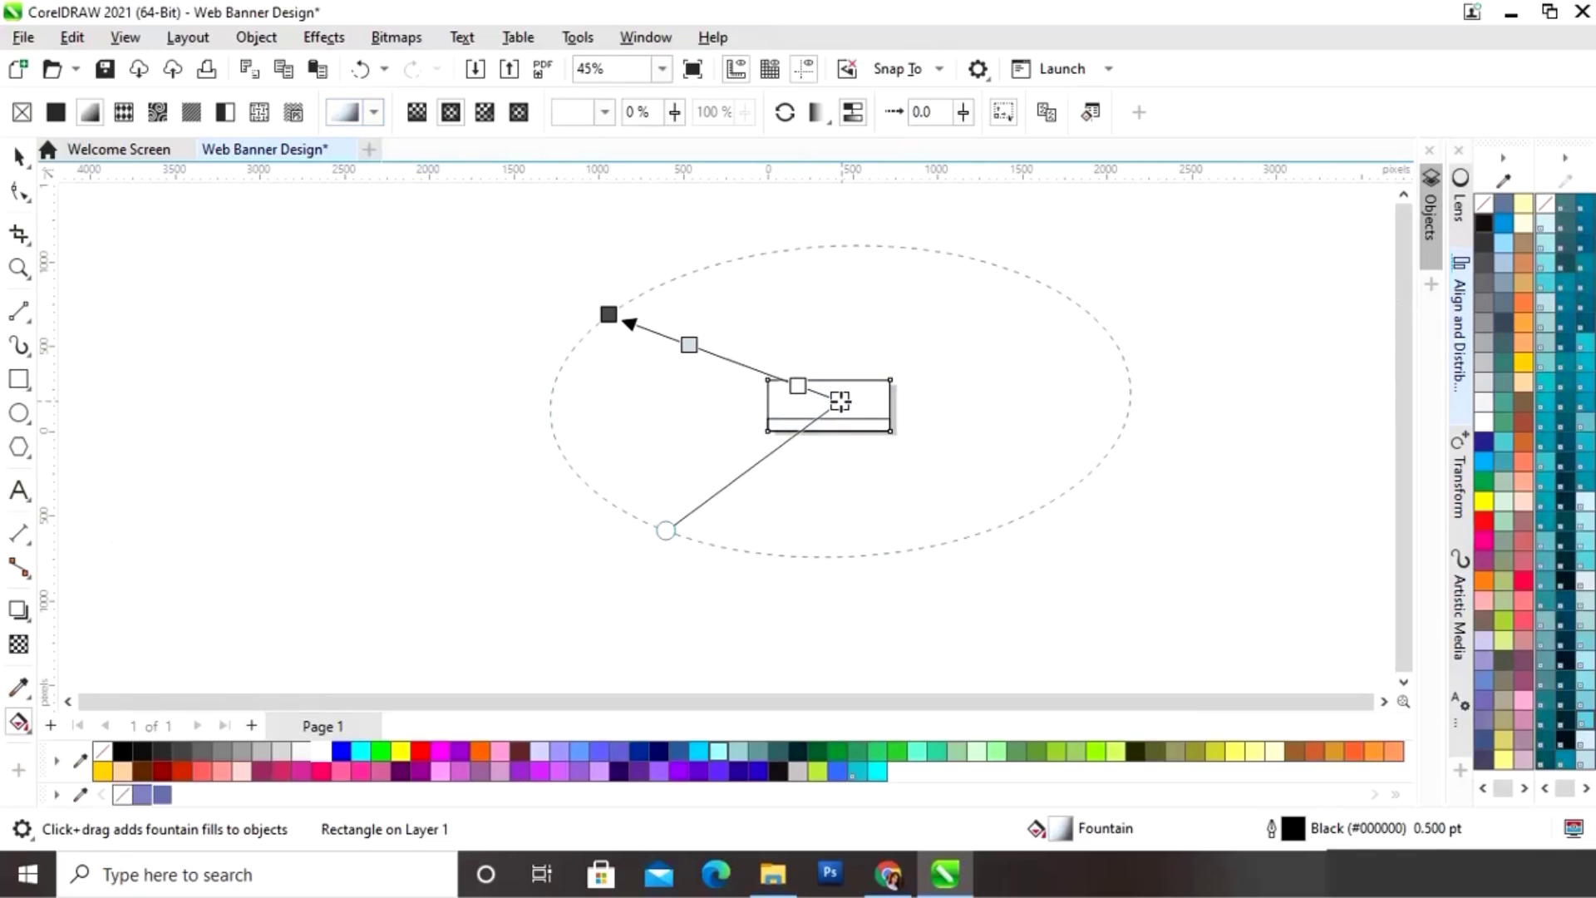
drag(617, 320, 798, 382)
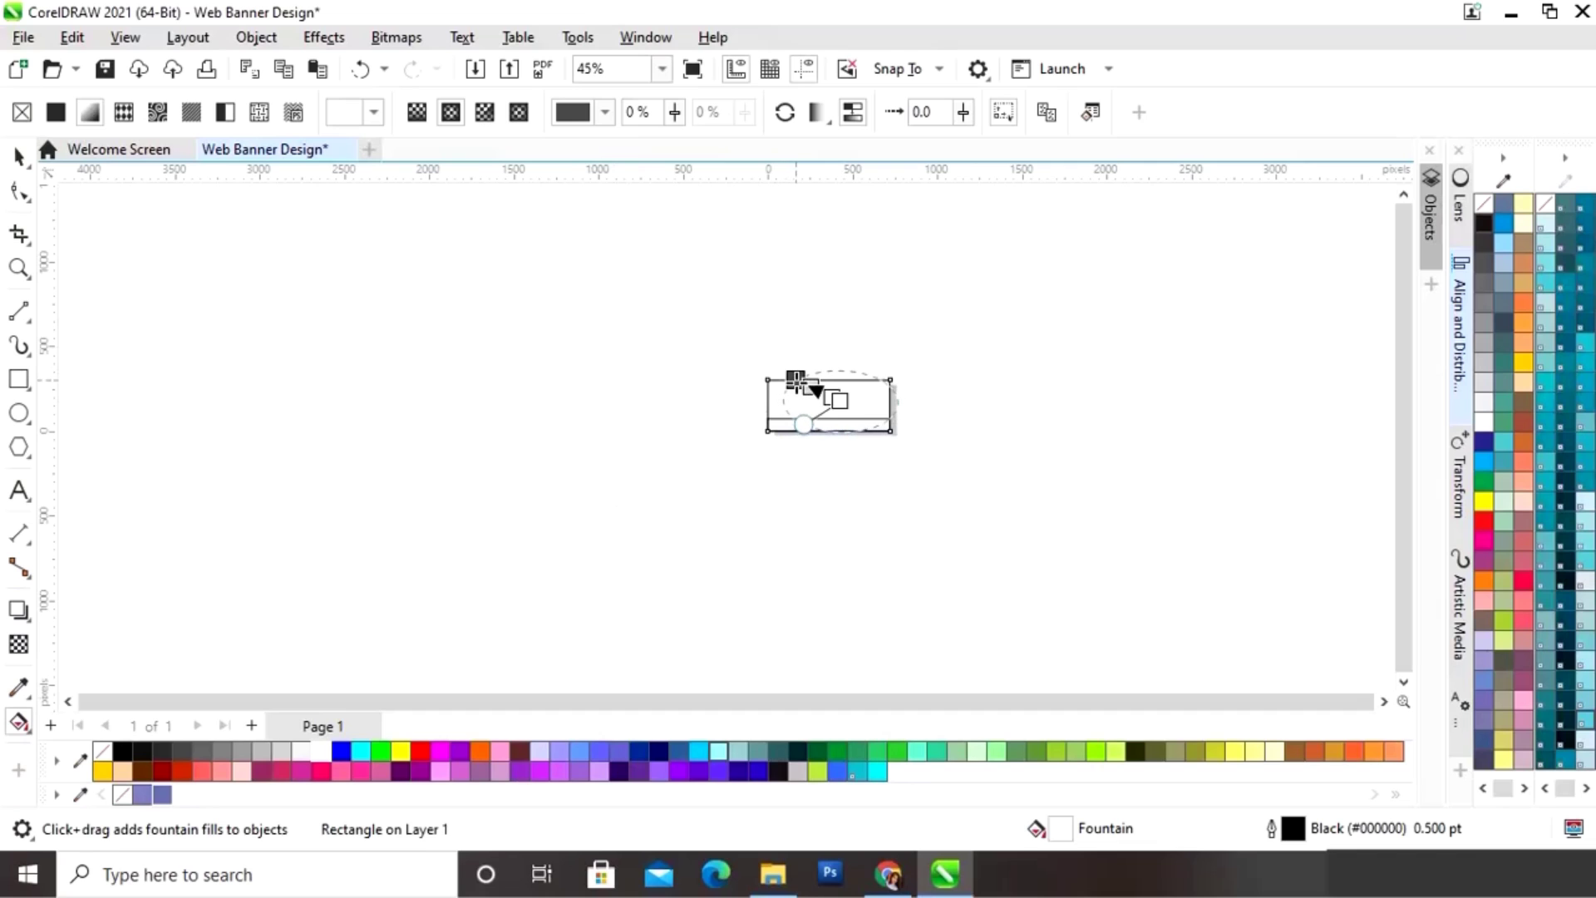
scroll(802, 472, up, 5)
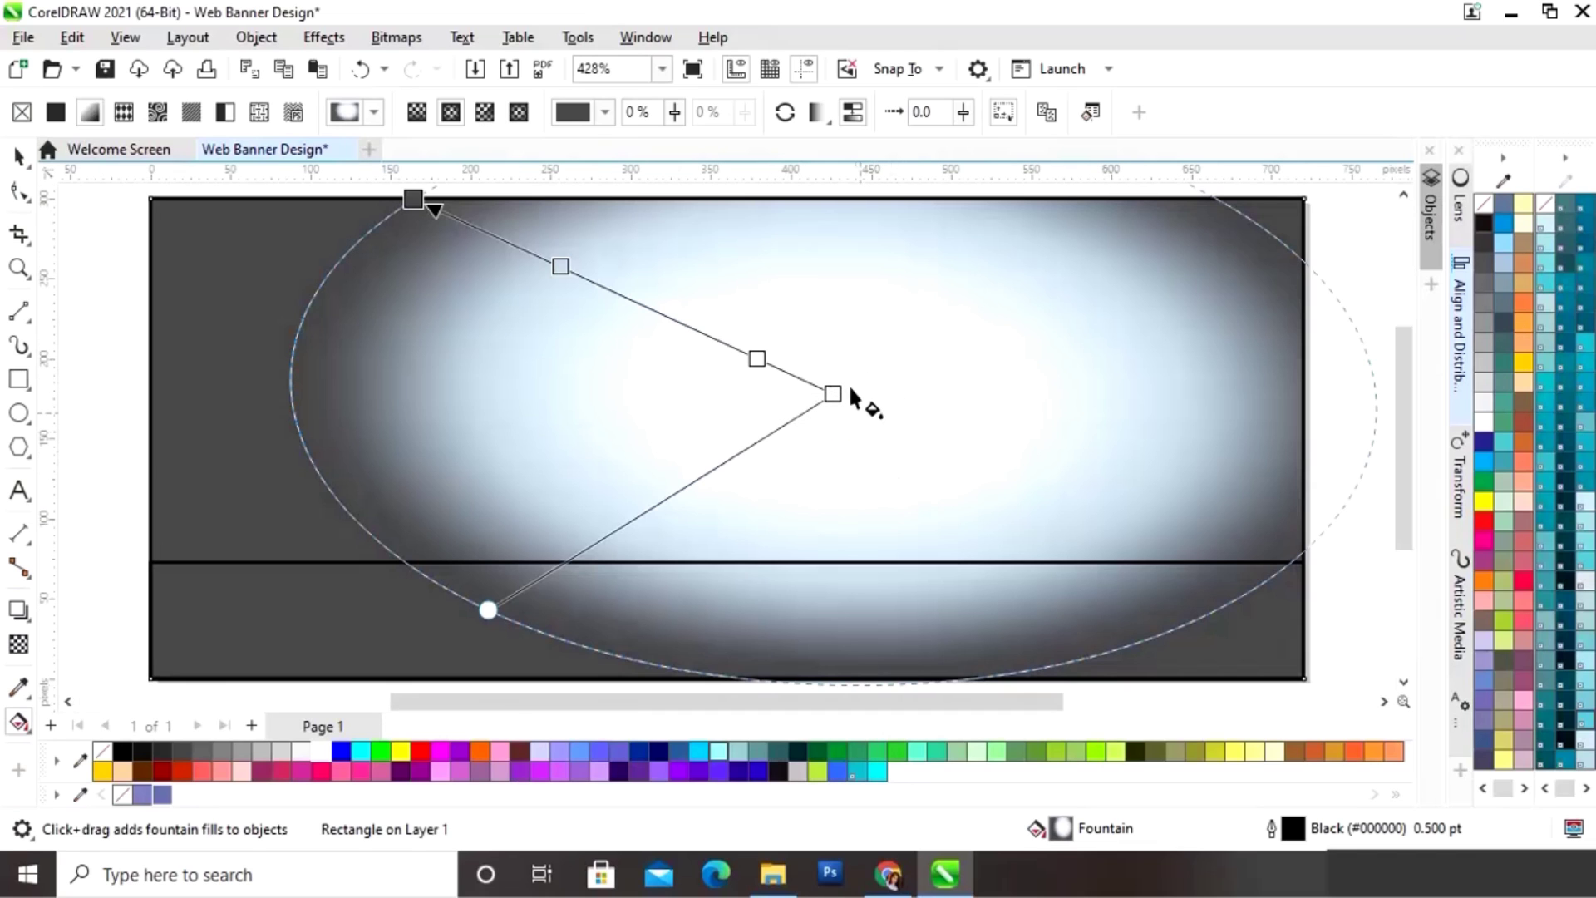
Step: Shift the gradient's centre close to the banner's middle and reshape its ellipse into a near-circle about 300 px wide
drag(833, 393, 706, 400)
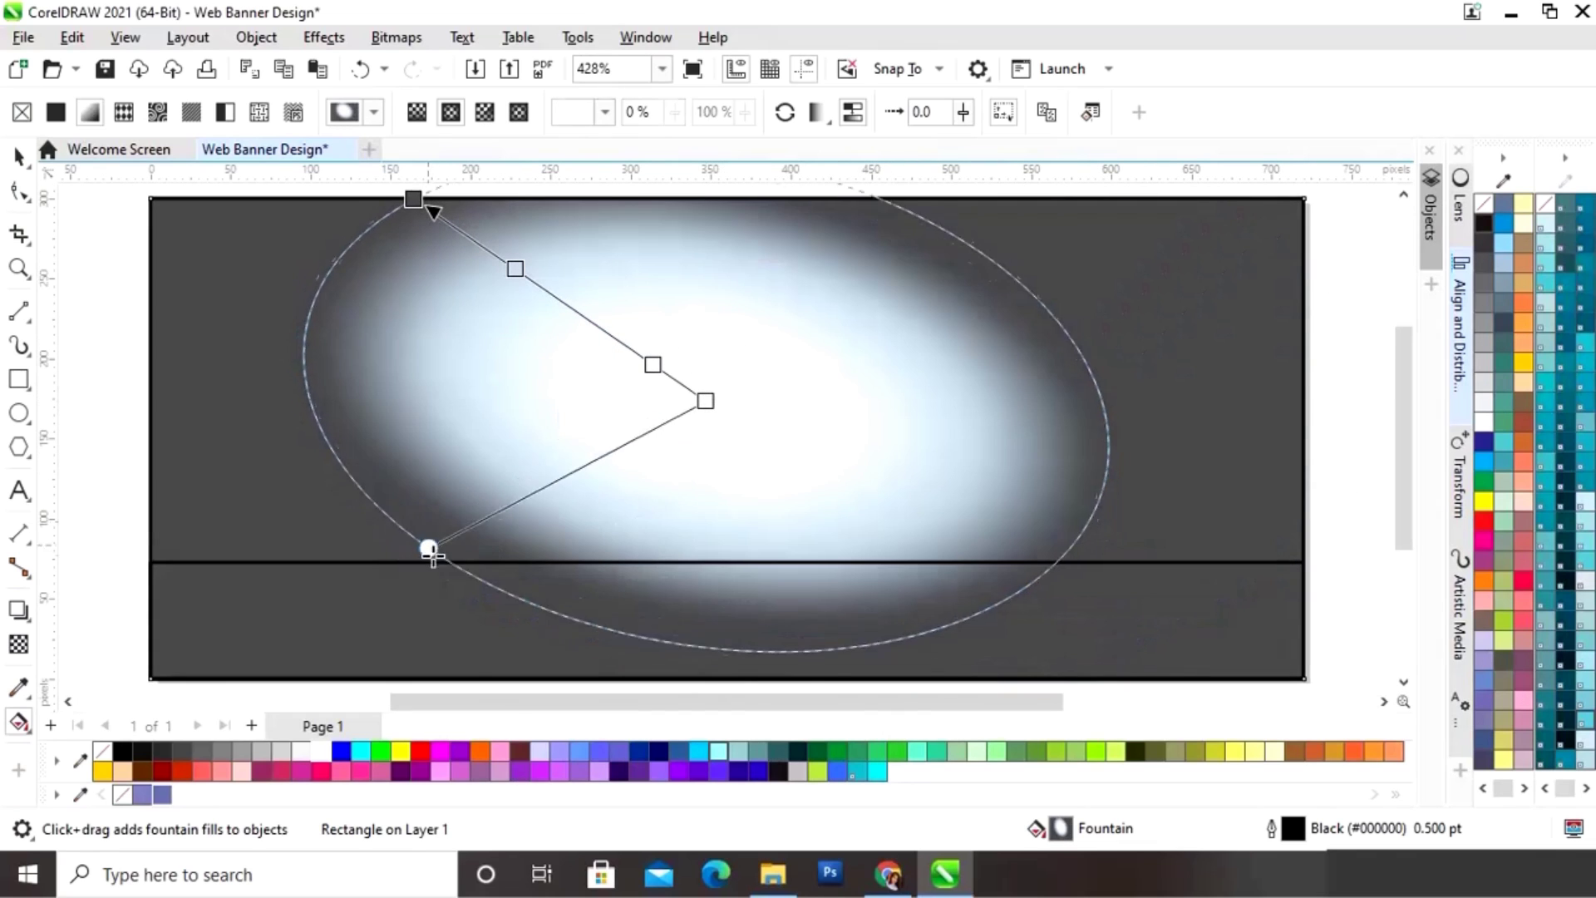
drag(414, 198, 526, 287)
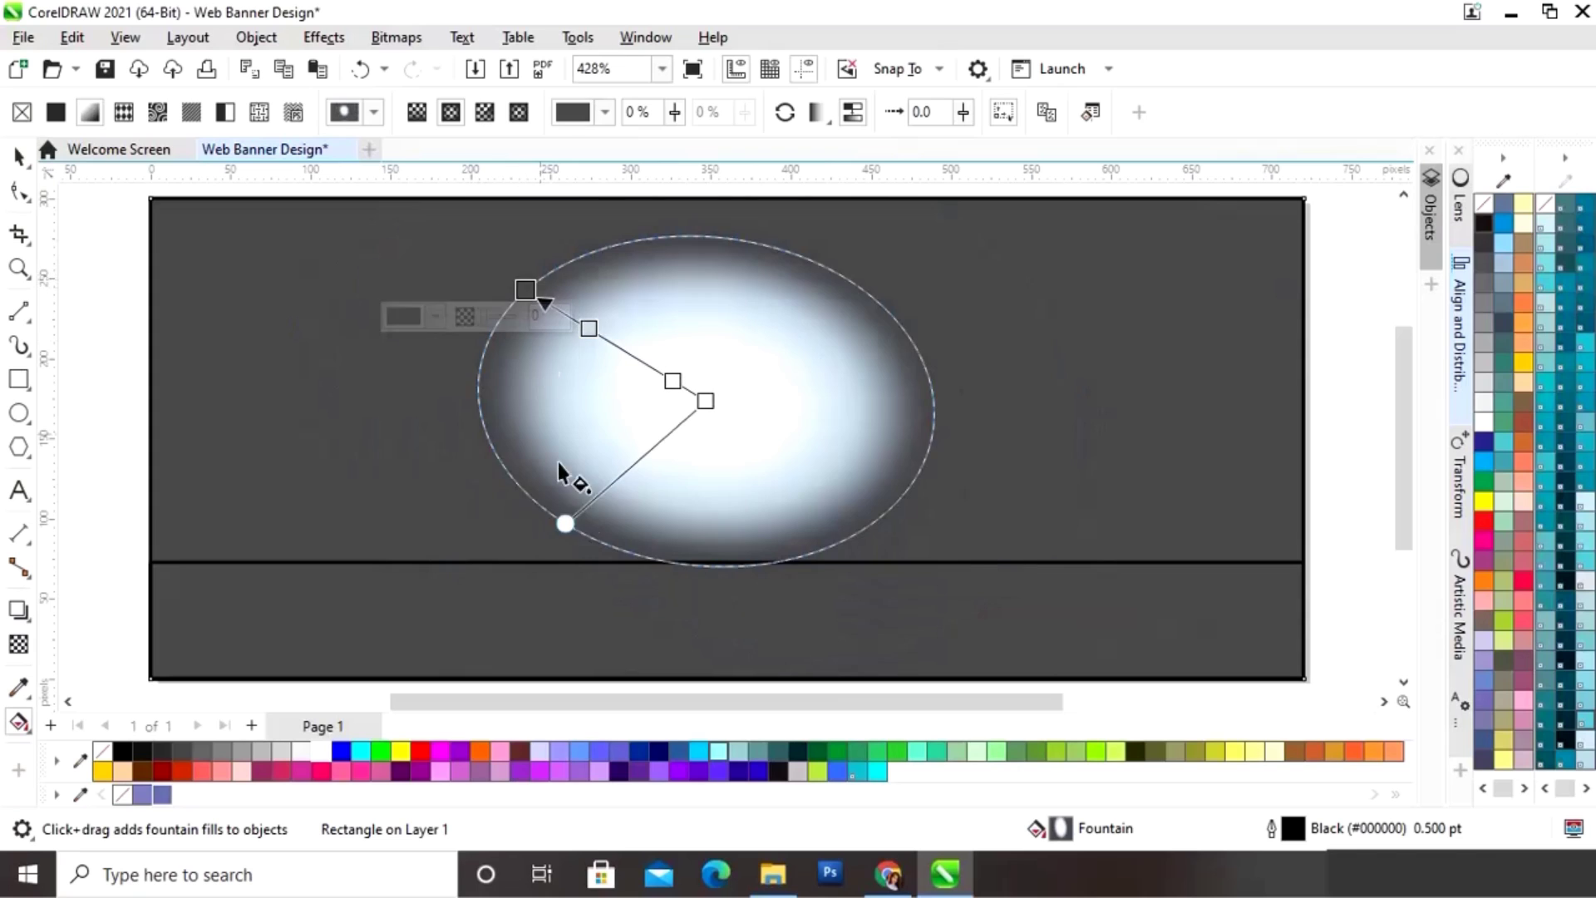
drag(564, 524, 560, 557)
drag(526, 290, 513, 278)
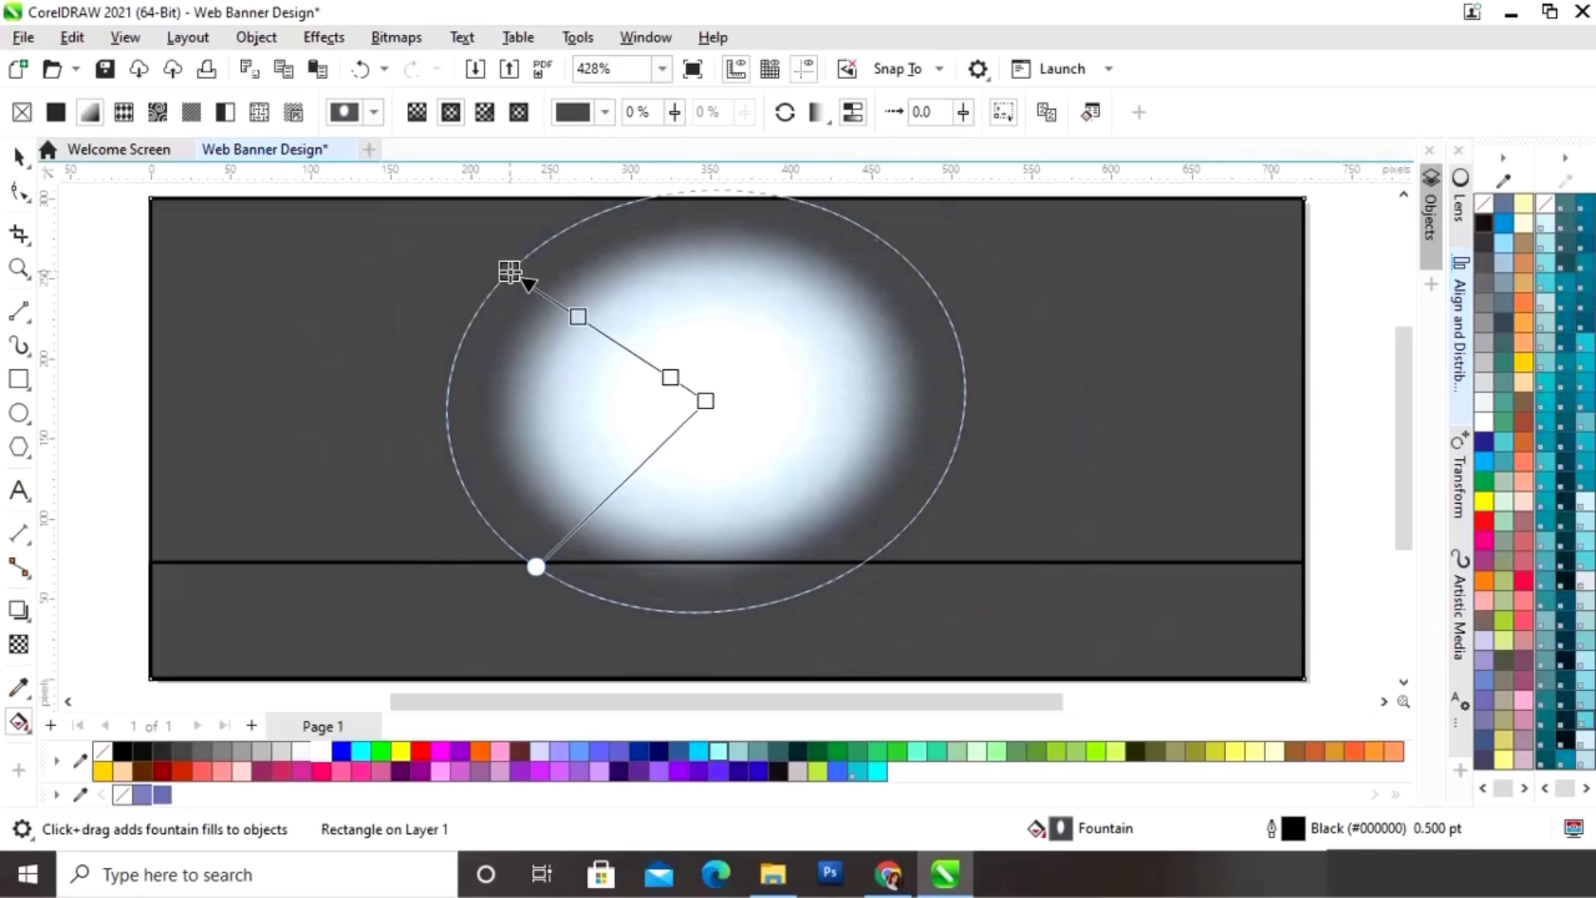
drag(546, 568, 583, 578)
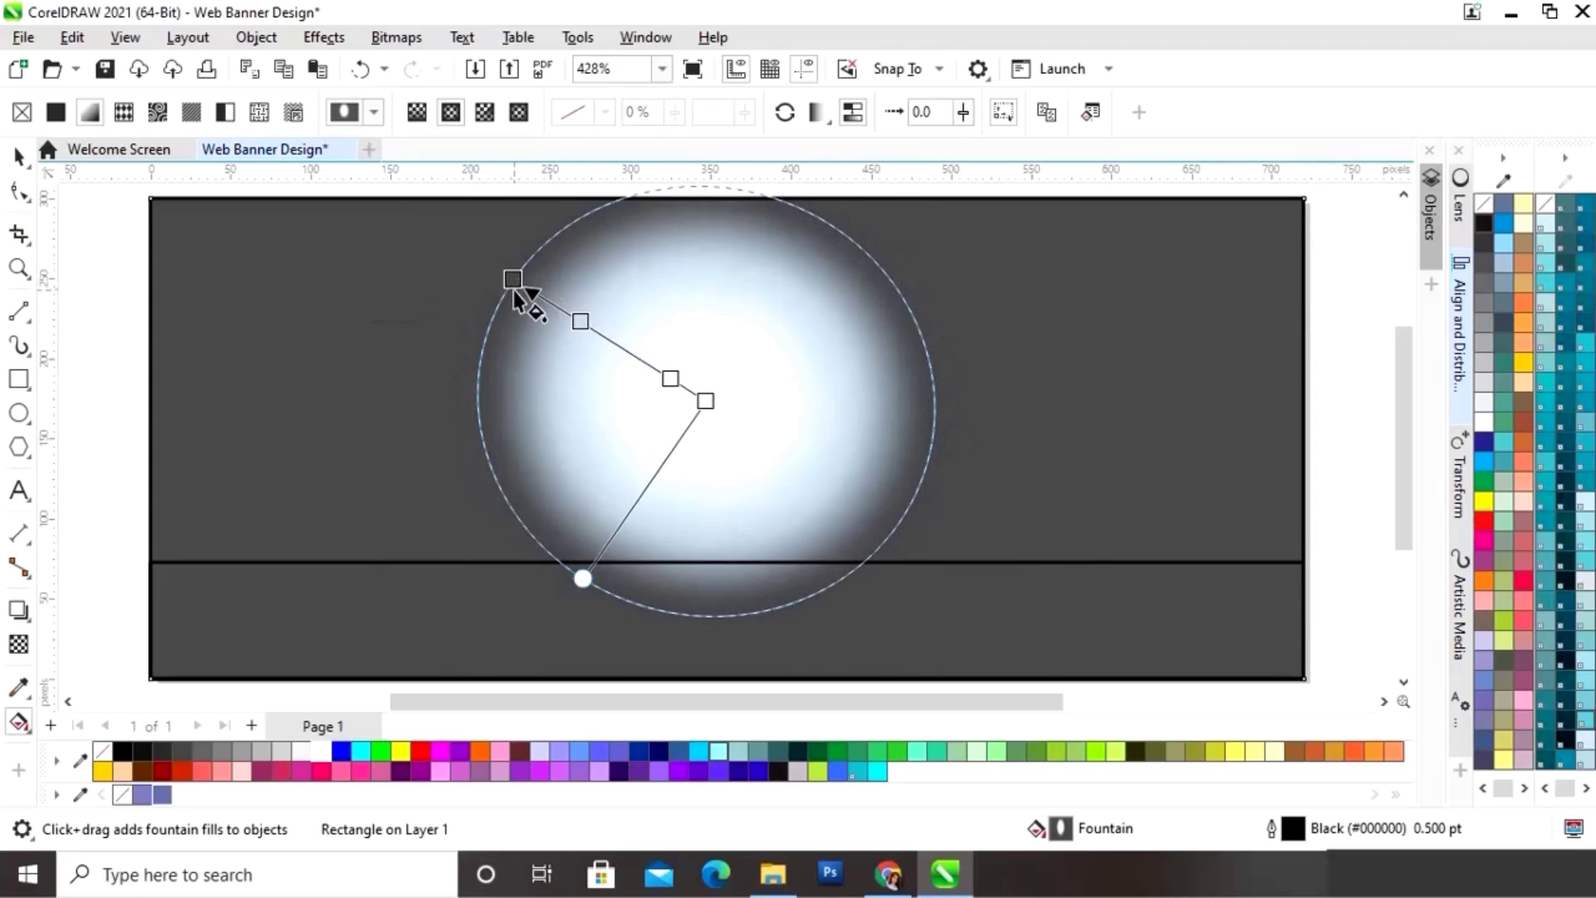
drag(513, 278, 499, 279)
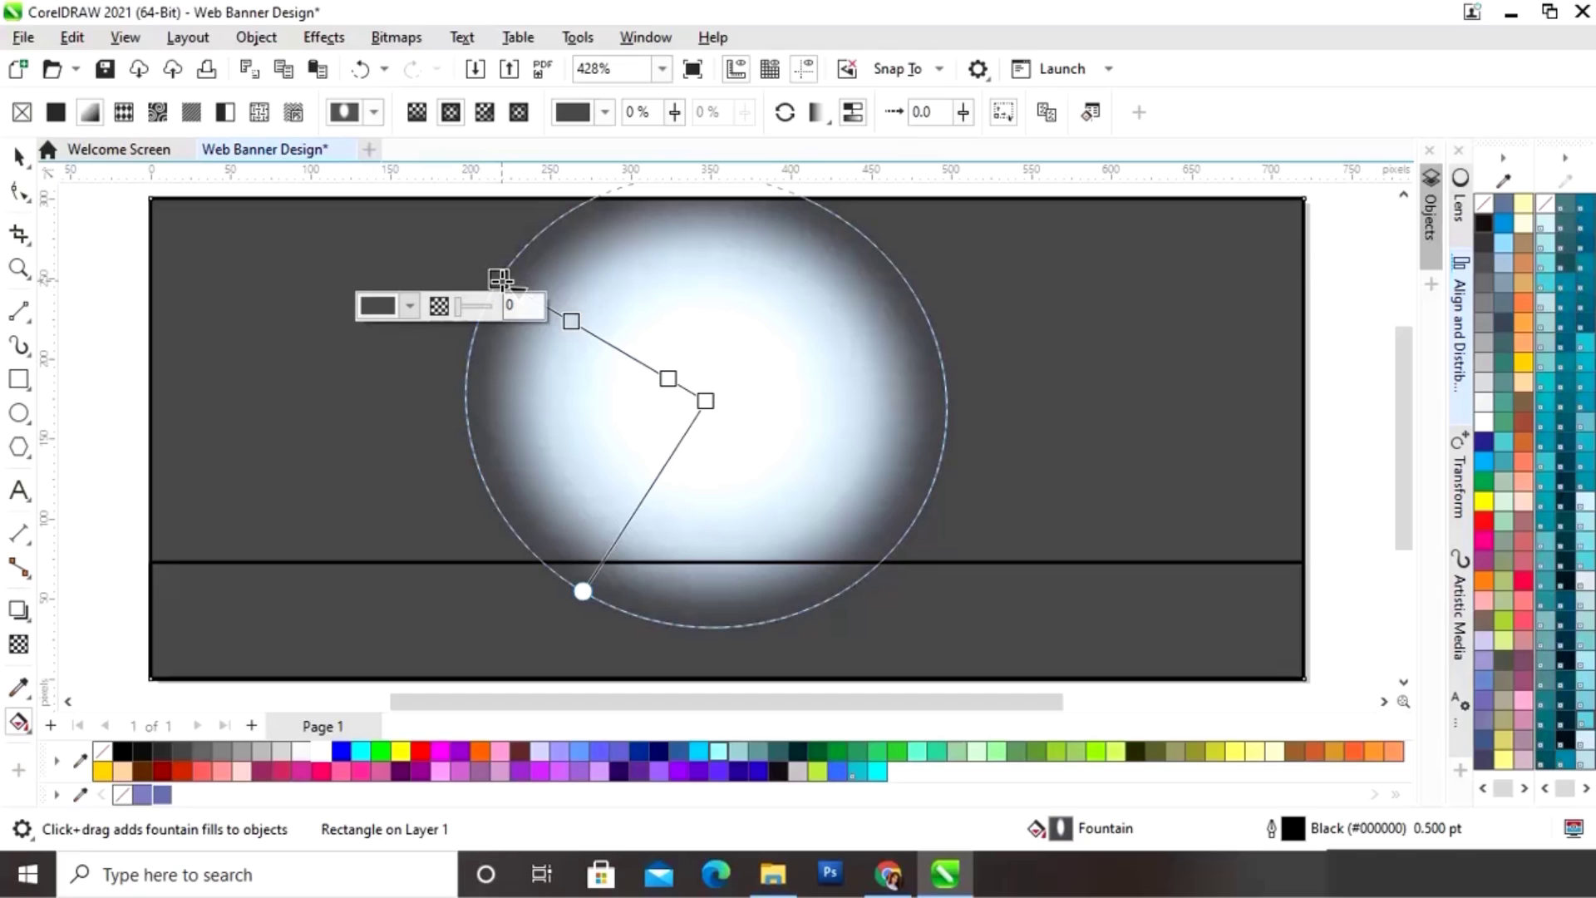
Step: Set the gradient's outer end colour to the lighter periwinkle blue sampled from the document palette
click(409, 306)
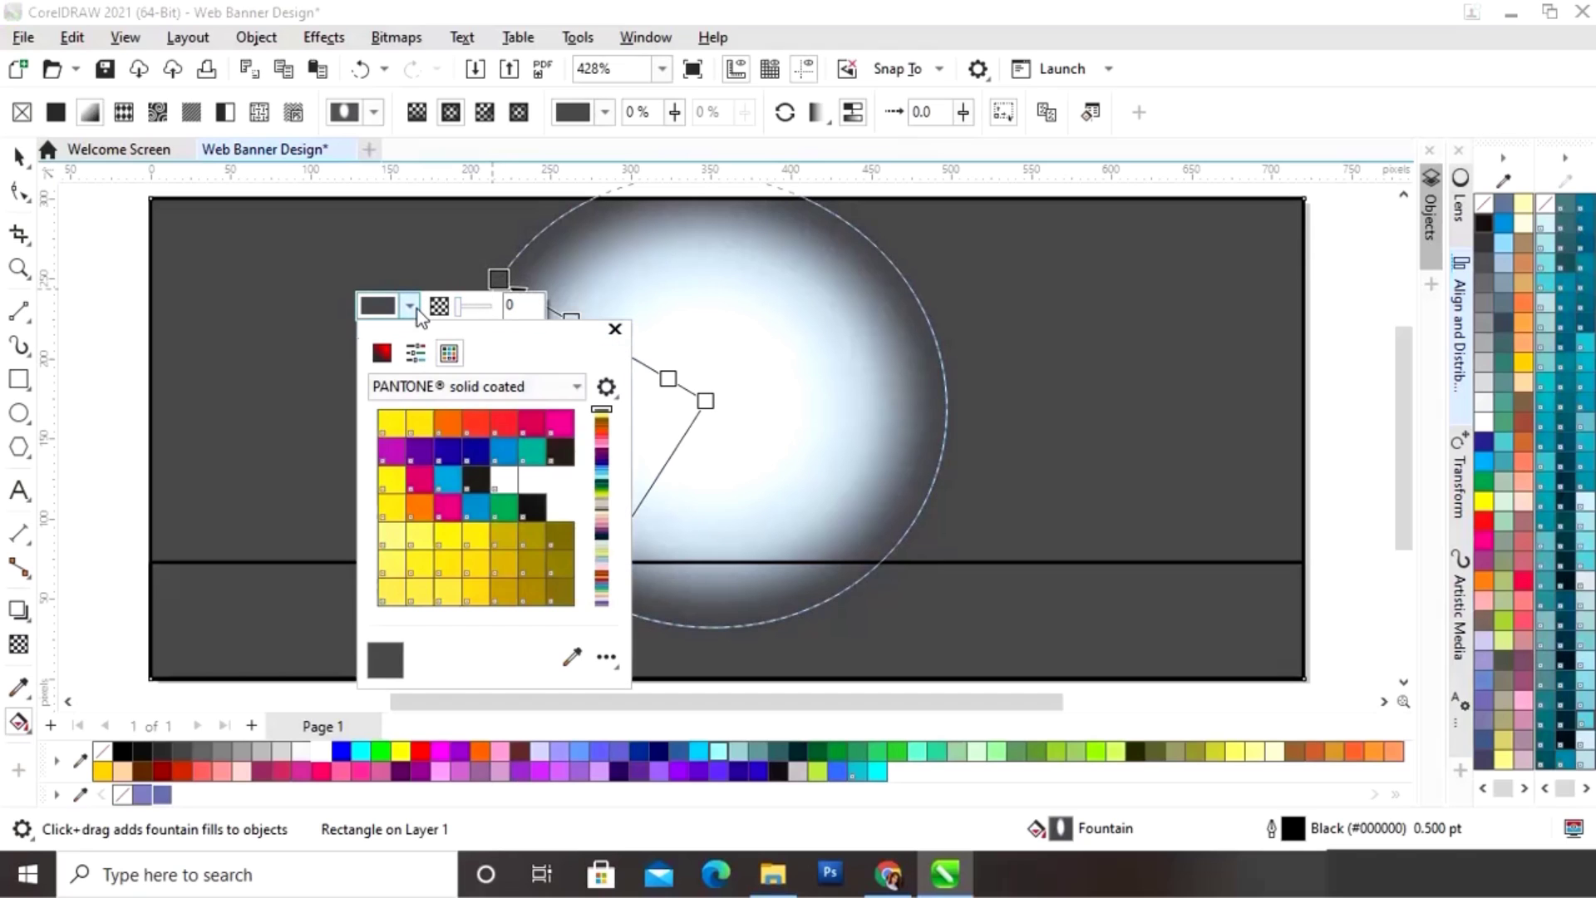
click(572, 656)
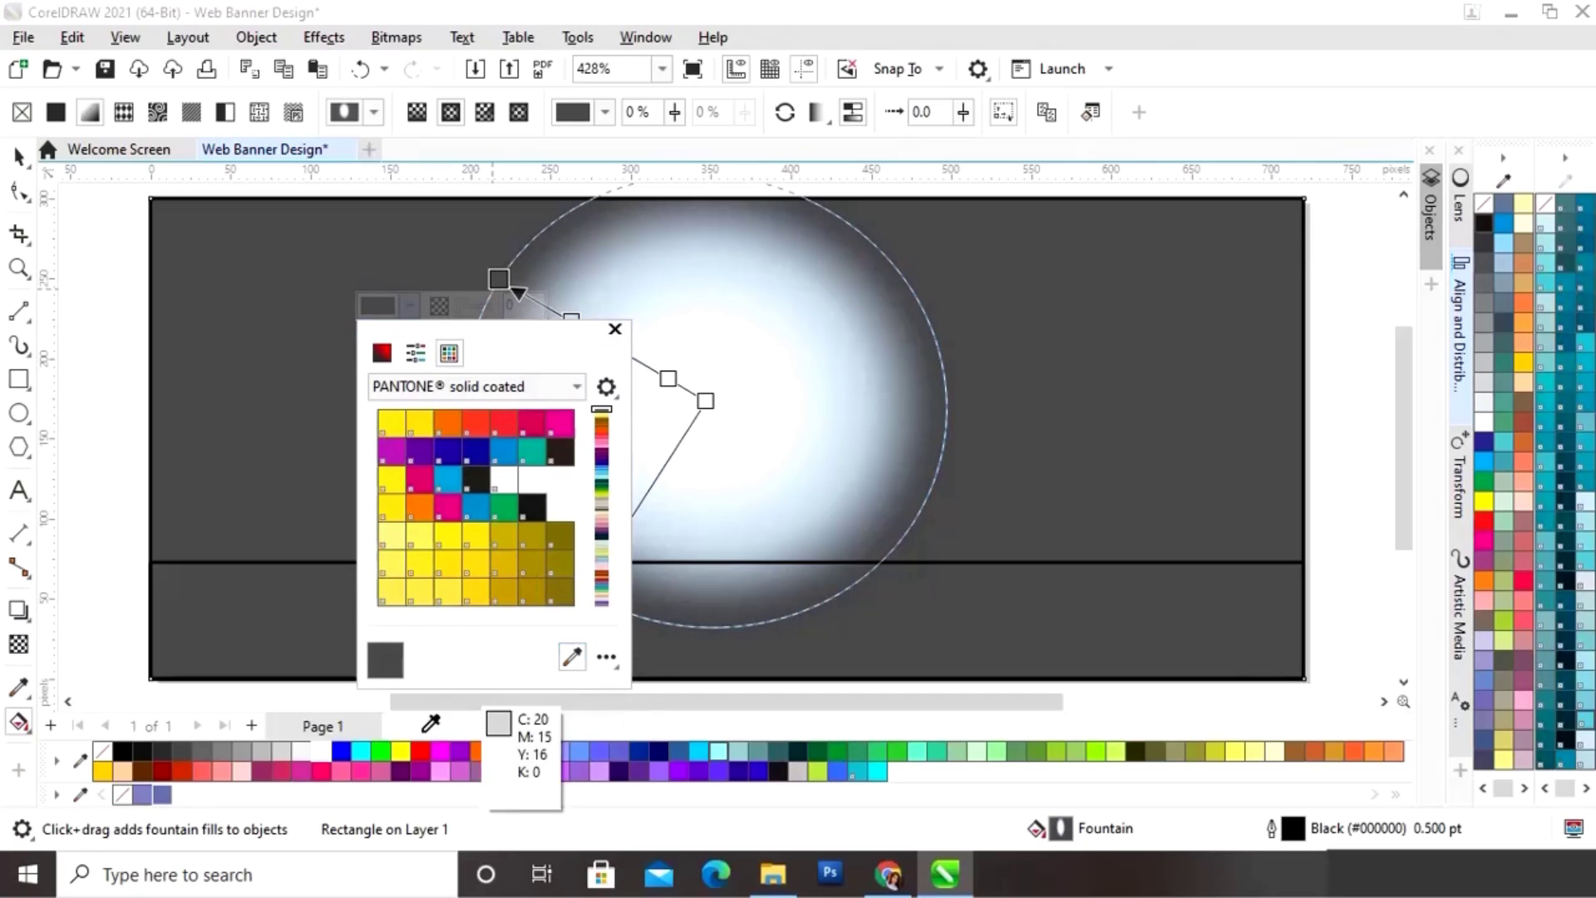
click(150, 785)
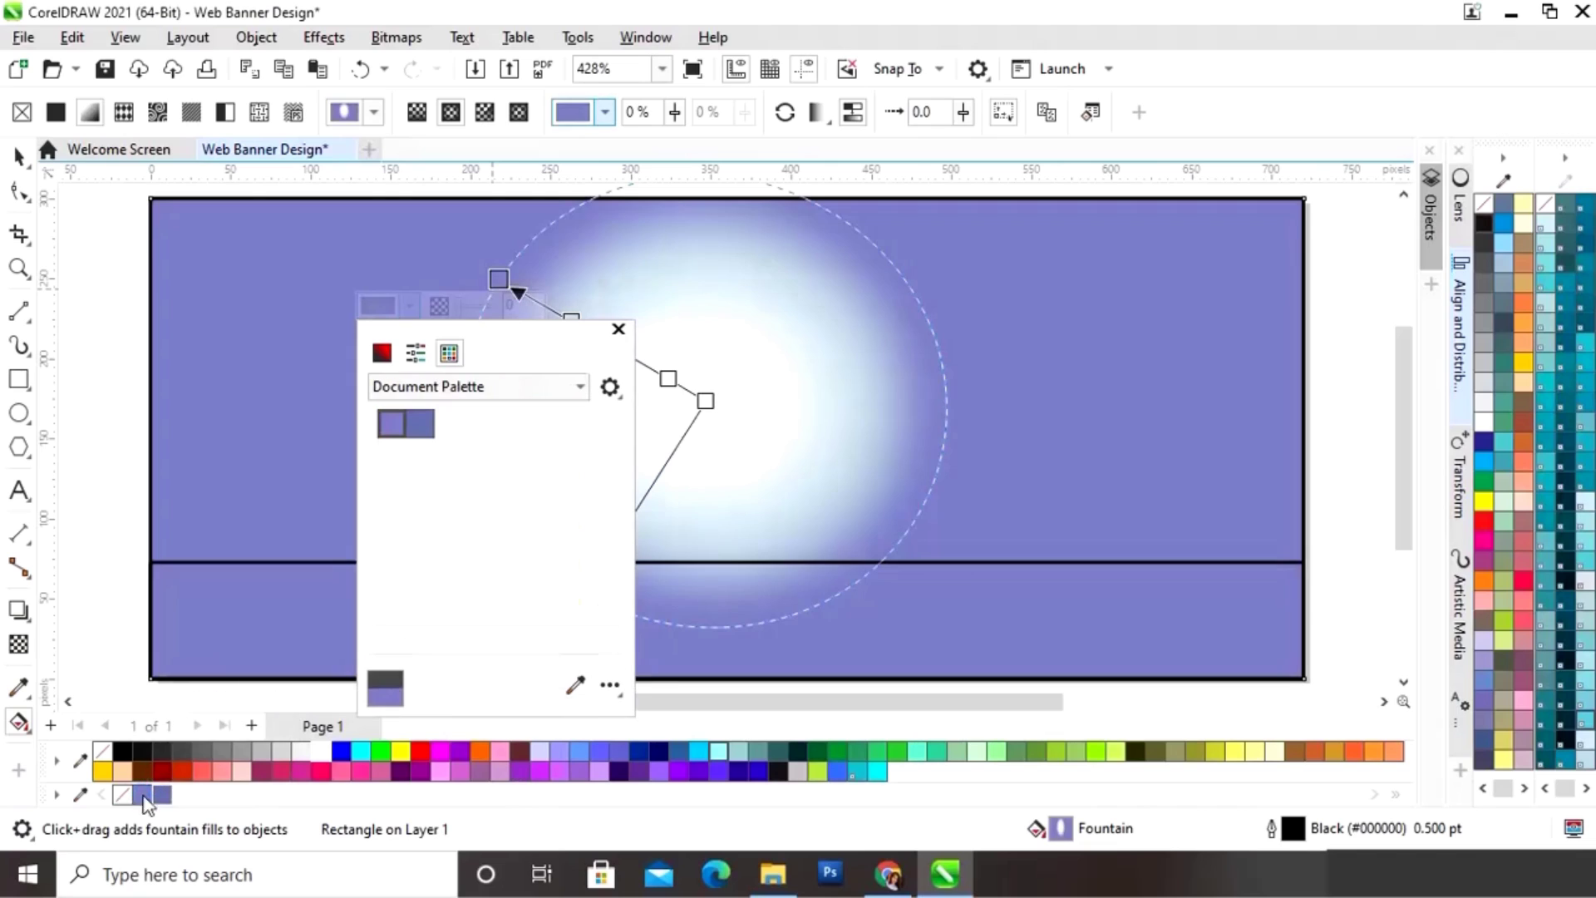
click(619, 329)
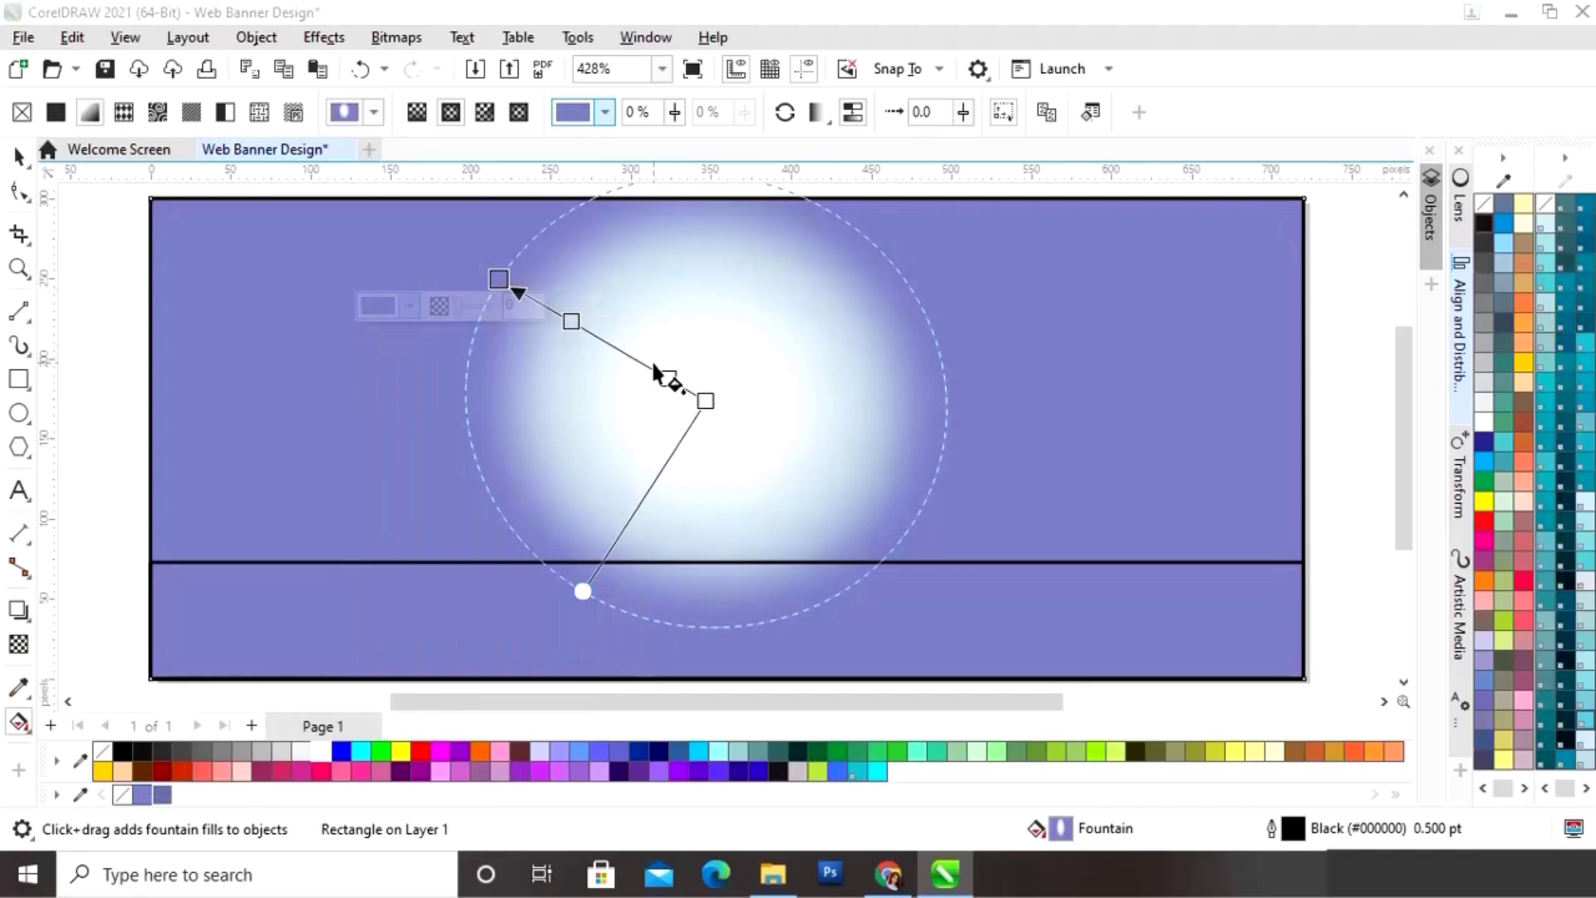
Step: Recolour the pale blue gradient node at the 35% position to white, sampled from the RGB palette
double_click(569, 320)
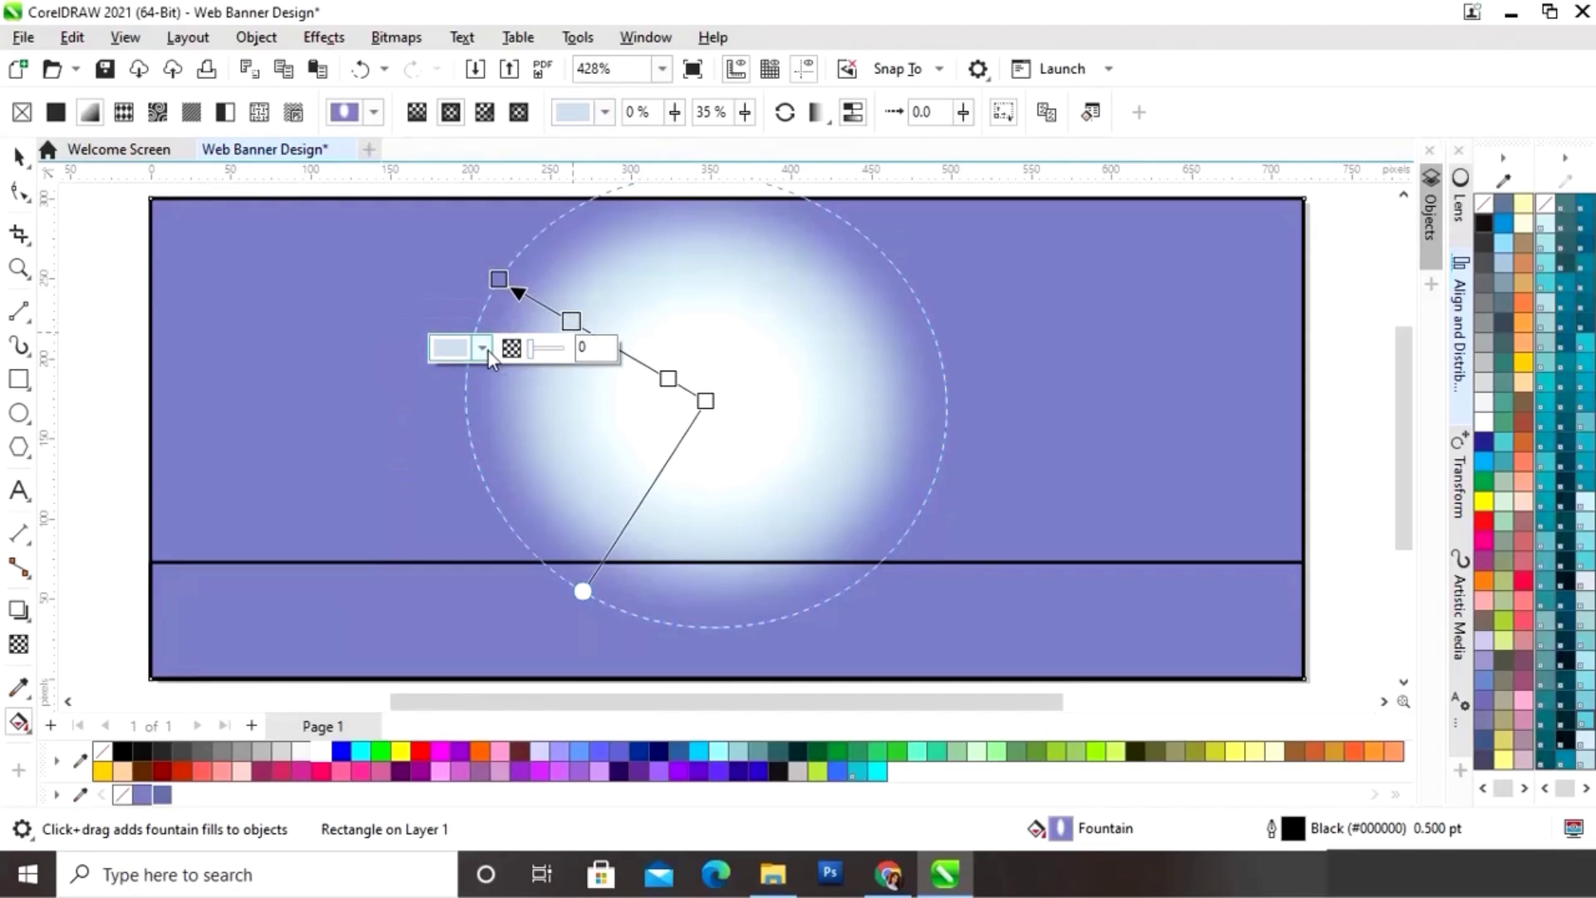
click(483, 348)
click(646, 732)
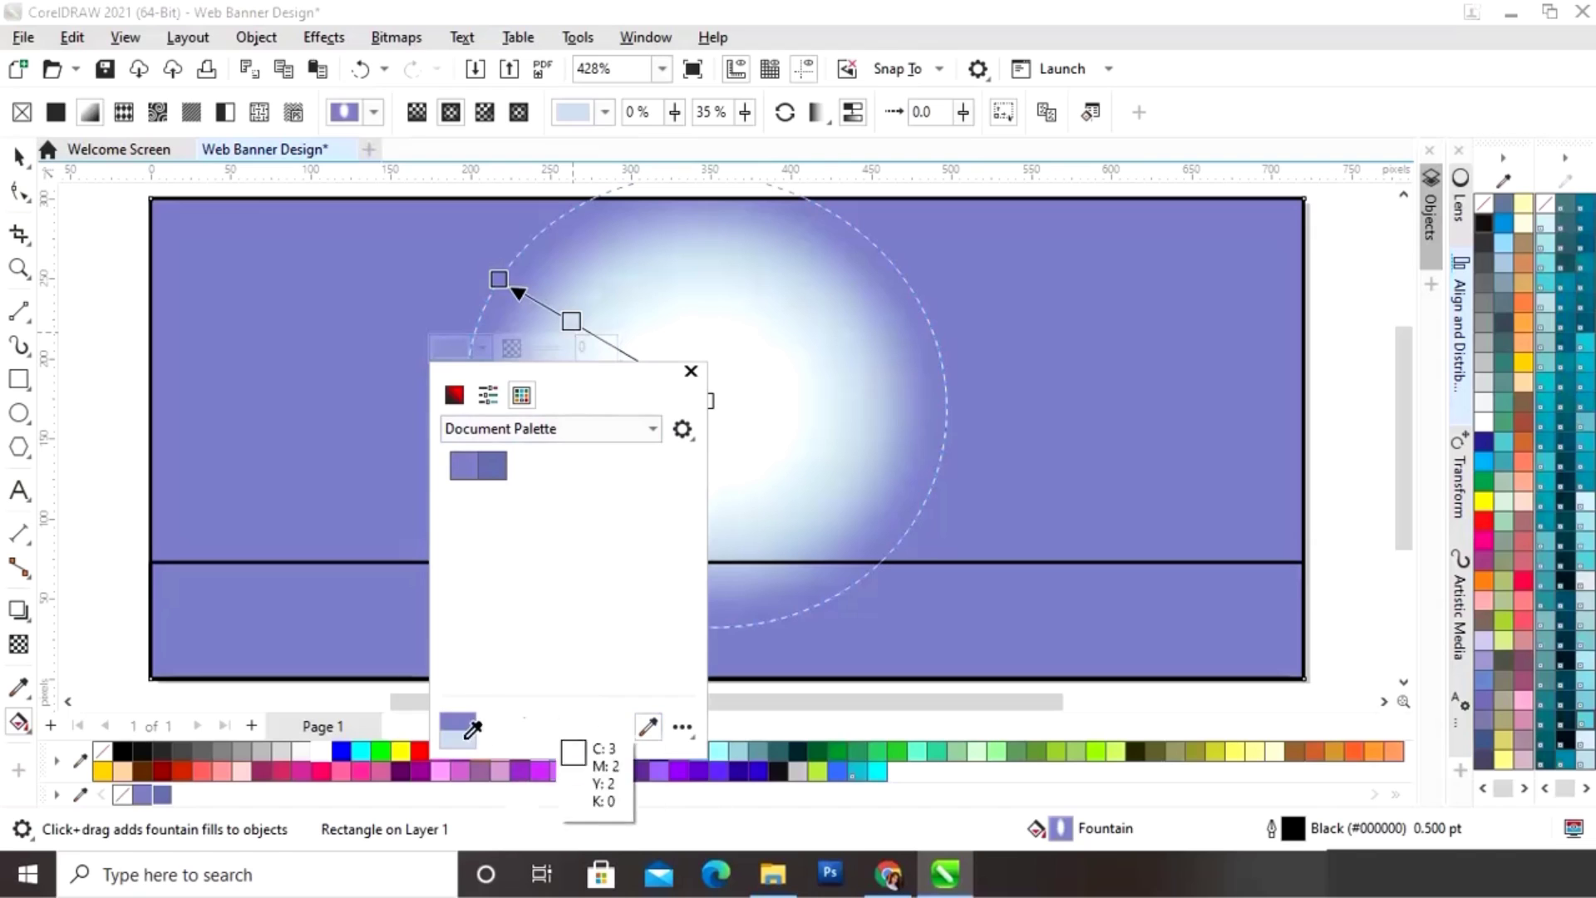
click(321, 750)
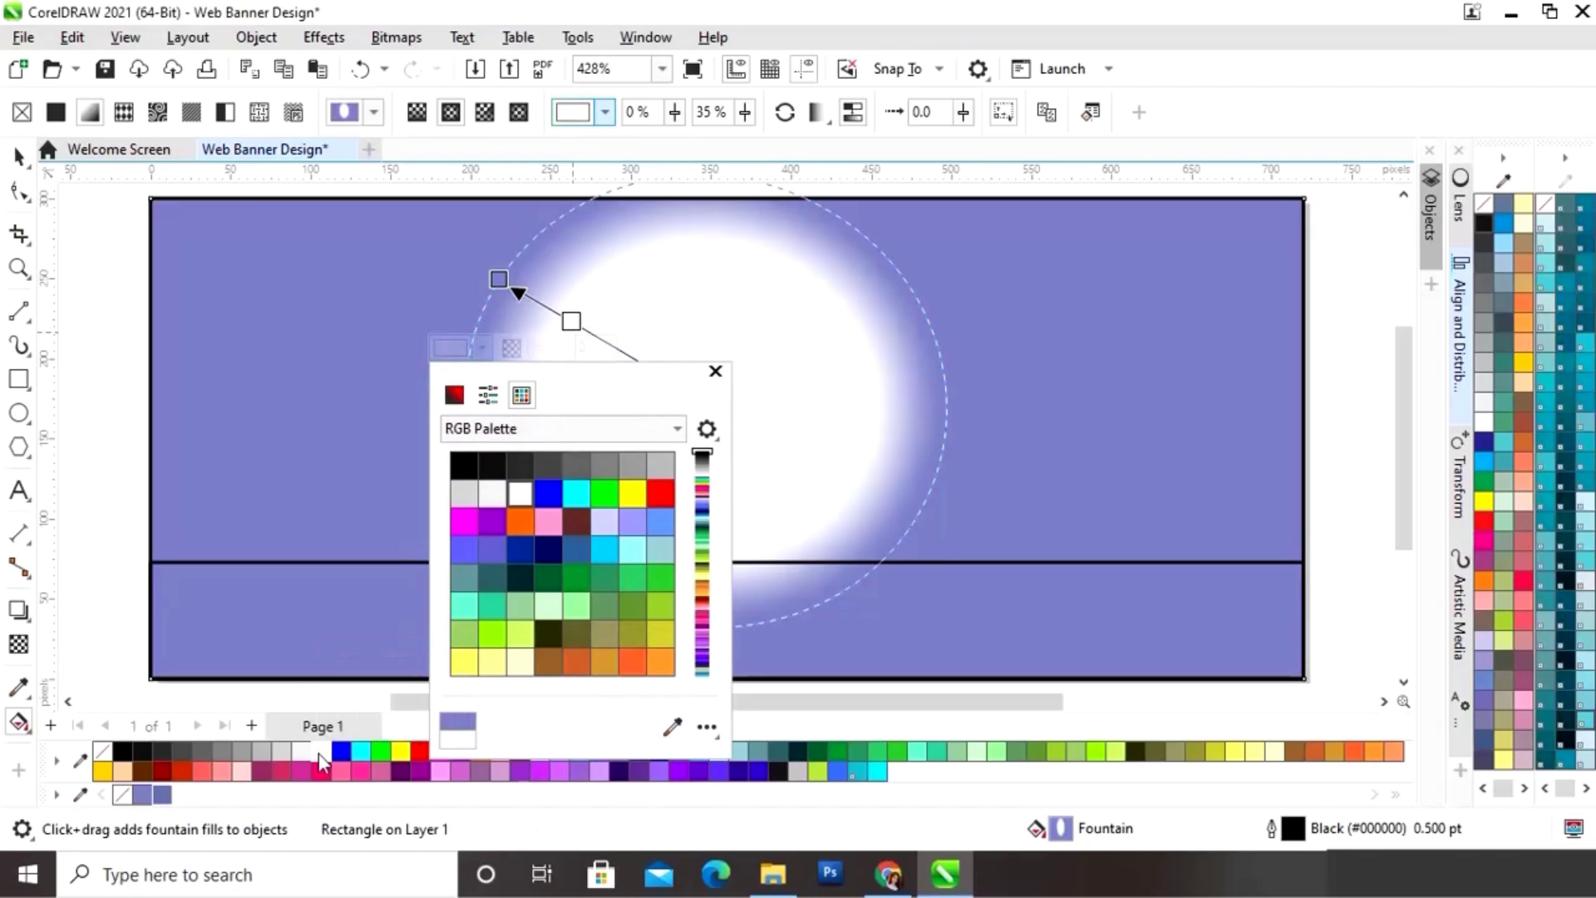
click(715, 371)
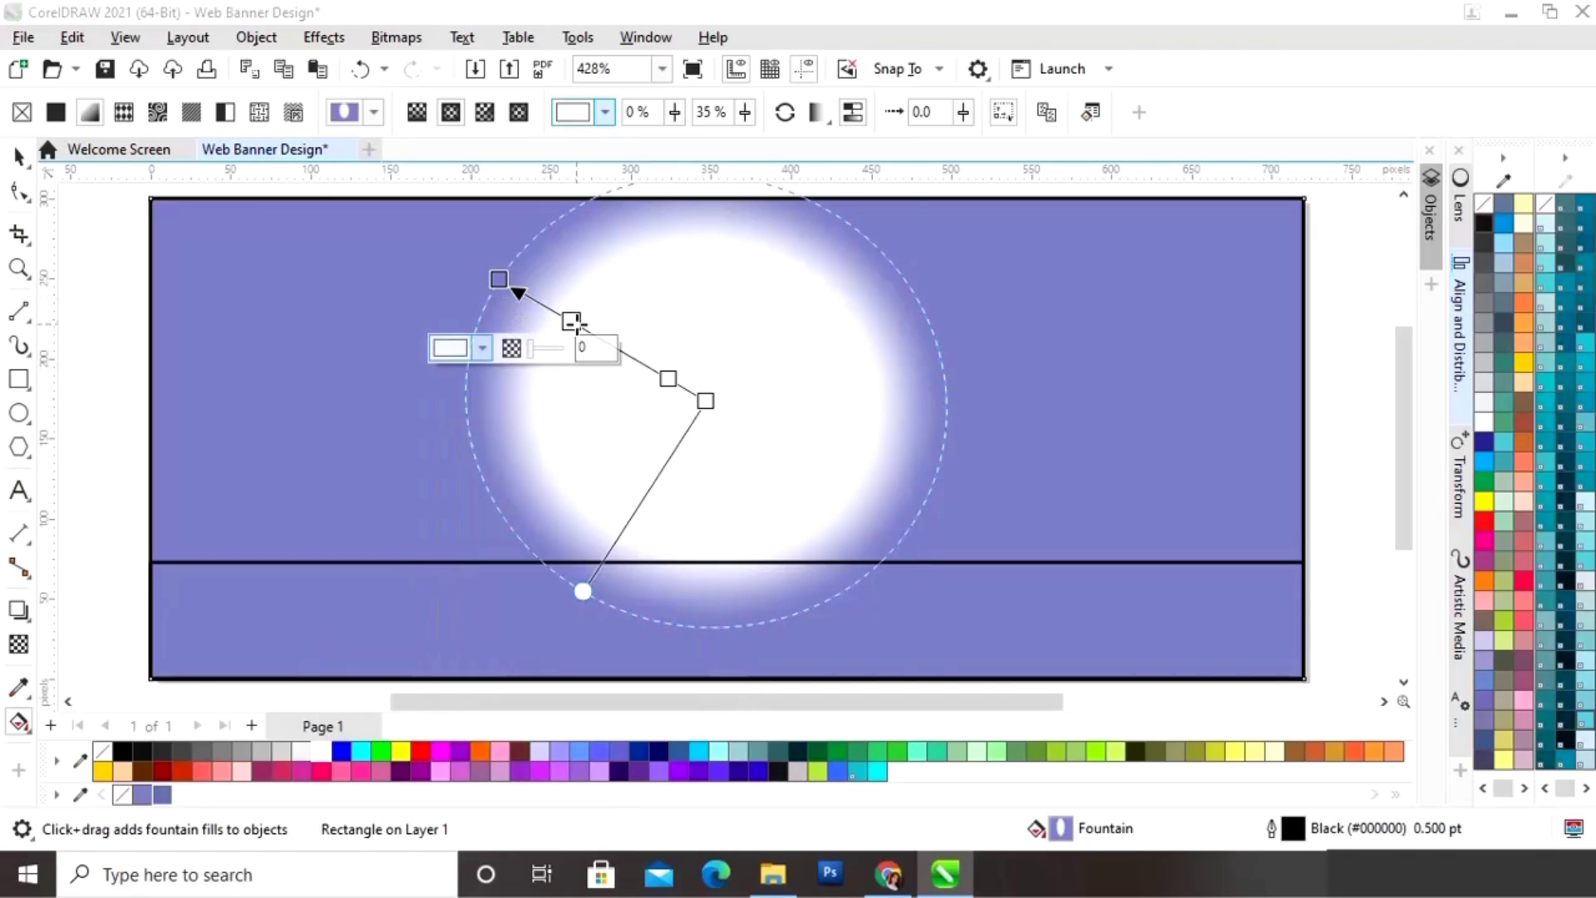
Step: Move the two intermediate white gradient nodes outward, to the 22% and 43% positions
drag(573, 324, 542, 307)
click(535, 301)
click(521, 292)
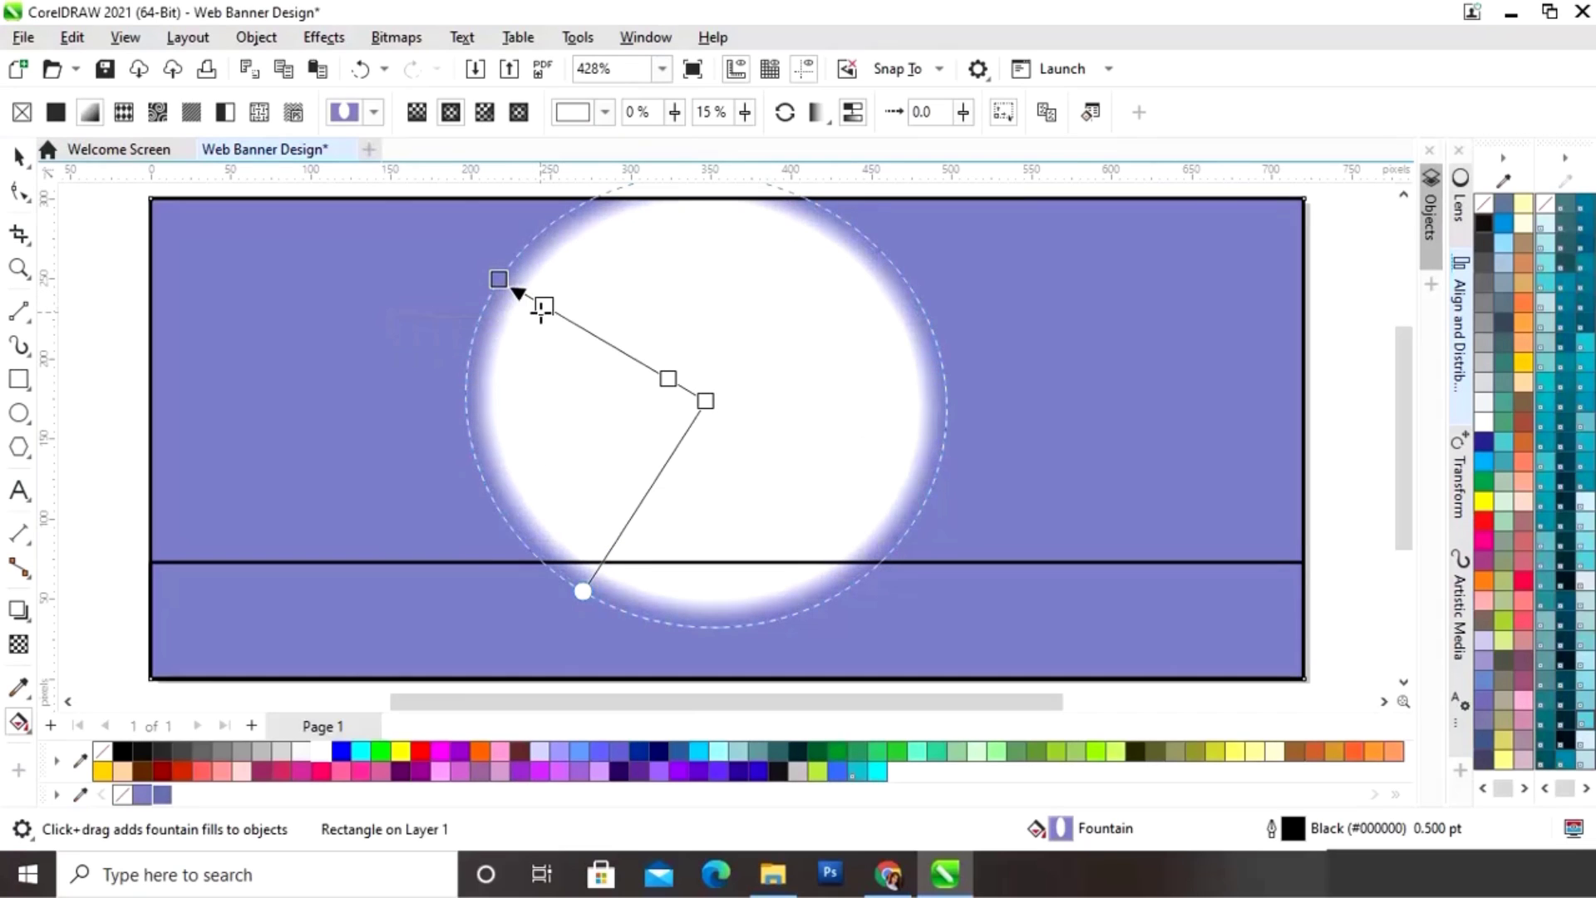
click(541, 309)
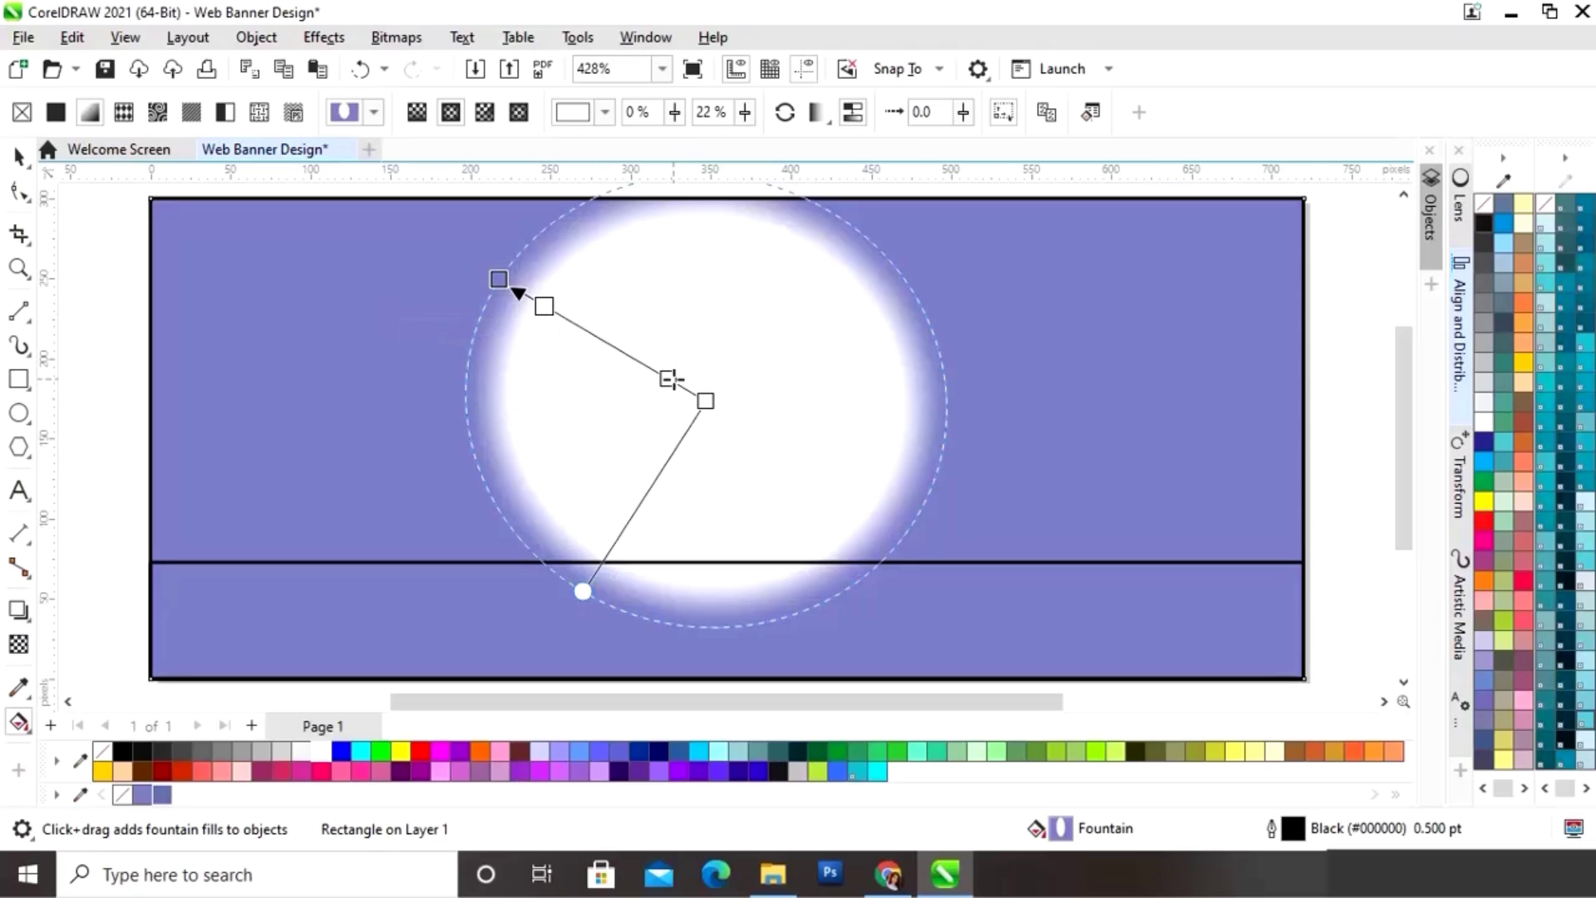
drag(674, 381, 598, 326)
click(592, 328)
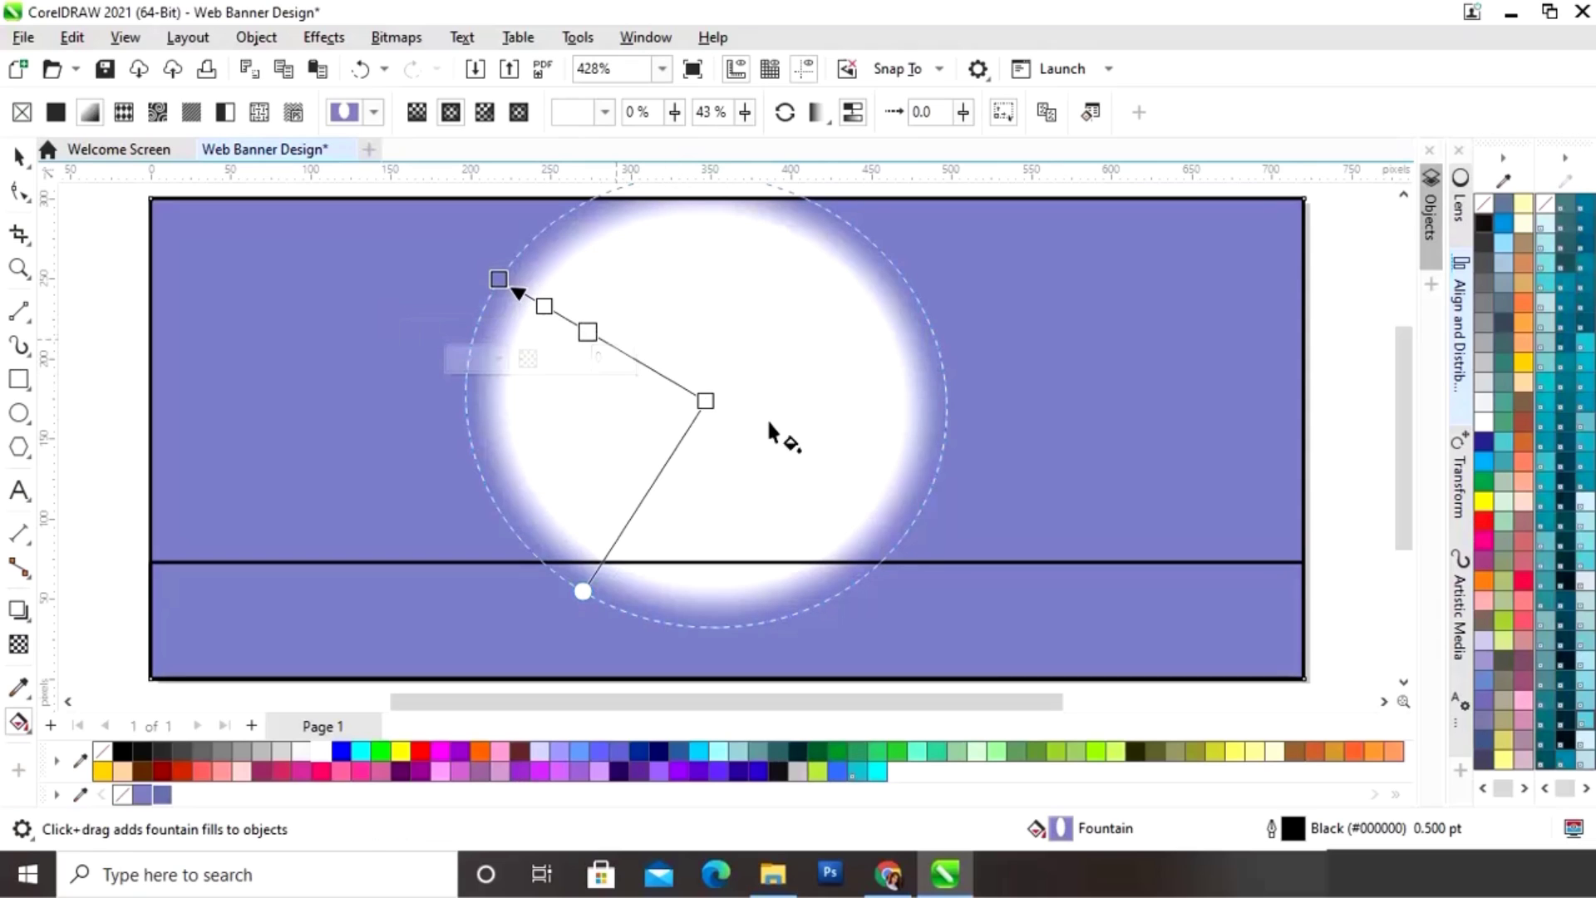
Step: Set the gradient's centre node to the lighter periwinkle blue sampled from the document palette
click(705, 400)
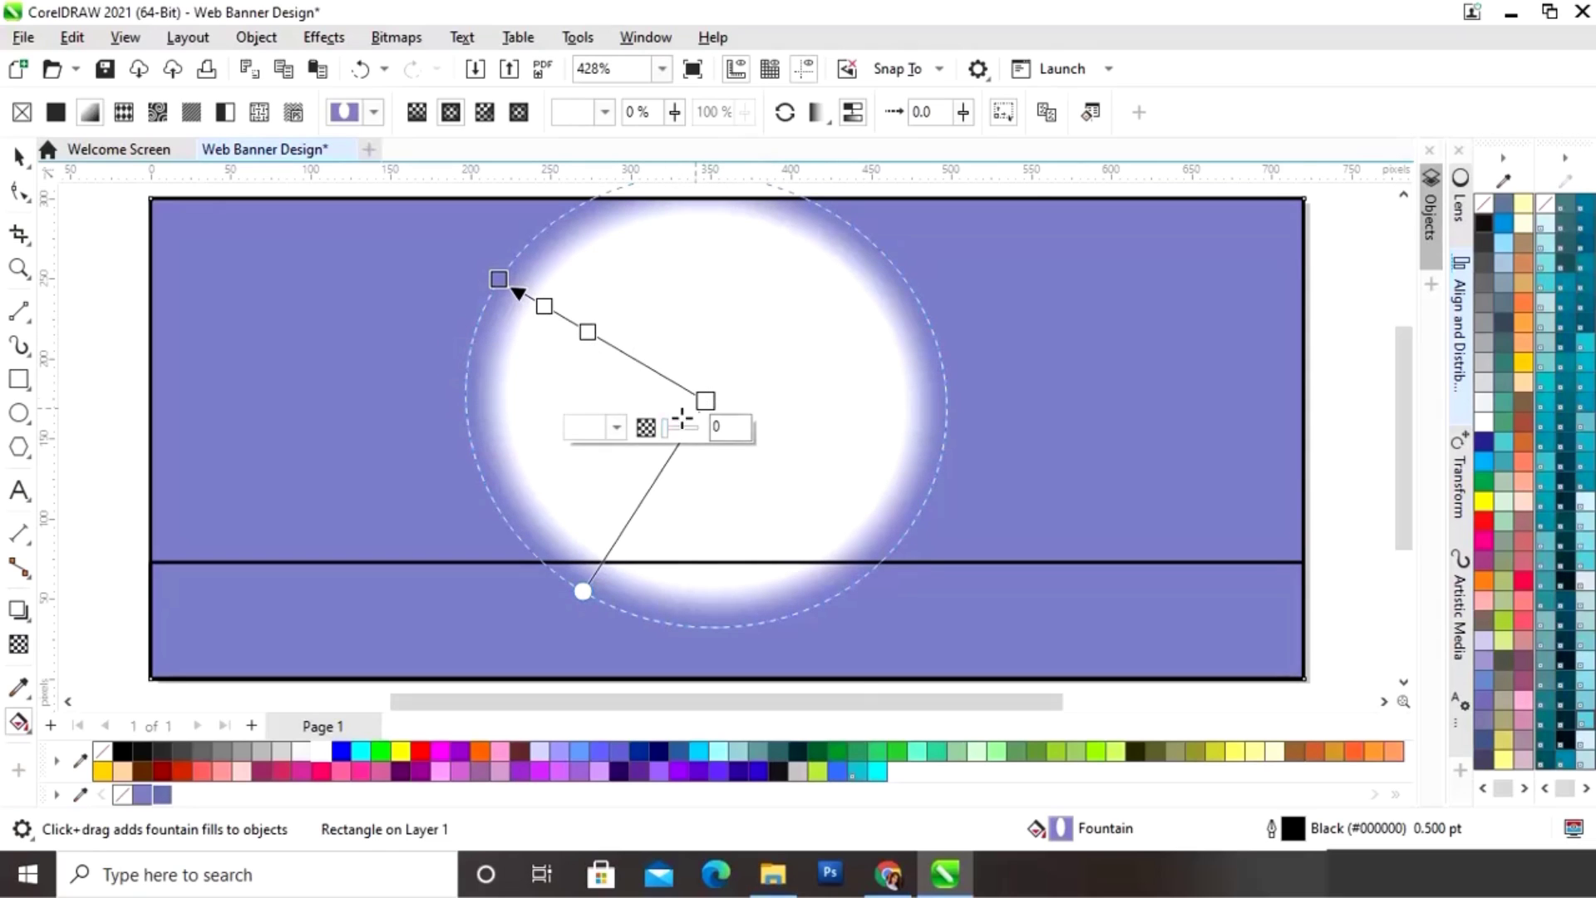
click(616, 429)
click(808, 806)
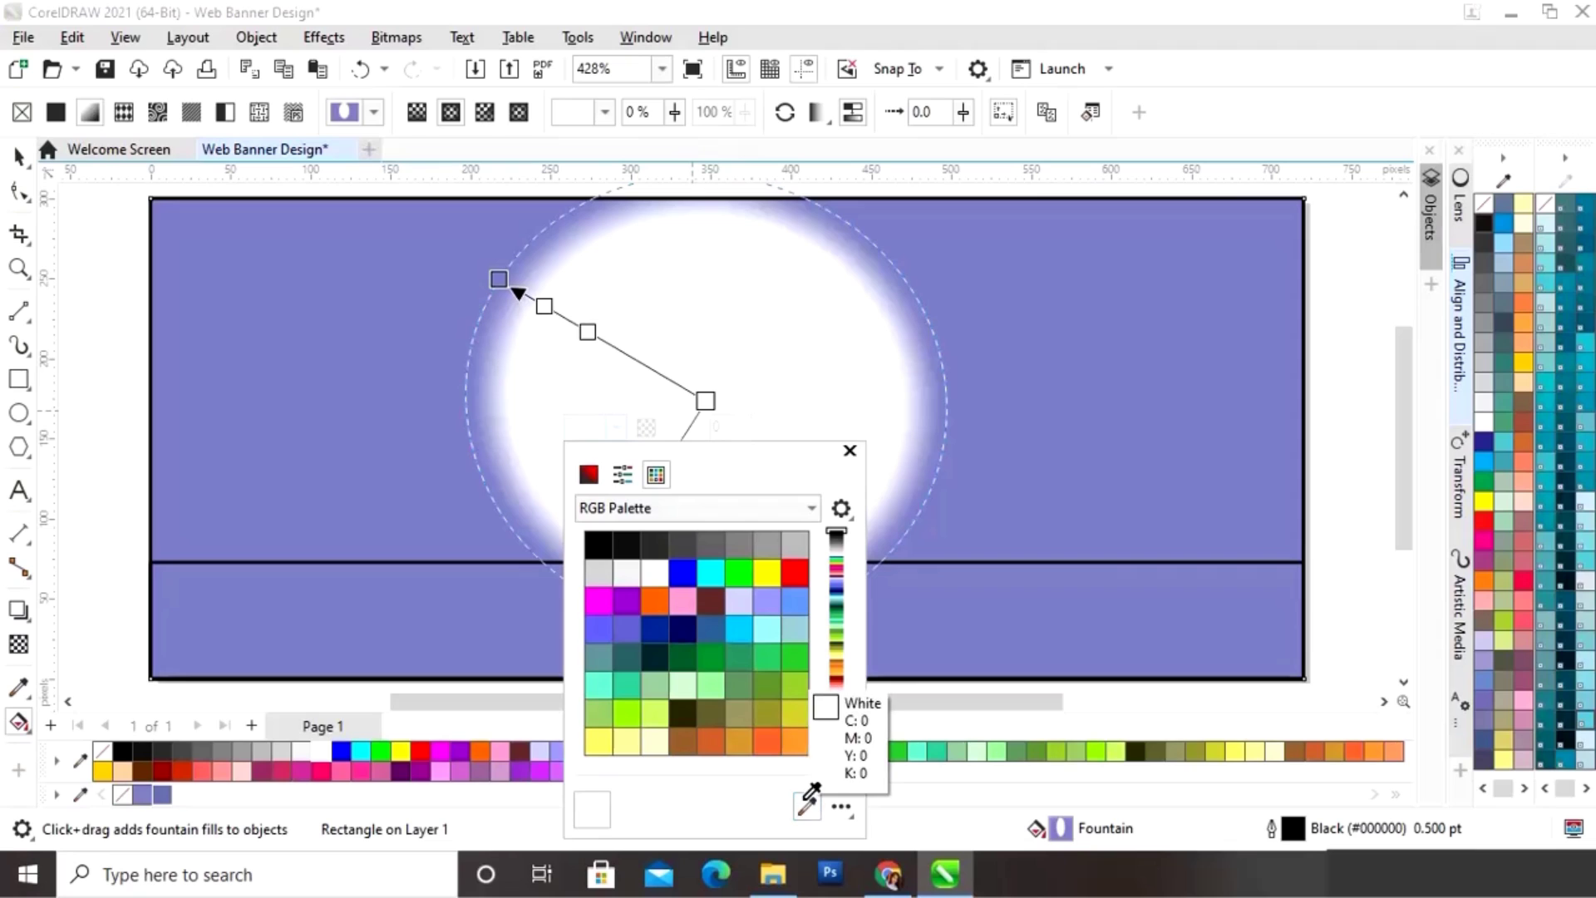
click(142, 795)
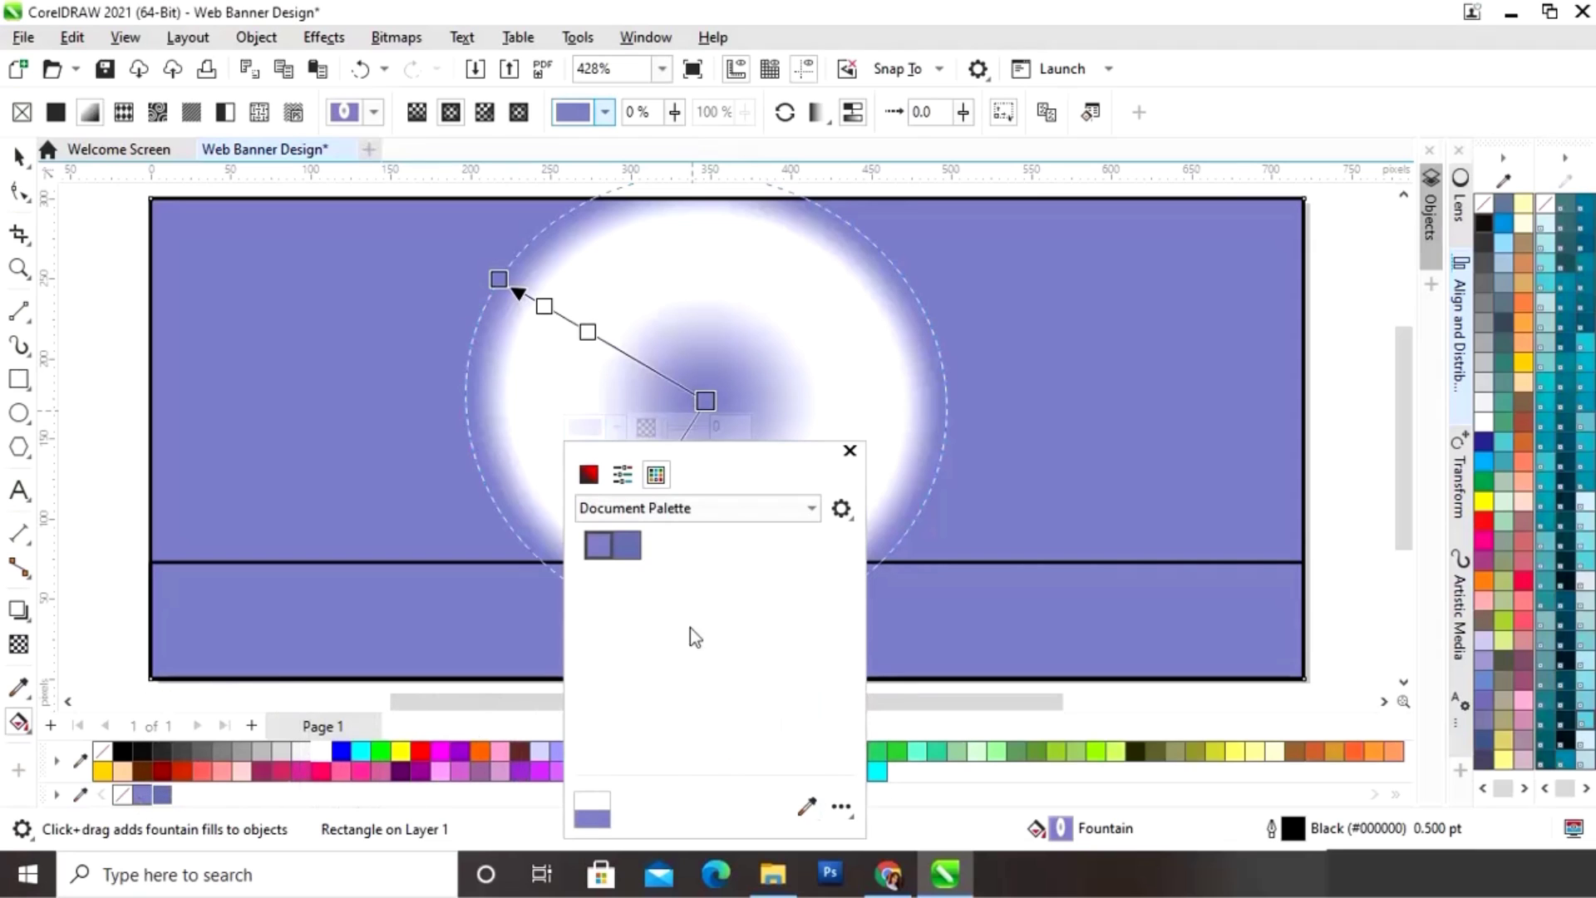
click(850, 452)
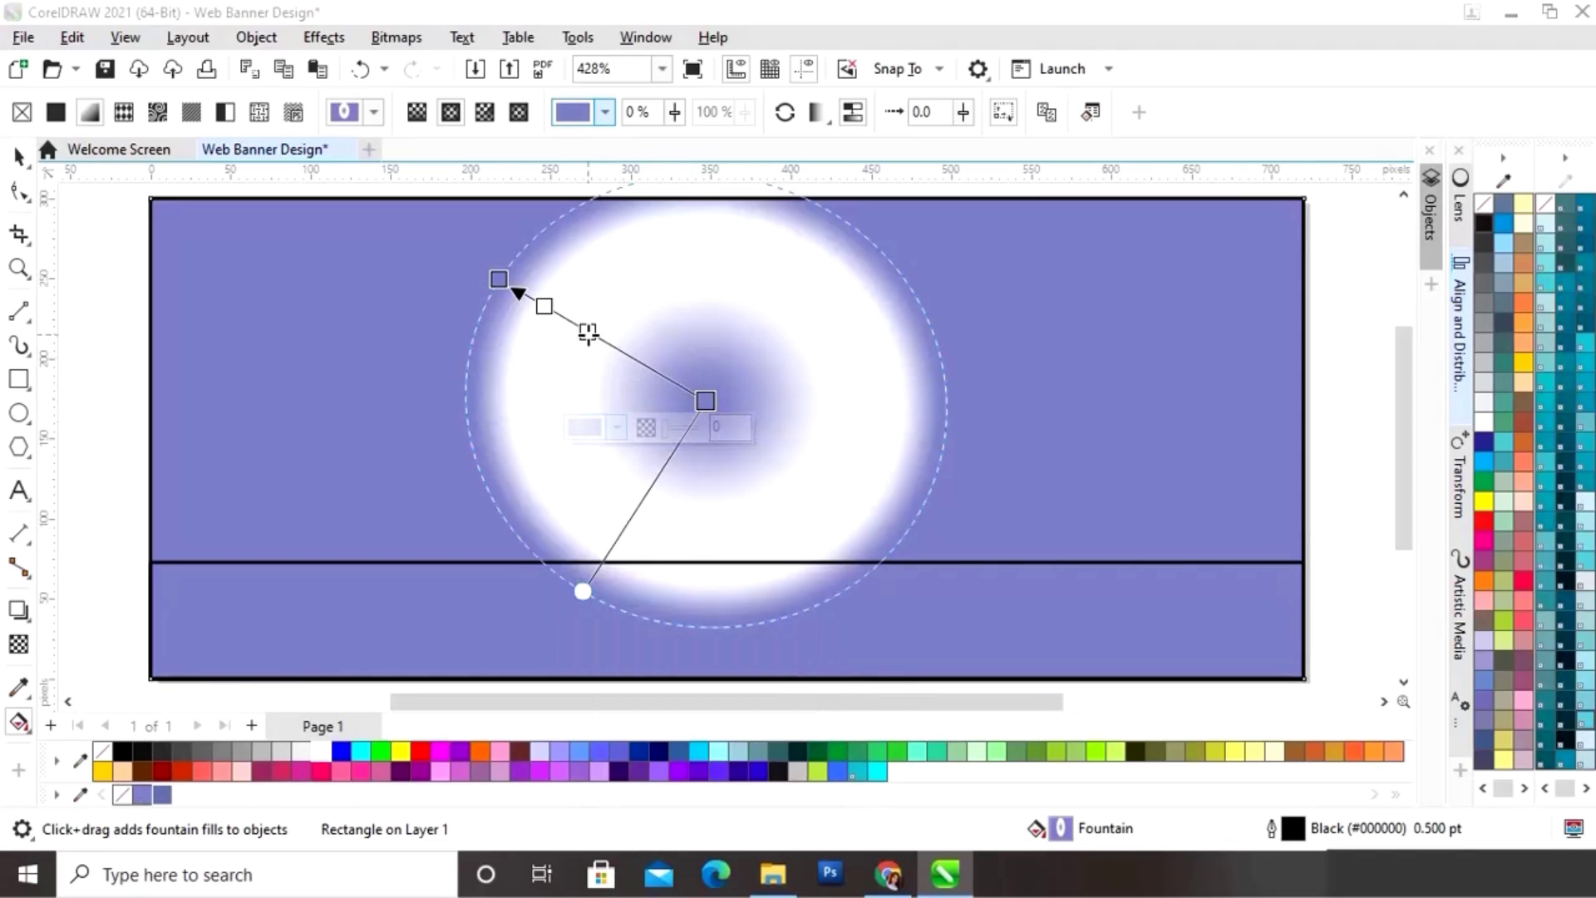
Step: Recolour the white gradient node at the 43% position to the lighter periwinkle blue sampled from the document palette
double_click(588, 333)
click(499, 358)
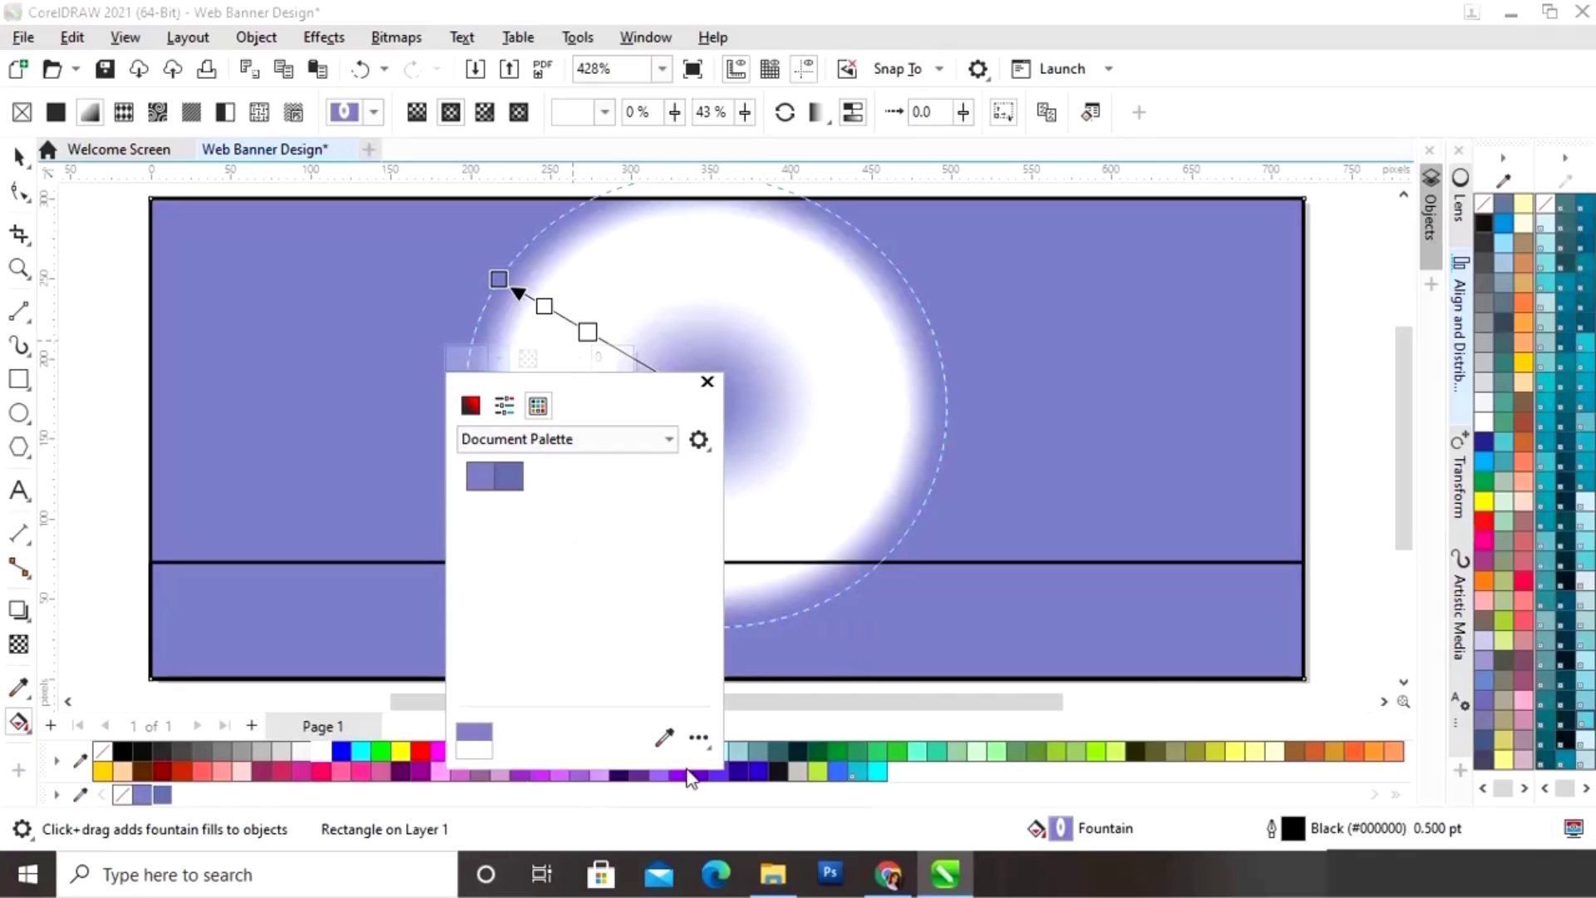
click(665, 738)
click(148, 794)
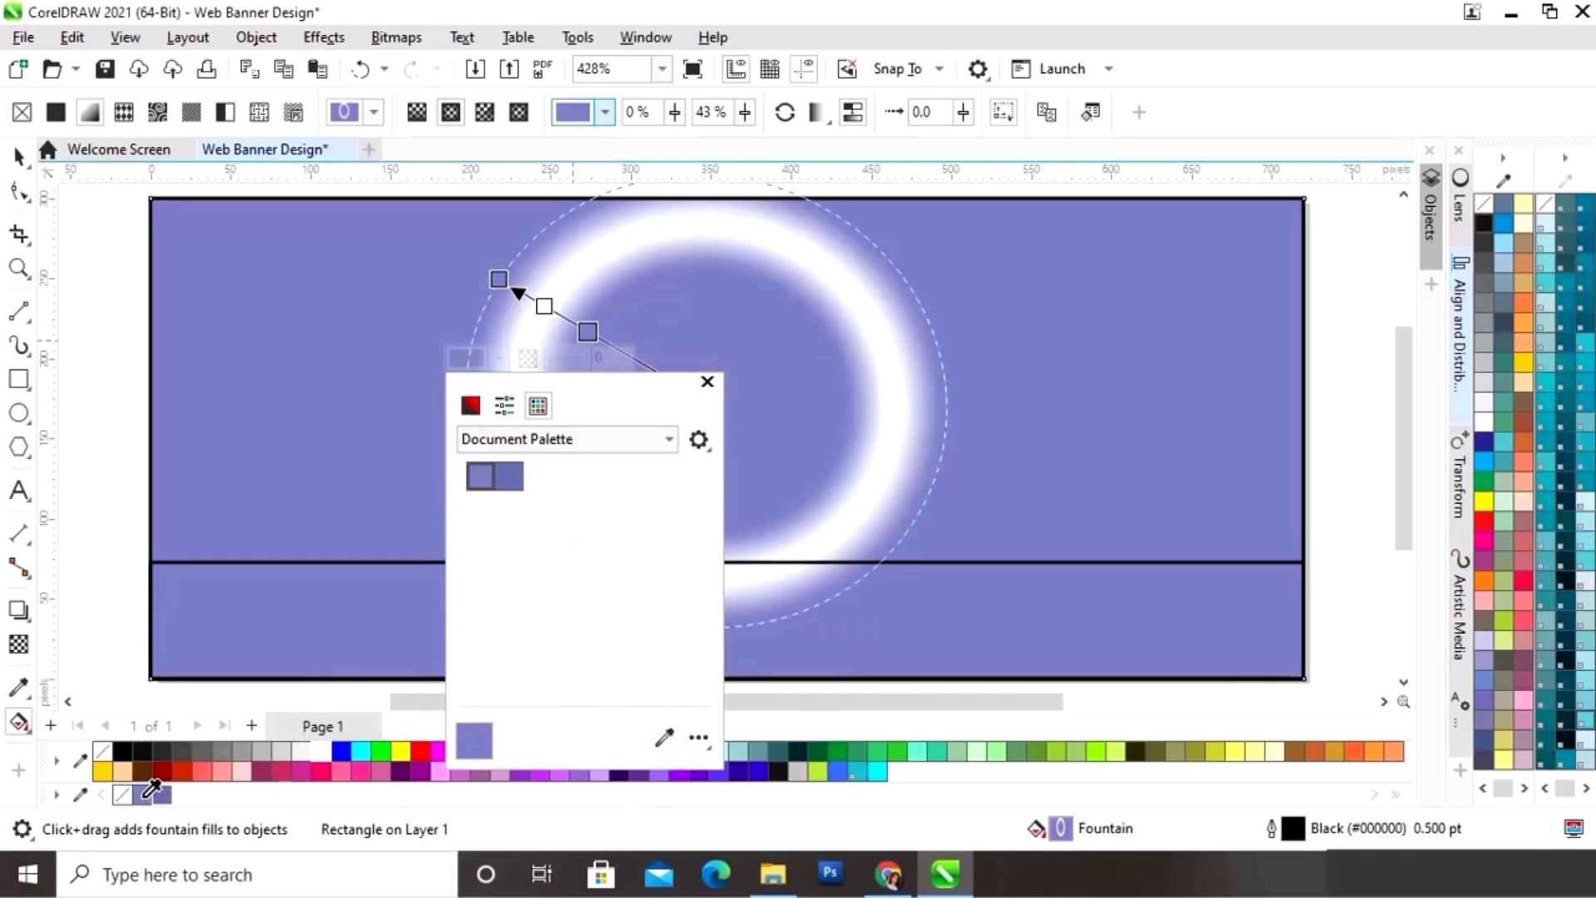
click(707, 382)
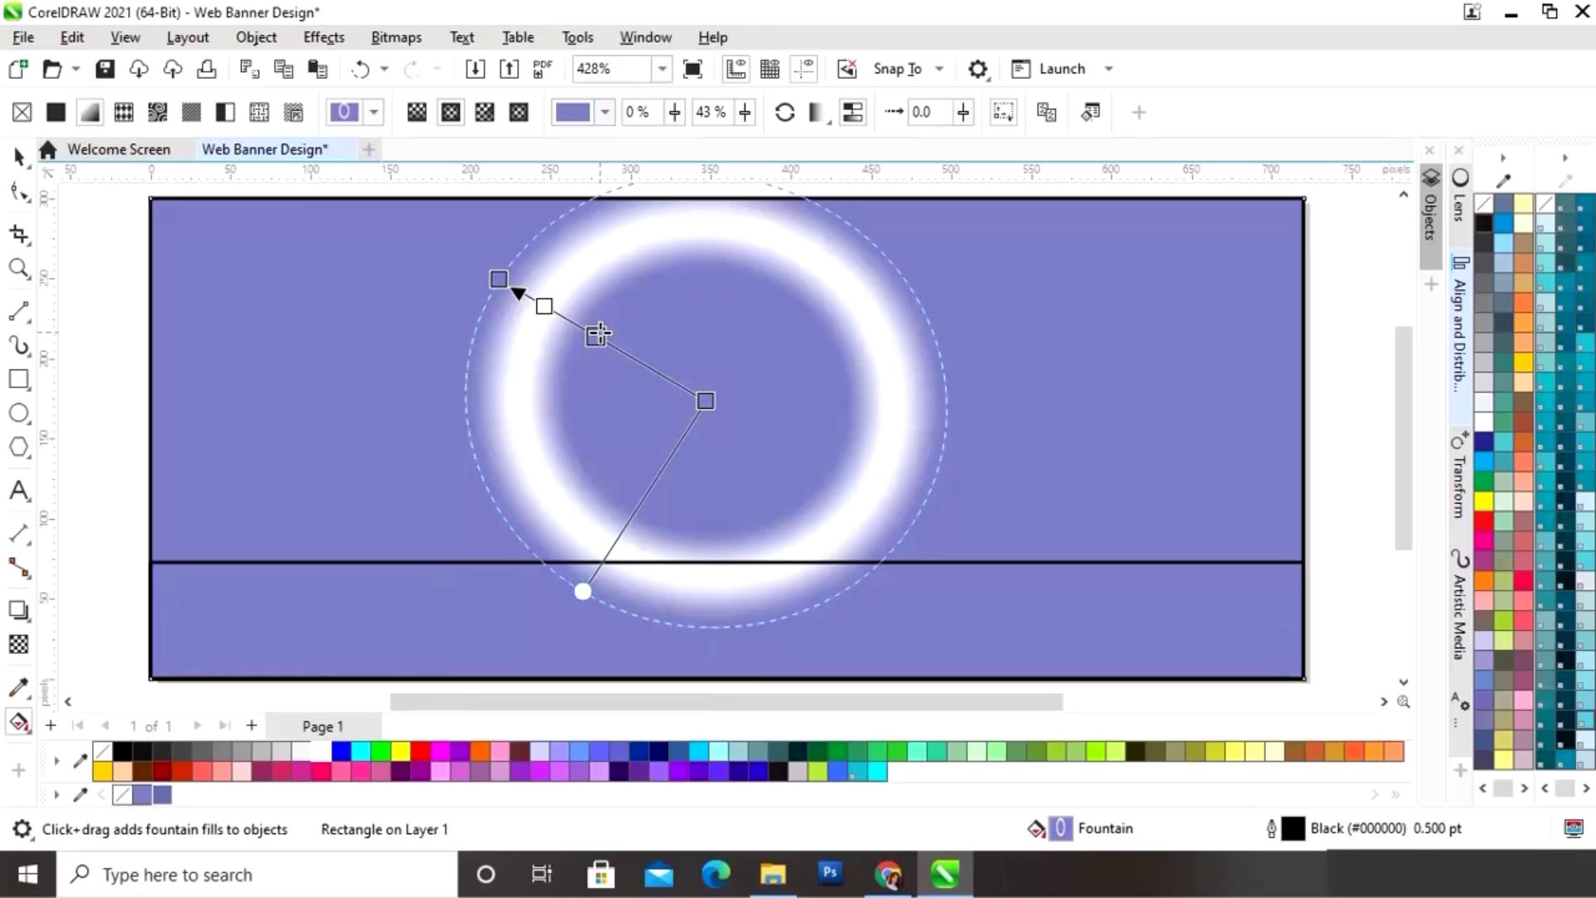
Step: Extend the gradient's outer end and move the white node to 29% and the inner periwinkle node to 56%
drag(544, 306, 595, 336)
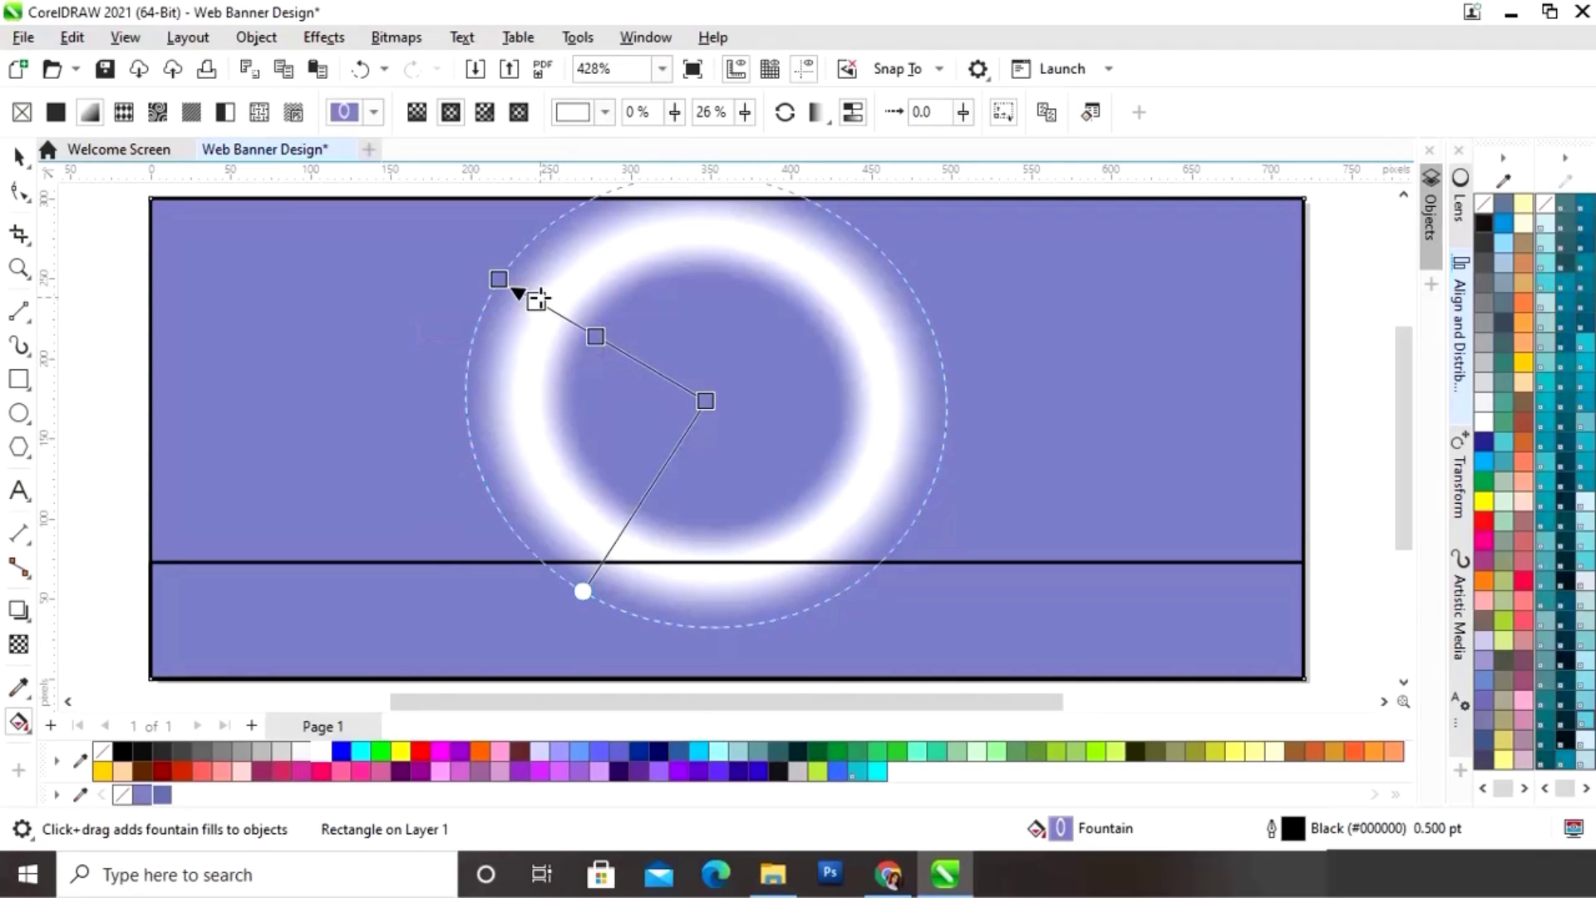
double_click(538, 302)
click(544, 306)
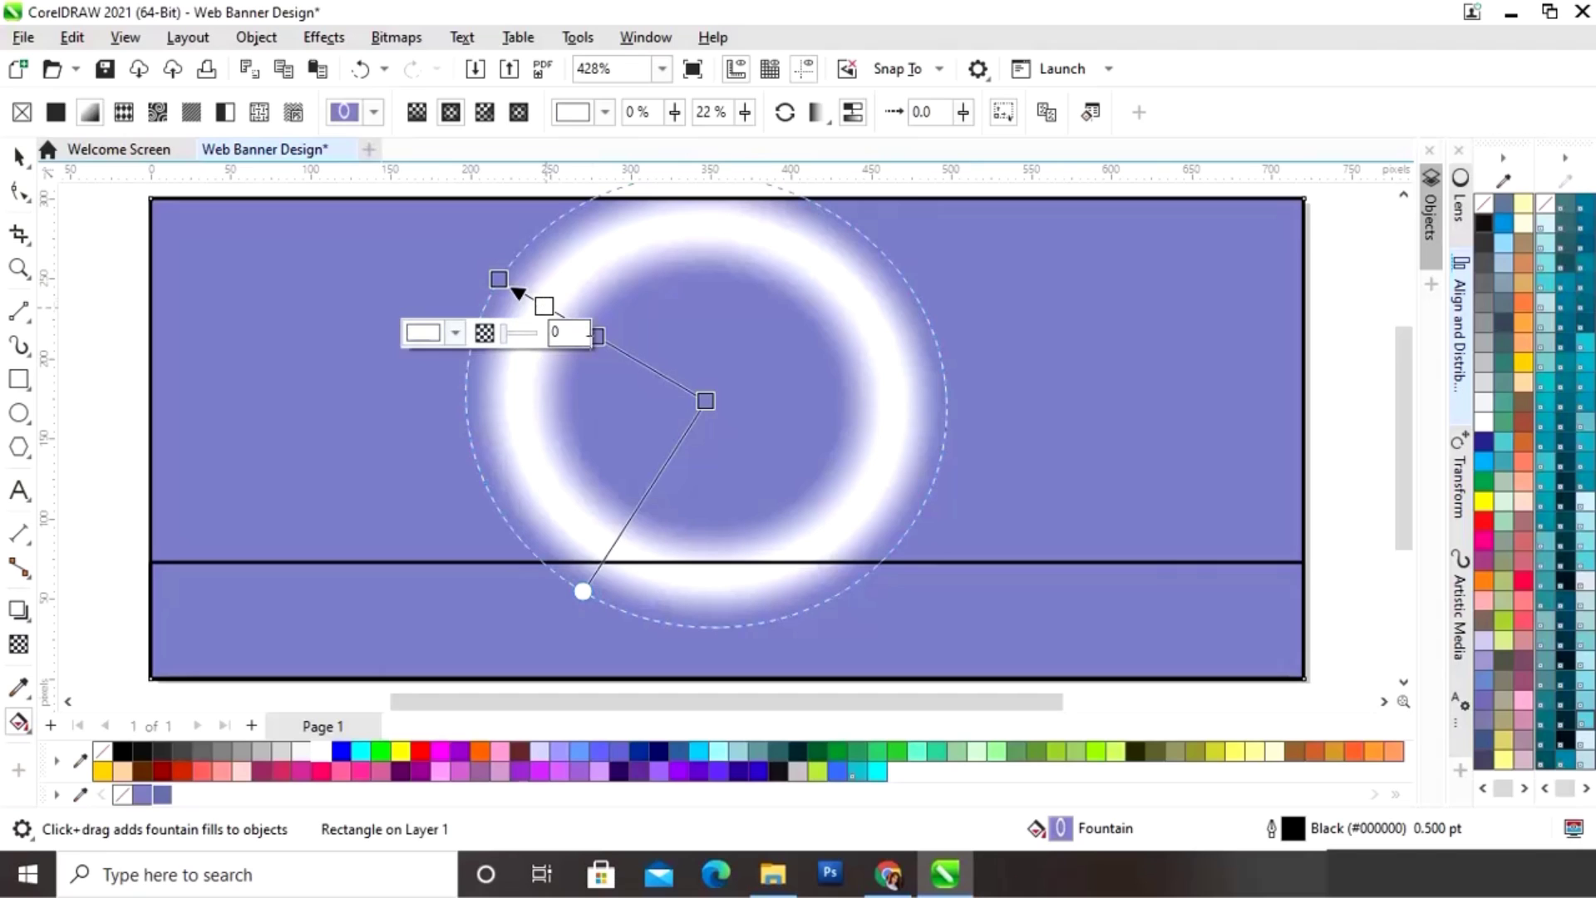
drag(499, 280, 607, 345)
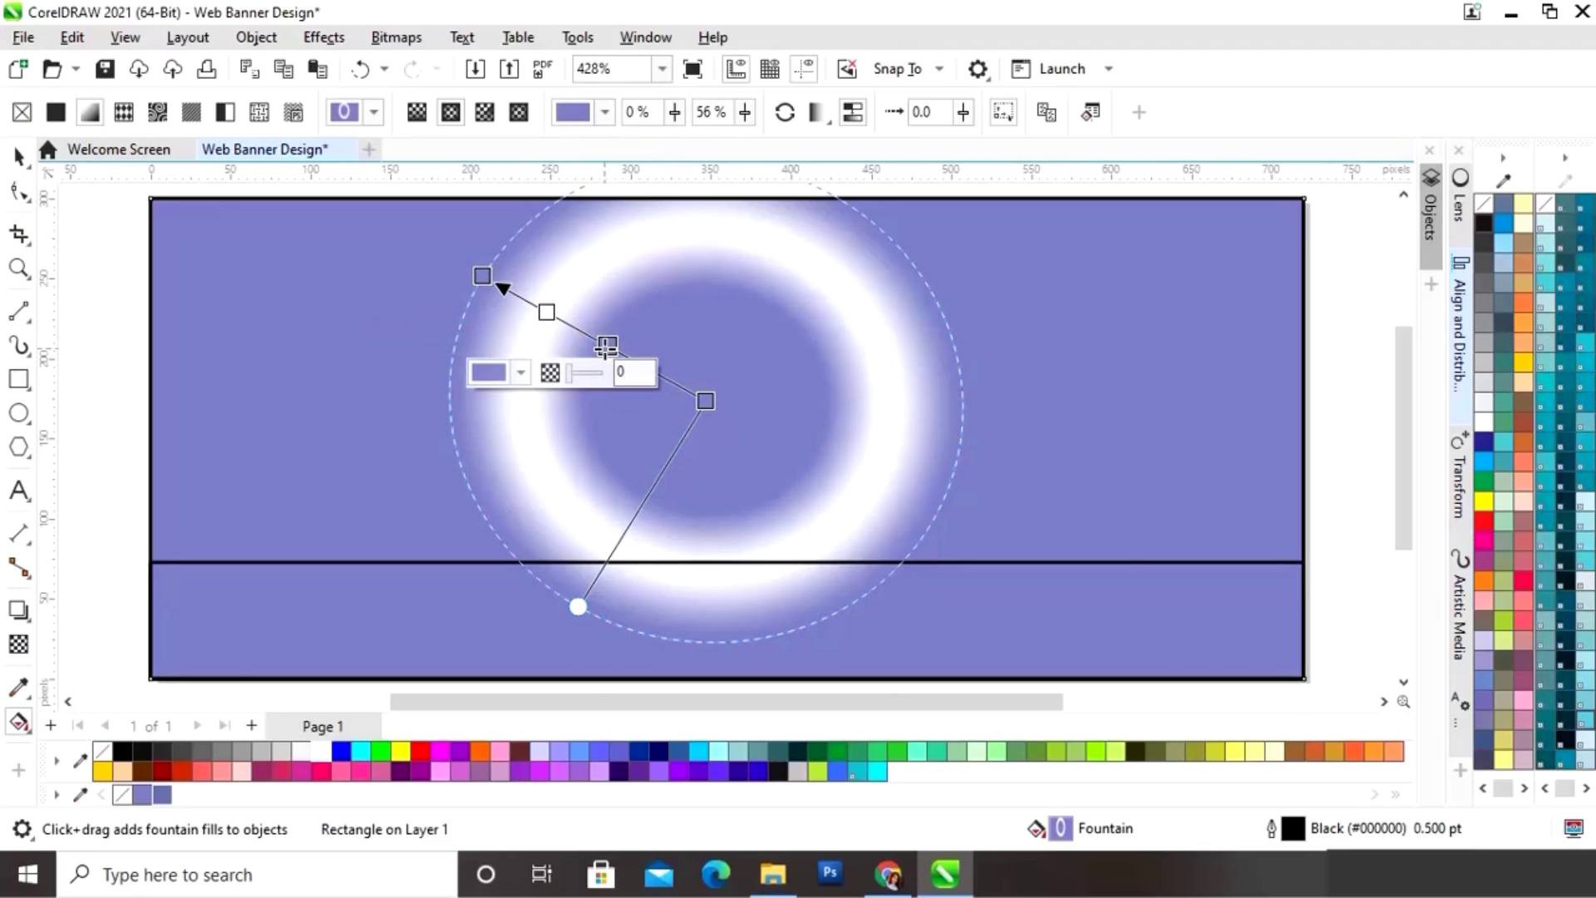
Step: Stretch the elliptical gradient downward past the bottom strip and shift its centre slightly to the right
drag(578, 607, 569, 668)
scroll(637, 623, up, 1)
drag(711, 414, 723, 417)
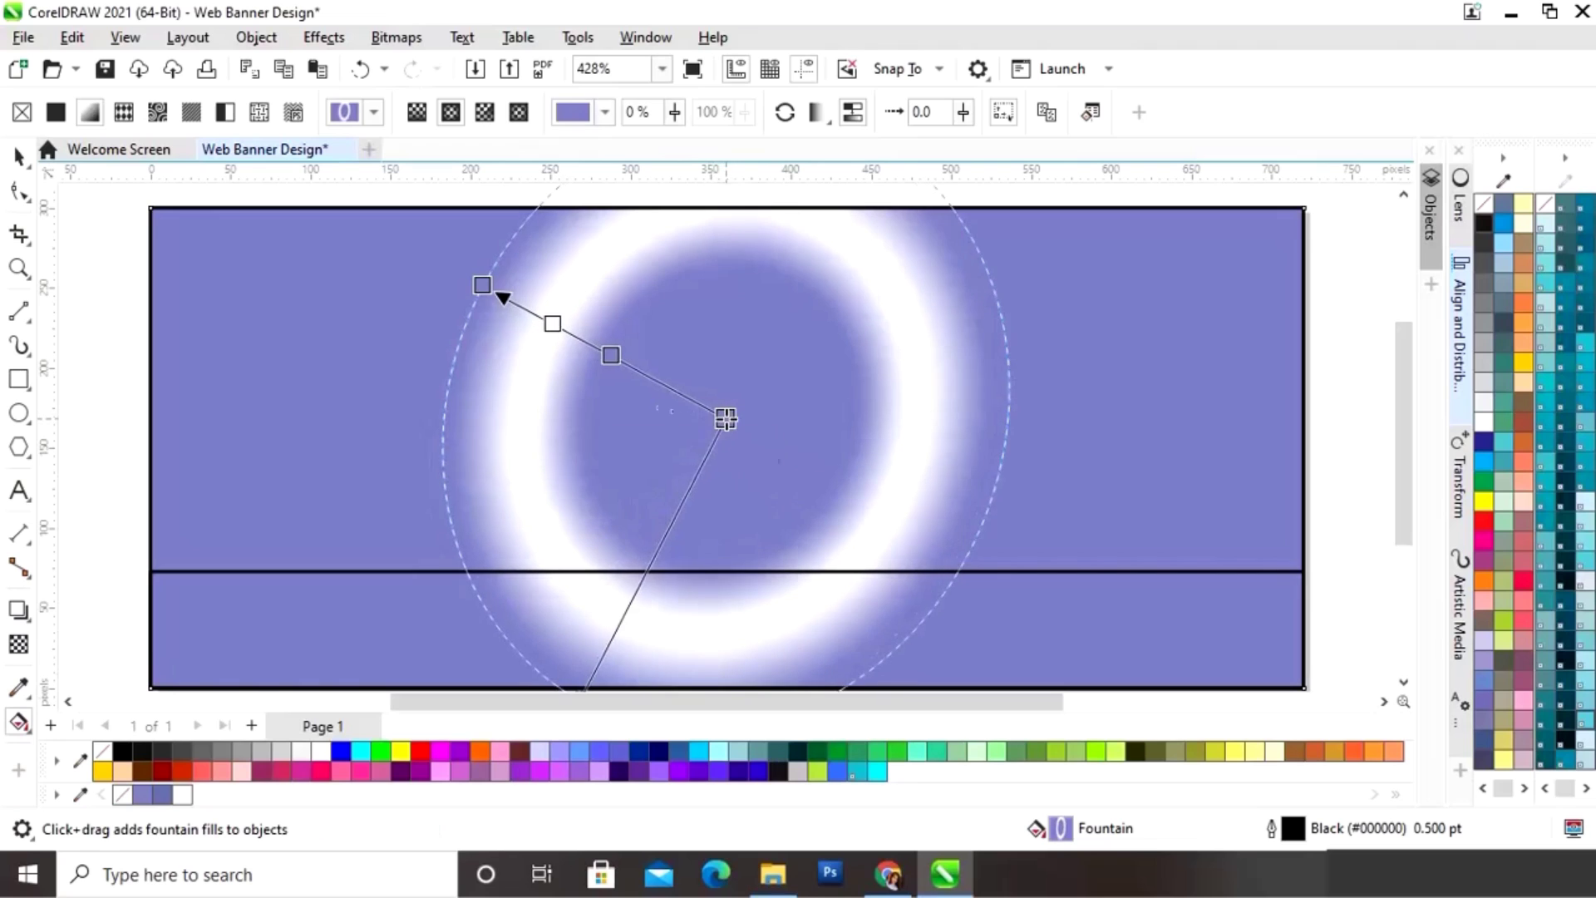
mouse_move(482, 285)
mouse_down()
mouse_move(467, 274)
mouse_move(459, 289)
mouse_up()
scroll(1347, 441, down, 2)
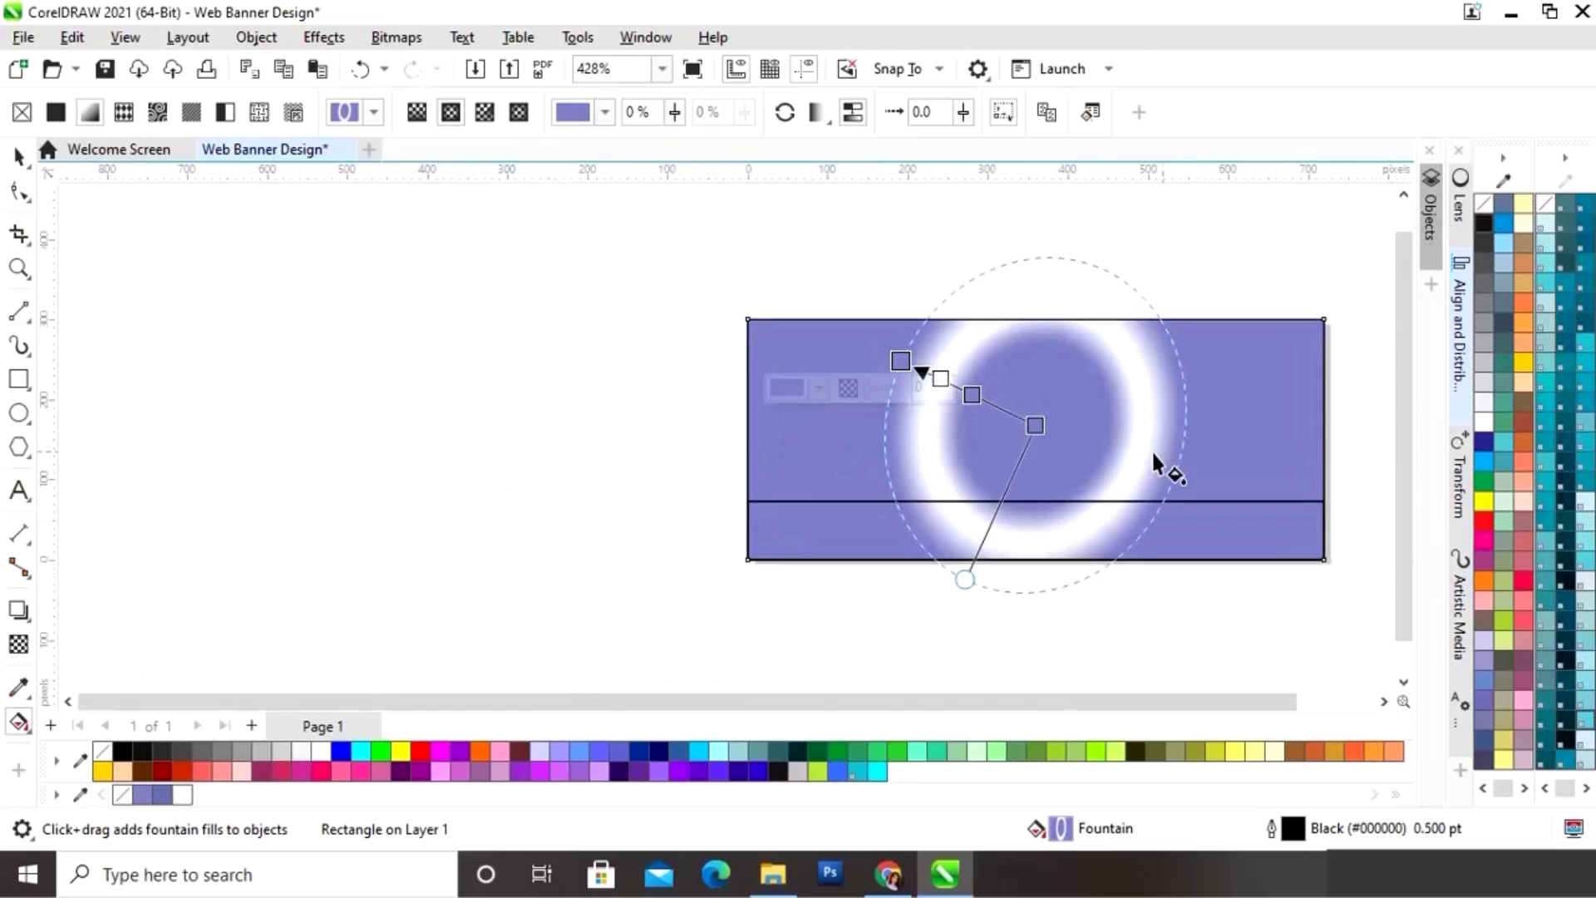
Step: Shorten the gradient's height and readjust its outer end so the glowing ring is nearly circular
key(z)
drag(662, 242, 1347, 644)
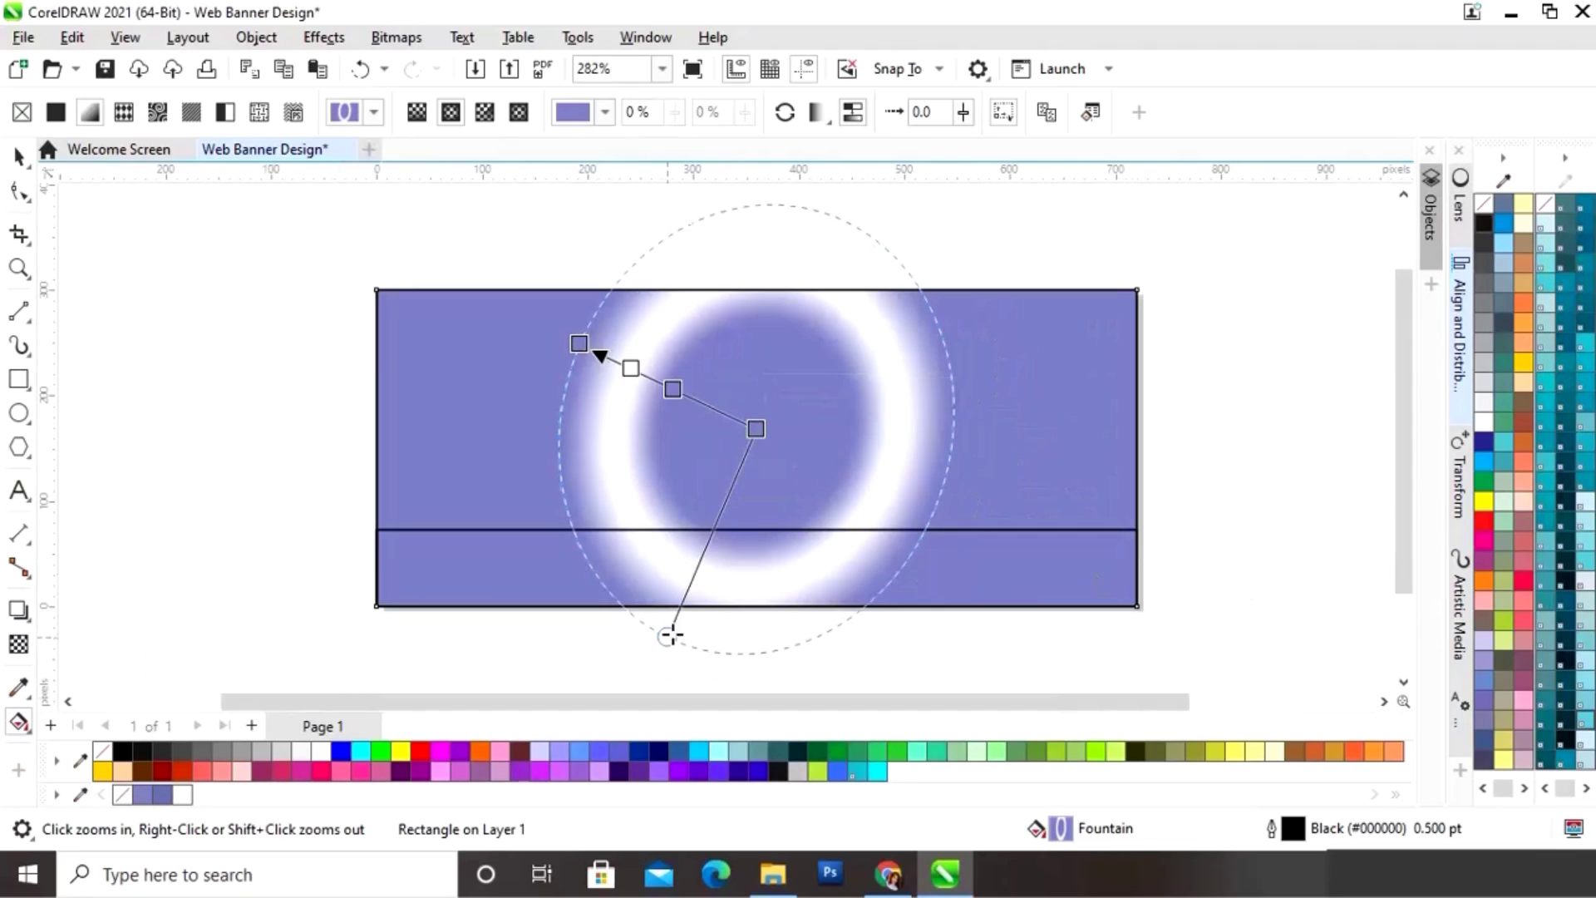
mouse_move(683, 587)
mouse_down()
mouse_move(672, 574)
mouse_move(675, 596)
mouse_up()
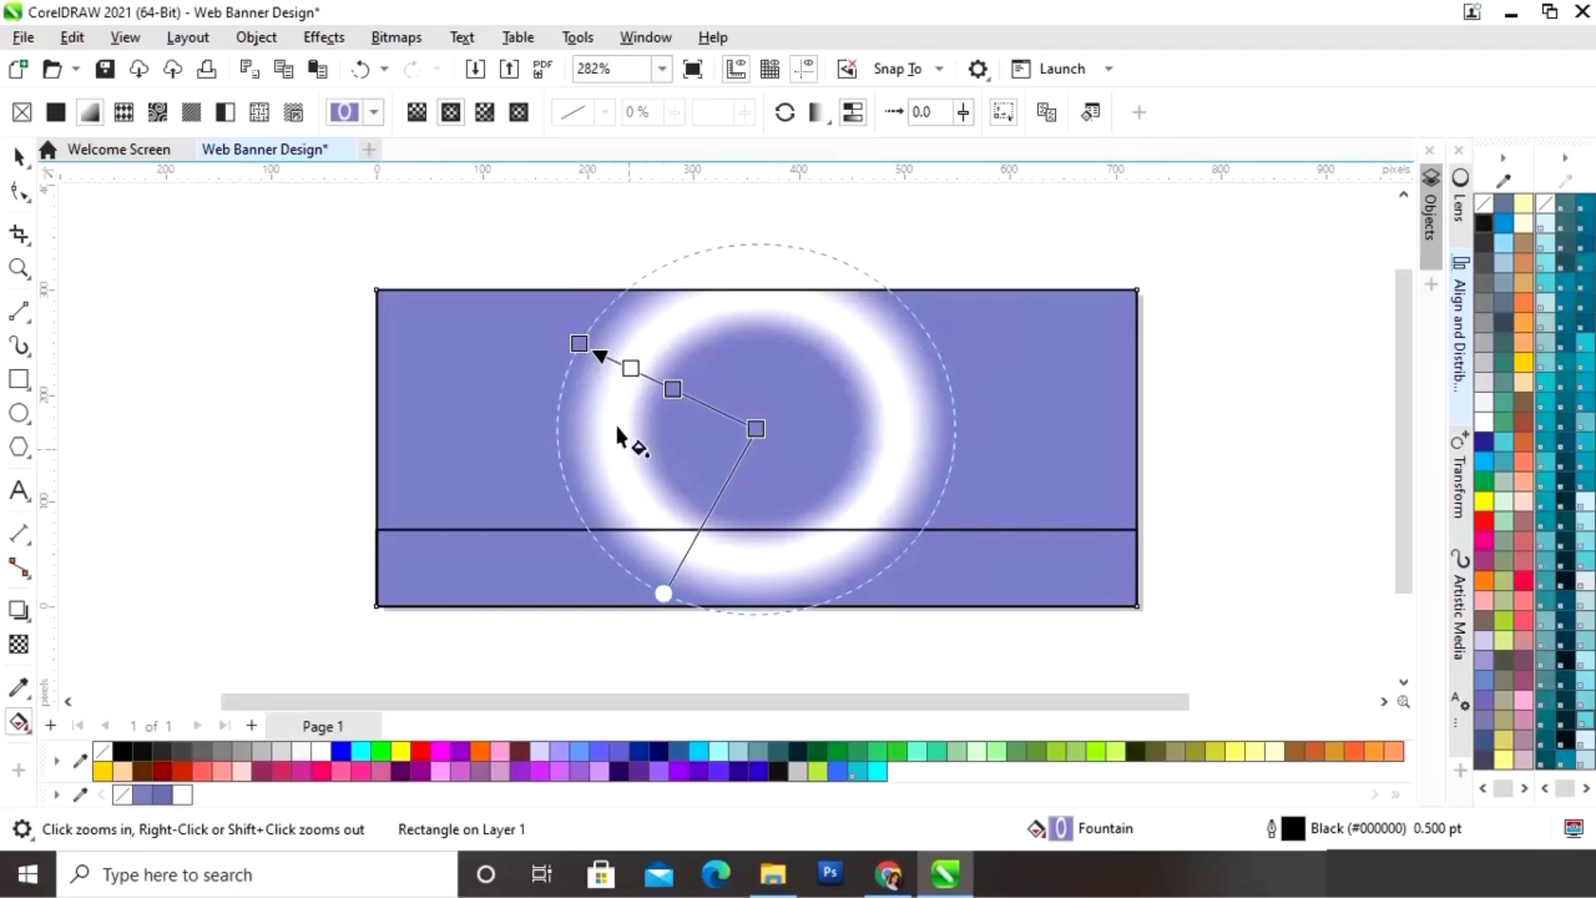
click(579, 344)
drag(580, 343, 569, 358)
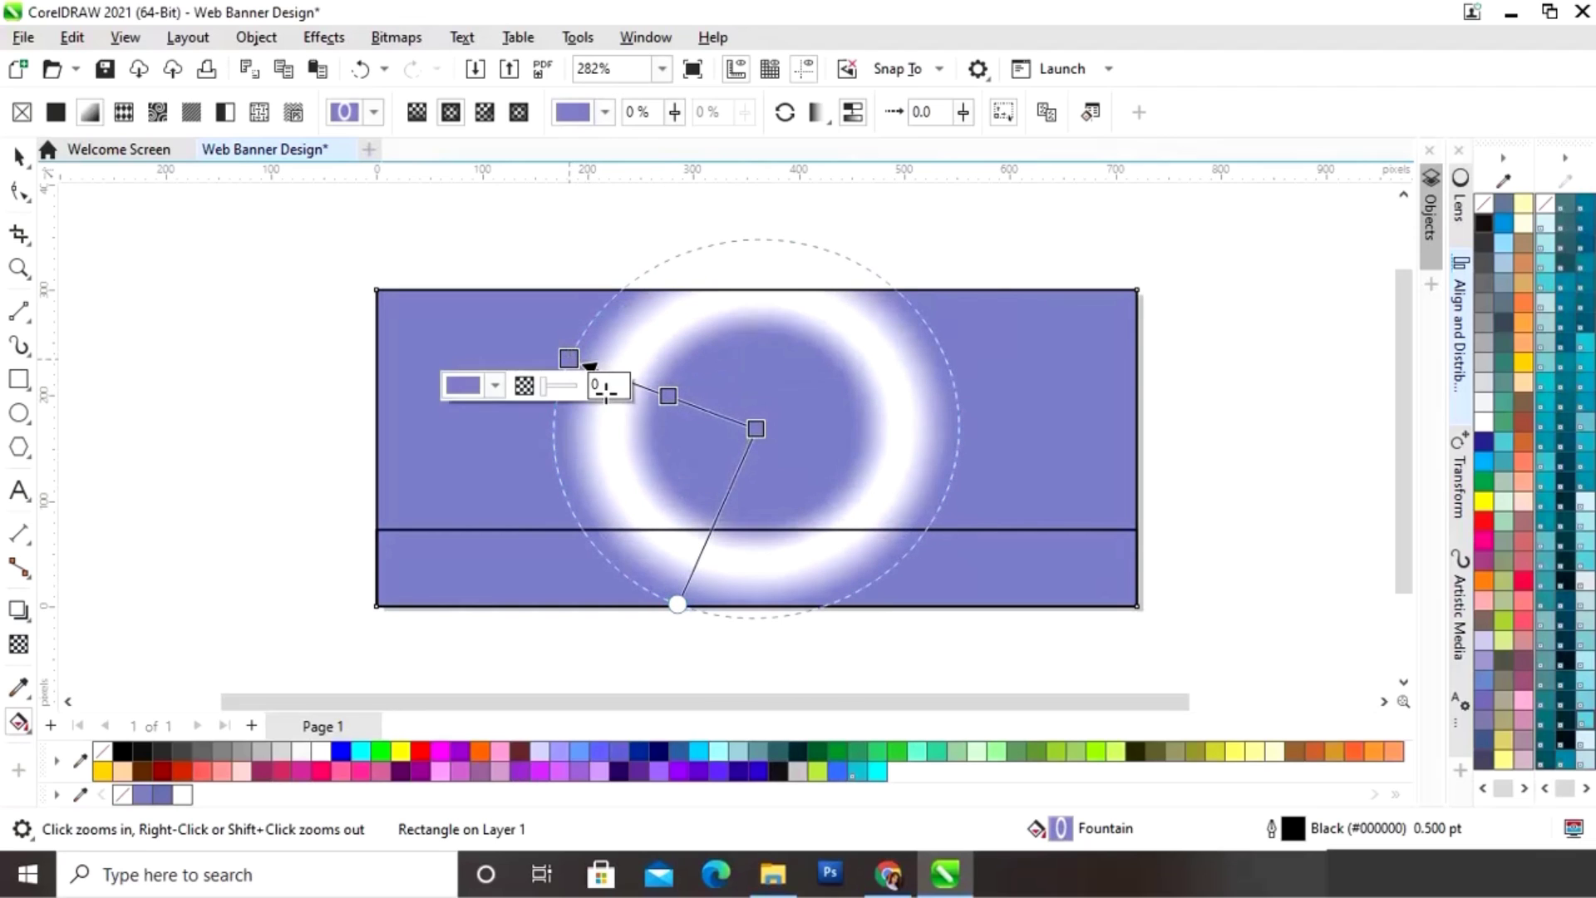
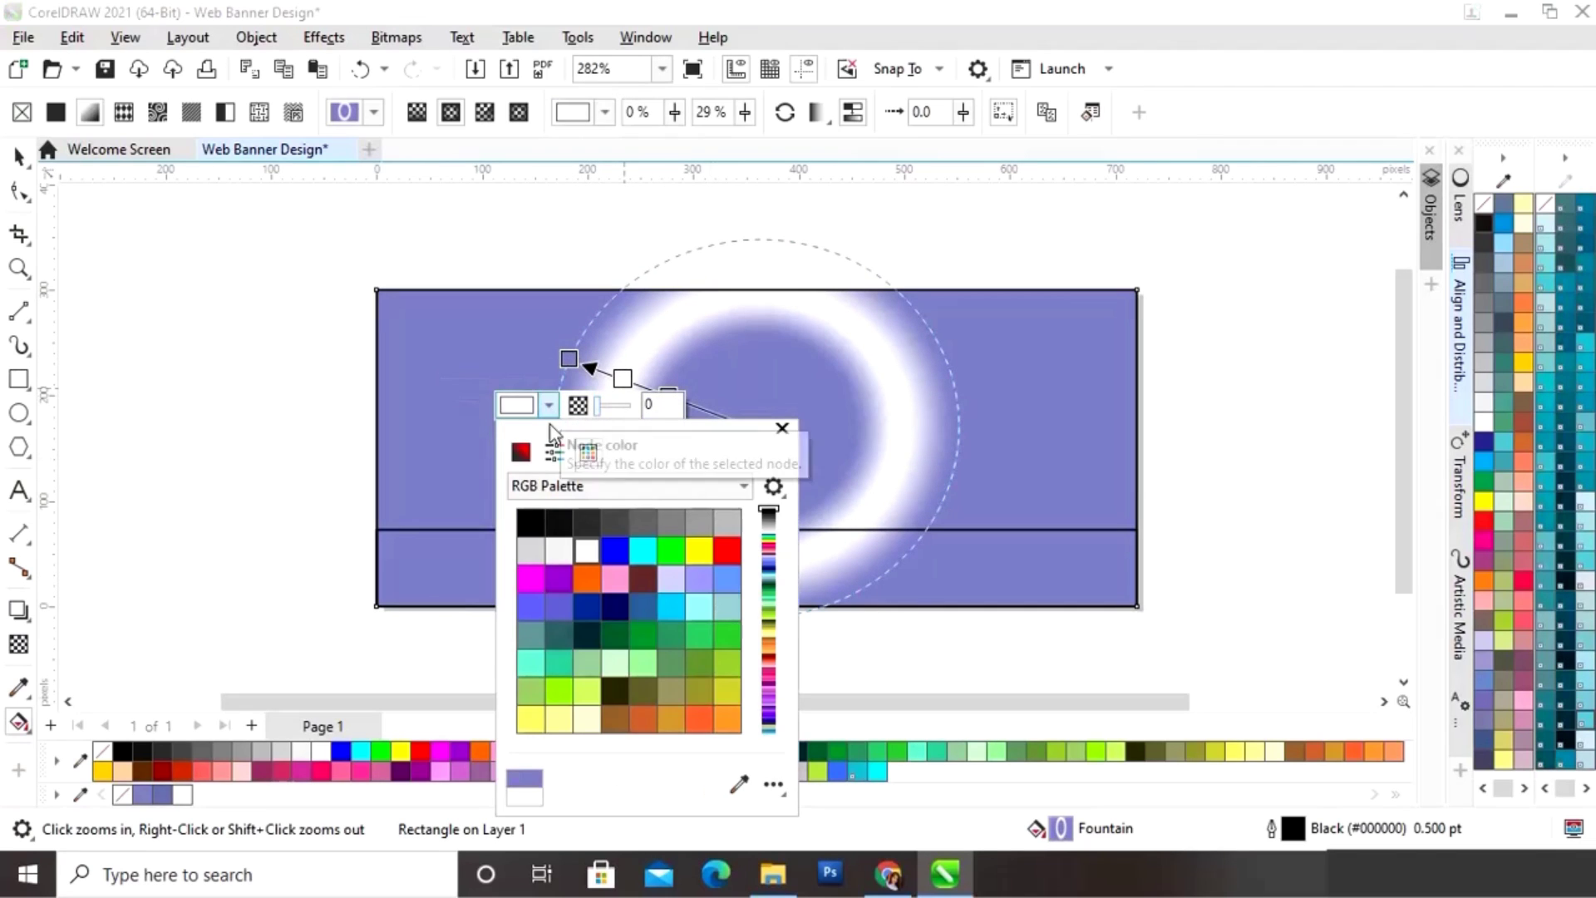
Step: Set the white gradient node at 29% to the background periwinkle #7E81C2 sampled from the banner
click(521, 451)
click(736, 751)
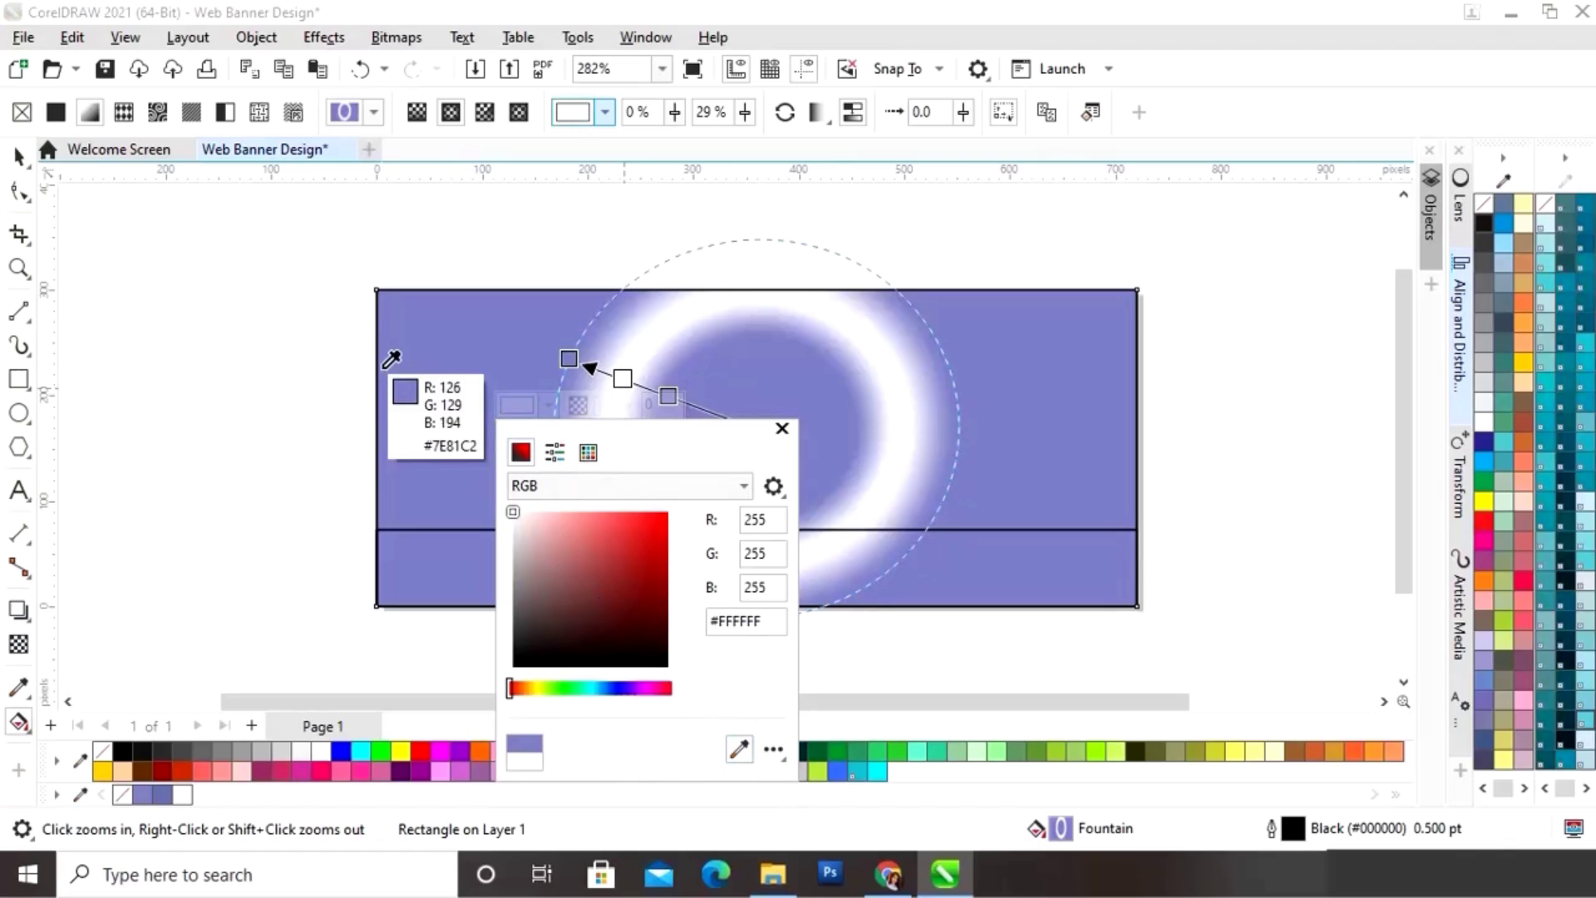
click(441, 356)
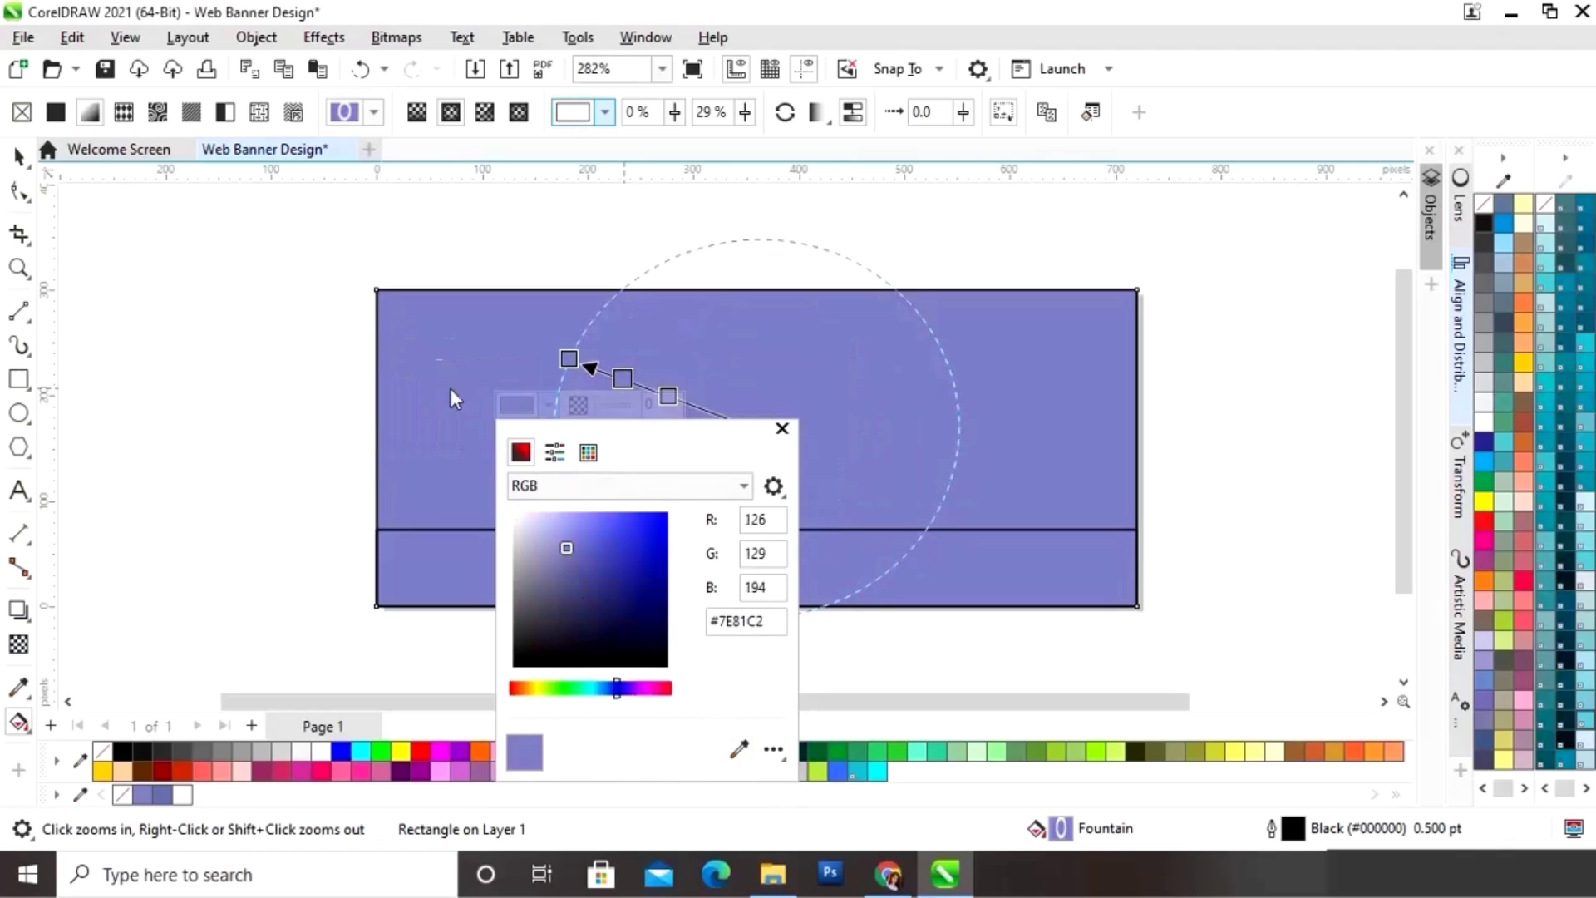
Step: Lighten the ring's gradient node at 29% to the pale lavender #DFE0F5, trying several nearby tints
click(531, 517)
click(522, 519)
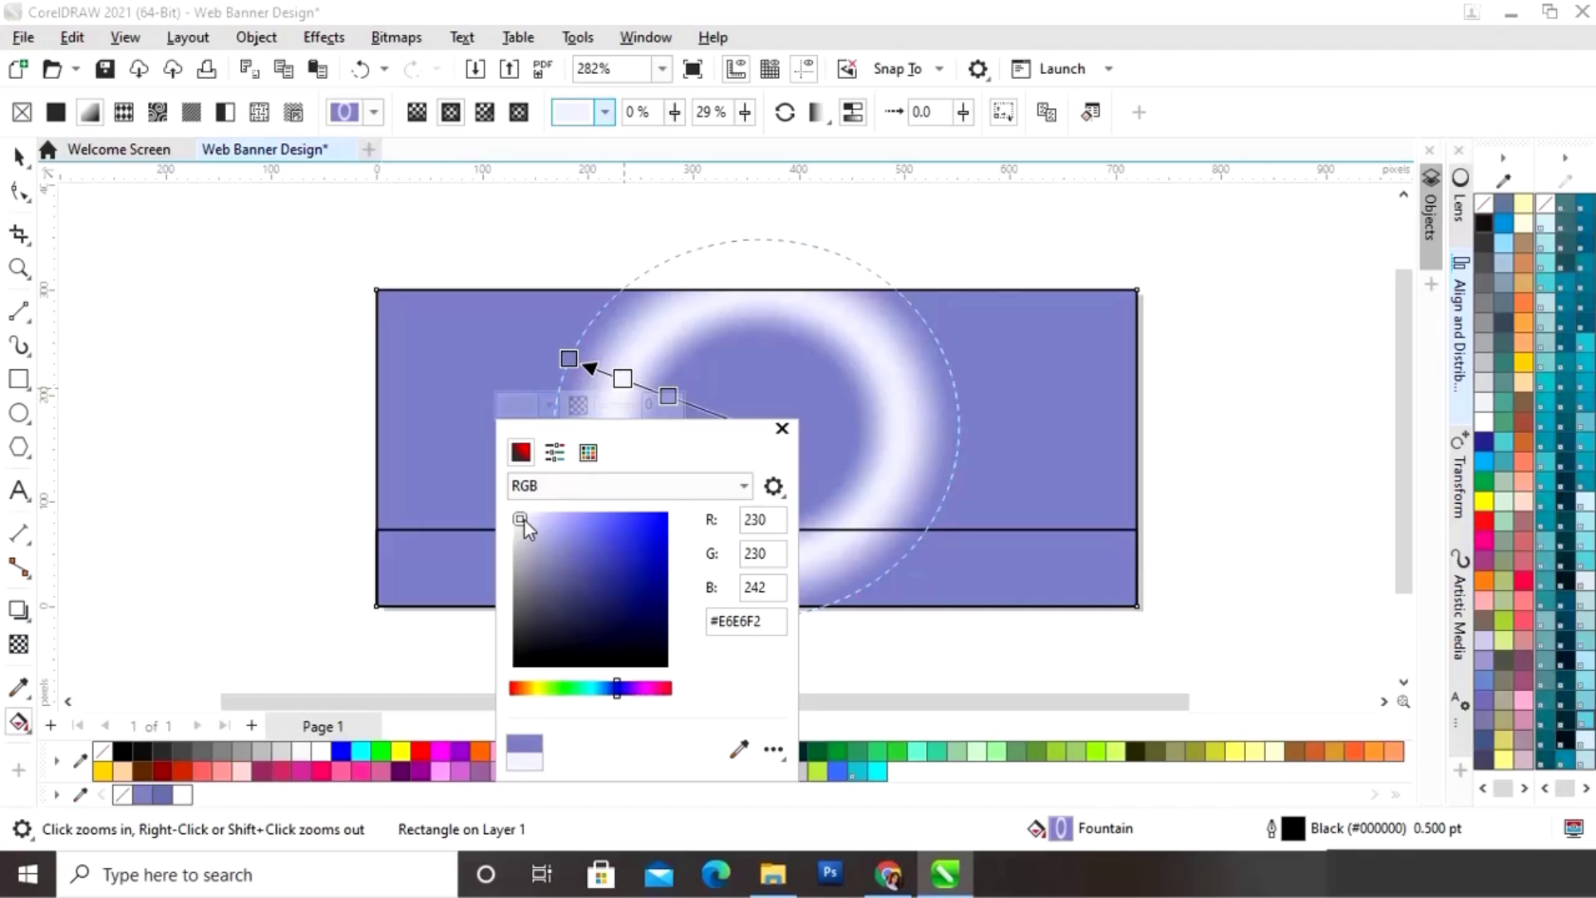
click(517, 512)
click(526, 519)
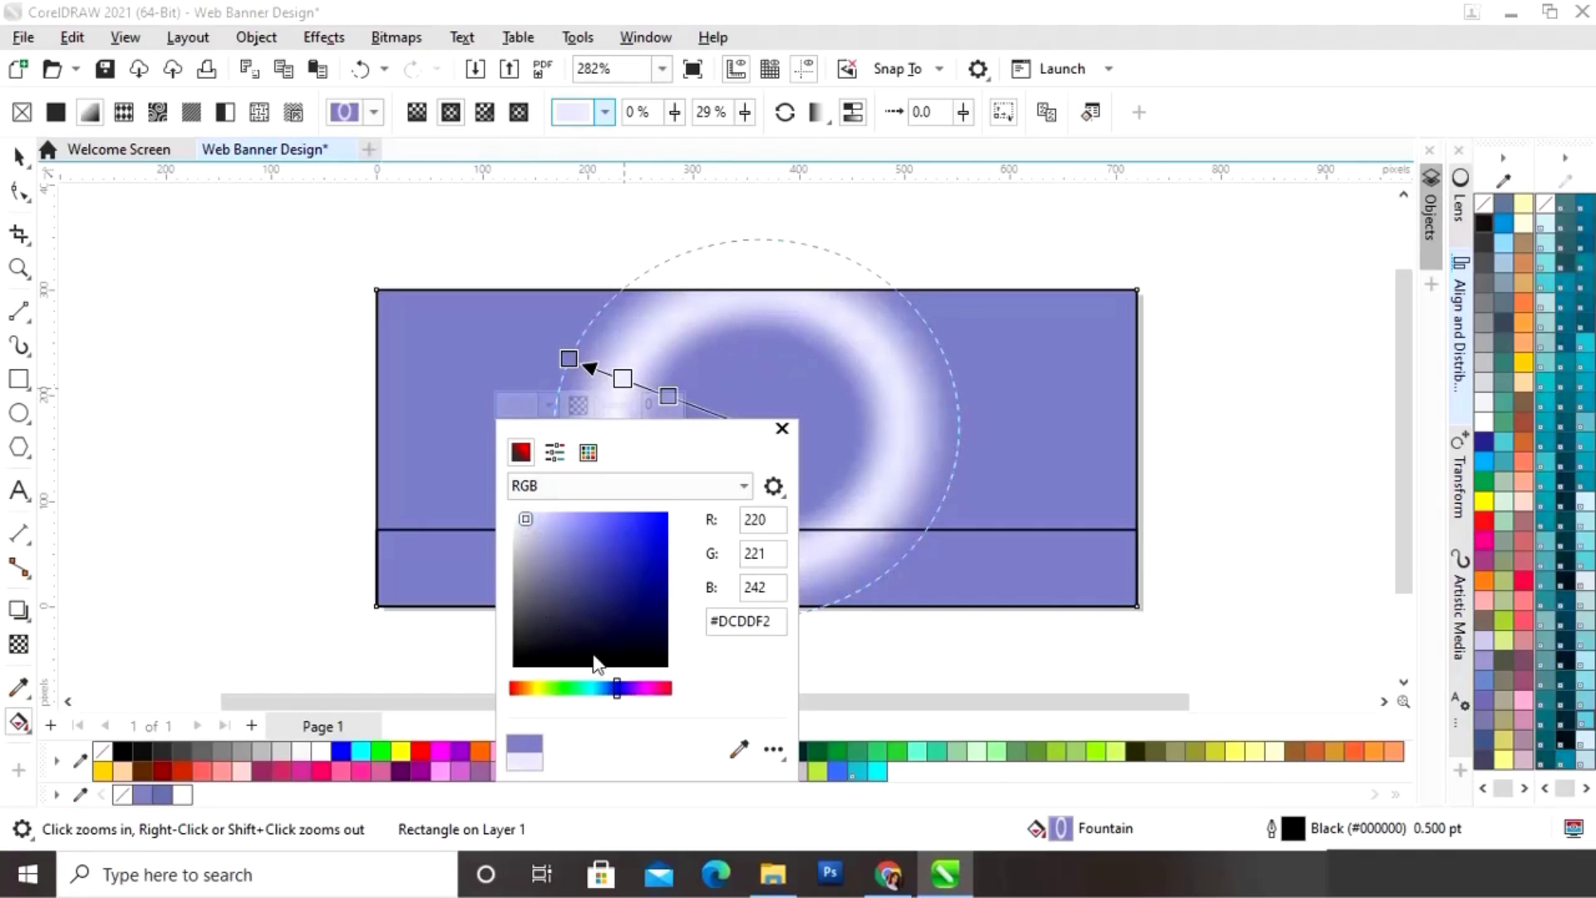
click(523, 513)
click(519, 515)
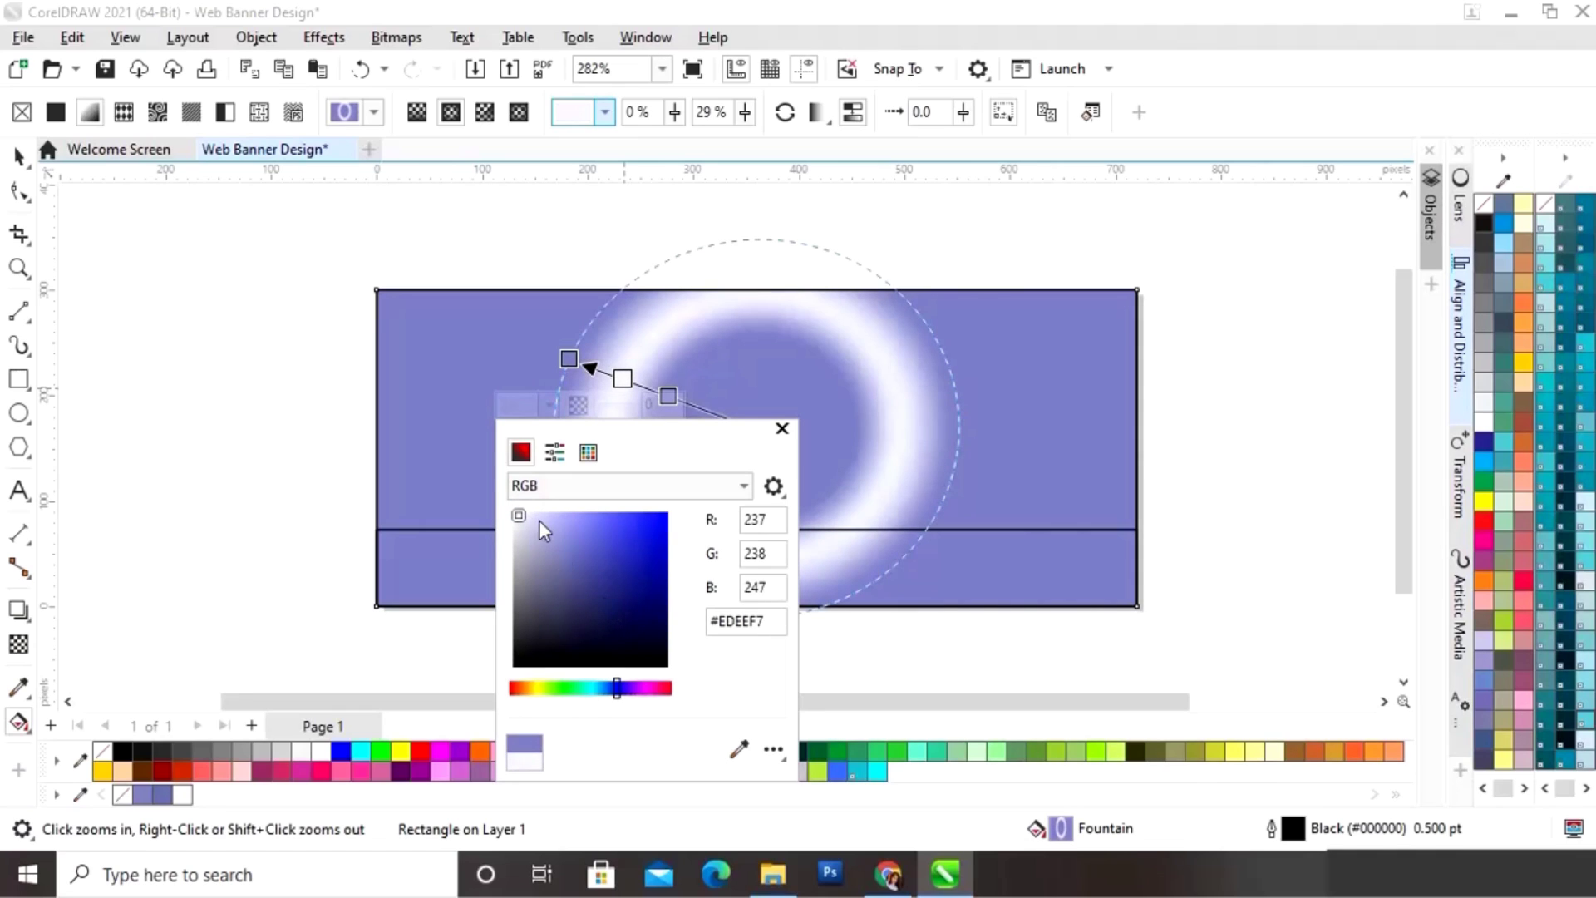
click(525, 517)
click(530, 518)
click(532, 519)
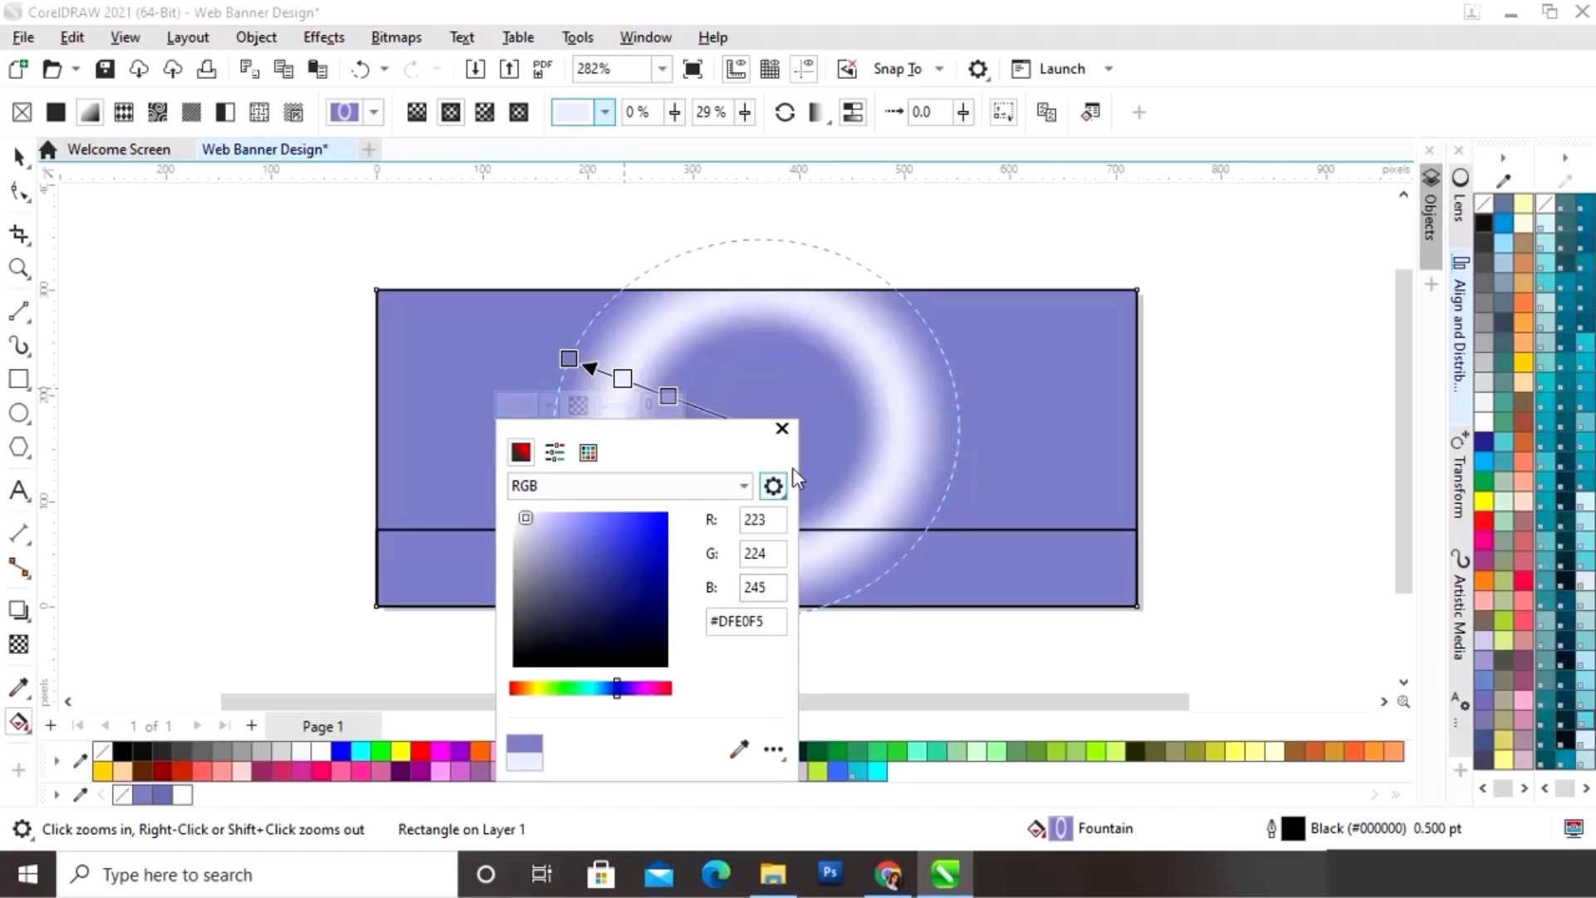
click(782, 428)
Step: Fine-tune the gradient's height and width handles to make the glowing ring slightly narrower, and deselect the background rectangle
drag(677, 606, 677, 637)
drag(569, 359, 555, 358)
drag(677, 637, 685, 600)
drag(555, 358, 580, 366)
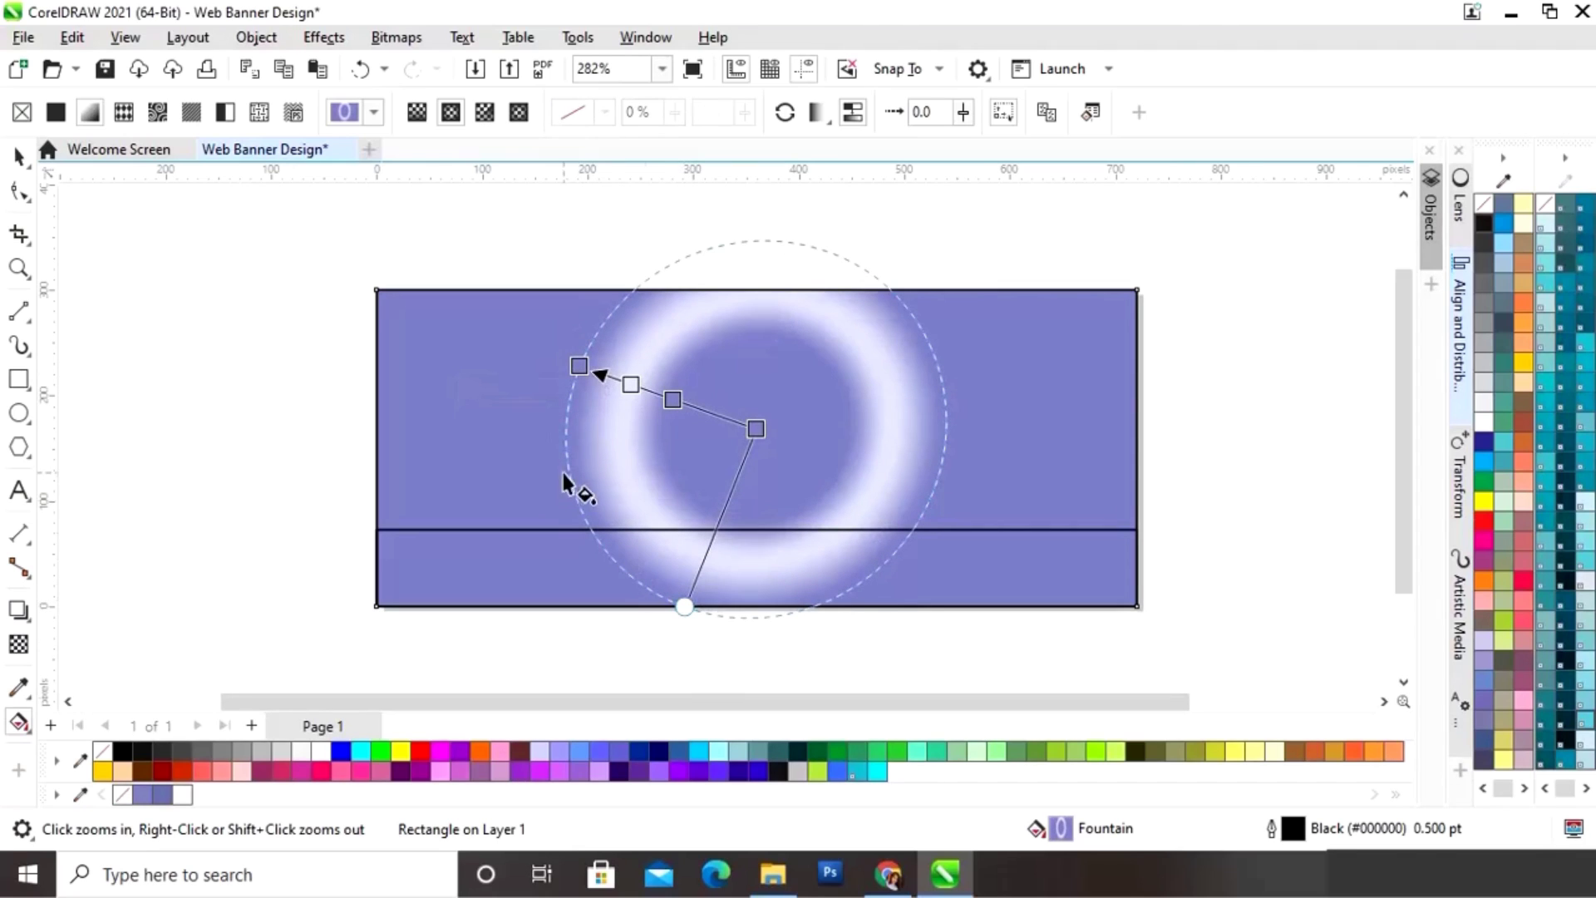
click(18, 156)
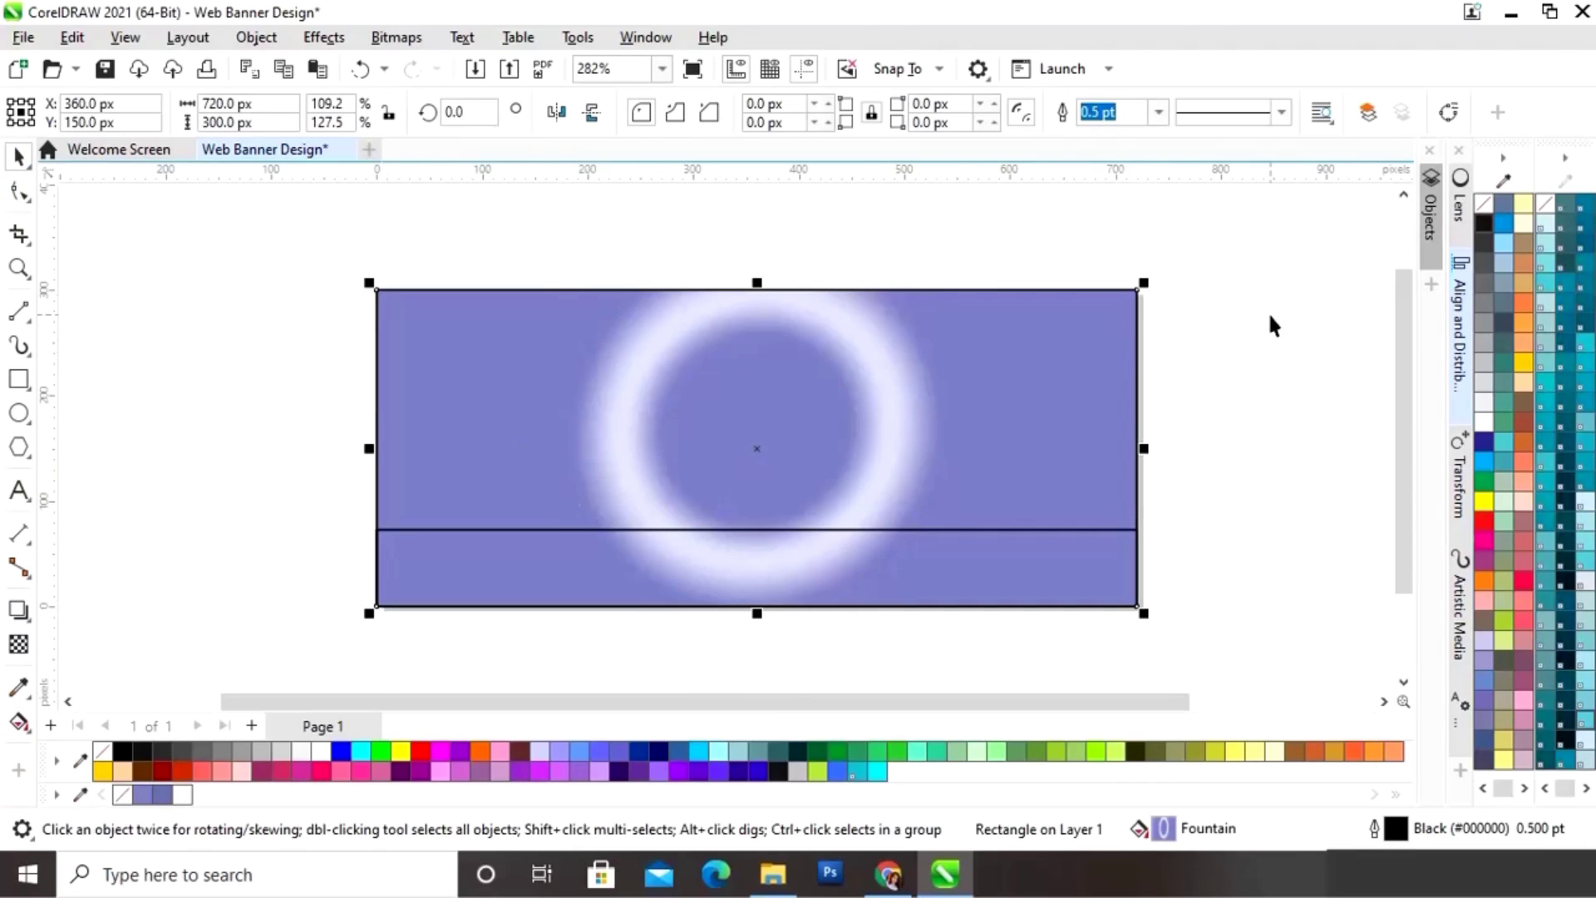
key(shift+F2)
click(1339, 324)
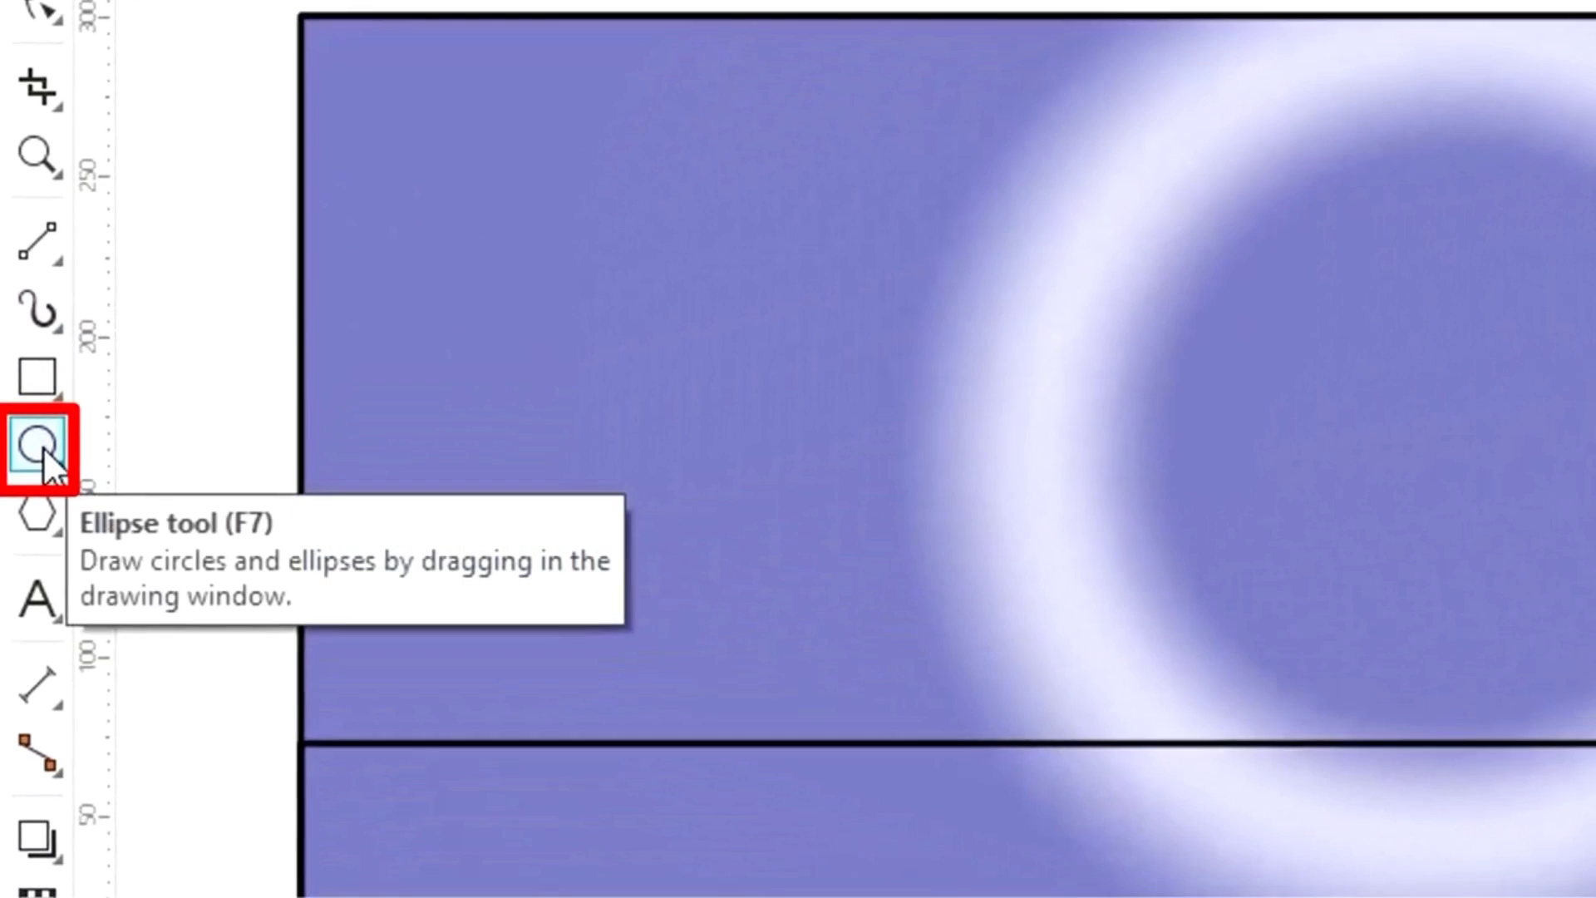
Step: Draw an ellipse centred over the glowing ring and scale it about its centre to about 280 × 251 px
click(19, 414)
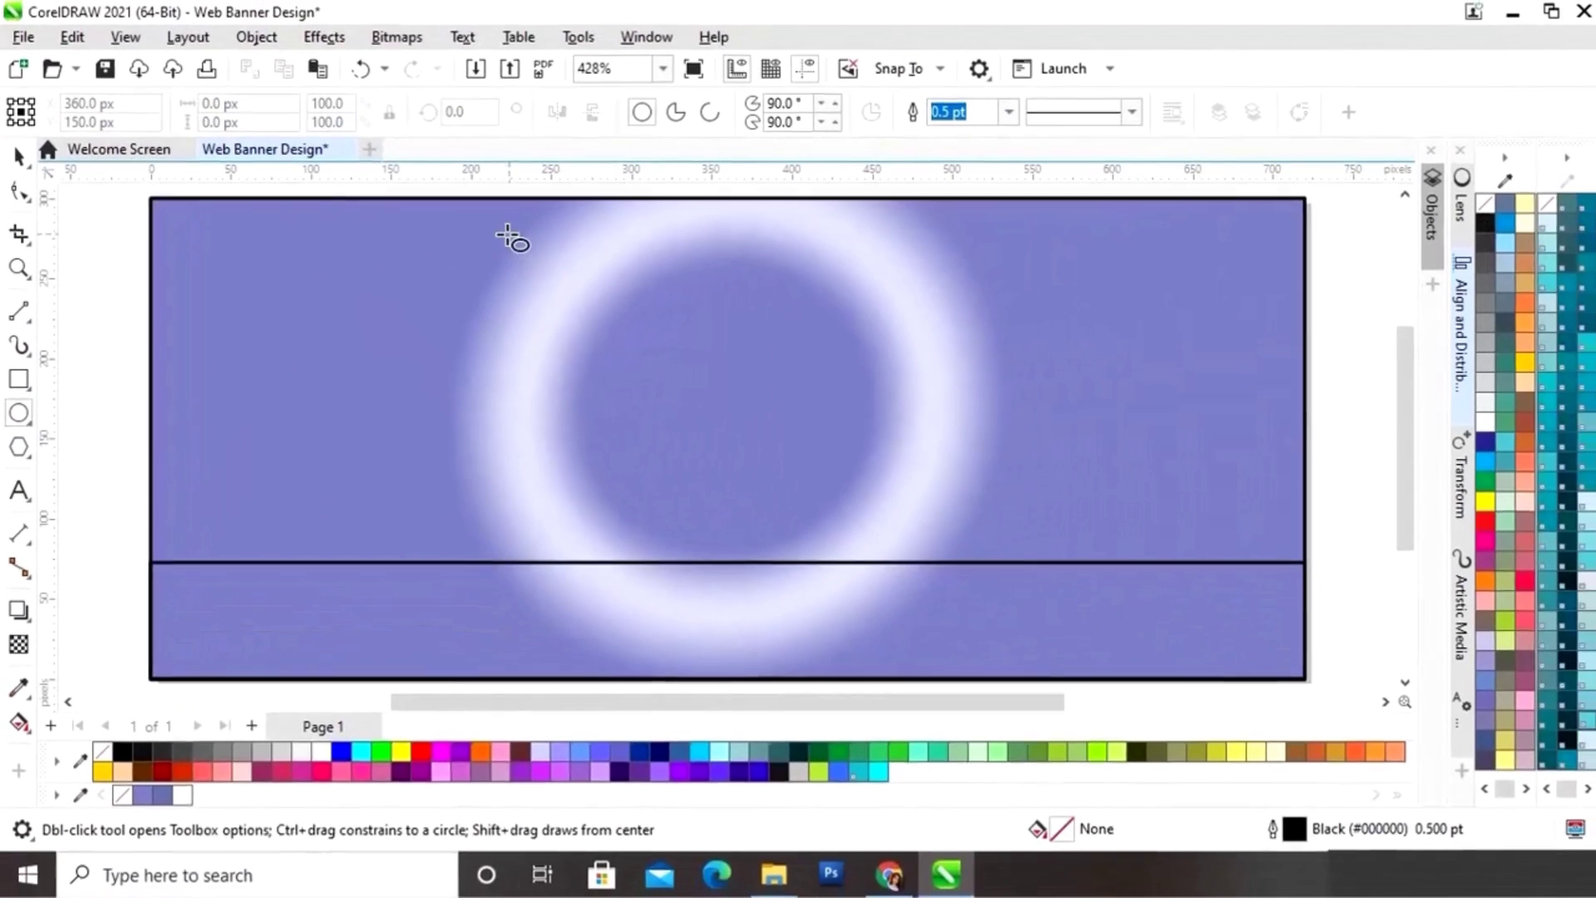
drag(501, 234, 981, 665)
click(20, 156)
drag(738, 446, 731, 413)
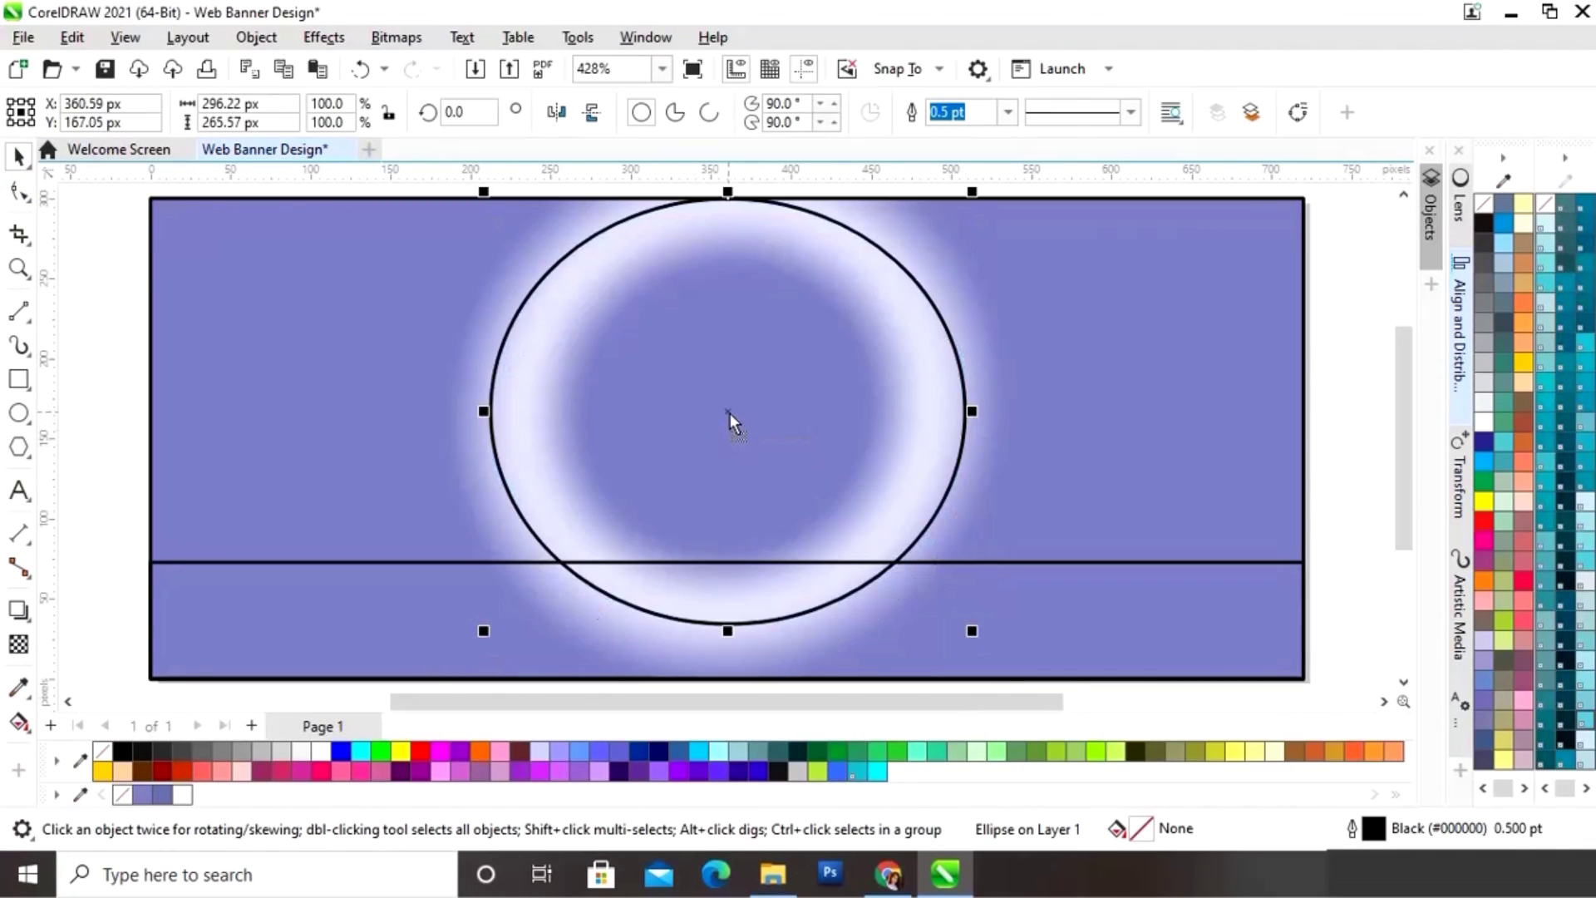
drag(972, 199, 965, 276)
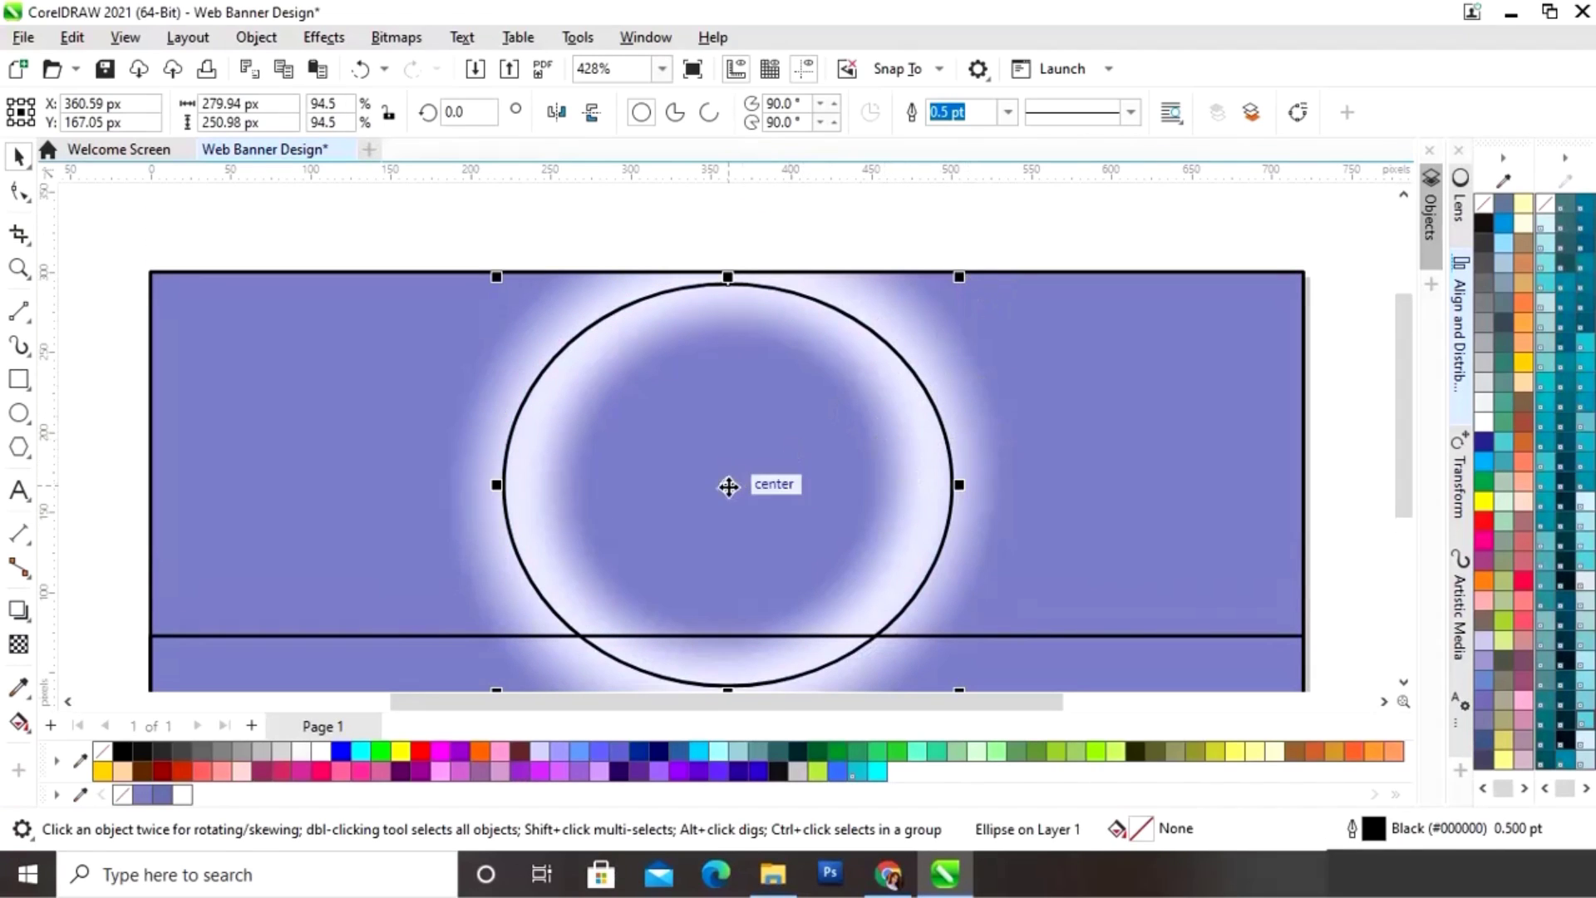
Step: Duplicate the ellipse concentrically and scale the copy to about 255 × 229 px
drag(728, 484, 729, 485)
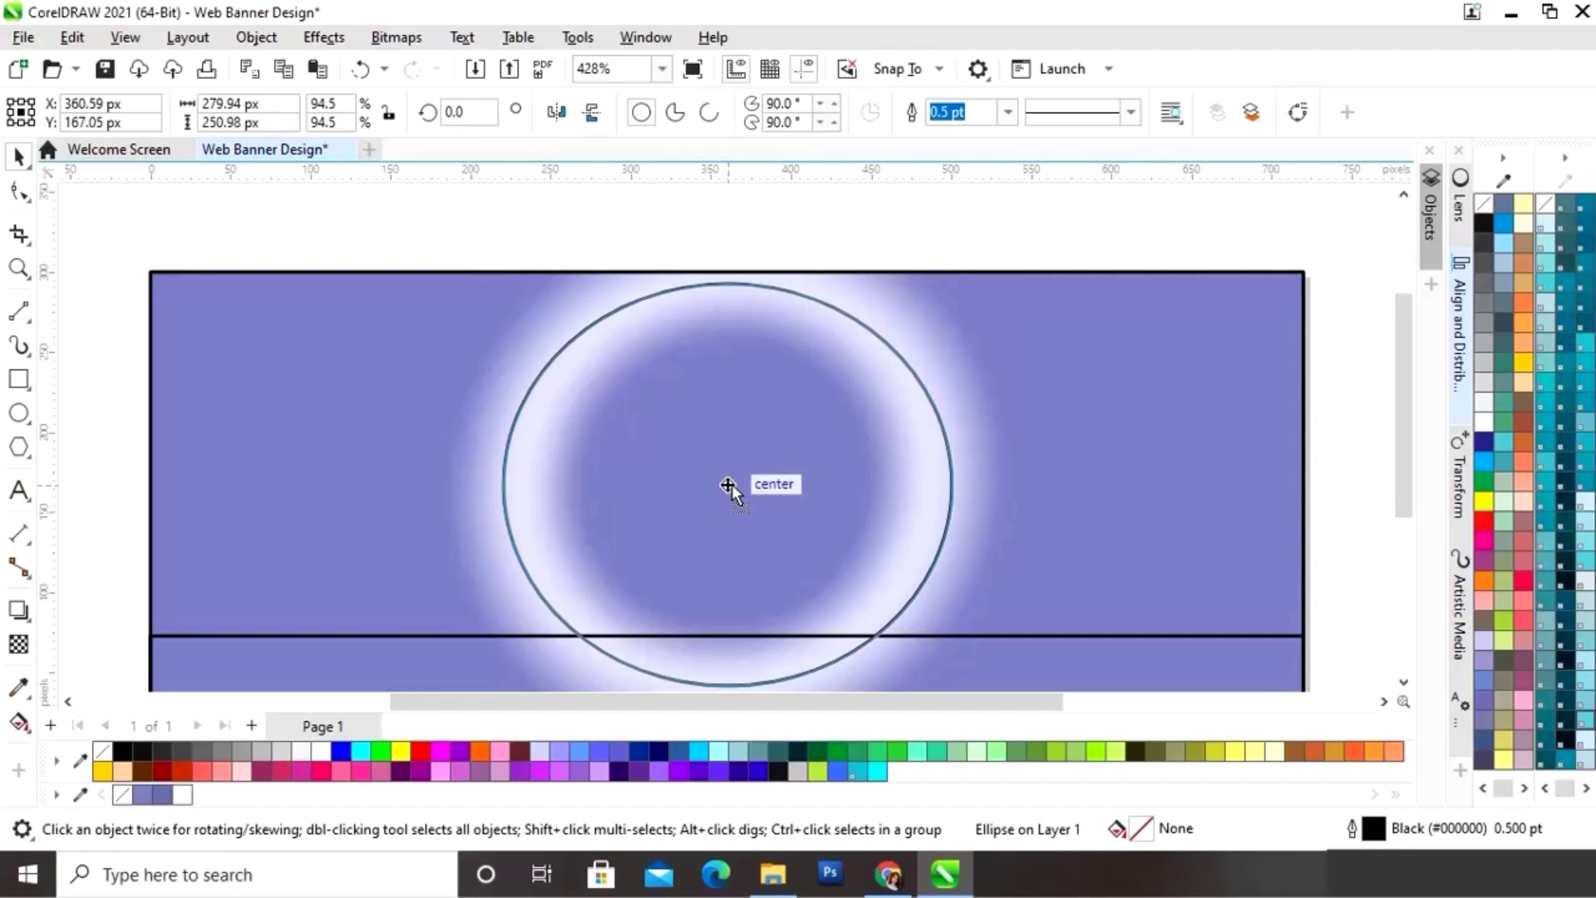
drag(731, 484, 732, 484)
mouse_move(965, 276)
mouse_down()
mouse_move(962, 296)
mouse_move(941, 294)
mouse_up()
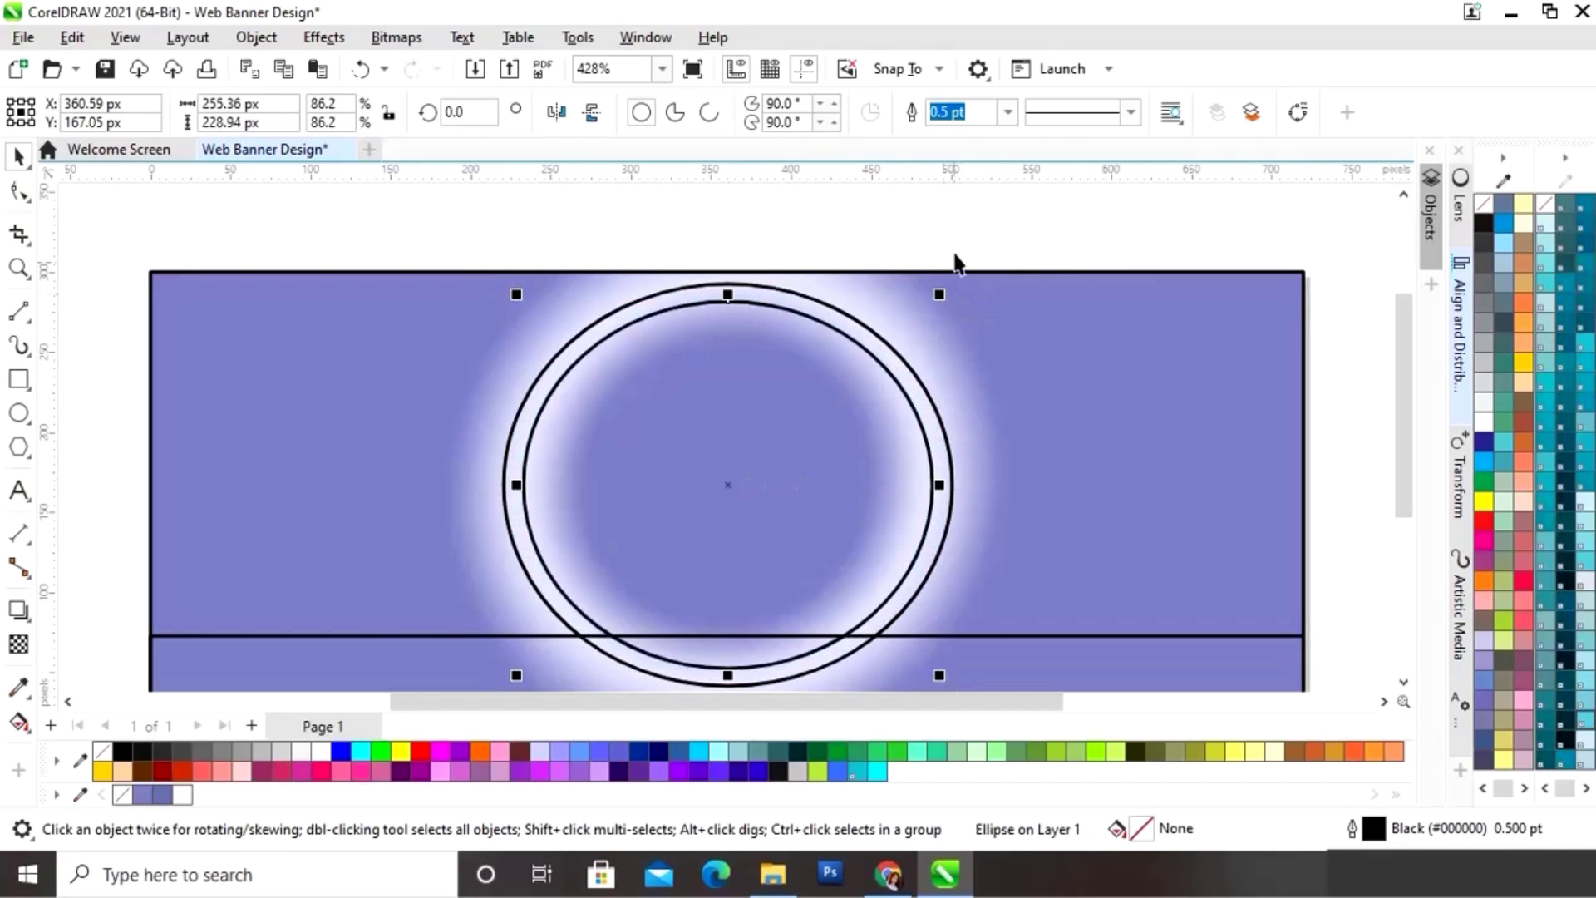
Step: Cut the inner ellipse out of the outer one with Back Minus Front, and fill the resulting ring white with no outline
drag(1003, 223, 444, 665)
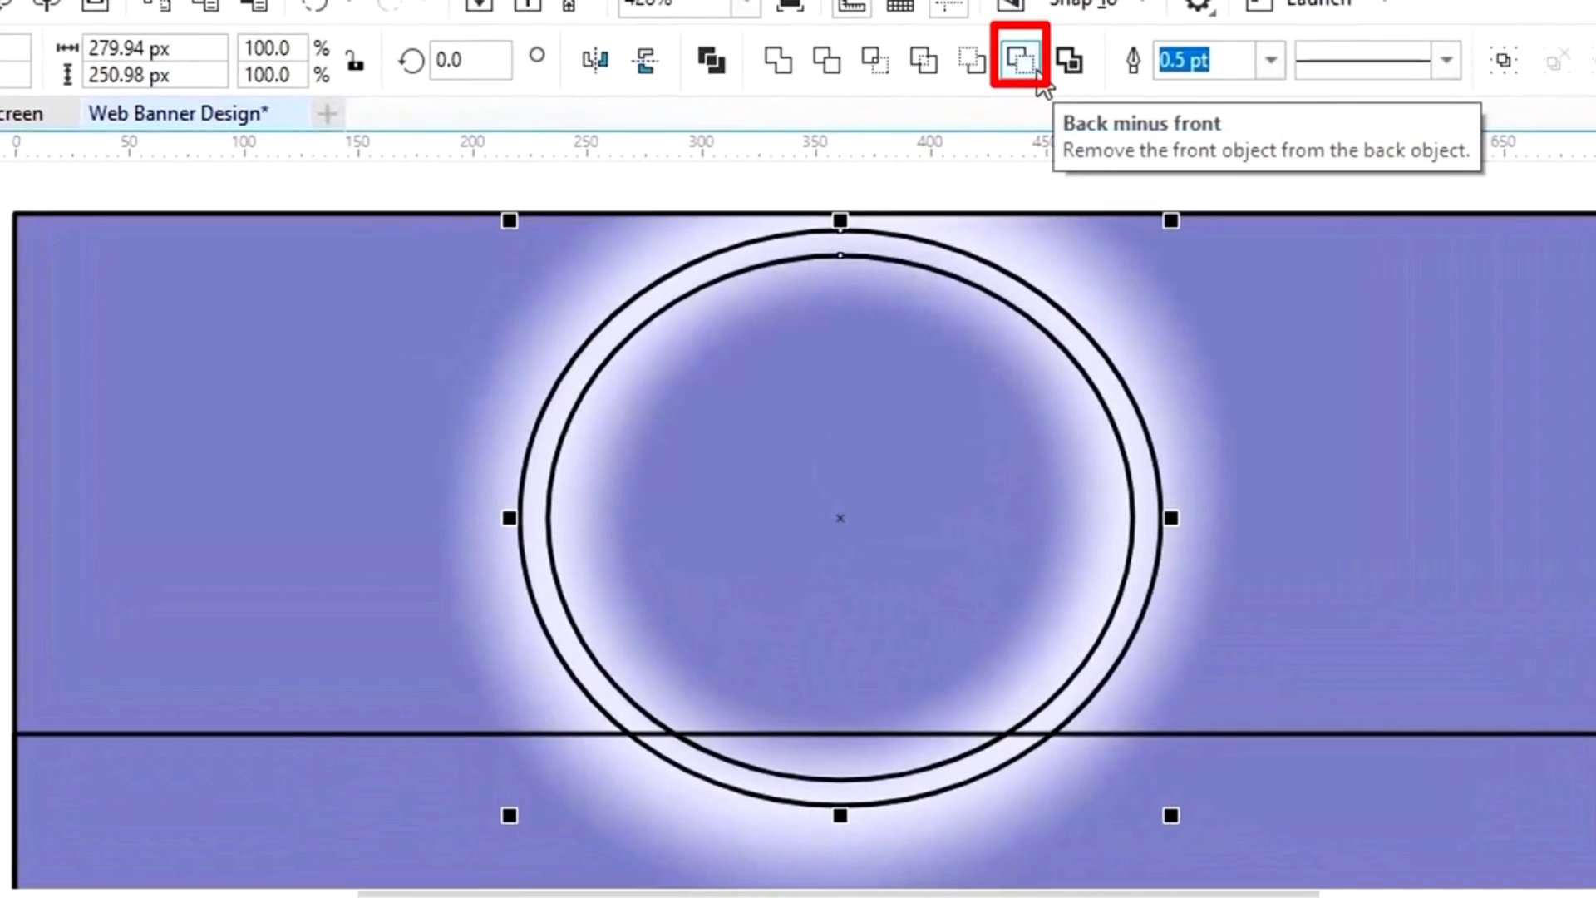
click(1037, 73)
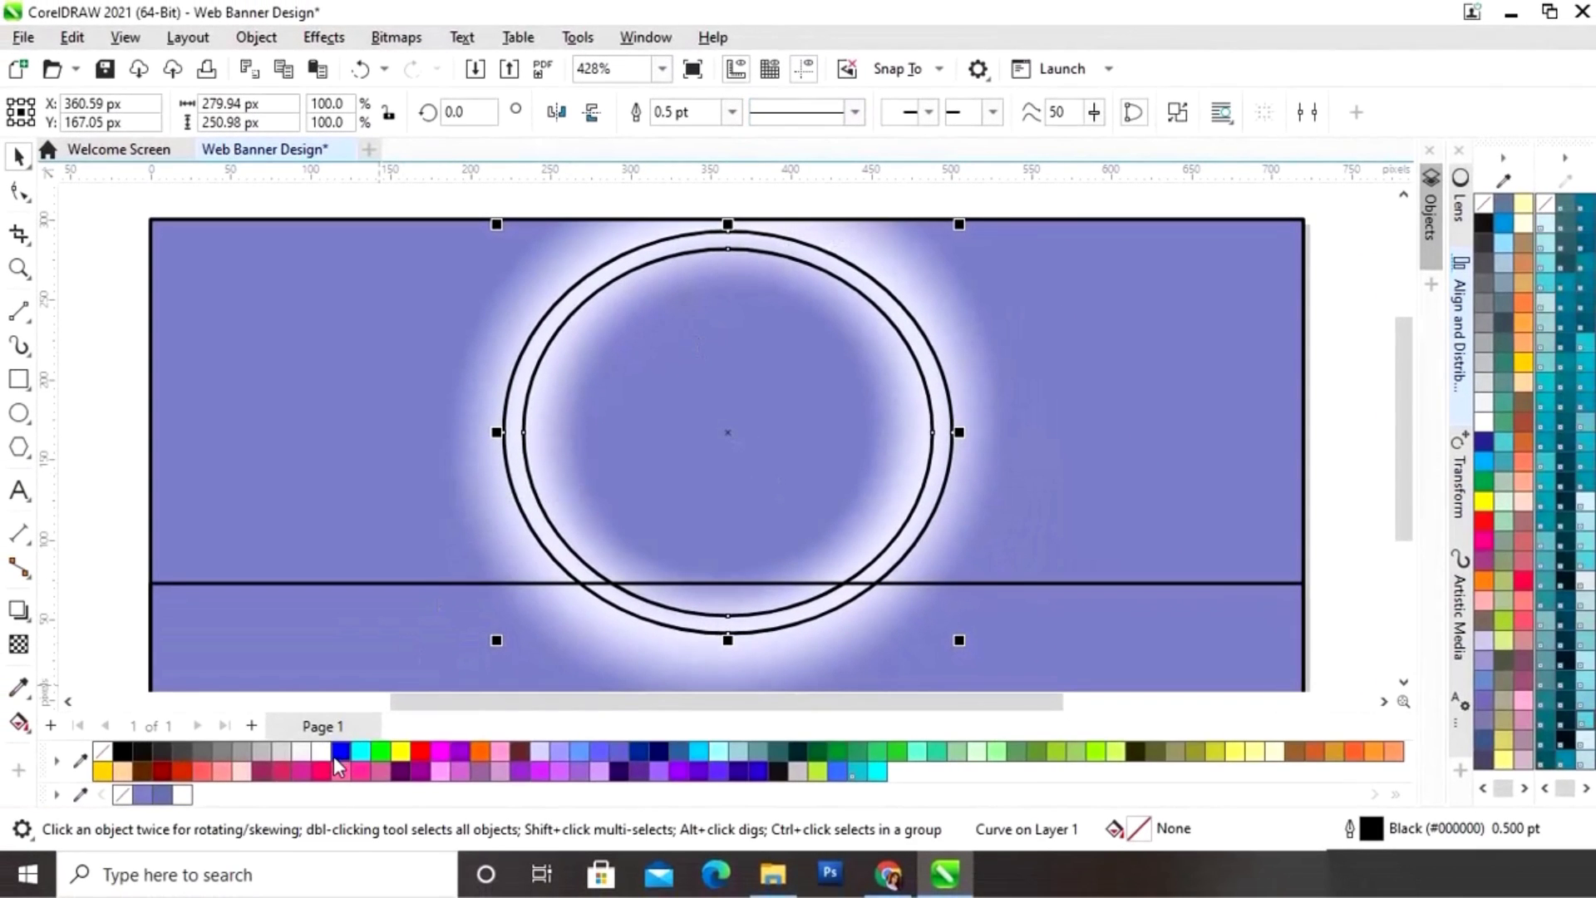
click(322, 751)
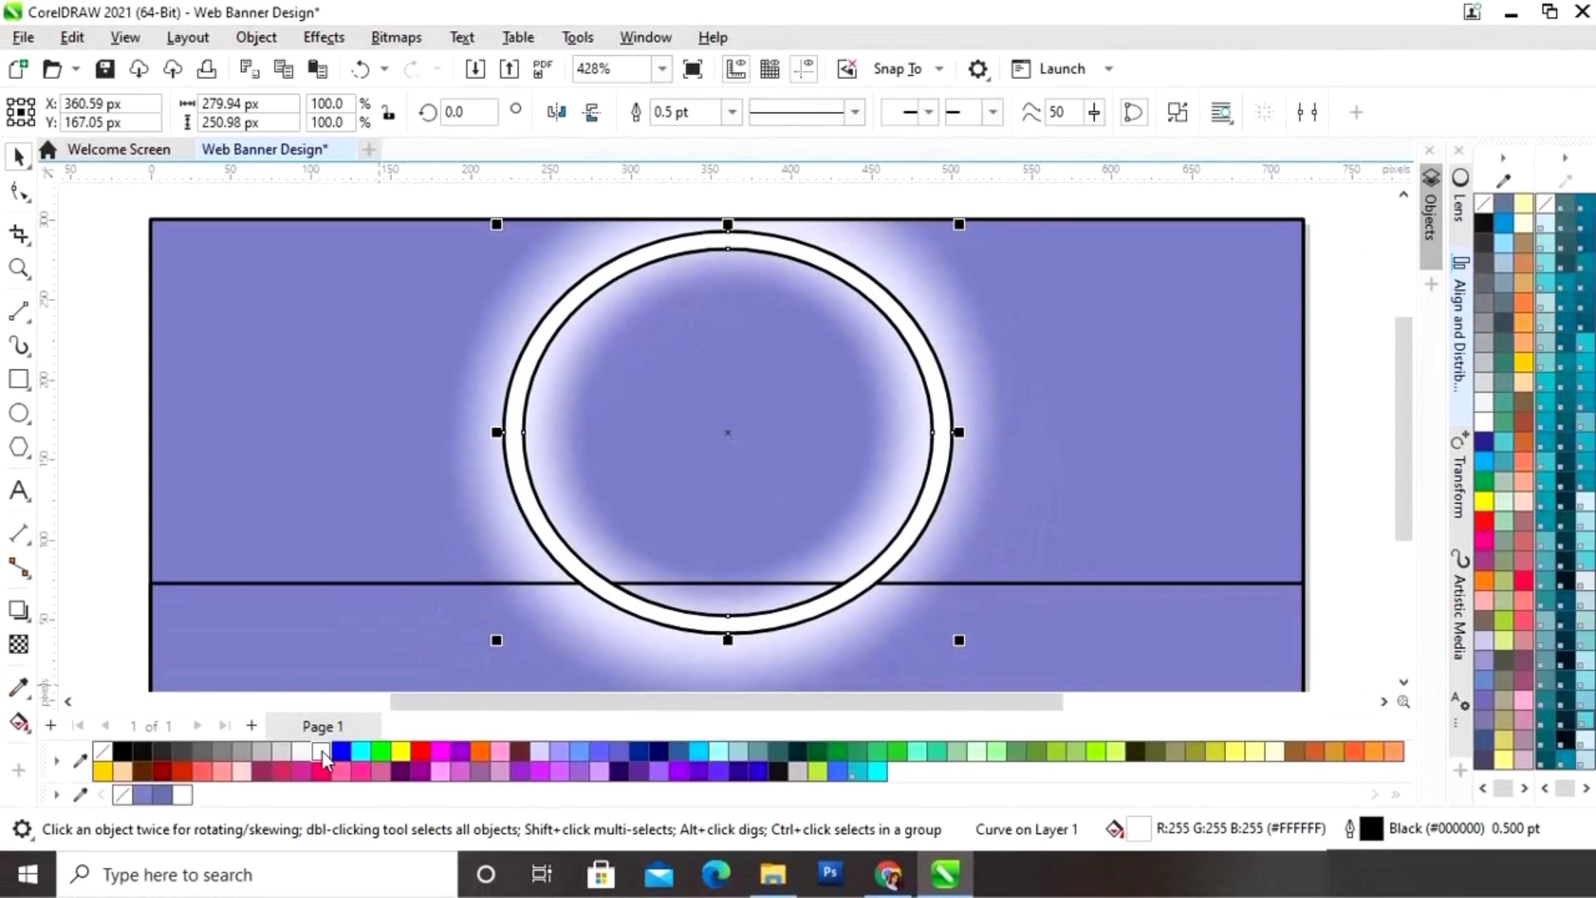
right_click(124, 799)
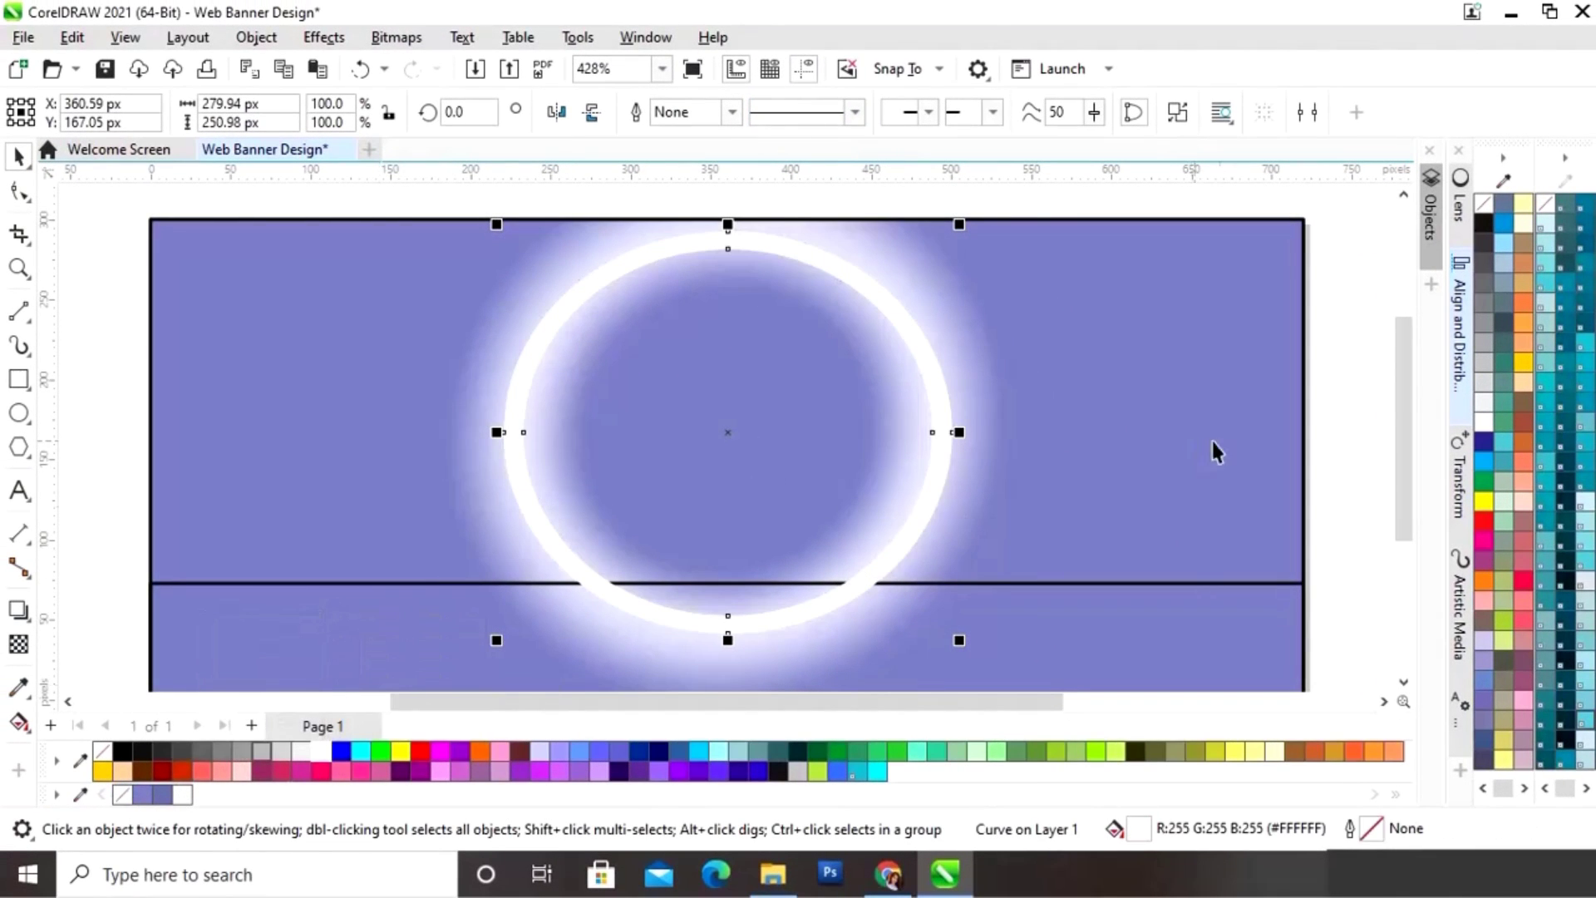
click(1345, 354)
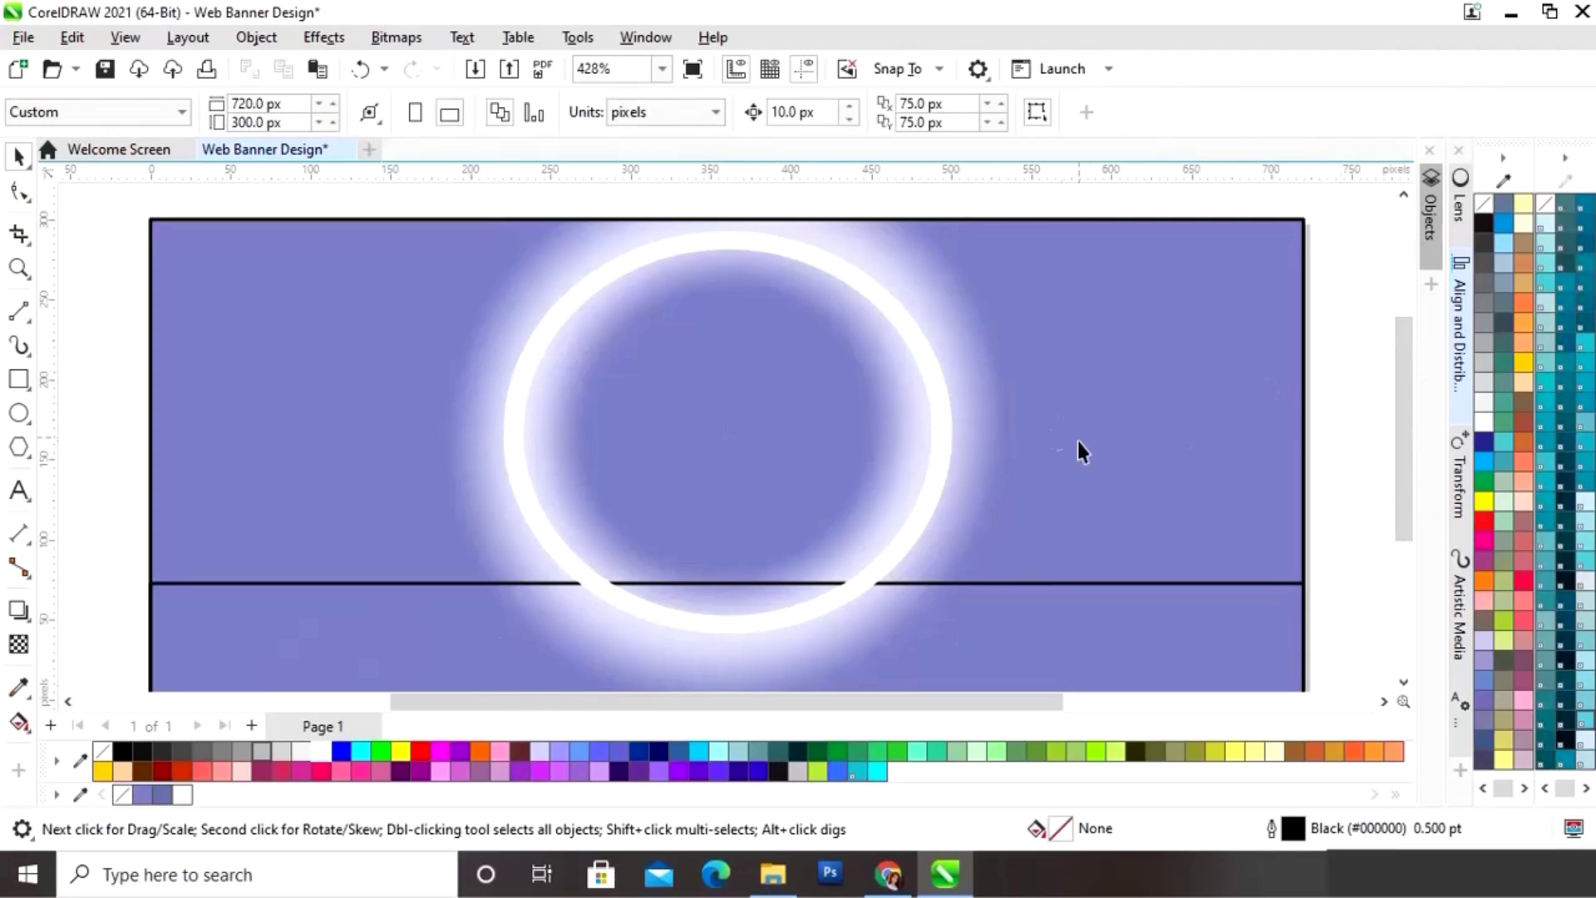
Step: Apply a vertical linear fountain fill to the bottom strip, from black at its lower edge to white at its upper edge
scroll(1138, 472, down, 1)
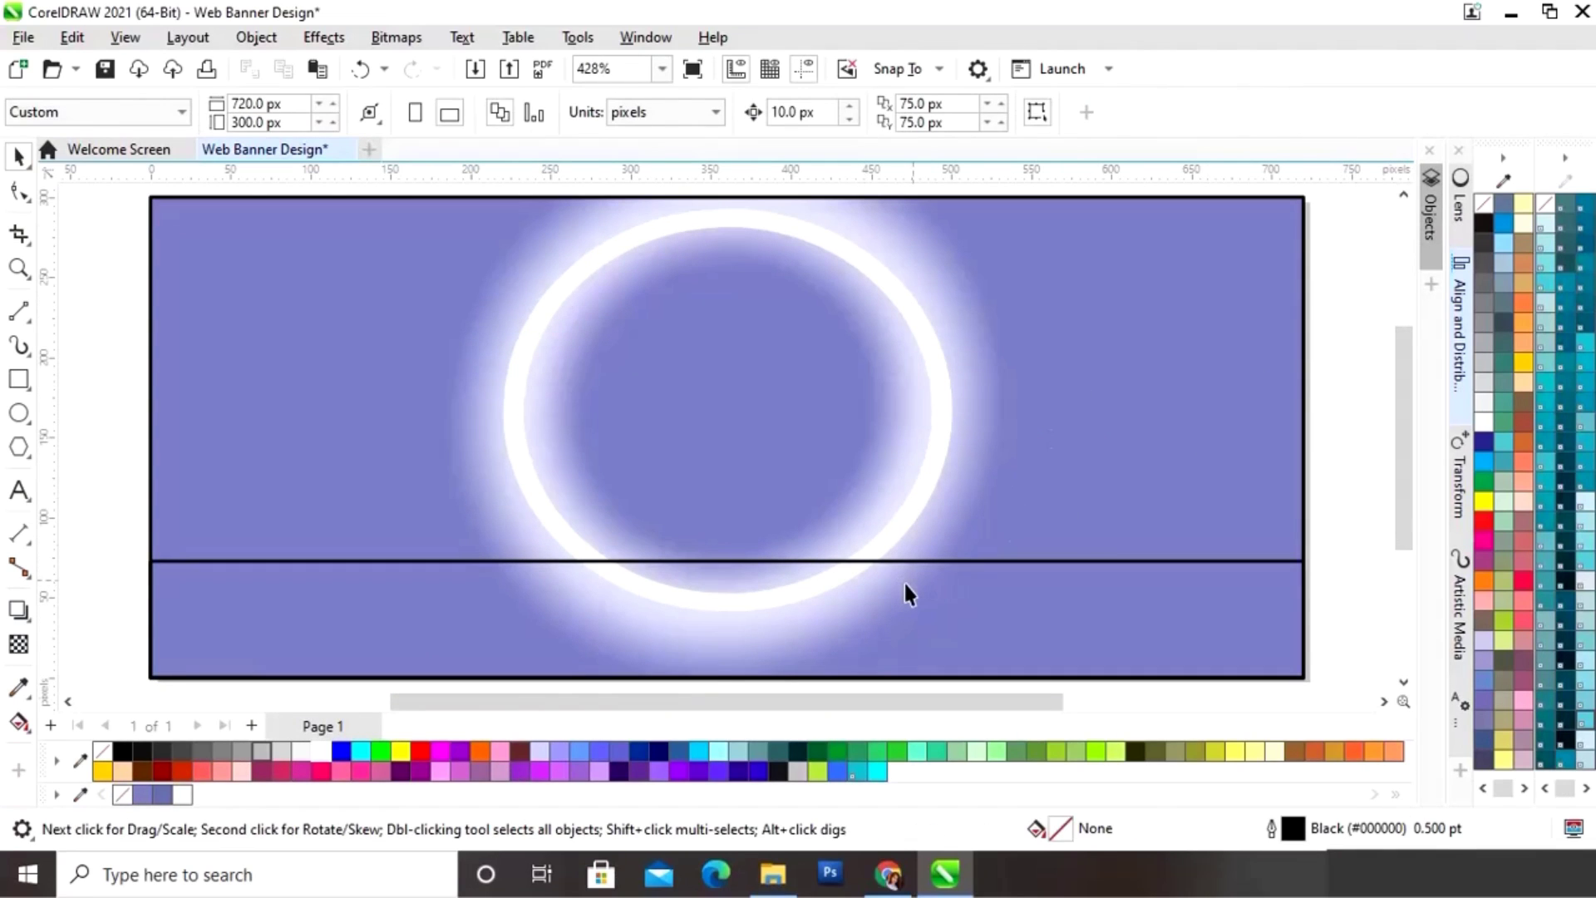
click(957, 605)
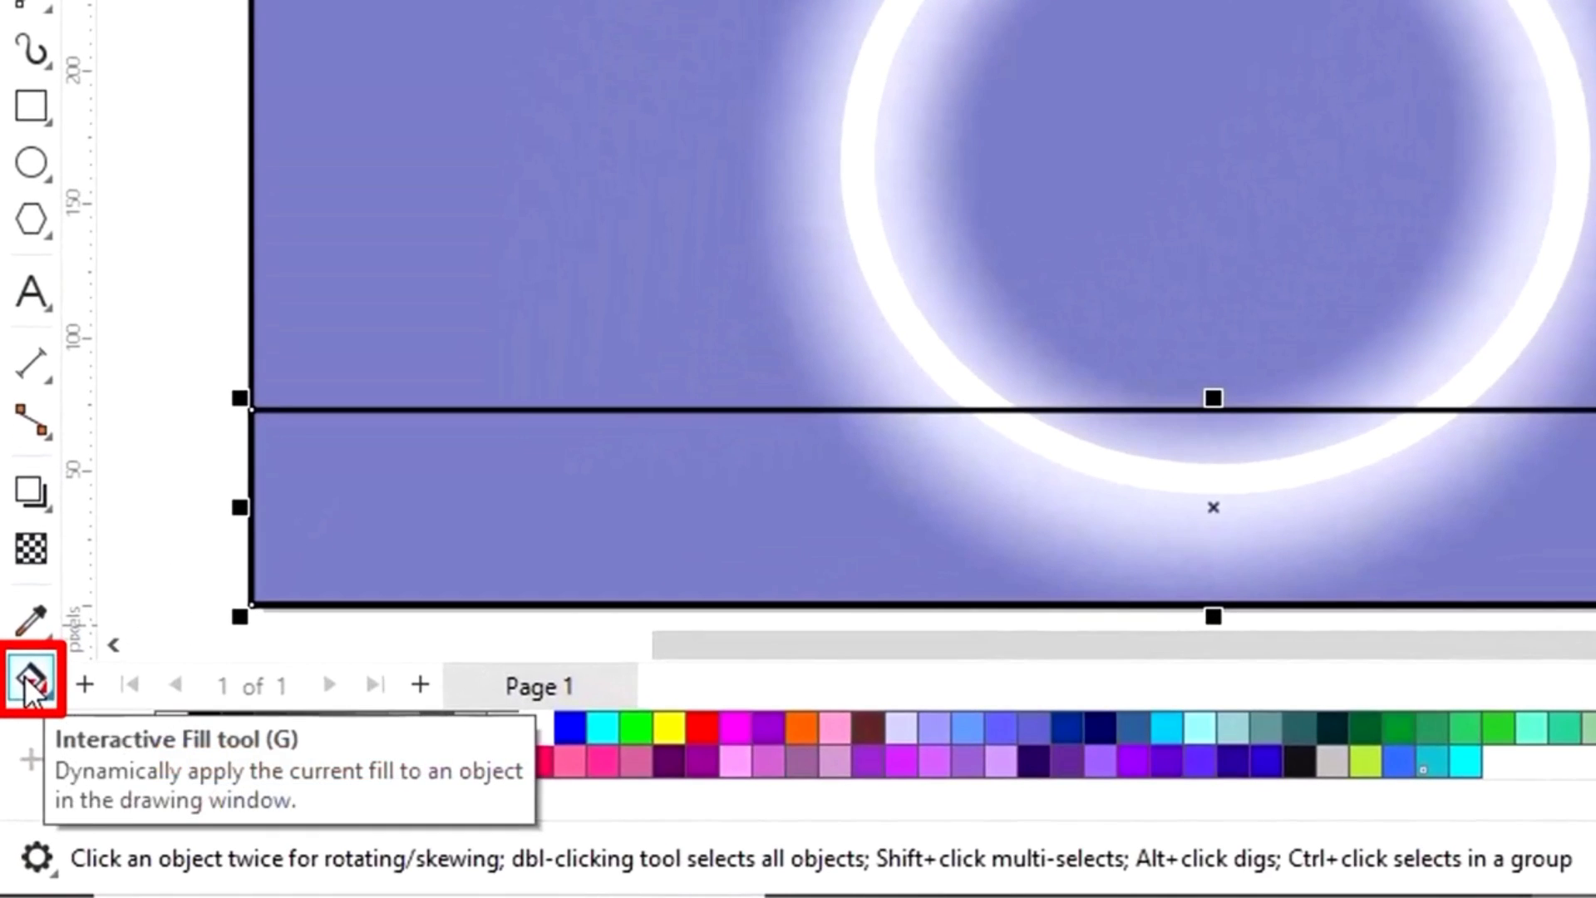
click(25, 690)
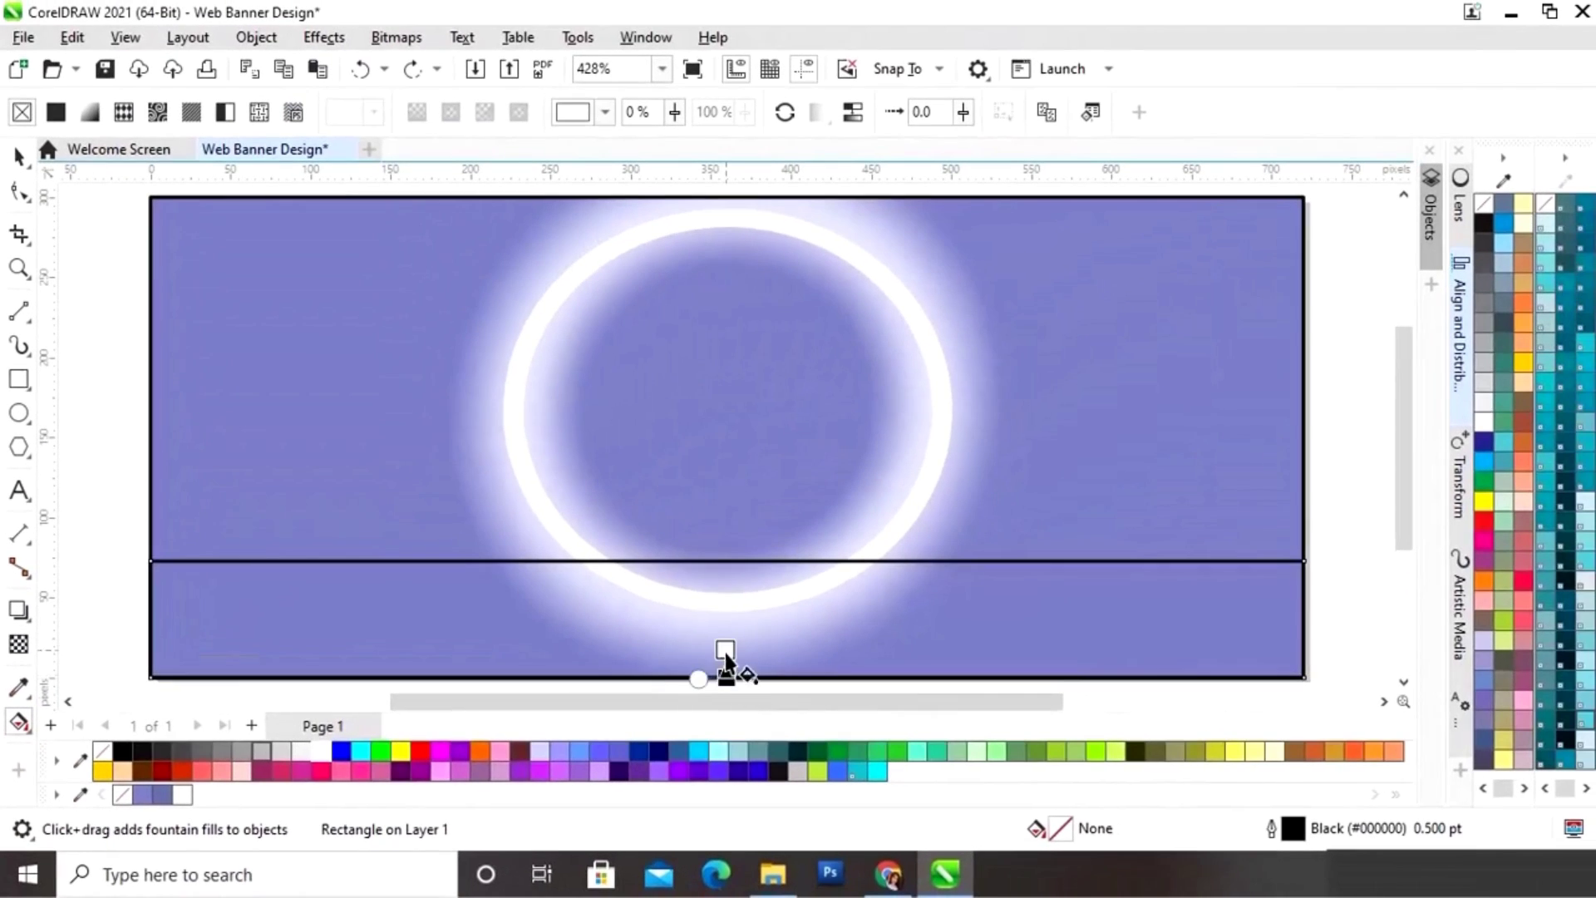
drag(1213, 605, 1221, 438)
drag(731, 574, 726, 562)
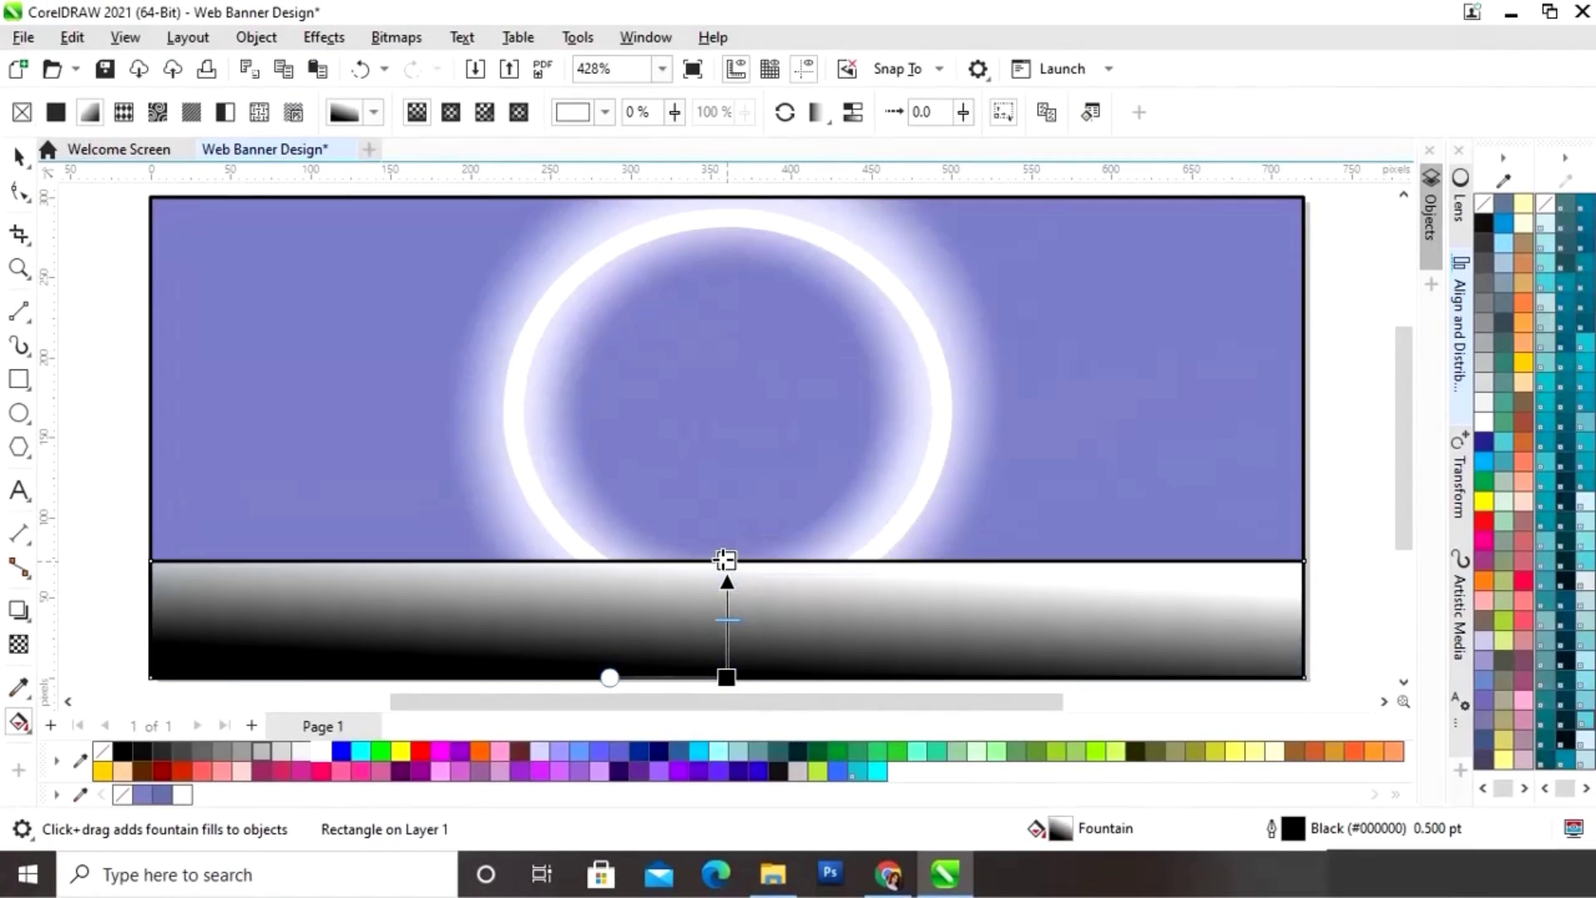
Step: Recolour the black end of the strip's gradient with periwinkle sampled from the banner background, and adjust the white end and midpoint
click(727, 678)
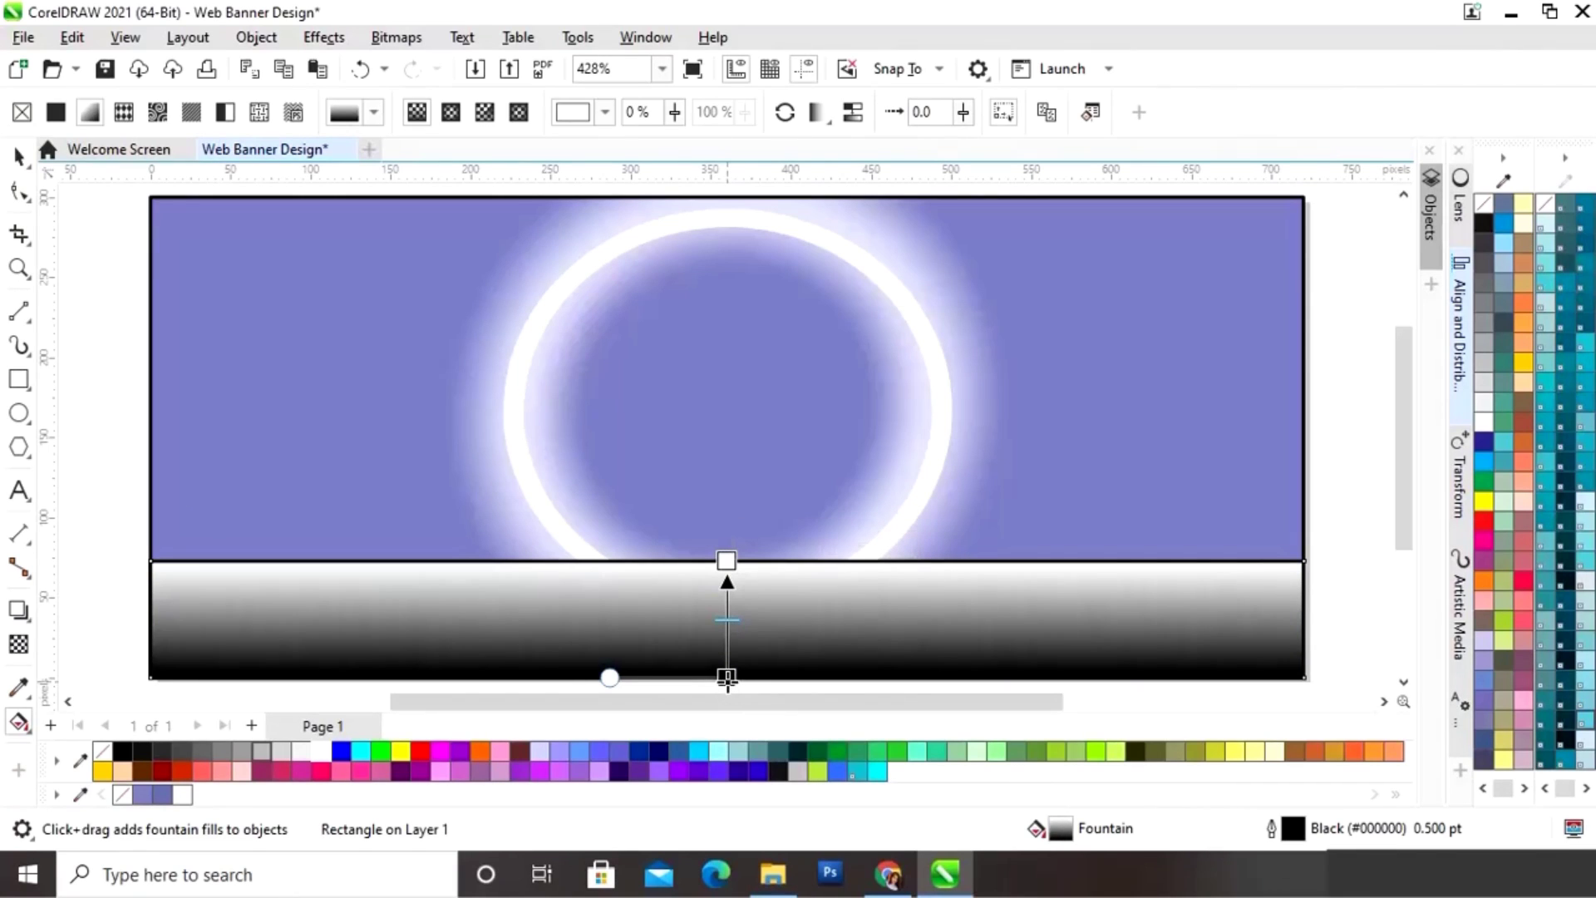
click(785, 661)
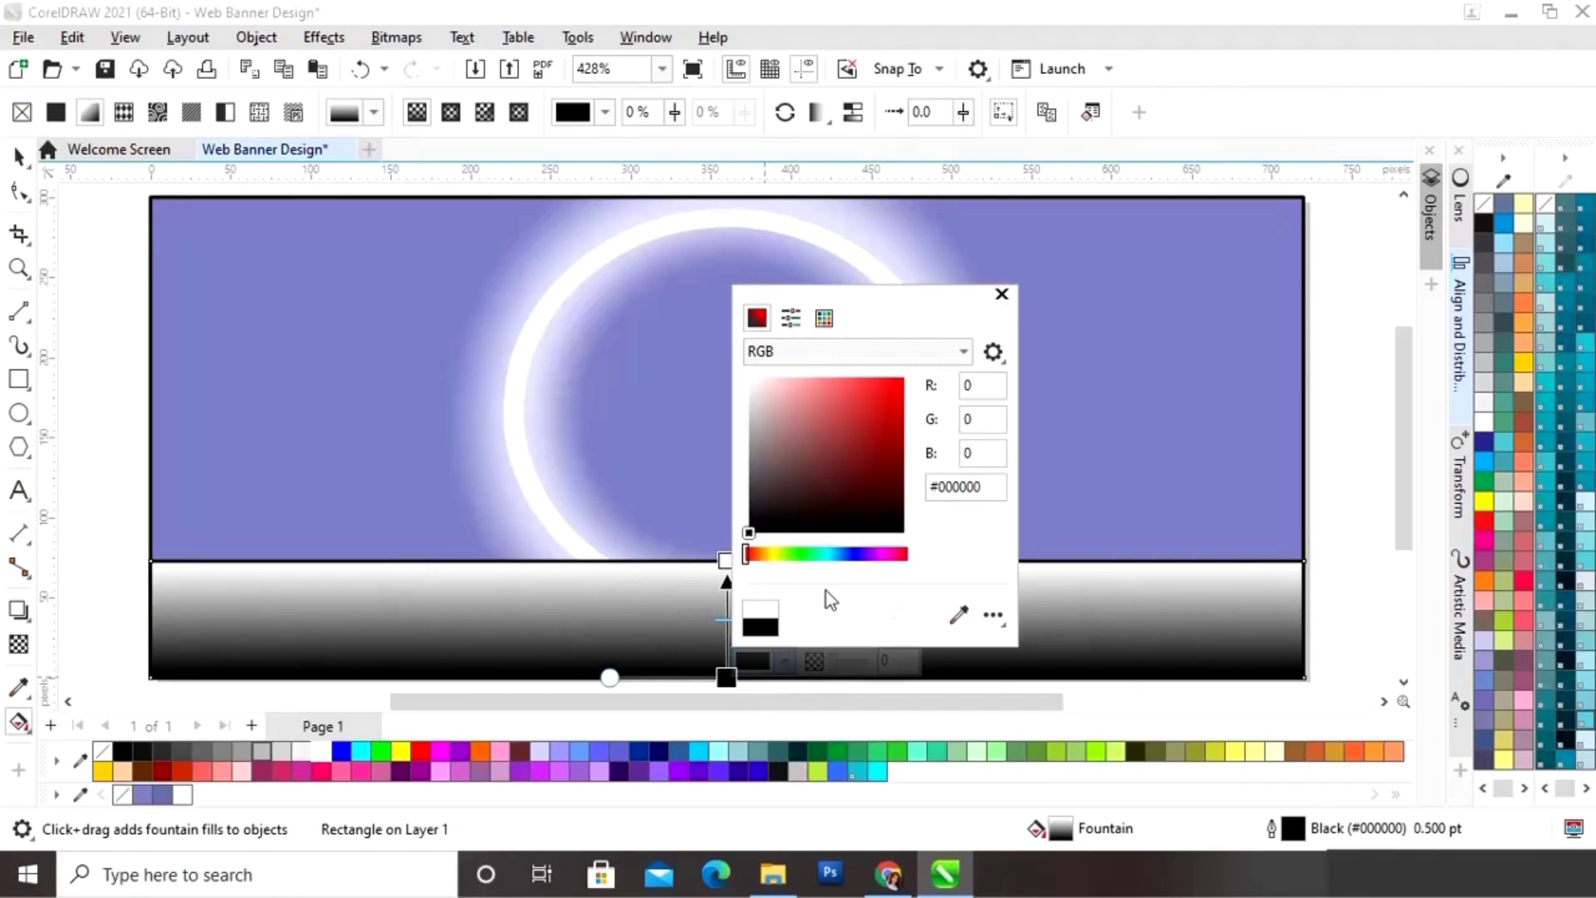
click(959, 614)
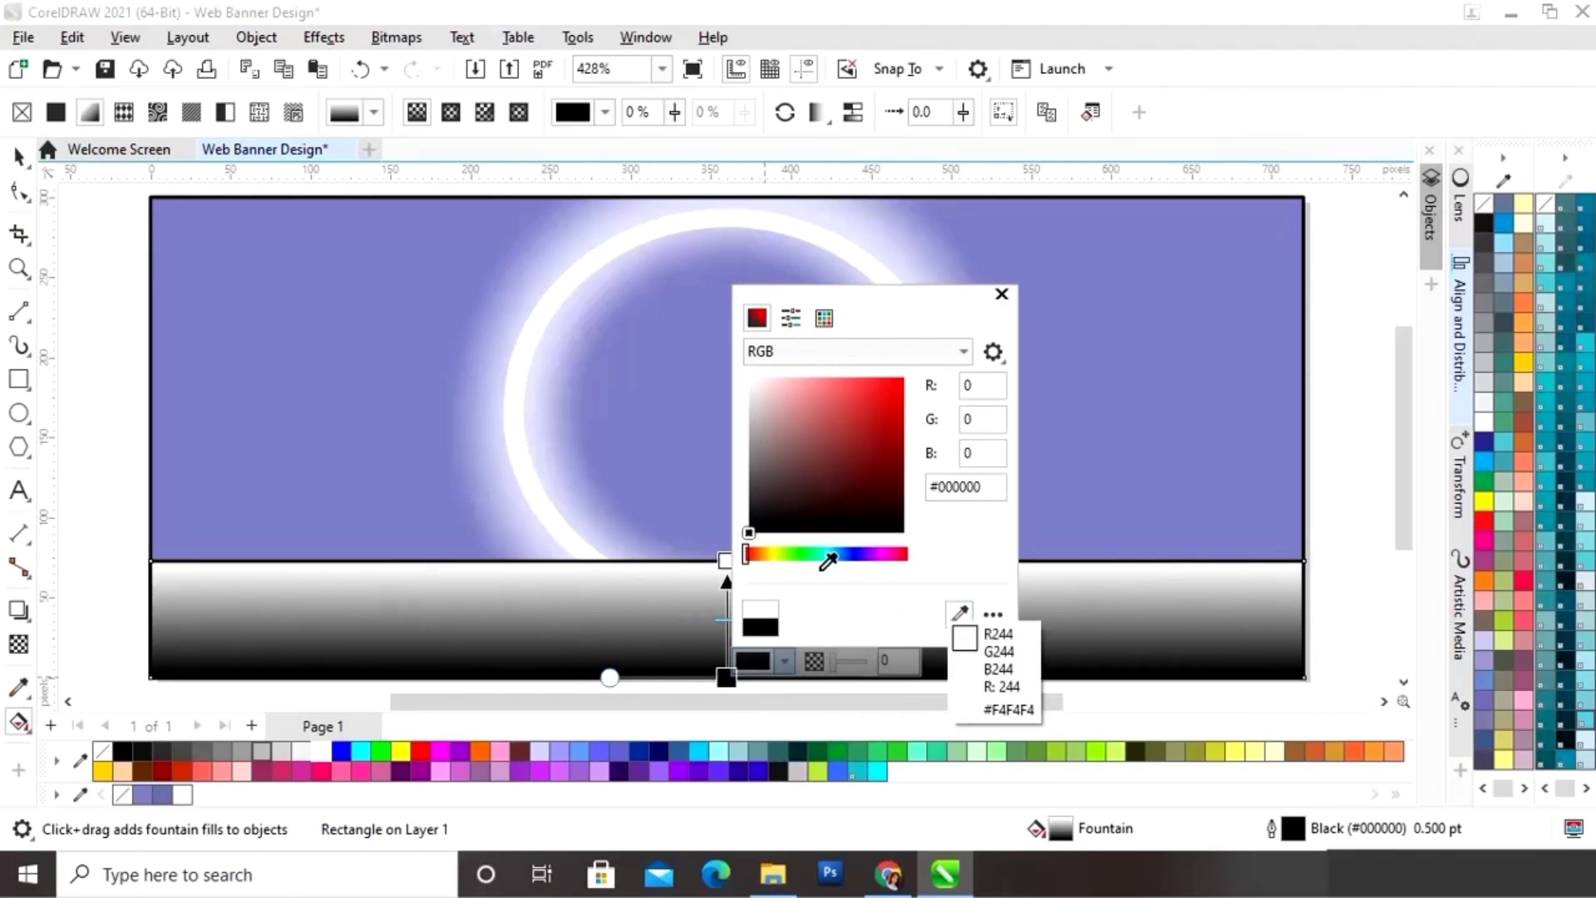
click(341, 434)
click(1002, 293)
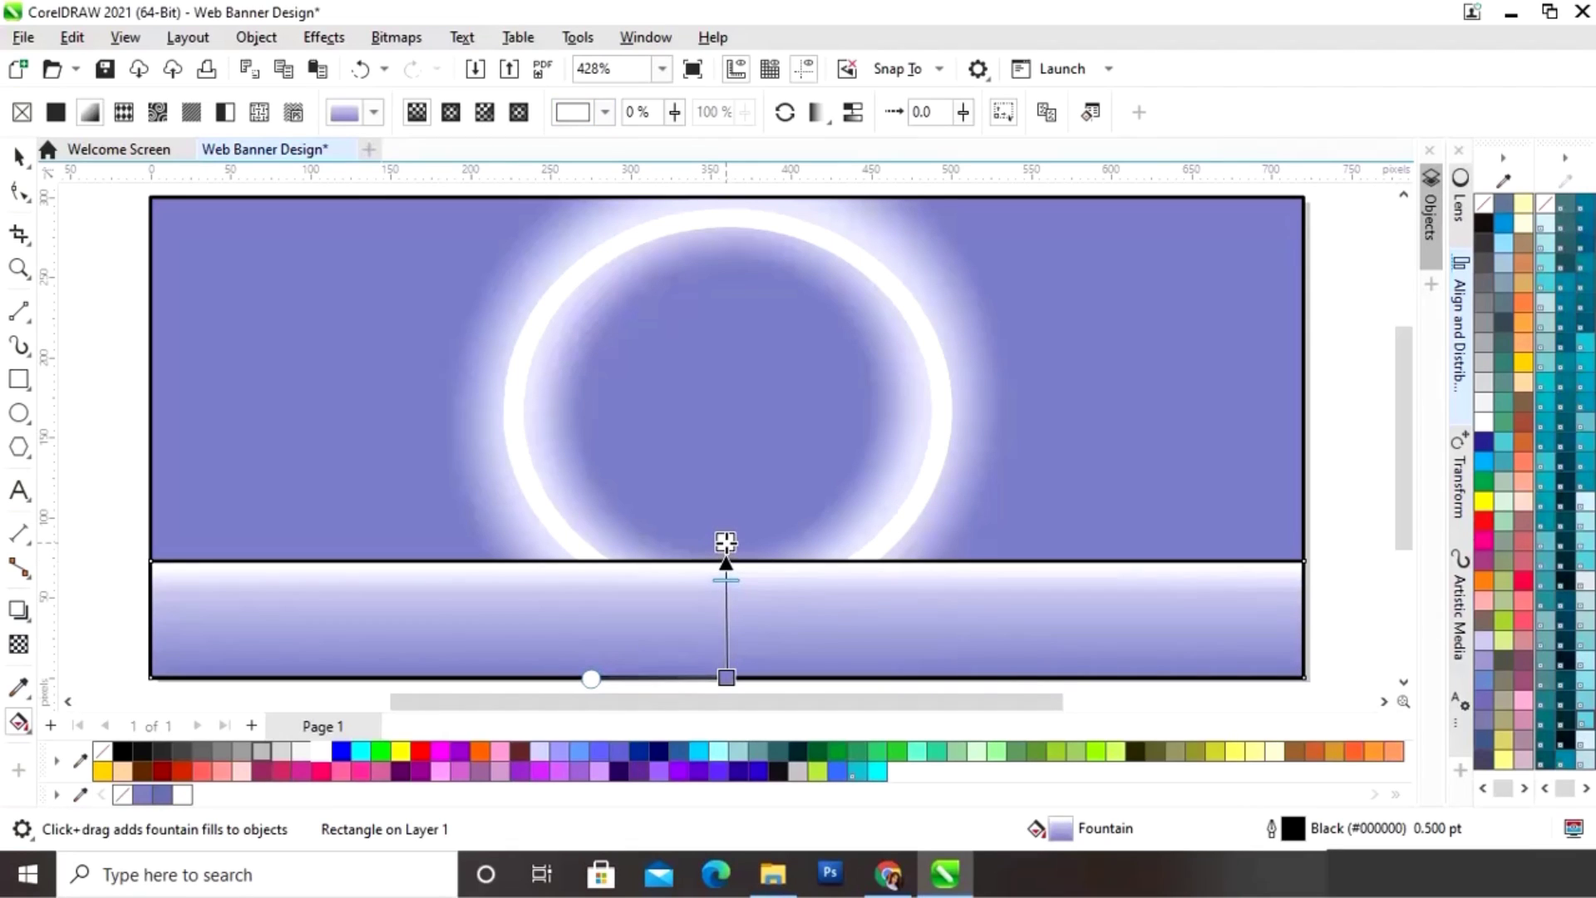
click(726, 545)
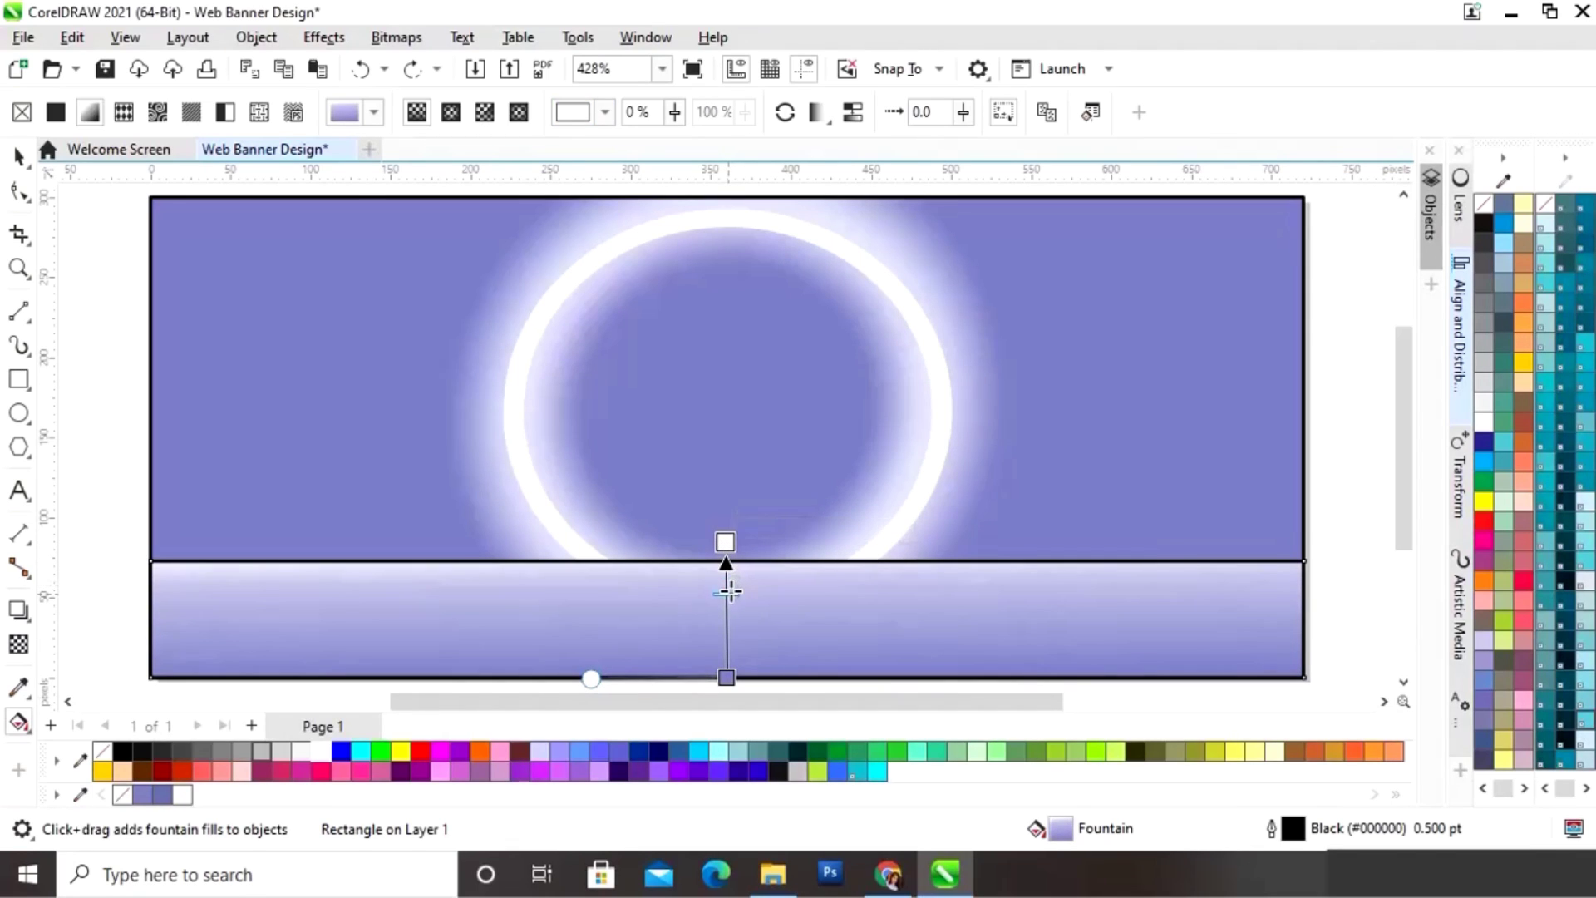
drag(730, 591, 728, 594)
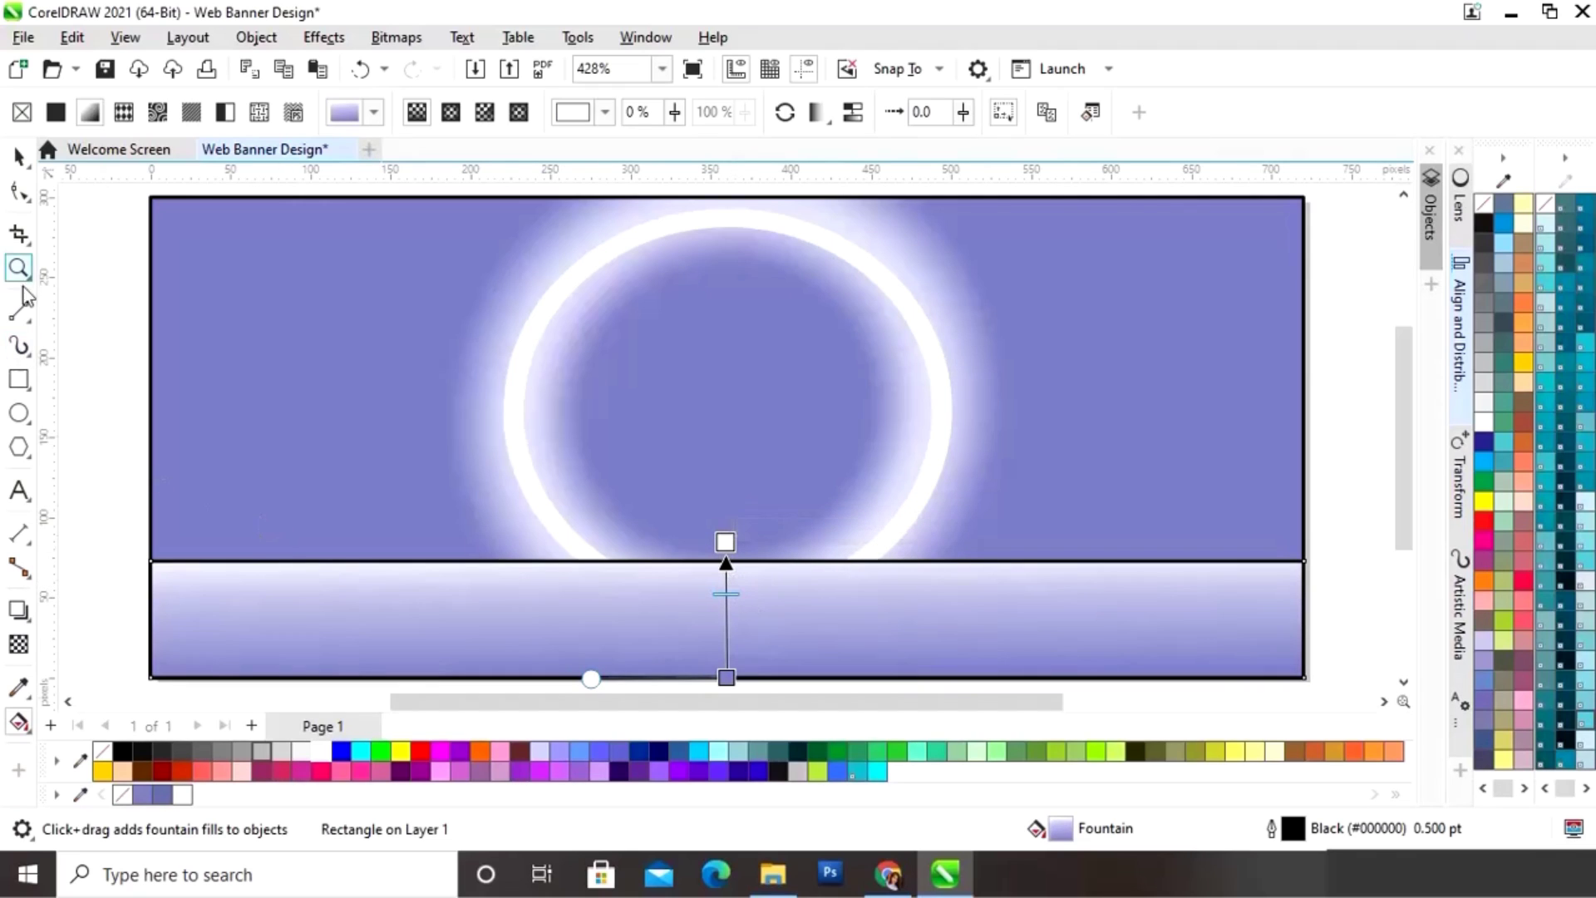
Step: Remove the outline from the gradient-filled bottom strip
click(19, 158)
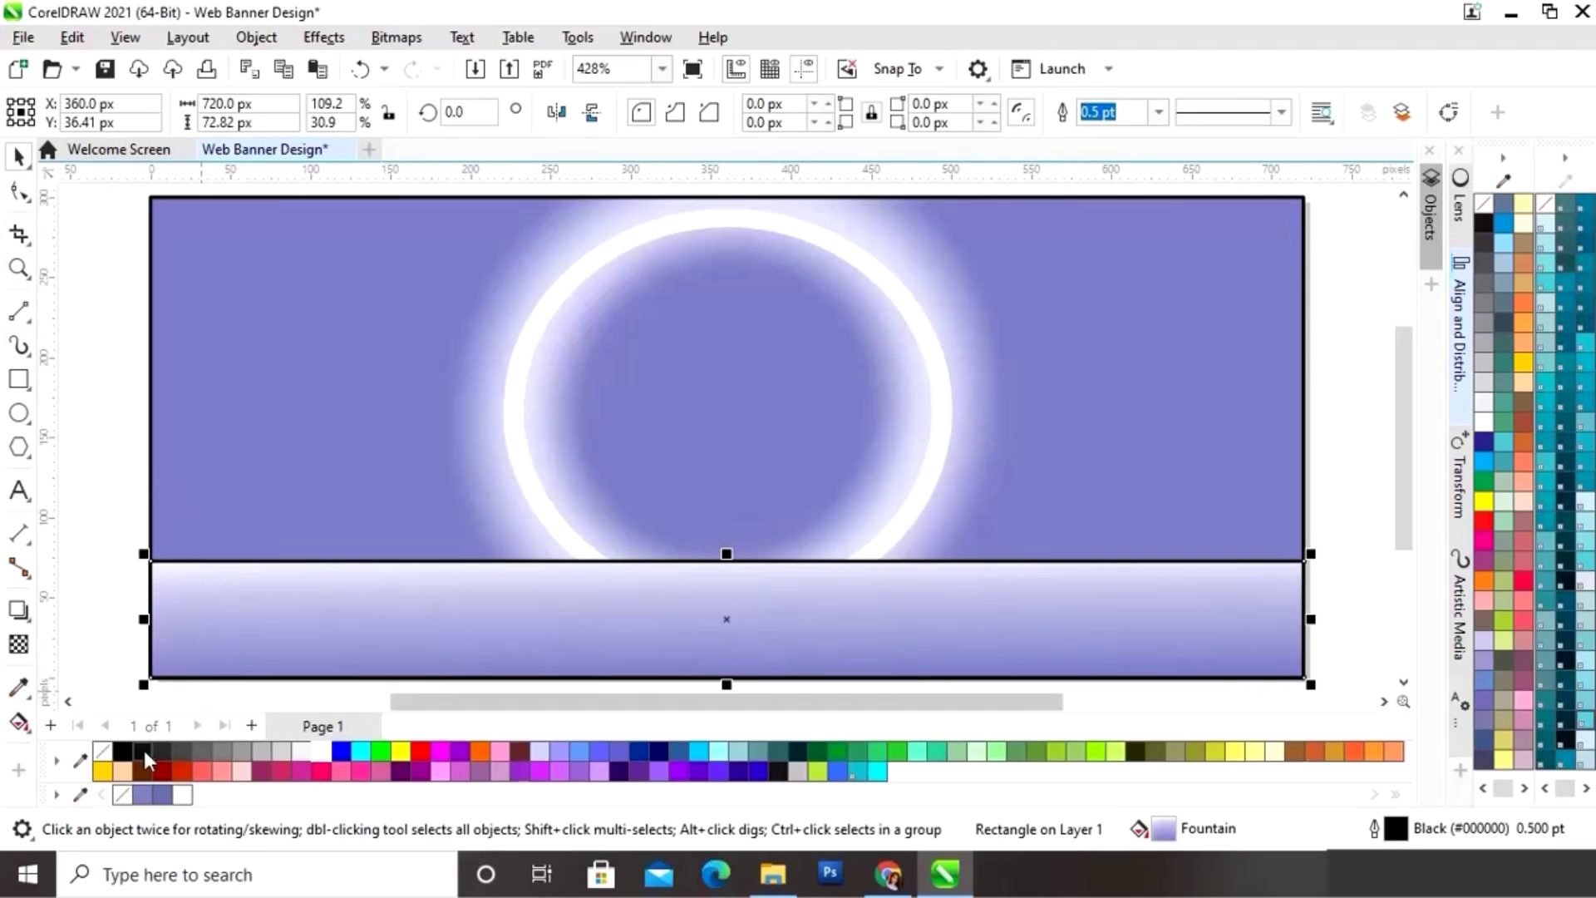
right_click(103, 752)
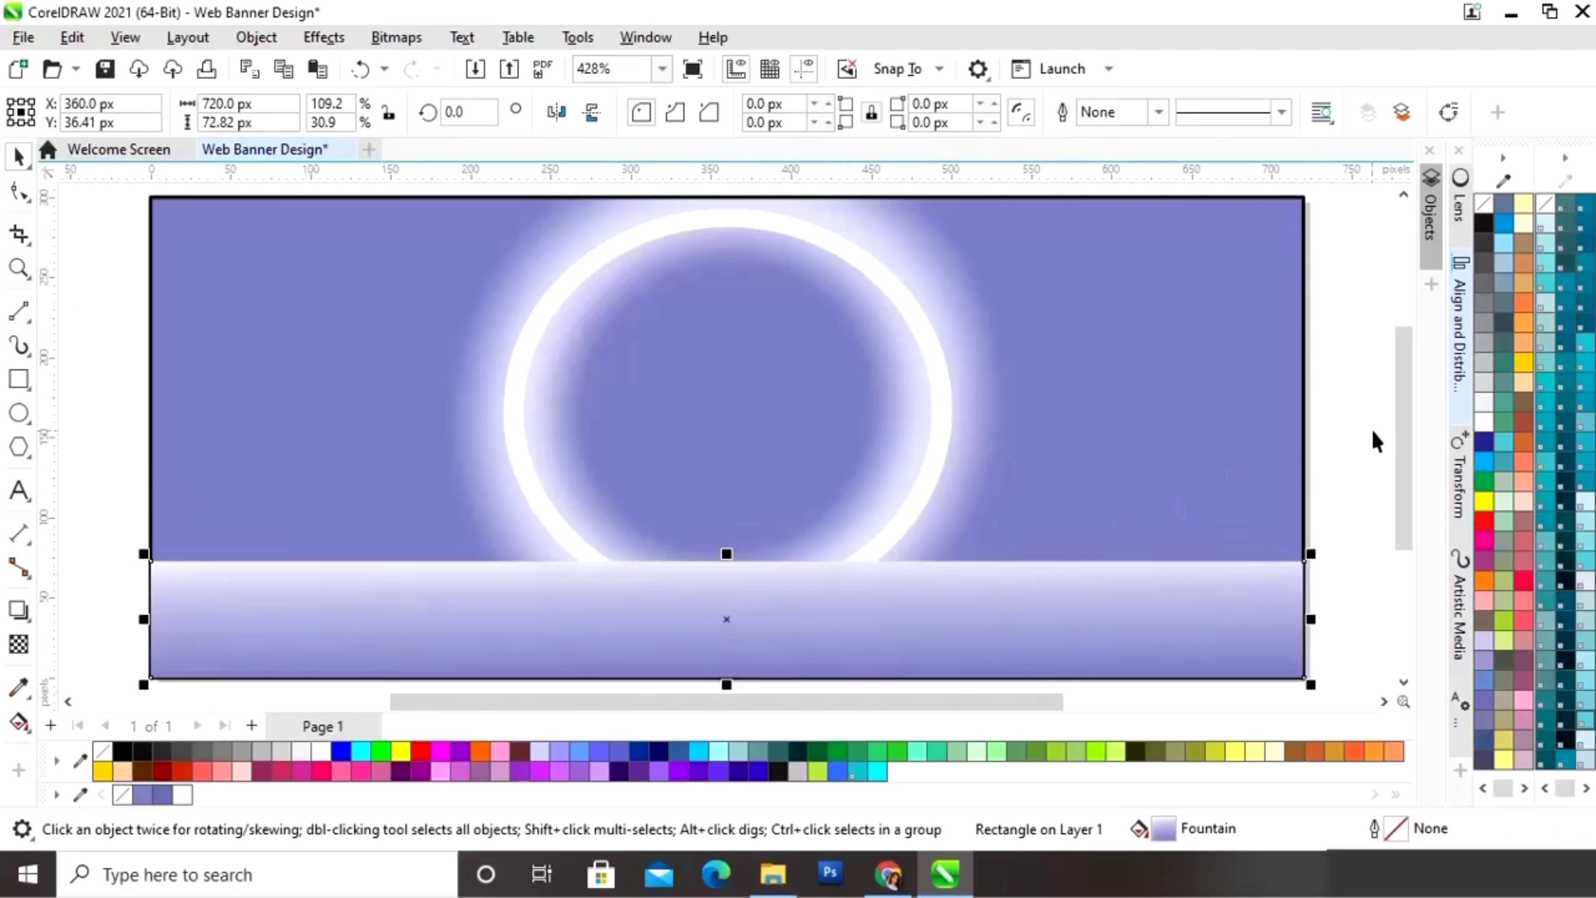
click(1346, 416)
Step: Place the white end of the strip's gradient on its upper edge and shift the midpoint close to it for a thin highlight
click(1043, 619)
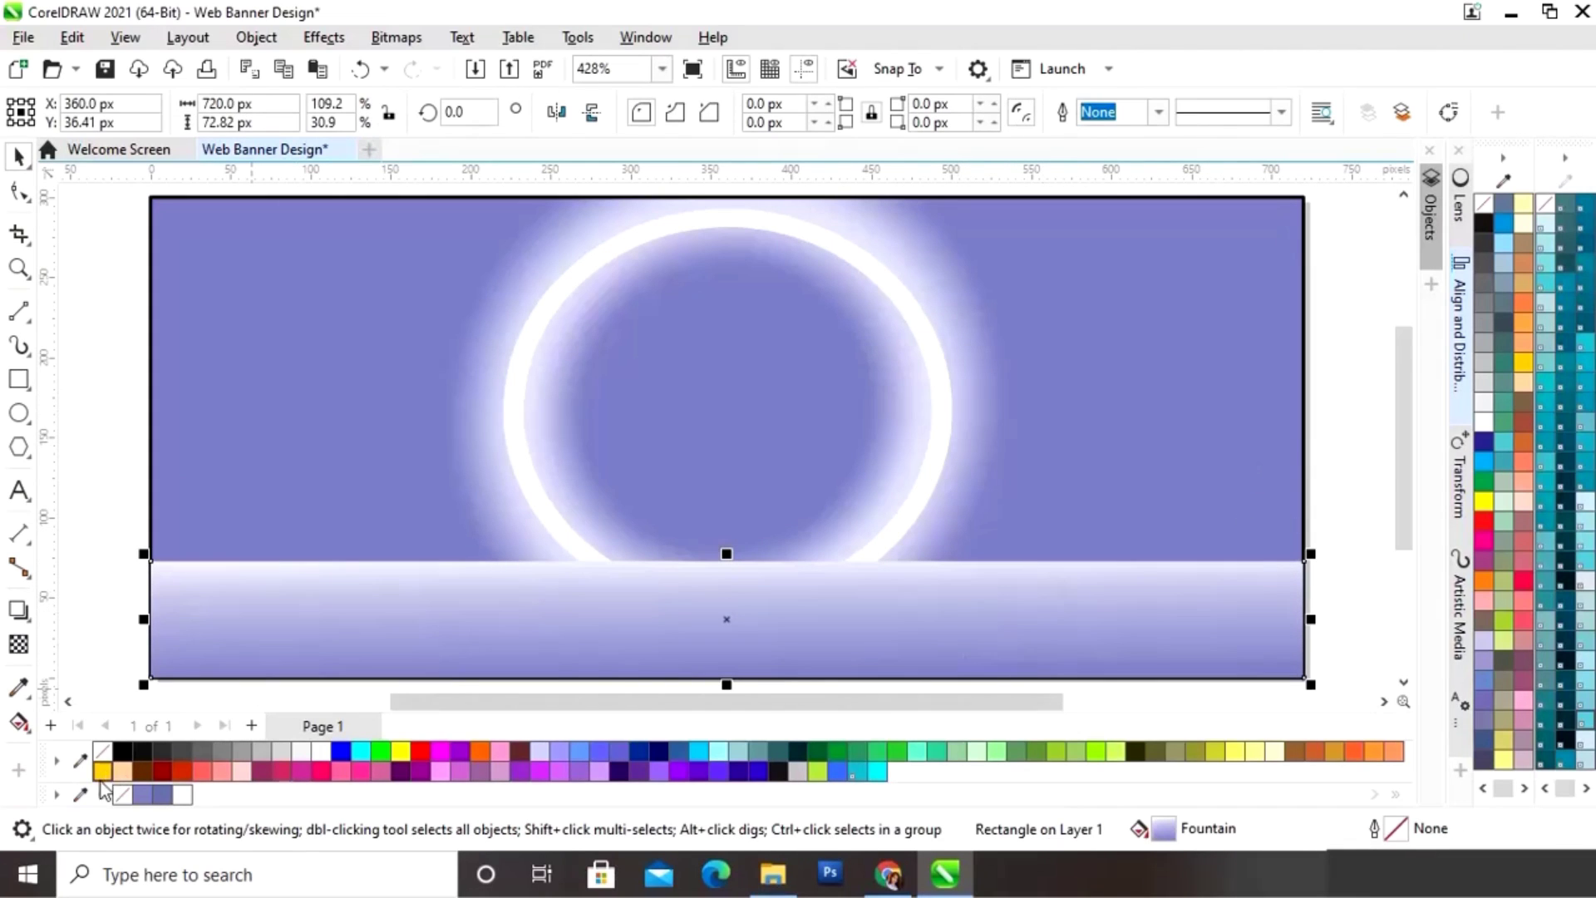
click(20, 722)
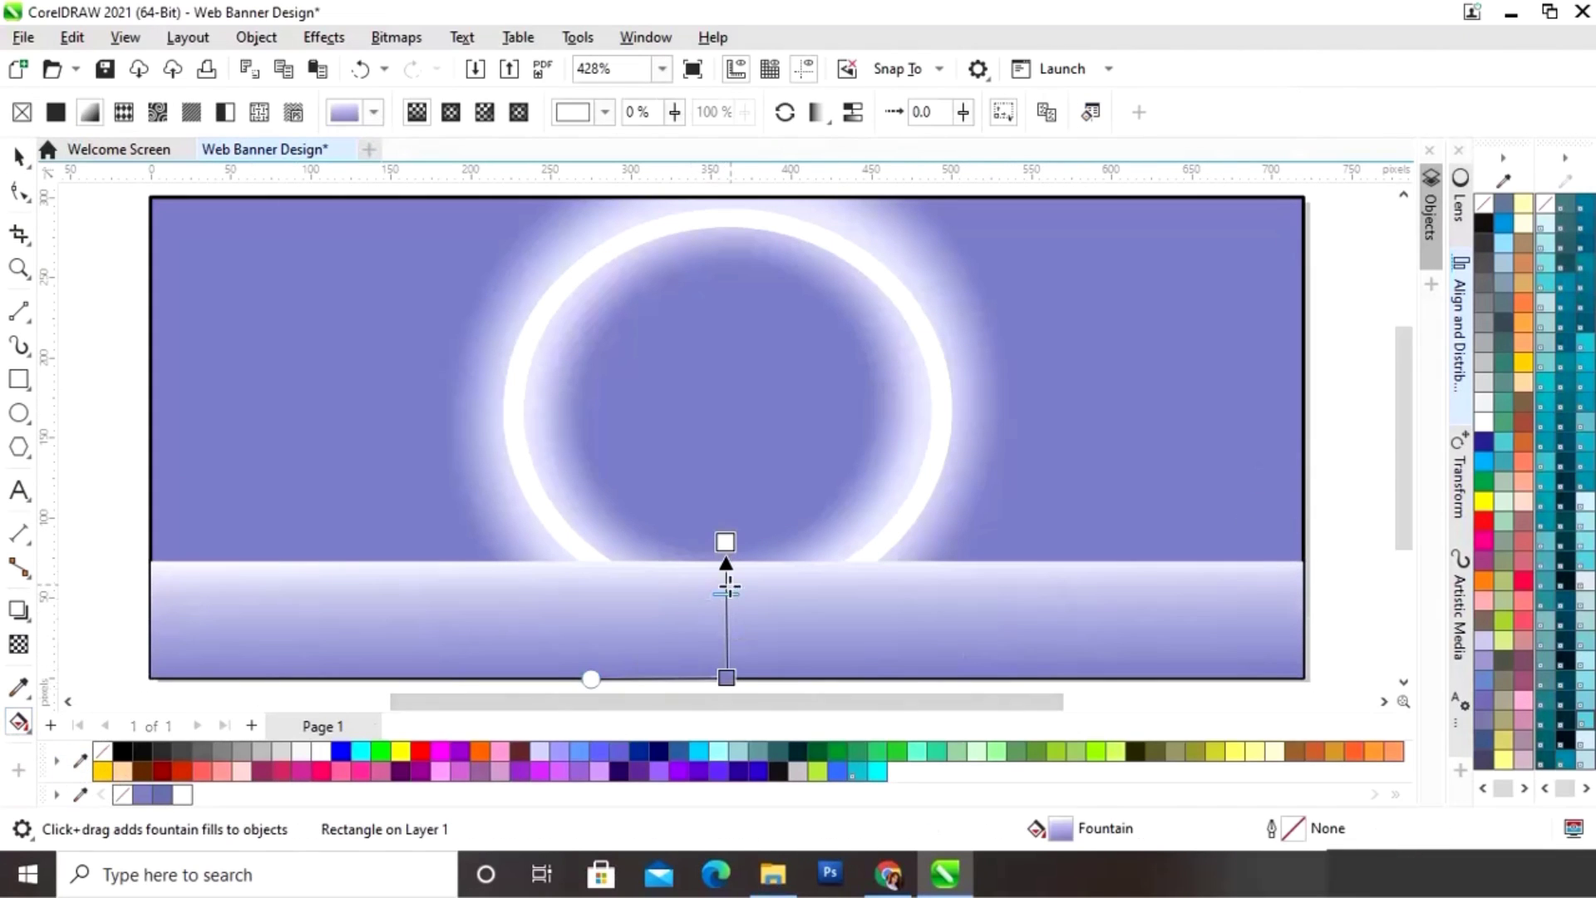
drag(725, 542, 726, 538)
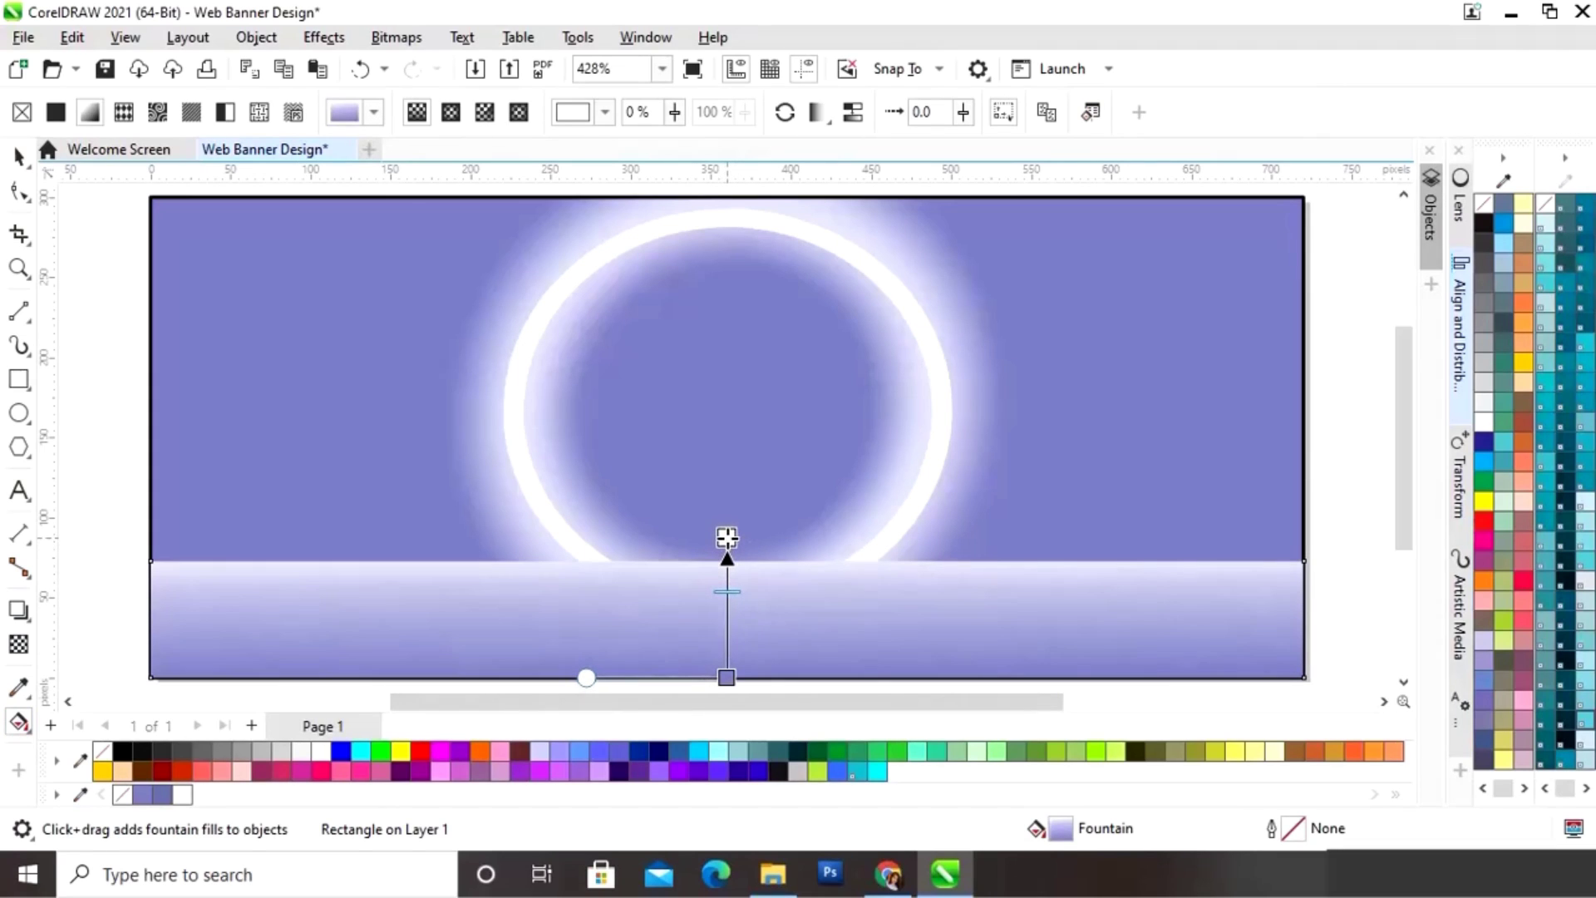
drag(726, 538, 728, 589)
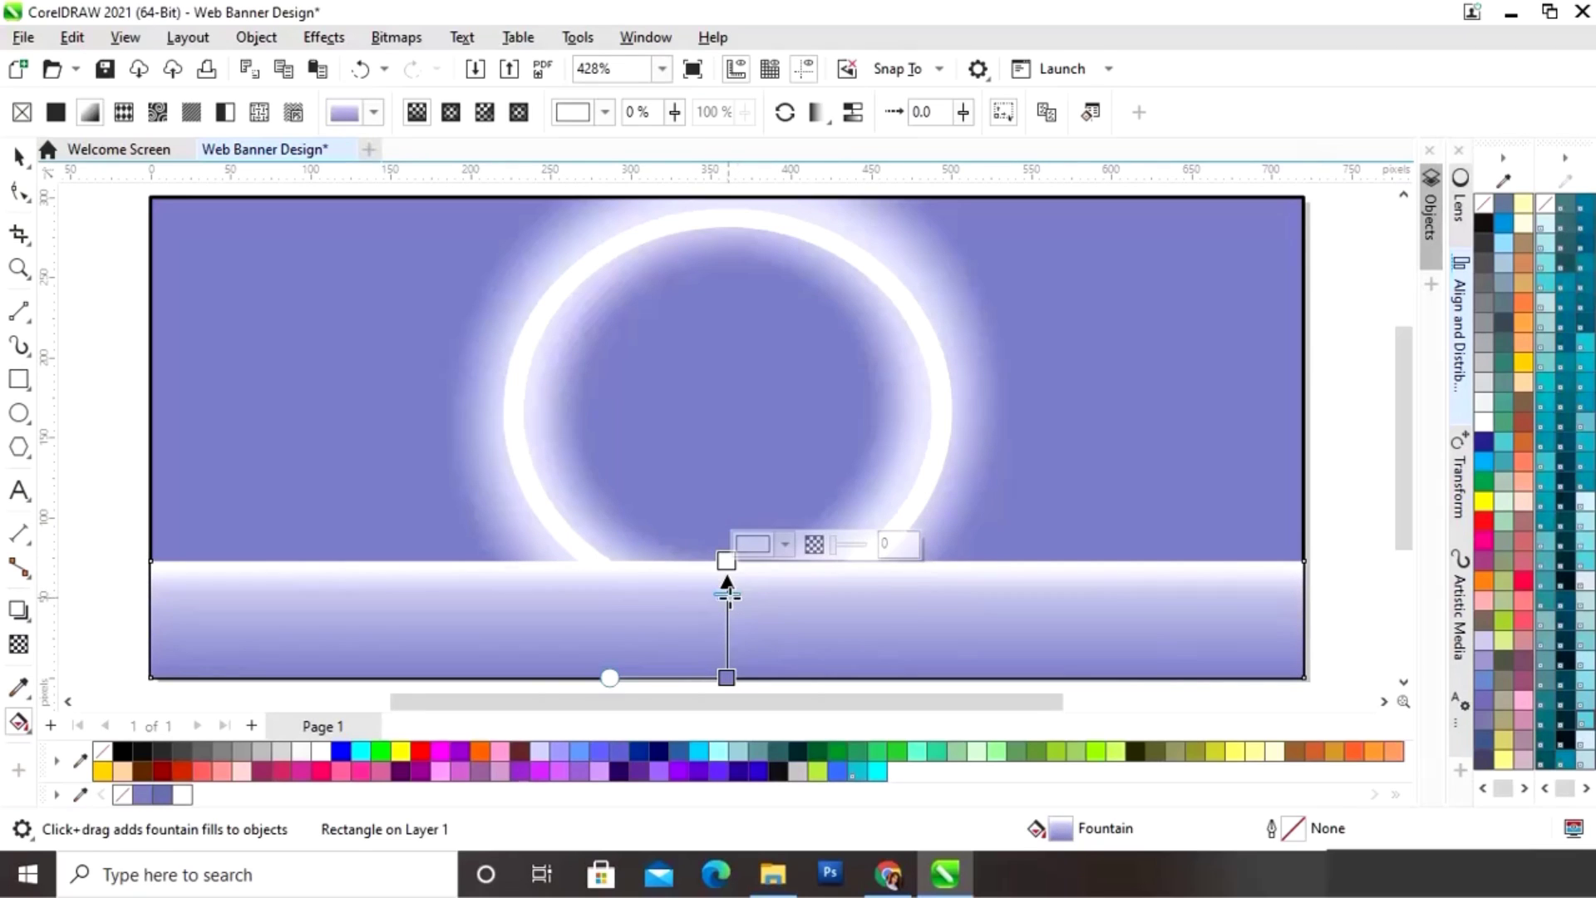
key(z)
drag(662, 534, 803, 640)
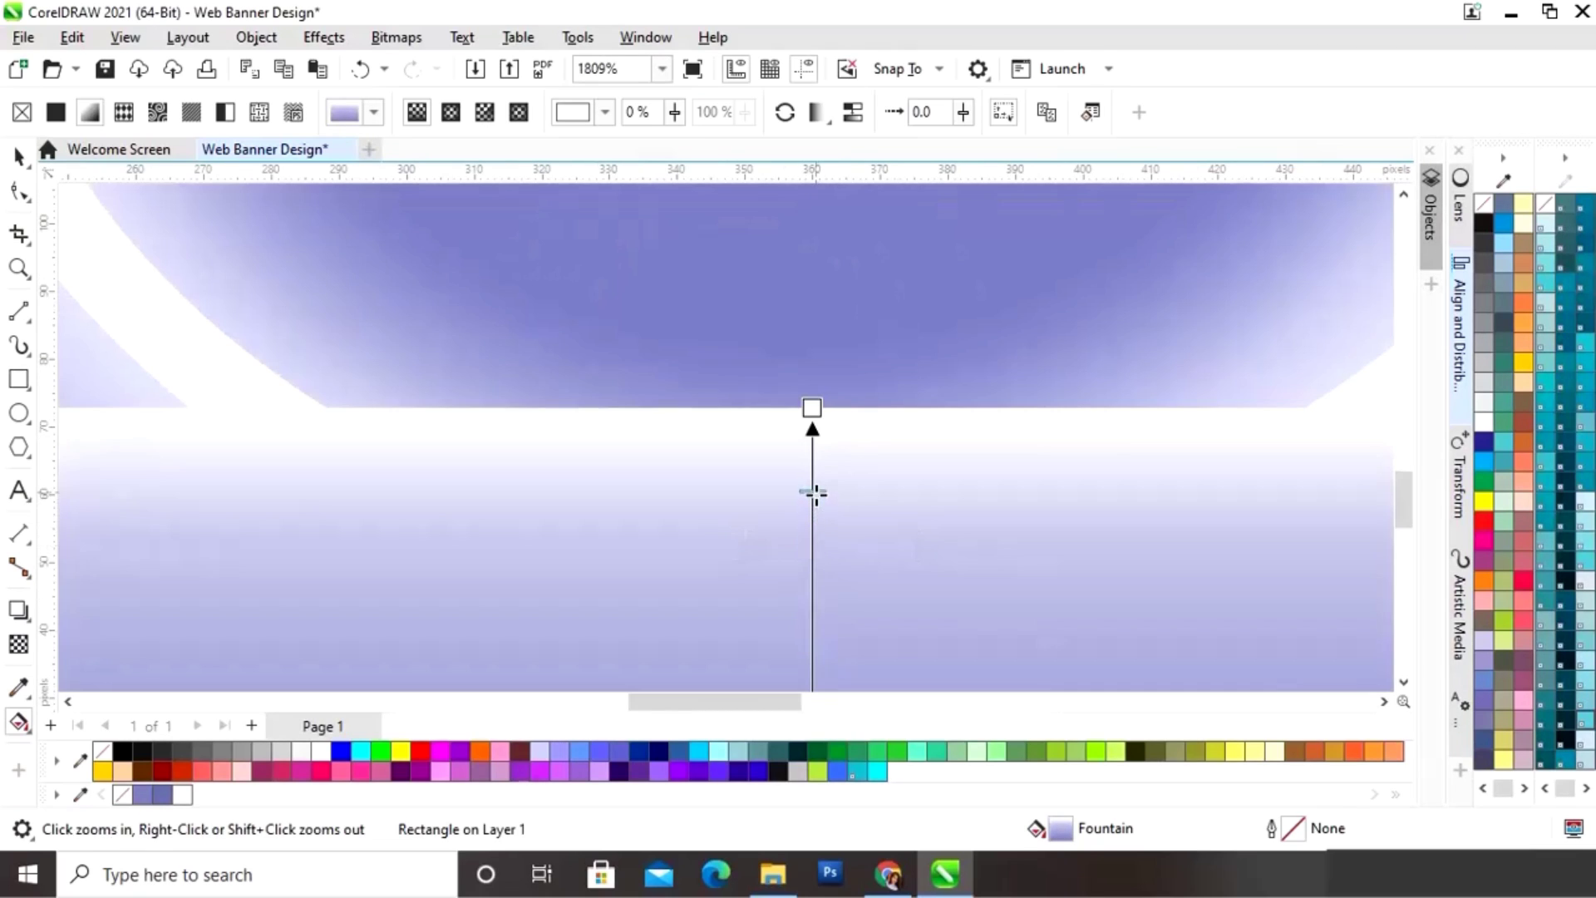
key(F3)
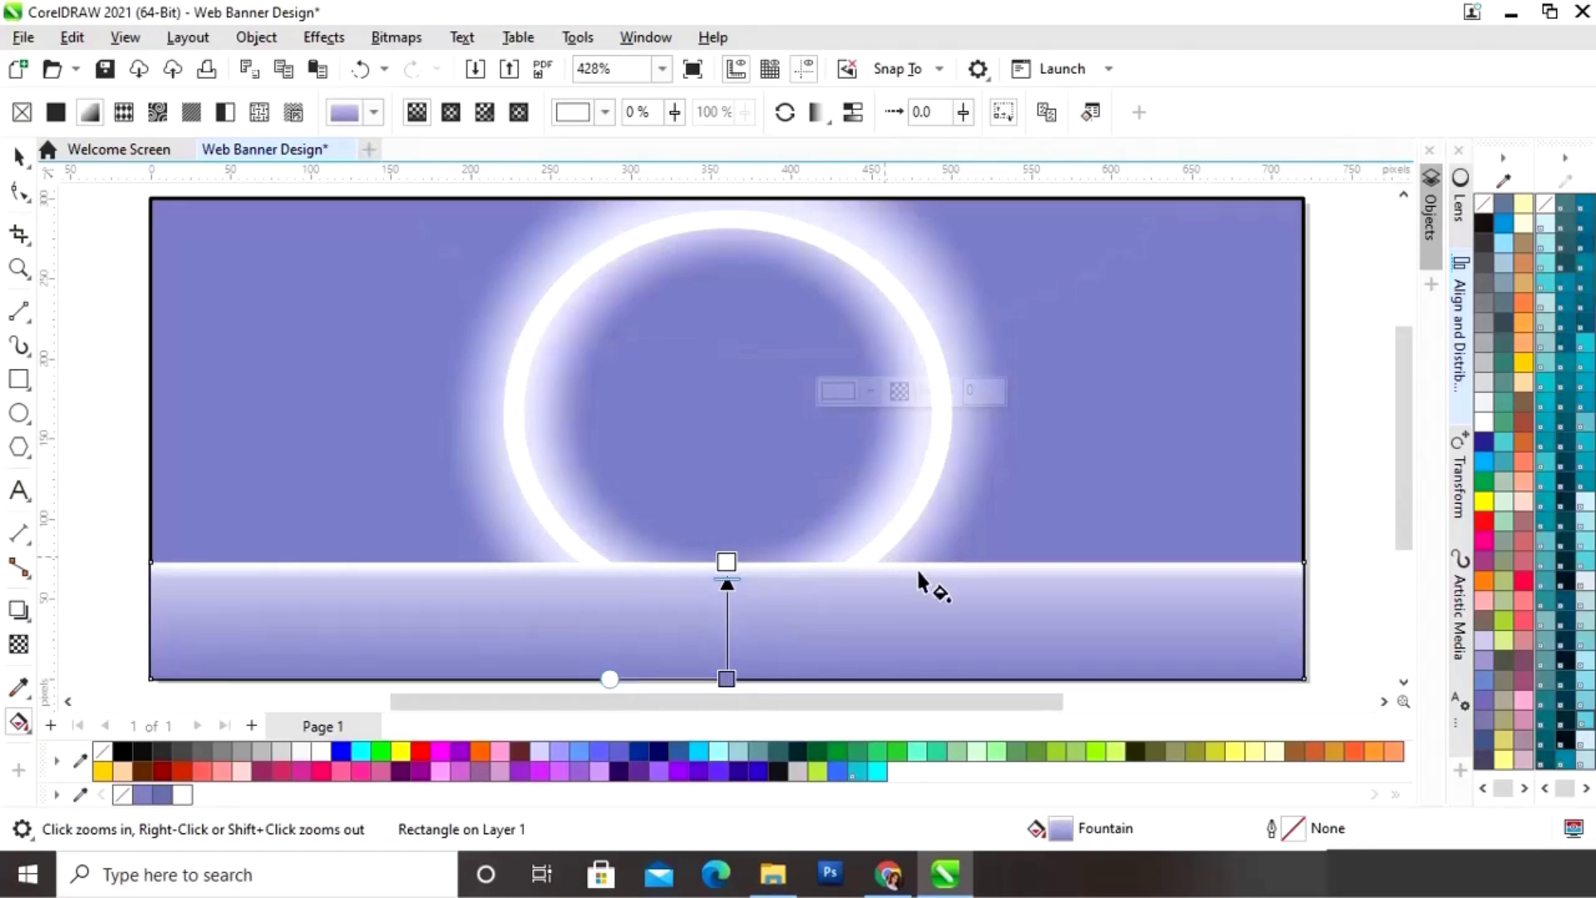
key(Escape)
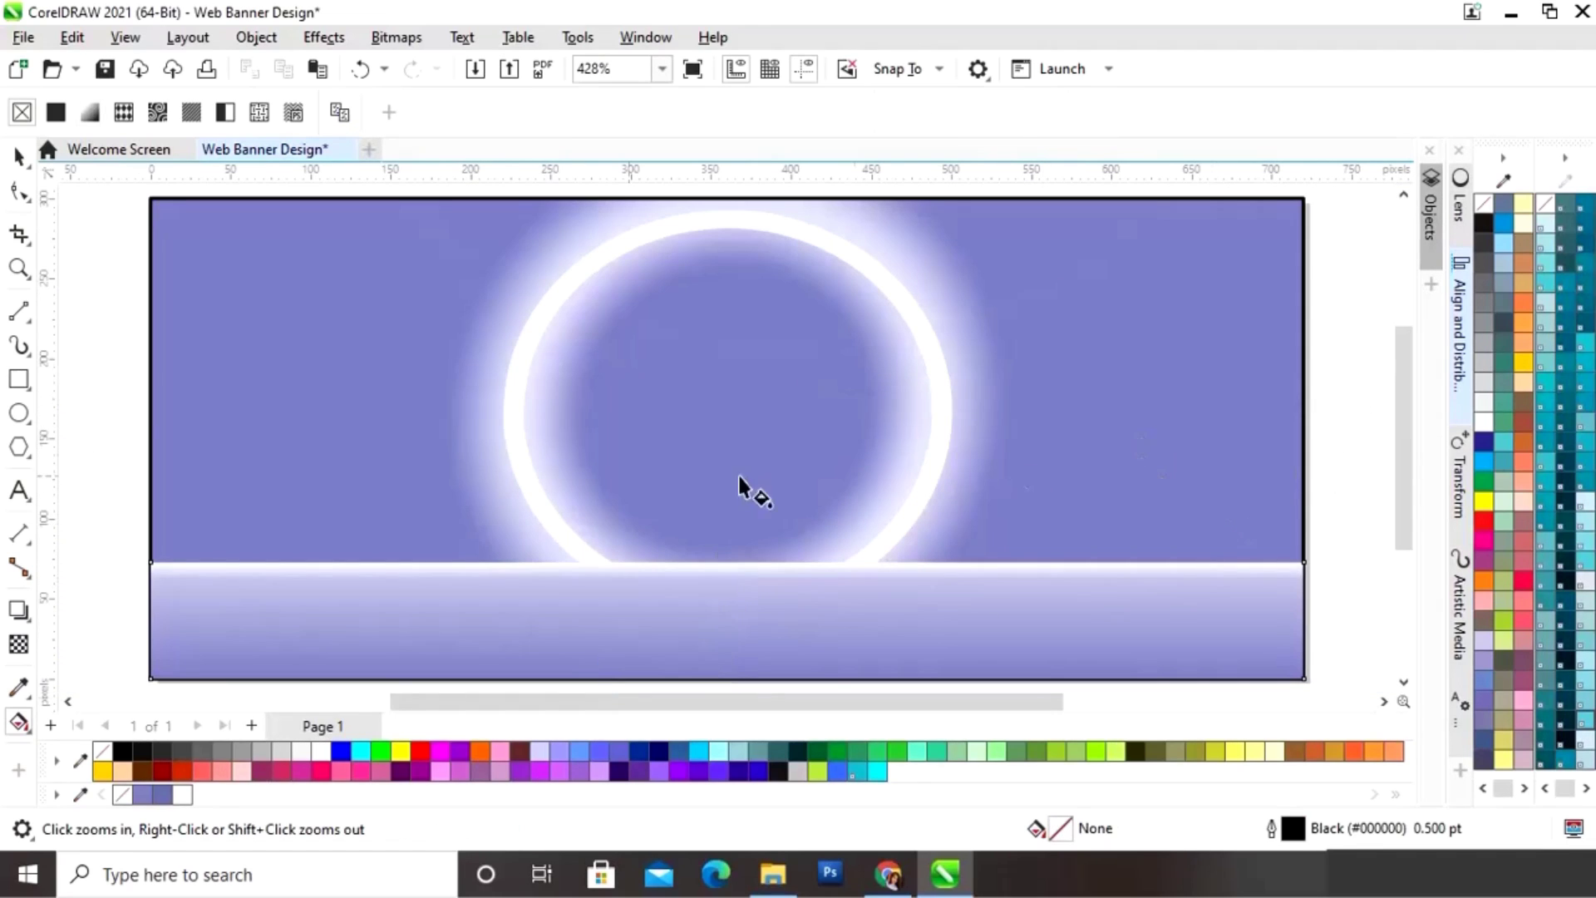
click(17, 158)
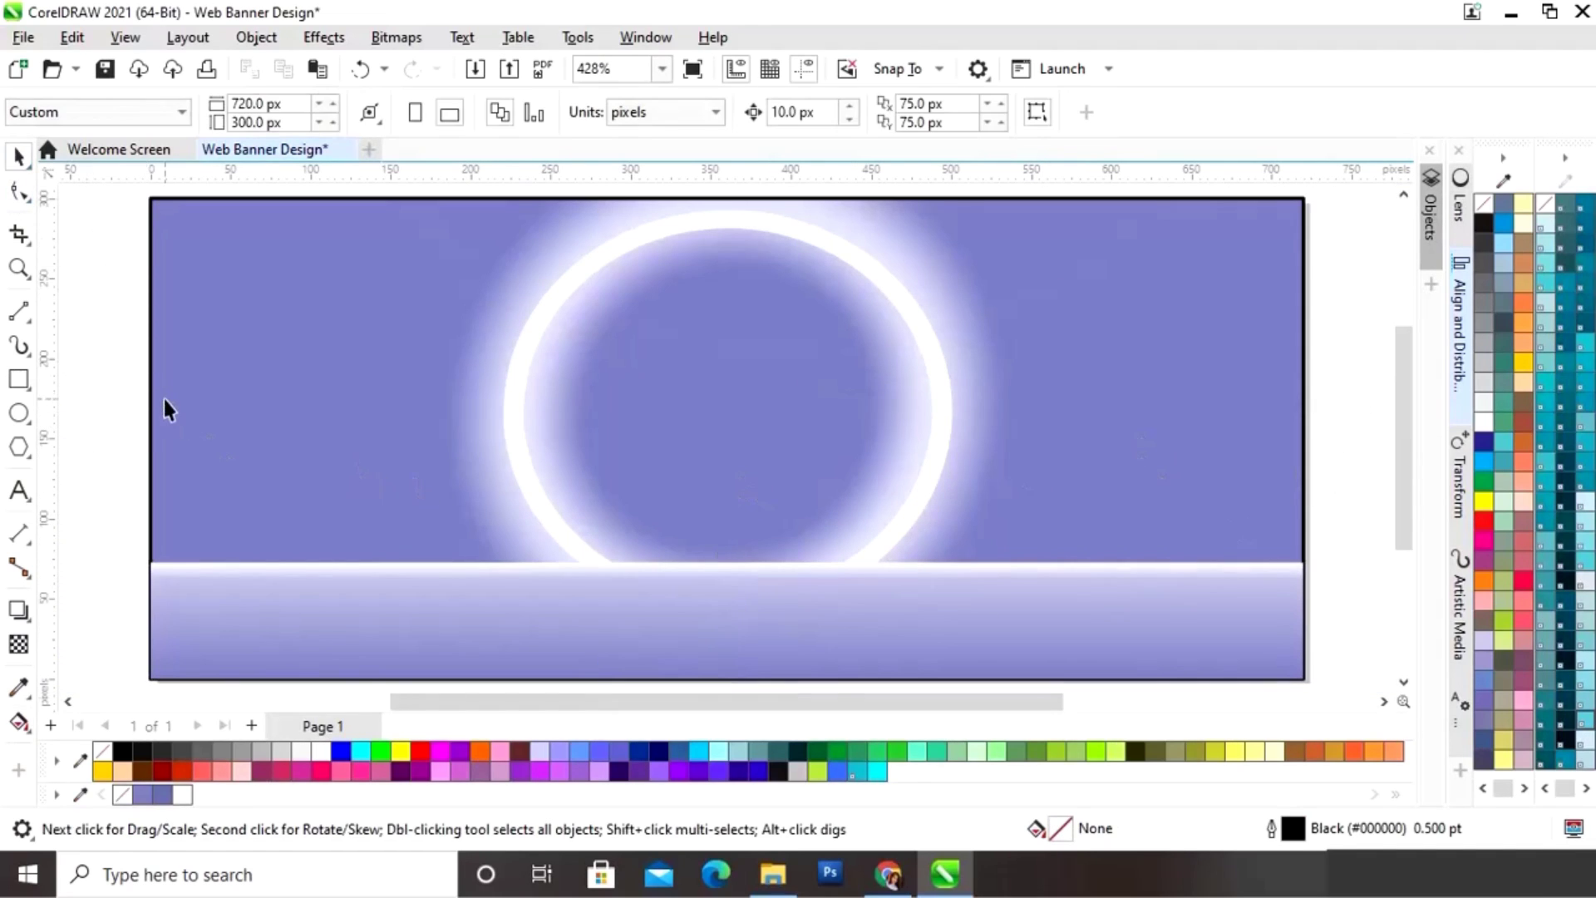
Step: Draw a flat ellipse about 303 × 45 px on the empty area beside the banner's right edge
drag(866, 702, 1202, 707)
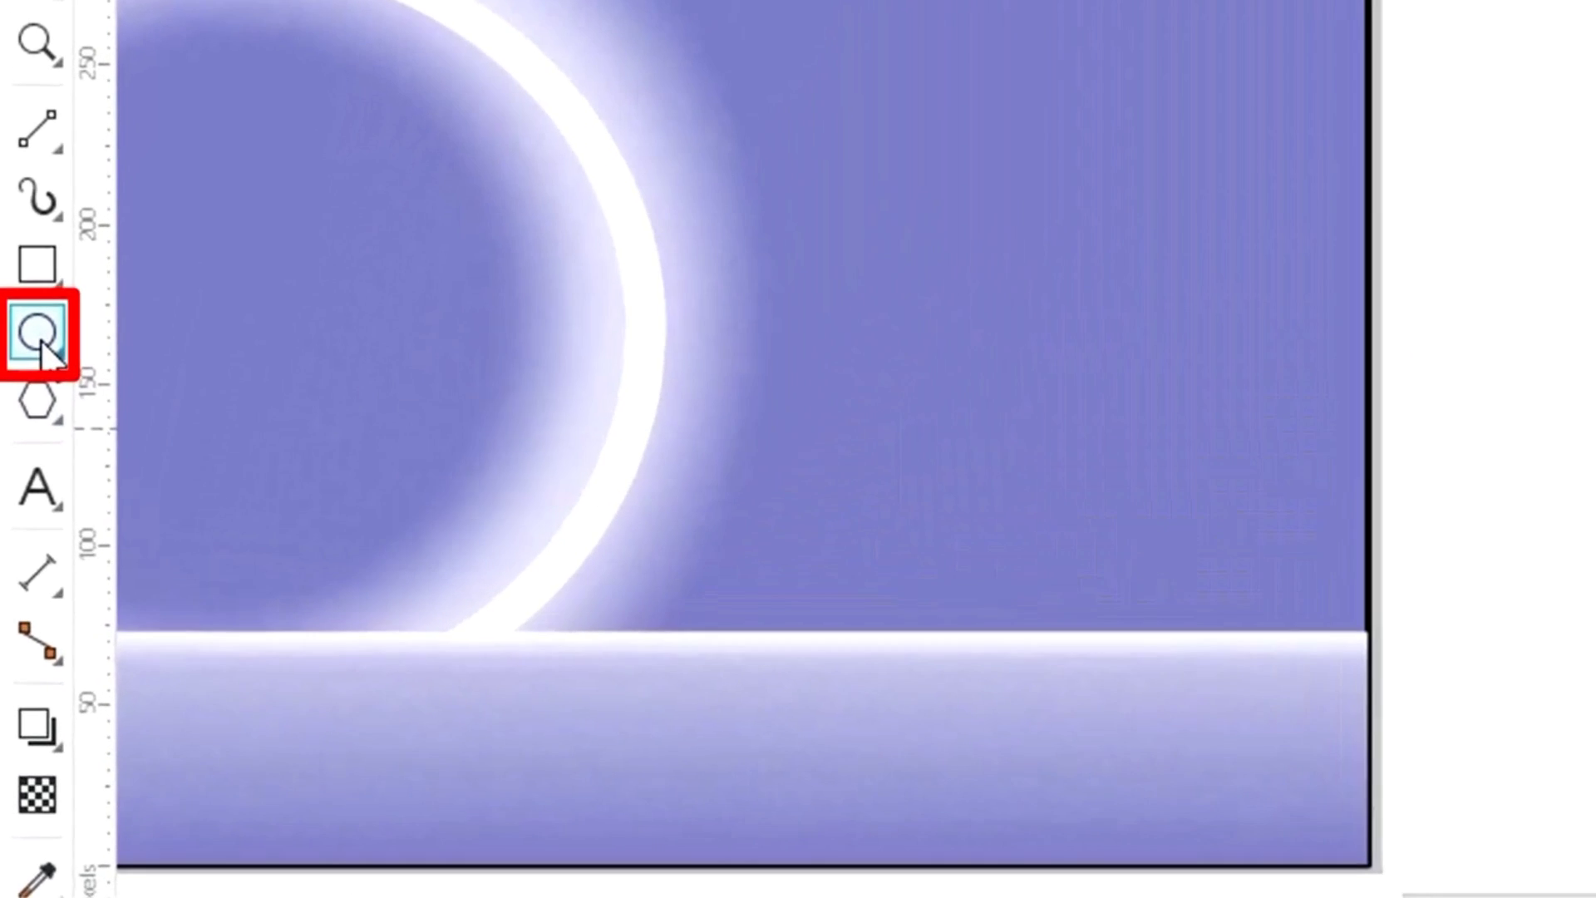
click(37, 337)
mouse_move(834, 370)
mouse_down()
mouse_move(1113, 431)
mouse_move(1305, 438)
mouse_move(1320, 422)
mouse_move(1322, 442)
mouse_up()
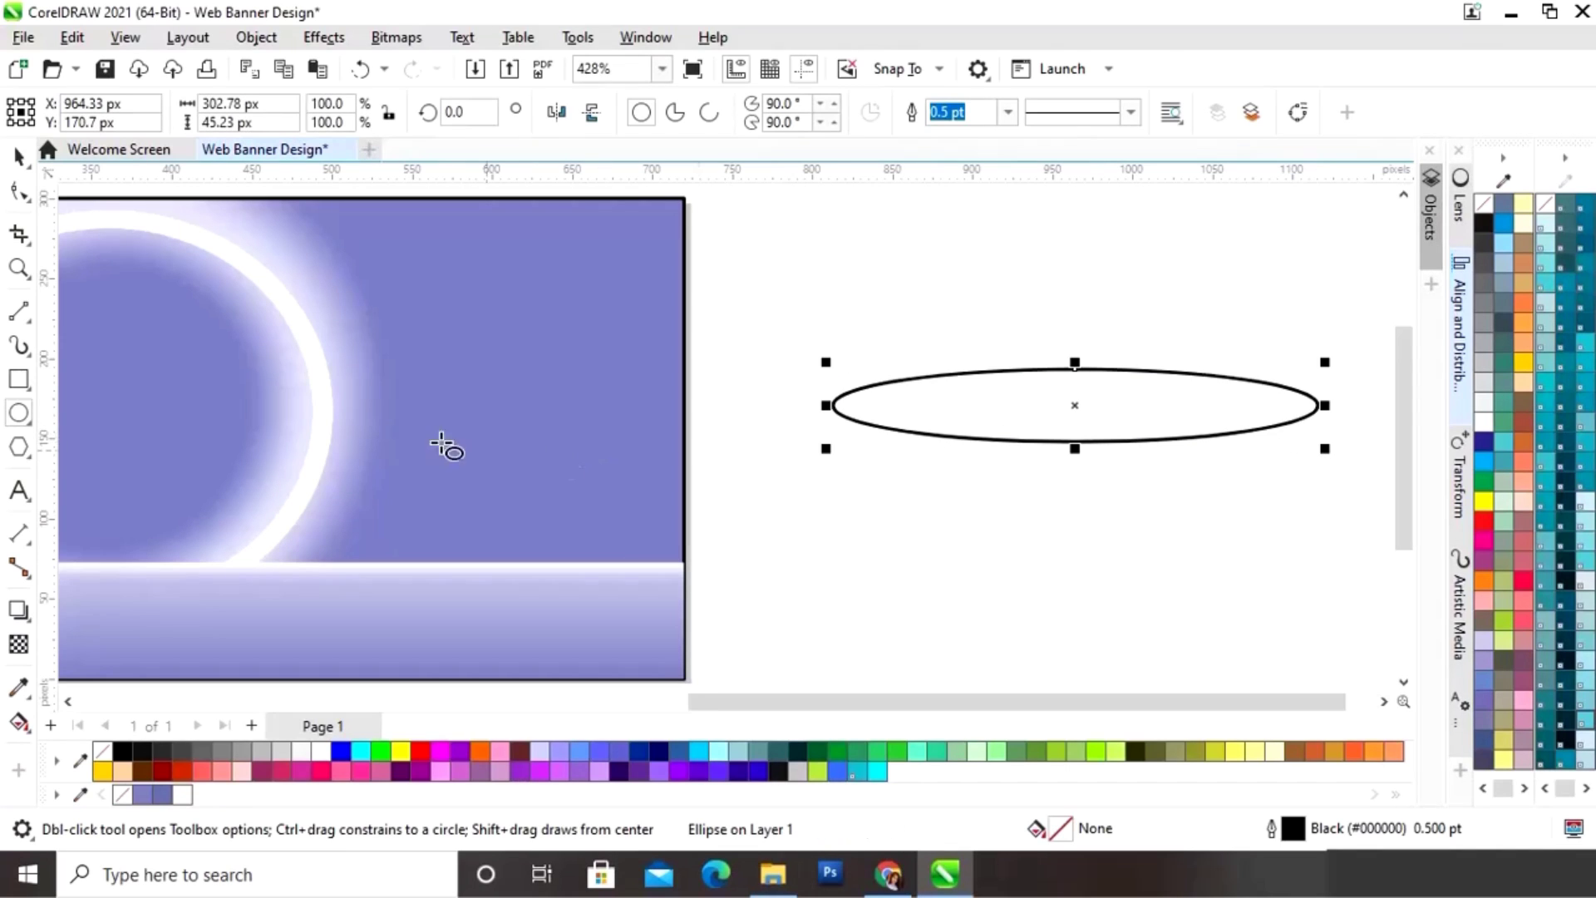
click(19, 156)
click(1049, 522)
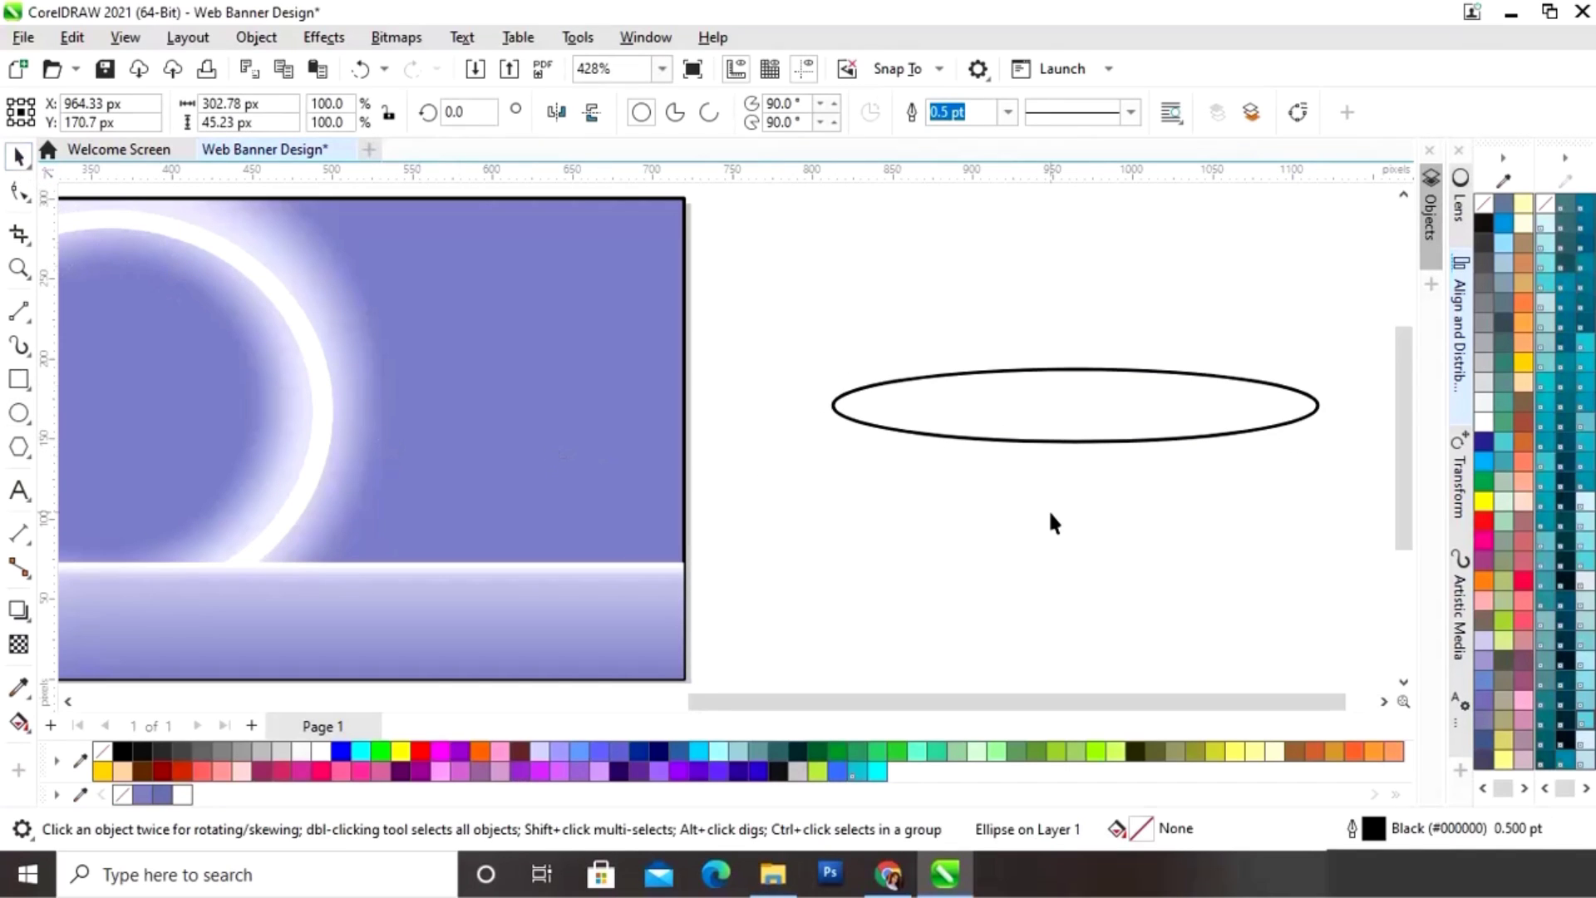
Step: Duplicate the flat ellipse straight down by about 17 px
click(1015, 439)
drag(1078, 408, 1076, 432)
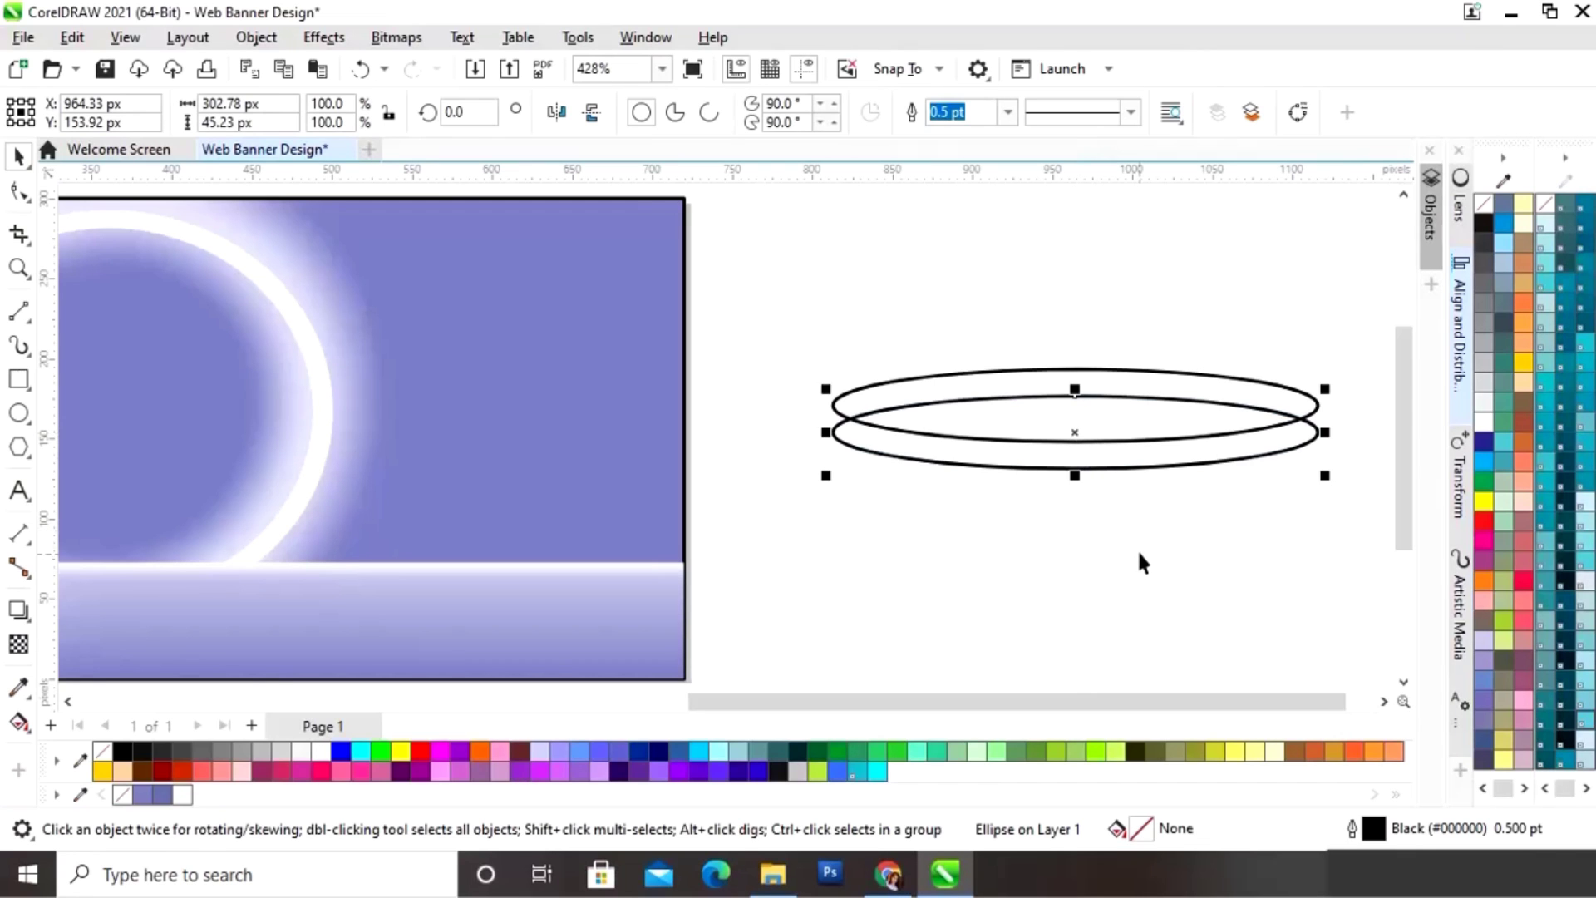
click(1136, 547)
Step: Convert the lower ellipse to curves and break its path apart at the topmost node
click(1077, 397)
right_click(1075, 432)
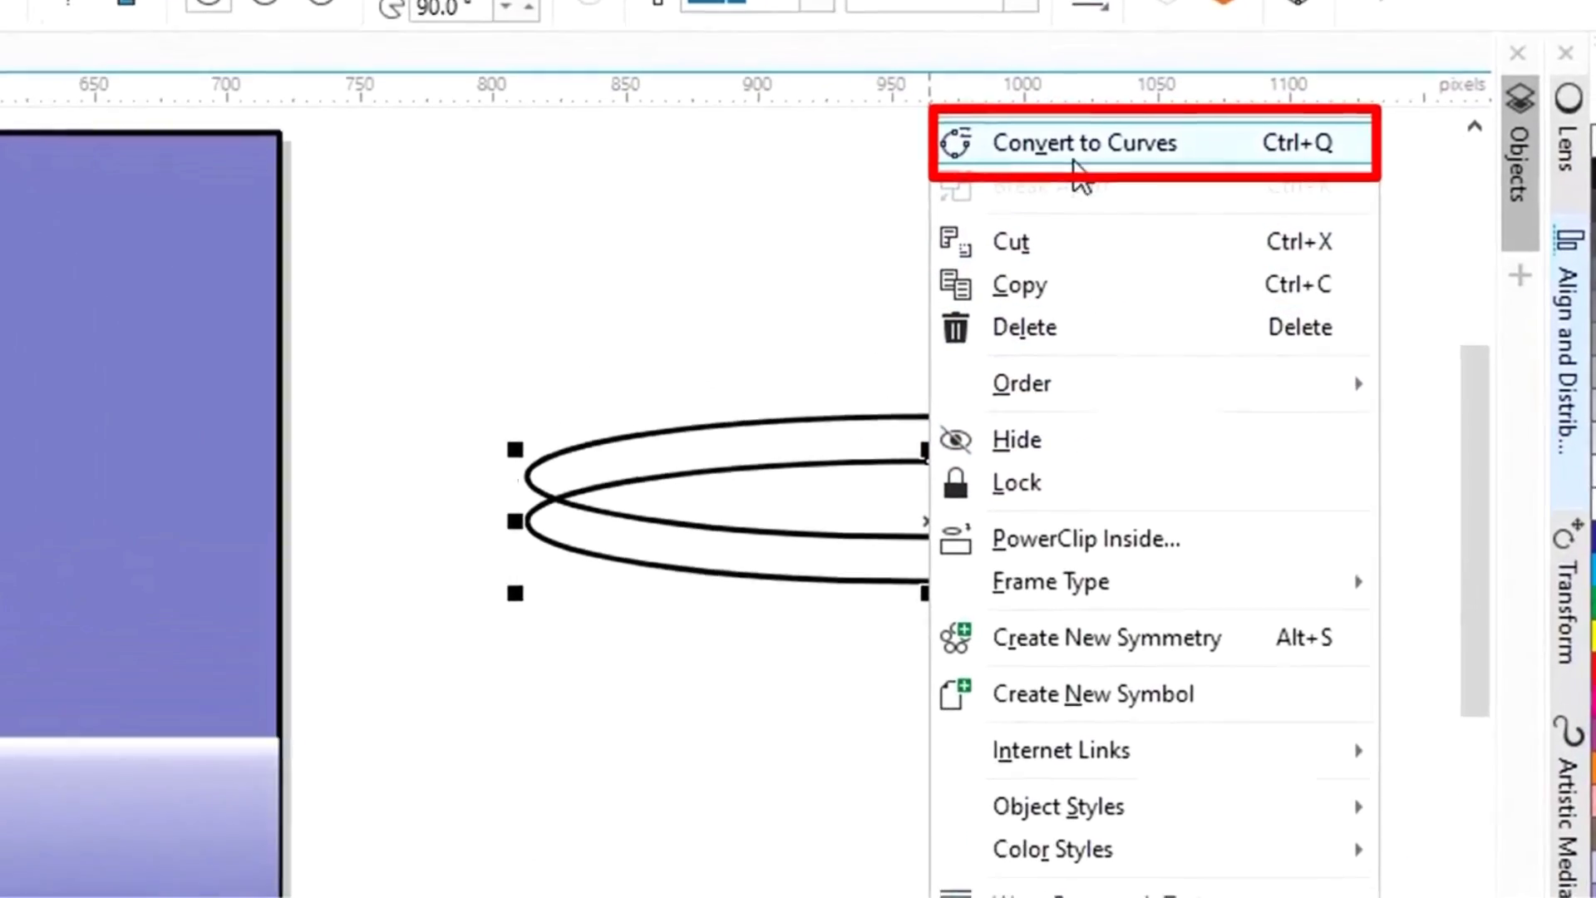
click(1162, 205)
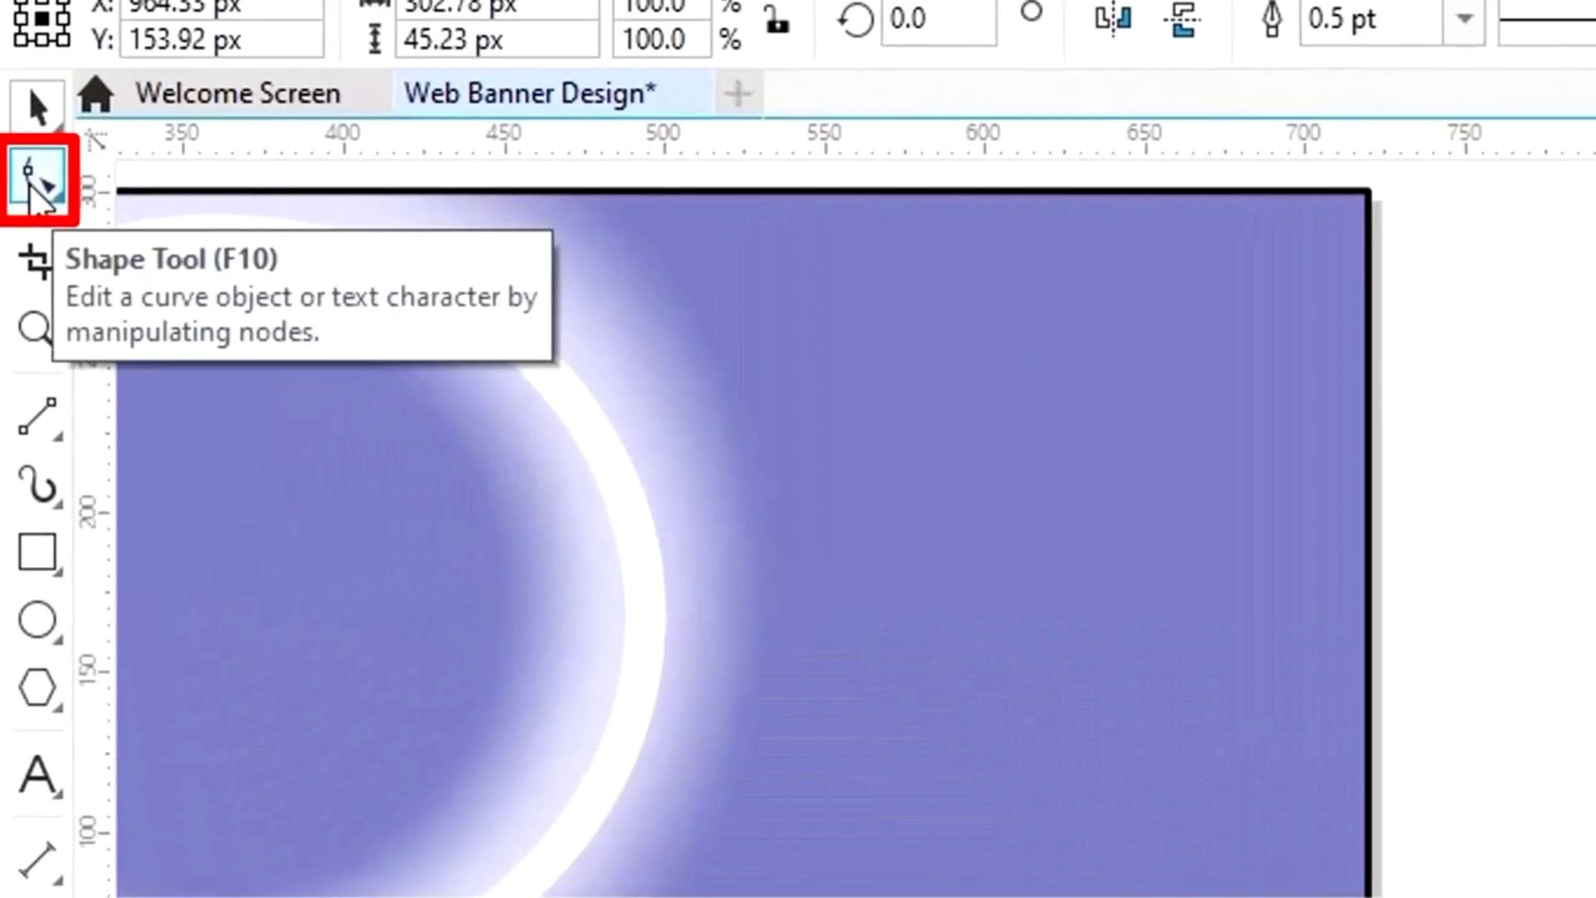
click(18, 191)
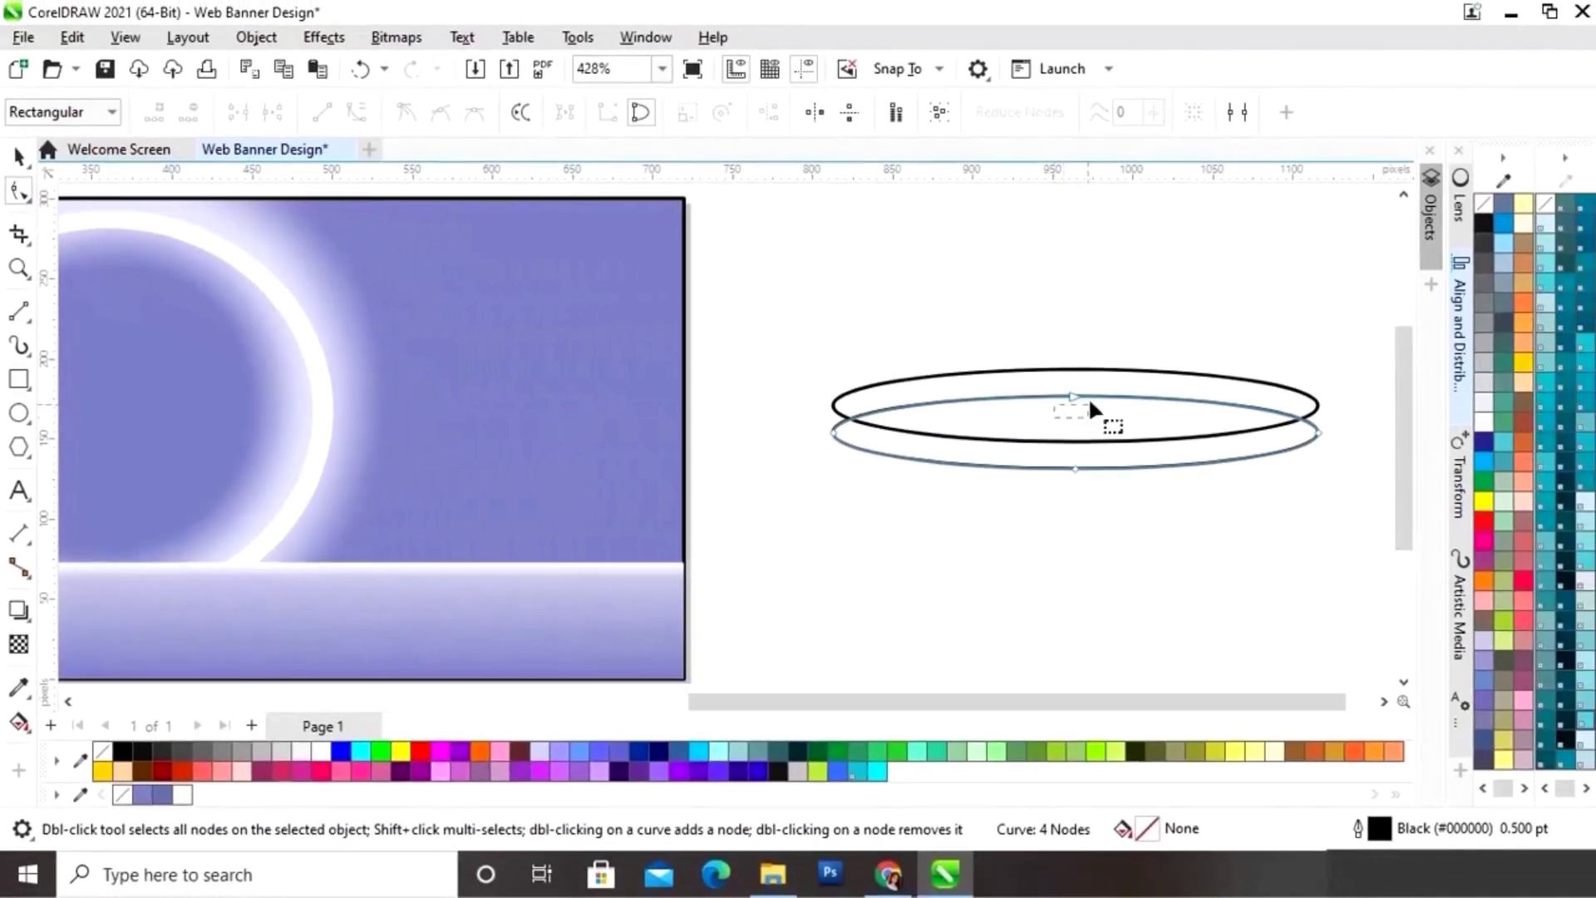
click(1096, 394)
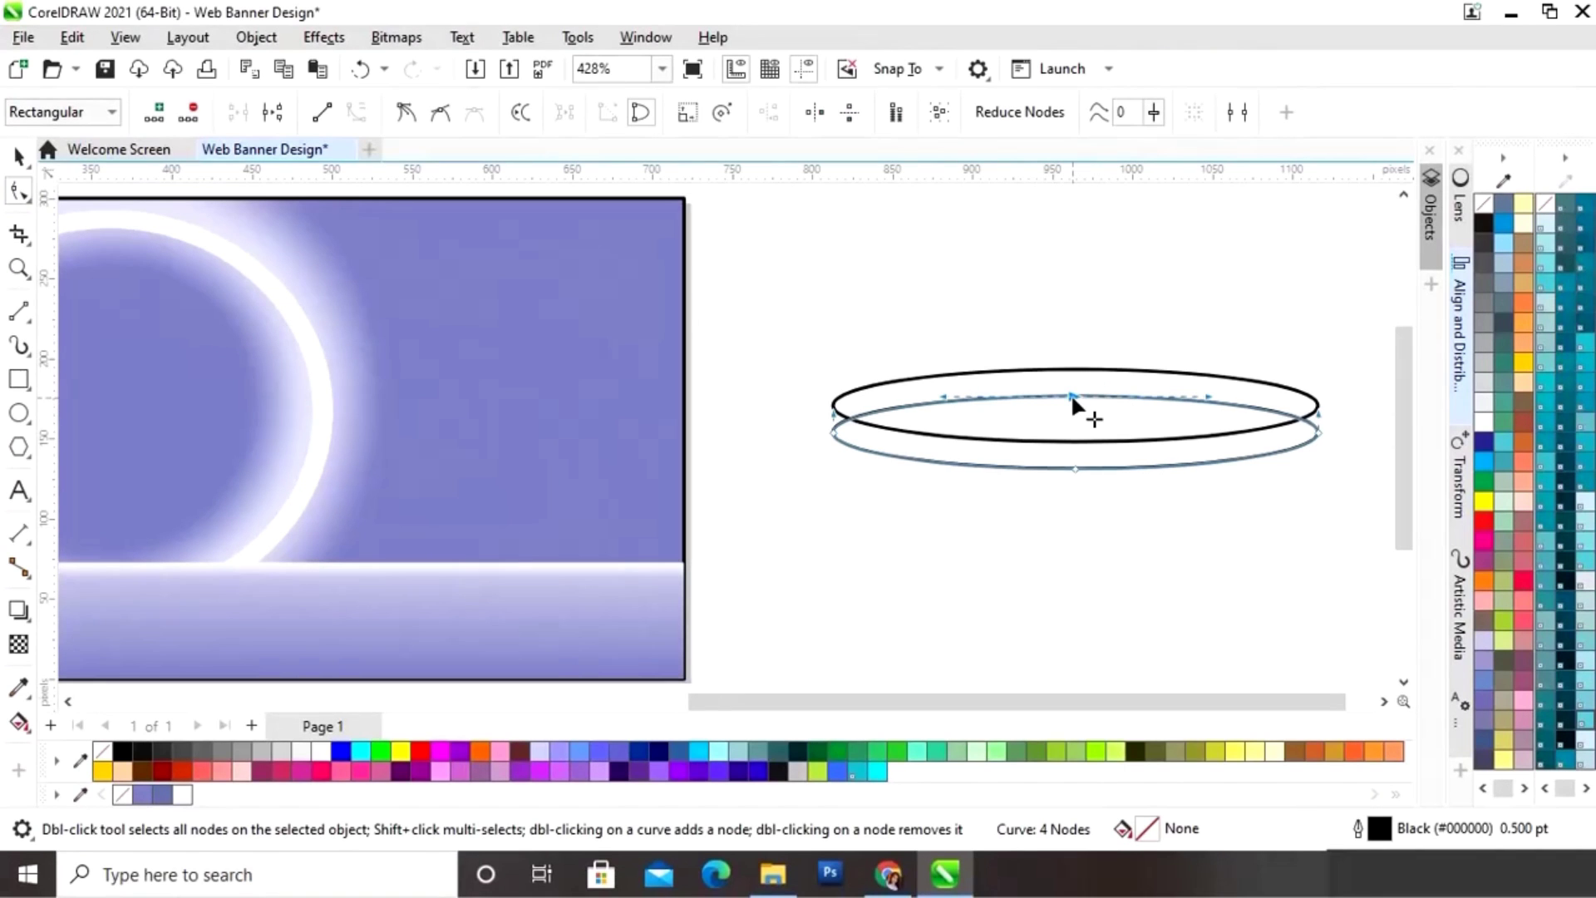
right_click(1072, 396)
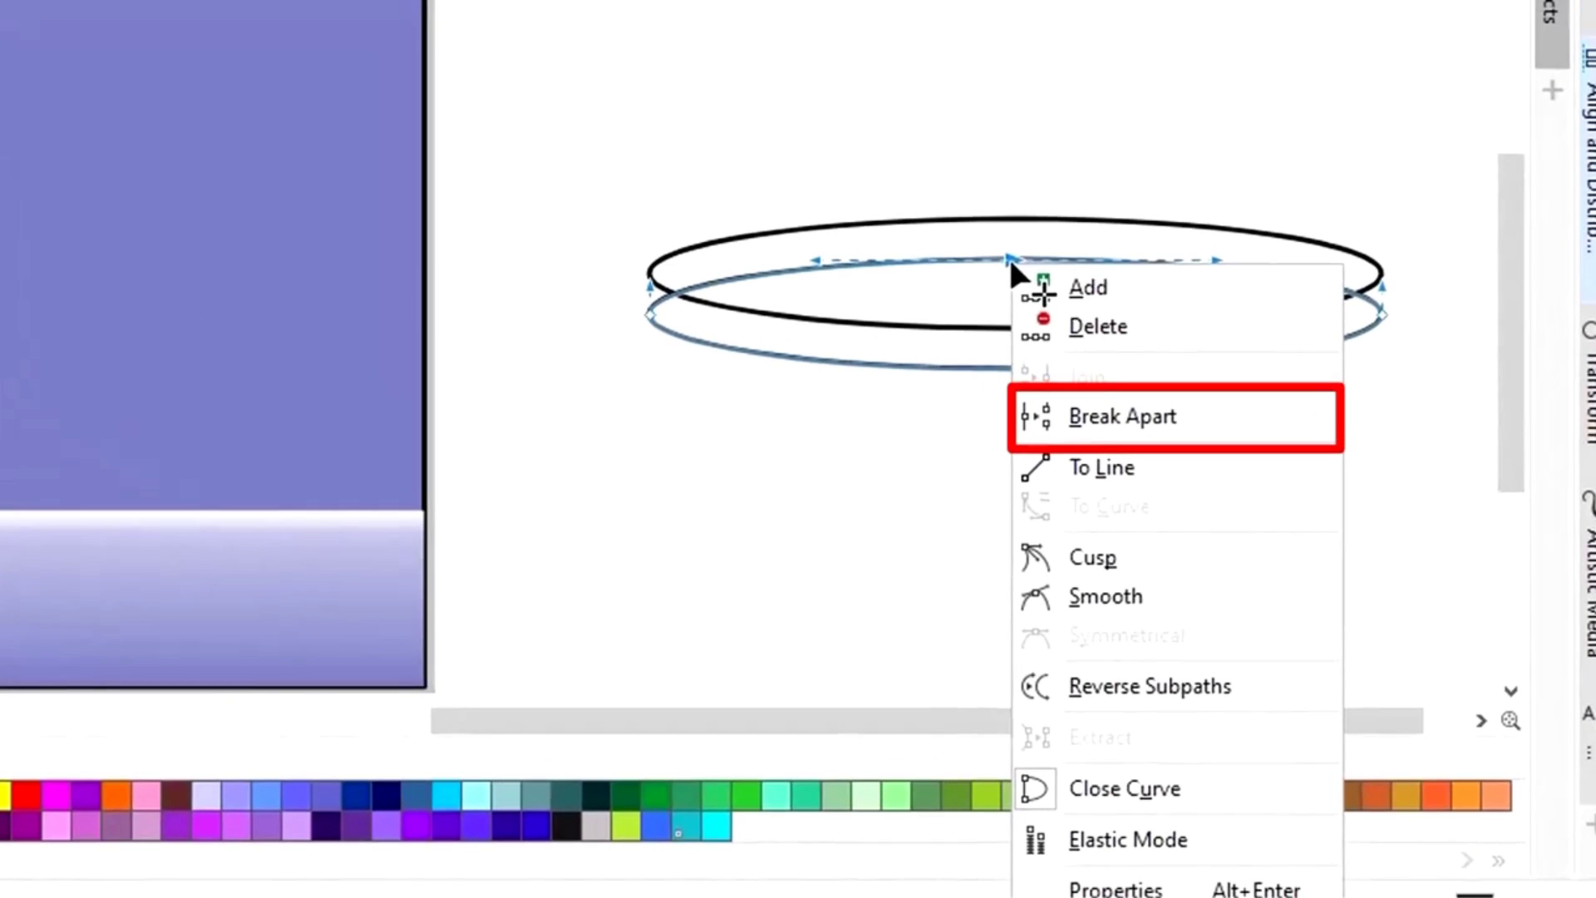
click(1101, 425)
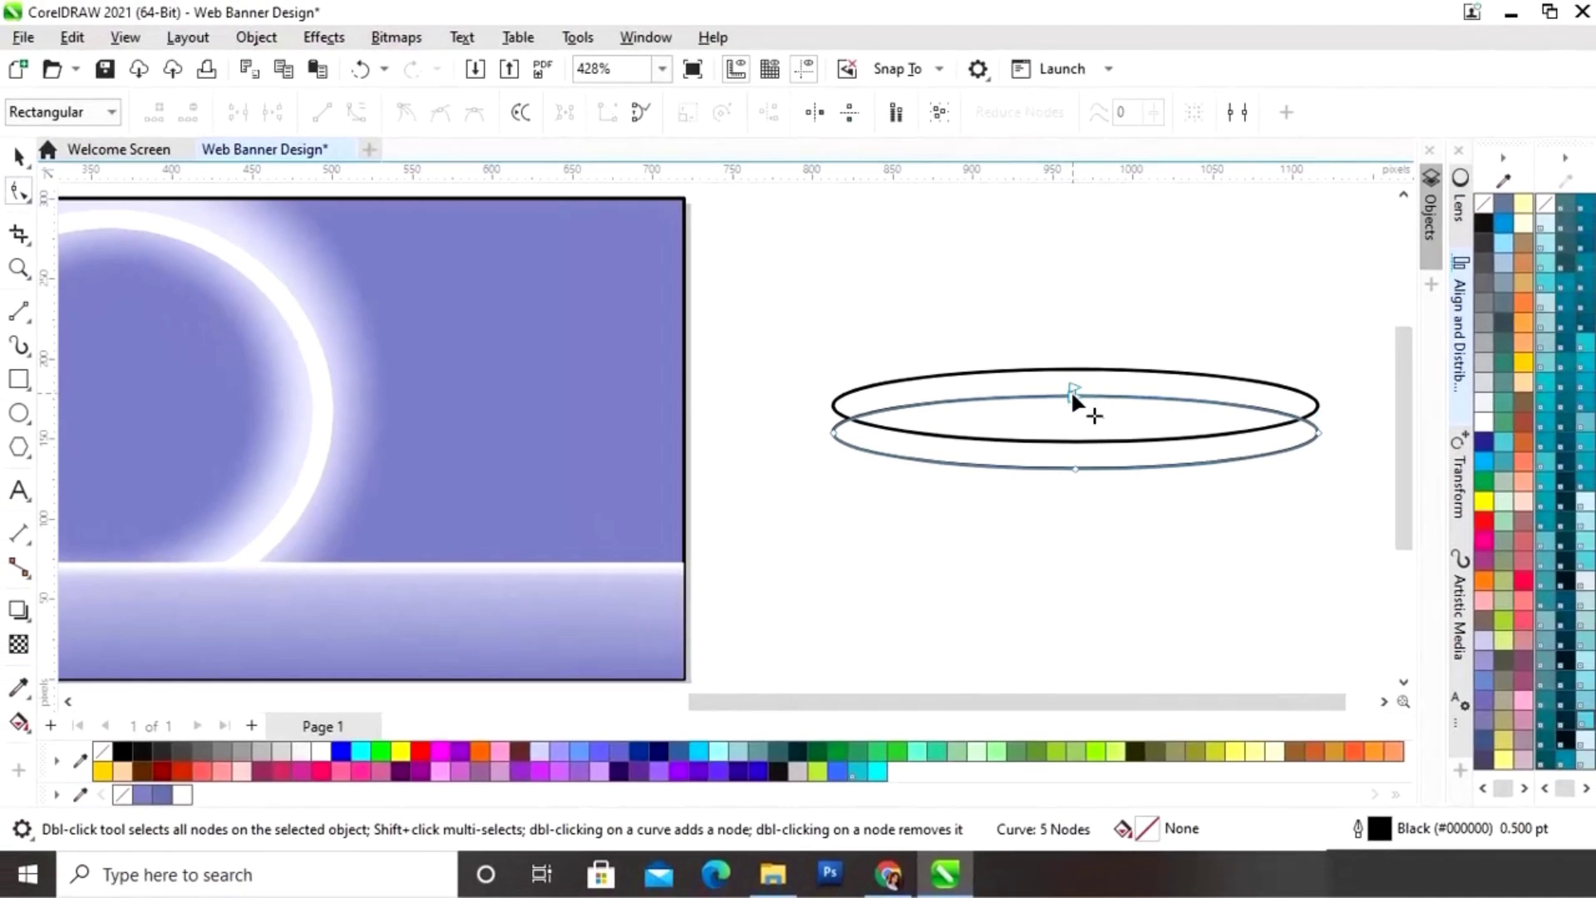
Step: Delete the two separated top nodes of the lower ellipse, leaving only its lower arc
drag(1071, 391, 1147, 405)
key(Delete)
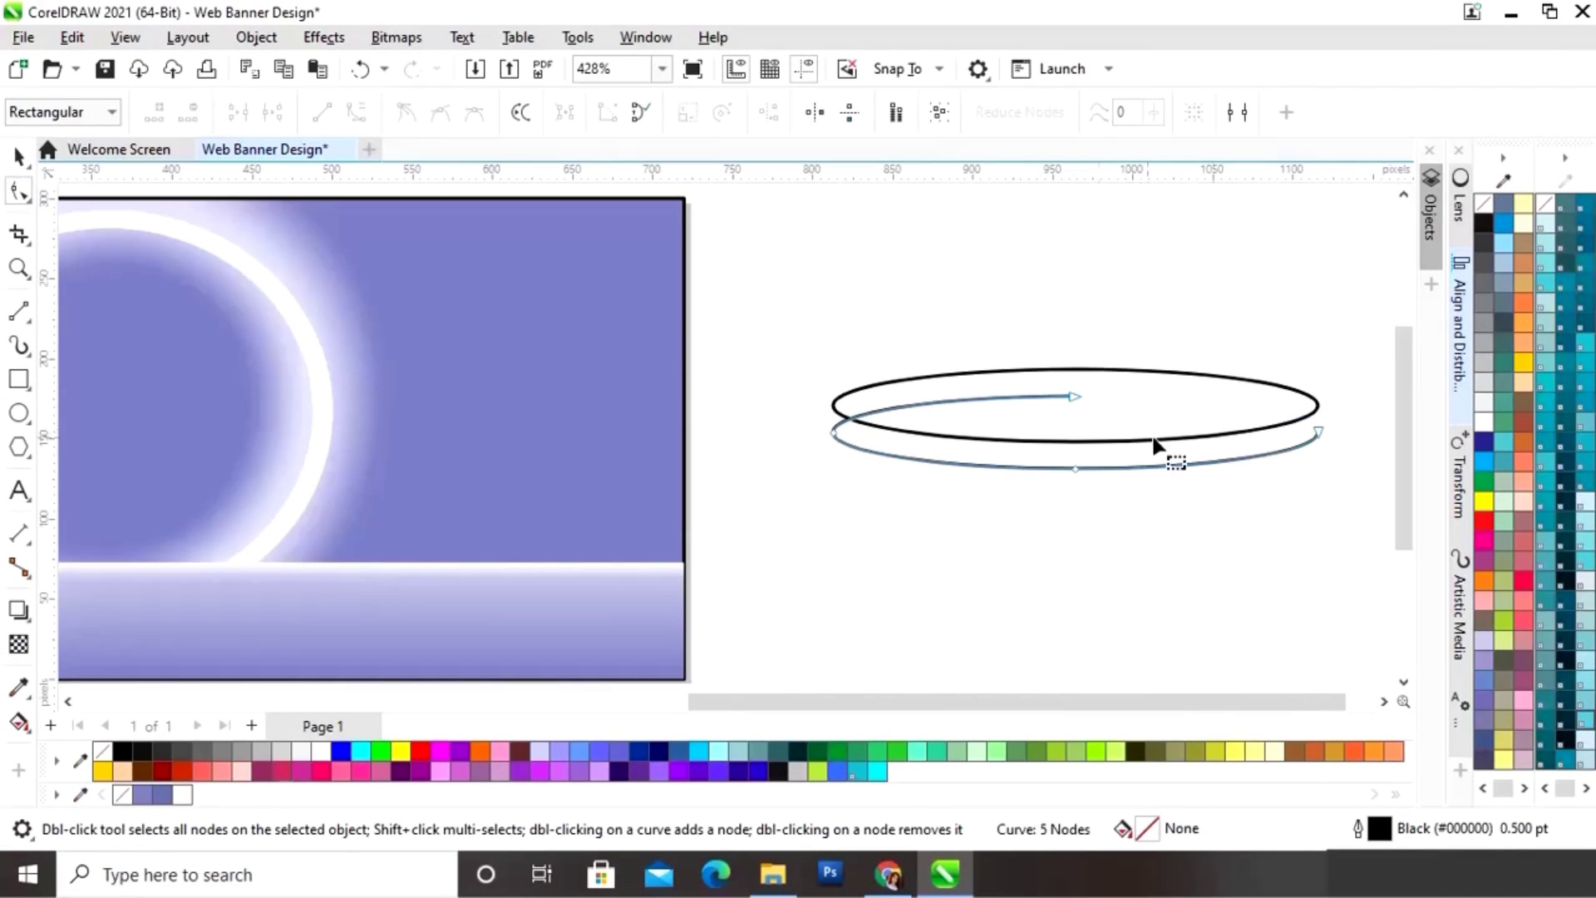
click(1071, 398)
key(Delete)
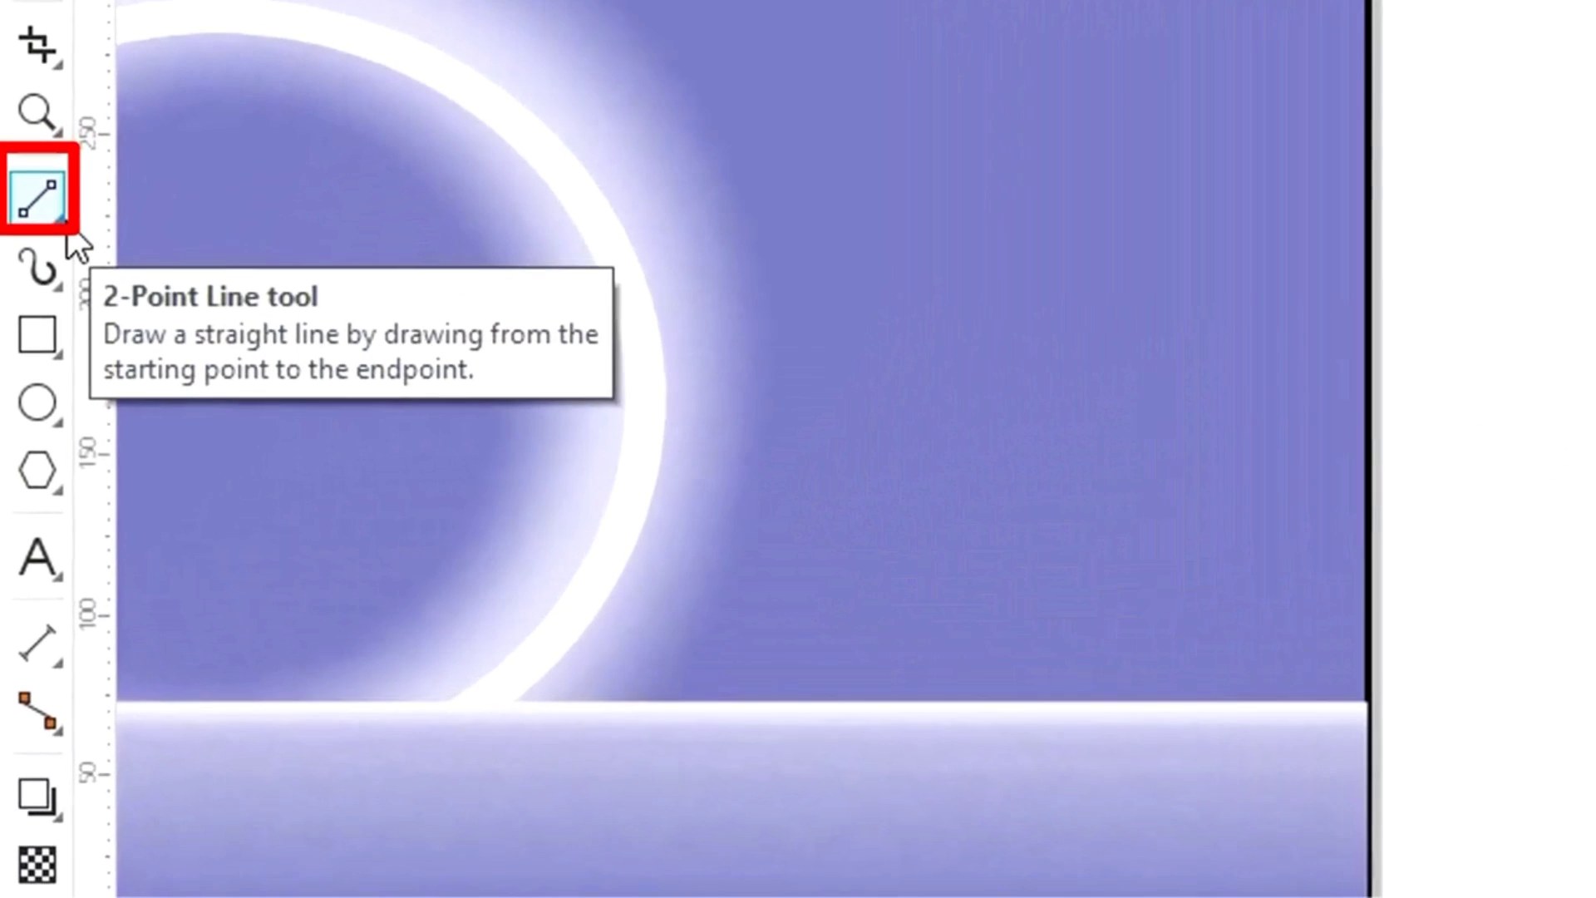
Step: Close the lower arc with the Pen tool, running straight segments through the upper ellipse's left and right extremes
click(30, 321)
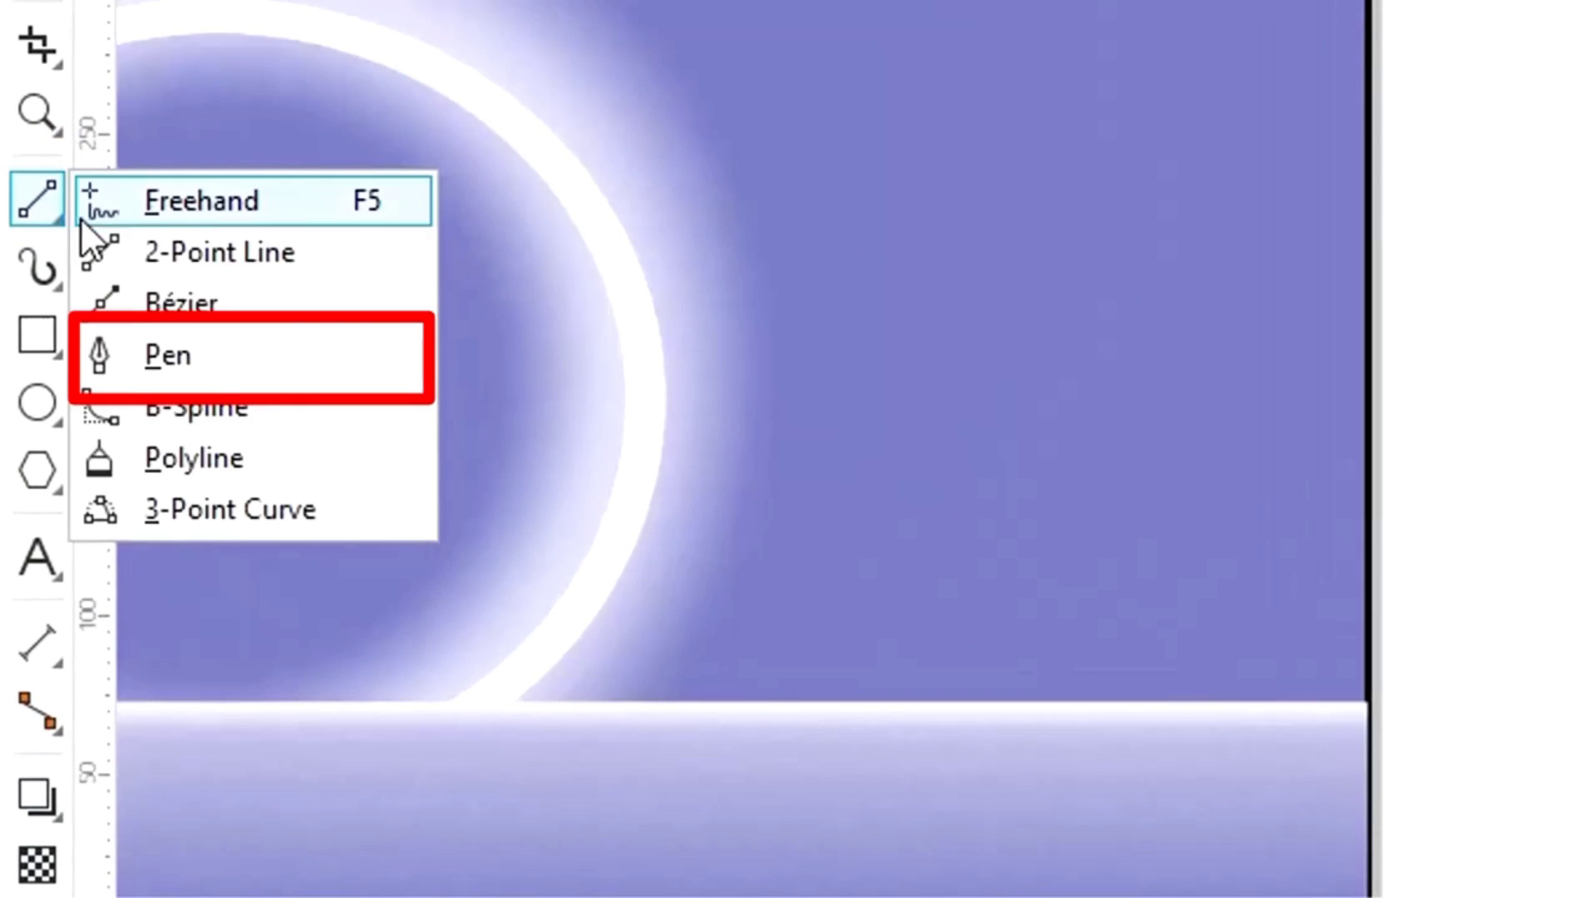
click(199, 367)
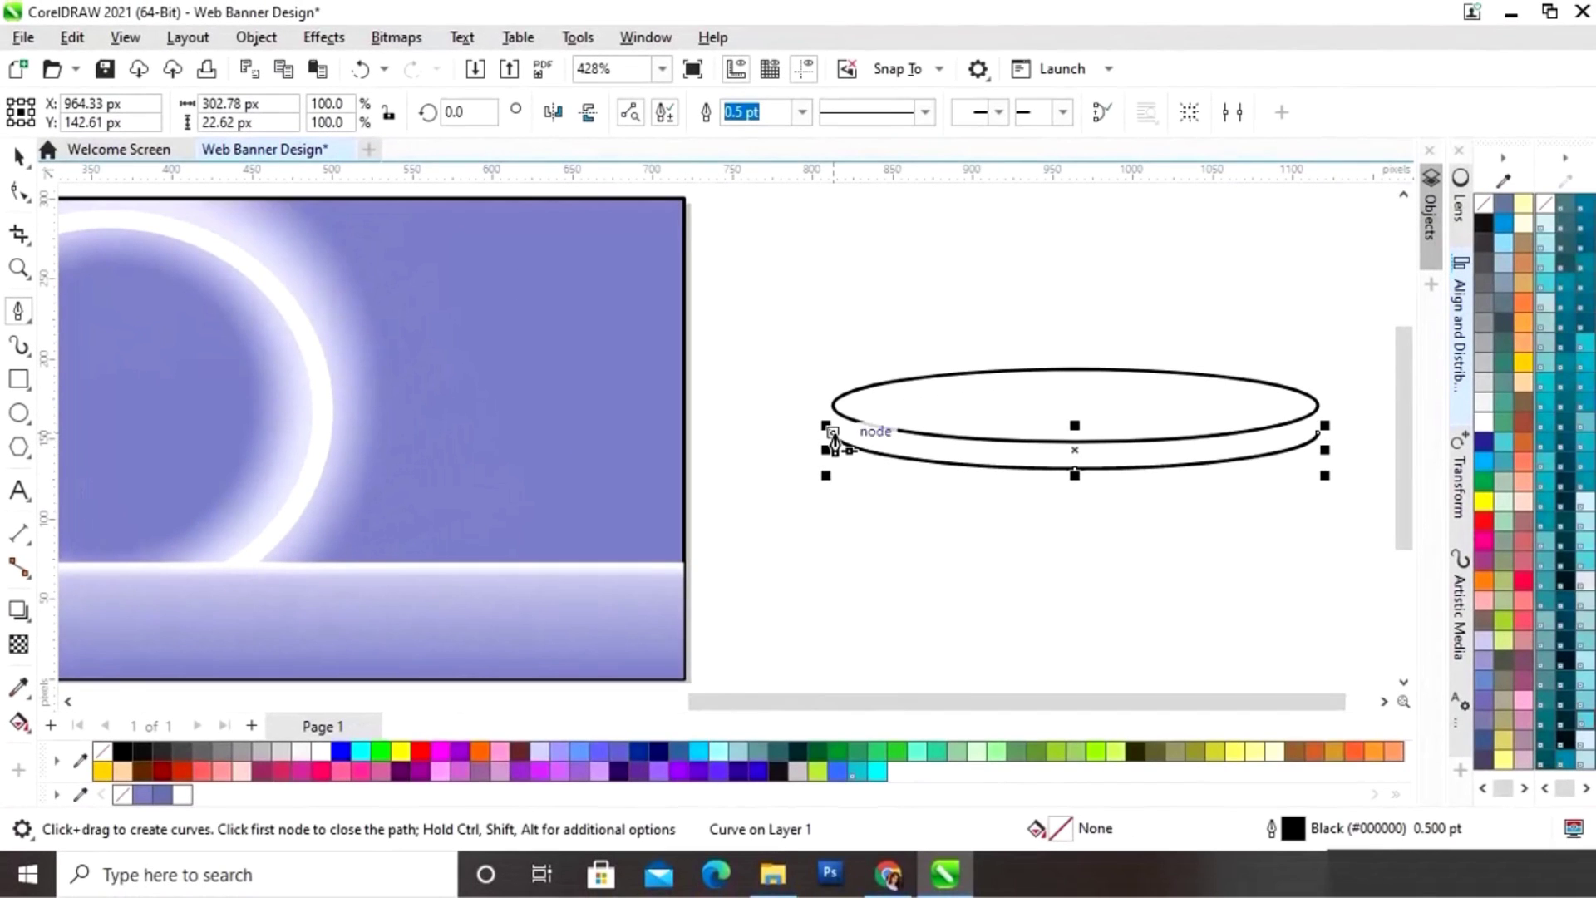
drag(834, 434, 835, 413)
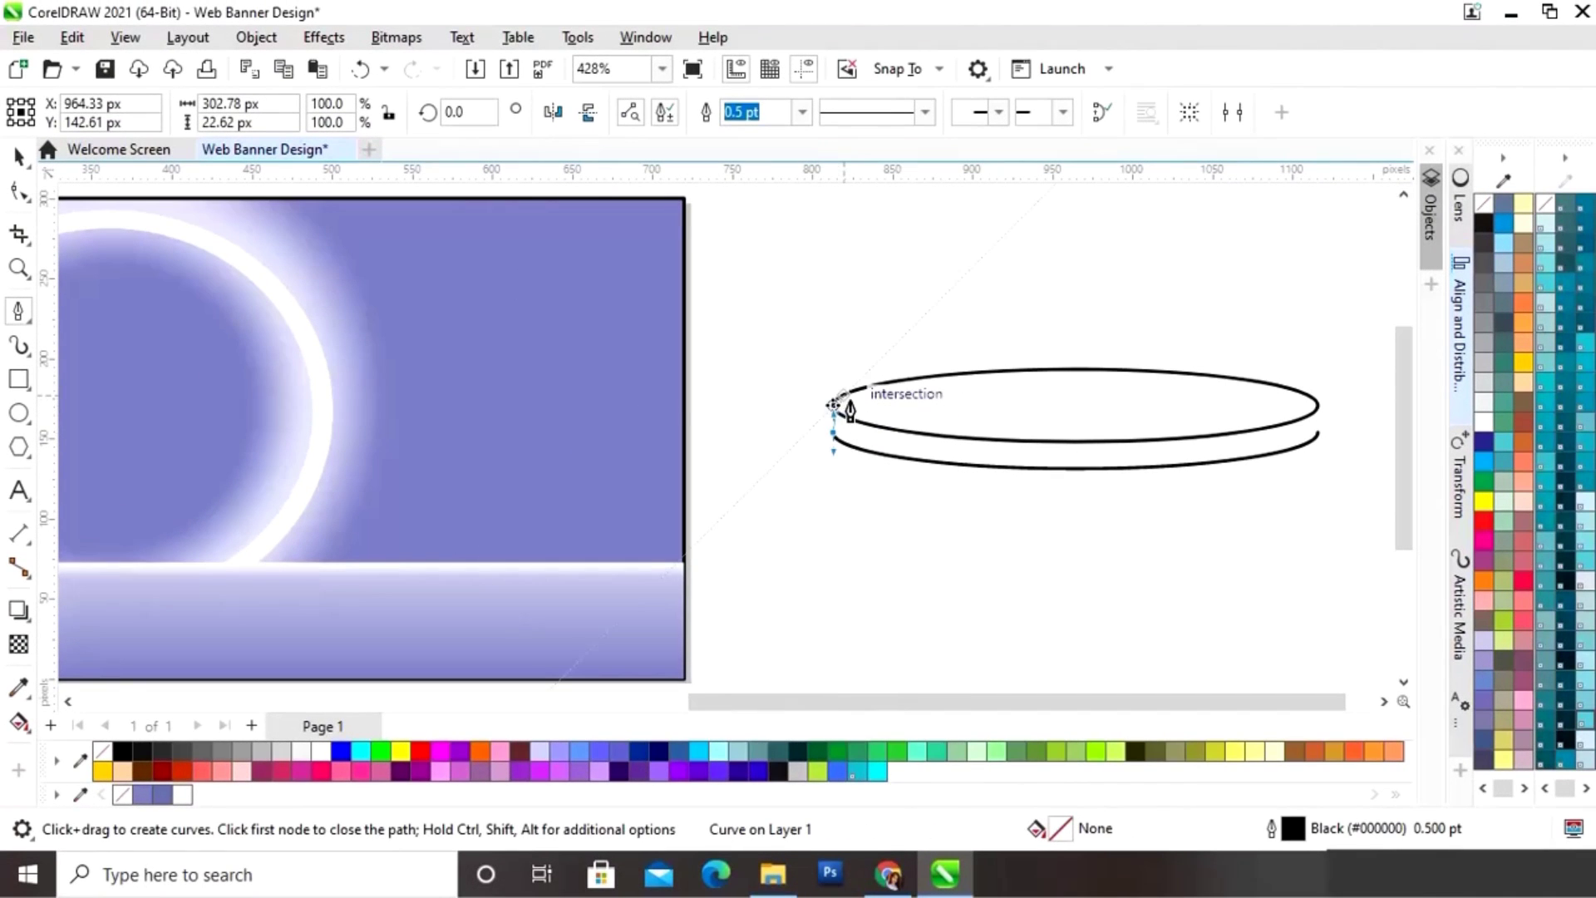
click(834, 405)
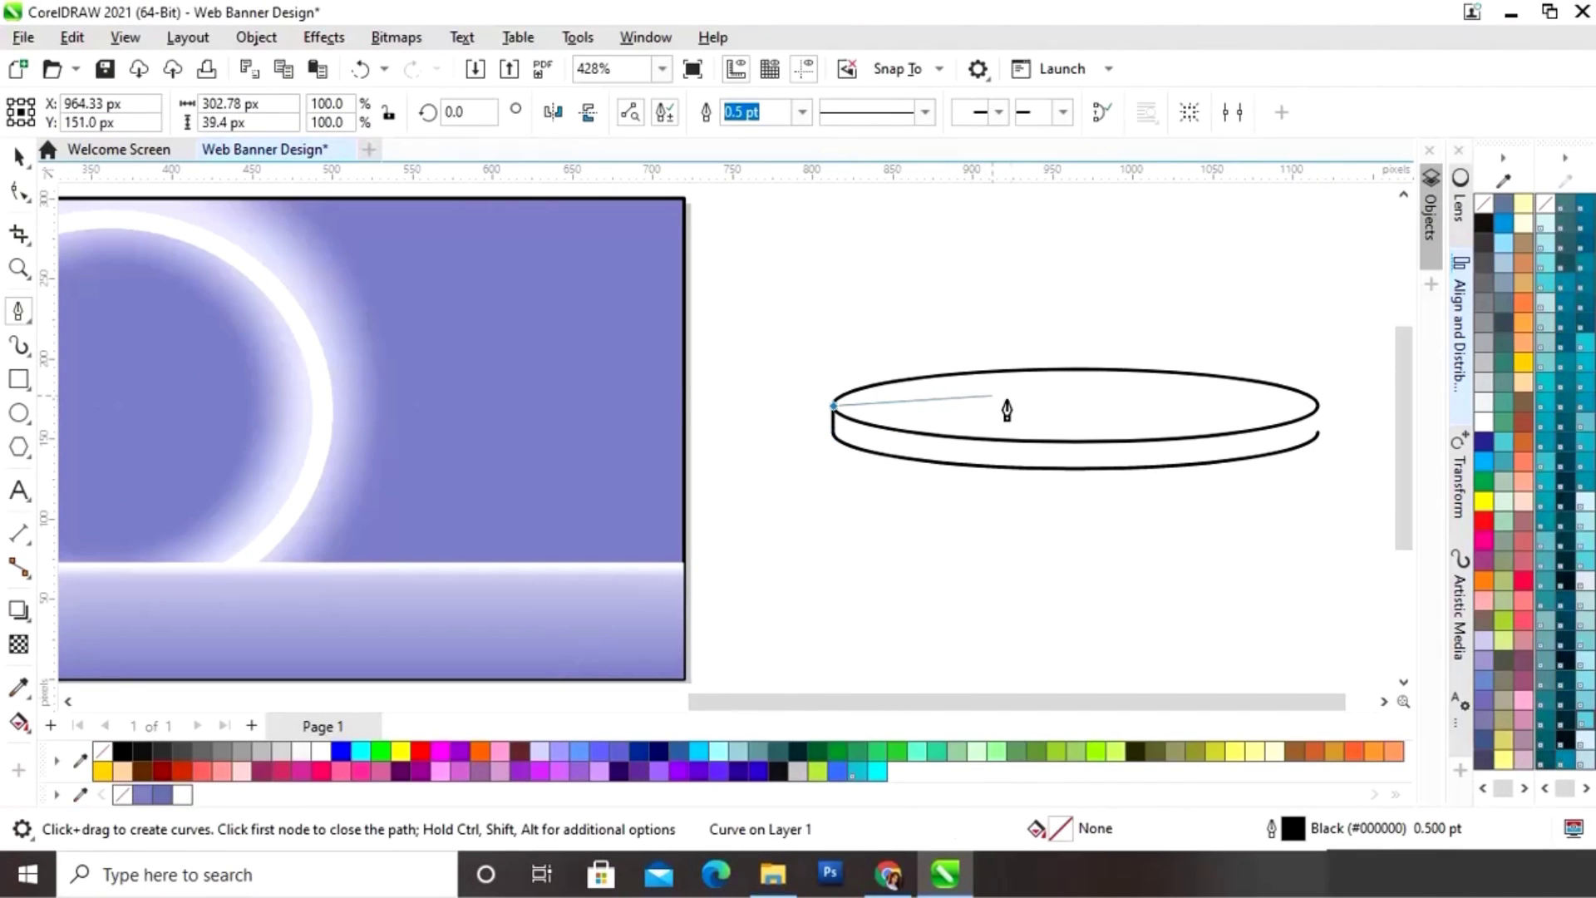
click(1318, 405)
double_click(1318, 433)
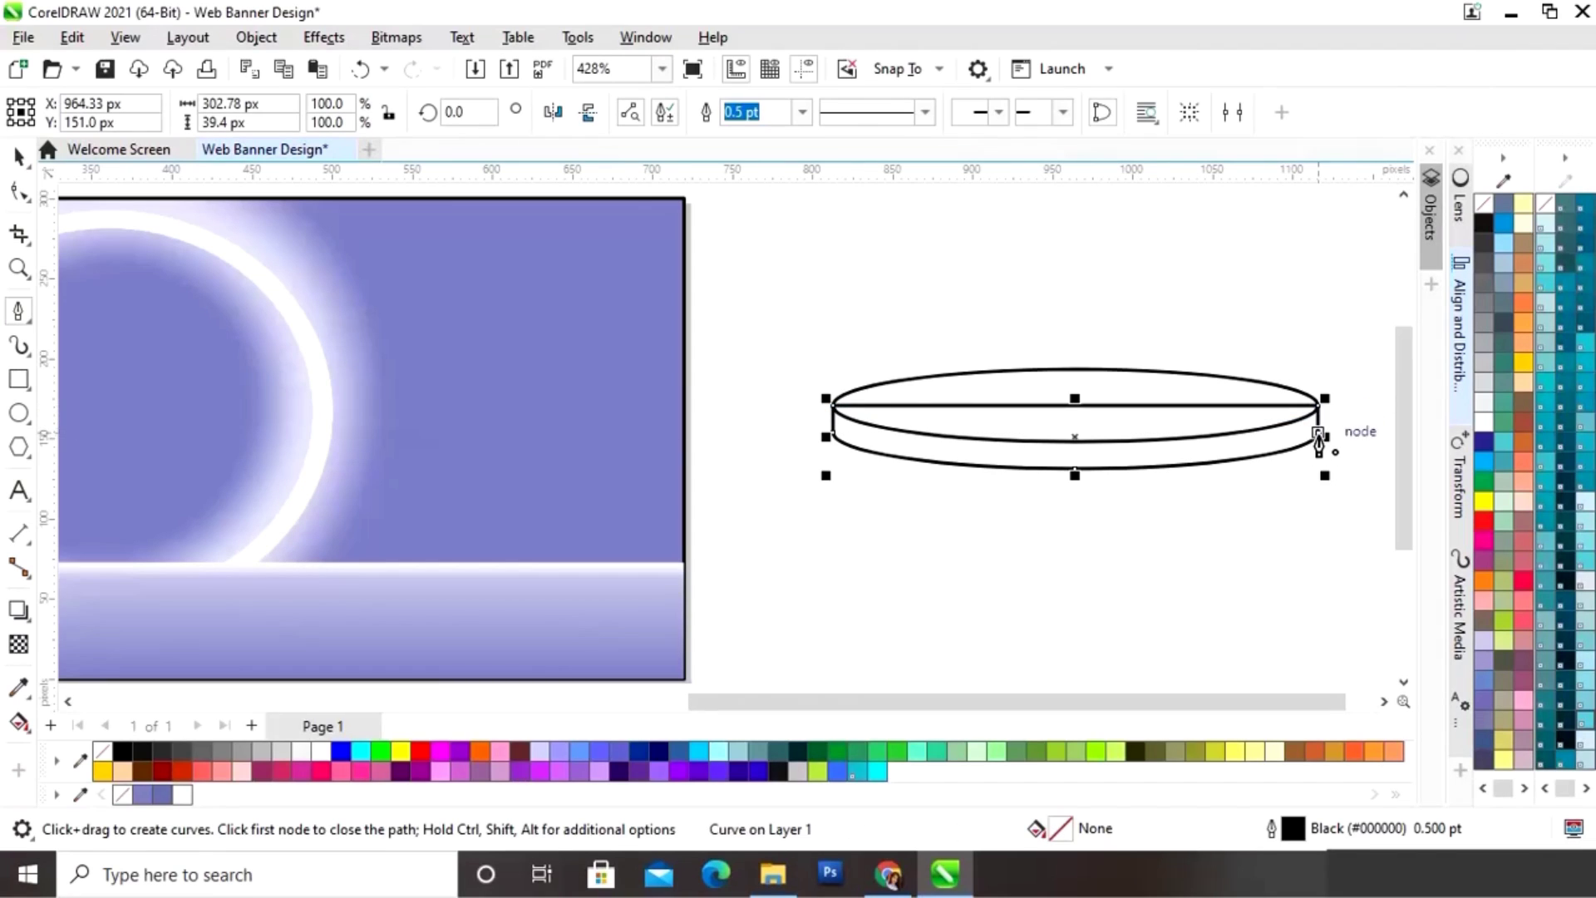
Step: Bring the upper ellipse to the front of the closed lower shape
click(16, 158)
click(1122, 487)
click(1066, 392)
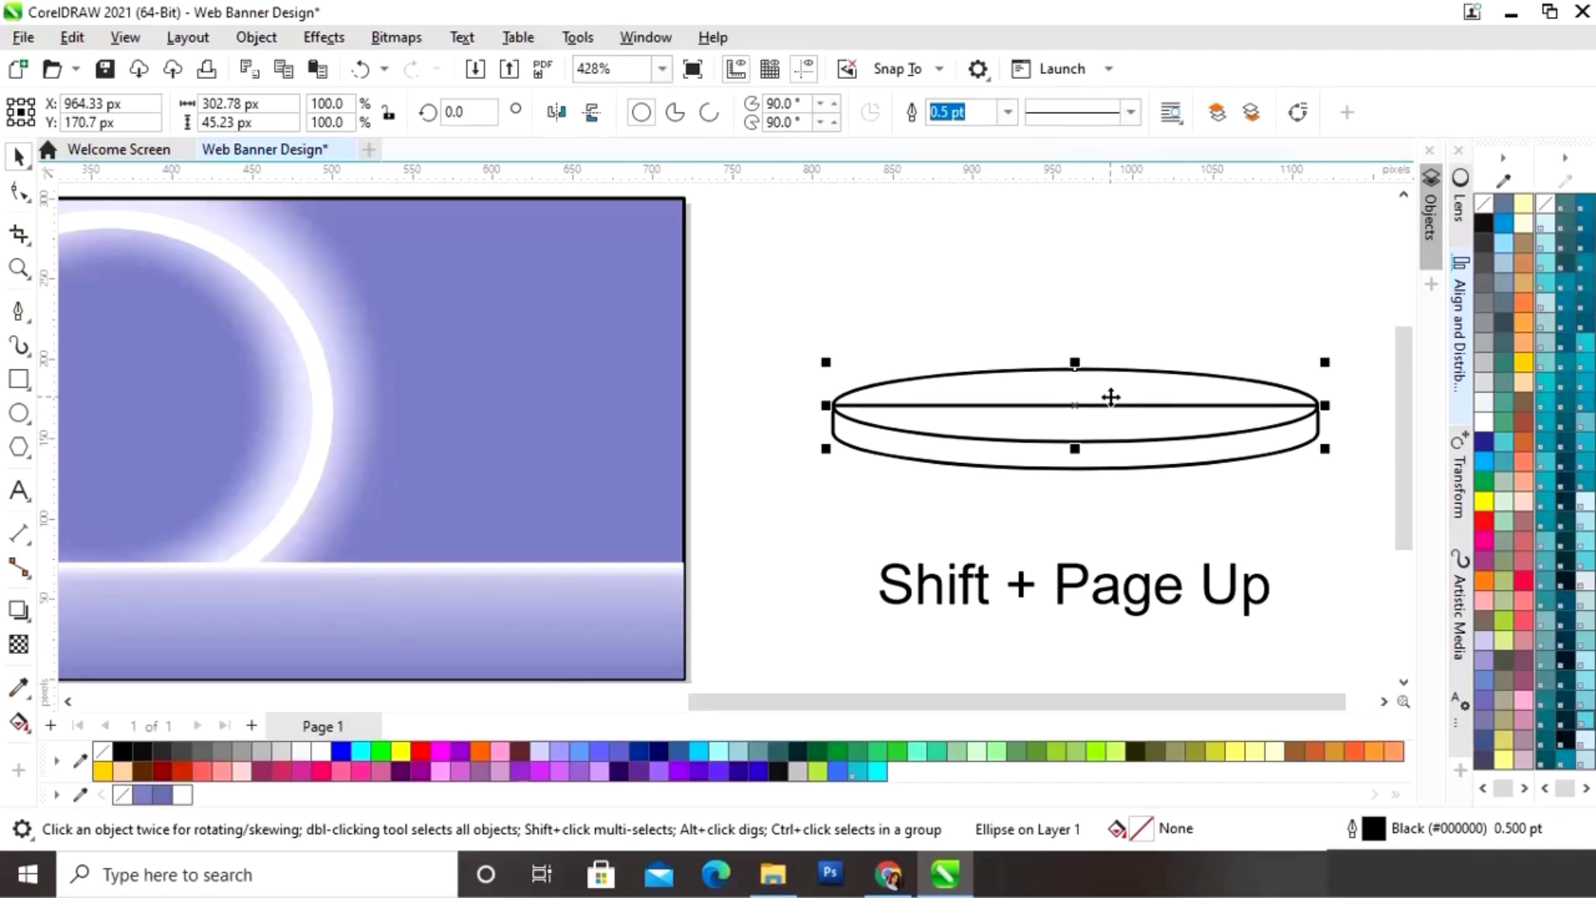
click(1090, 511)
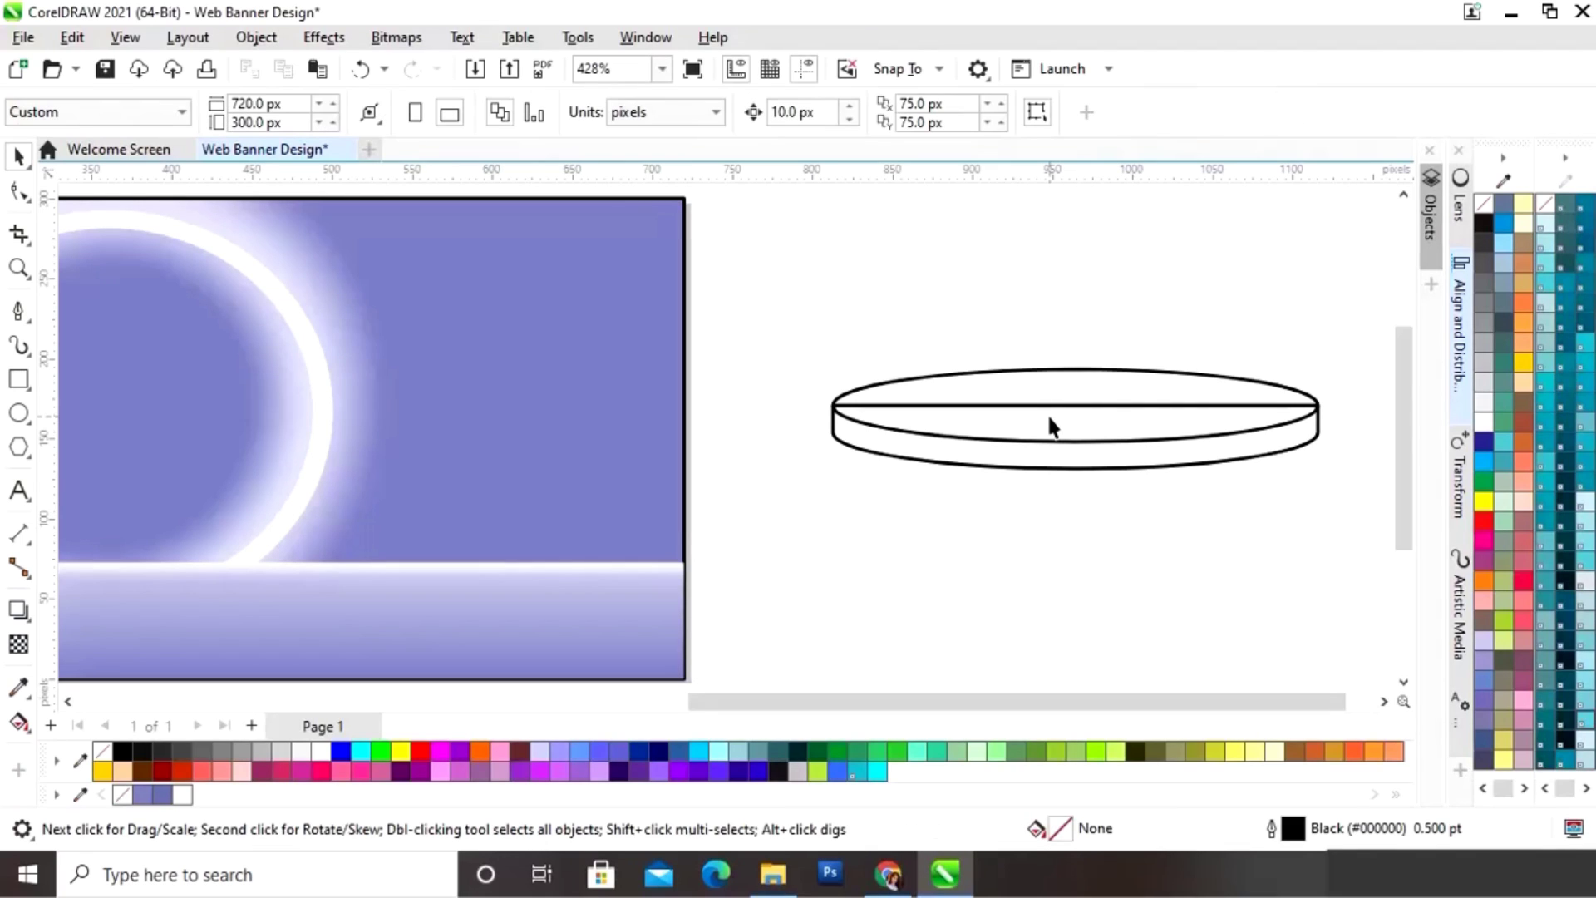
Step: Fill the closed lower shape with #6874AC and apply a vertical linear fountain fill to the upper ellipse
click(1043, 461)
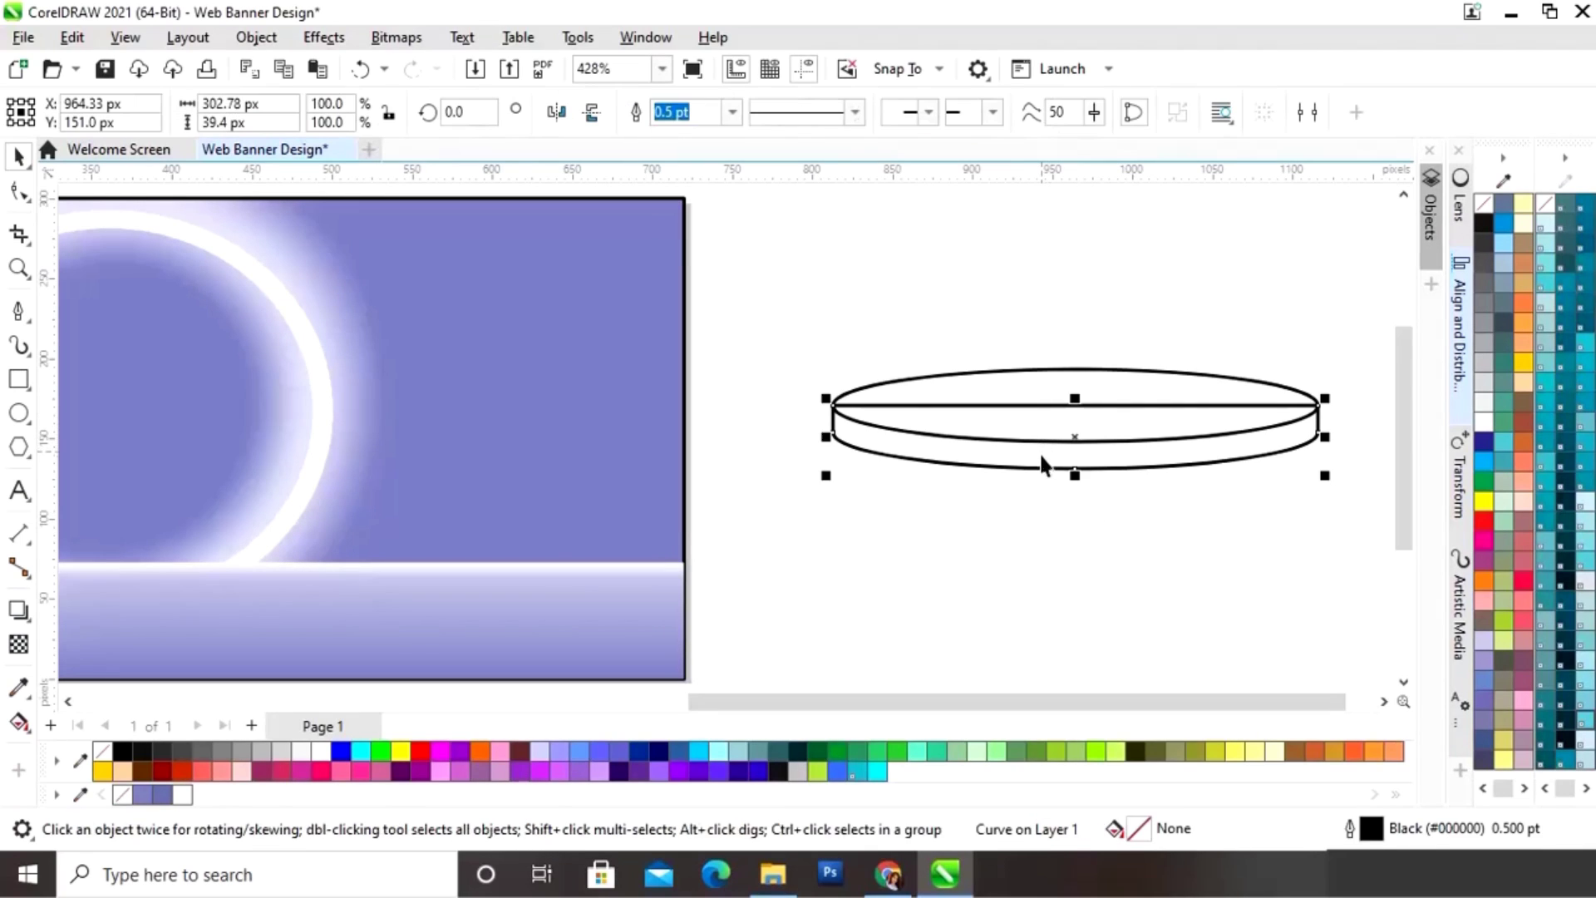
click(163, 795)
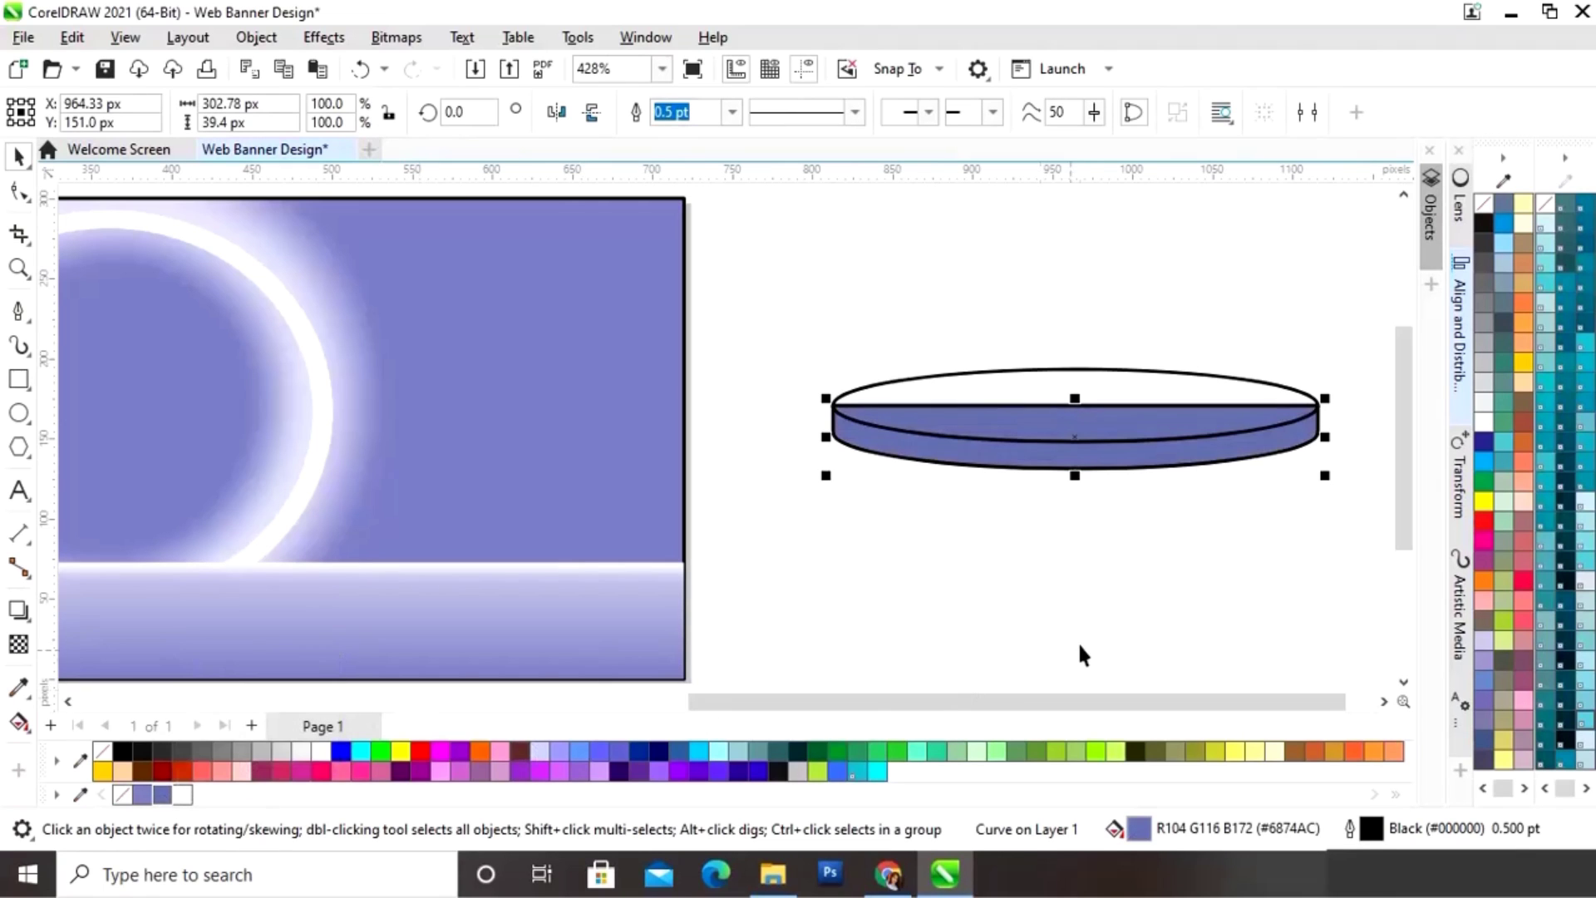
click(1031, 395)
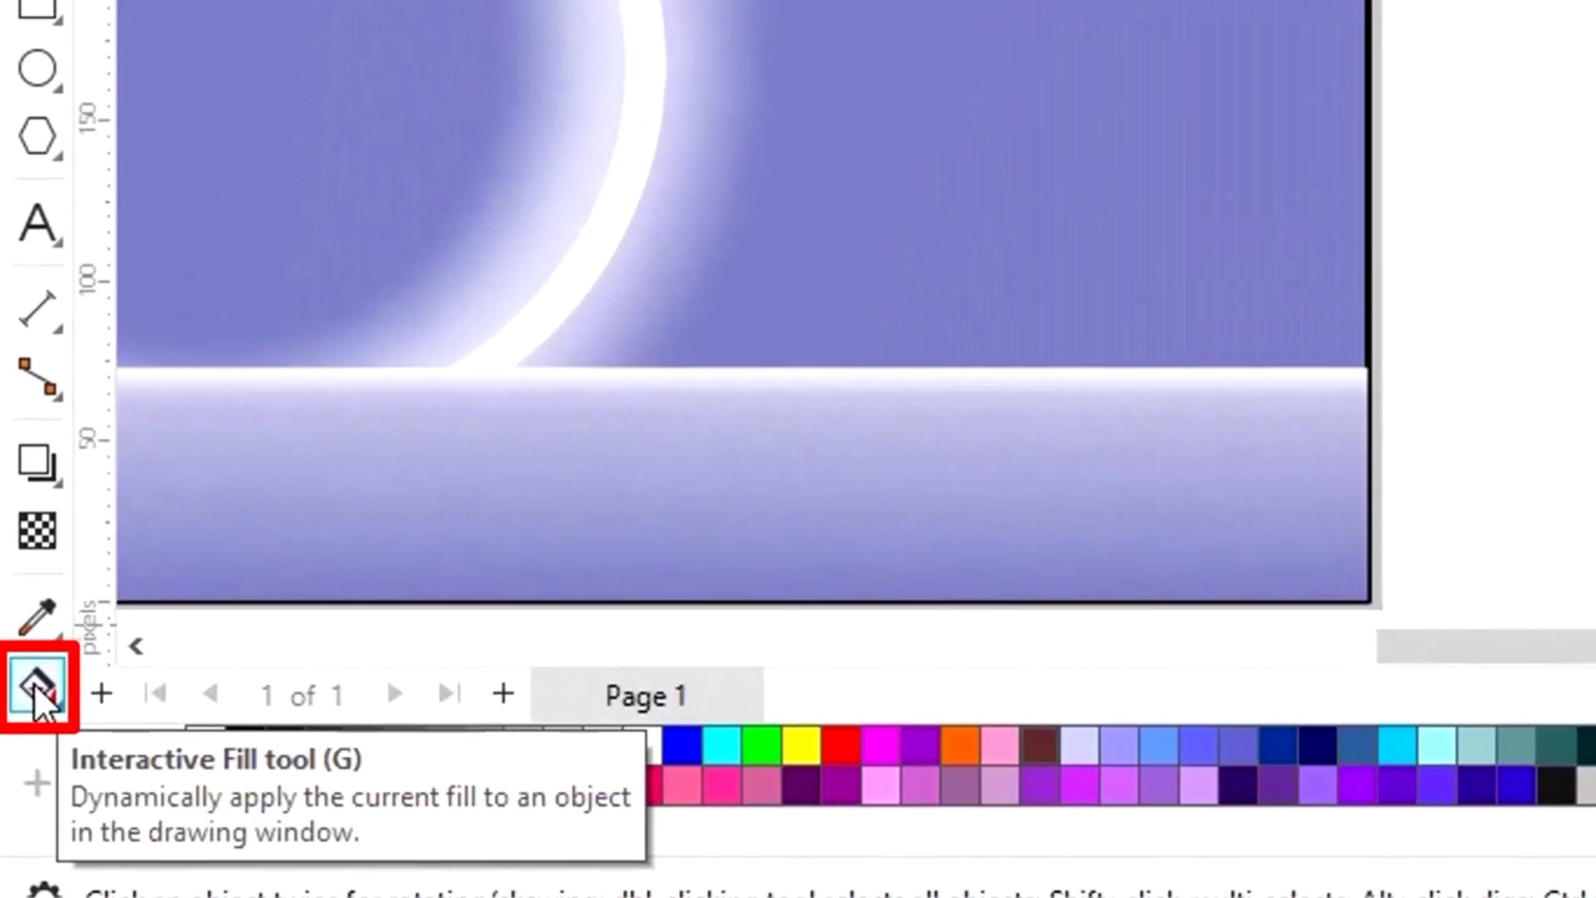
click(35, 688)
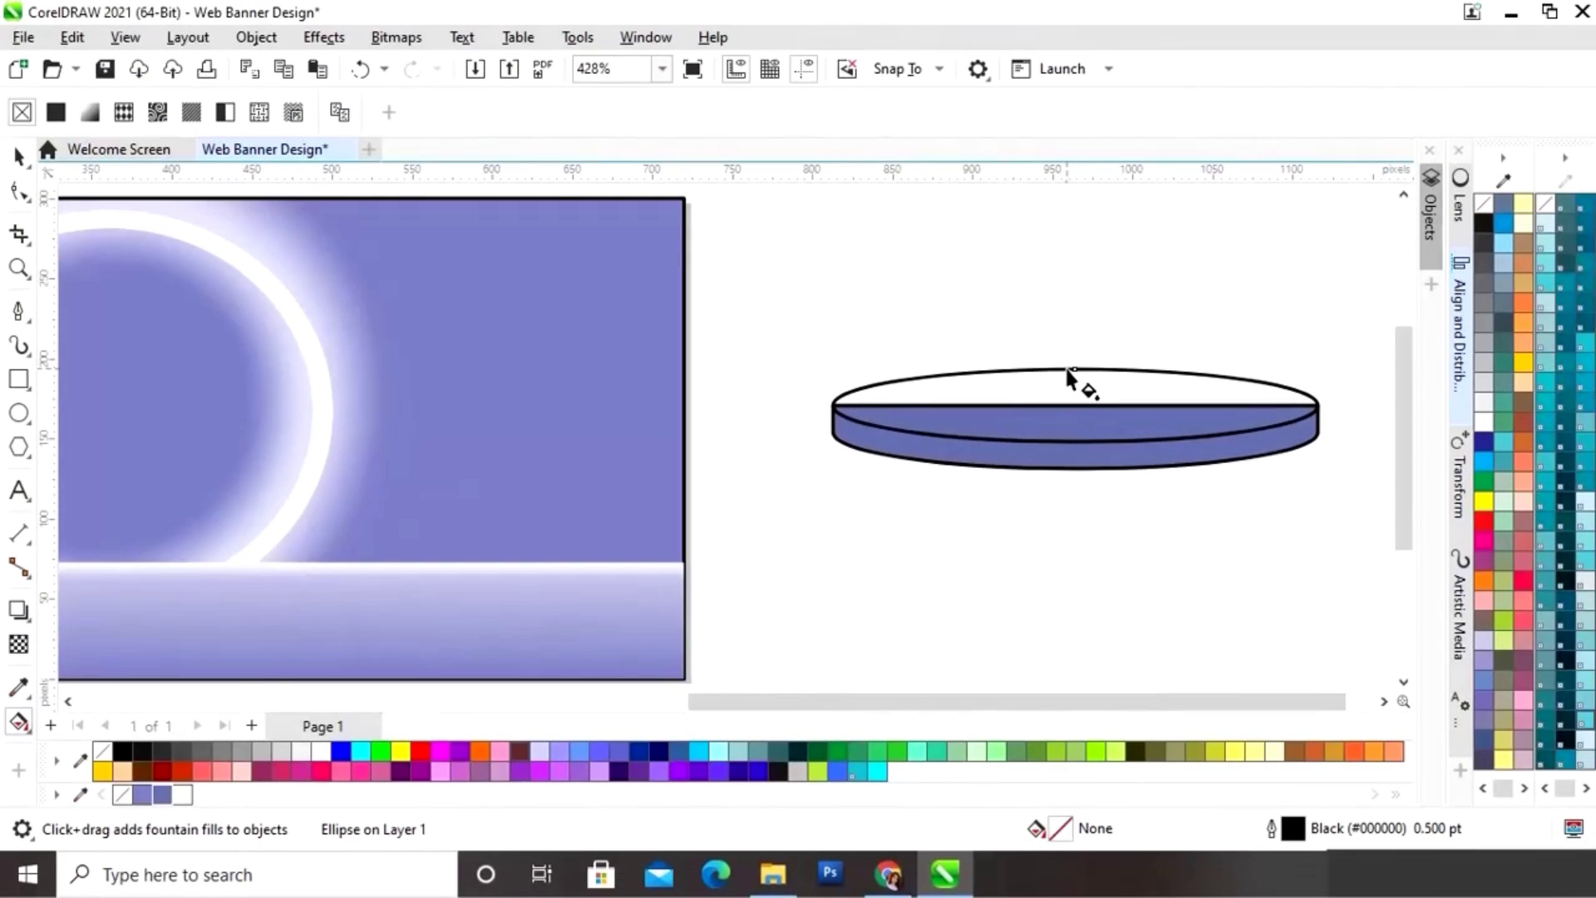
drag(1069, 368, 1074, 437)
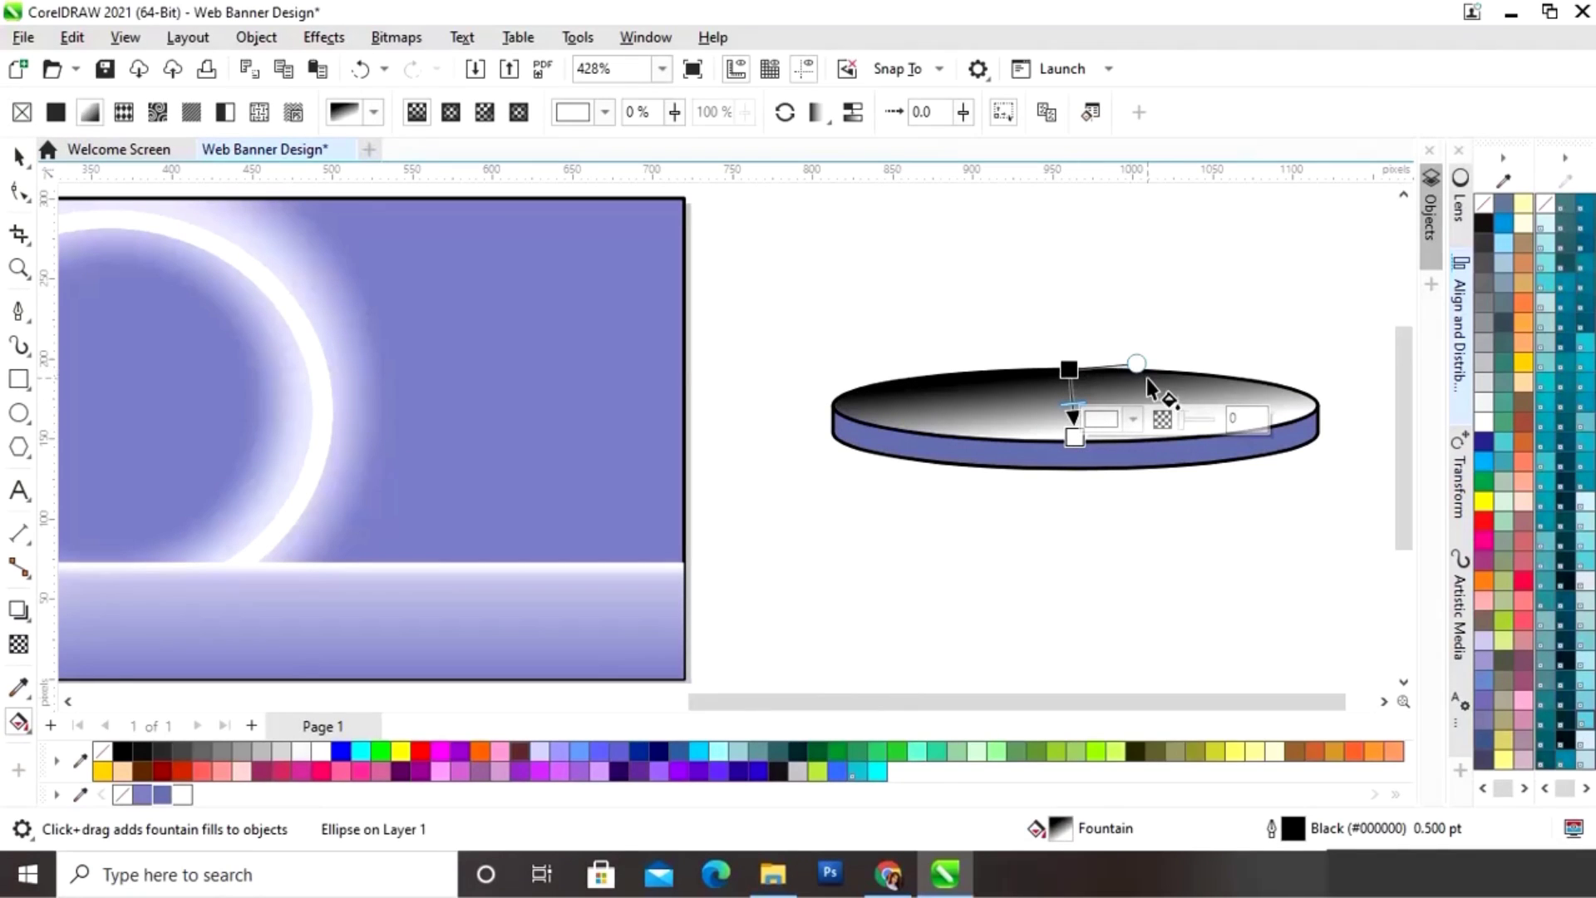
drag(1140, 365, 1148, 369)
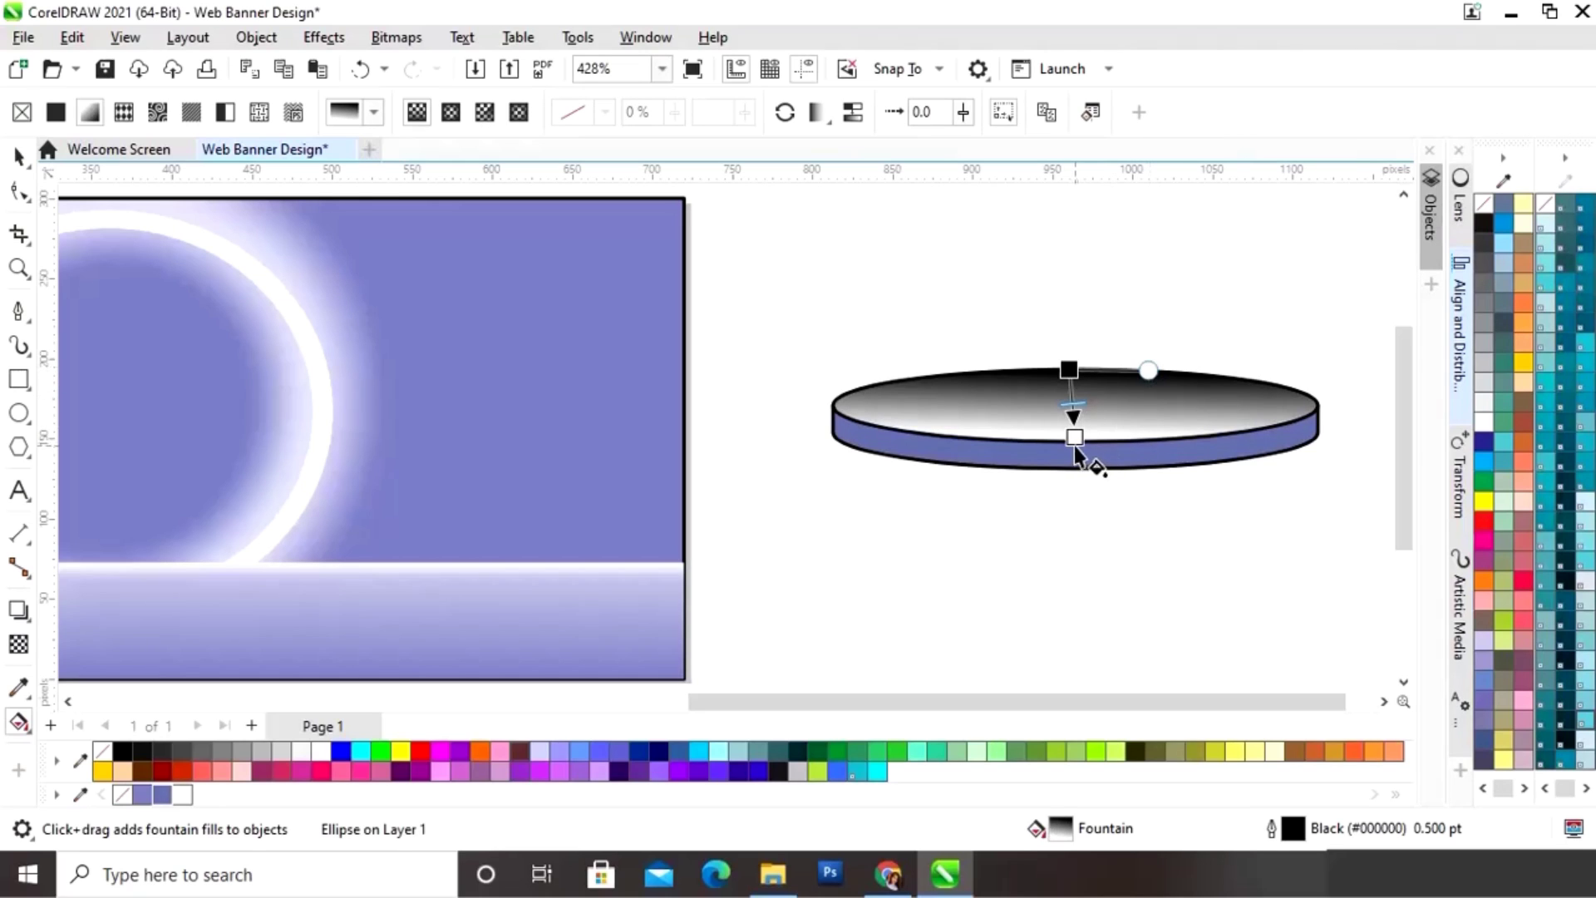
Step: Sample the podium side's #6874AC blue as the start colour of the upper ellipse's fountain fill
click(1069, 369)
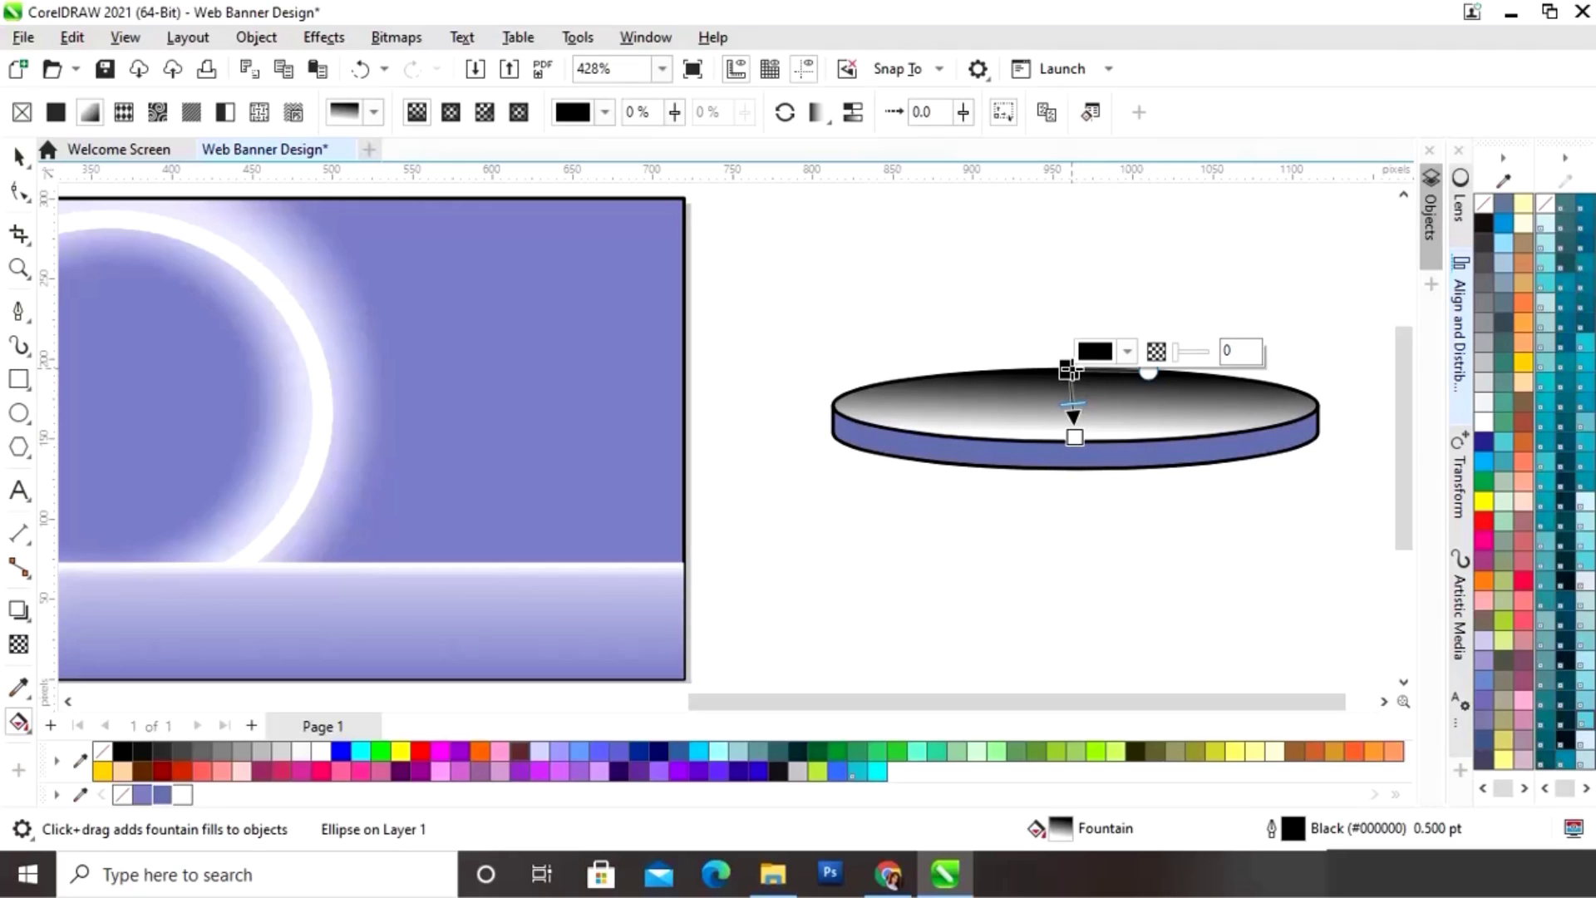
click(1129, 353)
click(1302, 700)
click(1066, 460)
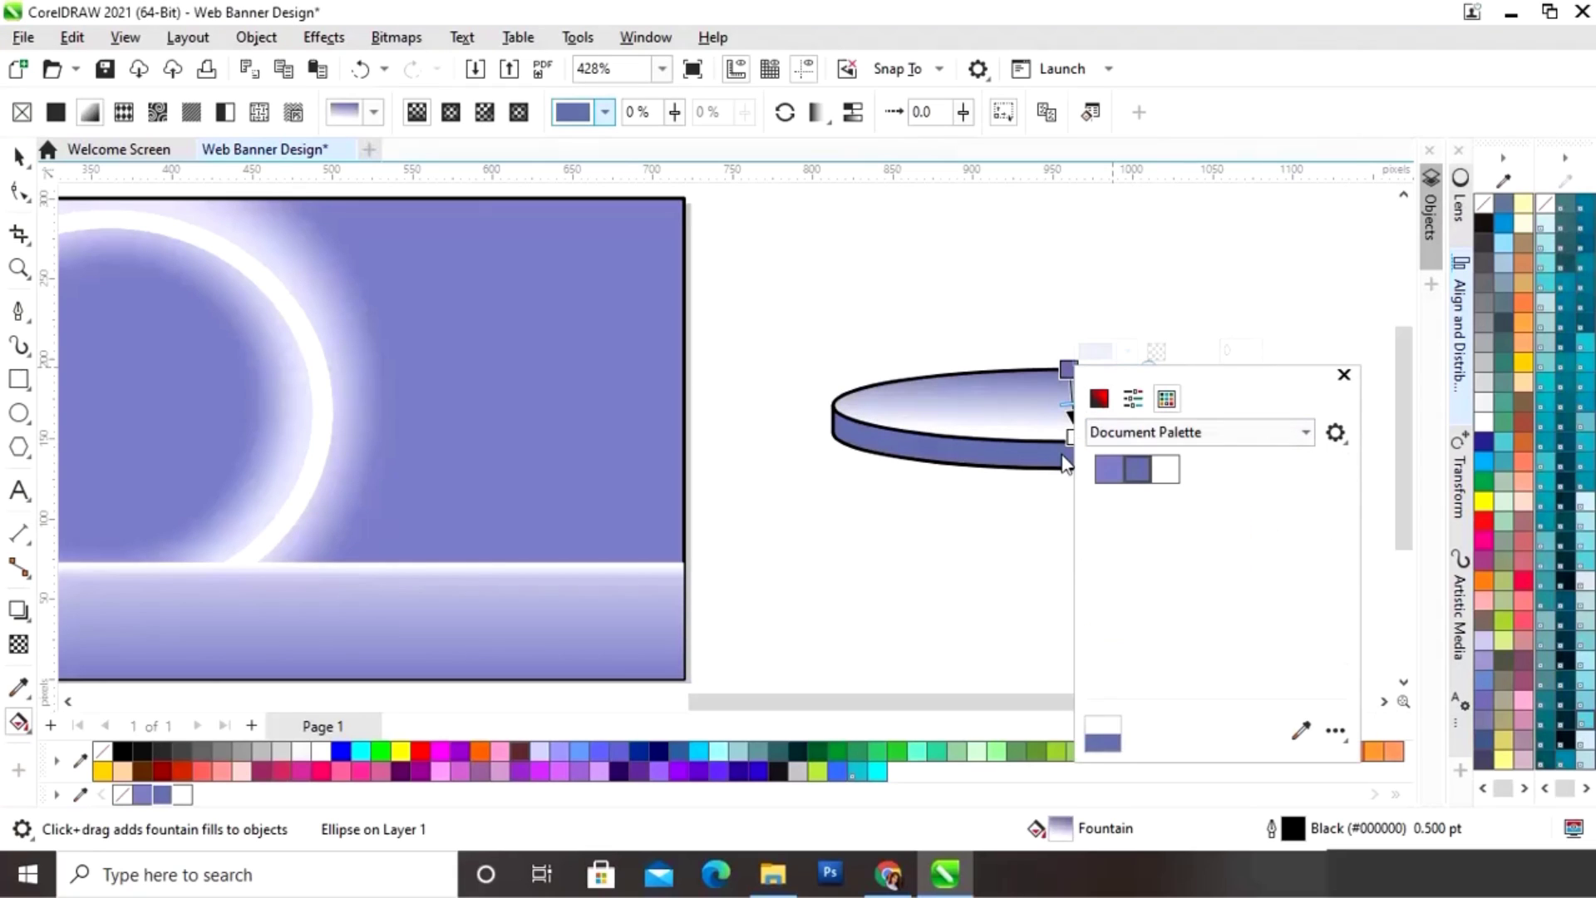
click(1344, 375)
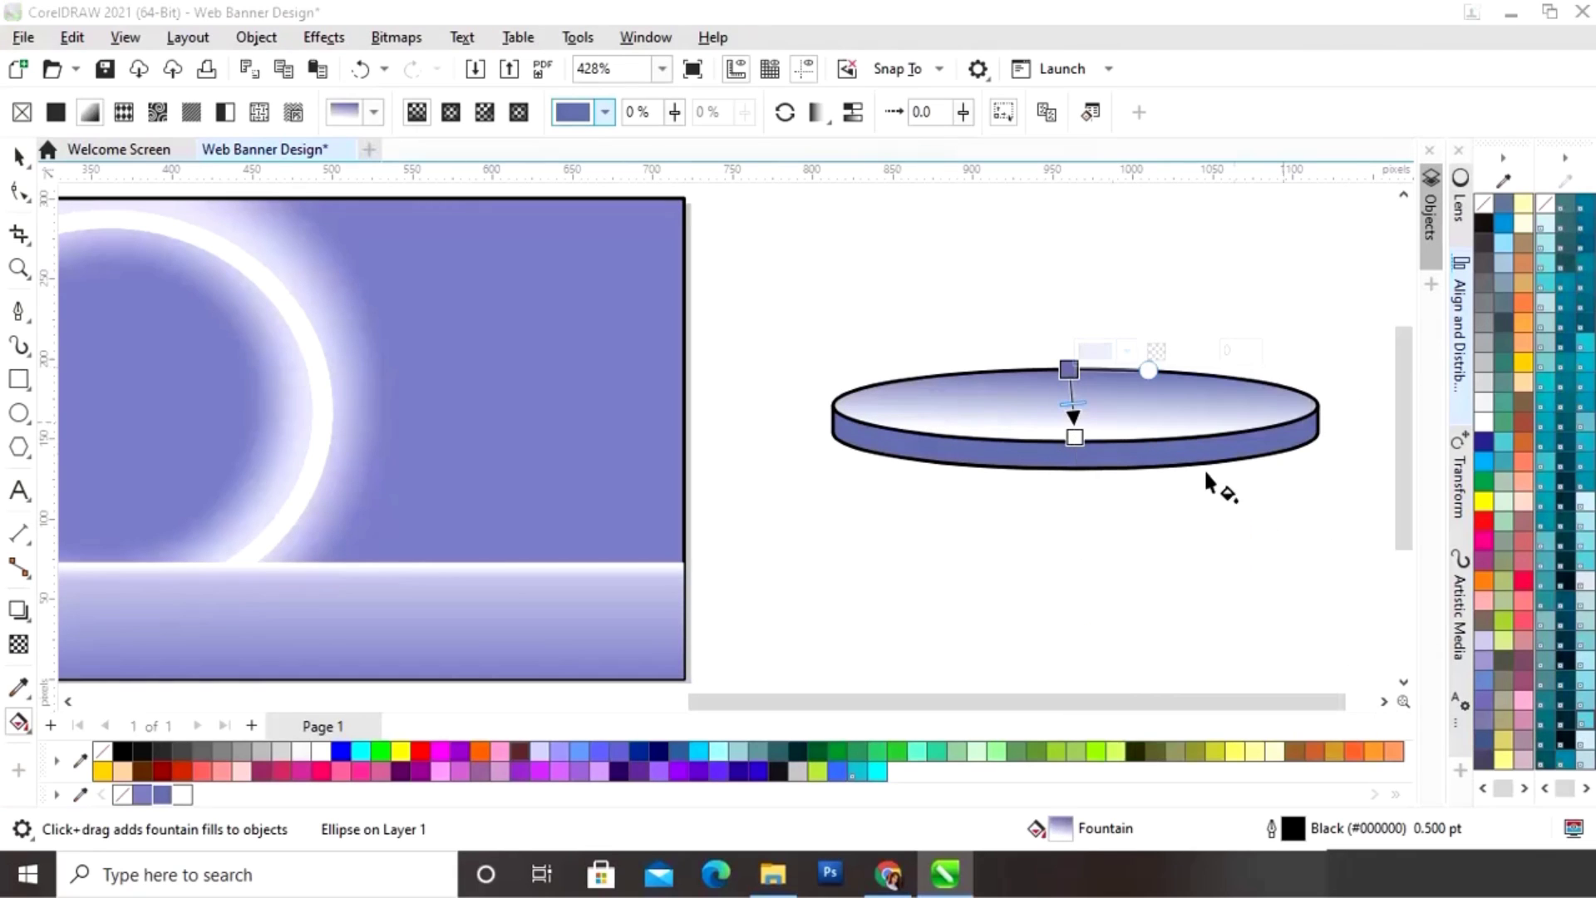
Step: Straighten the ellipse's fountain fill so it runs vertically from its upper edge to just below its lower edge
click(1069, 441)
drag(1068, 441, 1074, 444)
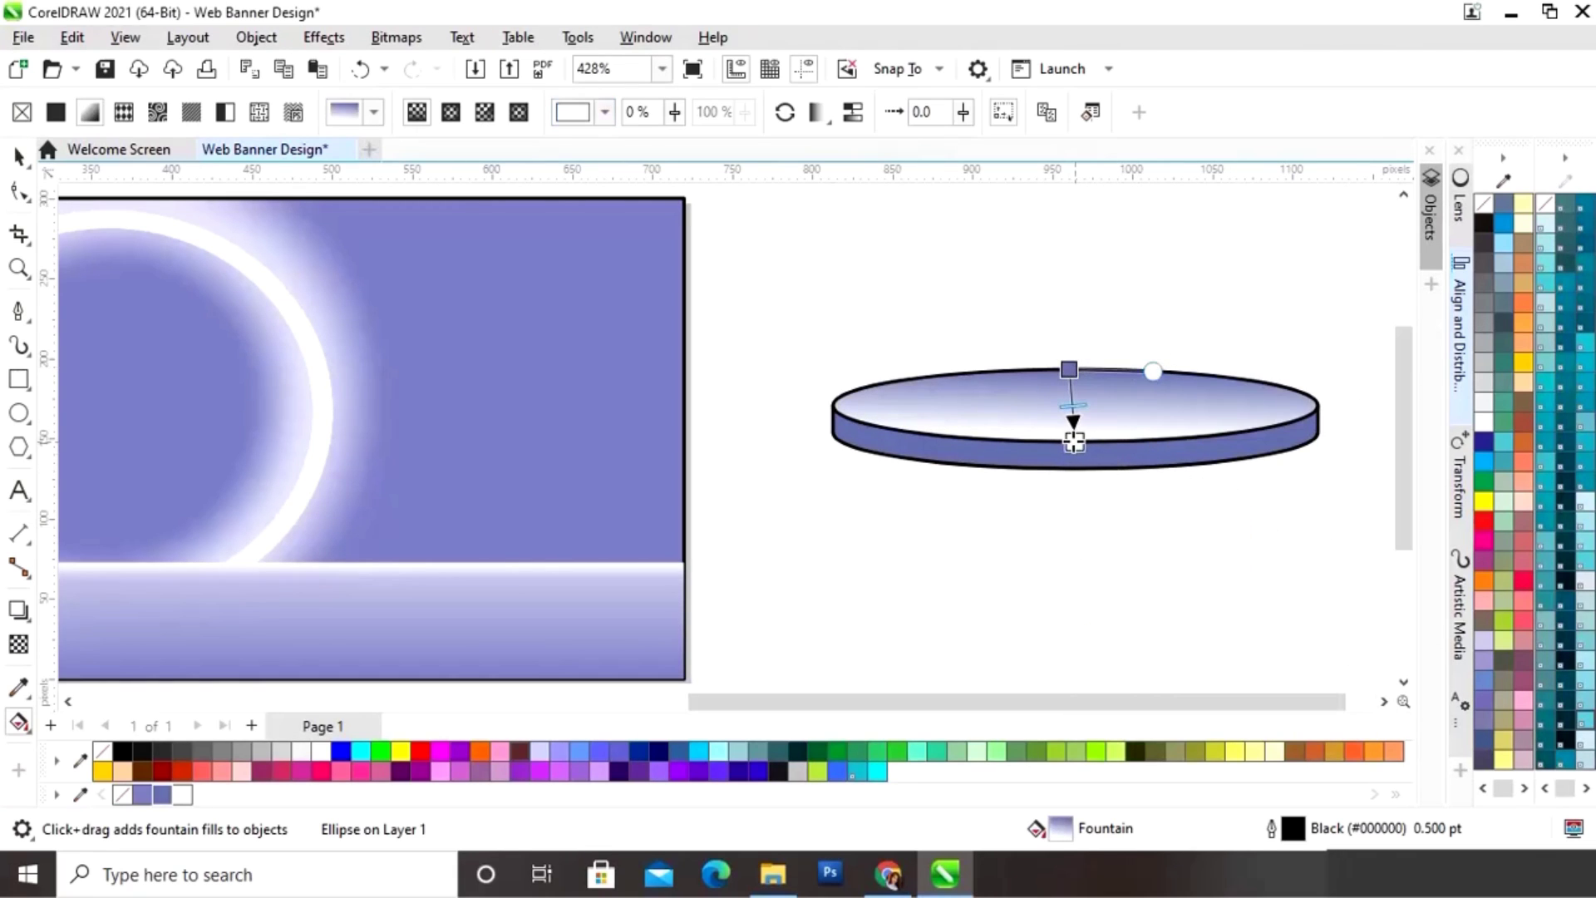
key(F2)
drag(947, 293, 1196, 483)
drag(740, 585, 725, 593)
drag(957, 420, 965, 390)
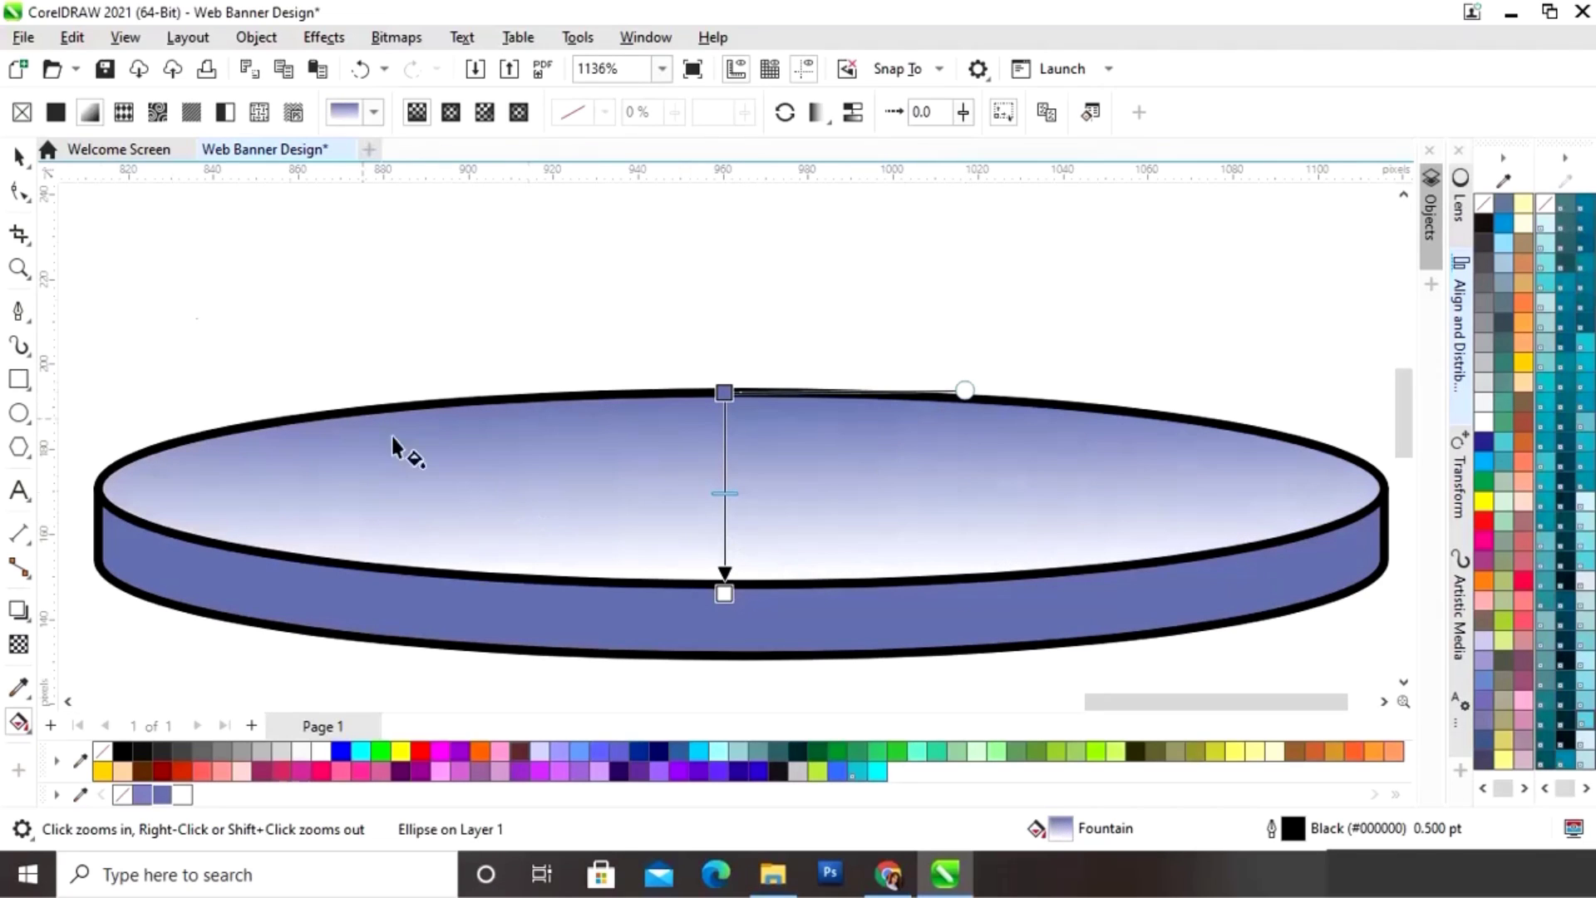
Step: Remove the outlines from the podium's upper ellipse and side shape together
click(17, 156)
key(F4)
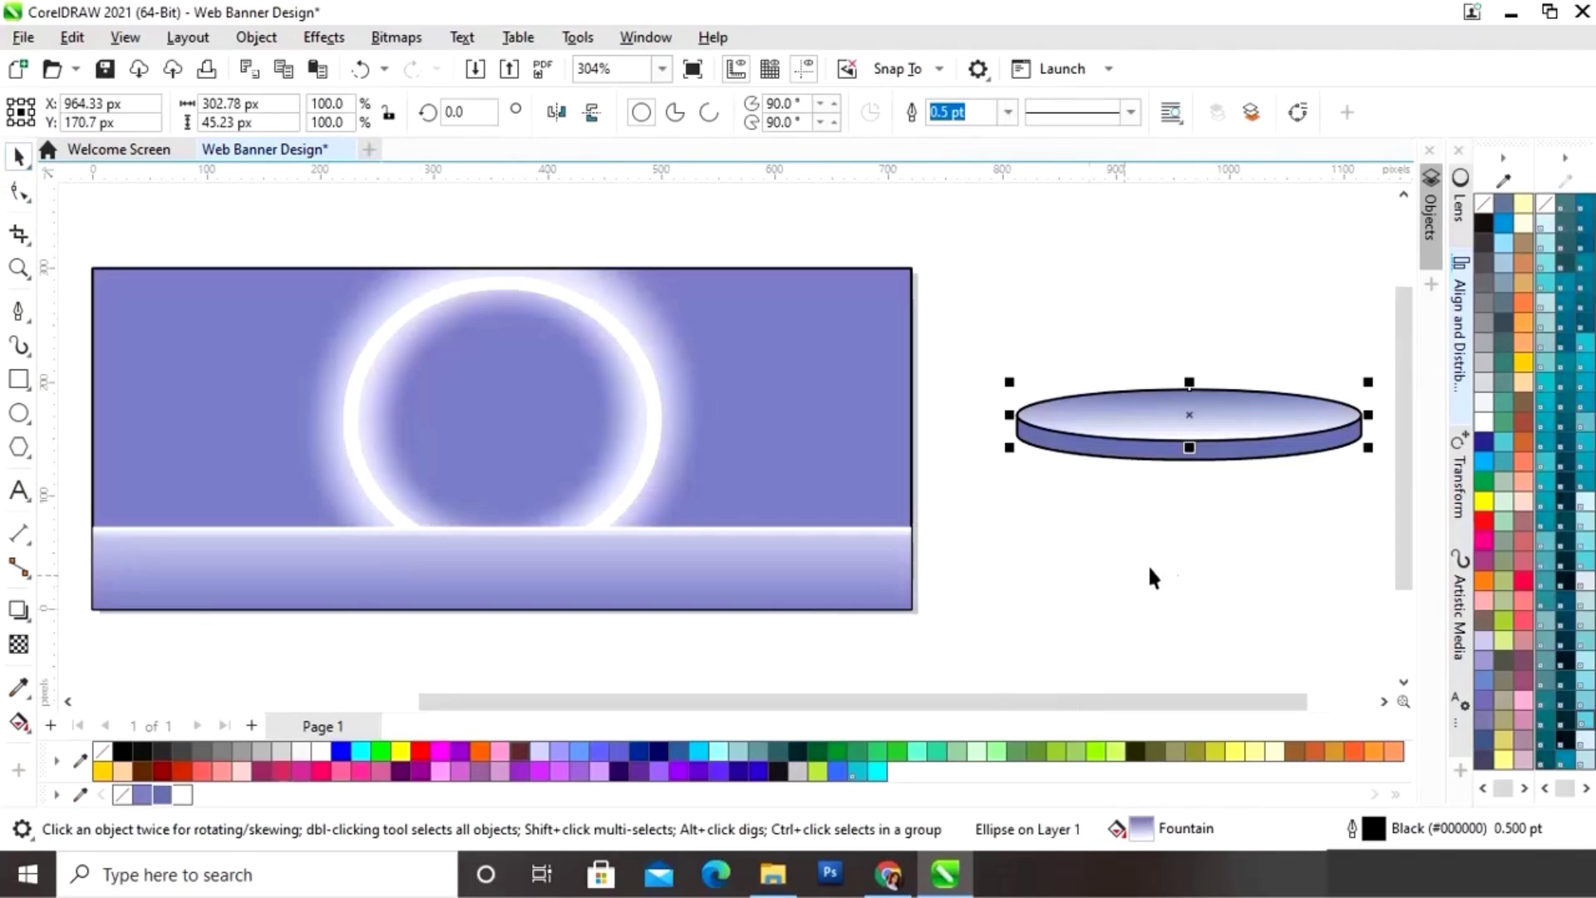
click(975, 394)
drag(1322, 516, 1373, 518)
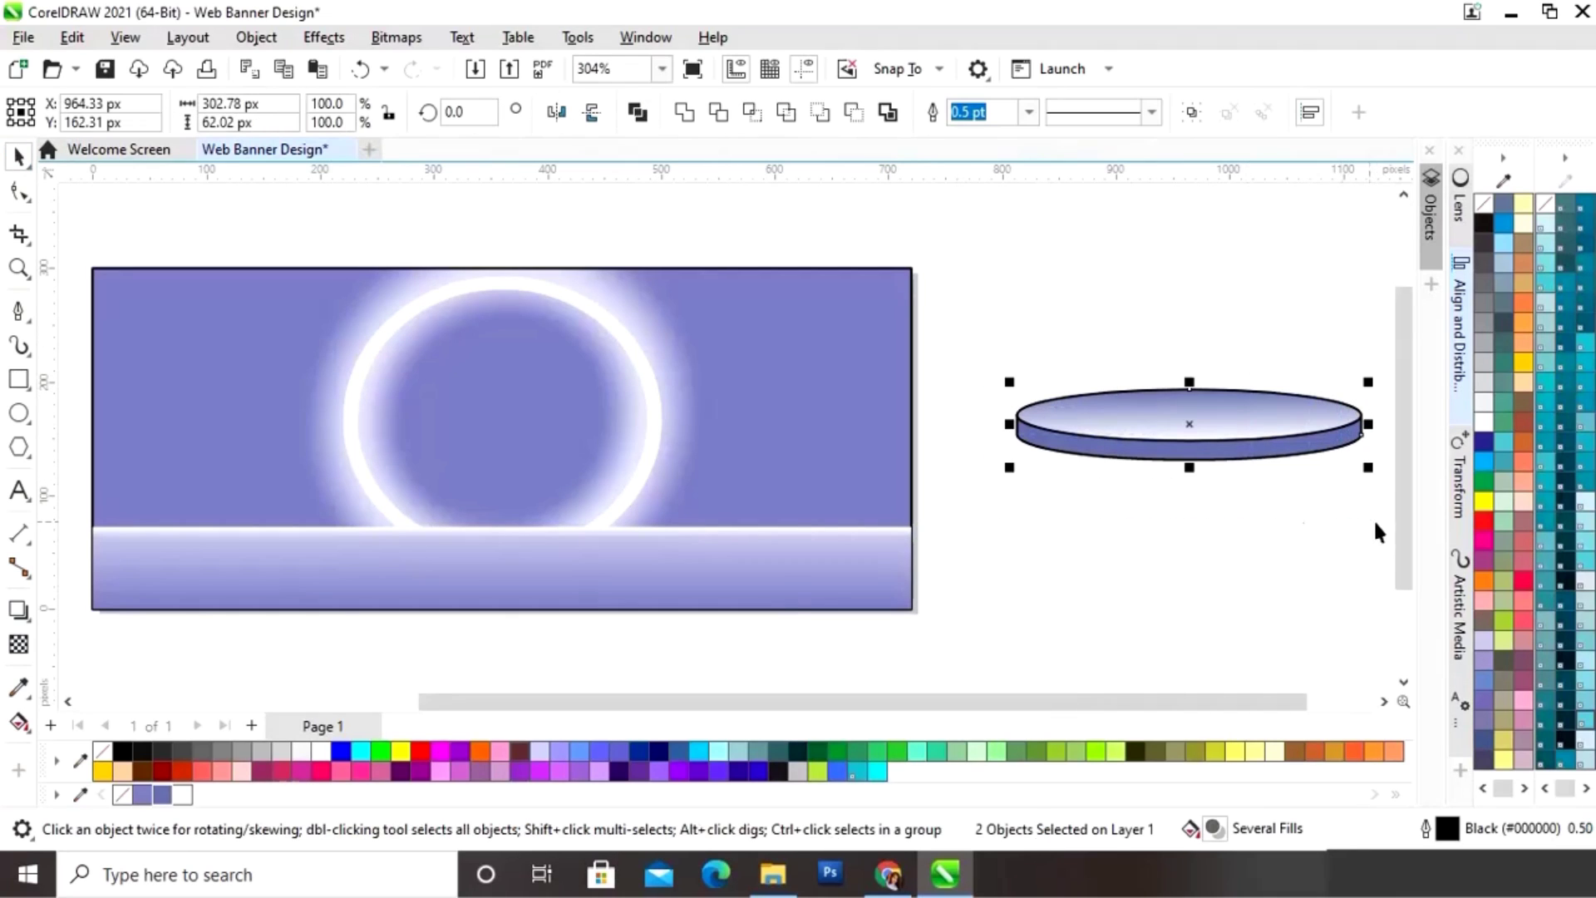
right_click(103, 752)
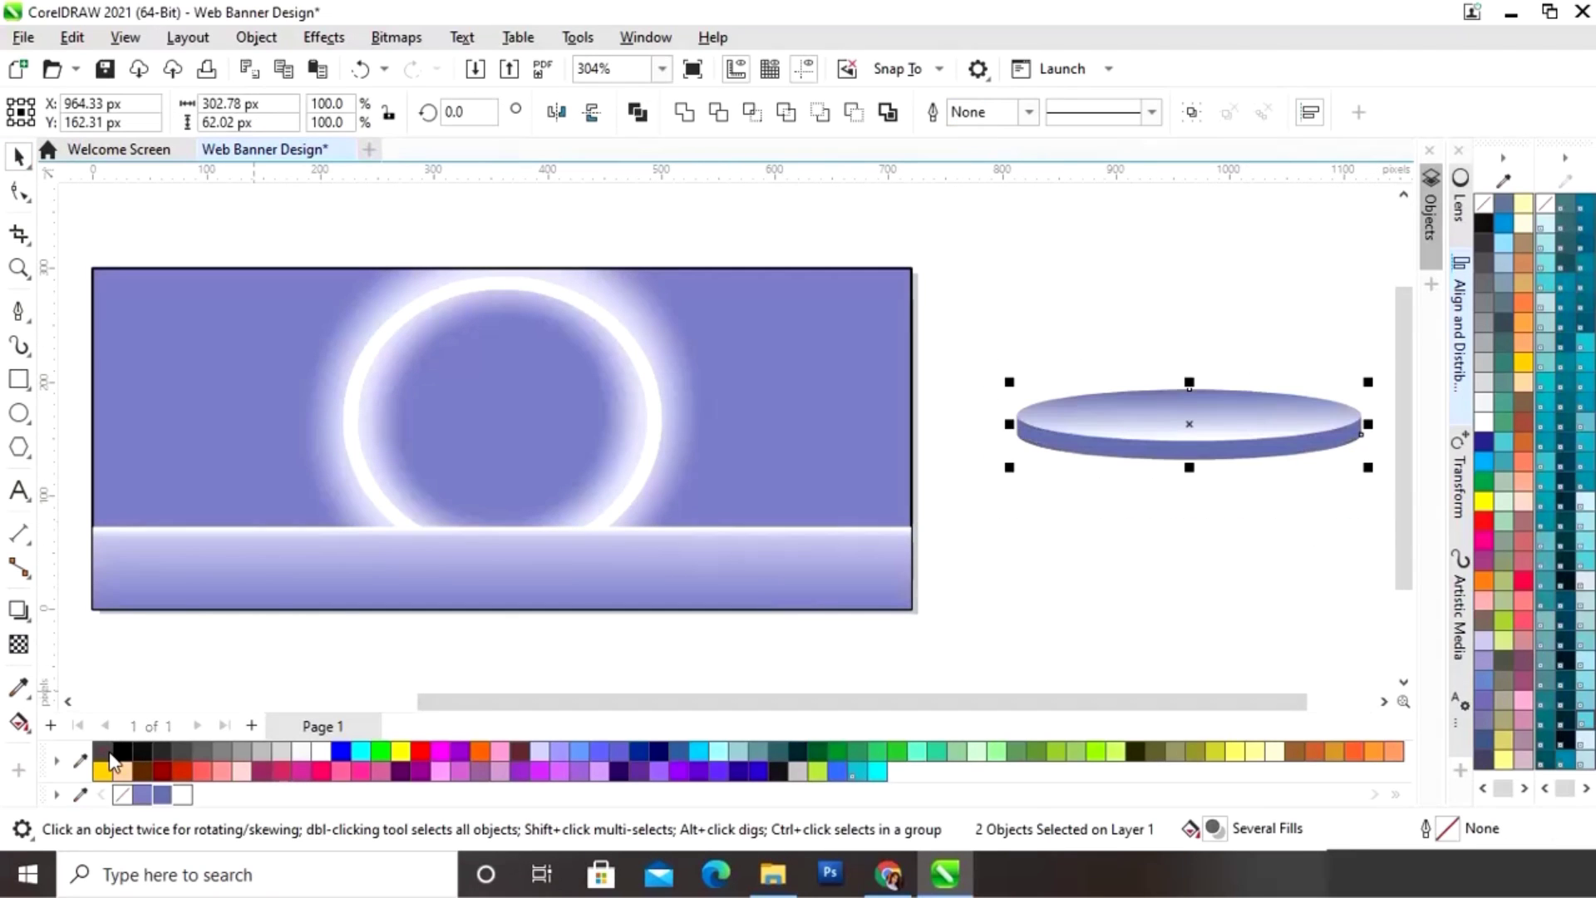
Step: Group the podium's upper ellipse and side shape into one object
click(1165, 516)
drag(1287, 701, 1382, 702)
drag(1294, 367, 849, 521)
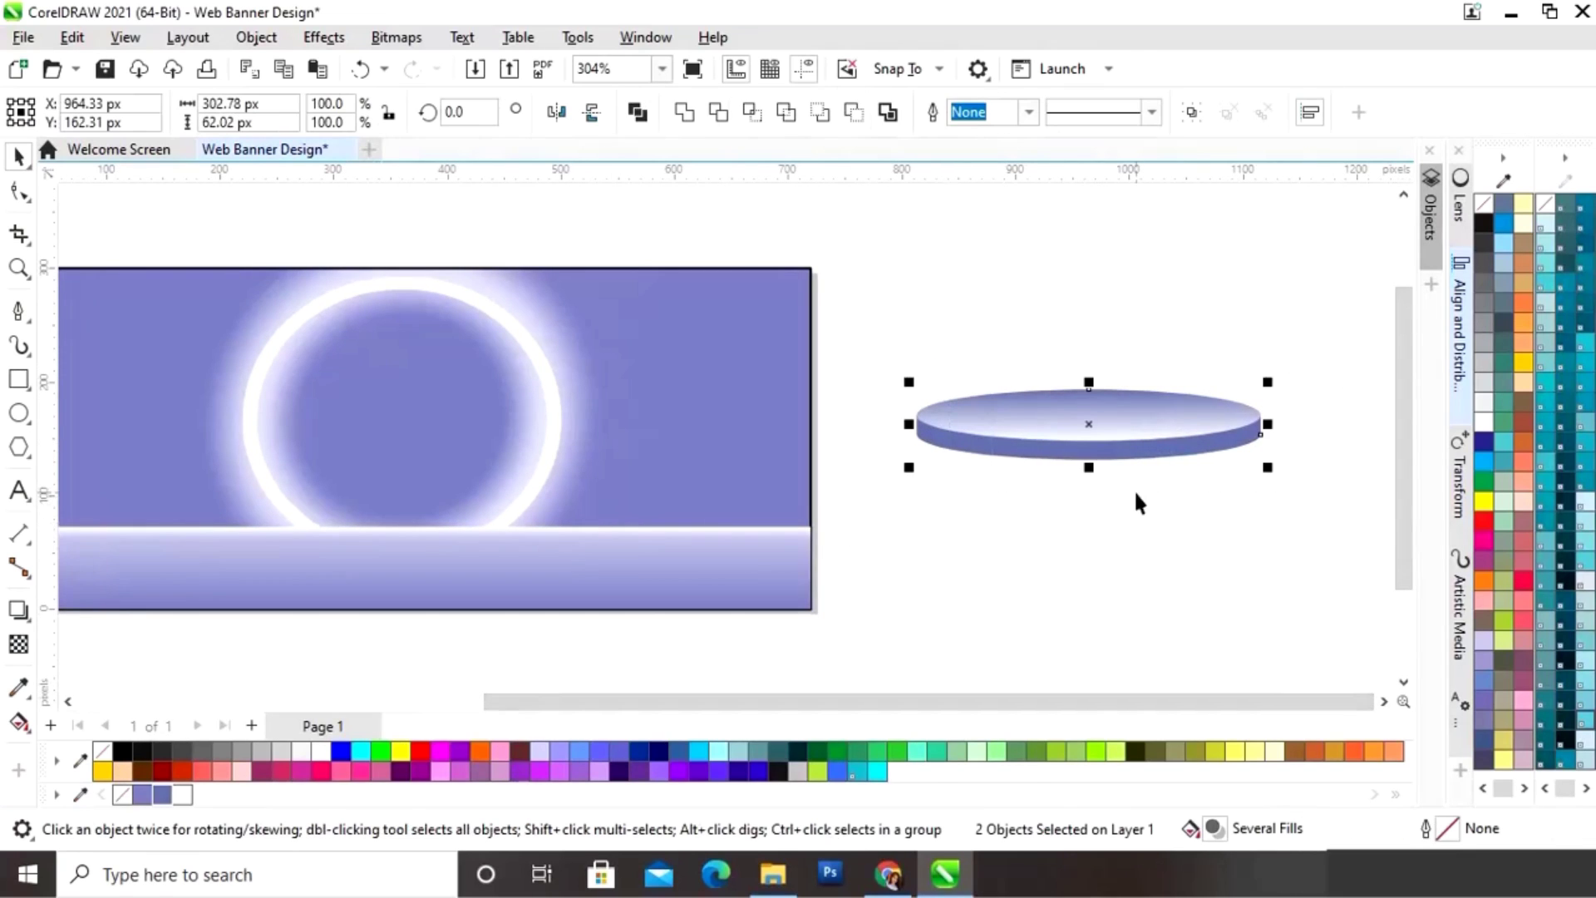
right_click(1092, 432)
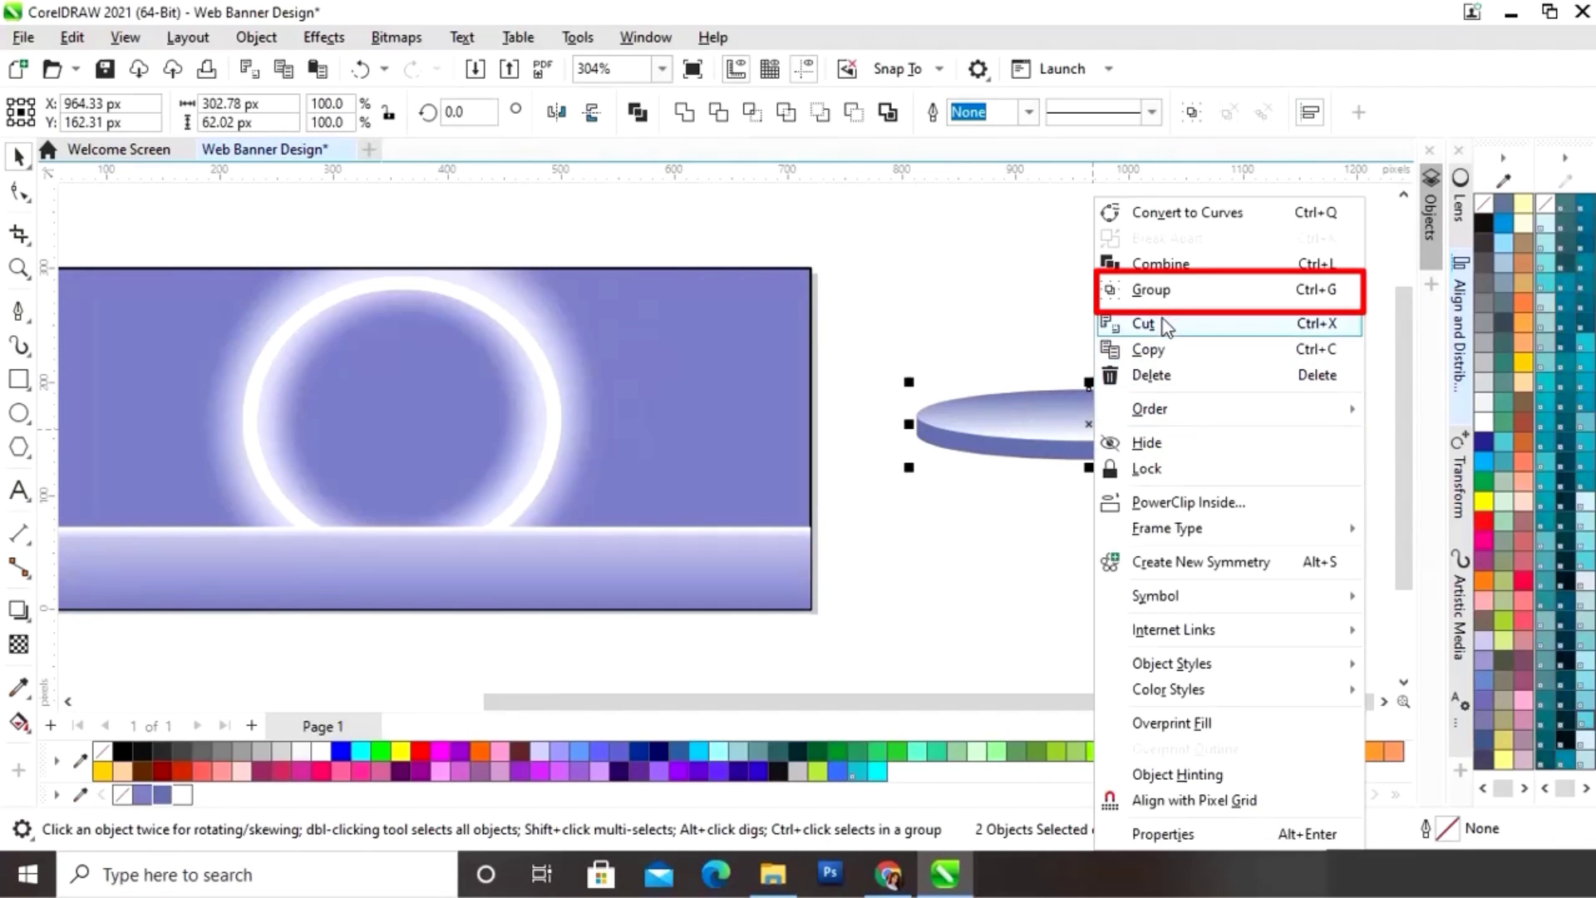
click(1156, 290)
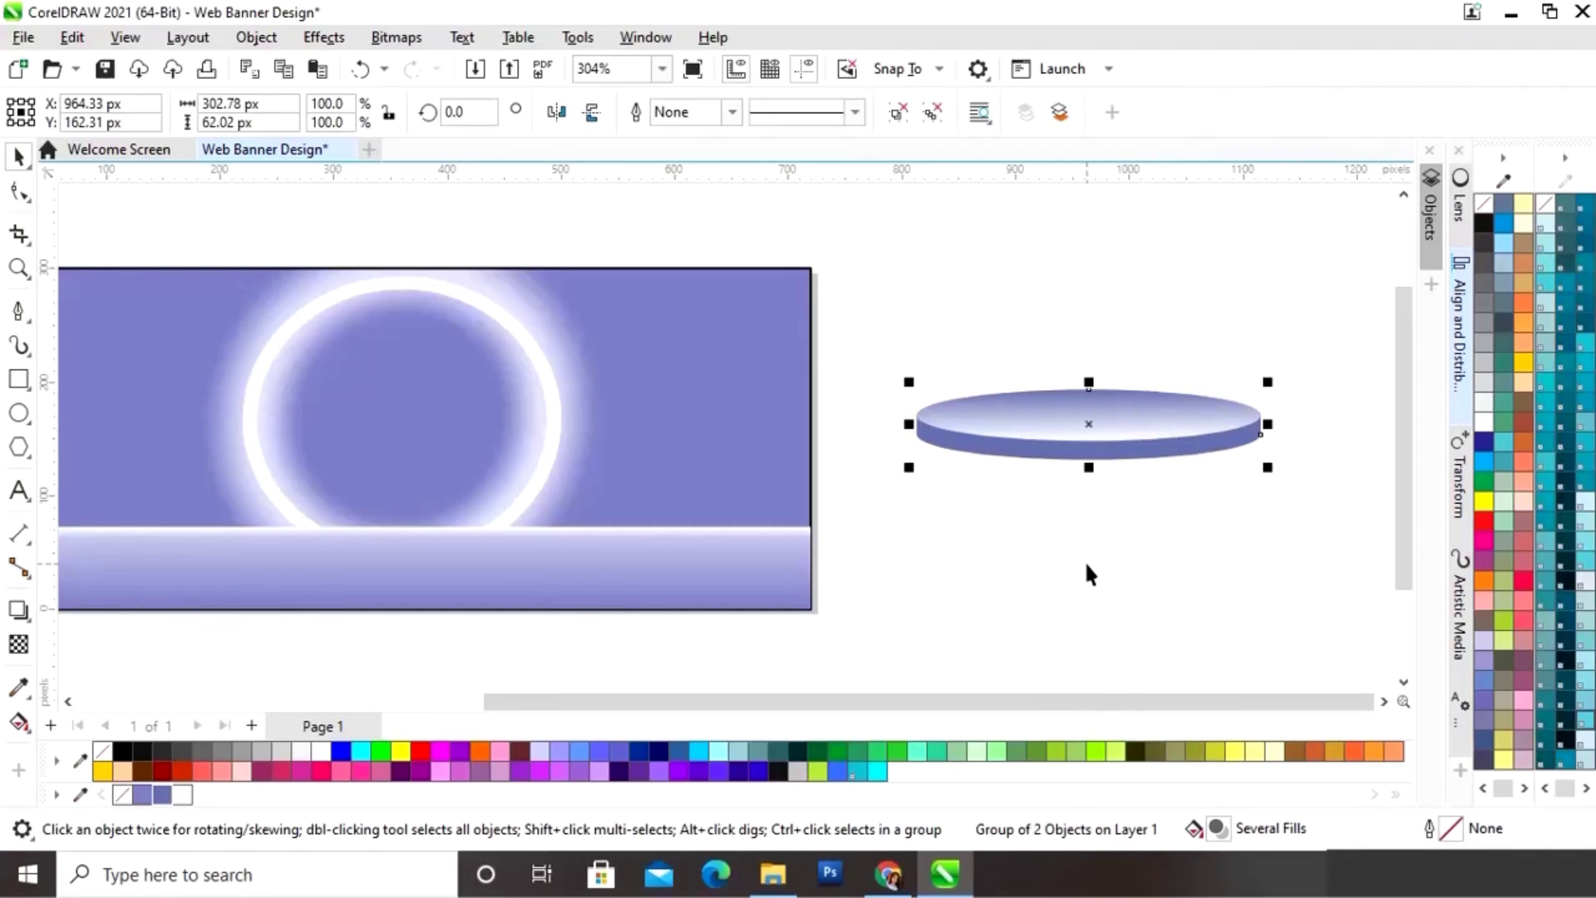
Step: Move the grouped disc onto the banner's gradient strip, centred below the ring, and scale it down slightly
click(1084, 561)
drag(1094, 421, 415, 548)
scroll(663, 661, up, 1)
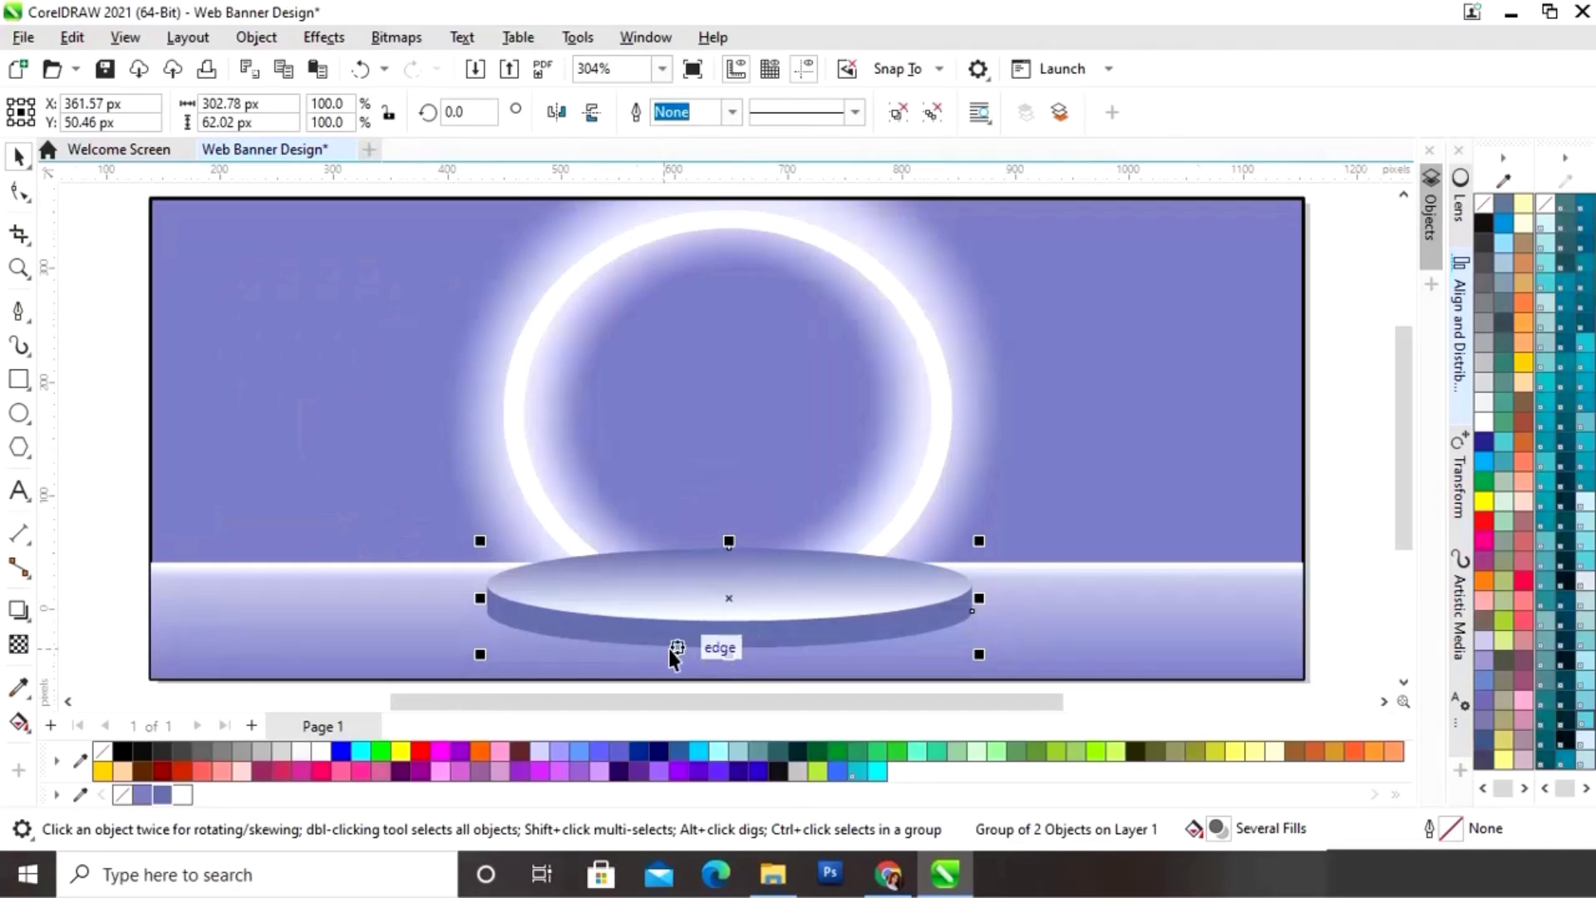
drag(979, 653, 937, 637)
Step: Stack two progressively smaller copies of the disc on the base, about 238 px and 194 px wide
drag(731, 606, 729, 576)
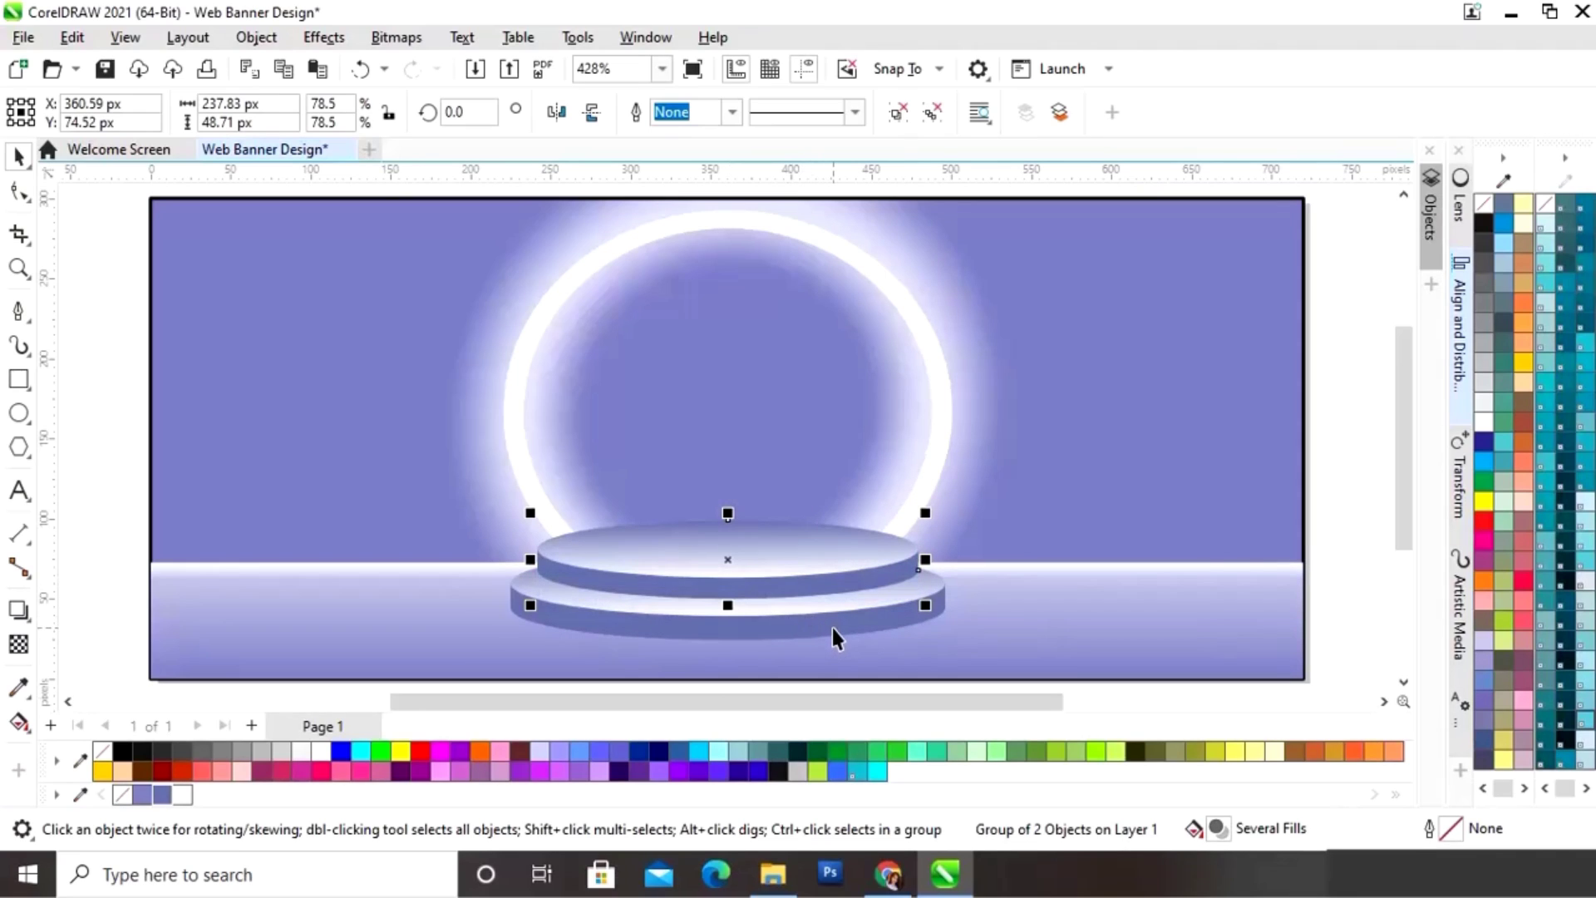
drag(925, 606, 910, 598)
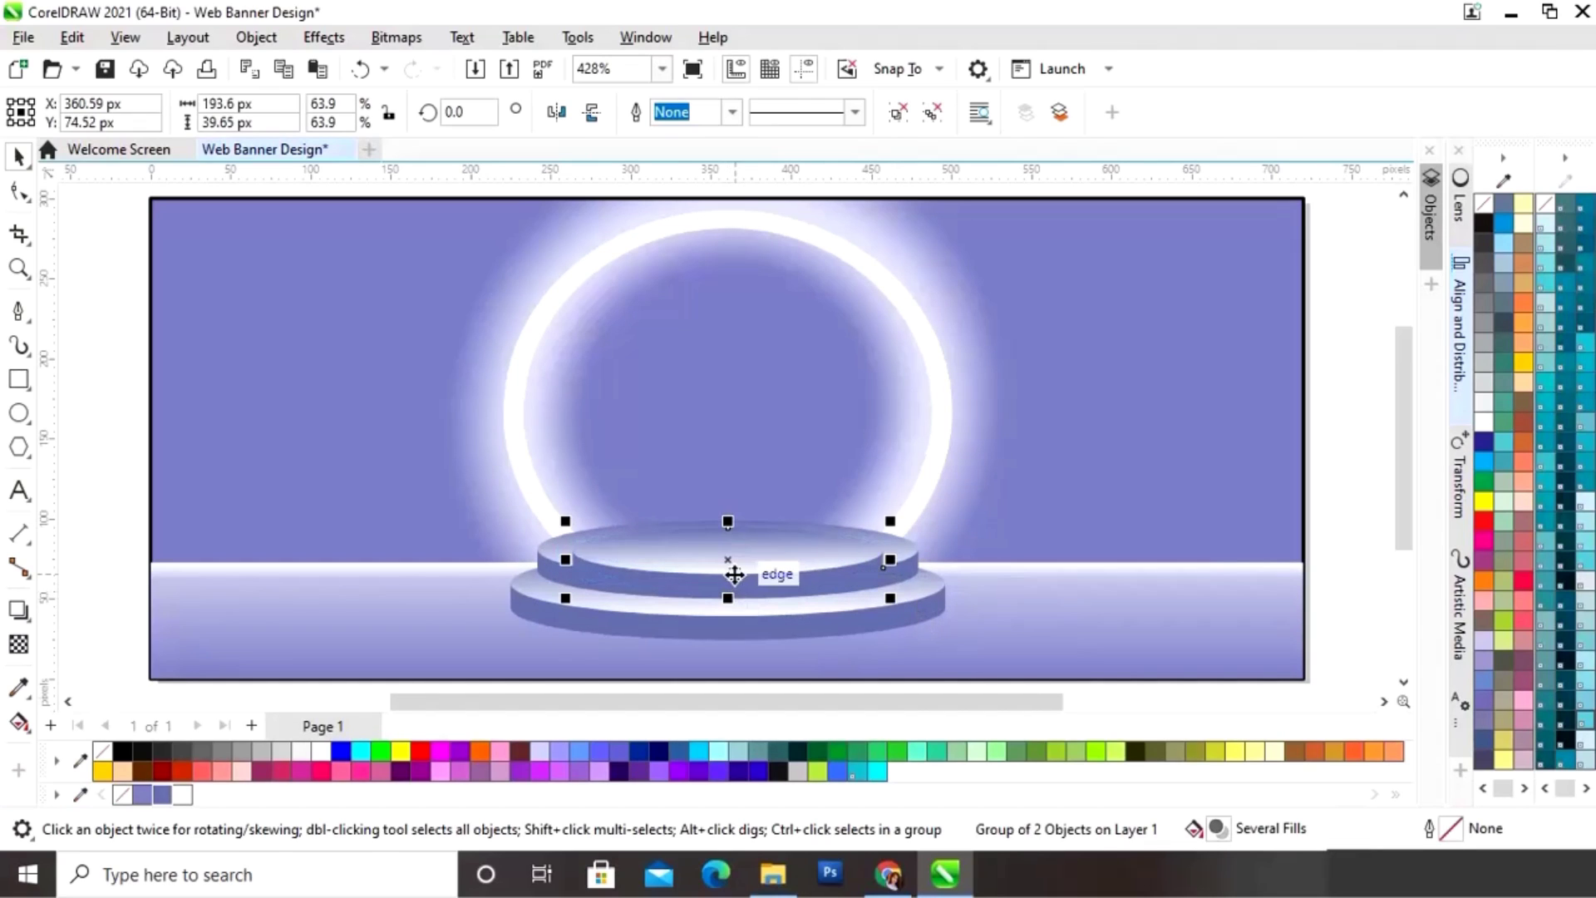
drag(731, 566, 731, 546)
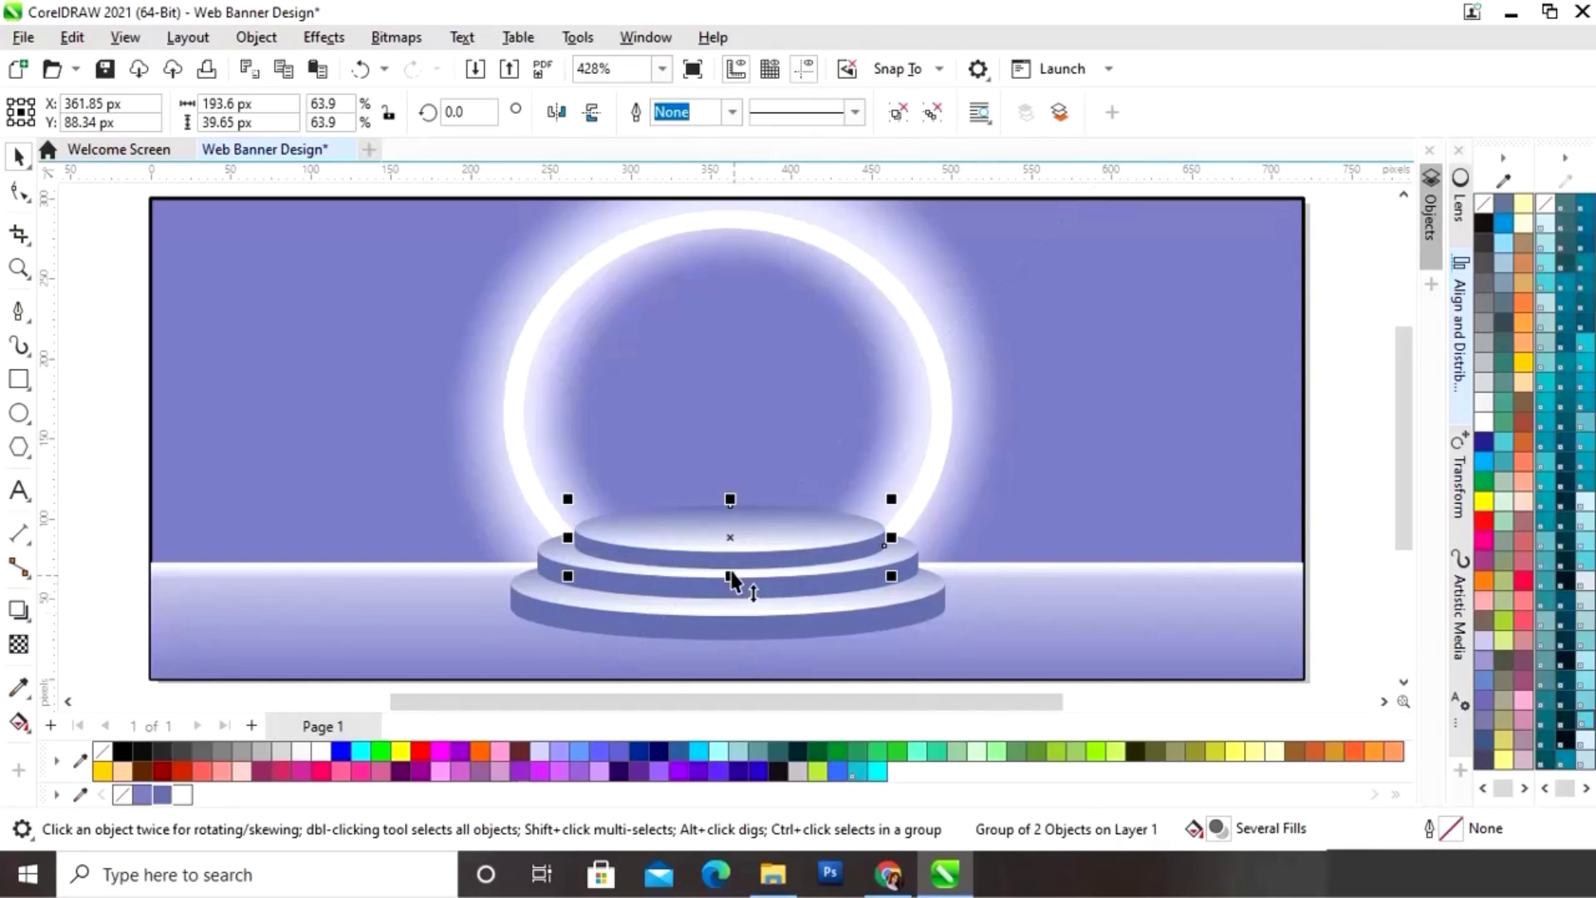
drag(731, 544, 731, 534)
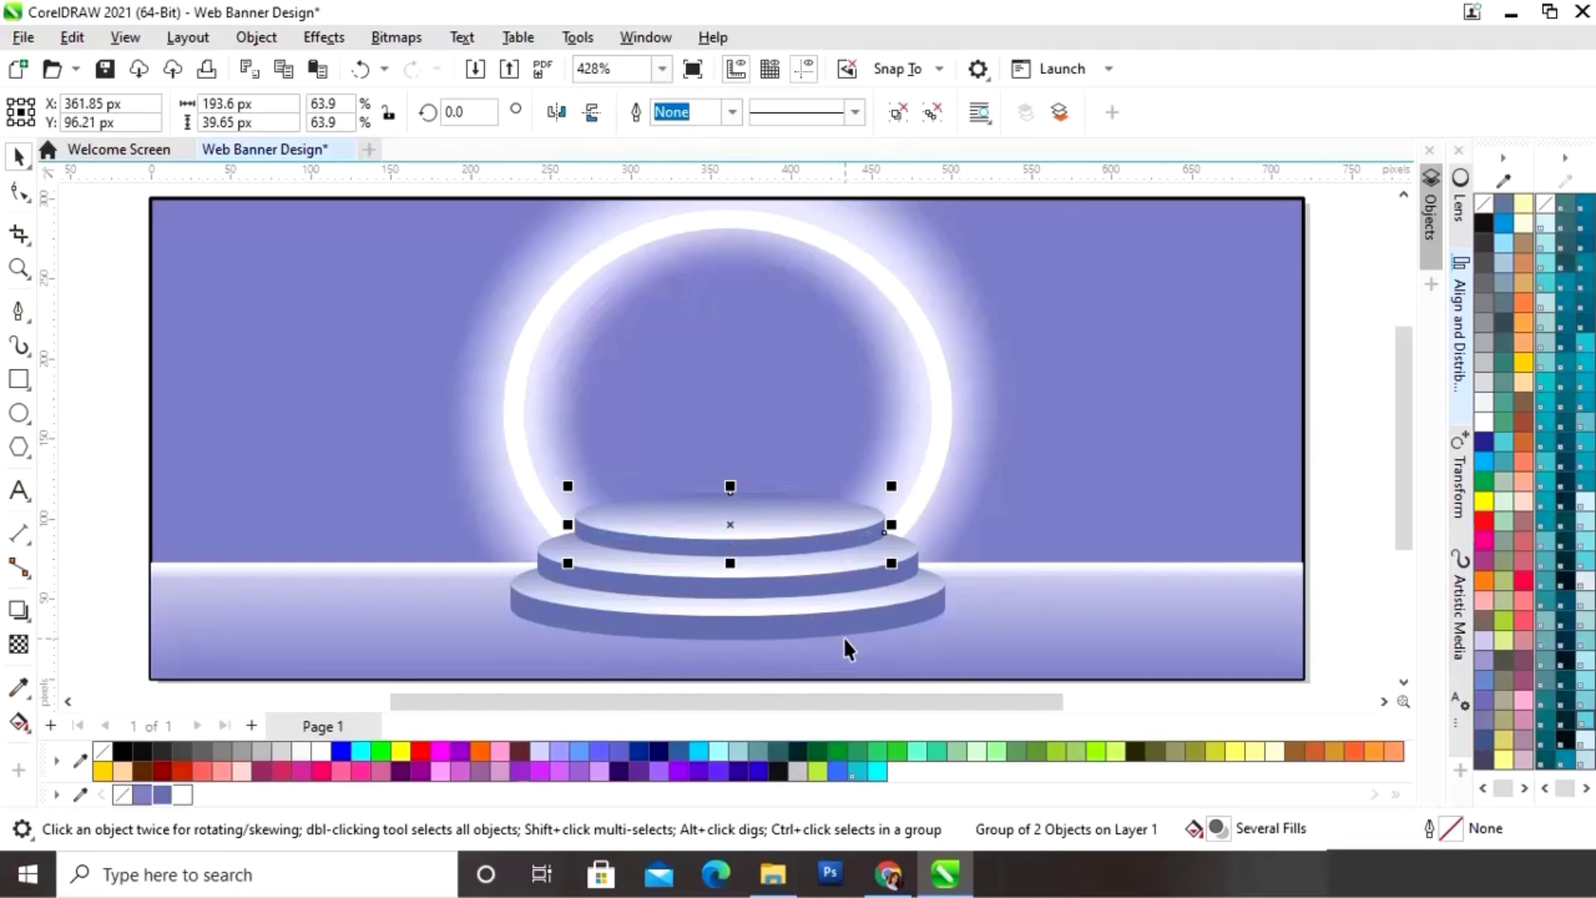
Step: Lower the middle podium tier slightly onto the base disc, to about Y 72 px
key(z)
drag(466, 447, 987, 656)
key(space)
click(828, 368)
click(1254, 500)
ctrl+click(977, 502)
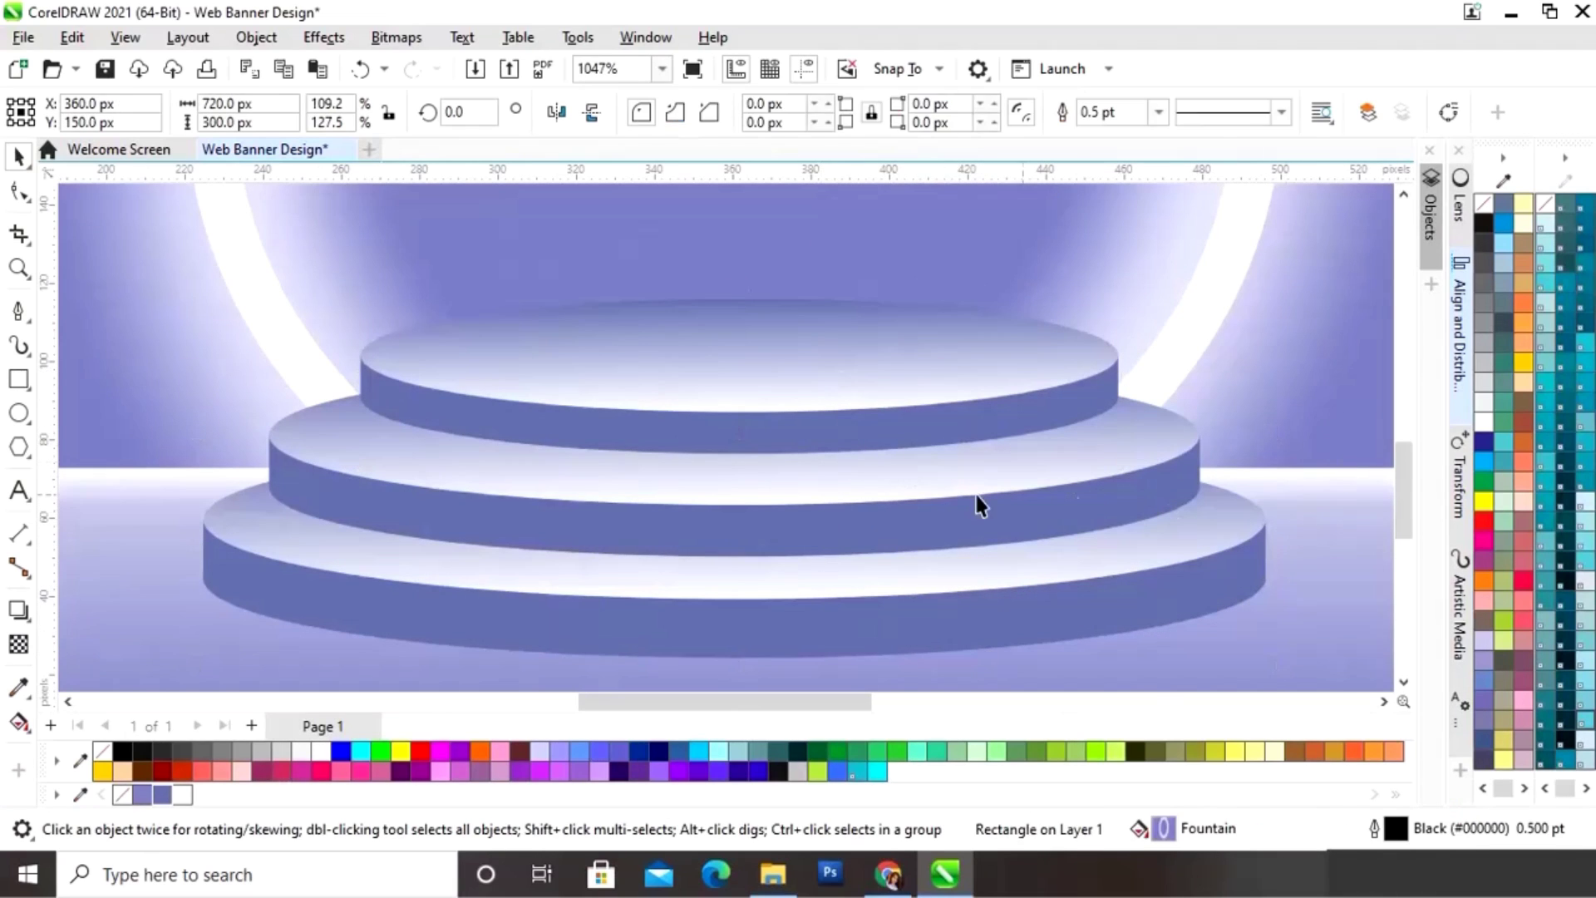
click(720, 499)
click(737, 463)
click(770, 488)
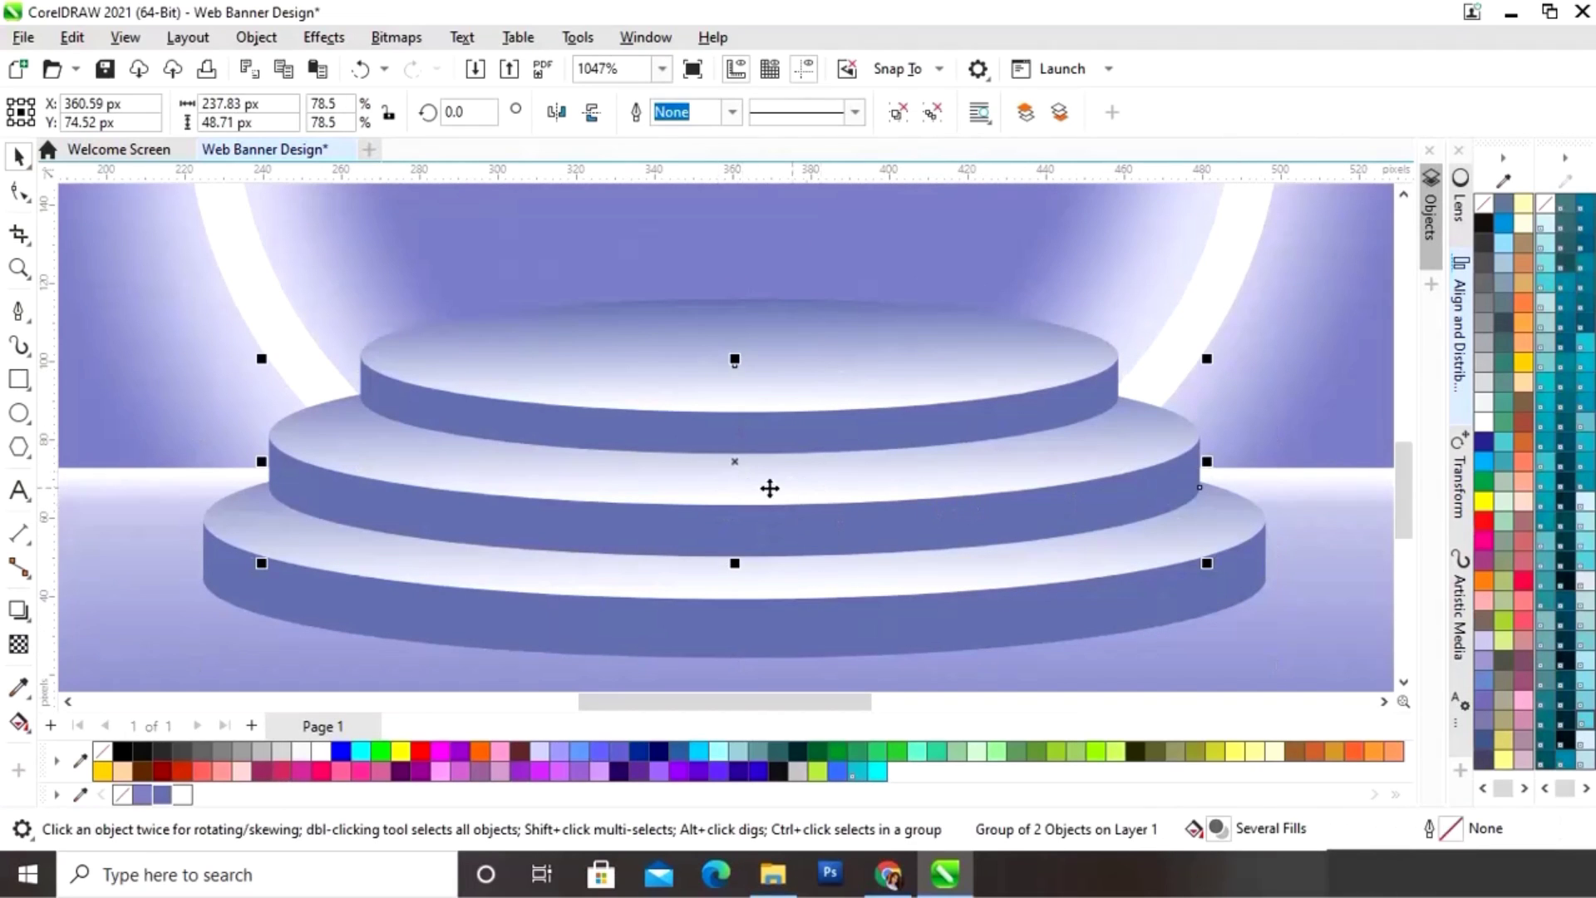
mouse_move(738, 488)
mouse_down()
mouse_move(755, 502)
mouse_move(745, 494)
mouse_up()
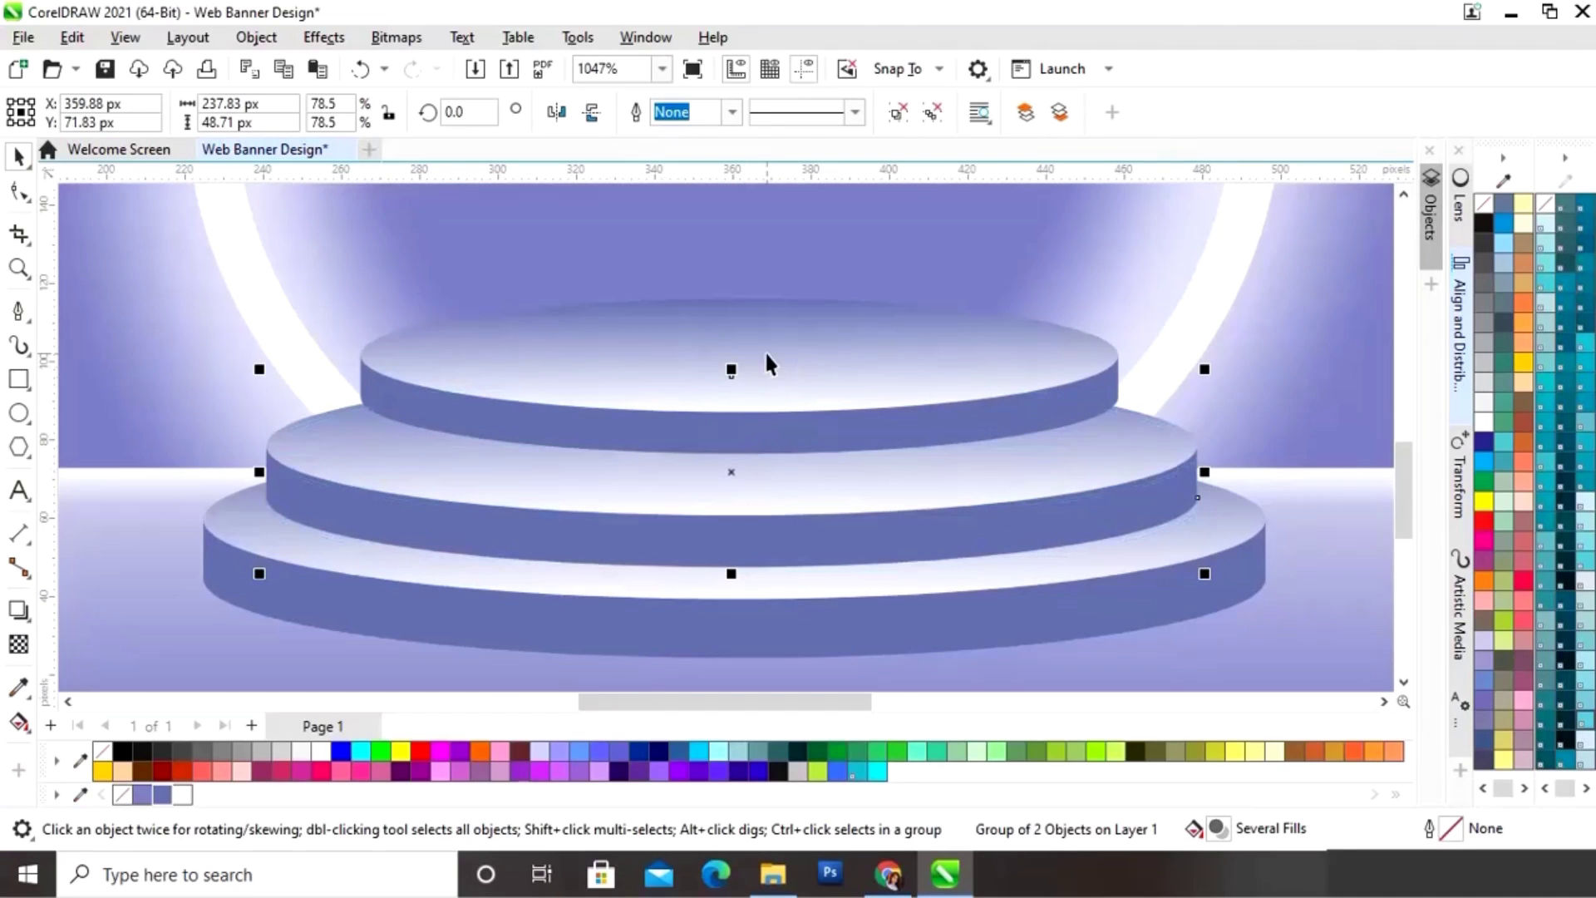
Step: Lower the top podium tier onto the middle tier, to about Y 91 px
click(757, 364)
drag(757, 364, 742, 399)
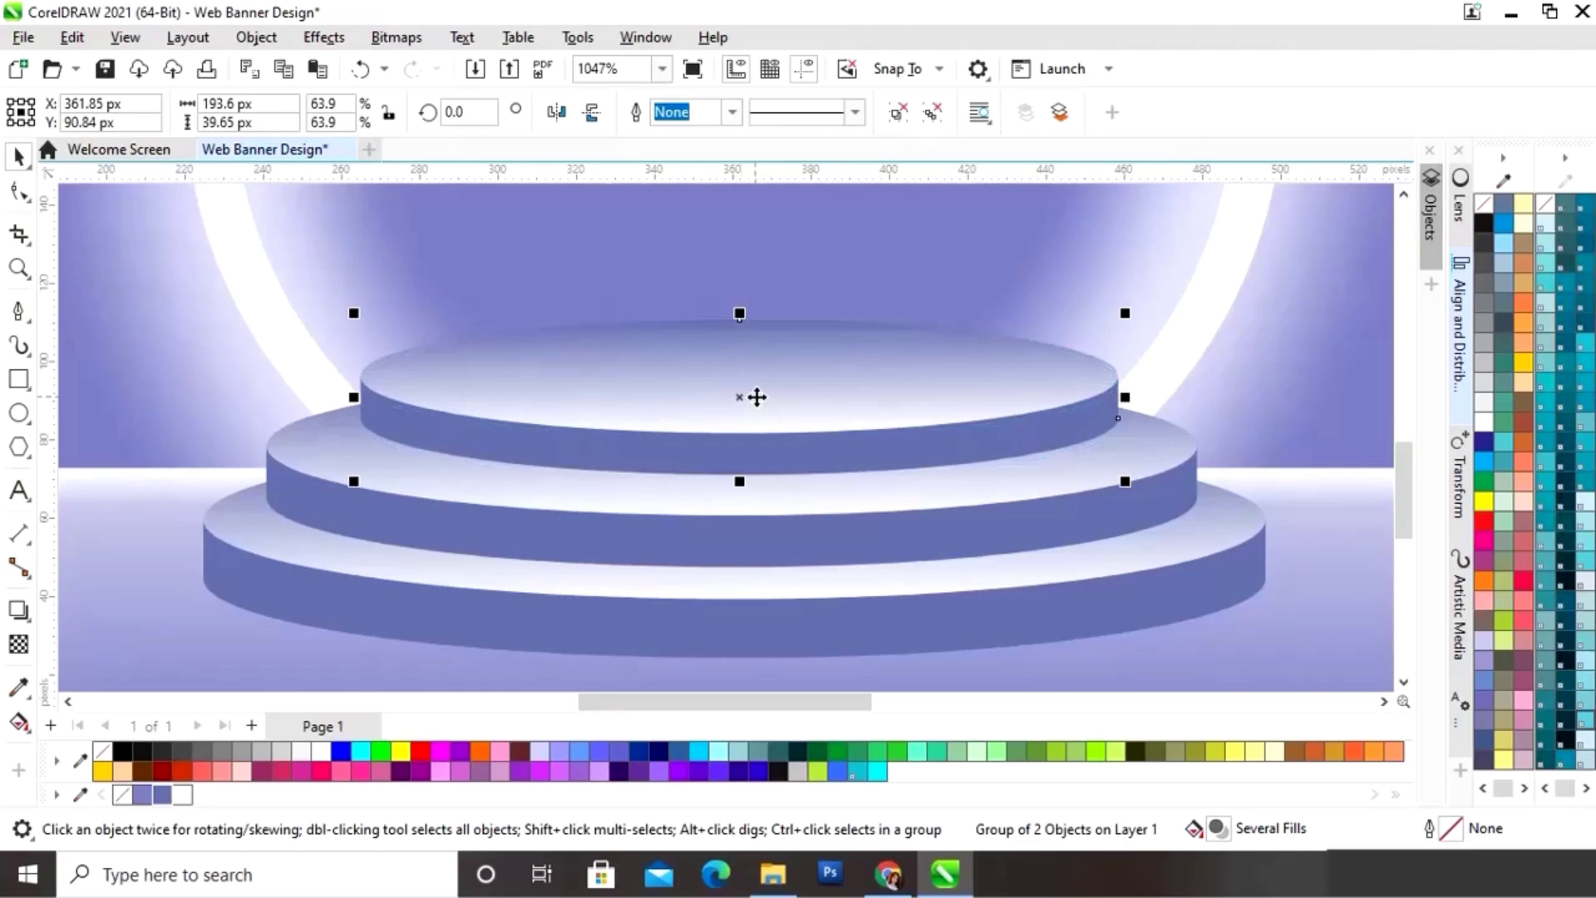
key(shift+F4)
Step: Remove the black outline from the 720 × 300 px background rectangle
click(1334, 436)
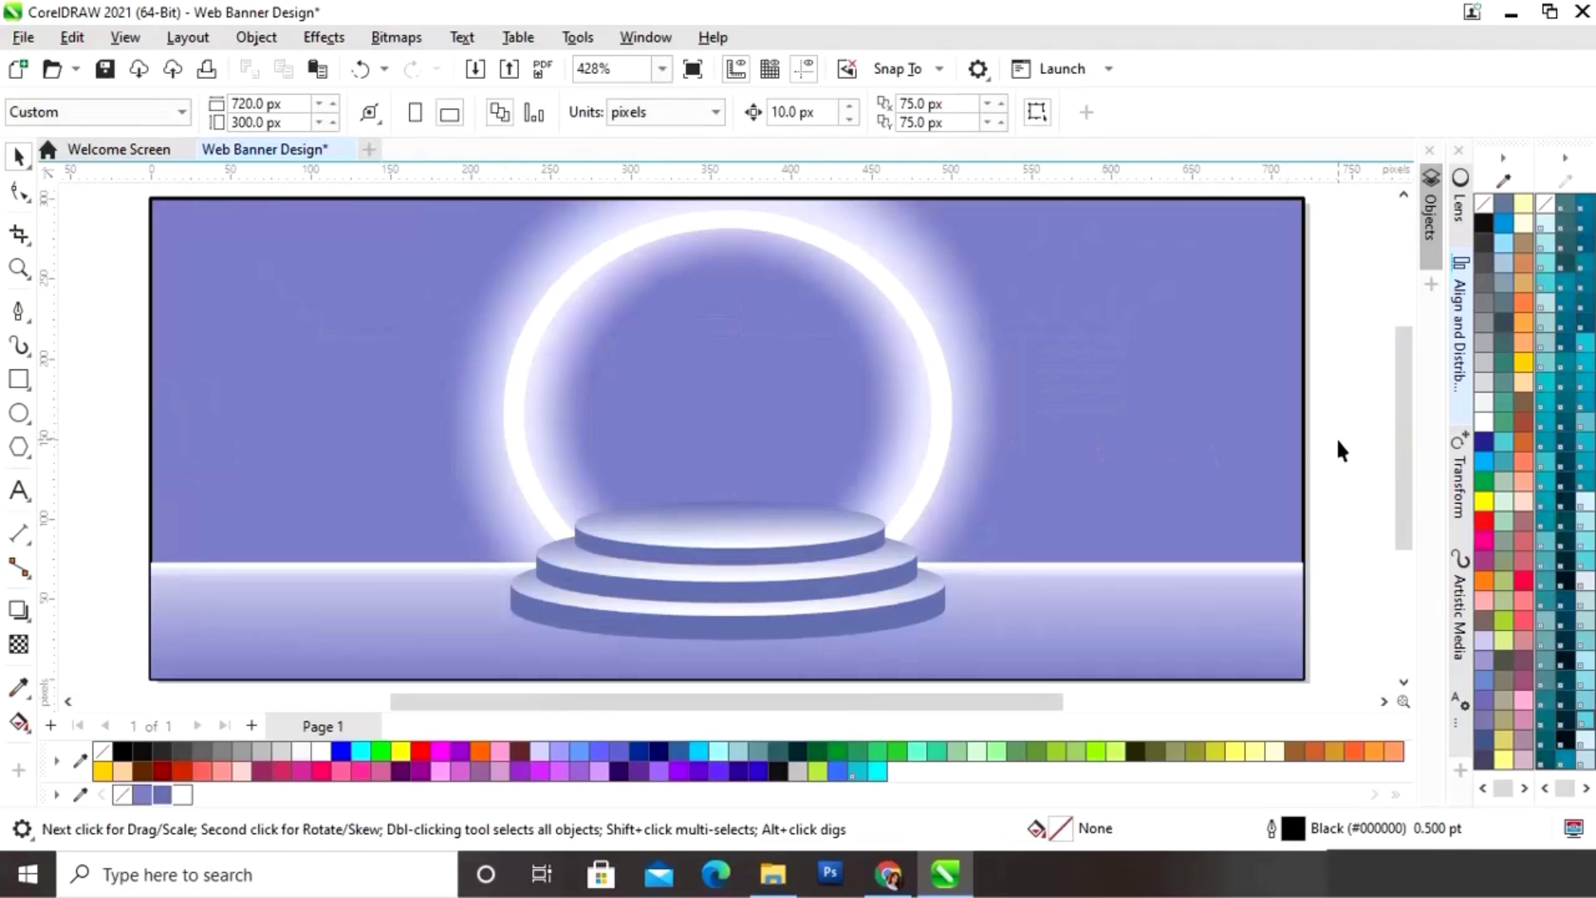
click(1260, 407)
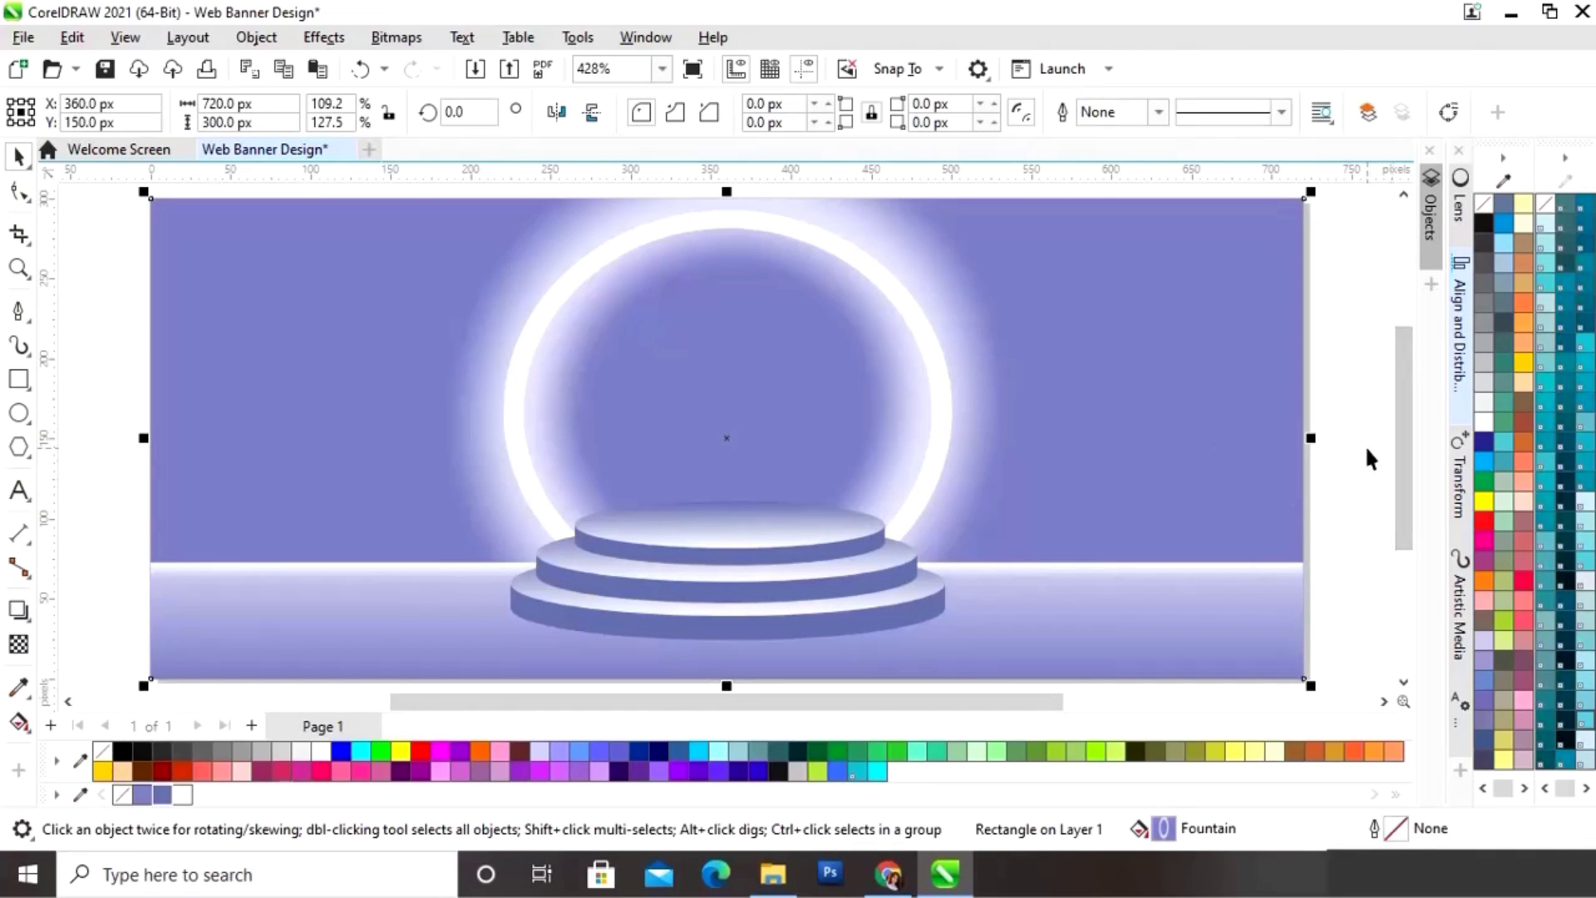
click(78, 502)
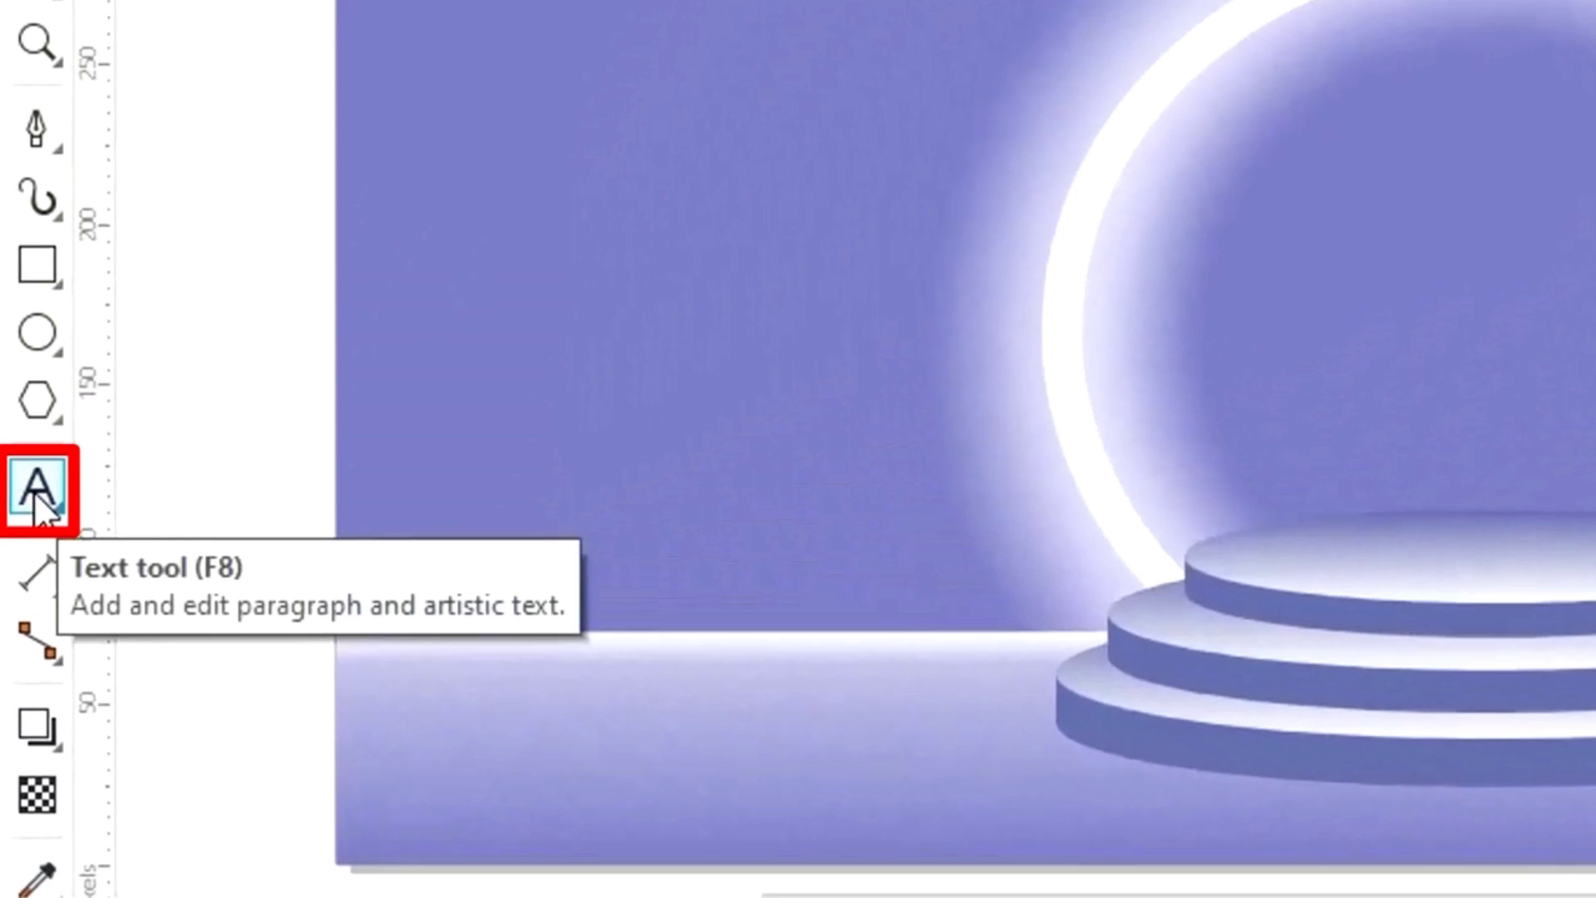
Step: Add the artistic text "BRAND NAME" on the banner, starting near its left edge
click(37, 499)
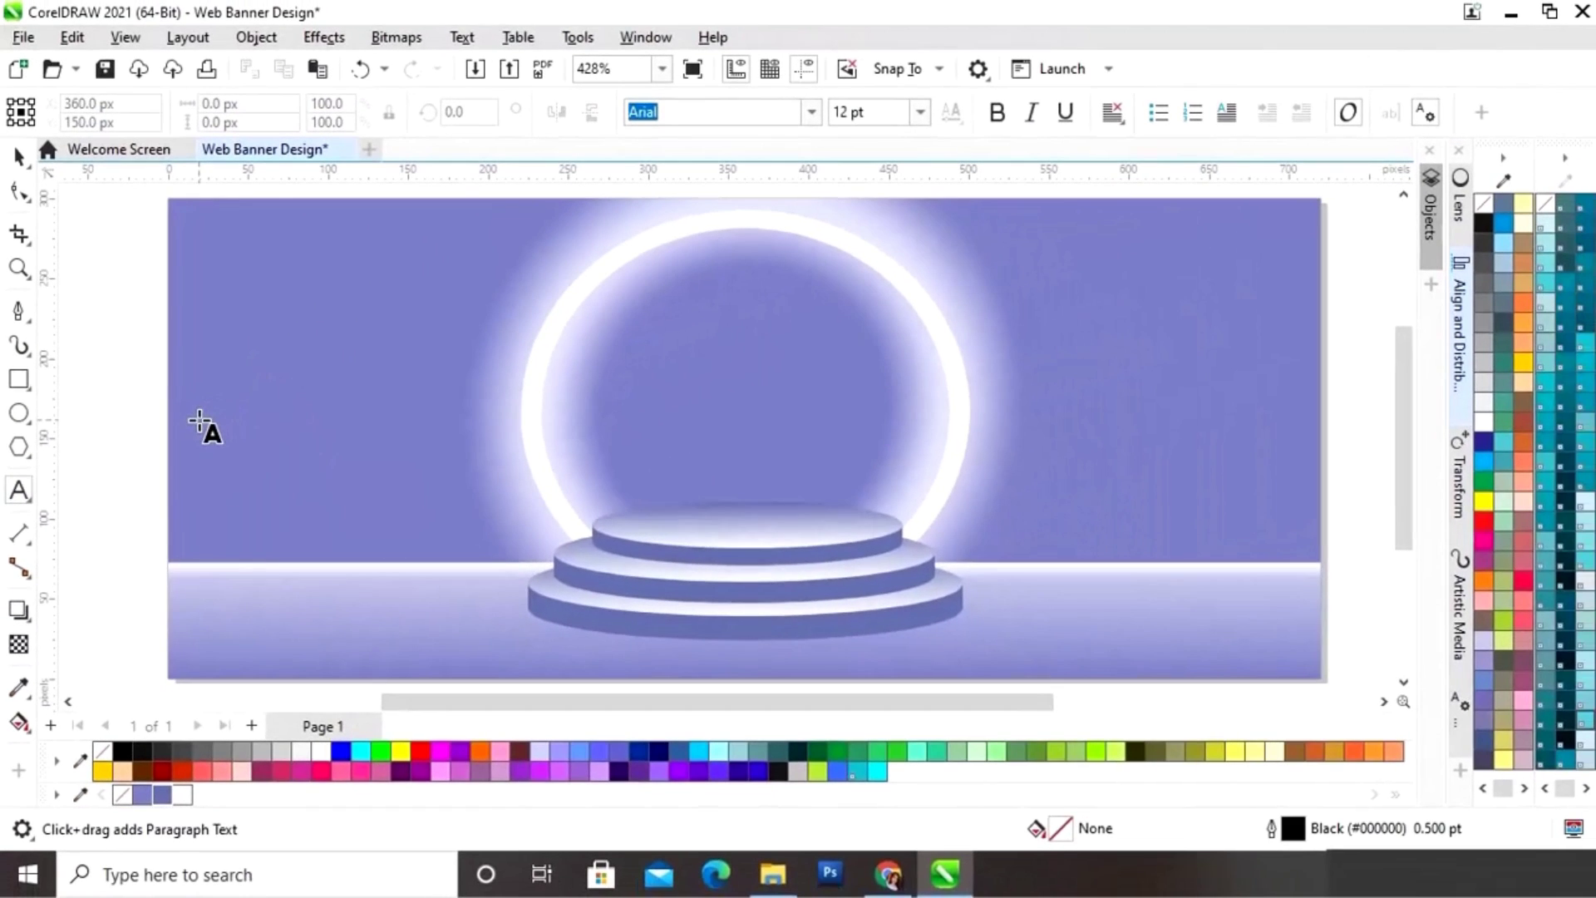
click(200, 424)
text(BRAND)
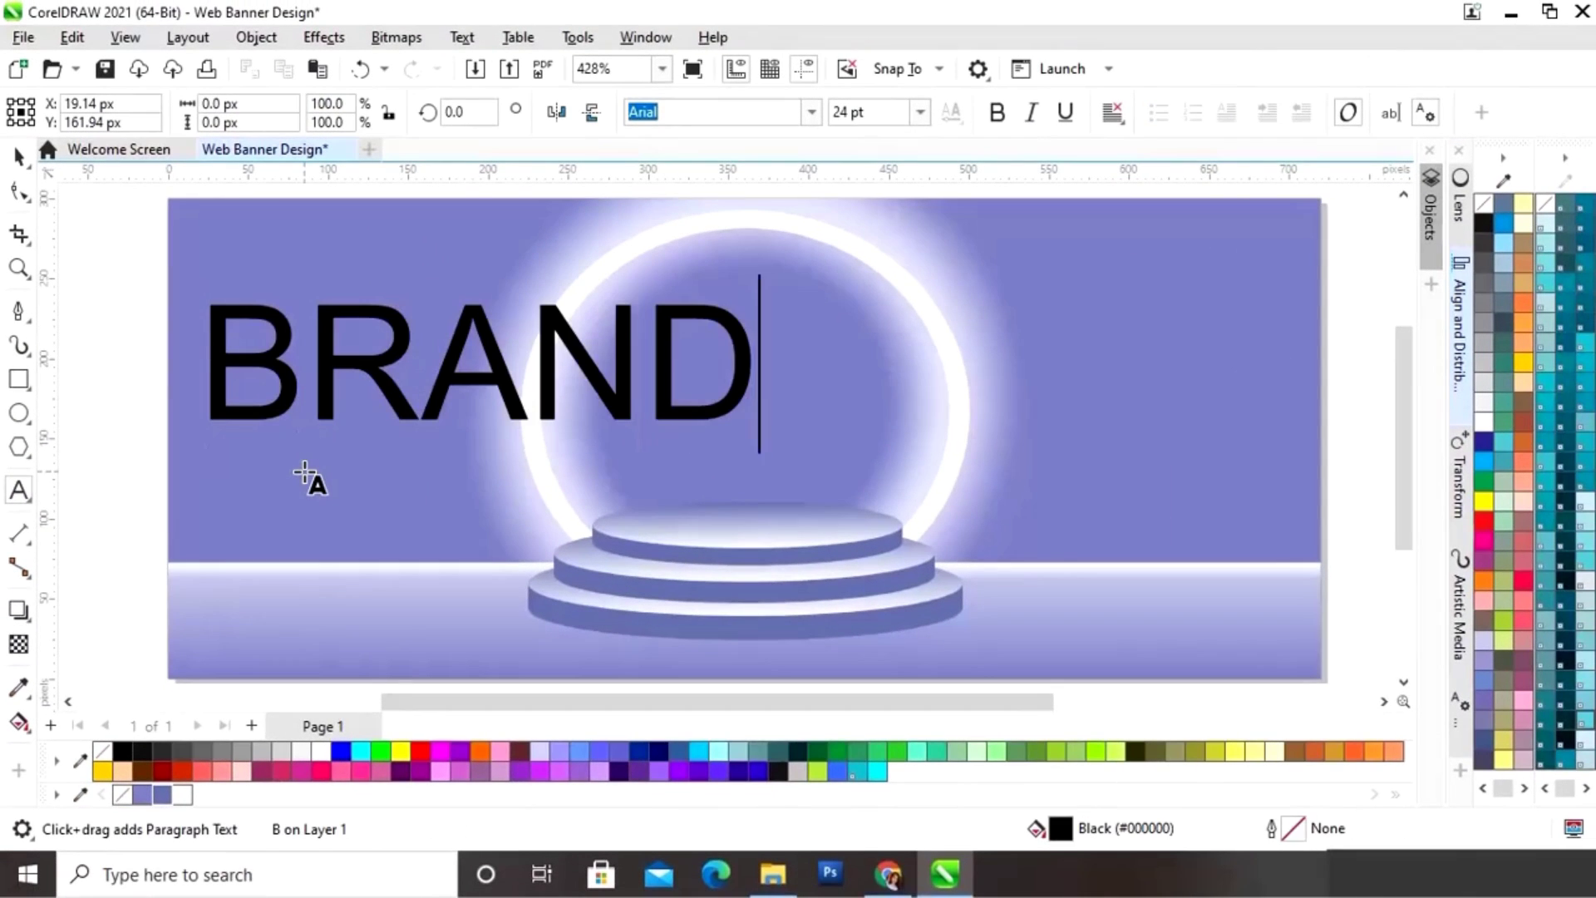
text( NAME)
key(Escape)
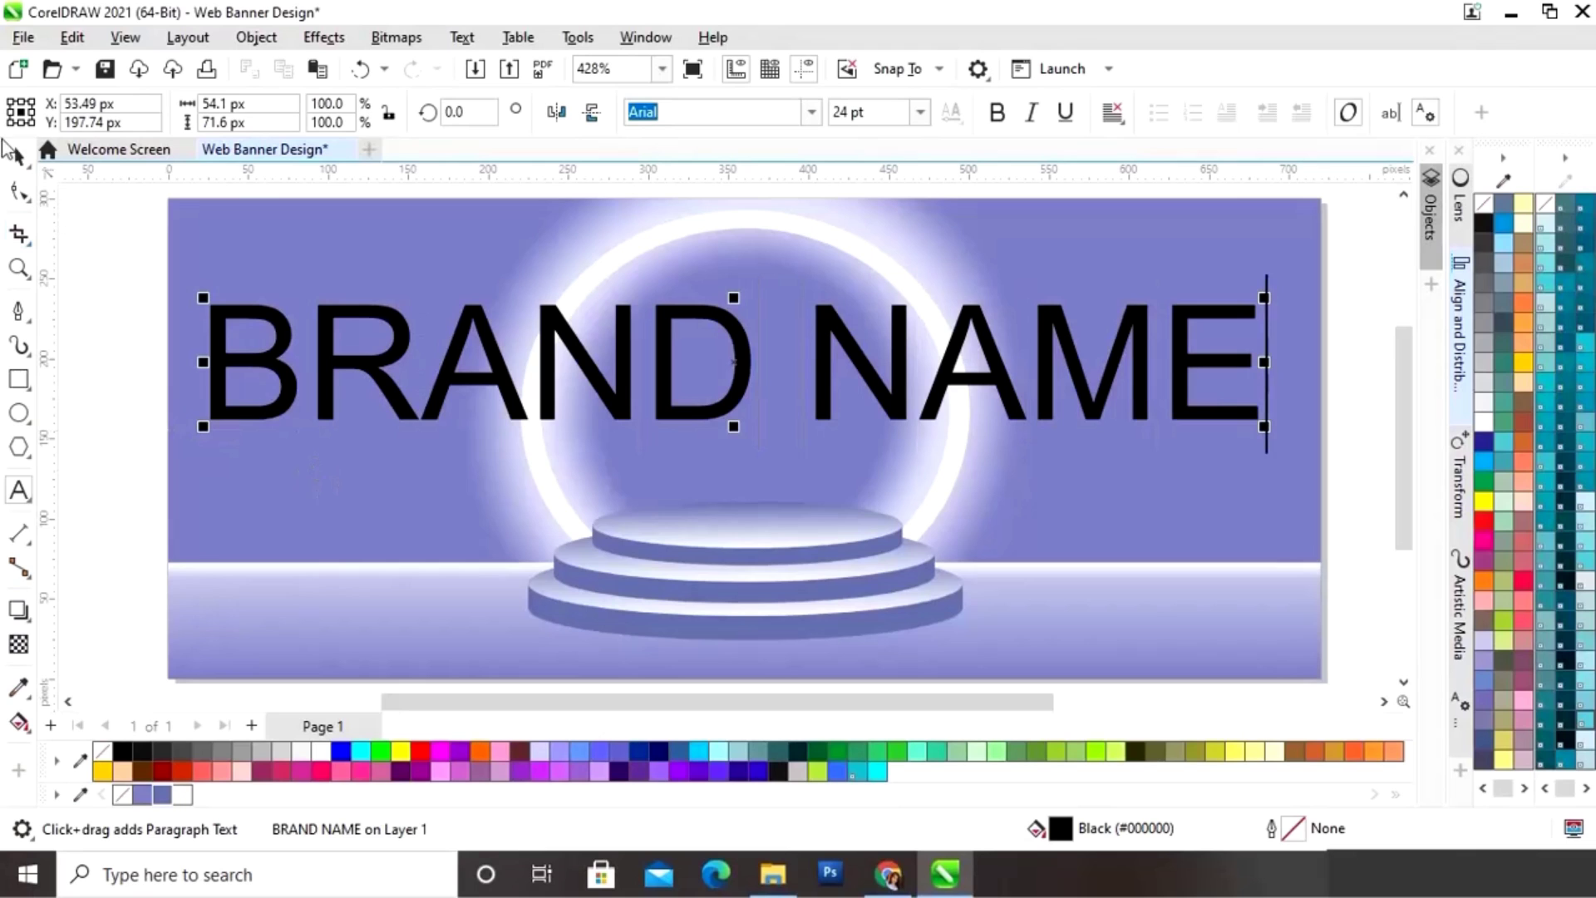
Step: Scale the BRAND NAME text to about 170 px wide in the banner's upper-left corner and fill it white
key(space)
drag(1274, 302, 574, 393)
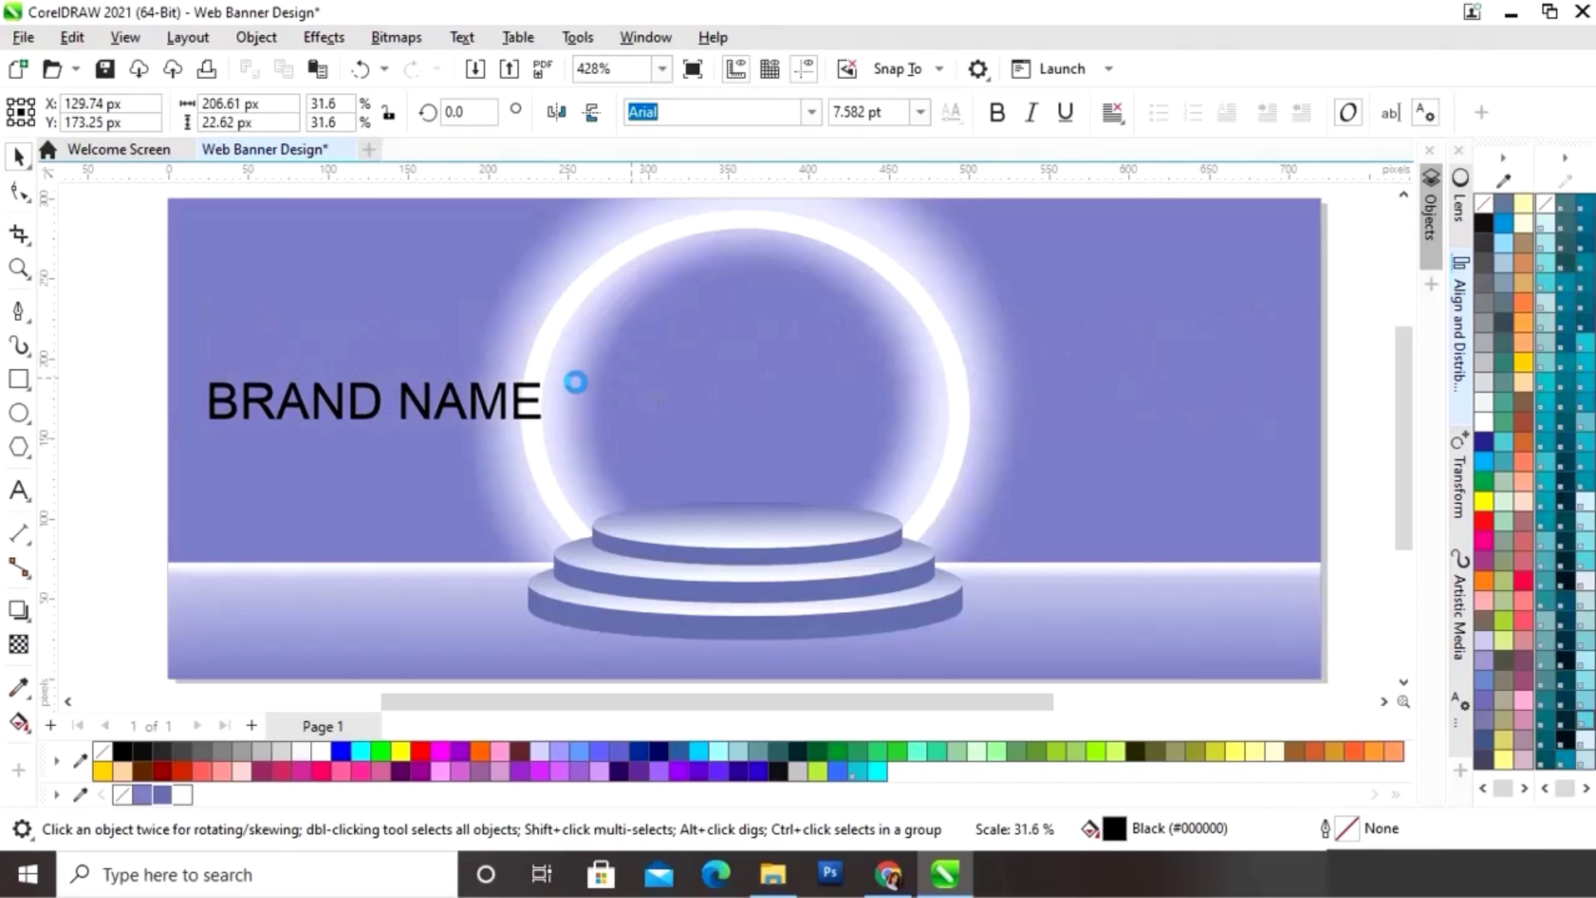
drag(390, 406, 372, 247)
drag(564, 224, 506, 240)
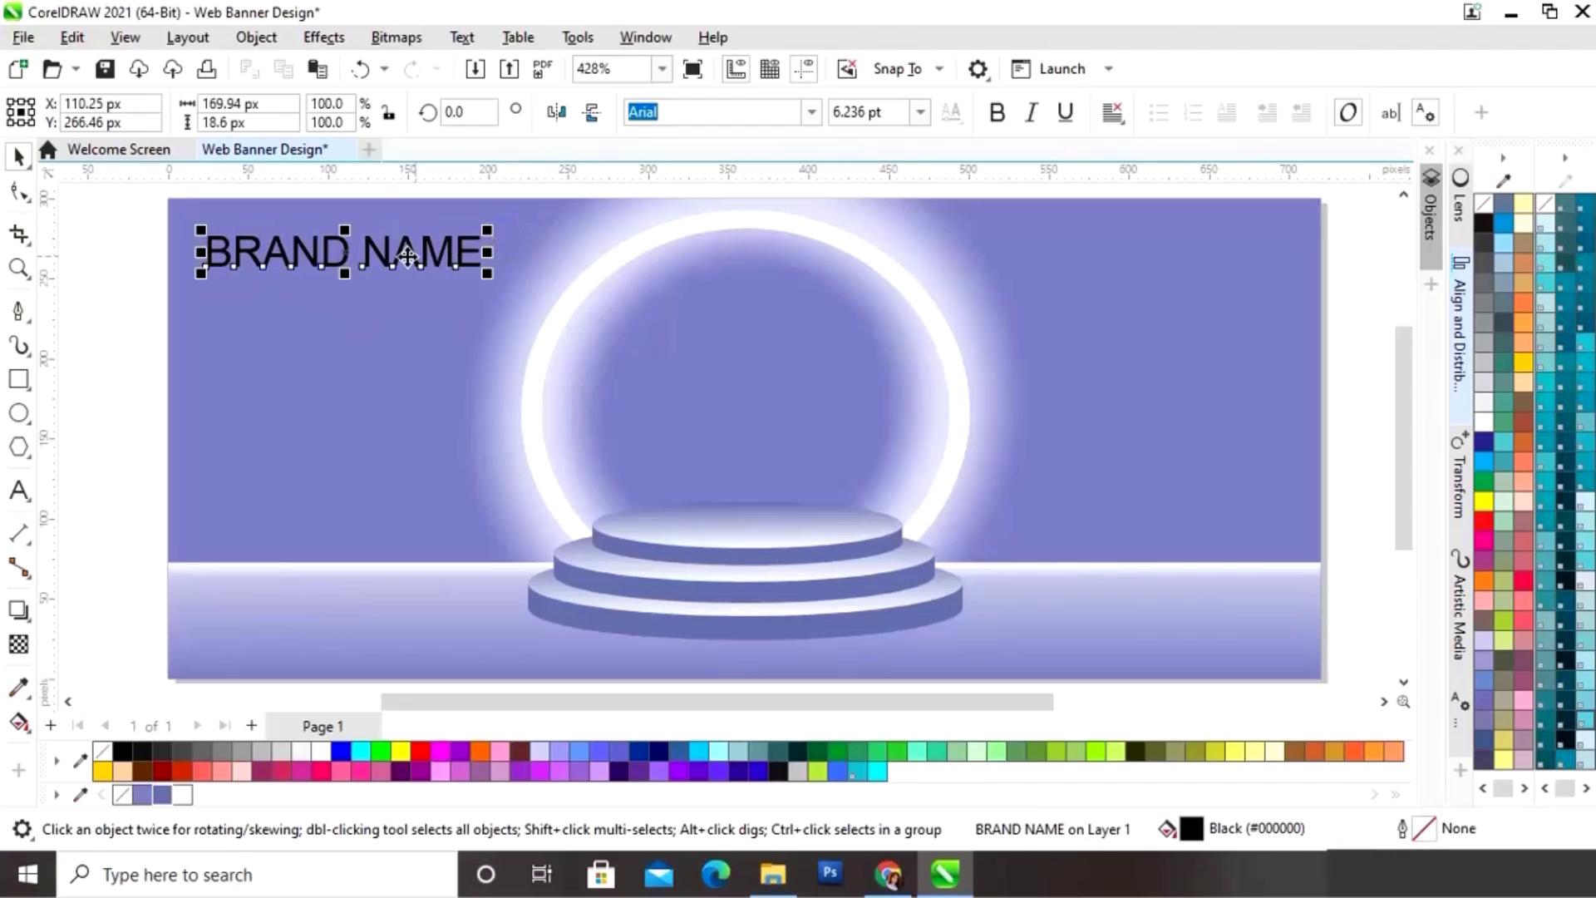
click(320, 751)
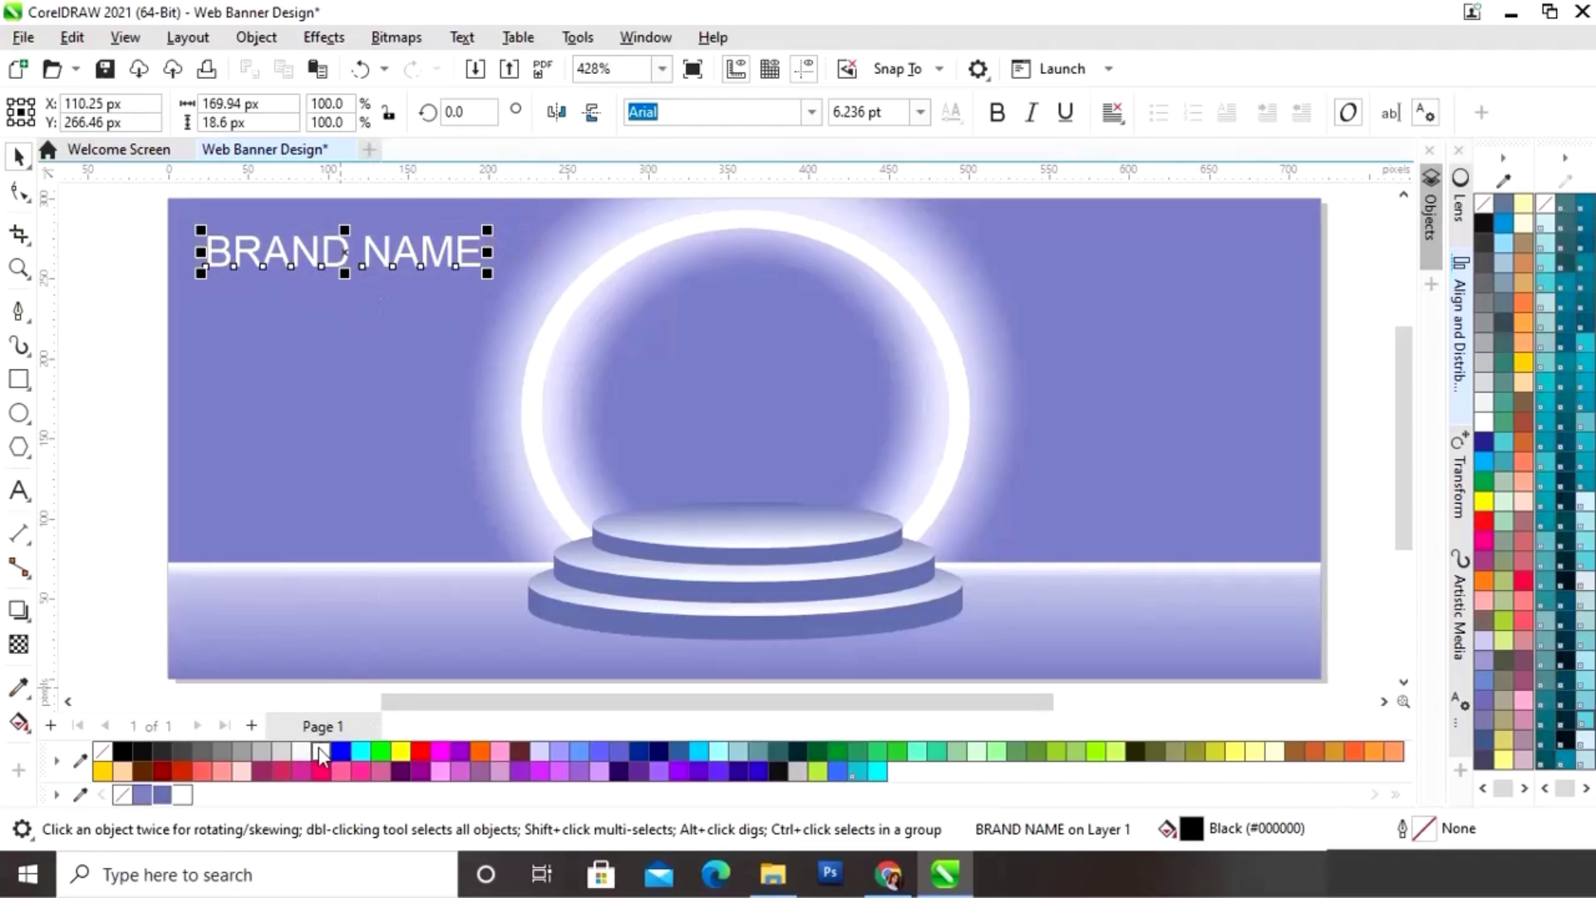
Step: Make the white BRAND NAME text bold
click(997, 113)
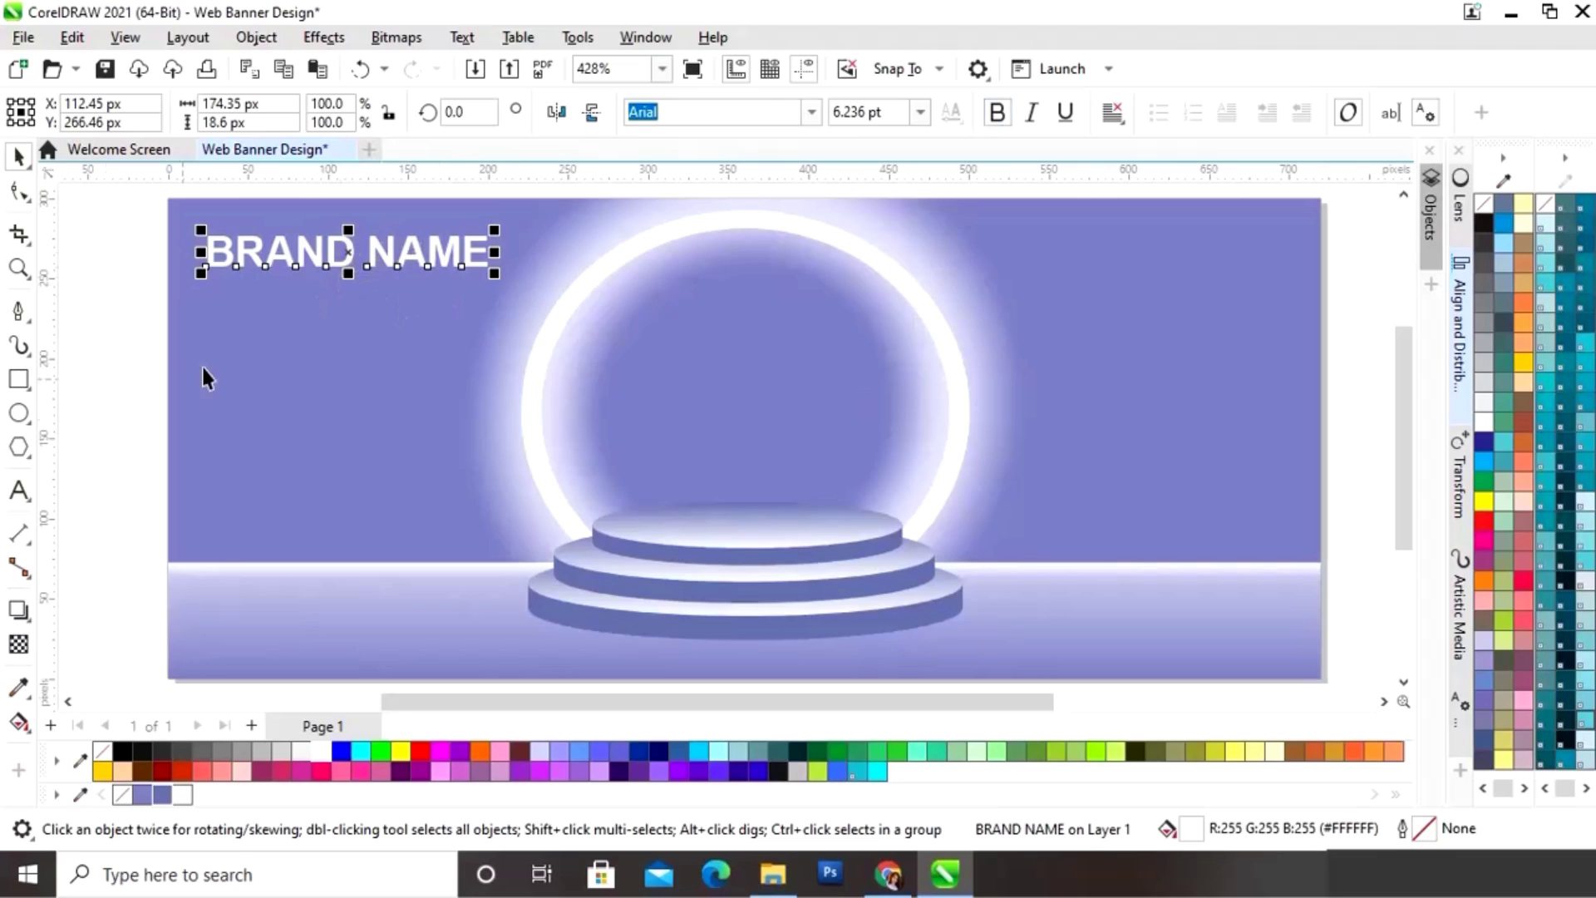
click(122, 416)
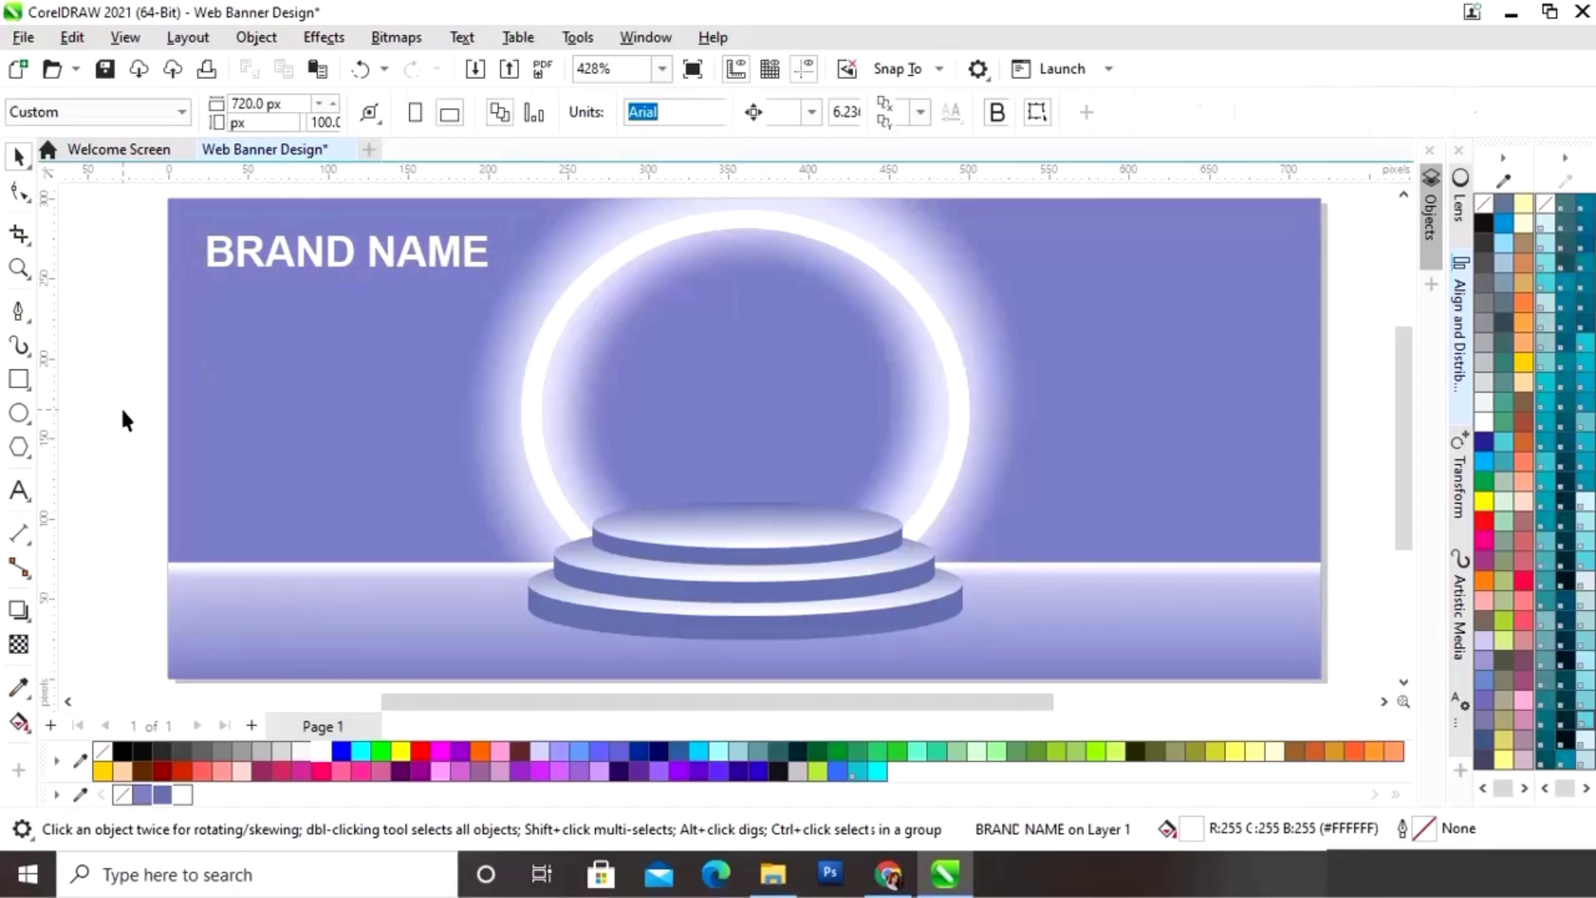
Step: Add the artistic text "Z21 PRO" on the banner near BRAND NAME
click(20, 492)
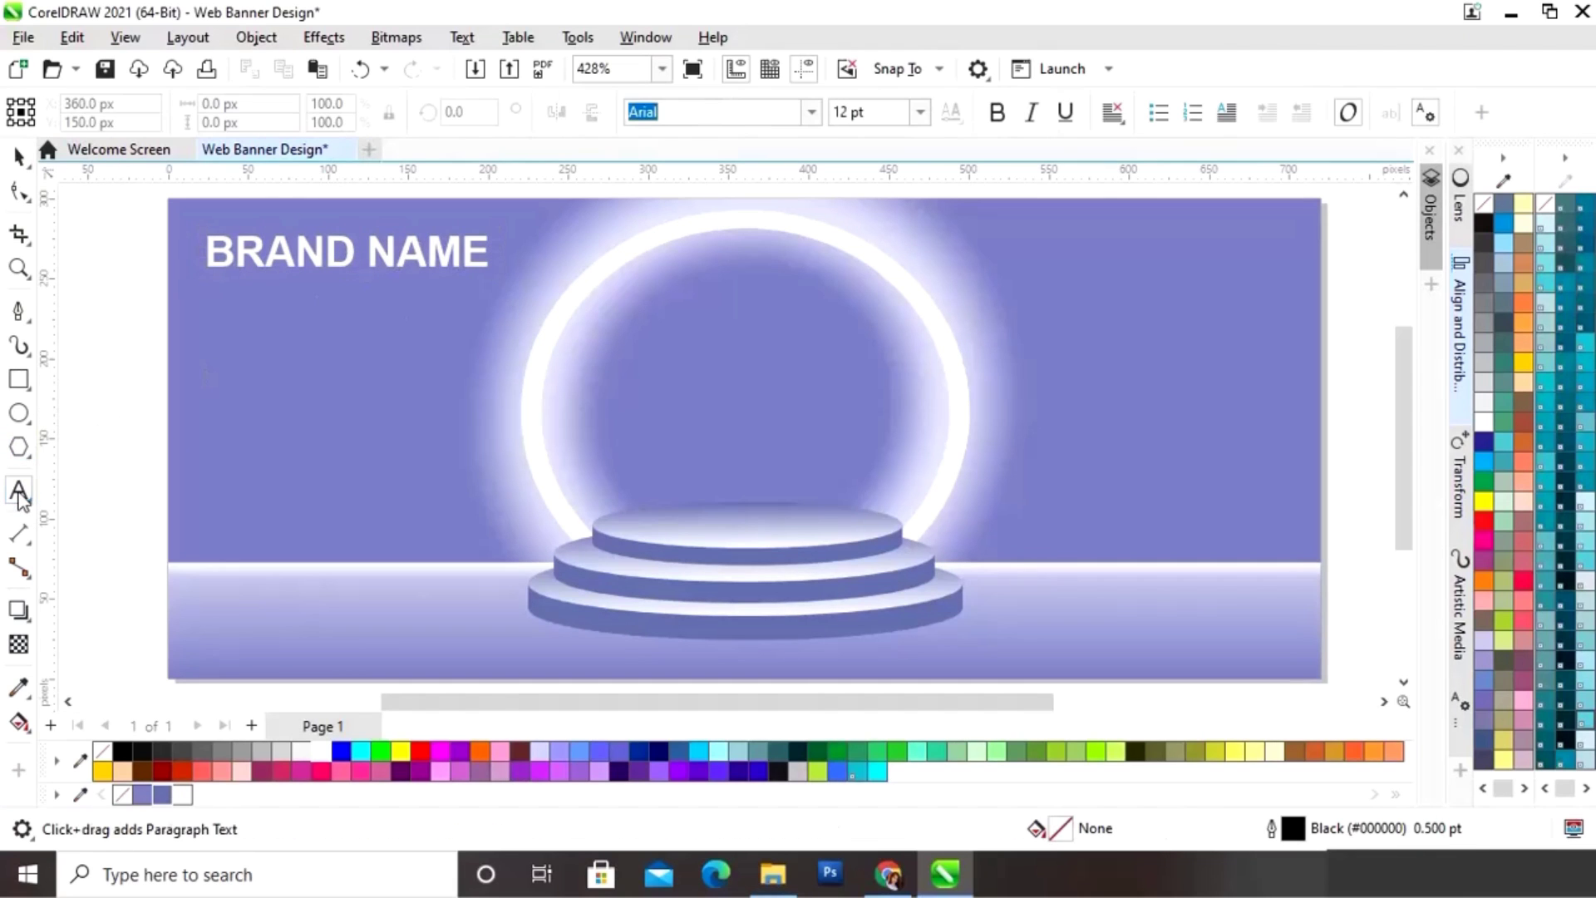
click(251, 332)
text(Z)
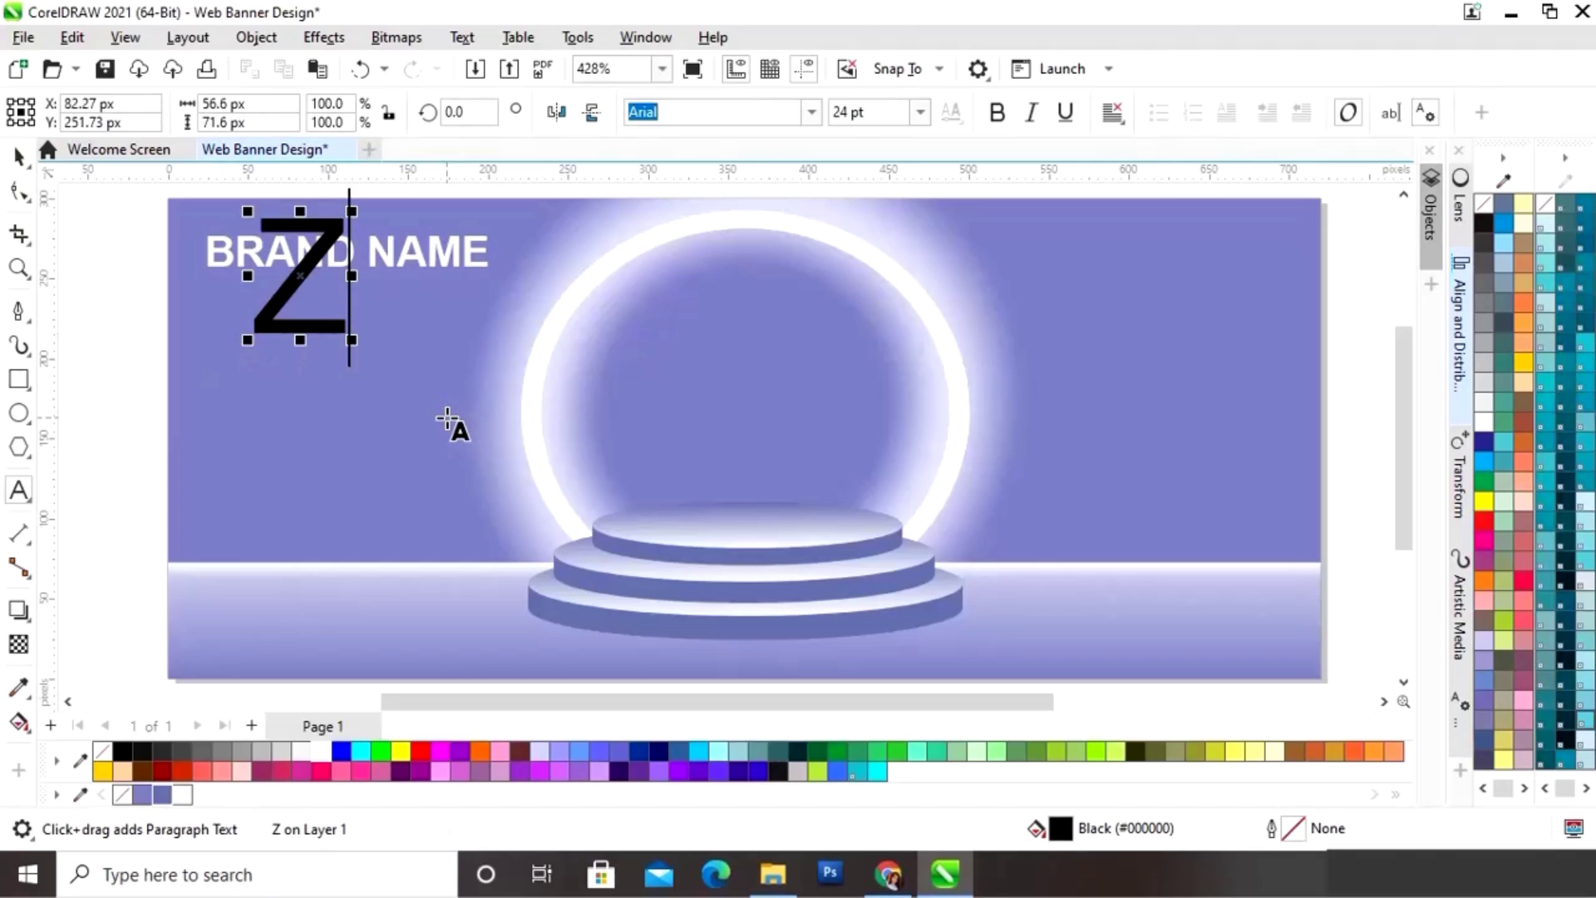
text(21 PRO)
Step: Scale Z21 PRO to about 129 px wide, place it centred beneath BRAND NAME, and make it bold with a white fill
click(19, 156)
drag(921, 223, 476, 290)
drag(358, 318, 351, 302)
click(997, 113)
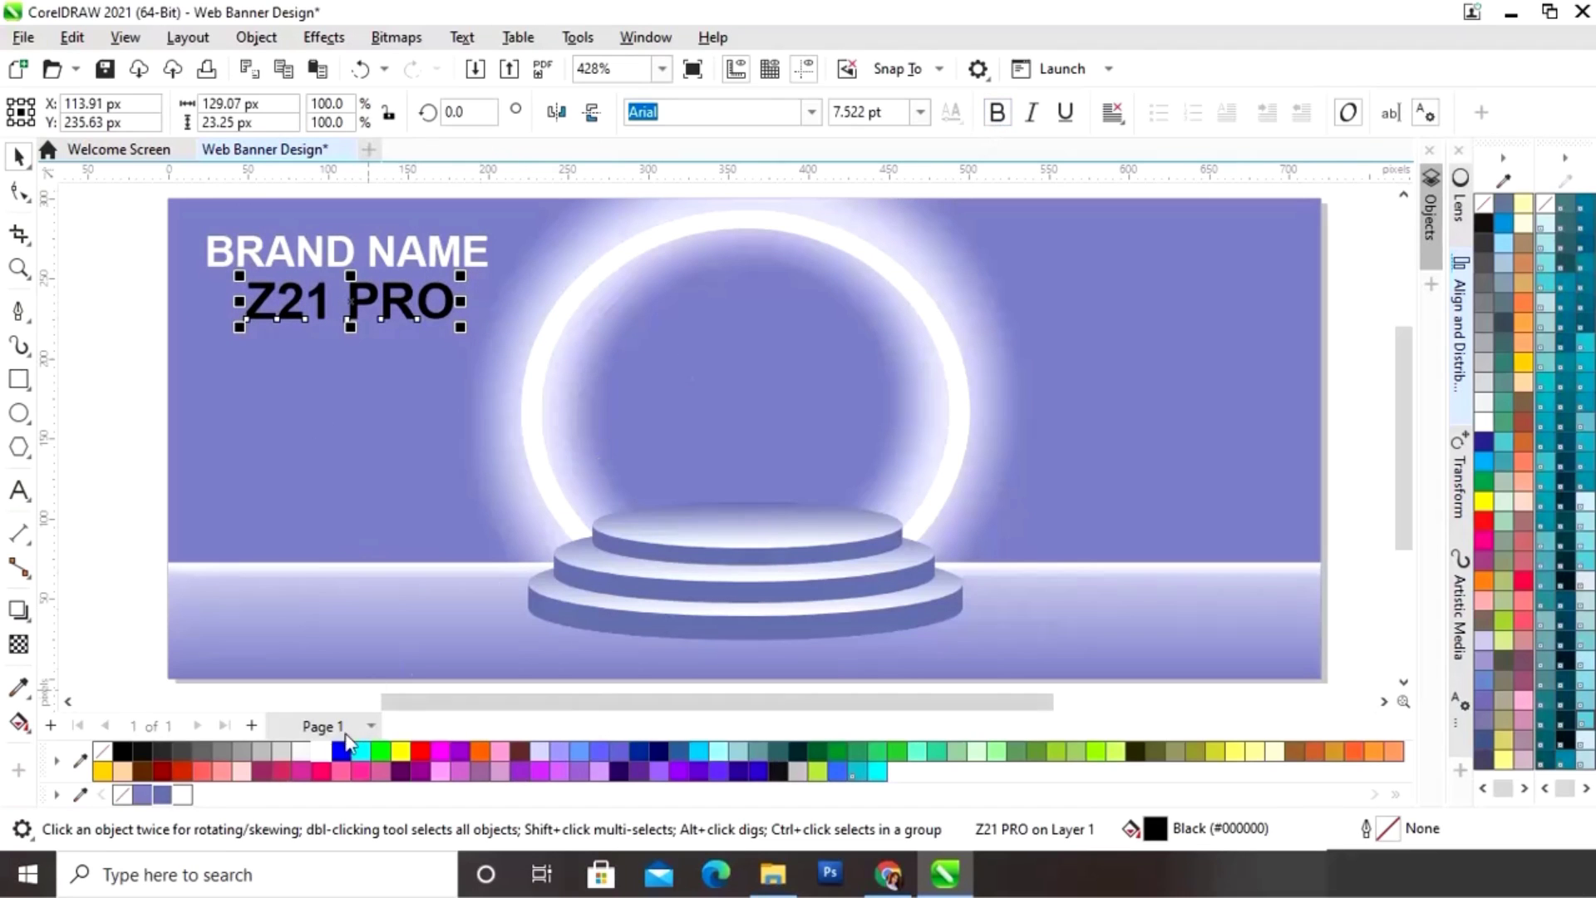
click(322, 751)
click(103, 453)
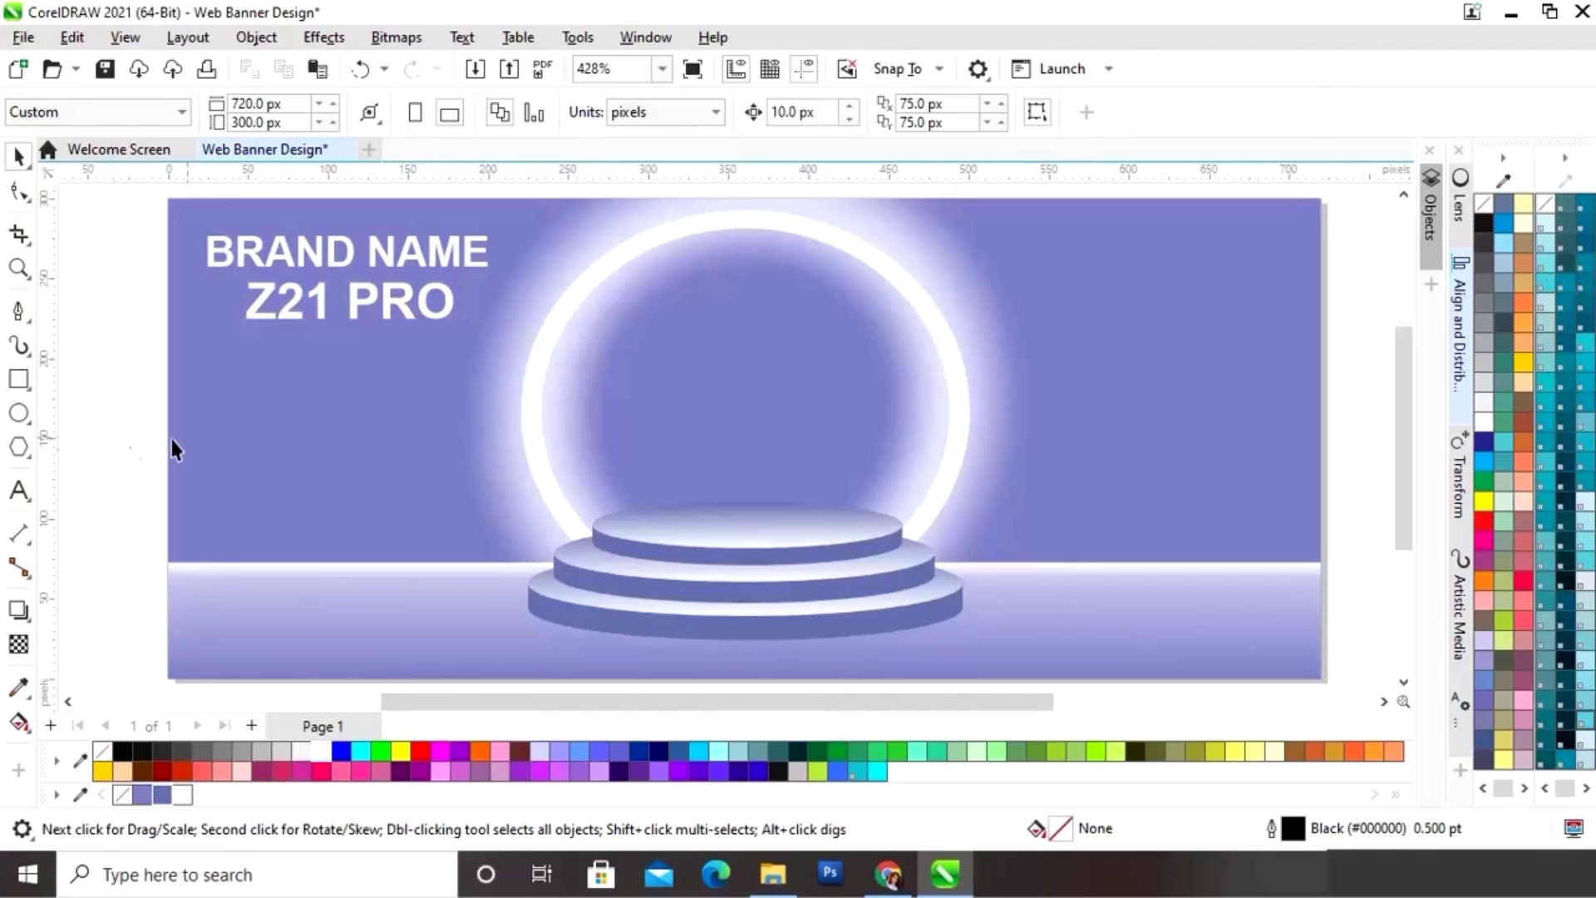
Step: Add the artistic text "64GB" below Z21 PRO and shrink it to about 34 px wide
click(20, 492)
click(259, 462)
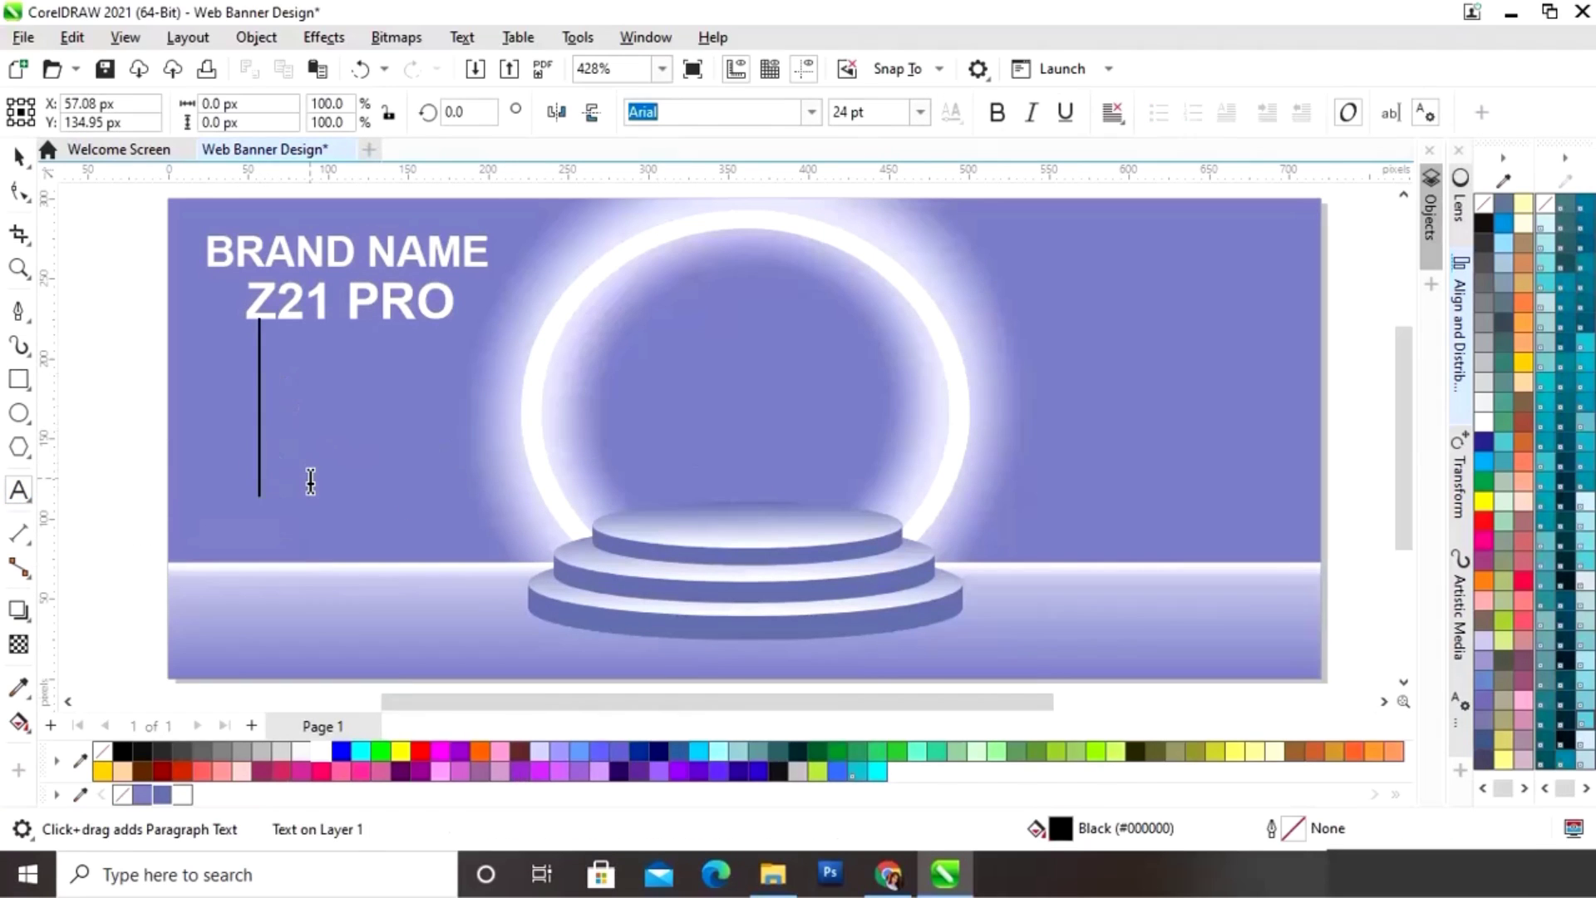
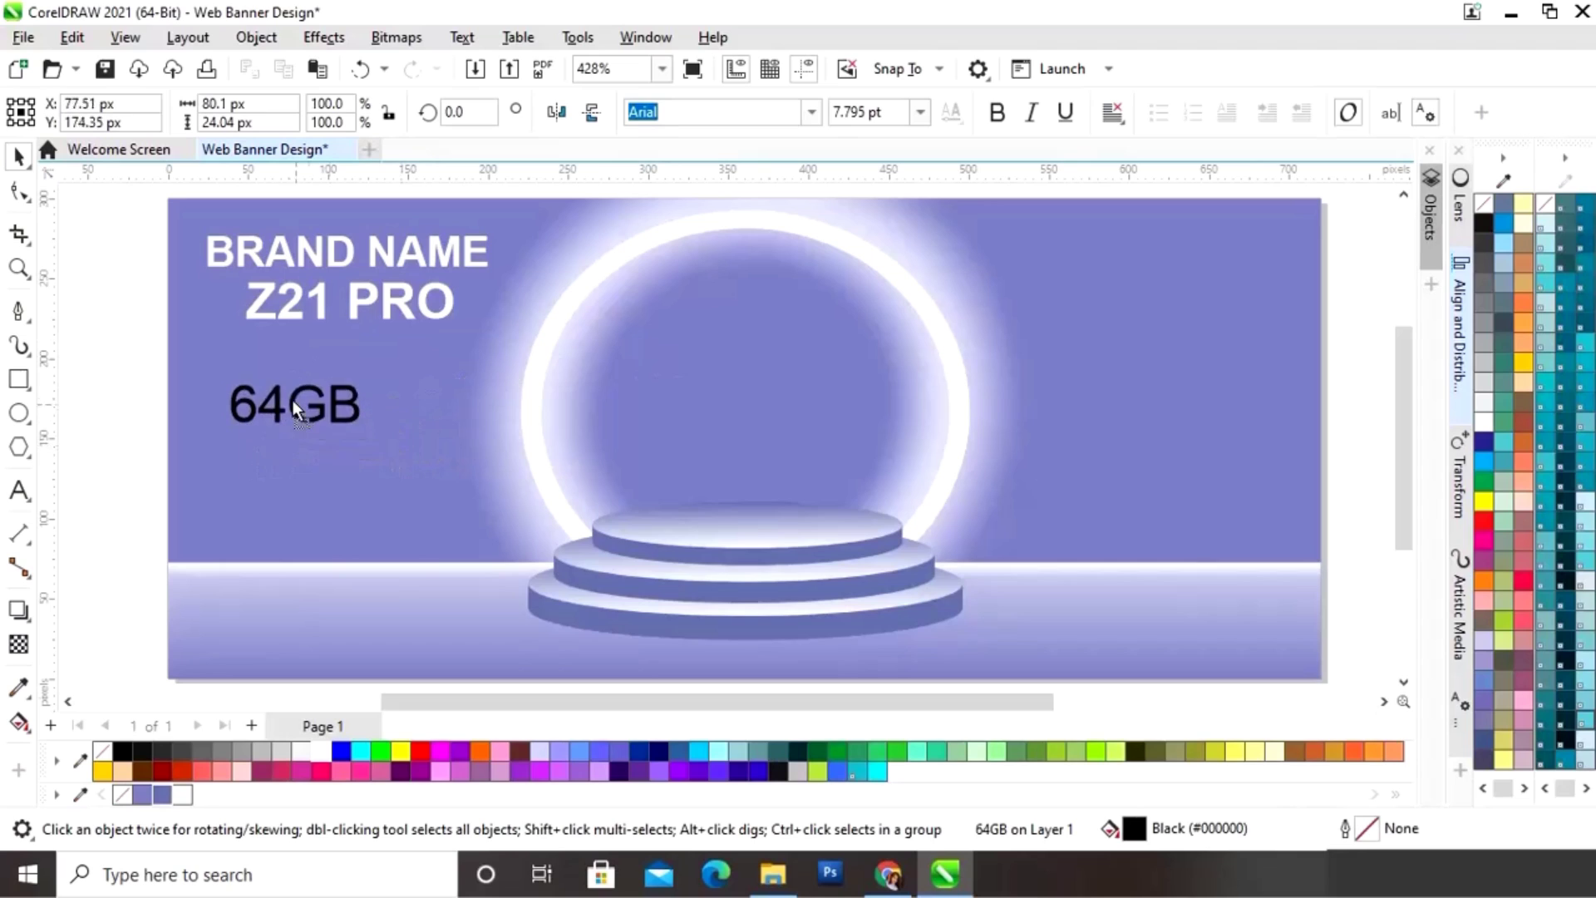
click(922, 118)
click(921, 118)
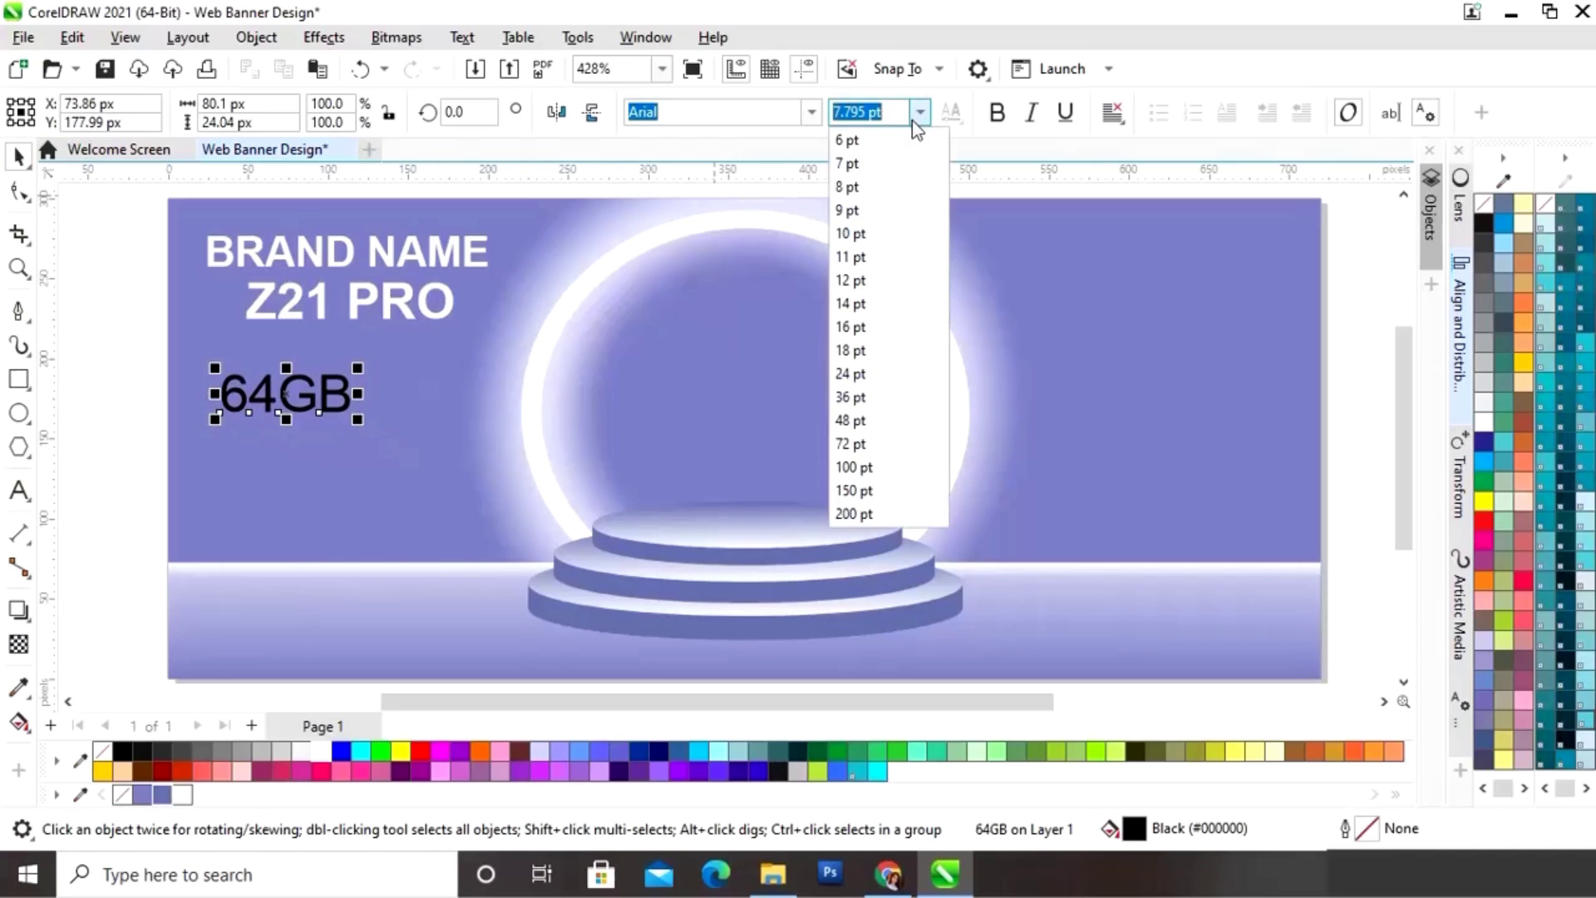
click(848, 141)
Step: Duplicate the 64GB text to its right, at about X 139 px, and change the copy to read "128GB"
drag(349, 414, 390, 389)
right_click(390, 390)
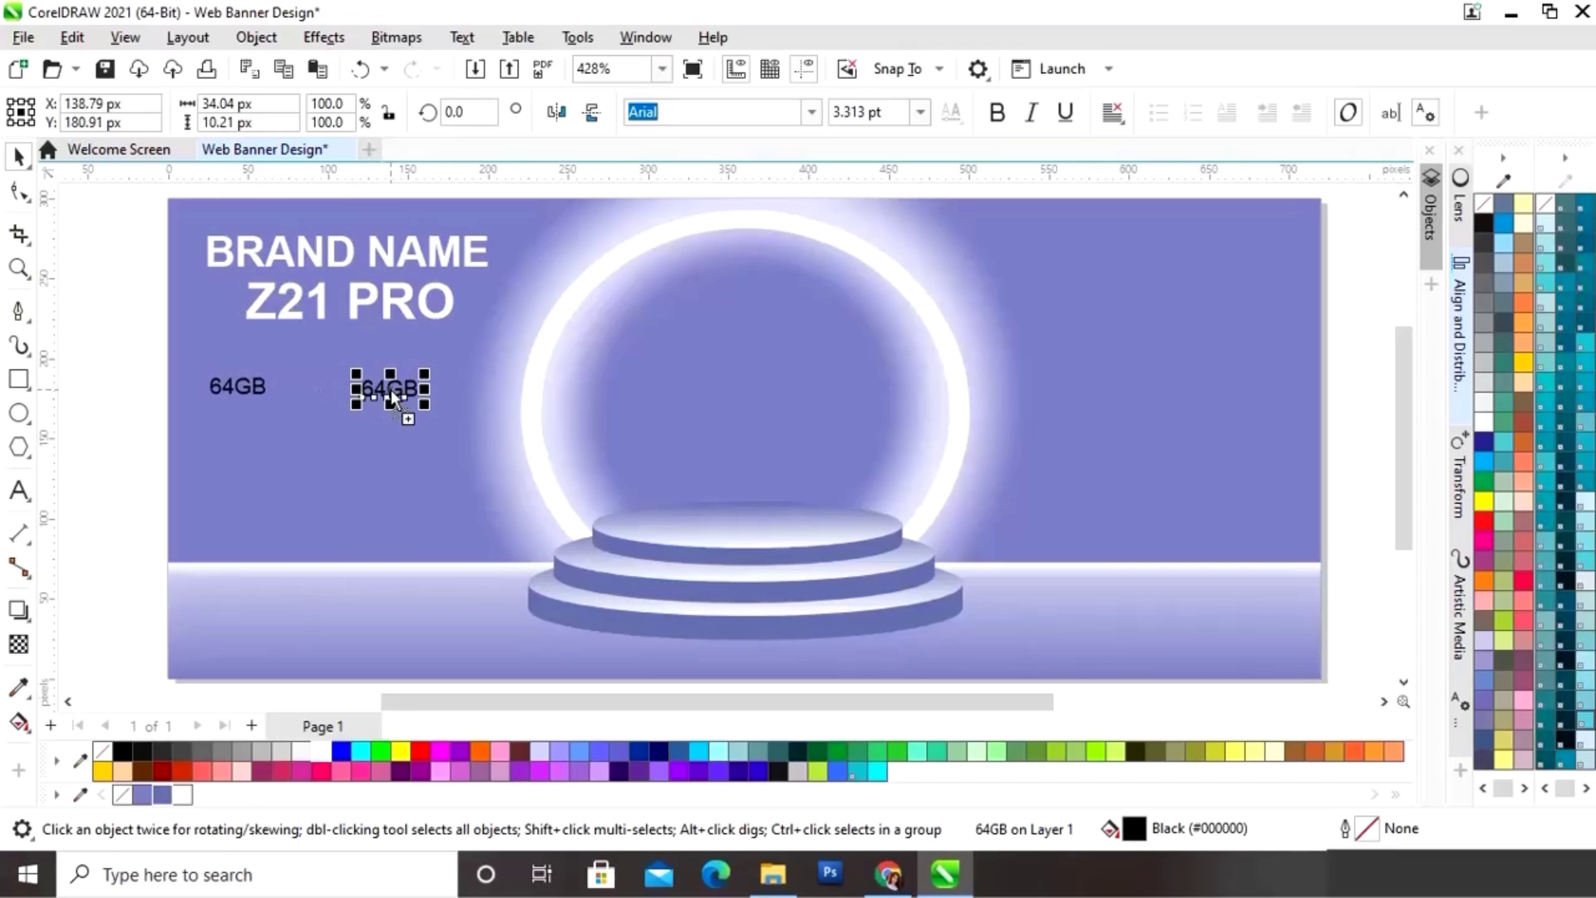
click(29, 499)
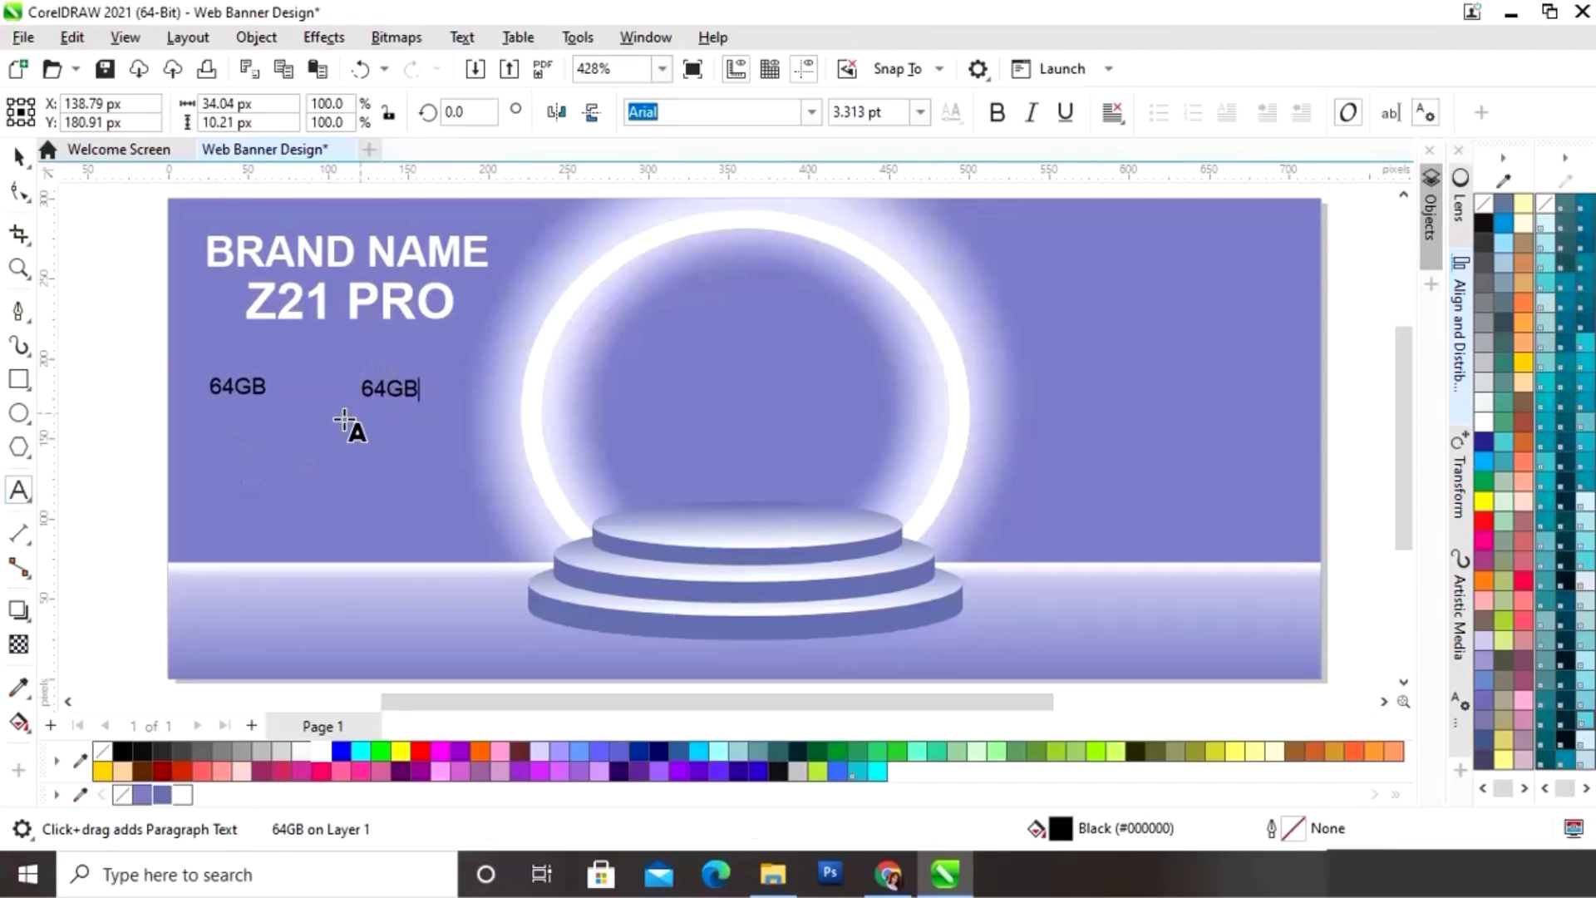
key(BackSpace)
key(BackSpace)
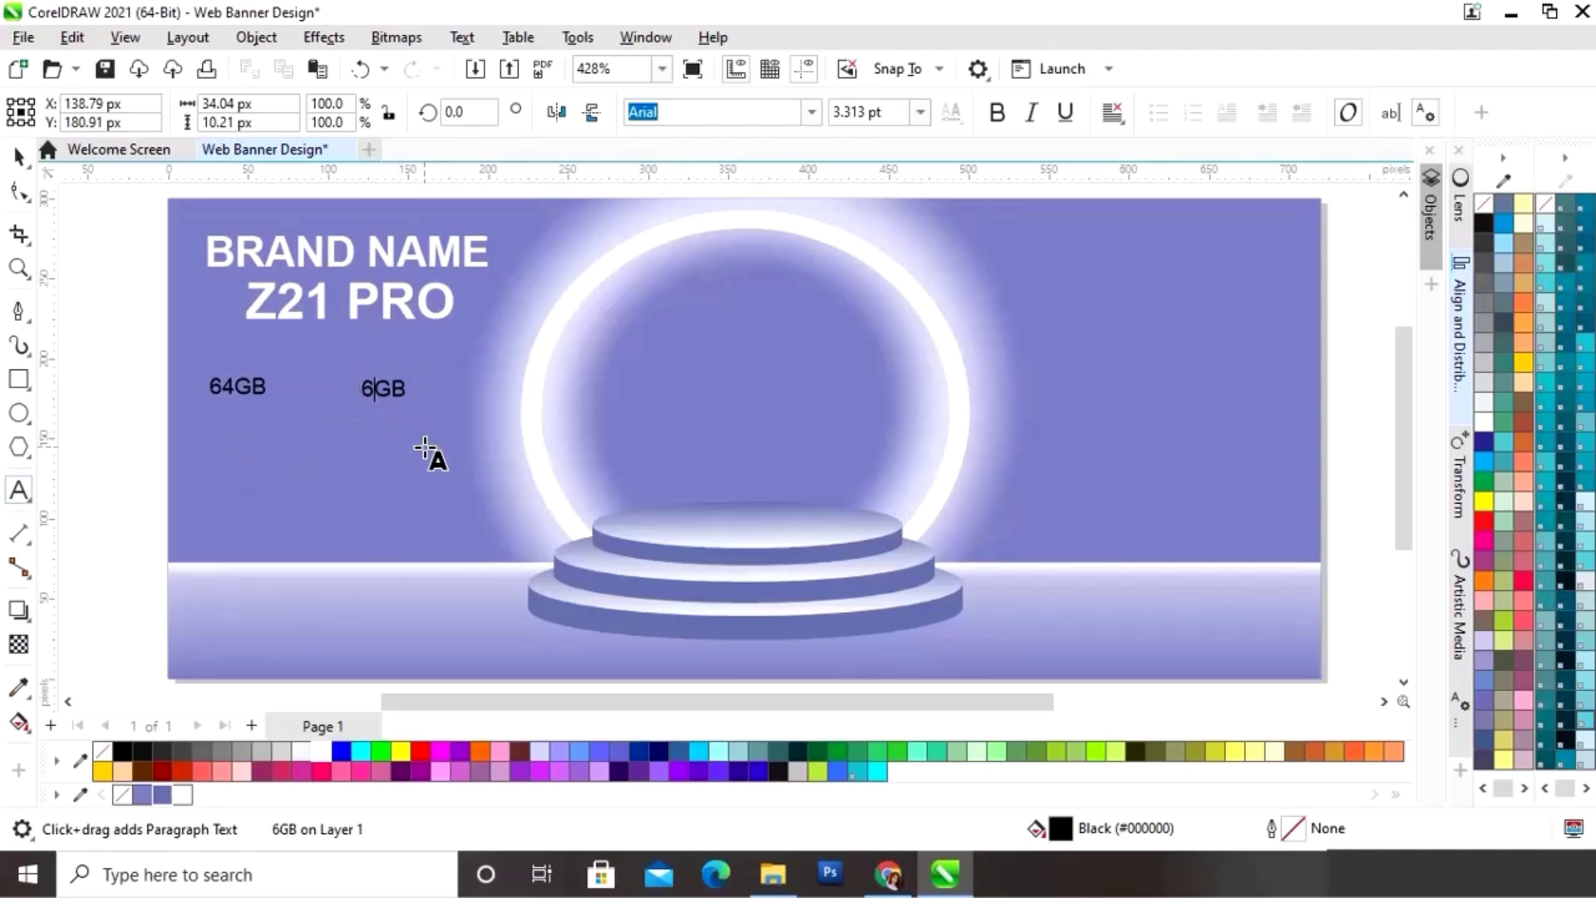
text(128)
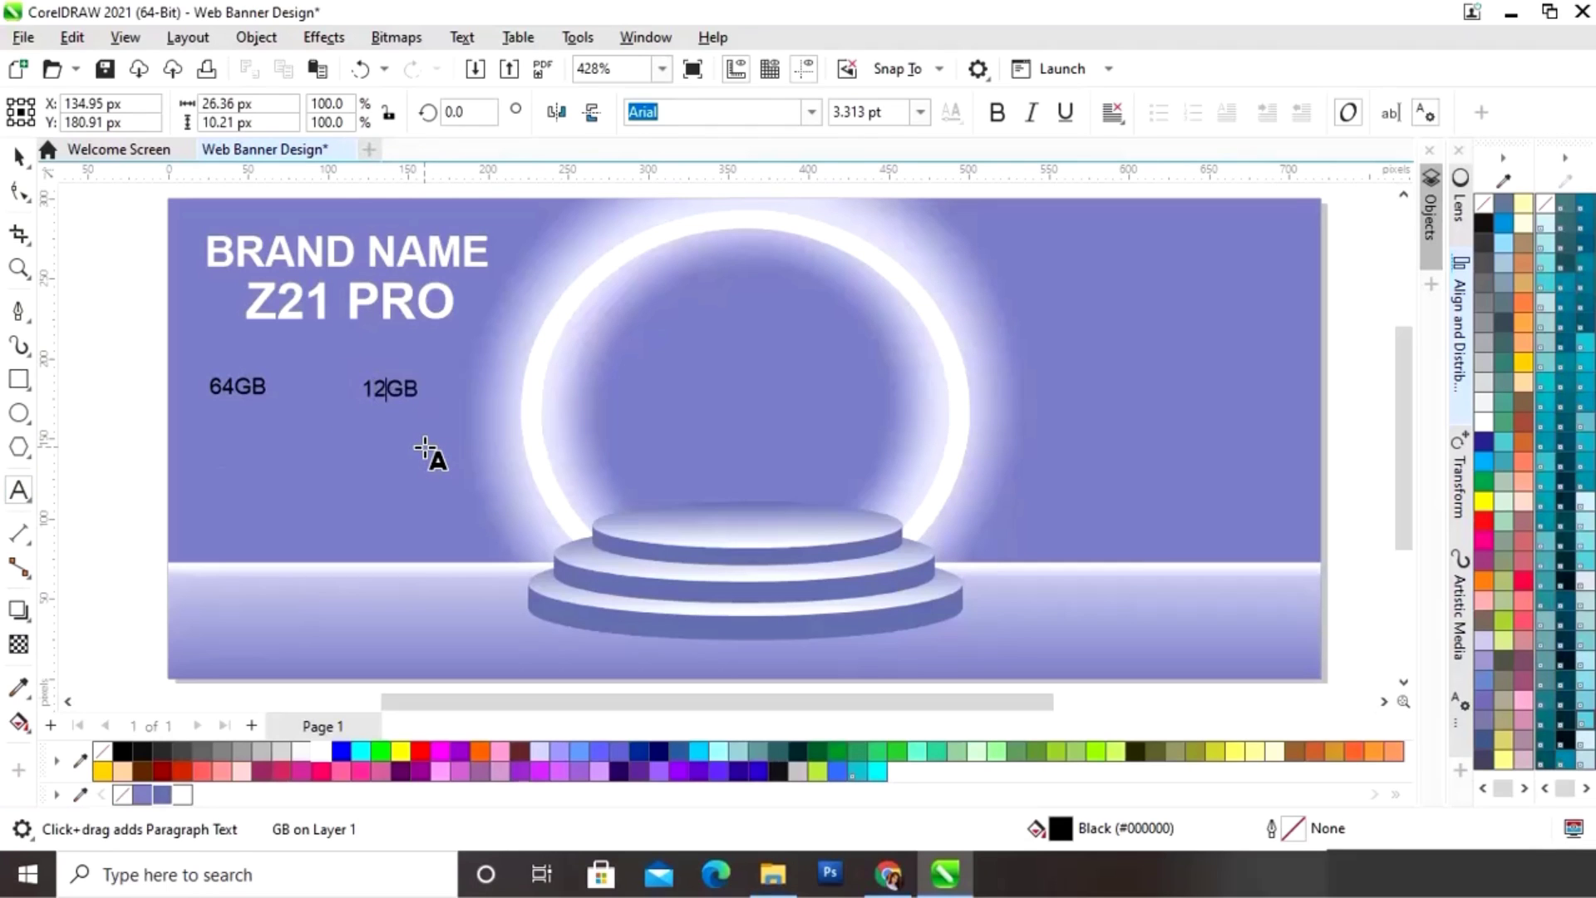
Step: Fill the 64GB and 128GB texts with white
click(19, 155)
click(125, 351)
drag(456, 455, 455, 454)
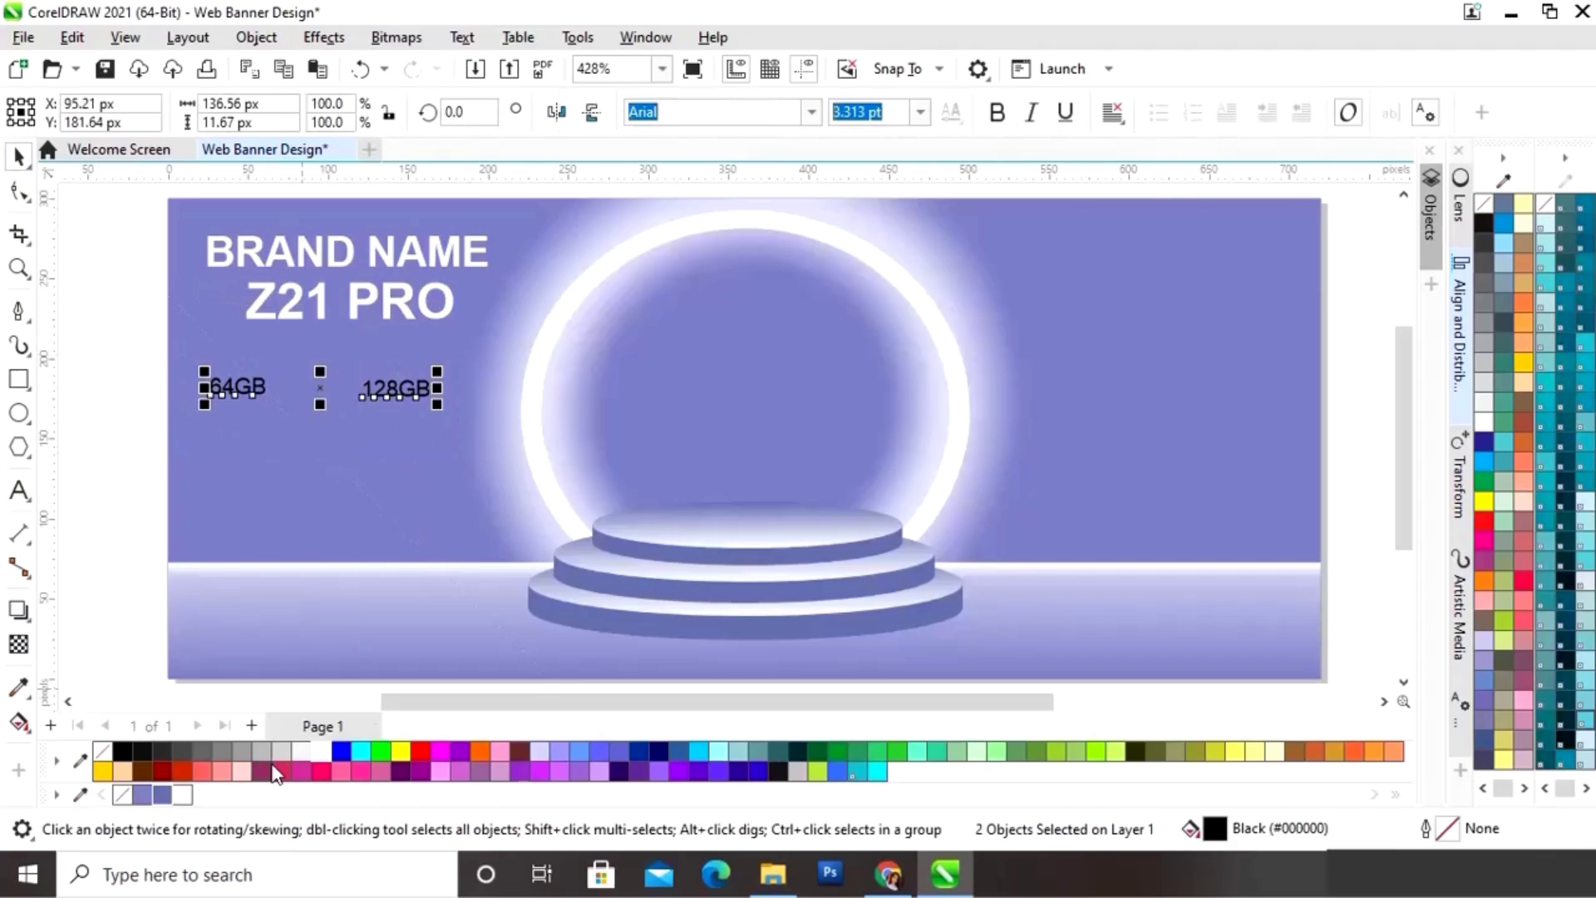
click(322, 752)
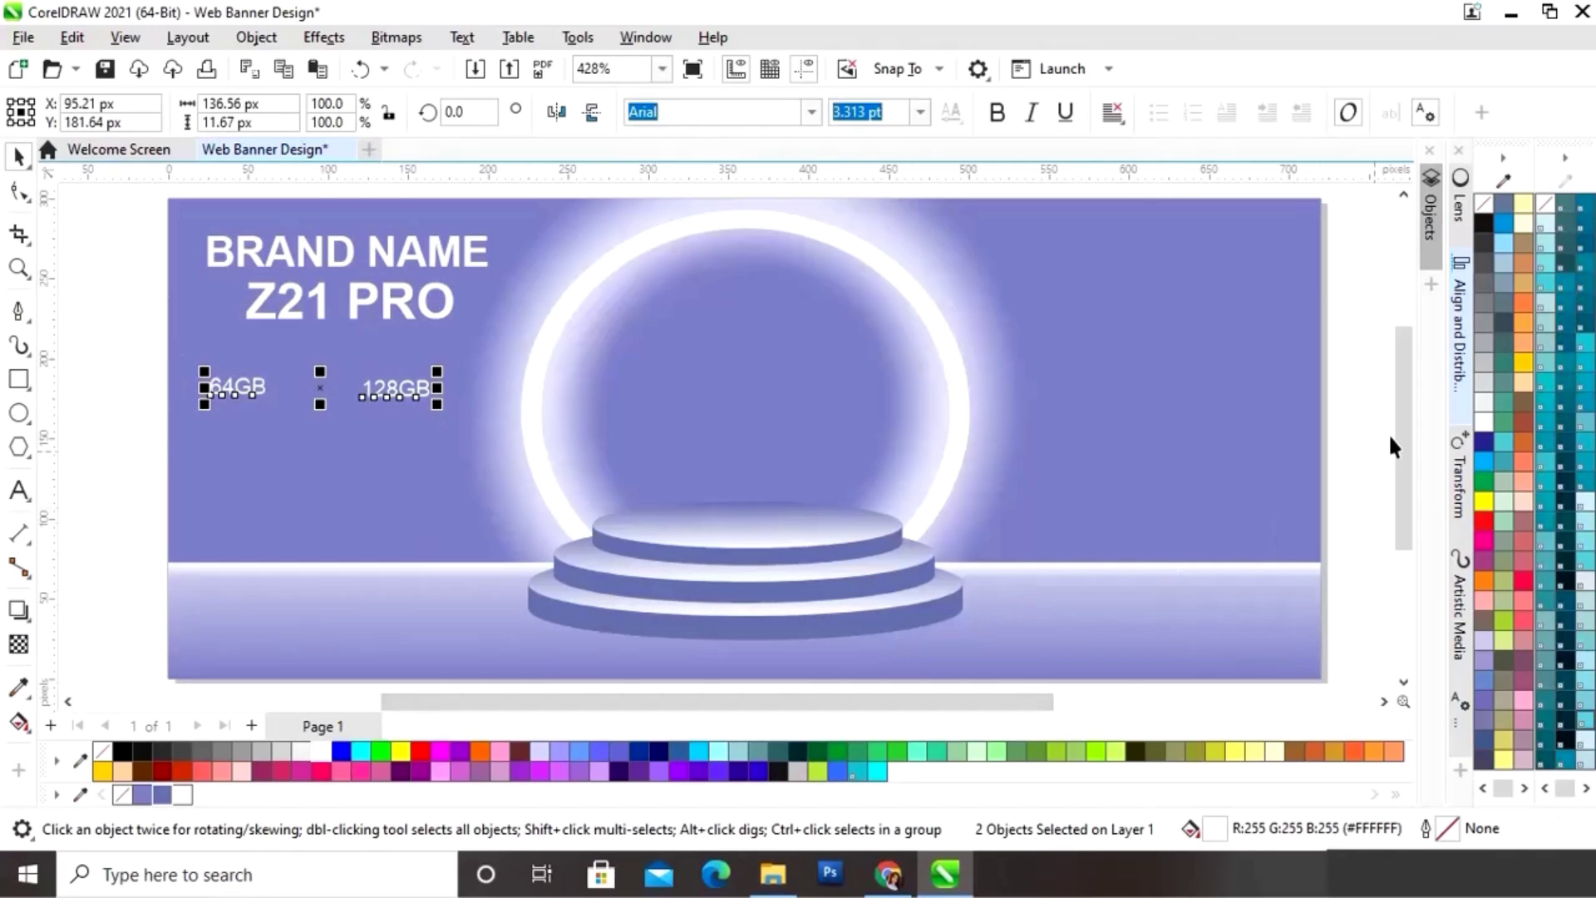
Step: Align the 64GB and 128GB texts on a shared horizontal line by their vertical centres, relative to the active objects
click(1460, 363)
click(1202, 265)
click(1295, 217)
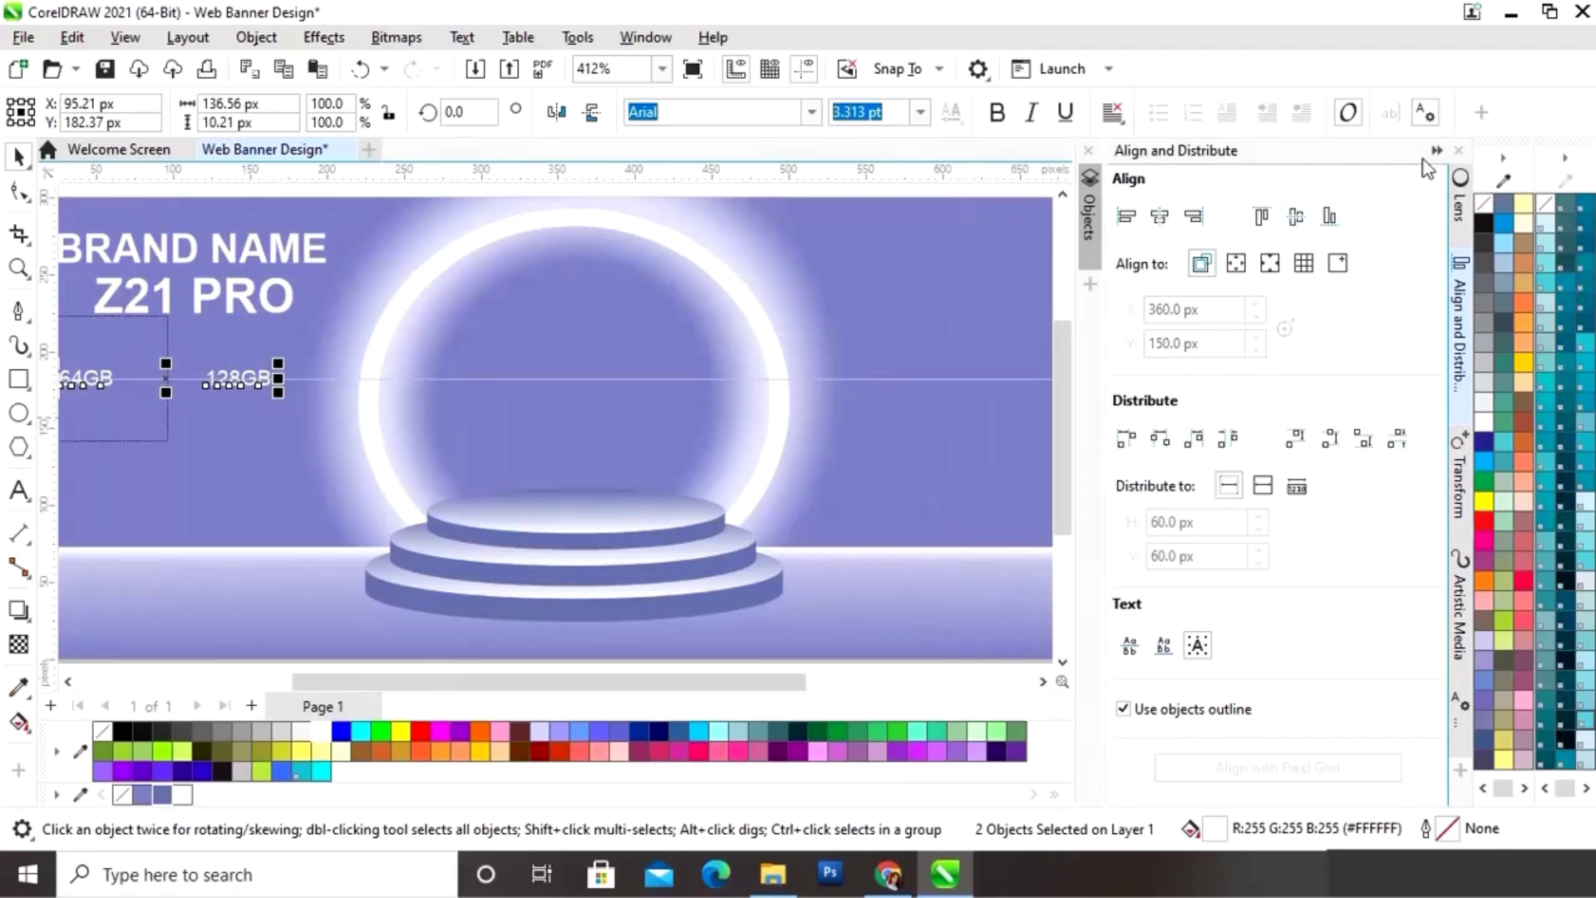
click(1436, 152)
click(132, 497)
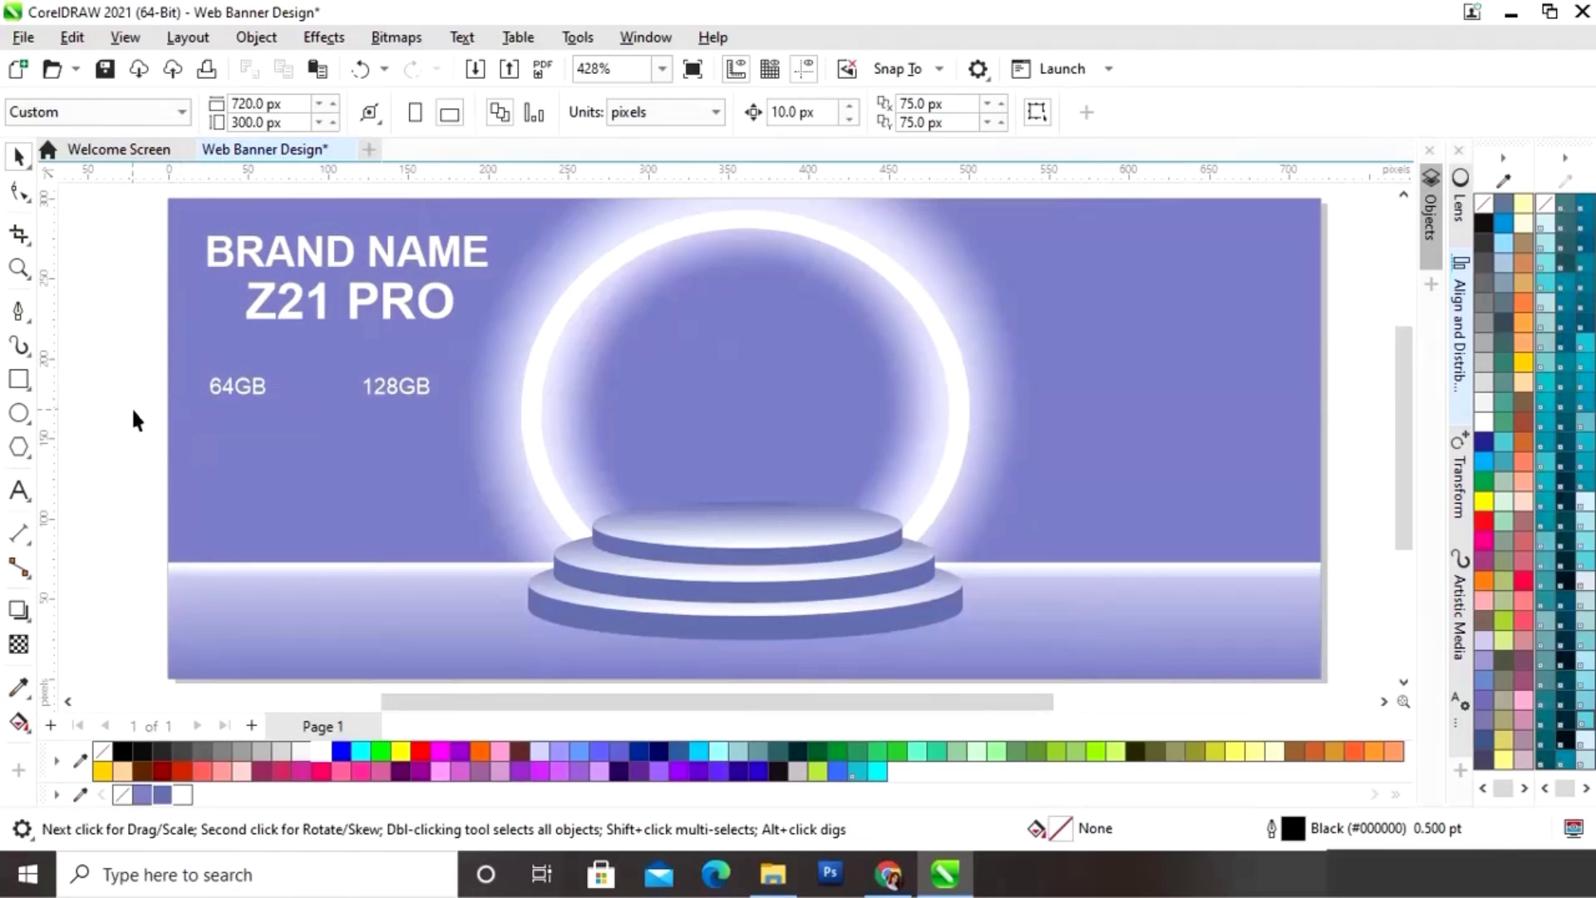
Step: Draw a vertical 2-point line about 42 px long between and below the 64GB and 128GB texts, with a white outline
click(27, 319)
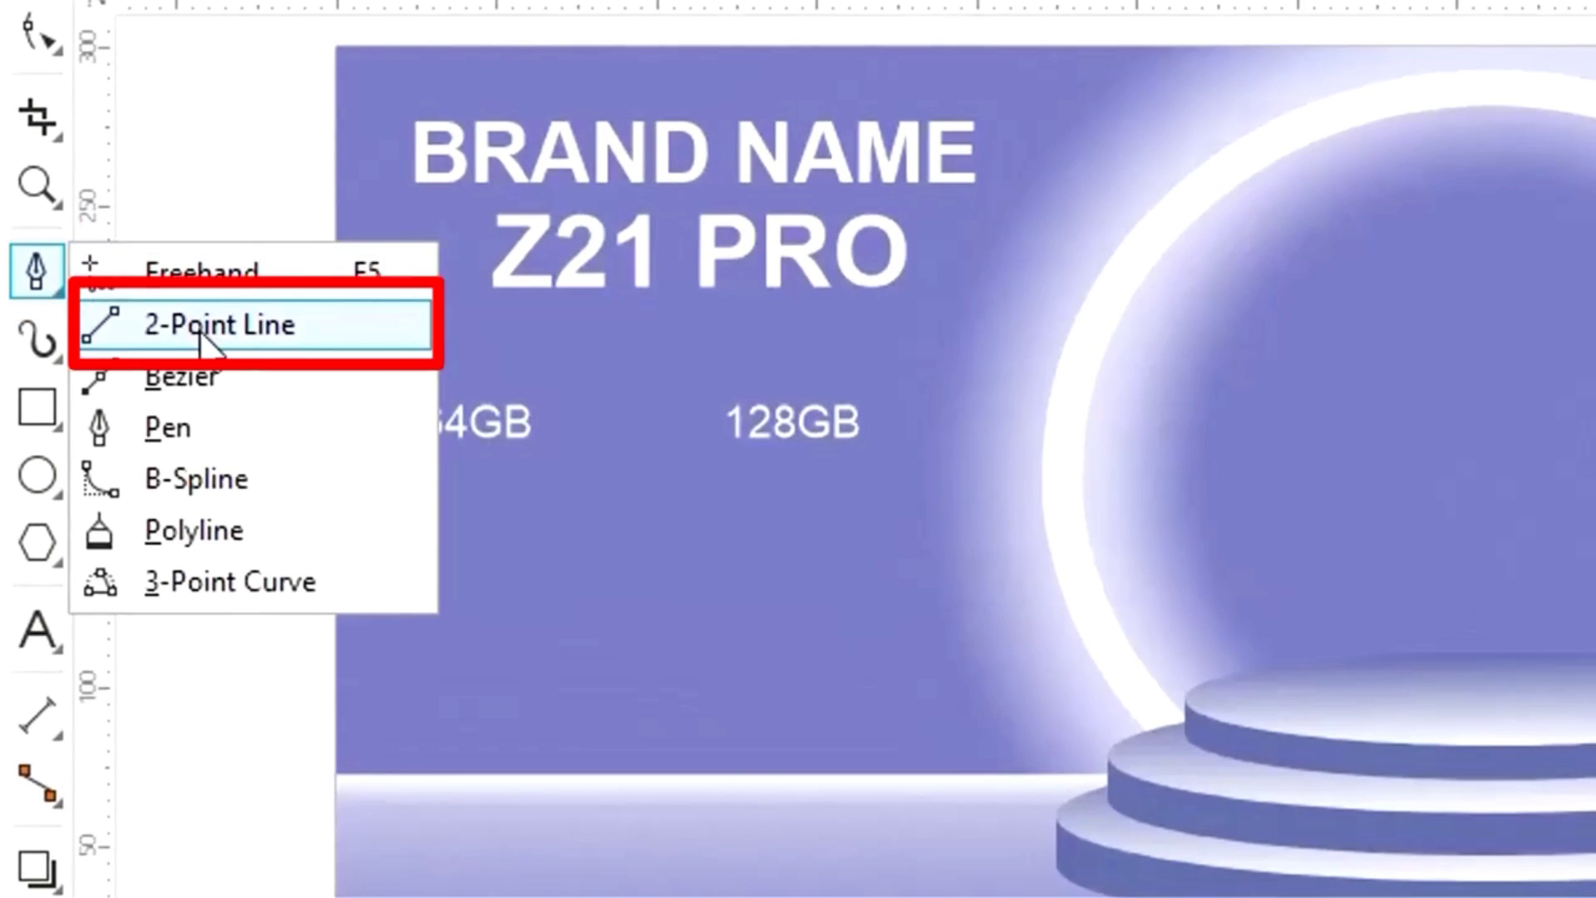
click(200, 326)
drag(617, 455, 616, 581)
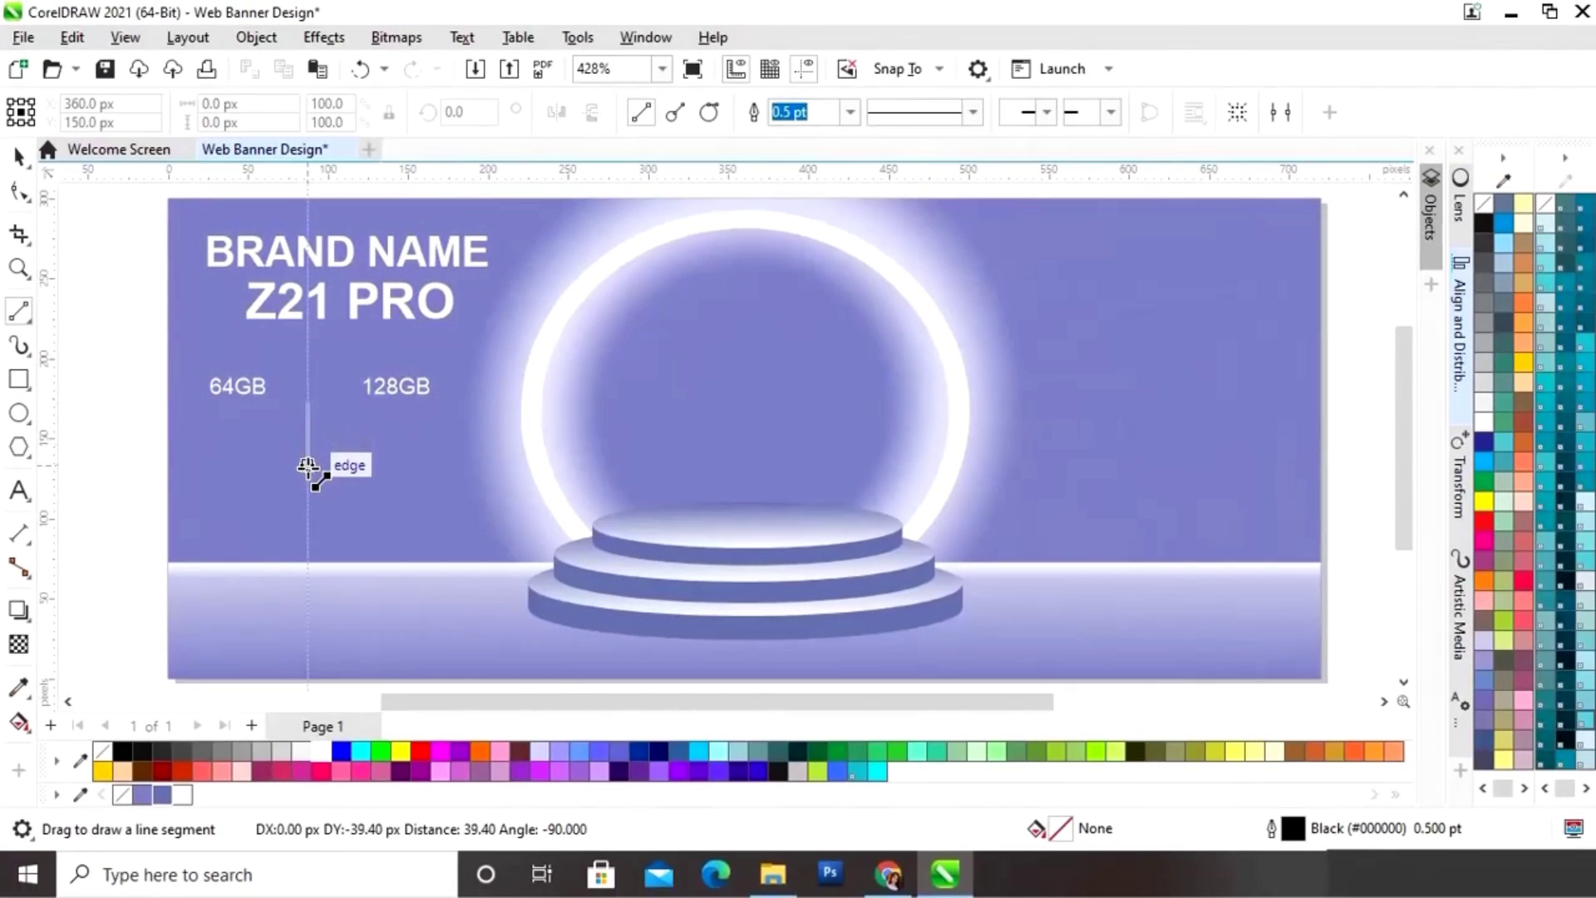
drag(308, 465, 308, 479)
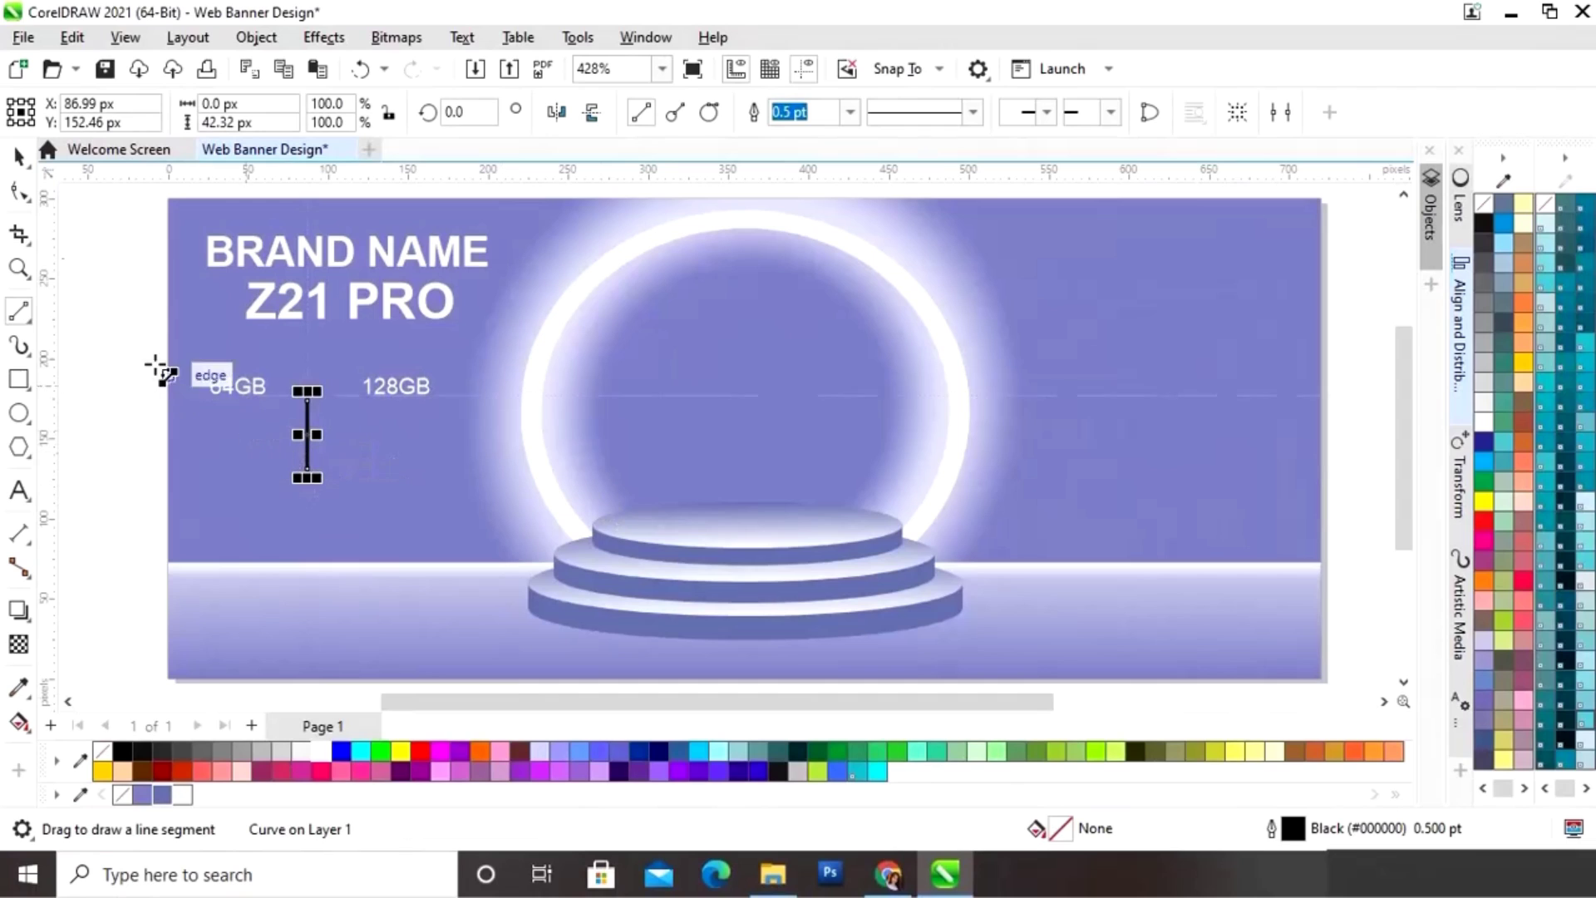
click(18, 157)
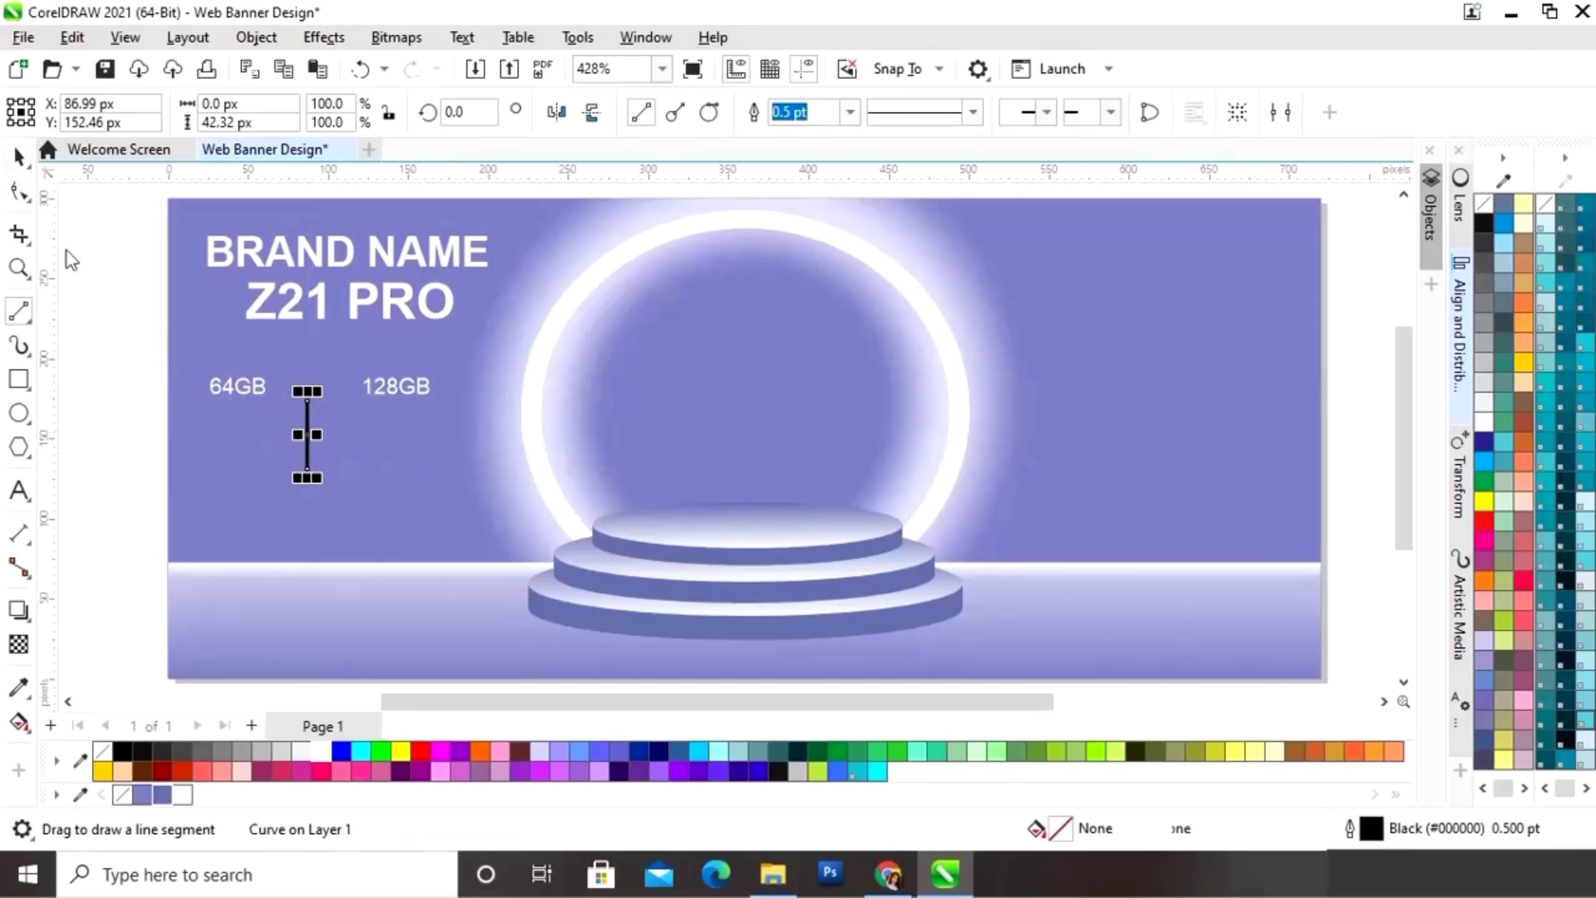
right_click(322, 751)
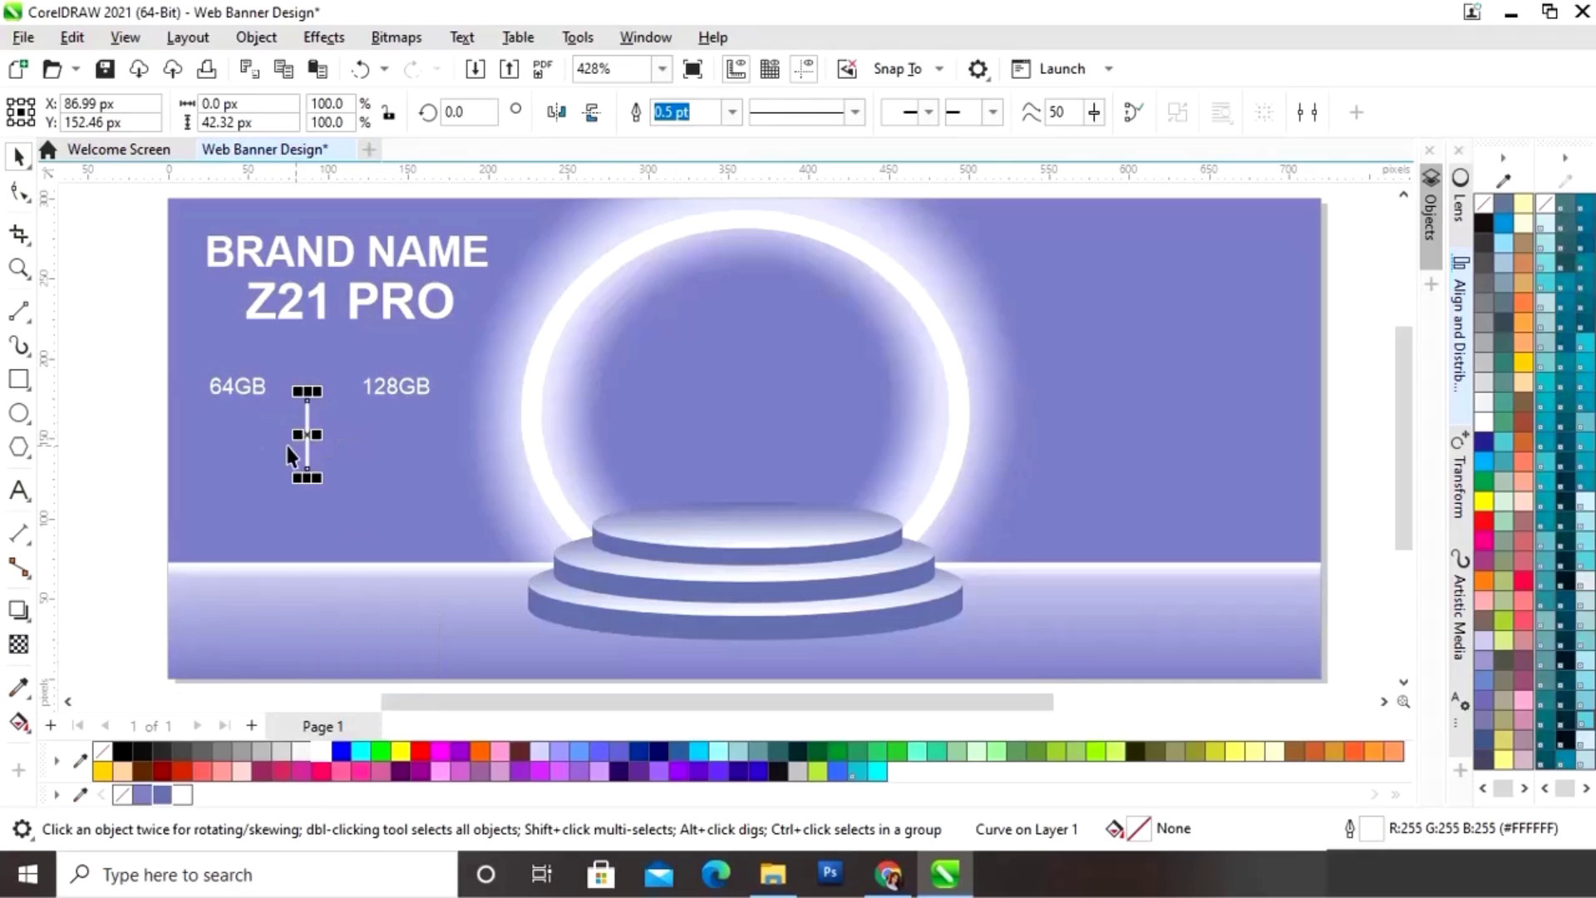
Step: Move the vertical white line to about X 96 px, Y 152 px, between the 64GB and 128GB texts
key(z)
drag(177, 323, 501, 535)
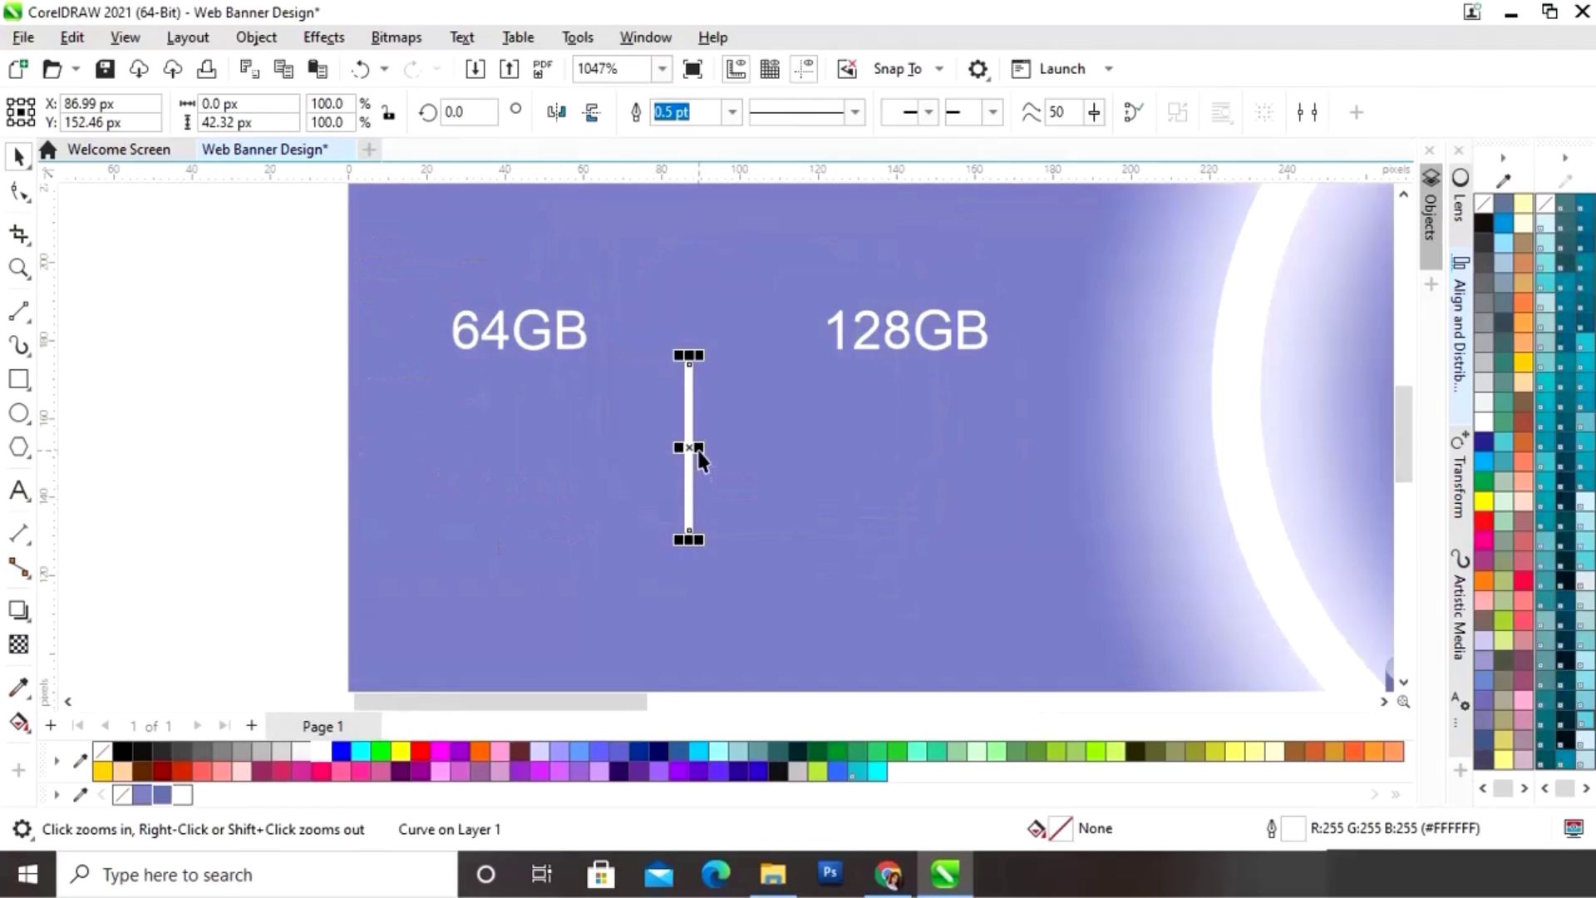
drag(686, 448, 722, 452)
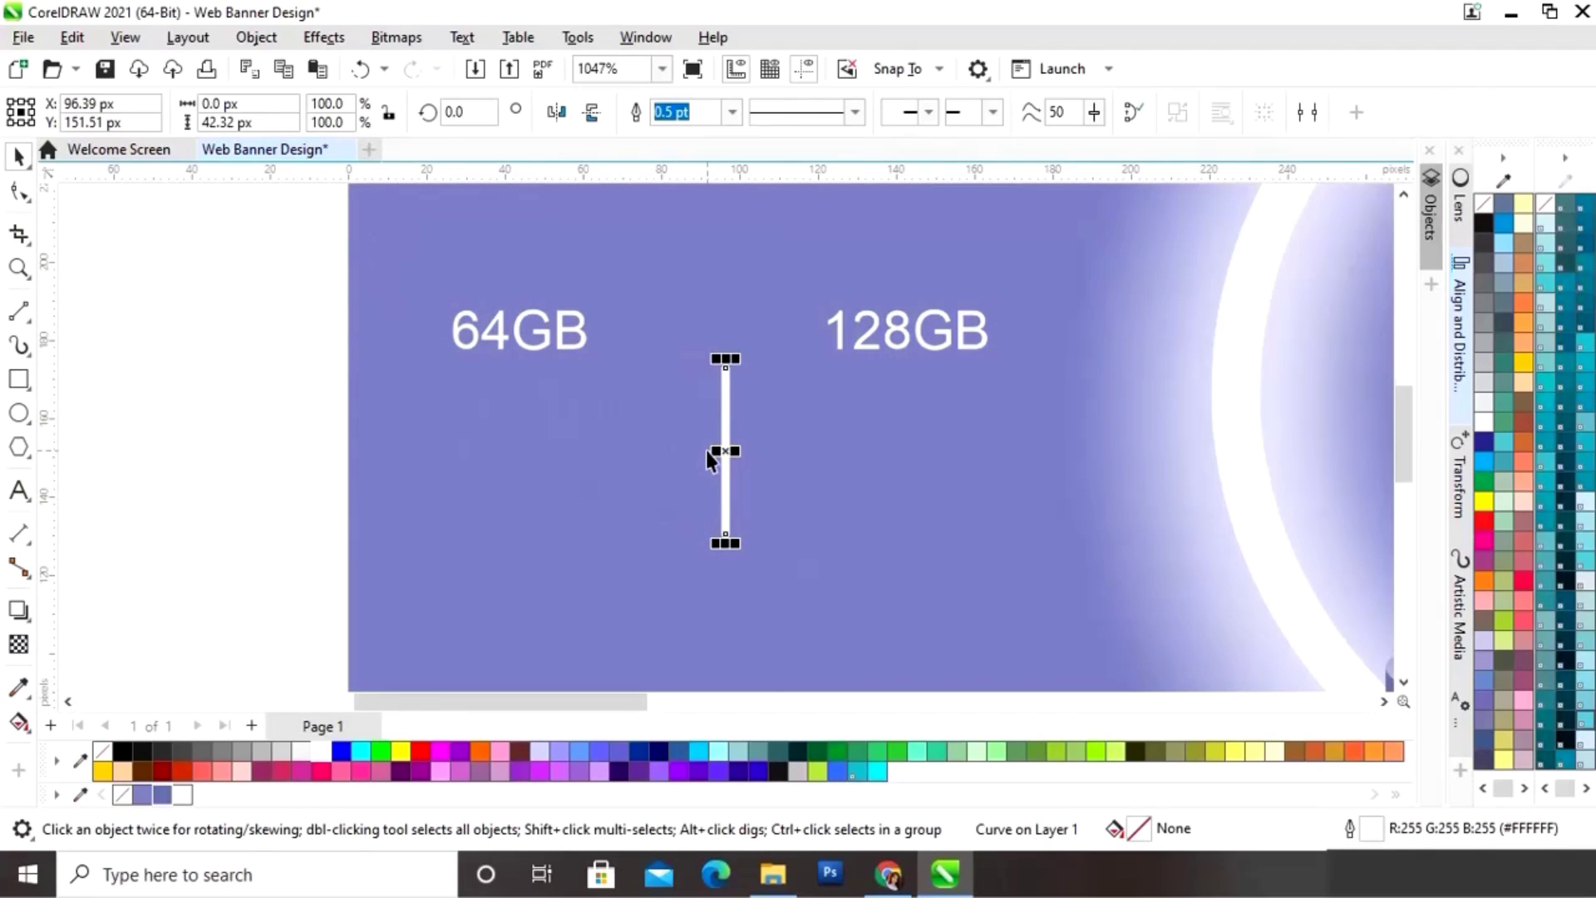
scroll(711, 453, down, 2)
scroll(665, 444, down, 1)
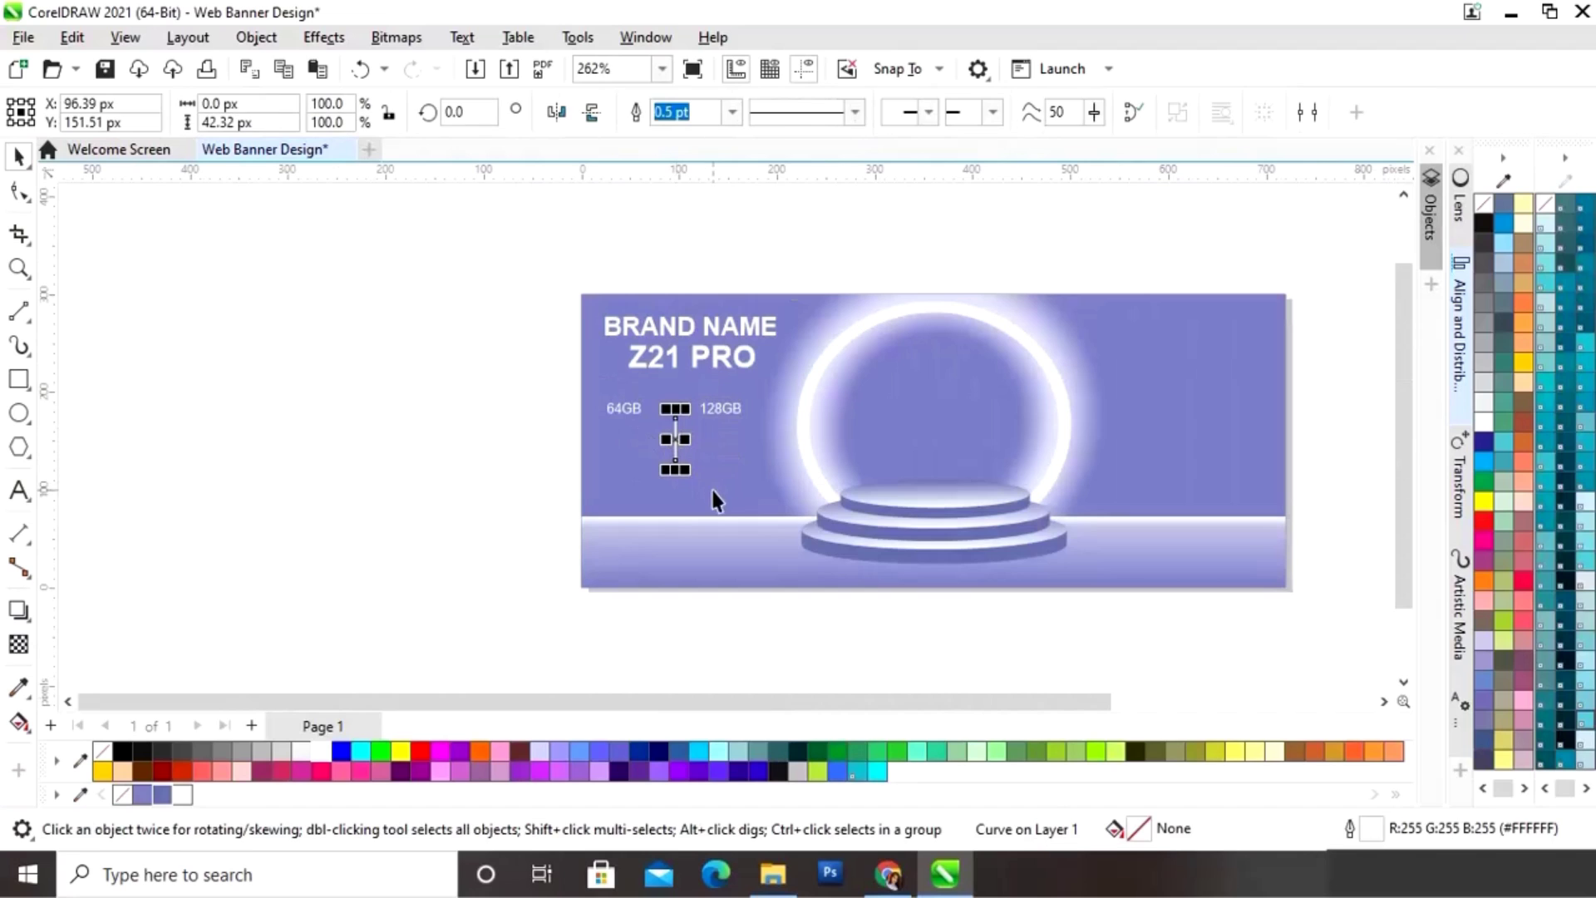
Step: Centre the vertical white line horizontally on the BRAND NAME text
key(z)
drag(537, 233, 1314, 636)
key(Escape)
key(space)
click(415, 463)
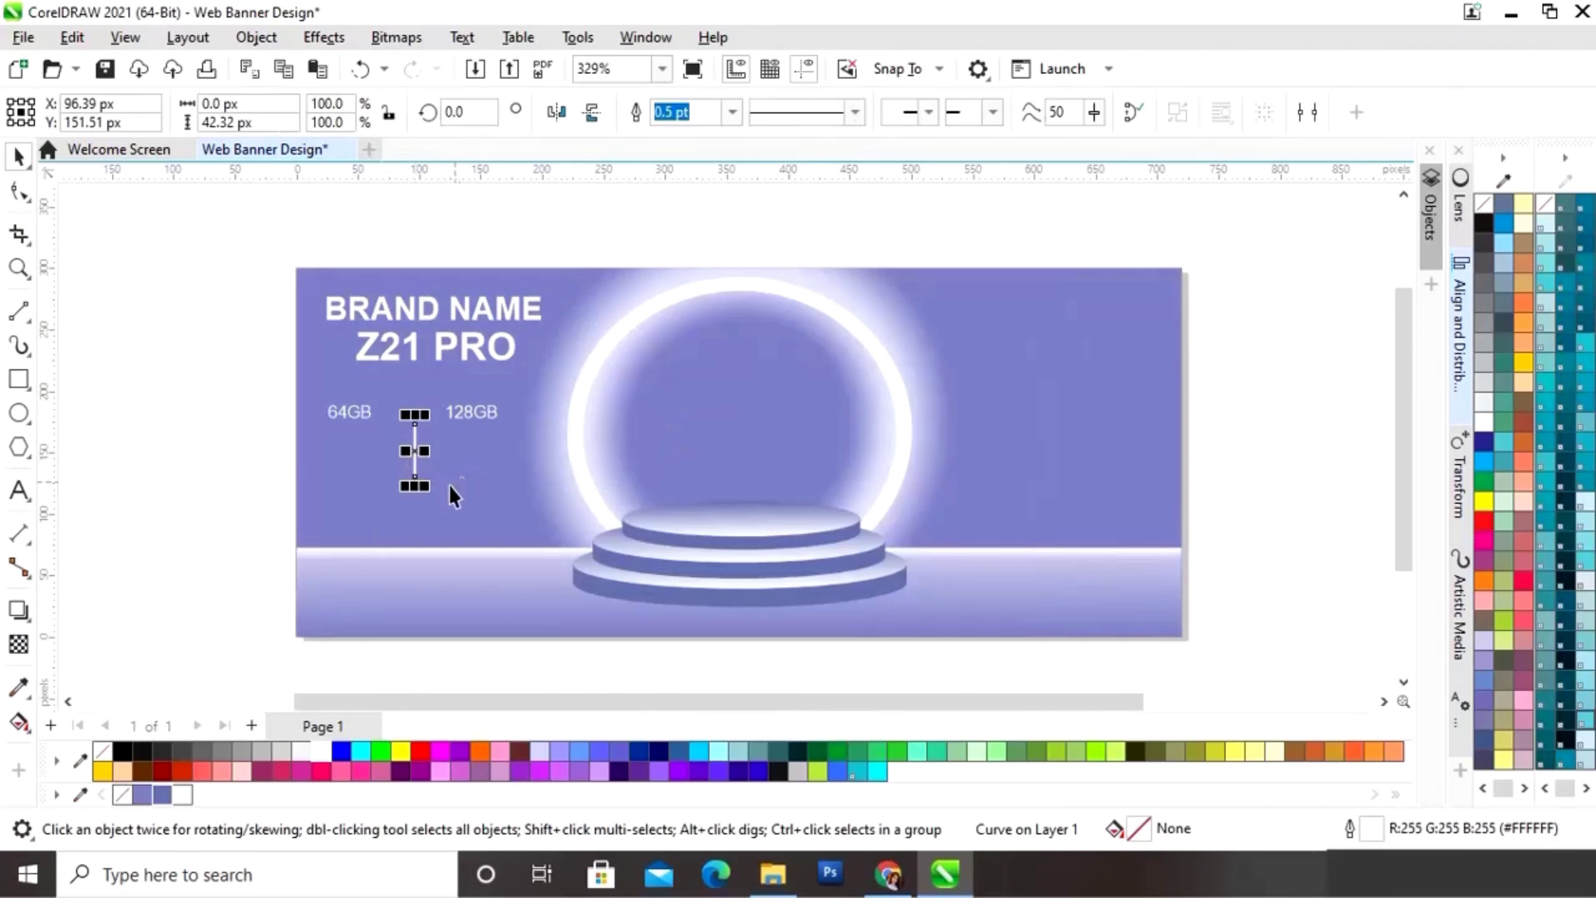
shift+click(437, 316)
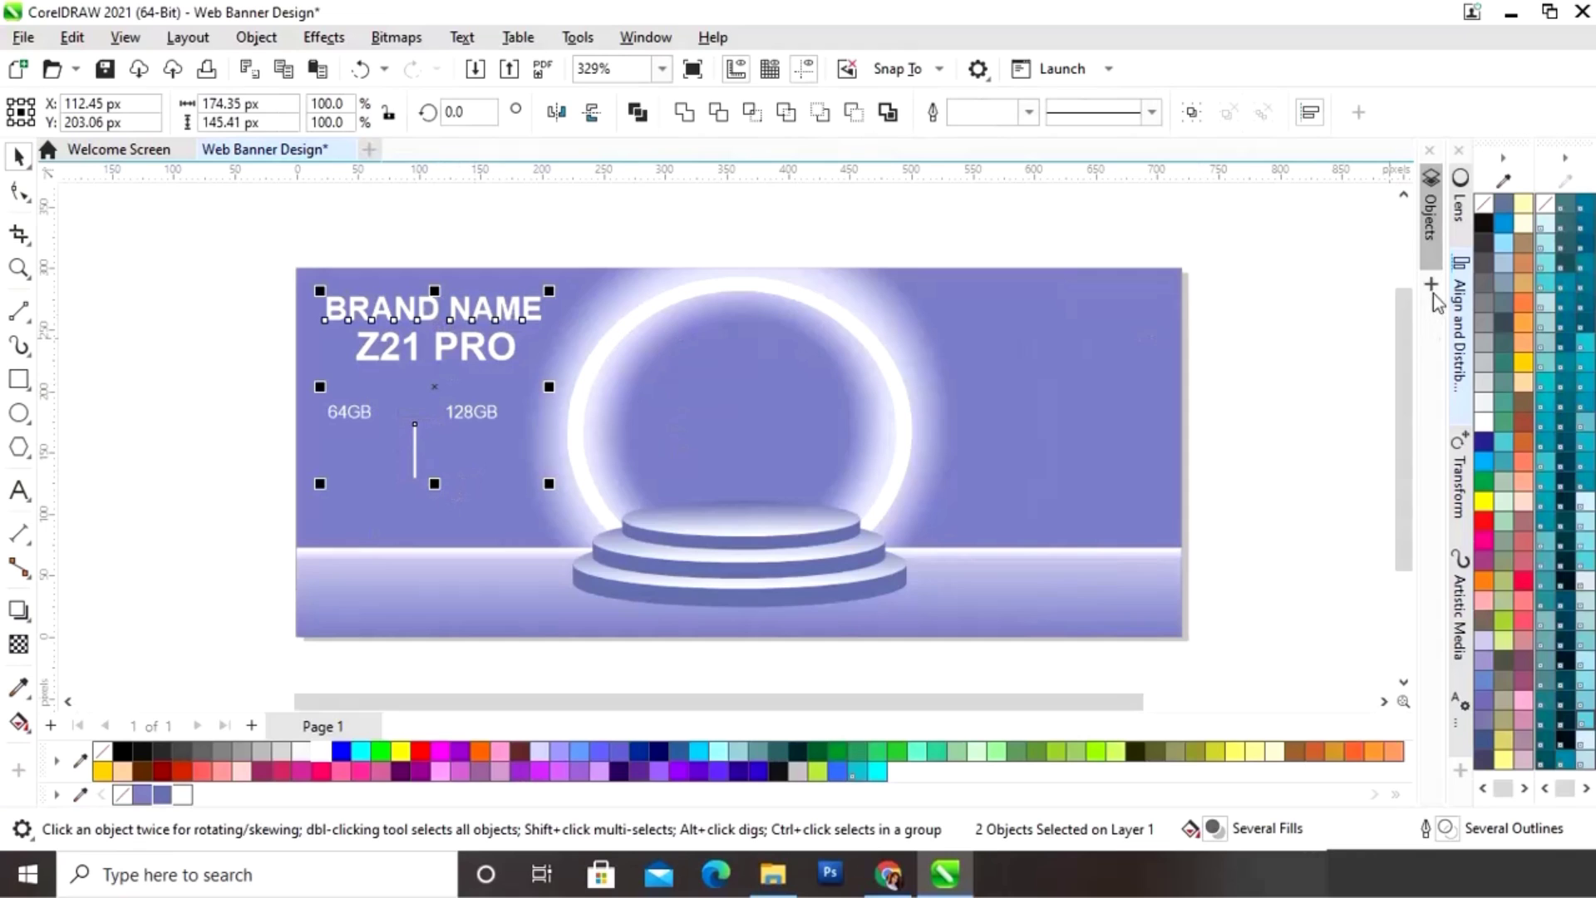
click(1460, 321)
click(1163, 219)
click(1437, 152)
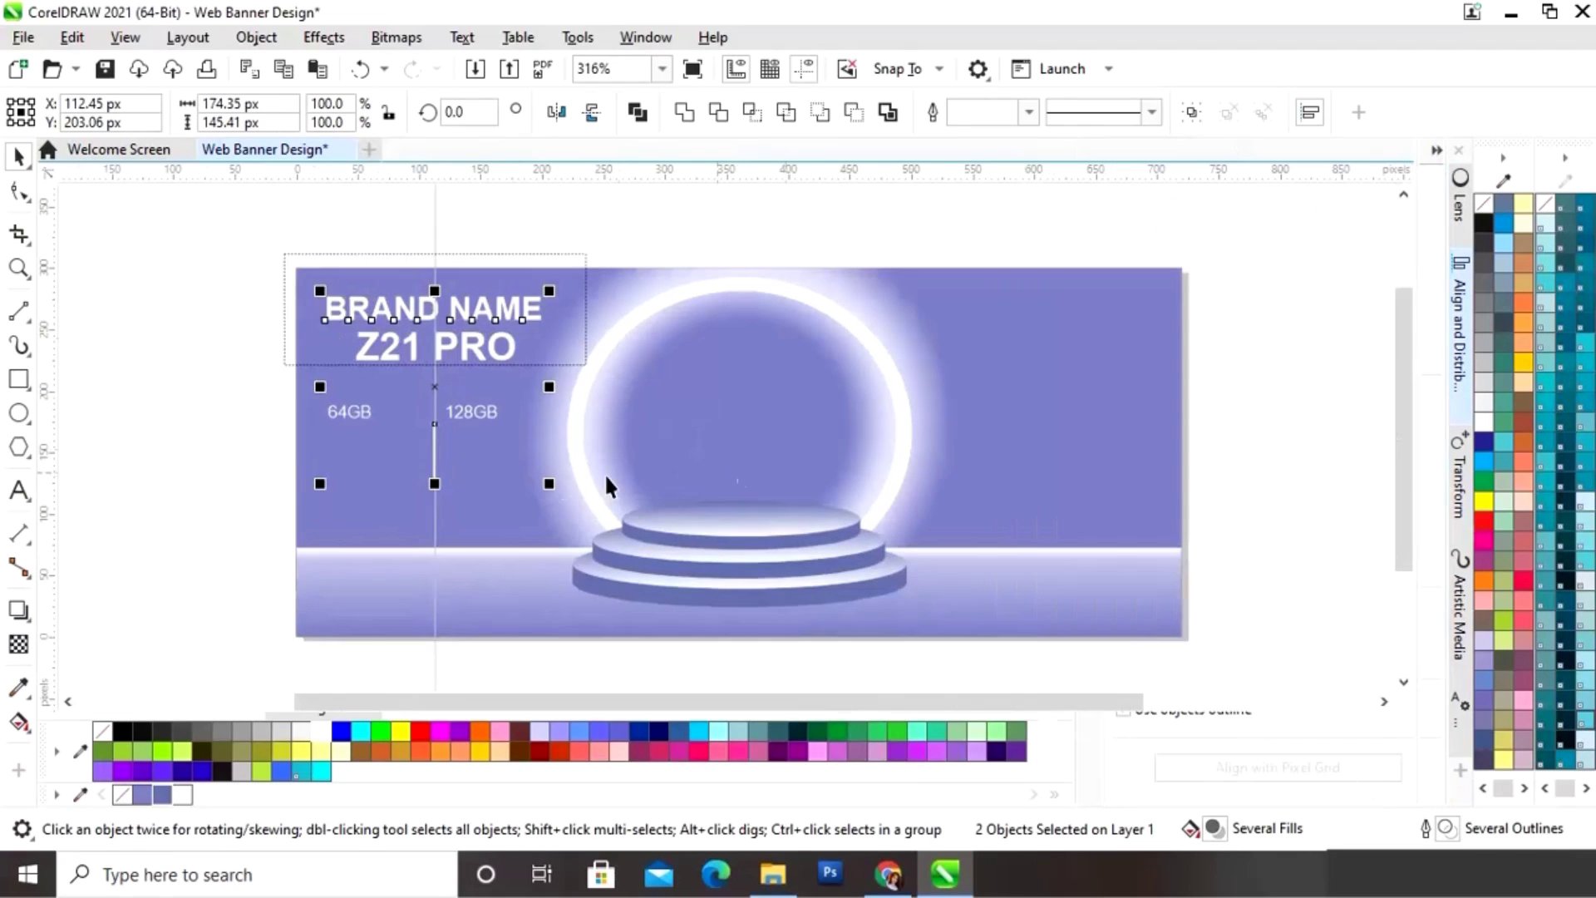
click(253, 445)
Step: Shift the 128GB text 20 px and the 64GB text 10 px to the right to space them around the divider line
click(492, 415)
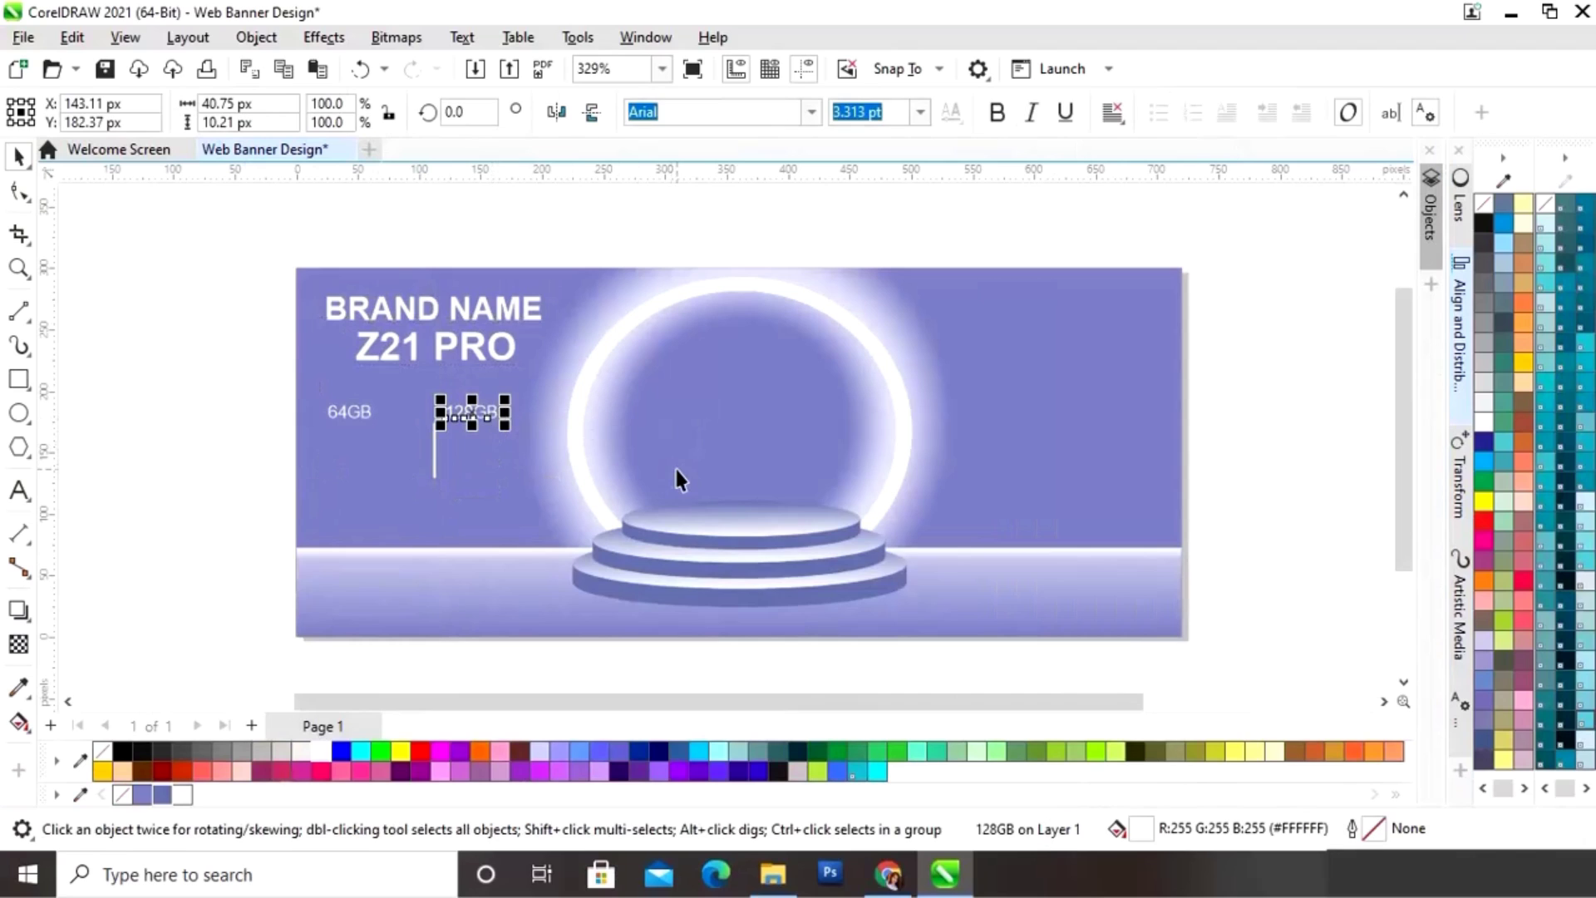
key(Right)
key(Right)
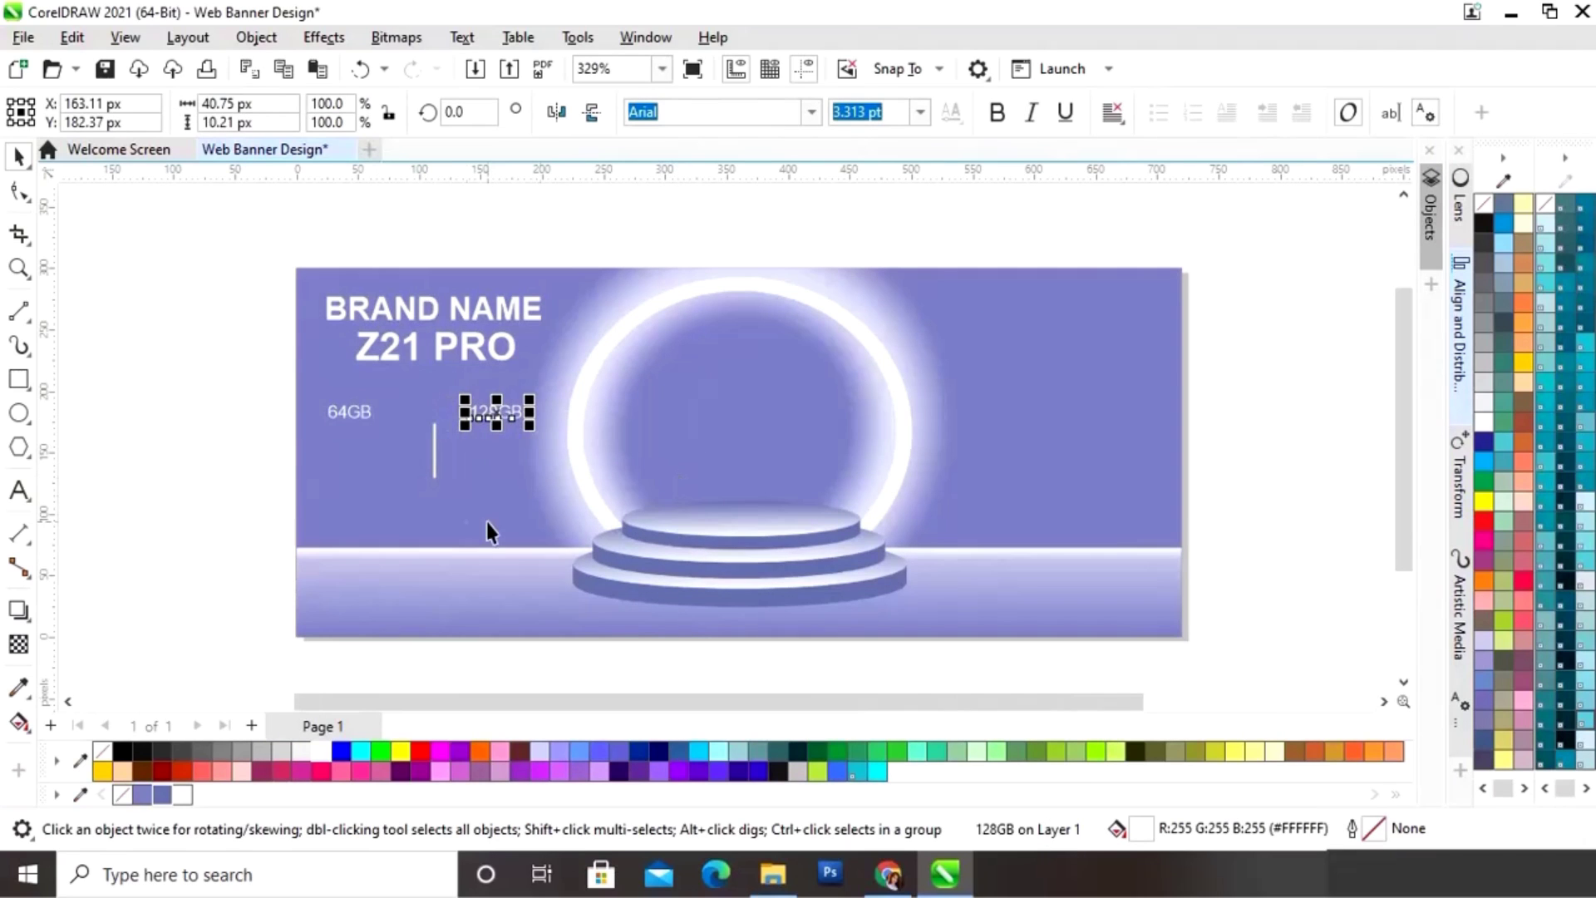
click(228, 521)
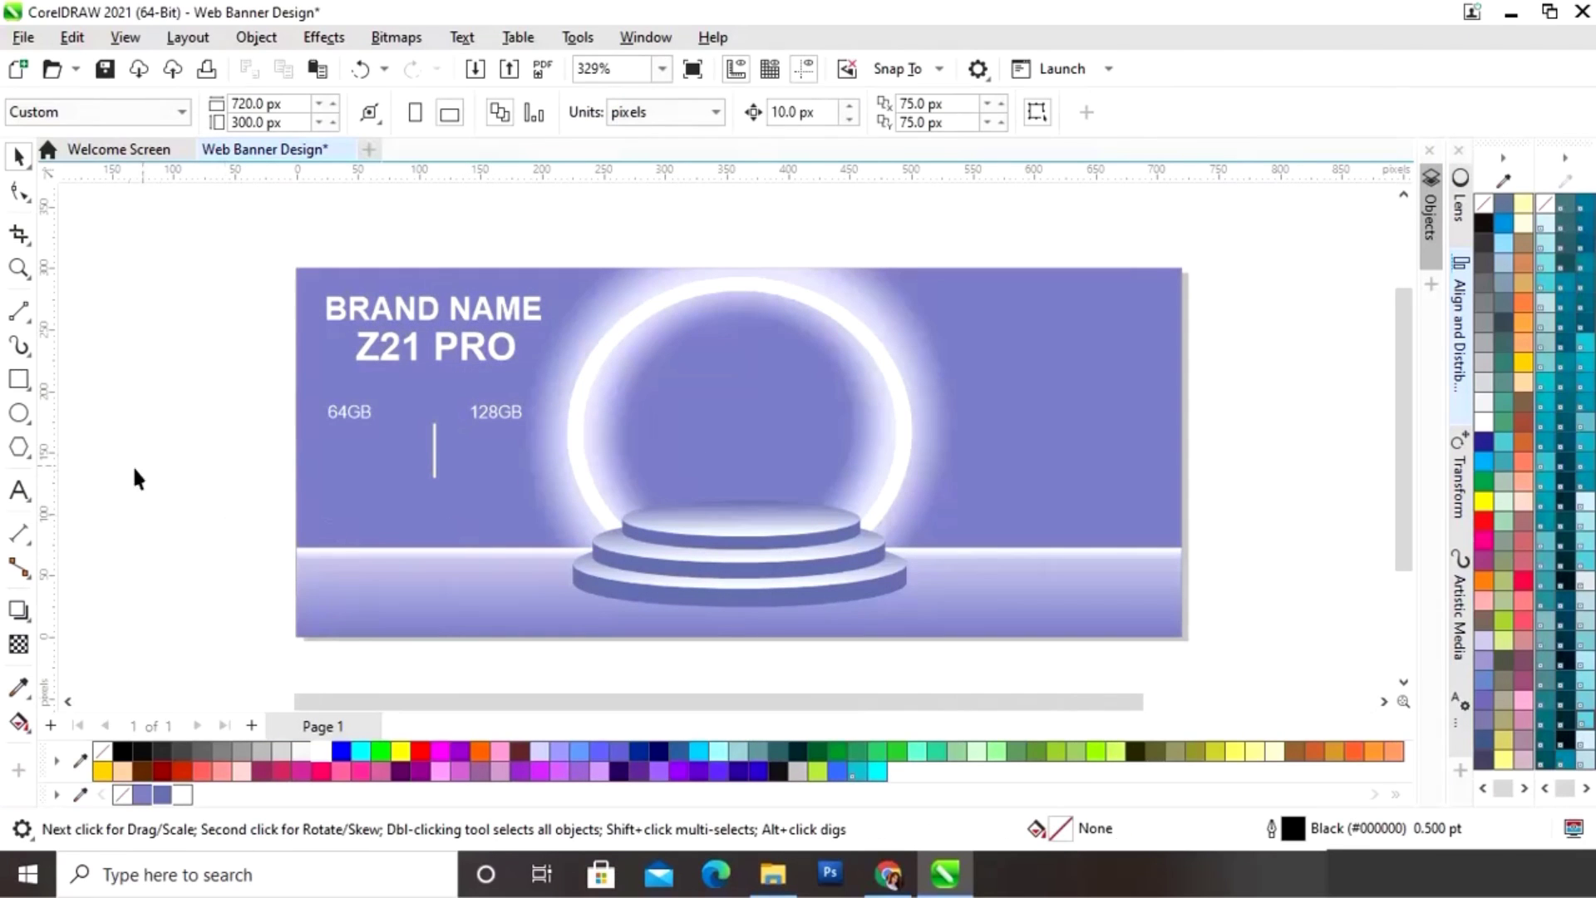
click(392, 388)
key(Right)
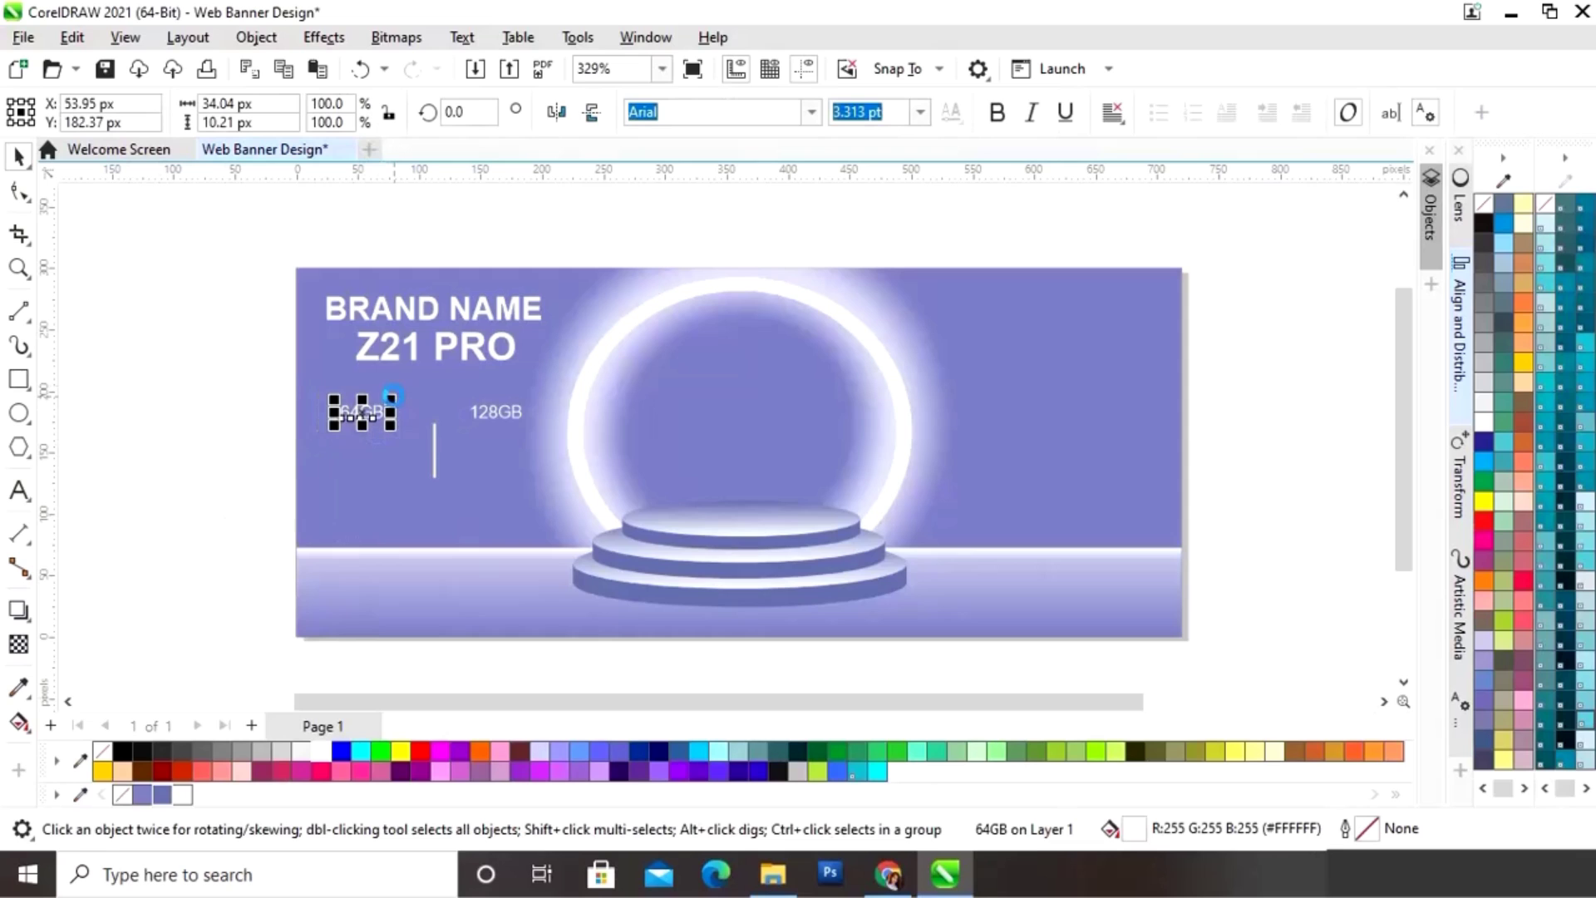
Step: Move all four texts and the divider line together 10 px to the left
click(224, 517)
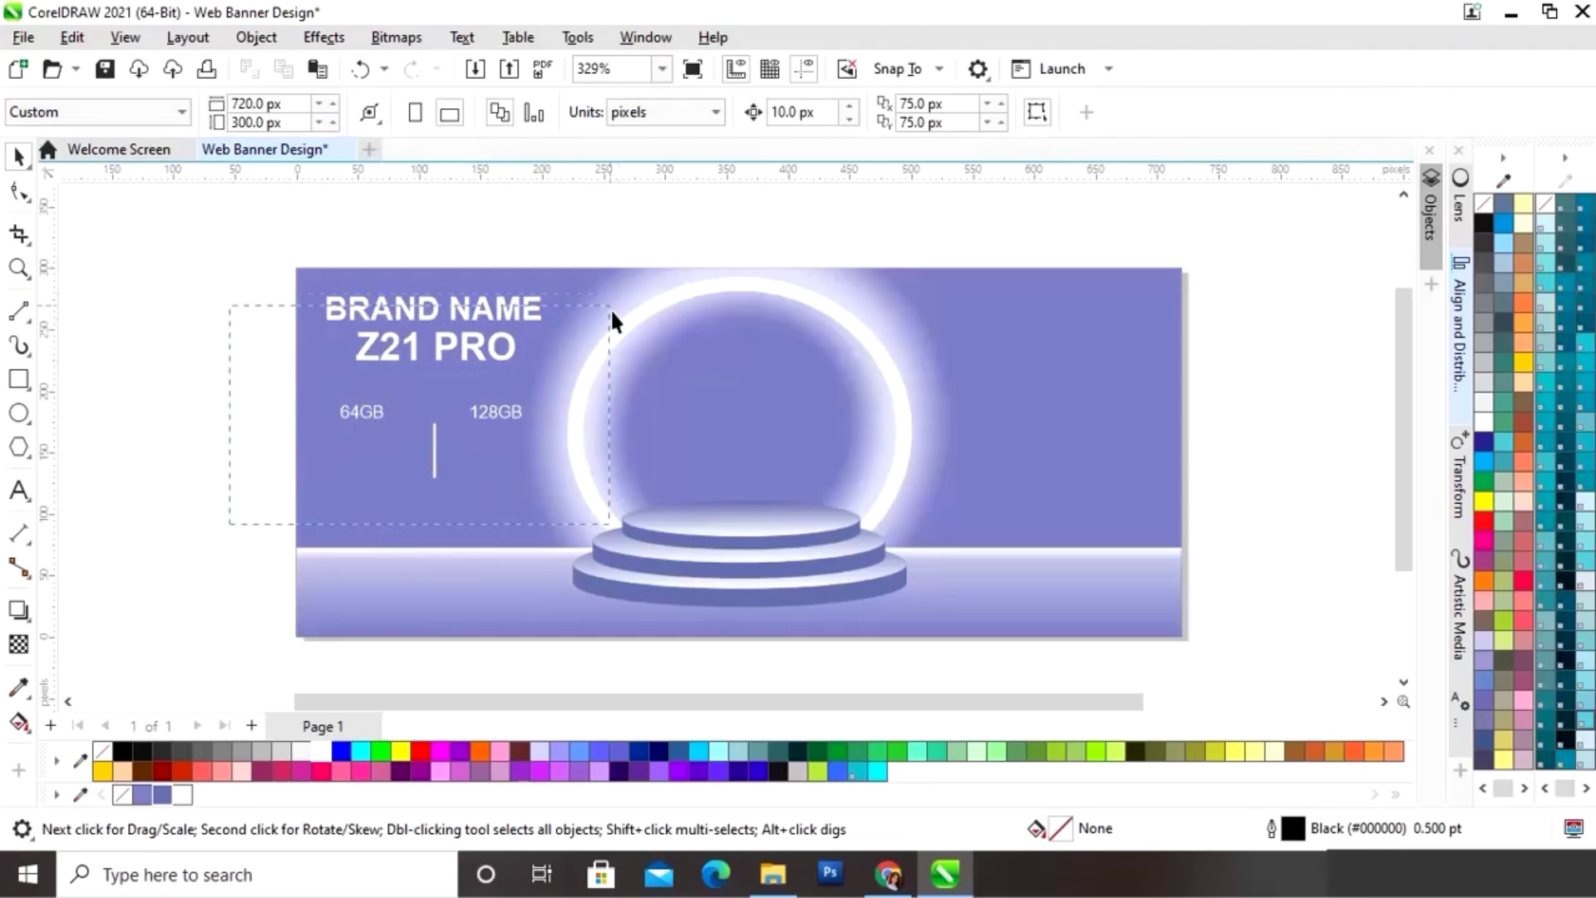
drag(590, 268, 590, 268)
key(Left)
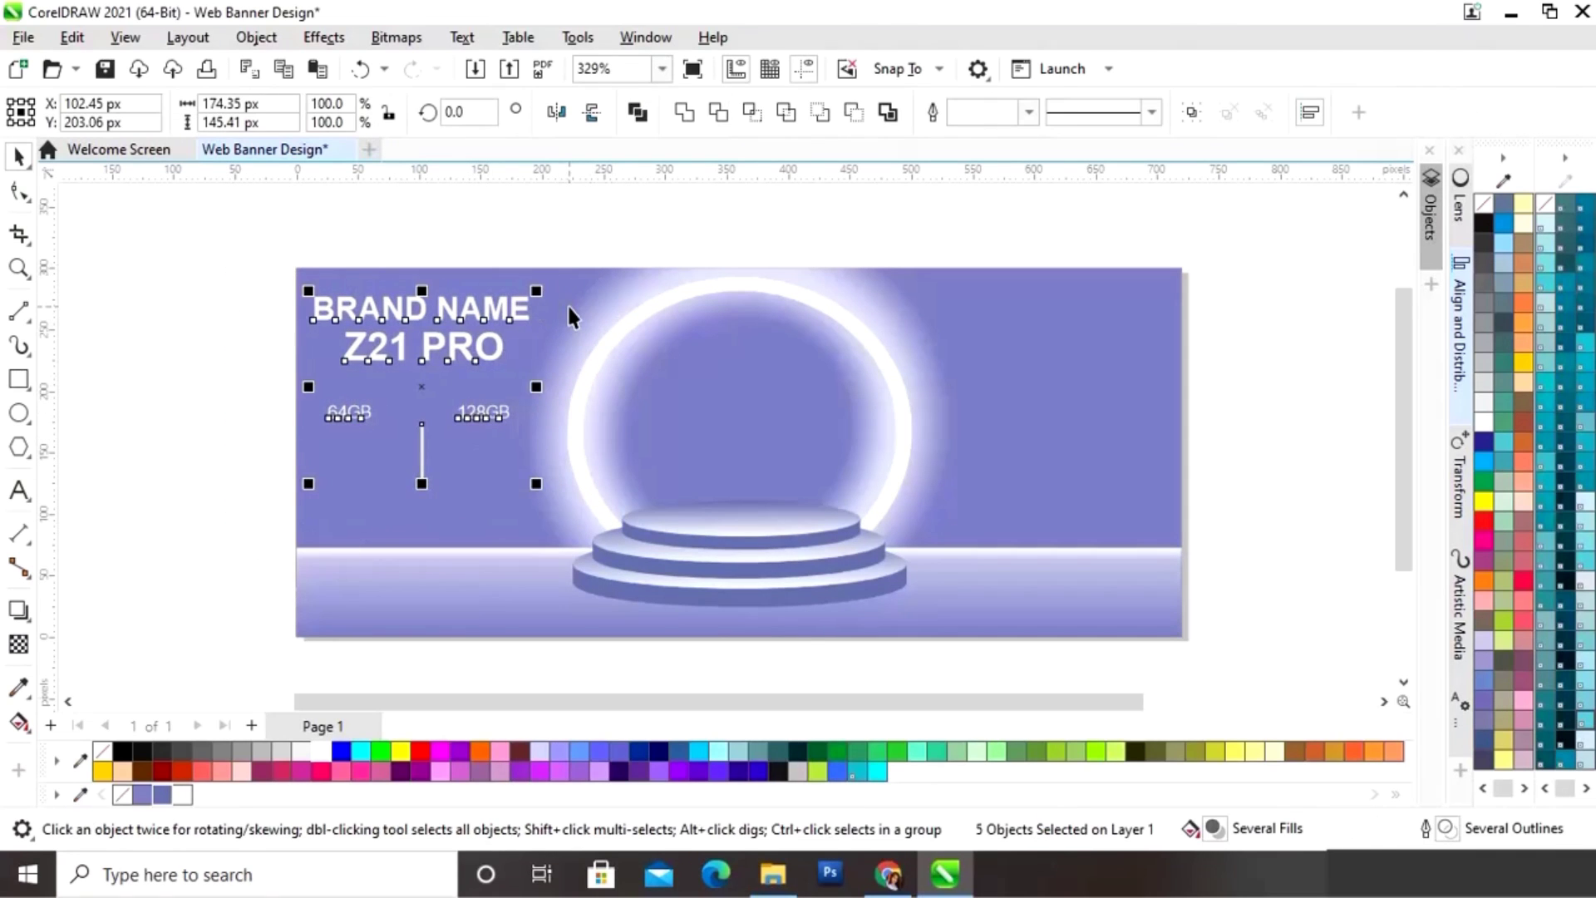
click(192, 415)
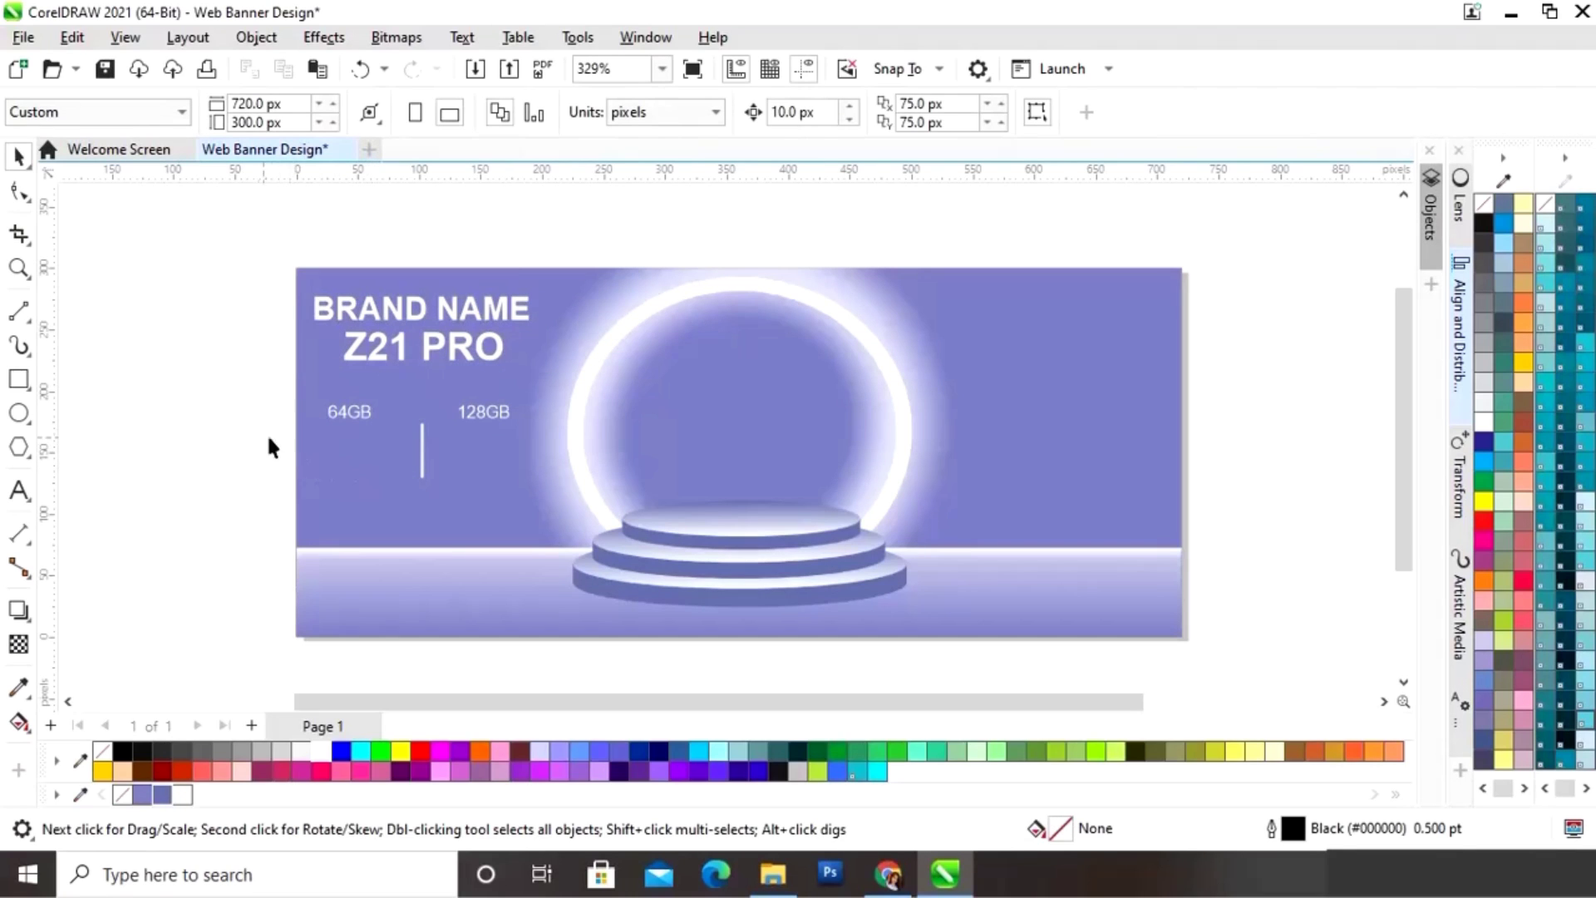
Step: Add the artistic text ₹29,999 near the banner's lower-left area
click(18, 491)
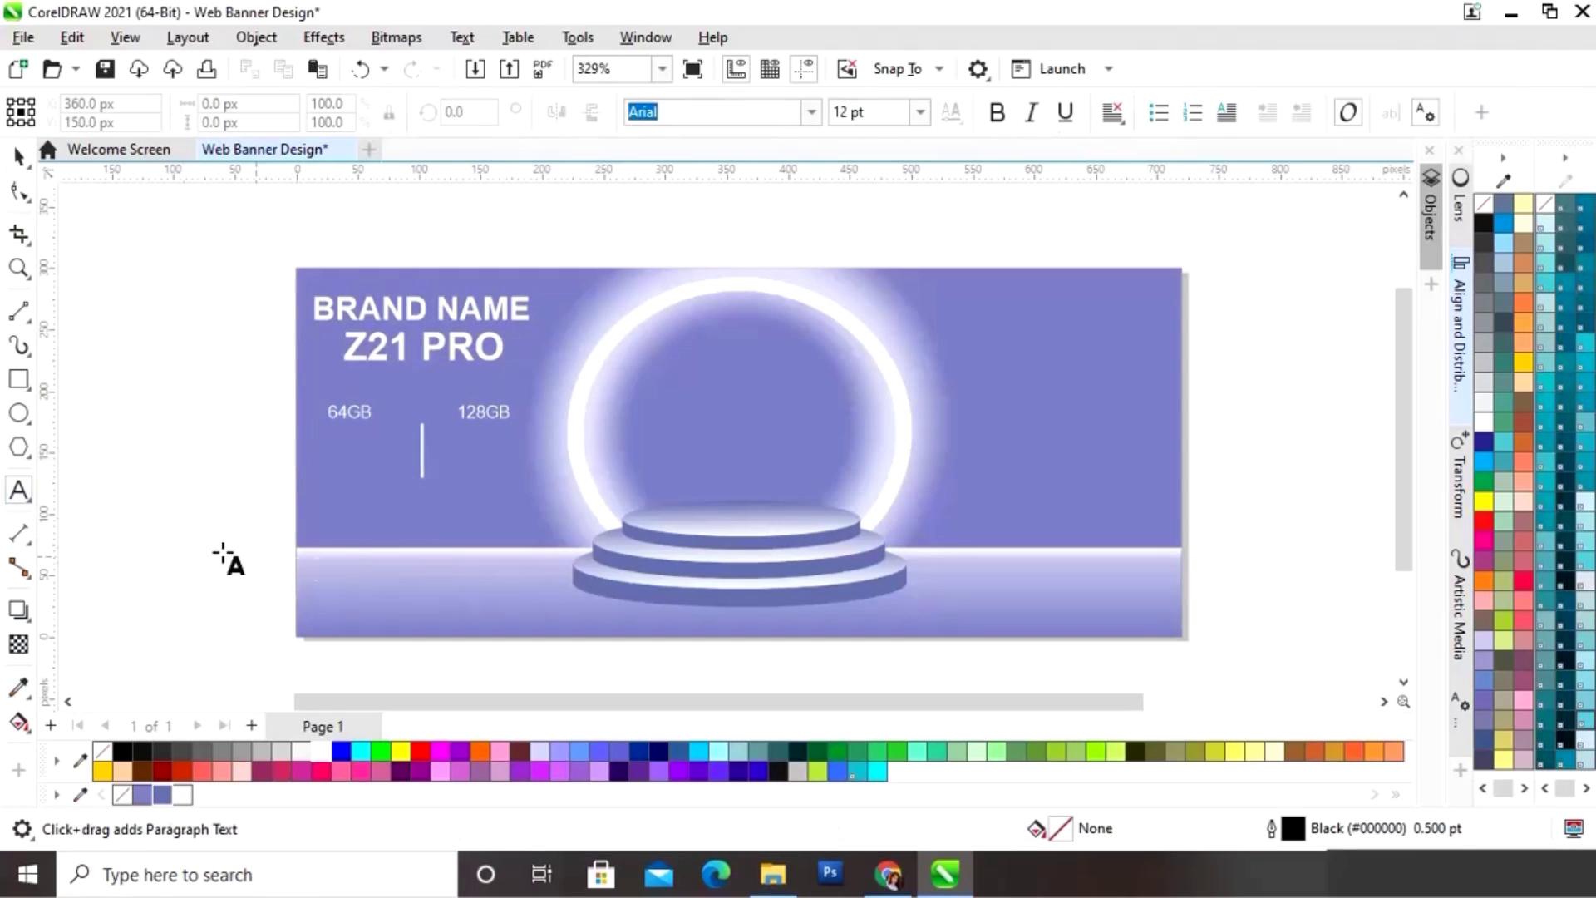
click(243, 600)
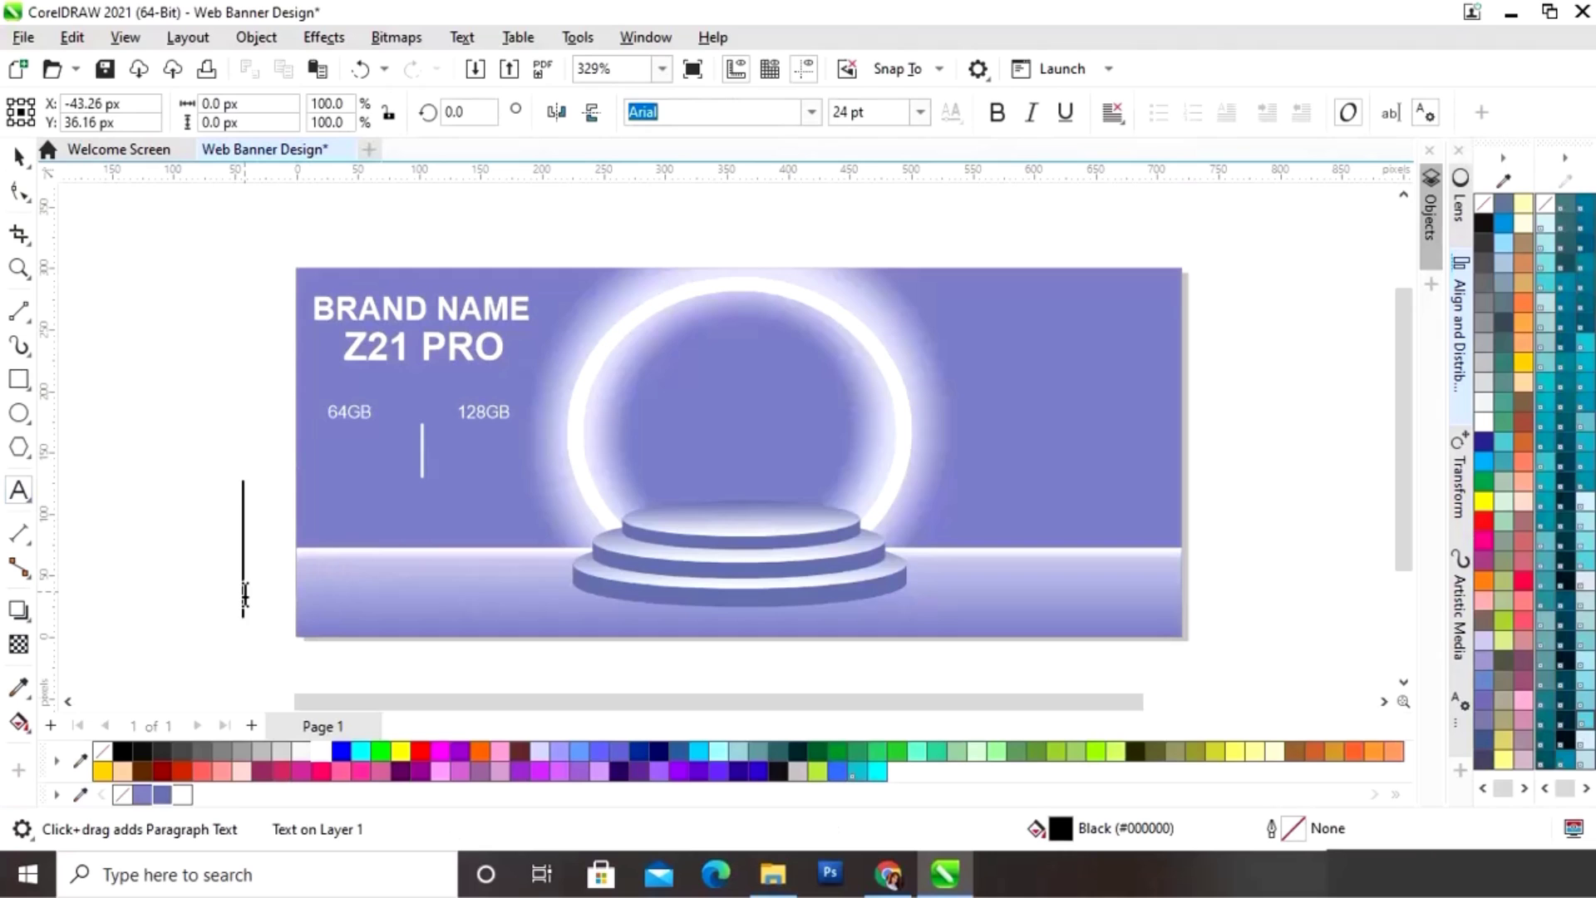
text(₹2)
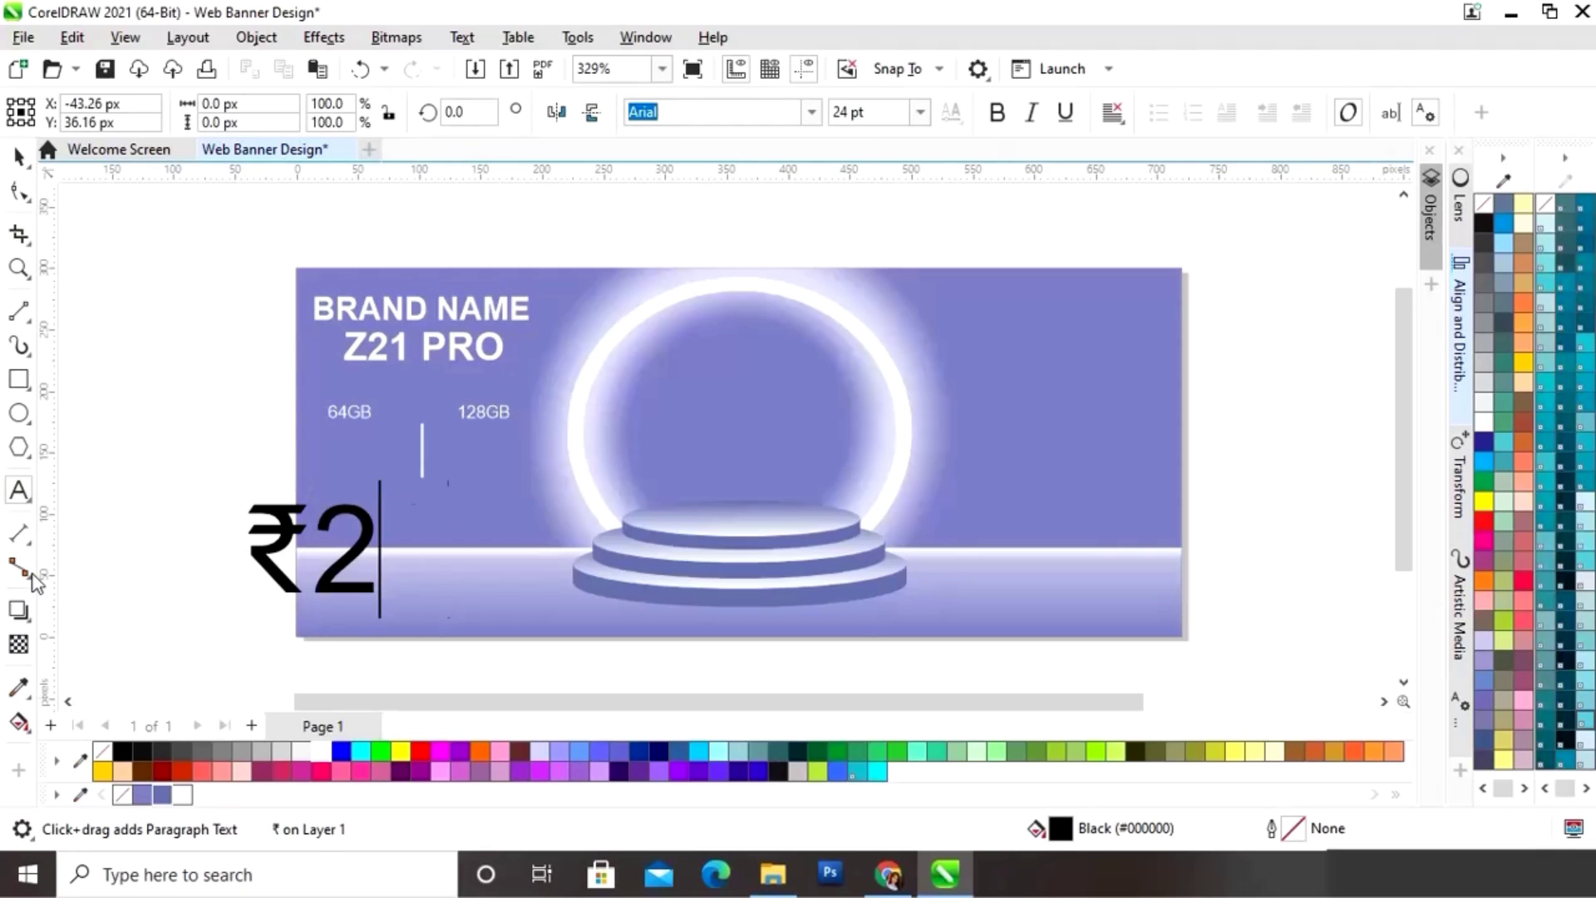
text(9,999)
click(18, 157)
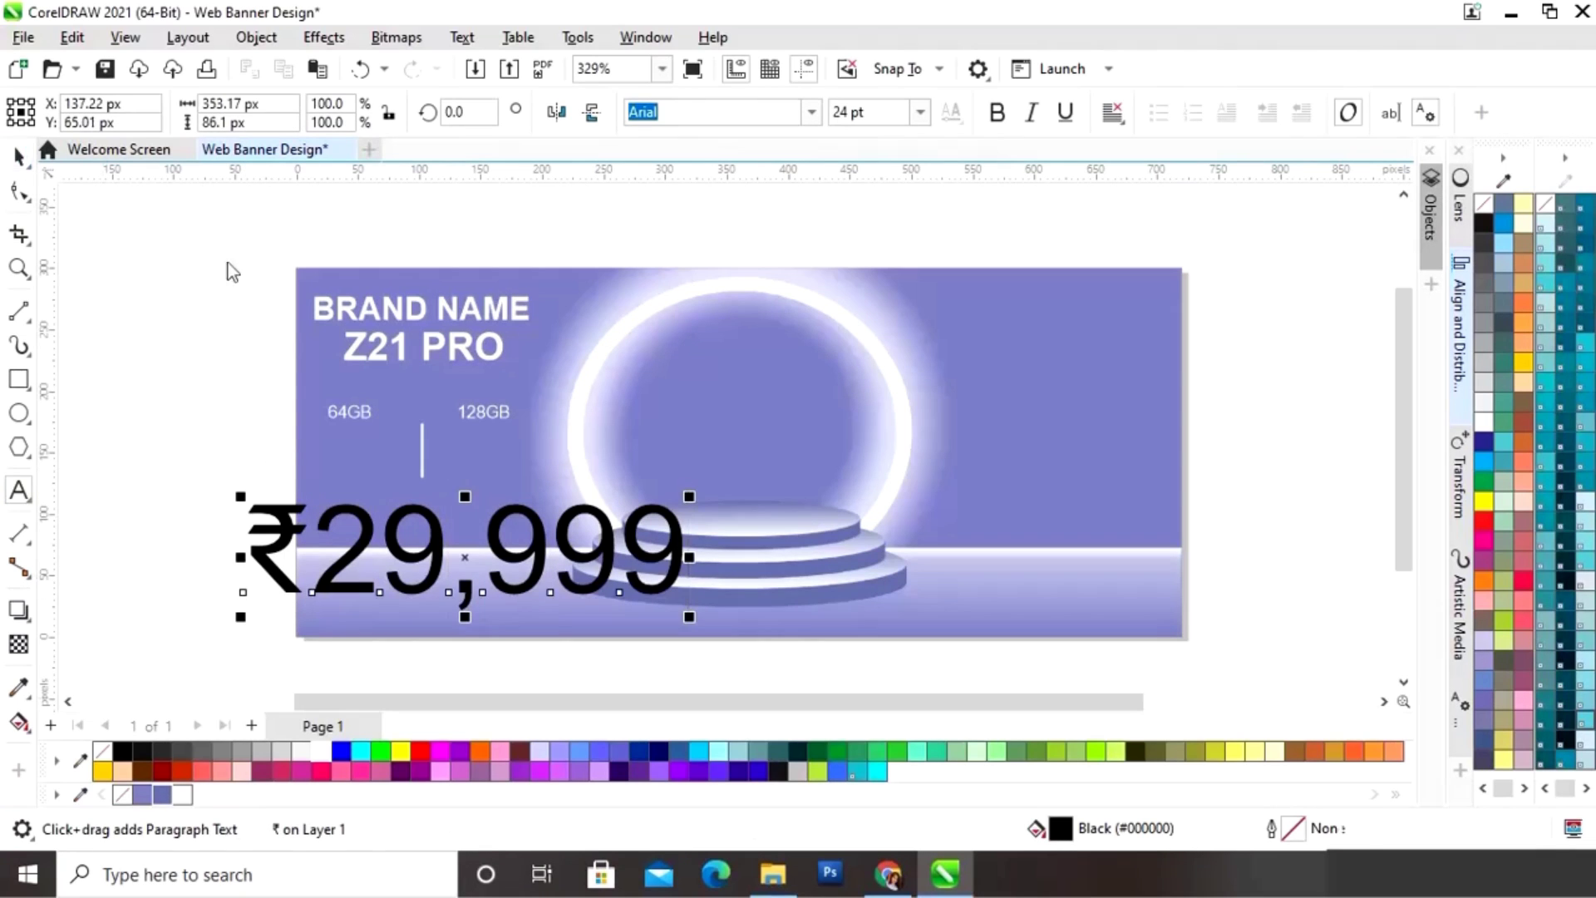
Step: Scale the ₹29,999 text to about 79 px wide, place it below 64GB and fill it white
drag(636, 512, 342, 492)
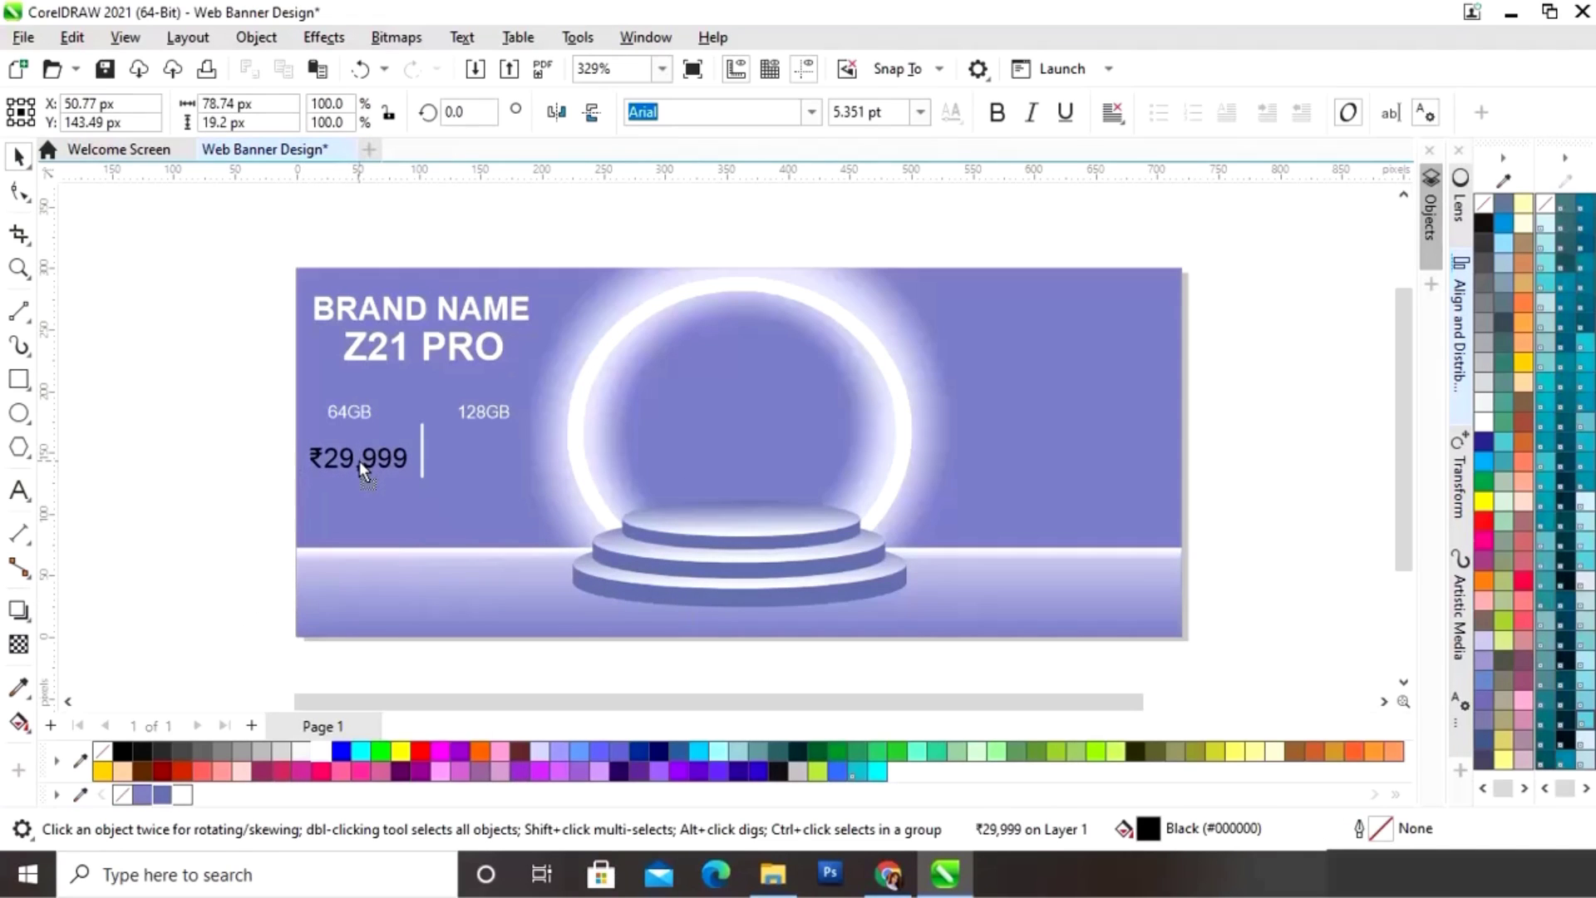
click(182, 794)
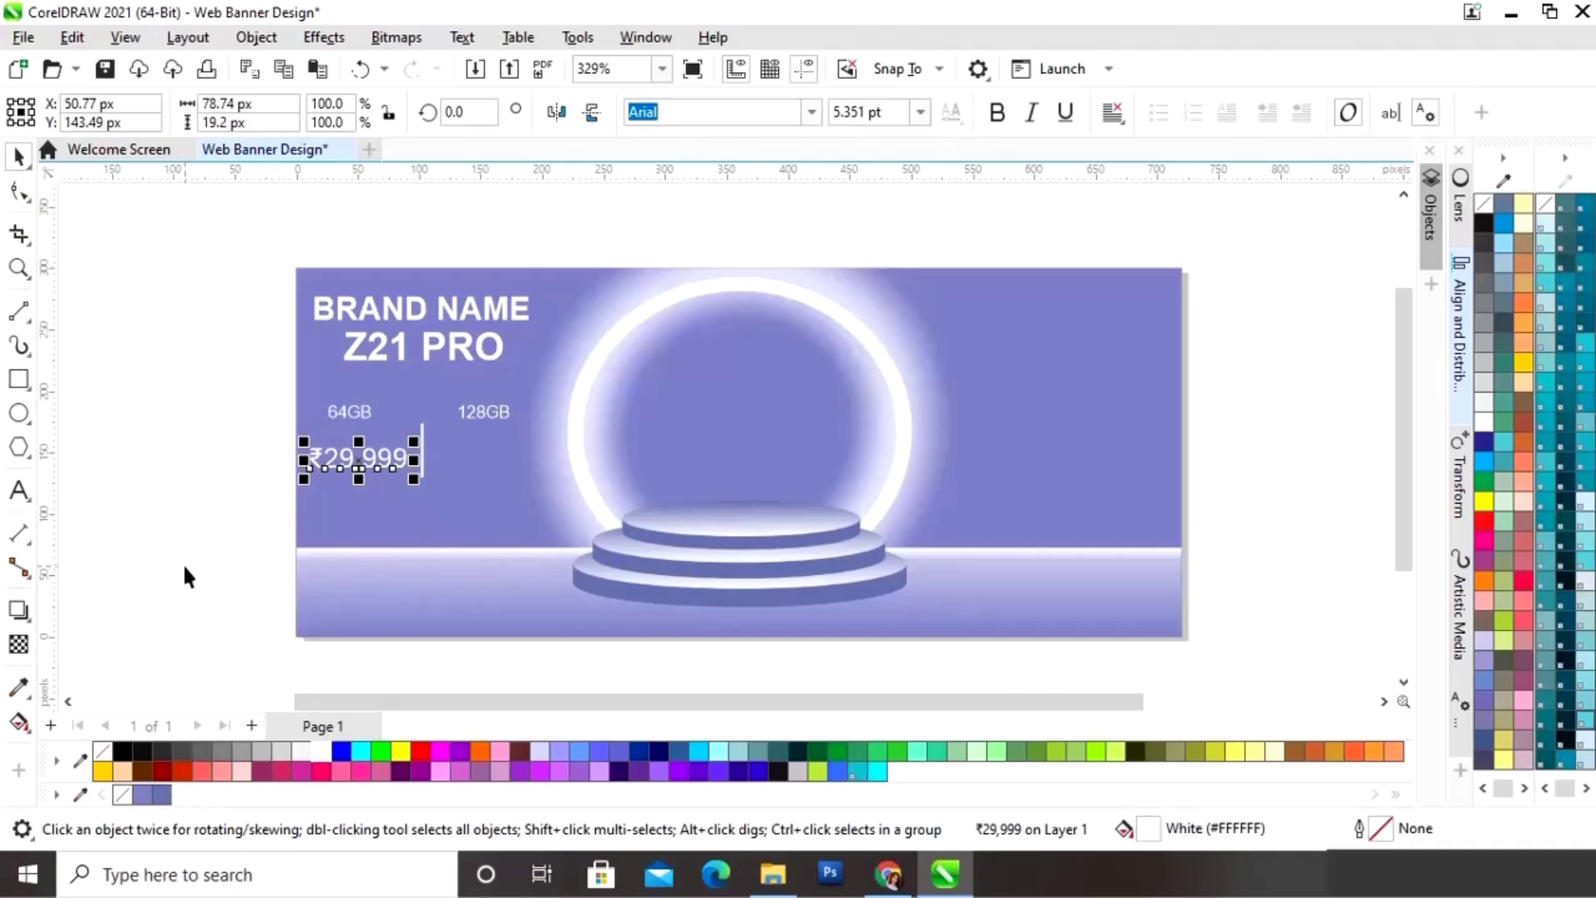
click(242, 537)
Step: Duplicate the ₹29,999 price below 128GB and change the copy to ₹49,999
click(374, 460)
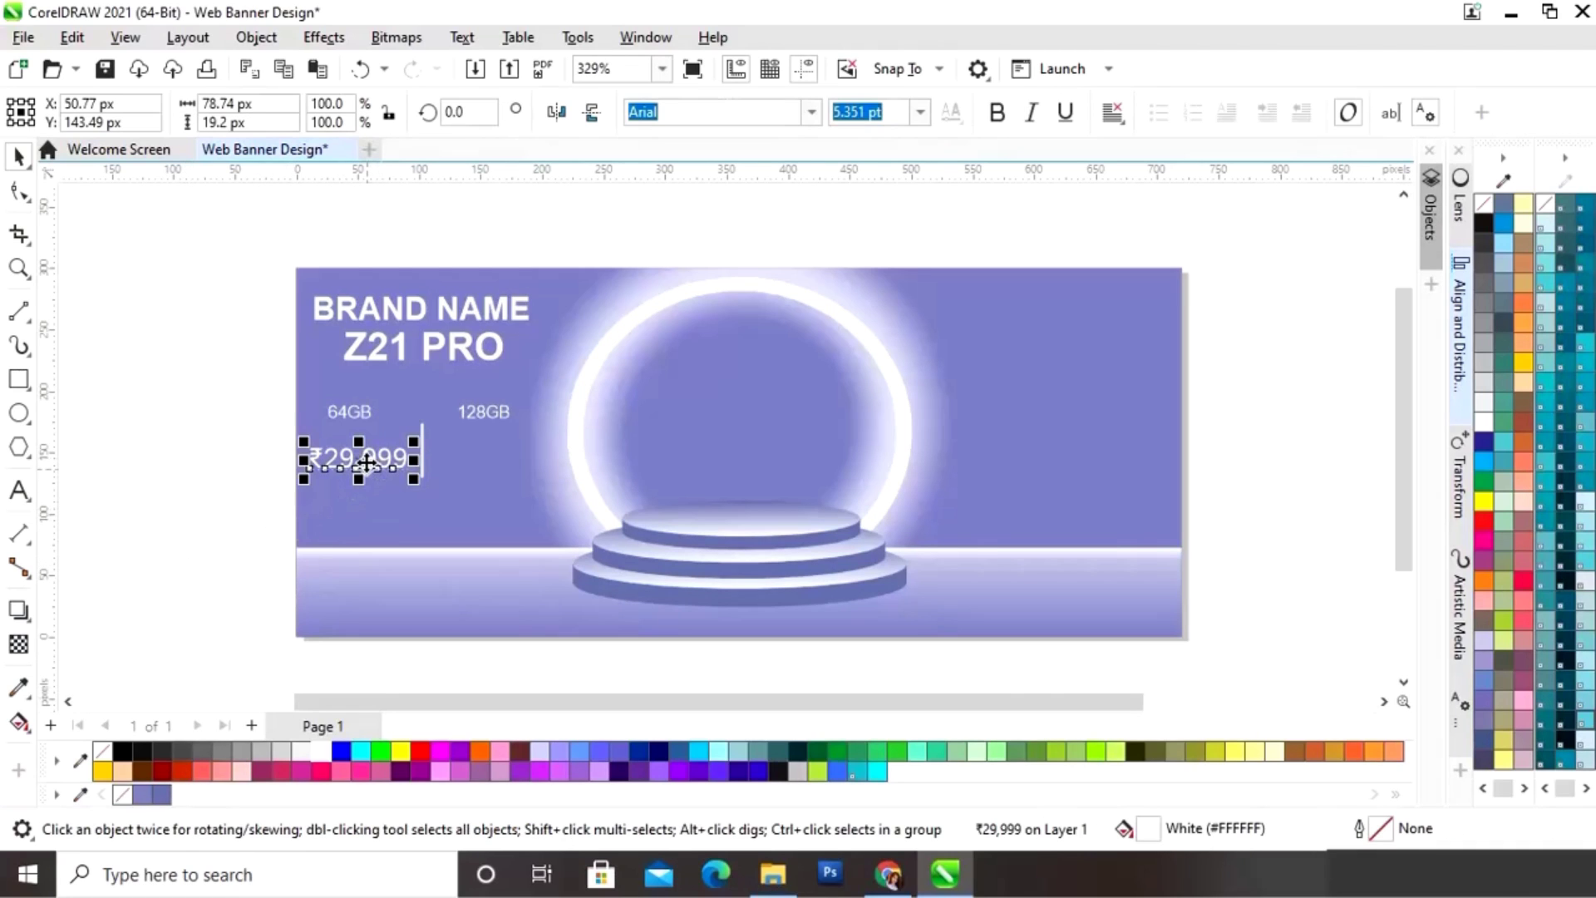
drag(364, 462, 482, 462)
right_click(482, 462)
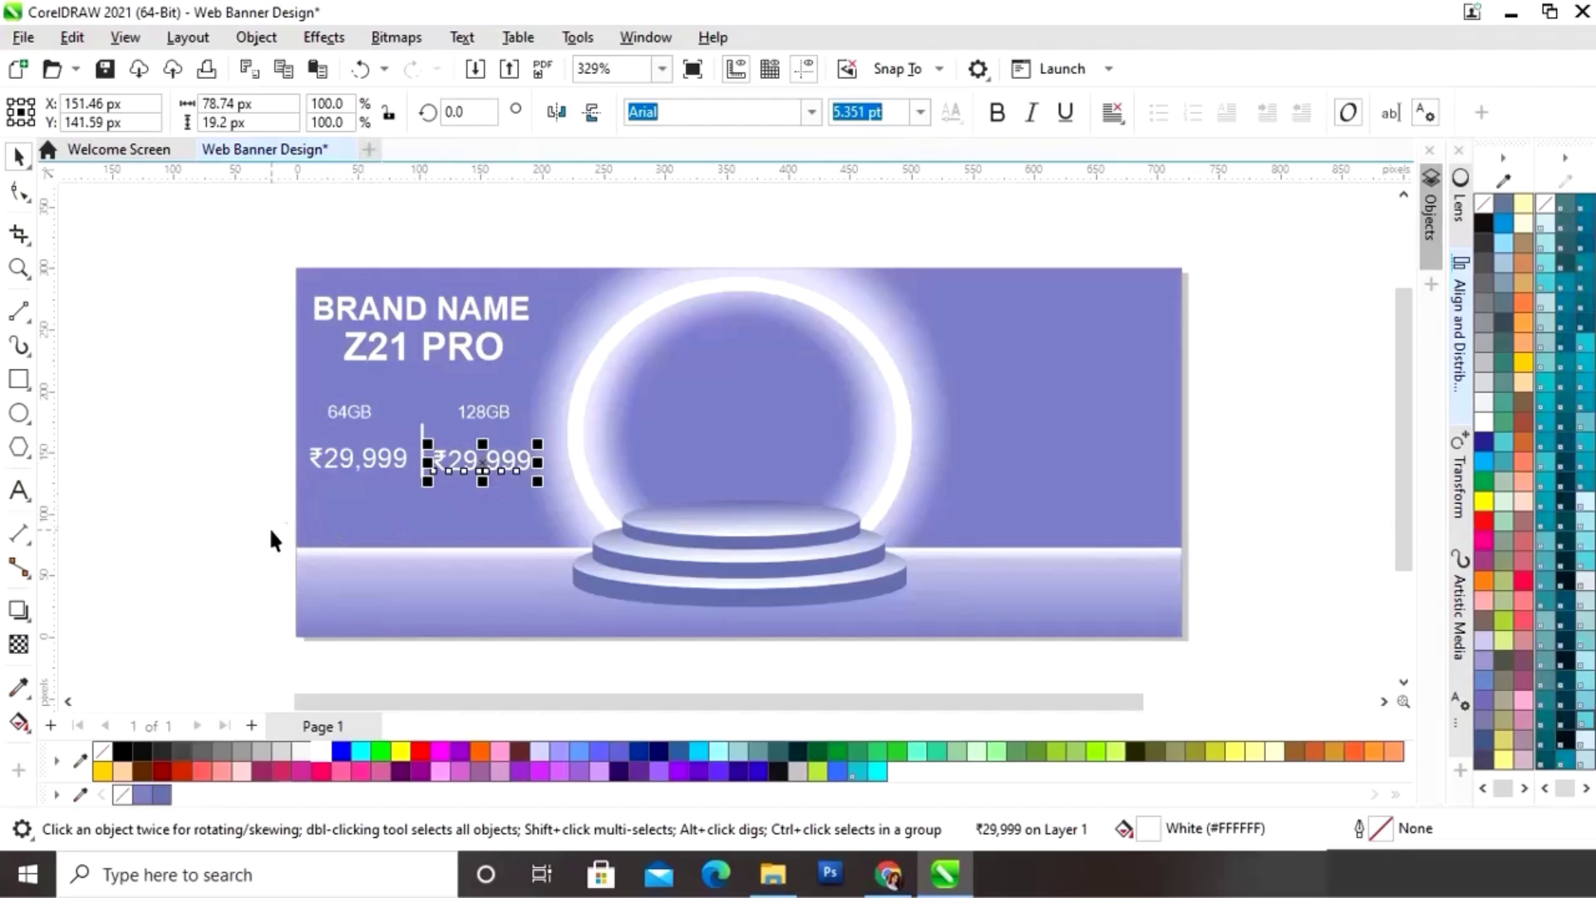
click(35, 497)
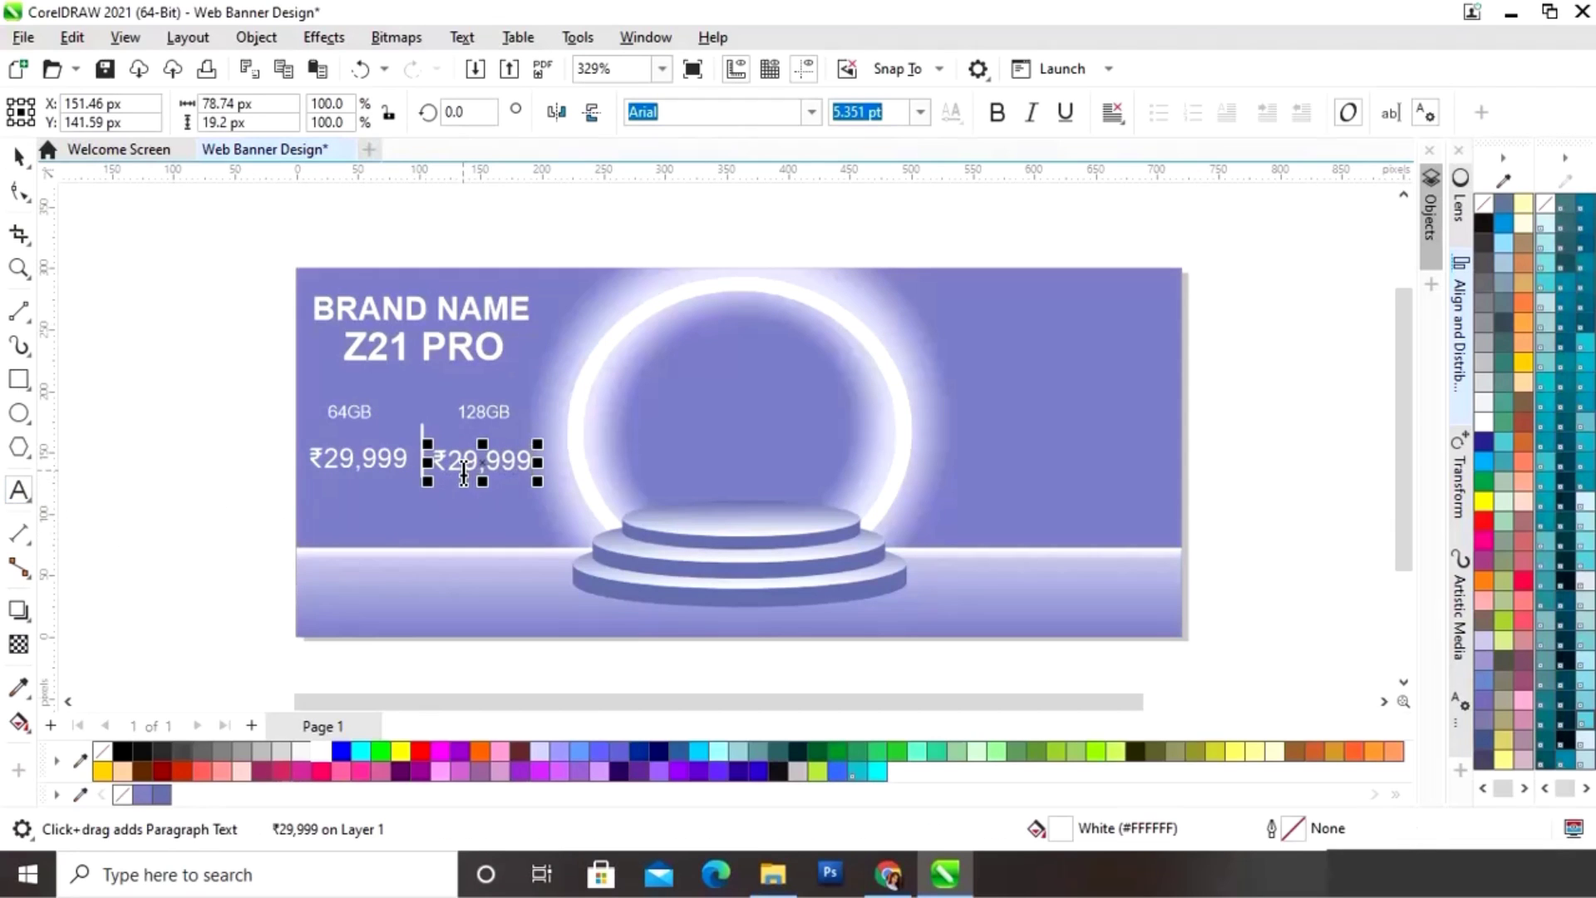
key(BackSpace)
text(4)
click(20, 159)
click(254, 555)
Step: Scale the storage texts, both prices and the divider line together to about 163 px wide and centre them below Z21 PRO
drag(571, 372, 533, 400)
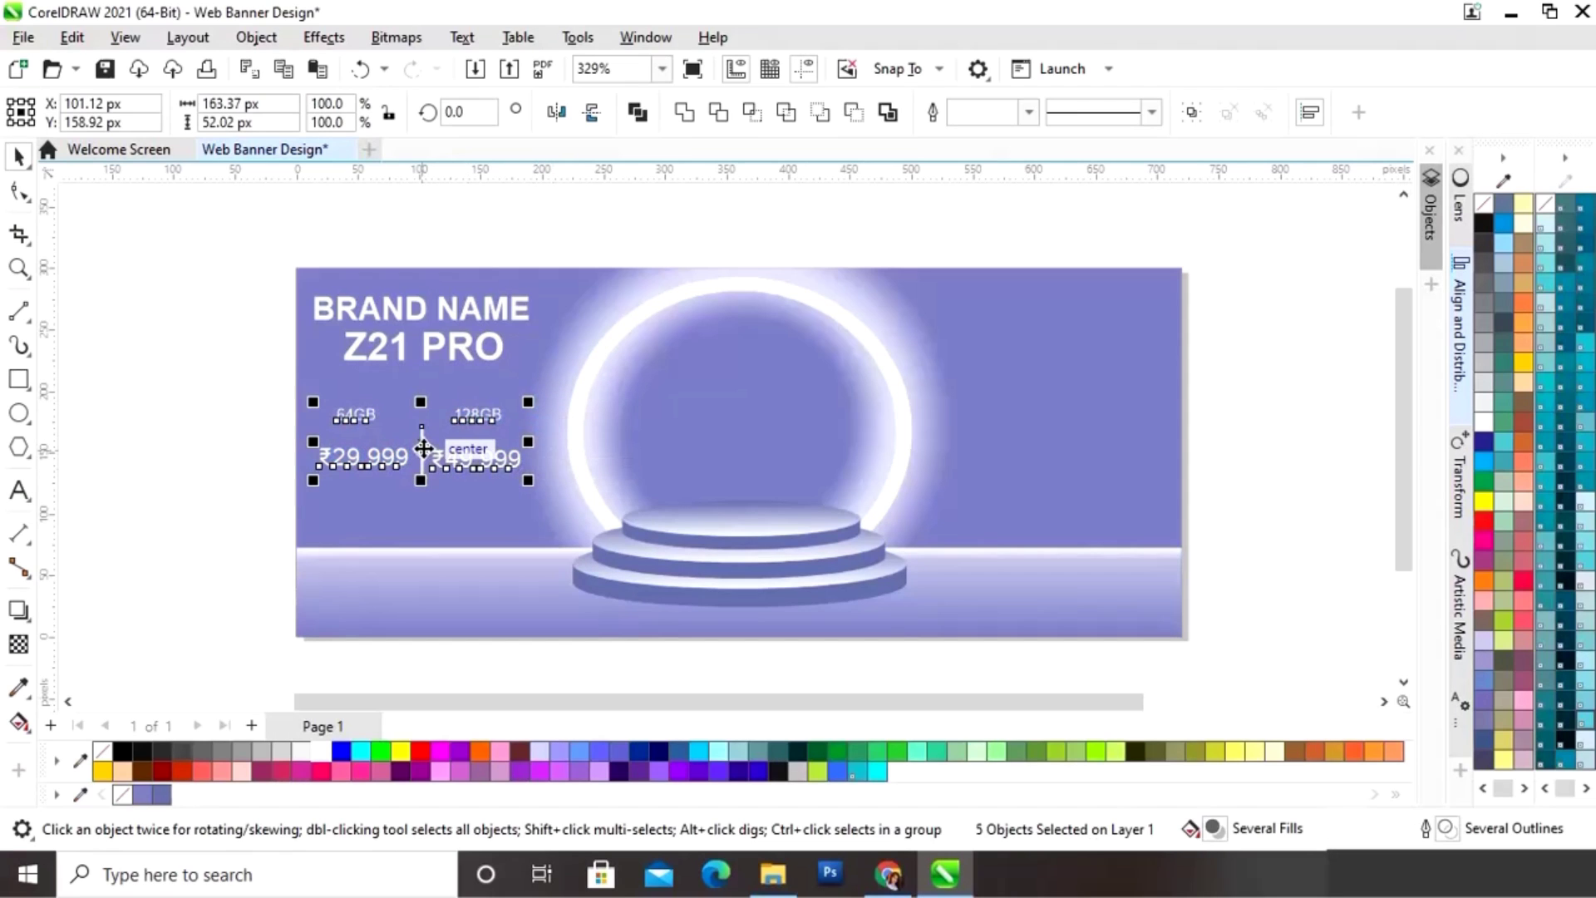
drag(424, 449, 420, 449)
Step: Examine the divider line's spacing between the two prices up close
click(412, 478)
scroll(412, 478, up, 3)
key(z)
drag(579, 288, 804, 496)
key(space)
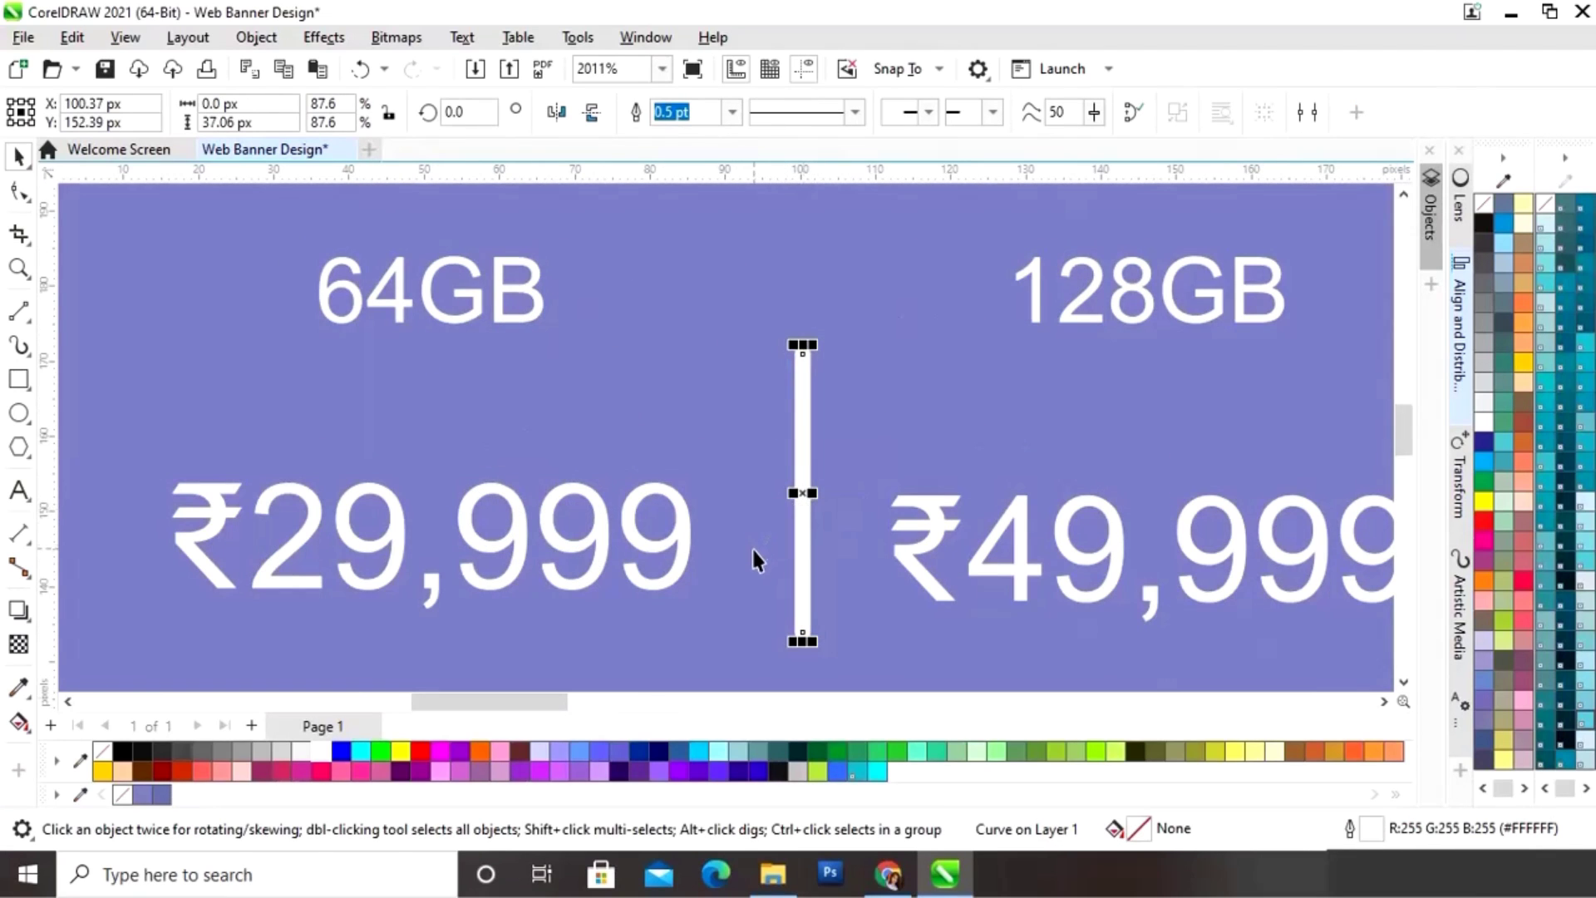
key(shift+F4)
click(122, 541)
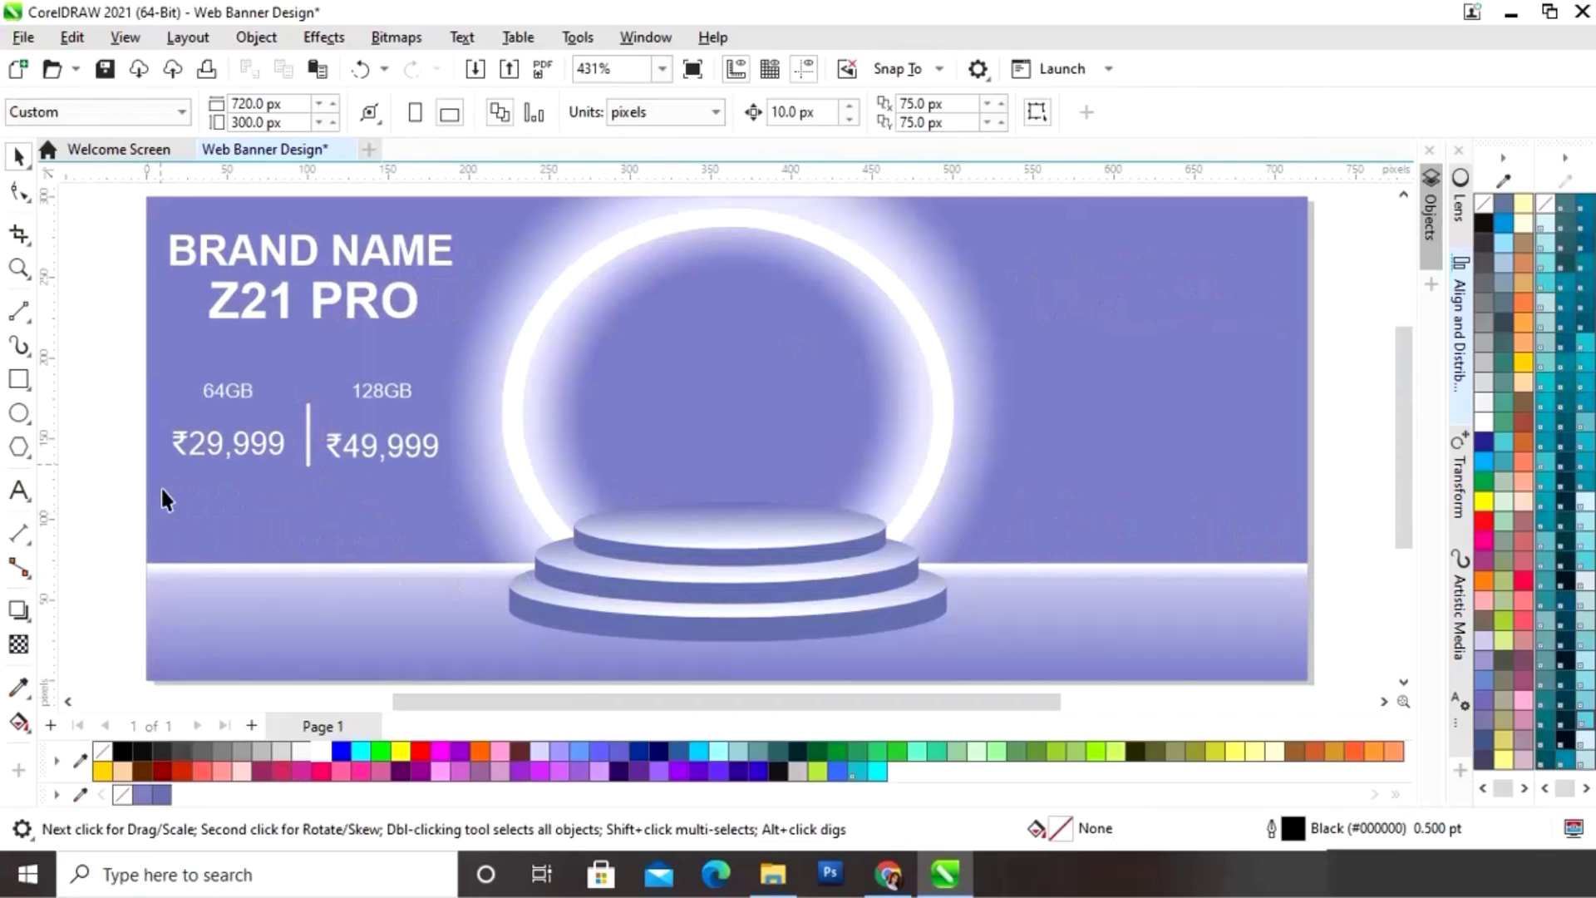
Step: Add the artistic text "No Cost EMIs Starting From ₹3,583*" on the lower part of the banner
click(19, 490)
click(191, 615)
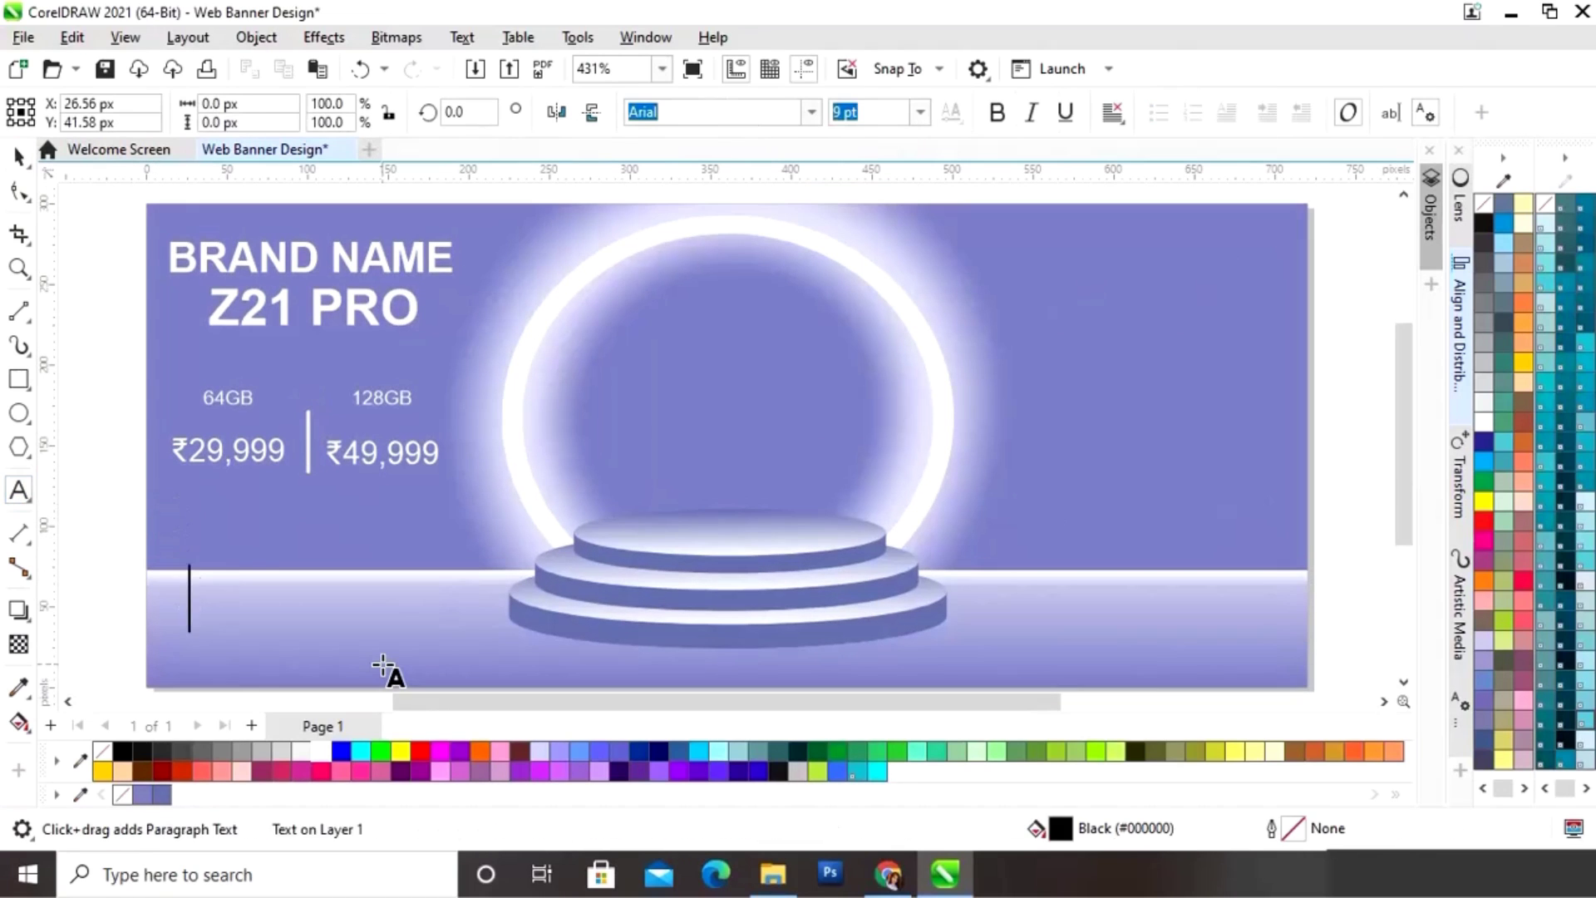
text(No Cost EMIs Starti)
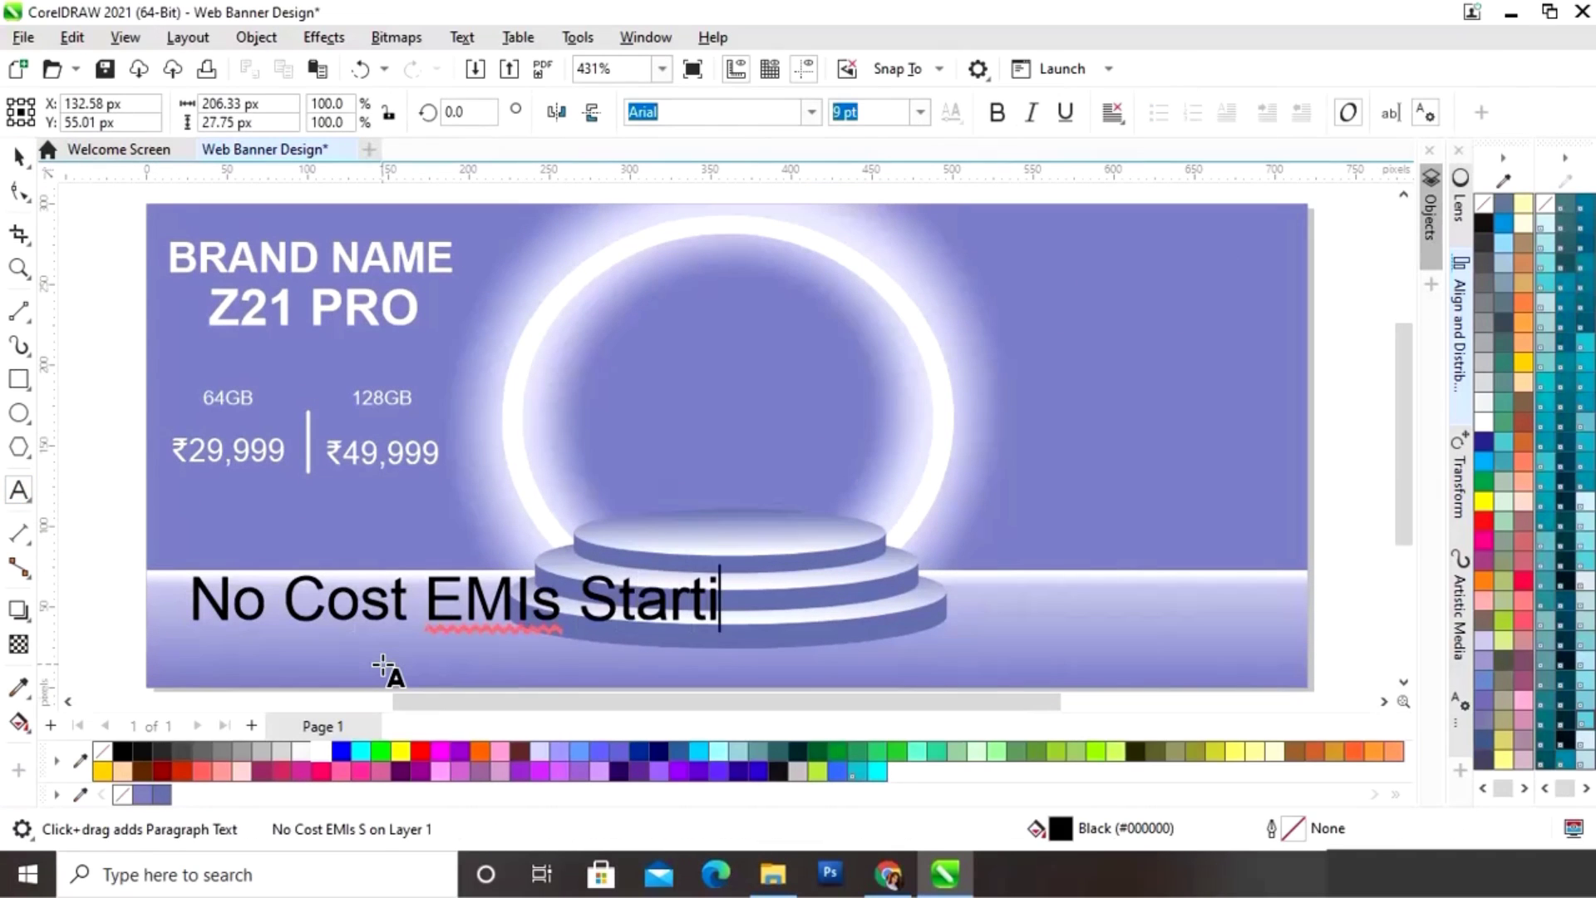
text(ng From ₹)
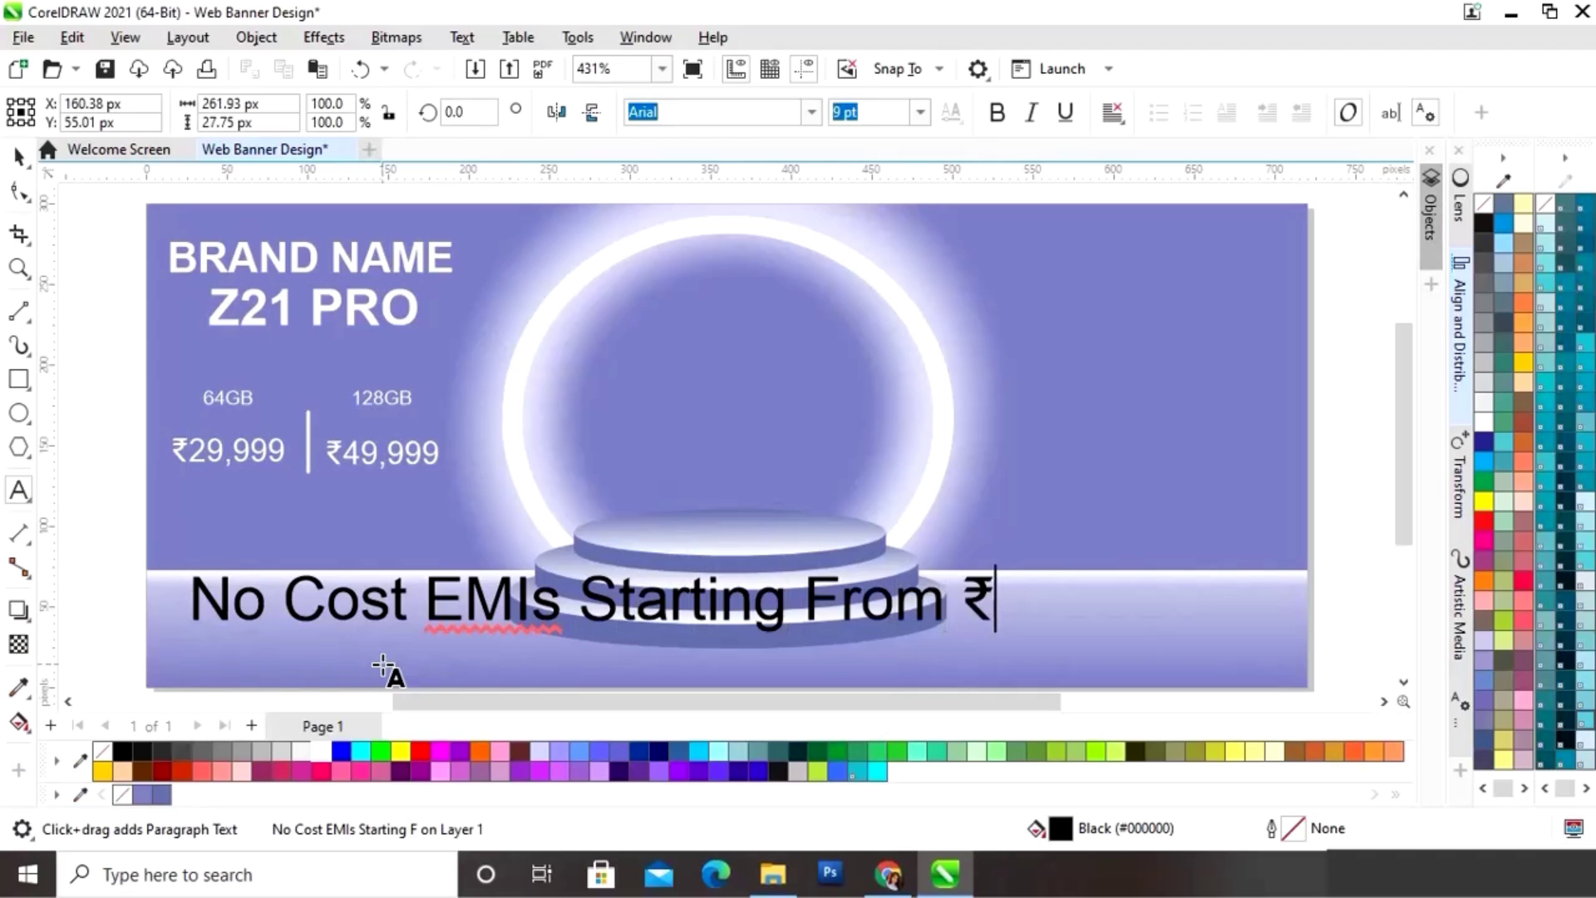
text(3,583*)
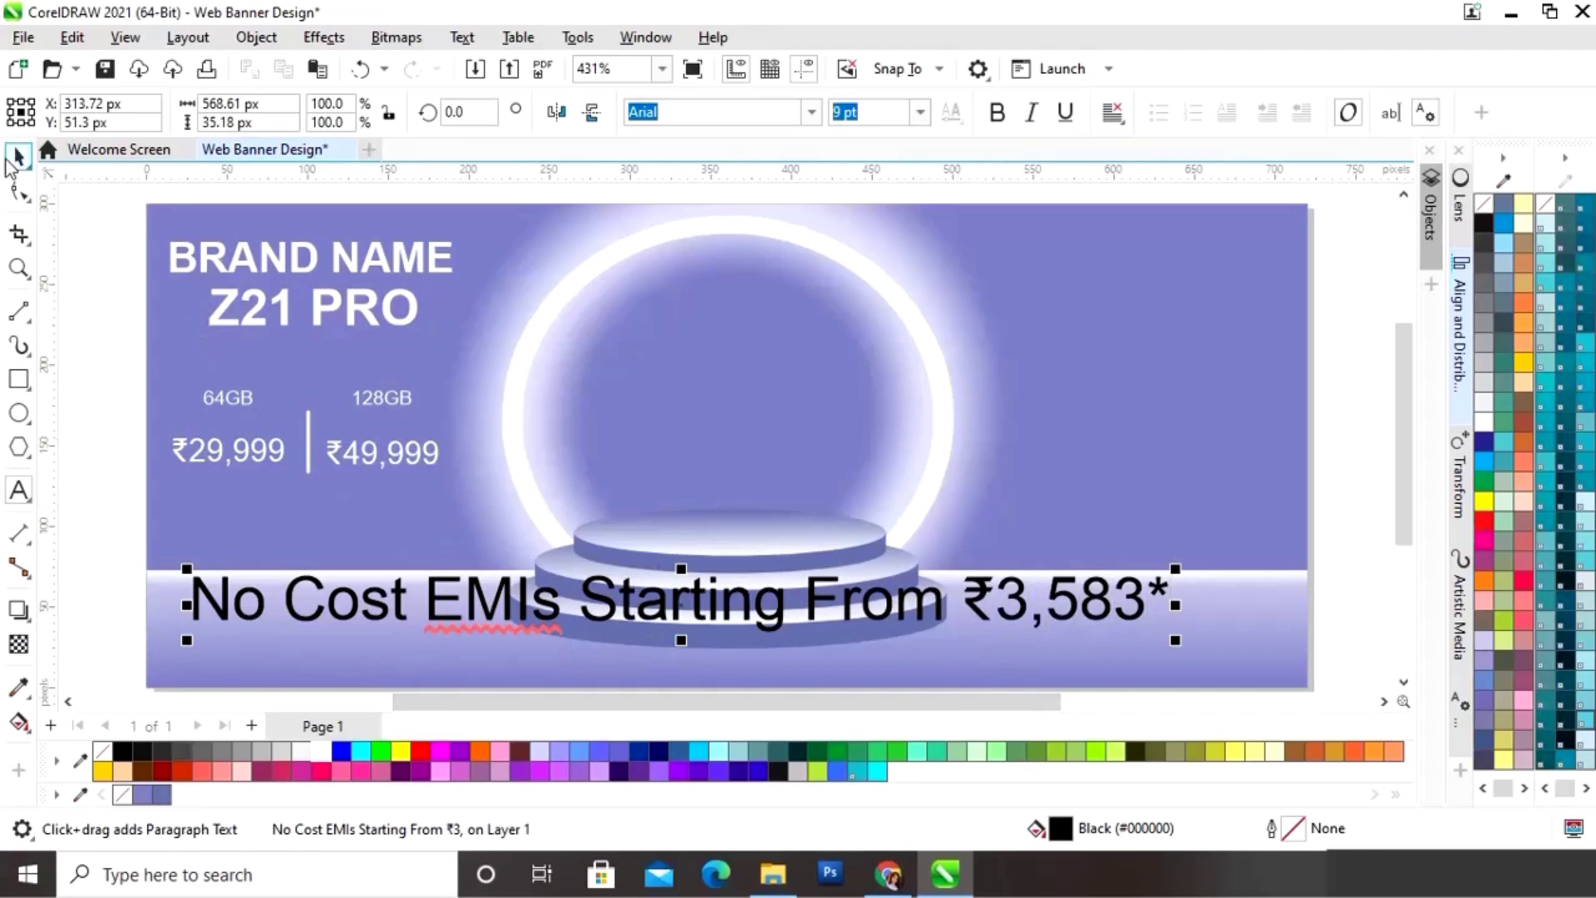
click(18, 157)
Step: Scale the No Cost EMIs text to about 160 px wide, place it just below the prices and fill it white
drag(1176, 571, 562, 595)
drag(337, 630, 306, 505)
drag(522, 491, 481, 484)
drag(292, 504, 304, 501)
click(318, 750)
click(105, 600)
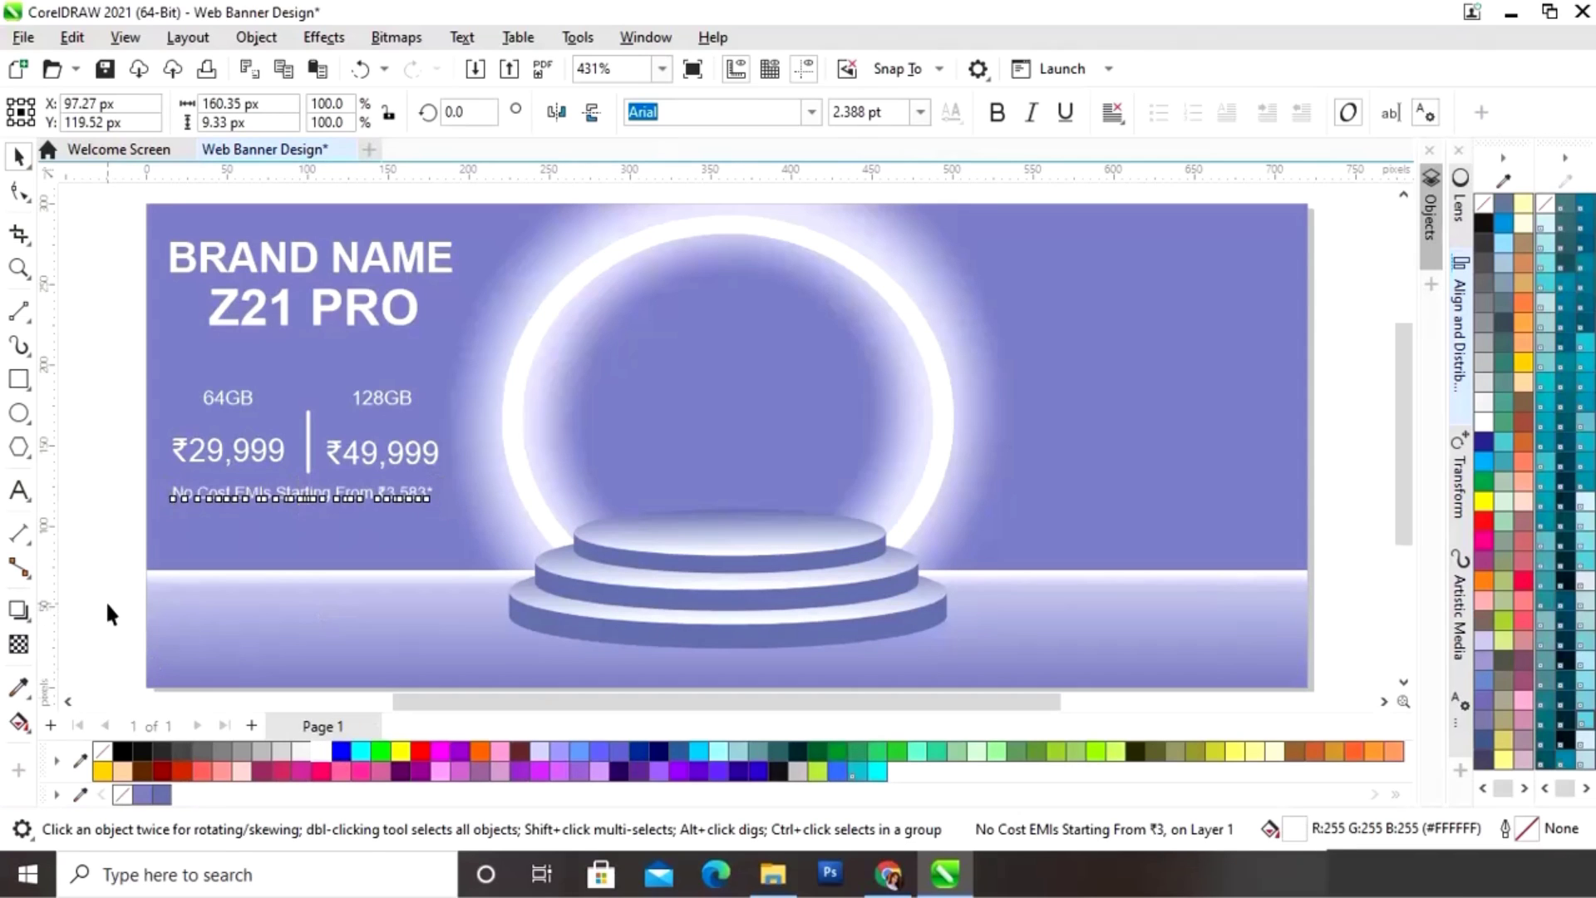
Step: Add the artistic text "UP TO ₹10,000 OFF ON EXCHANGE" near the banner's lower edge
click(18, 490)
click(211, 657)
text(UP )
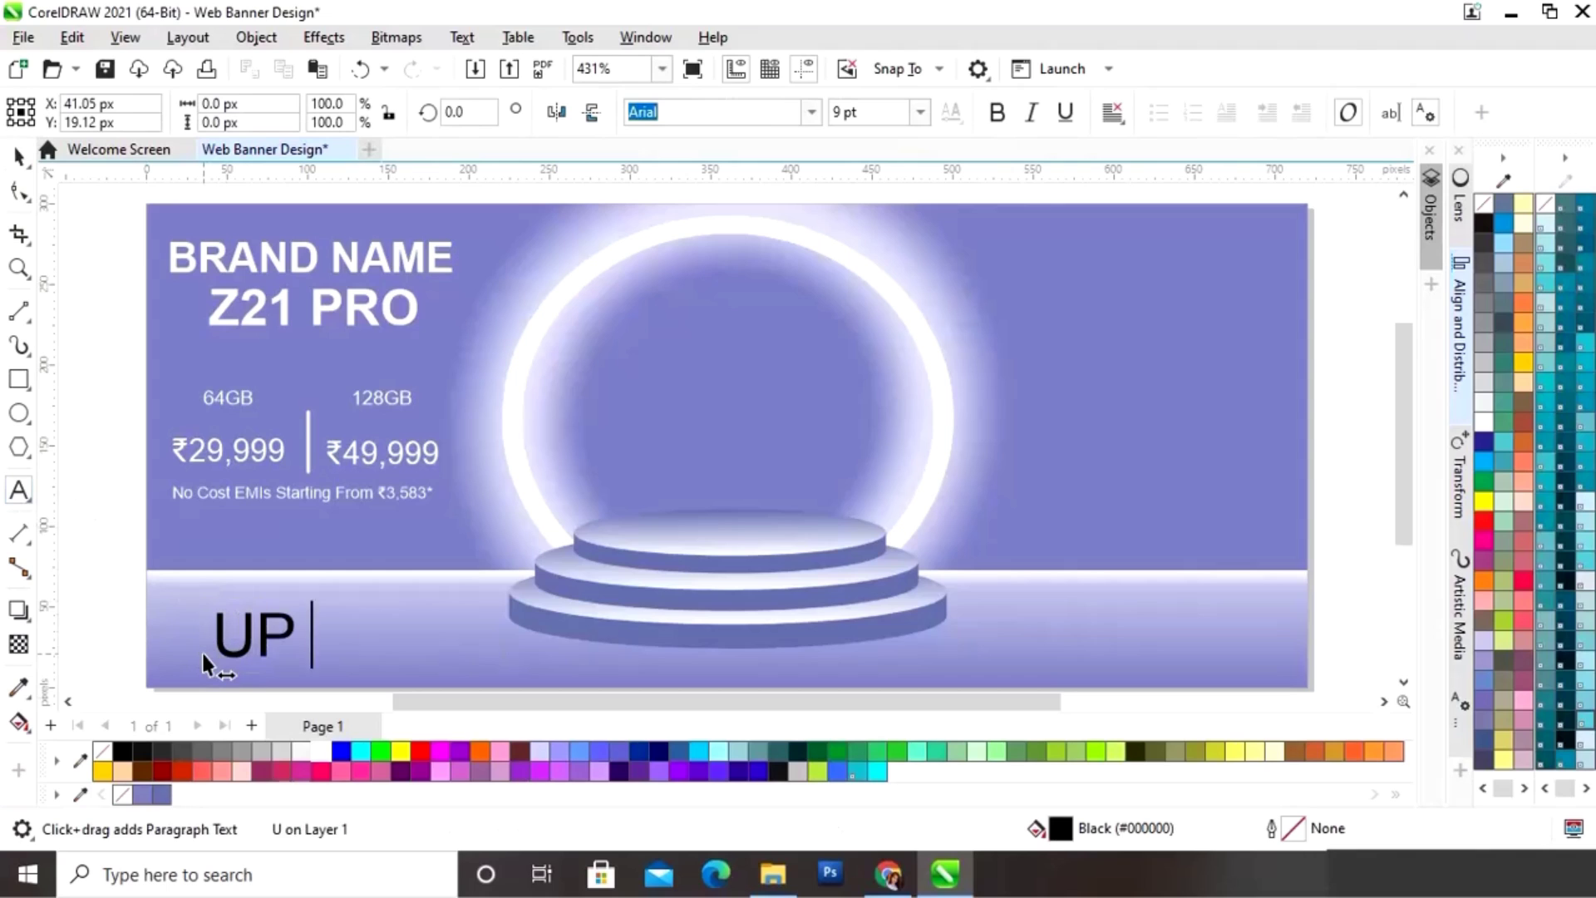
text(TO ₹10,000 O)
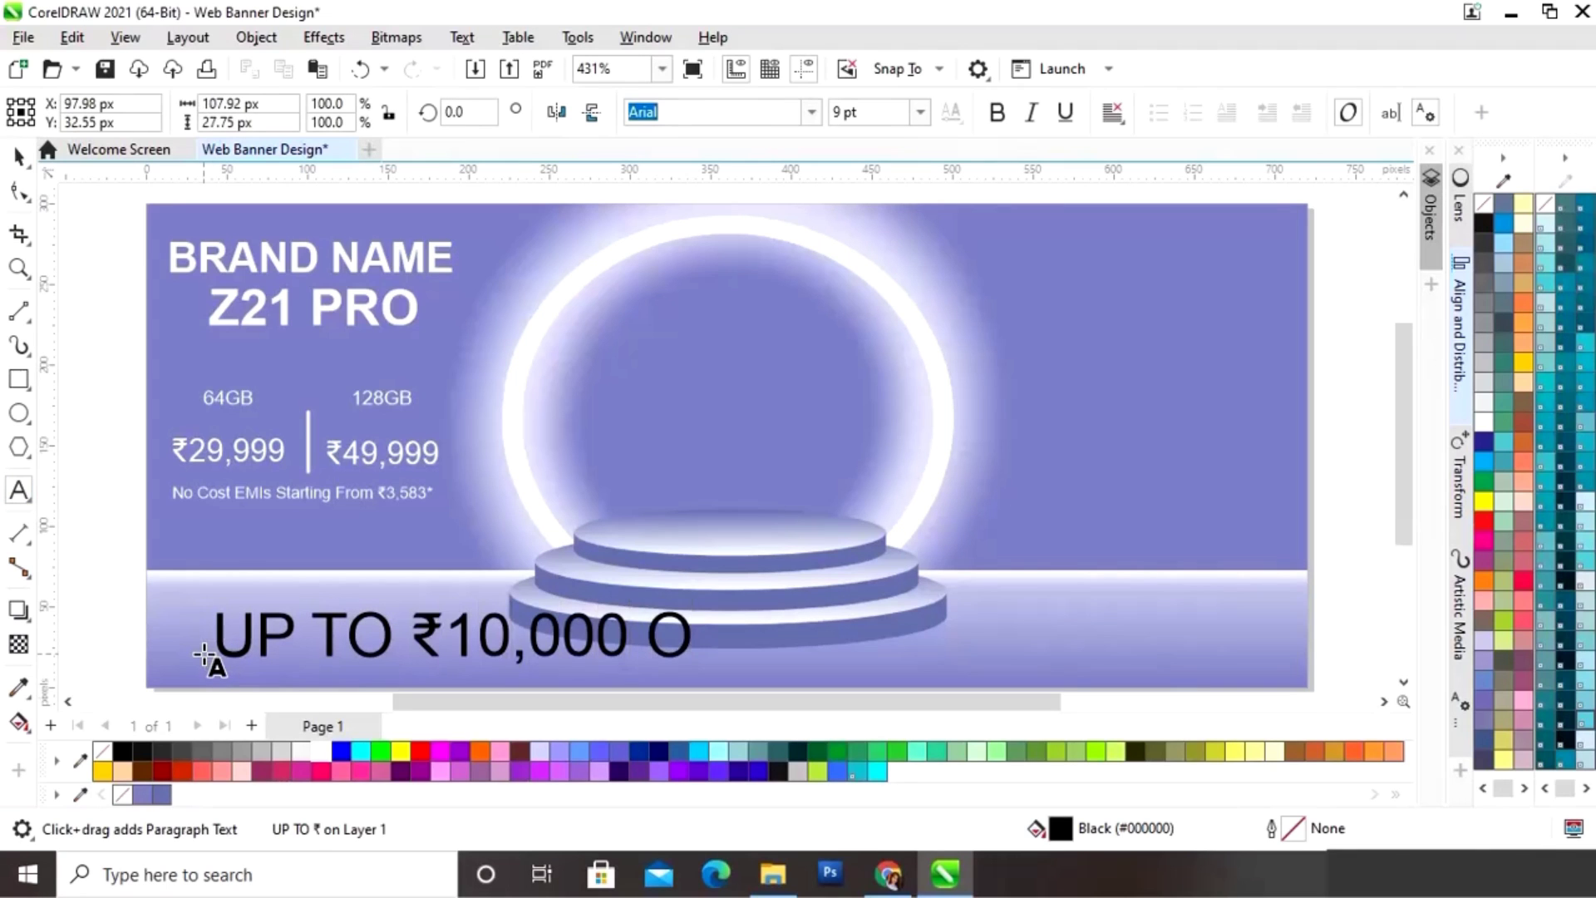
text(FF ON EXCHANGE)
key(ctrl+space)
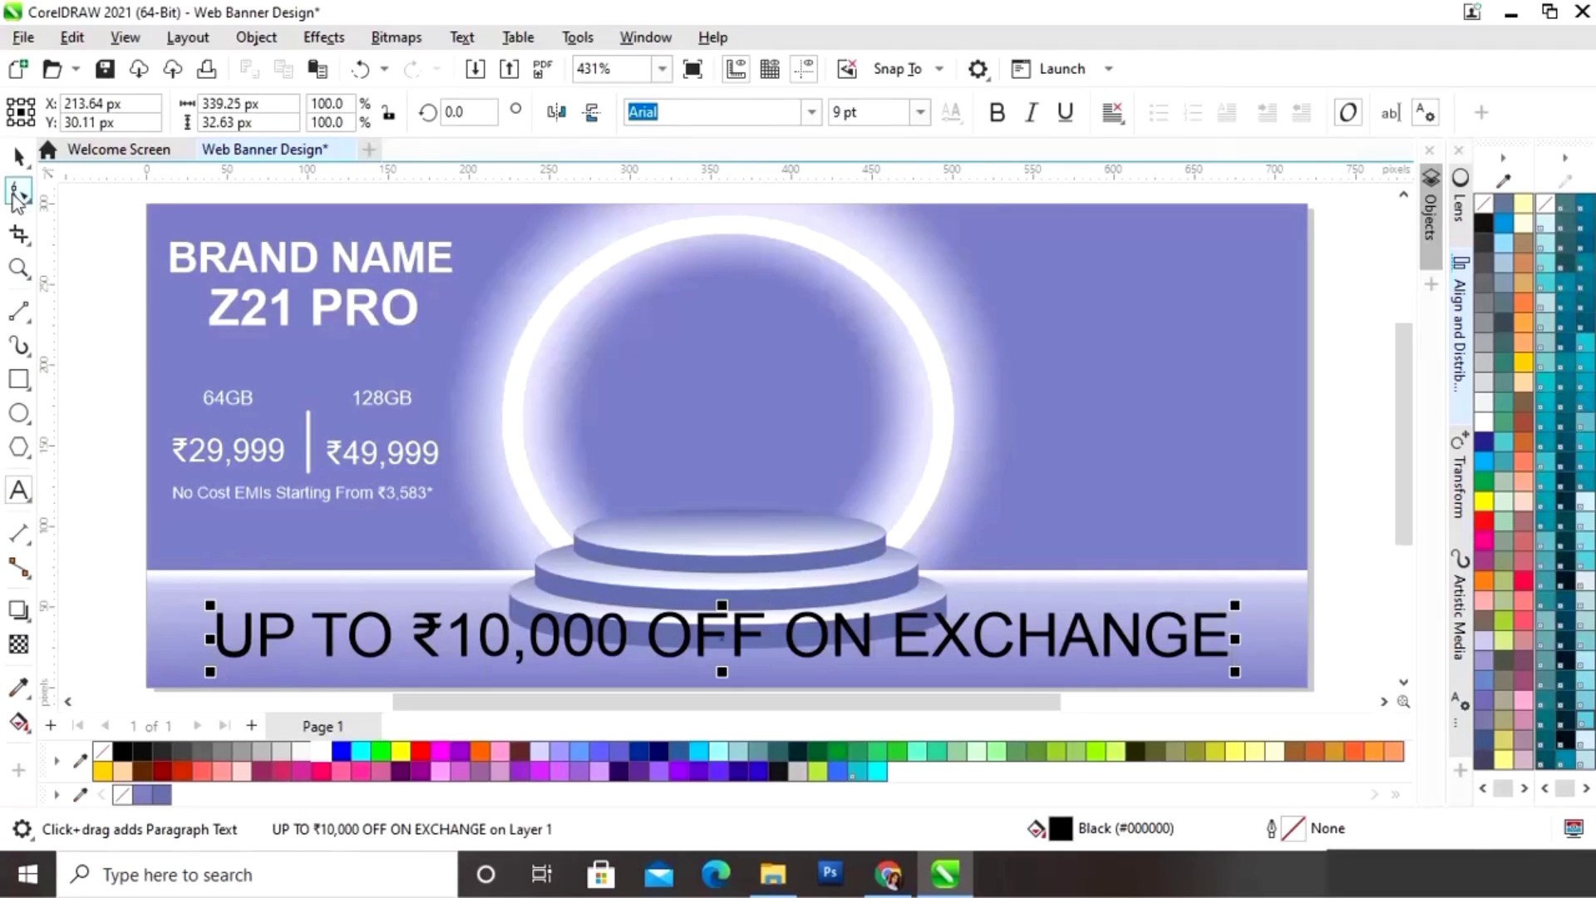
Step: Scale the exchange offer text to about 183 px wide, place it below the EMI line and fill it white
drag(1235, 609, 989, 631)
drag(423, 655, 365, 547)
drag(581, 533, 463, 539)
drag(313, 554, 318, 556)
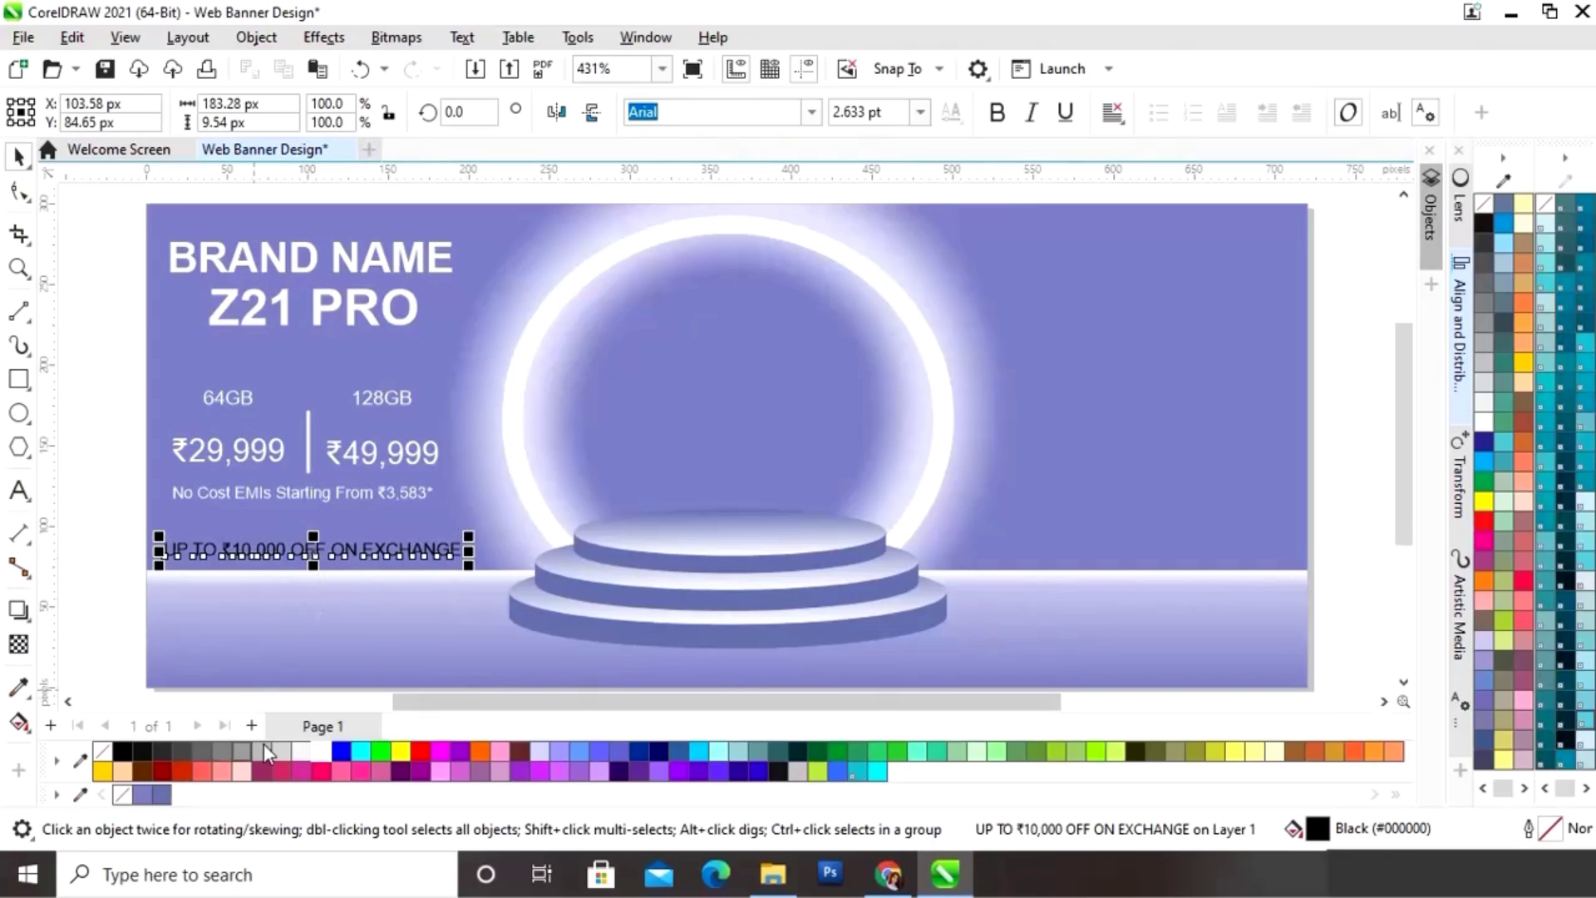
click(322, 750)
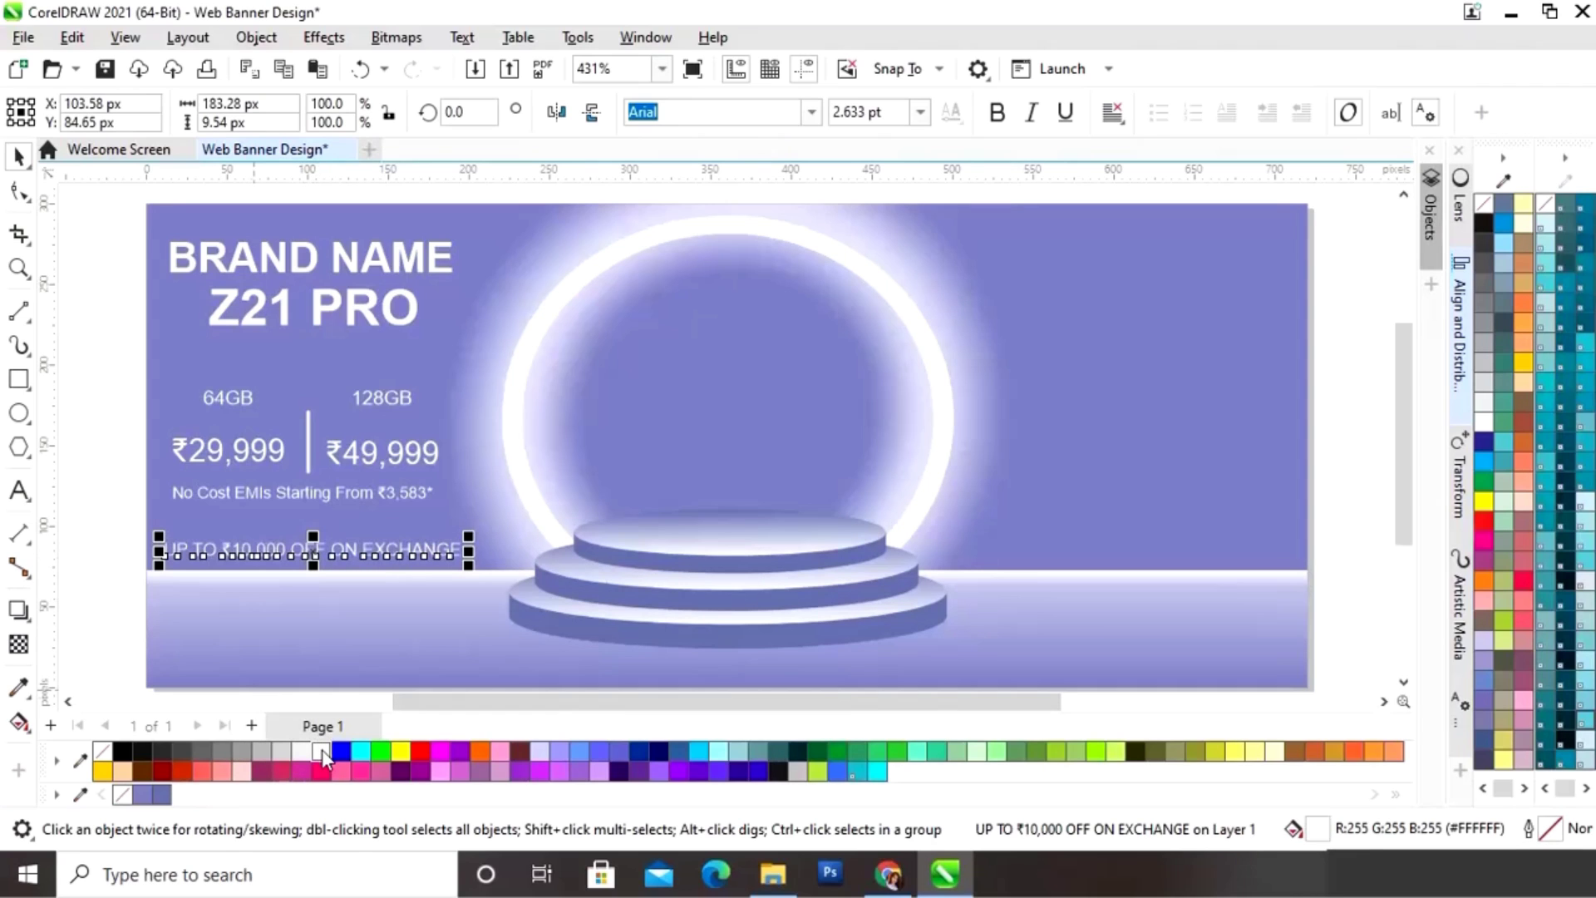
click(142, 659)
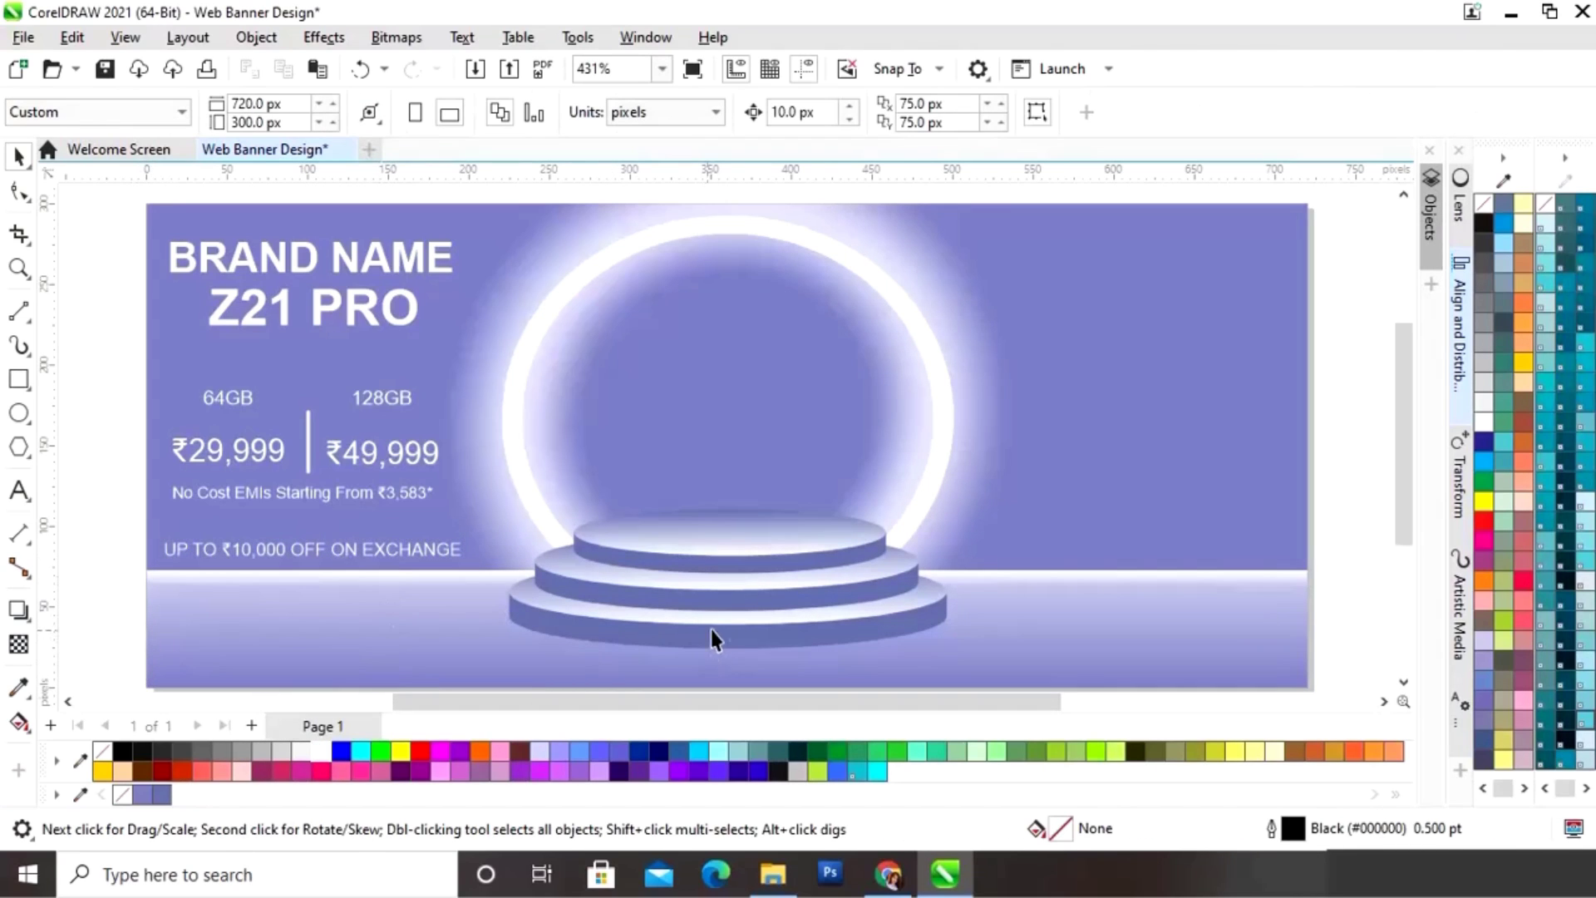
Step: Add the artistic text LAUNCHING ON and move it to the upper area beside the glowing ring's right side
drag(1045, 702, 1116, 711)
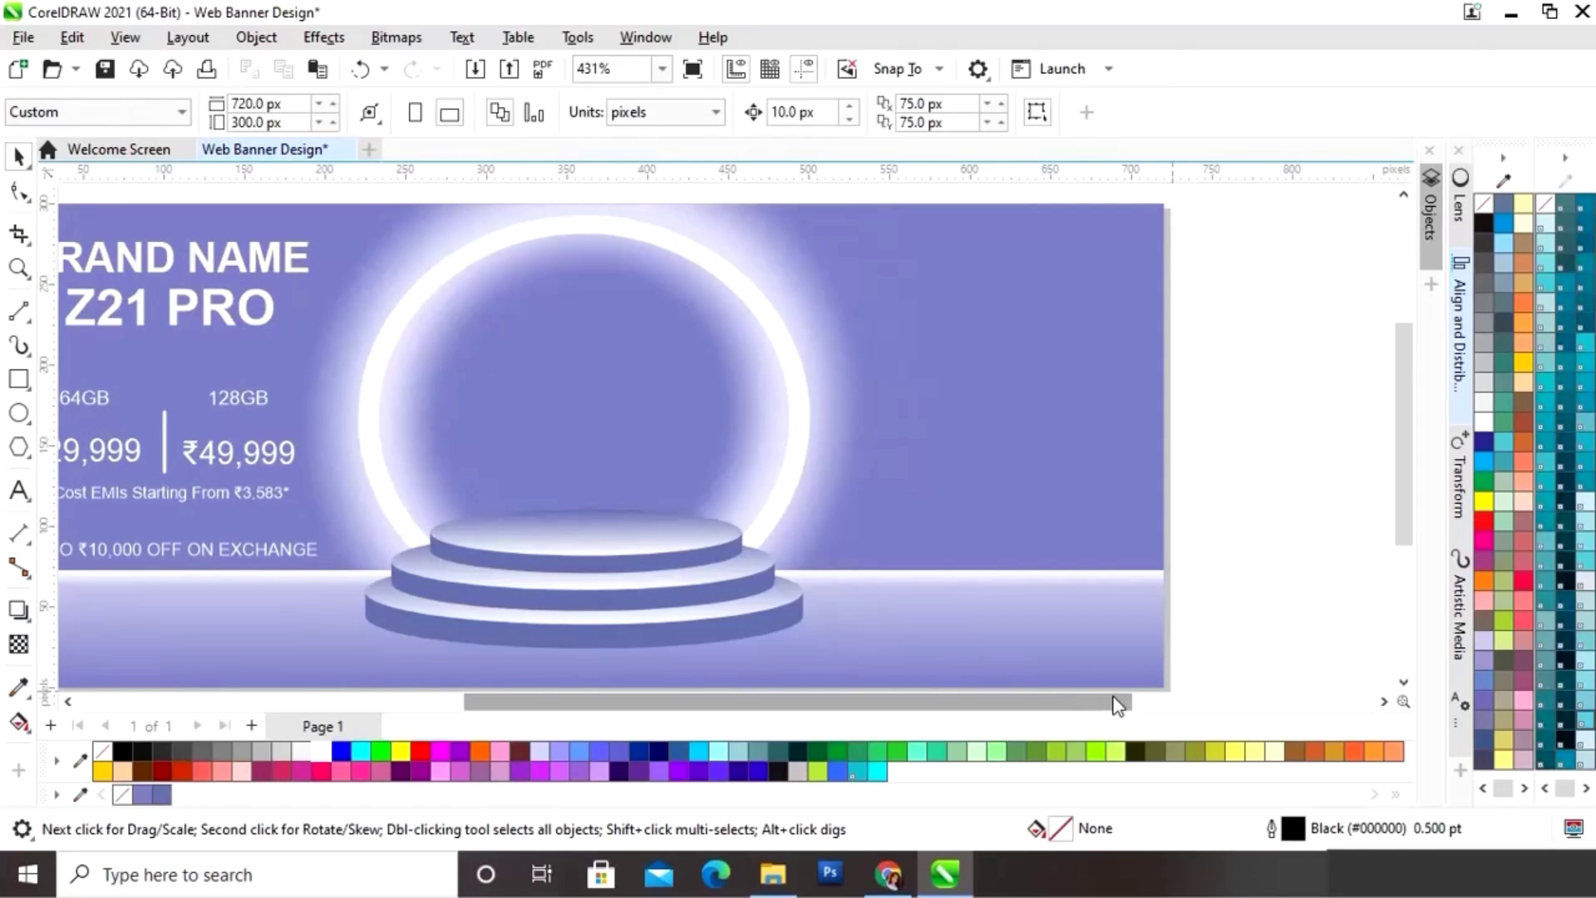
click(18, 497)
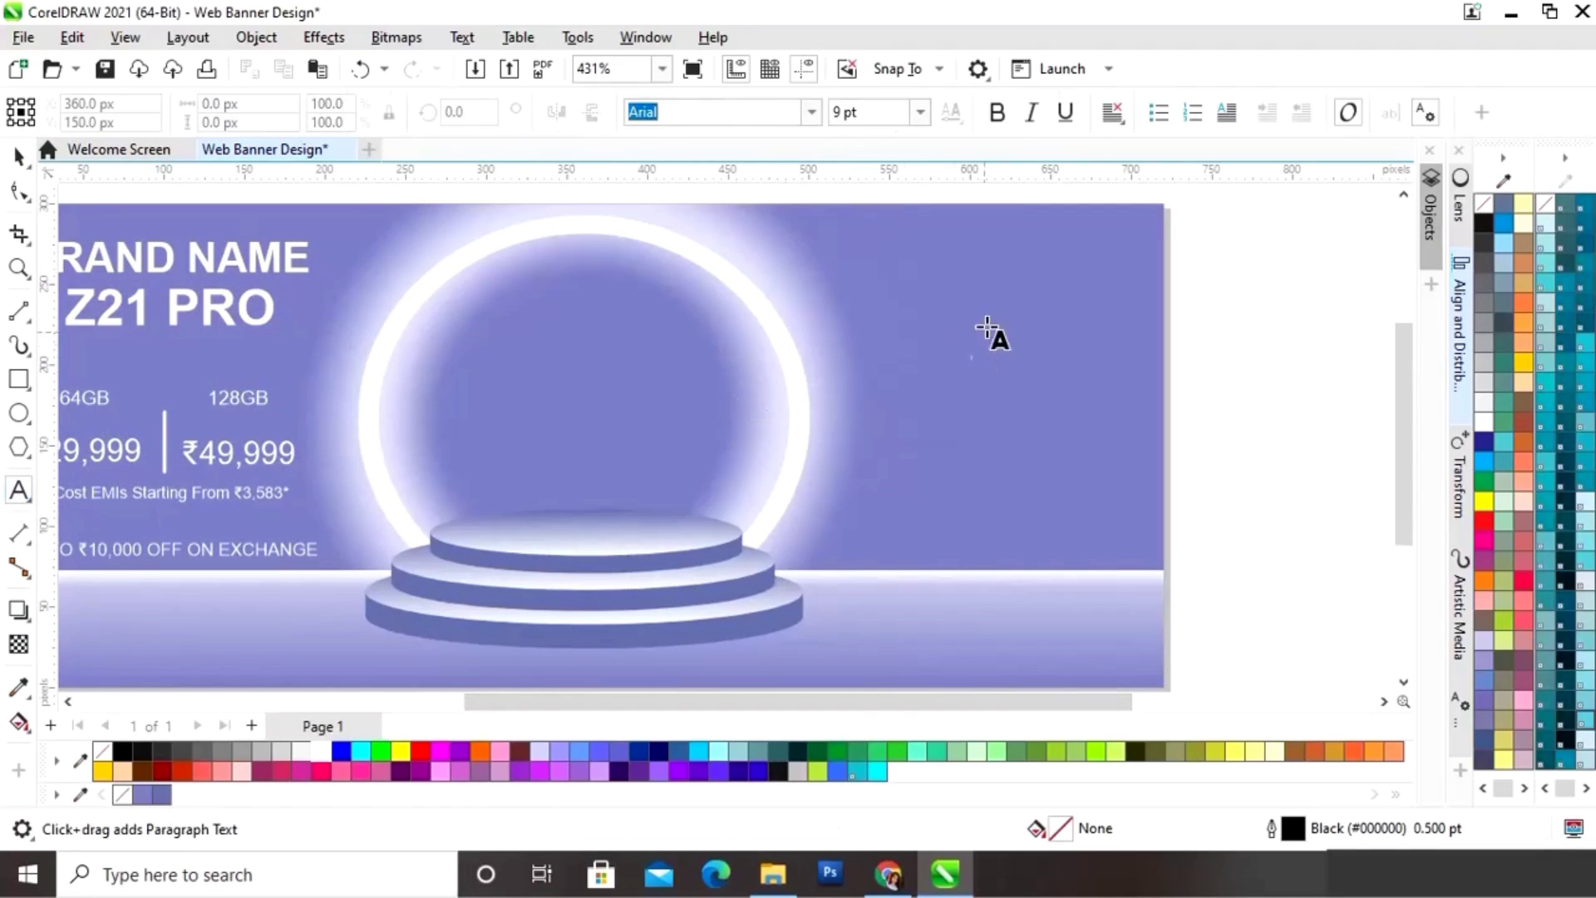
click(936, 320)
text(LAUNCHING ON)
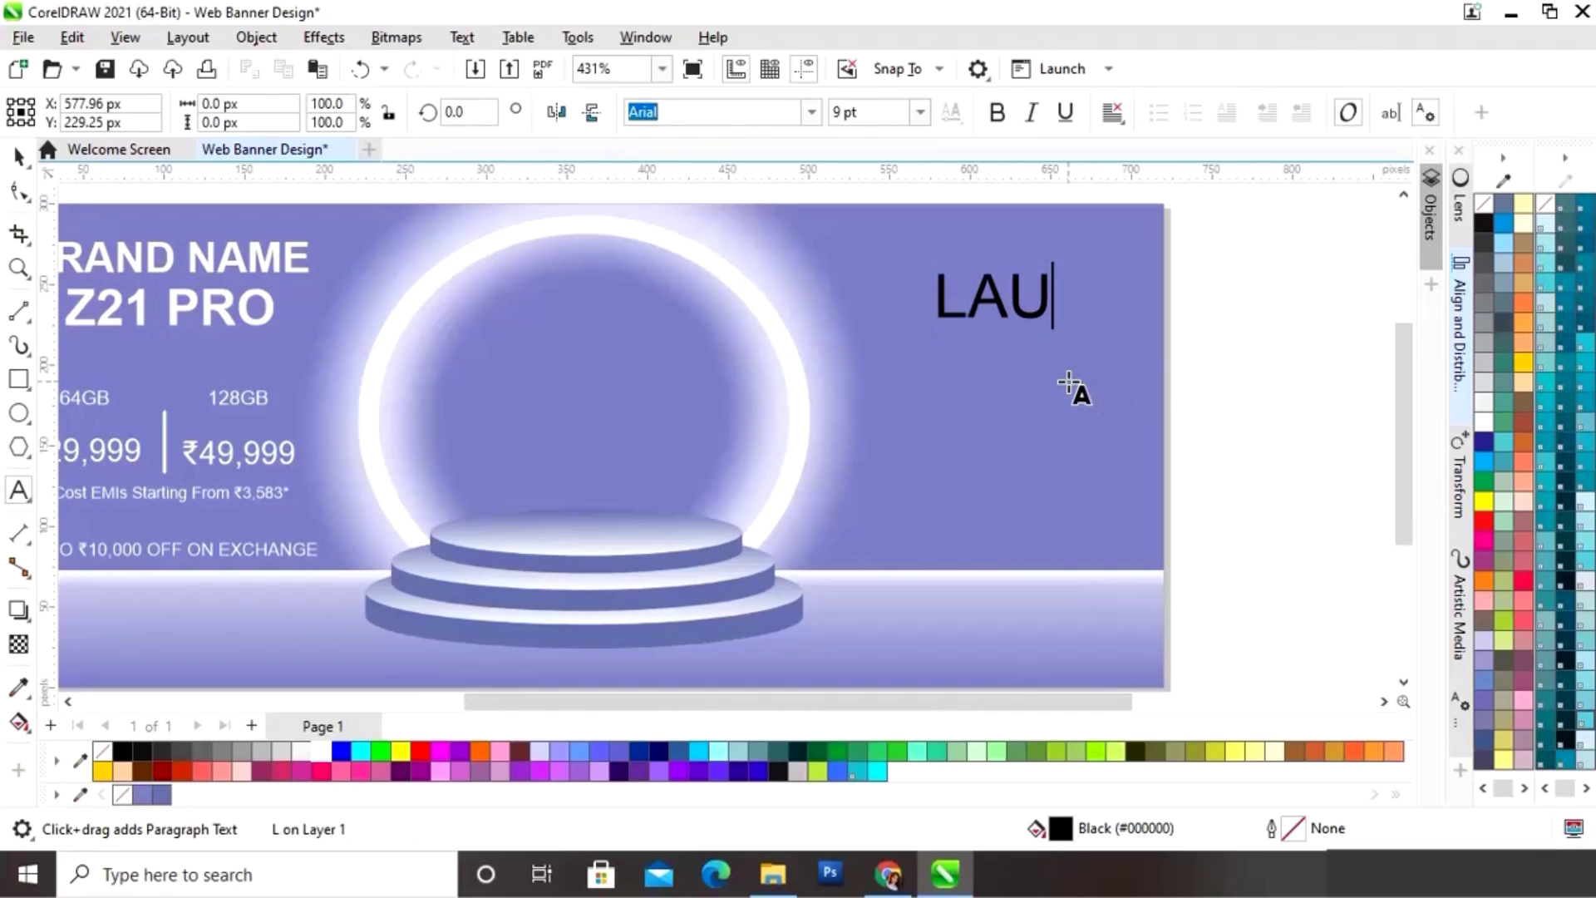
click(19, 156)
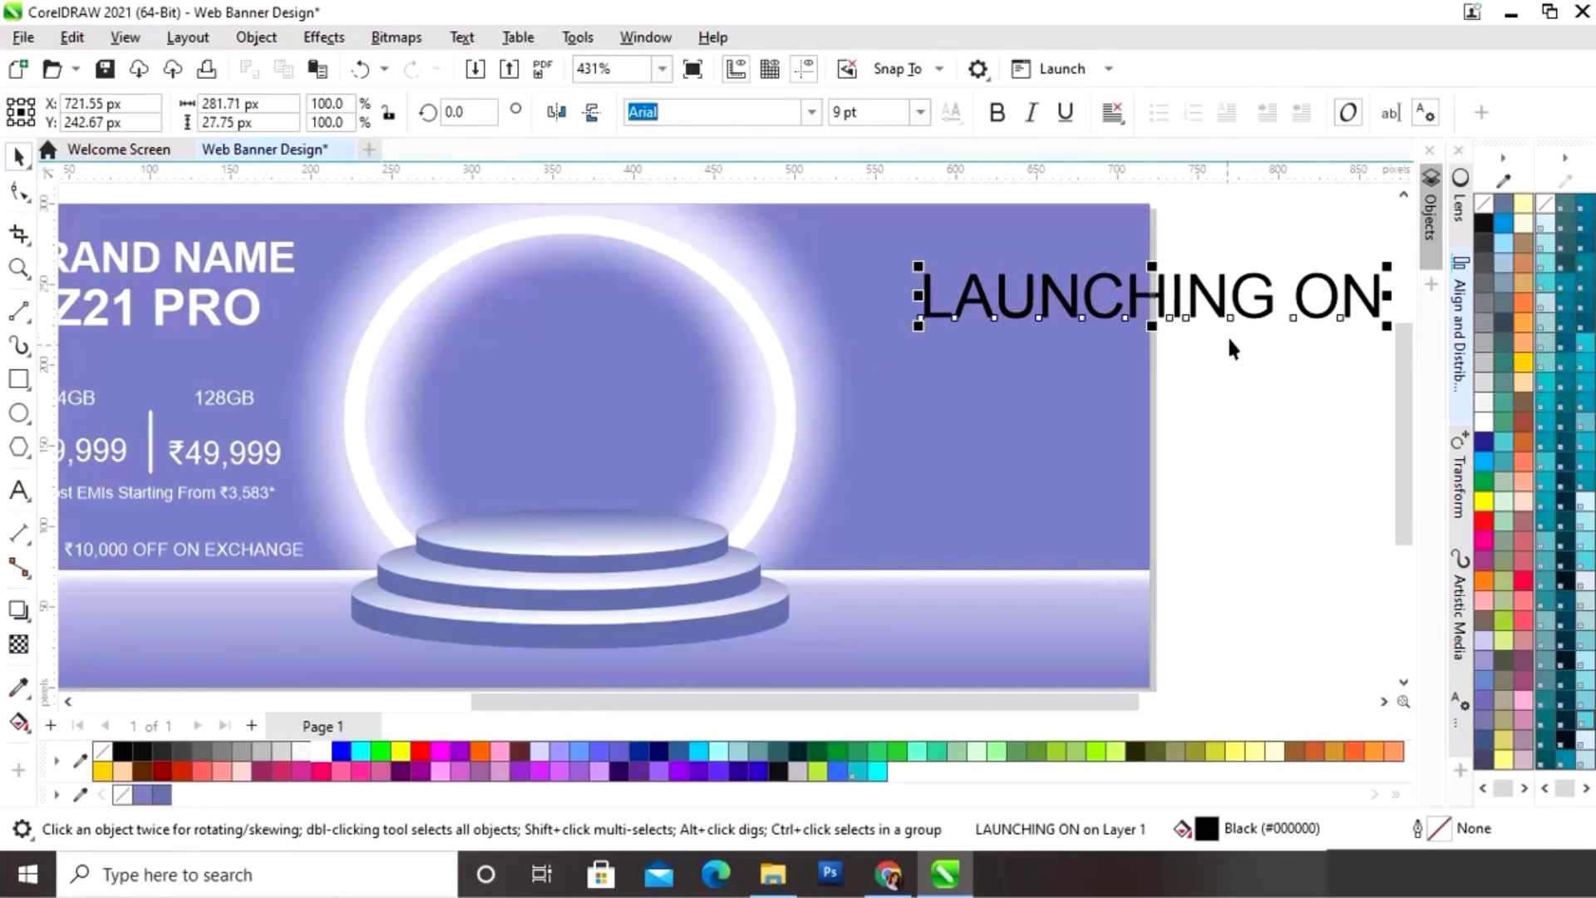
drag(1228, 306, 1096, 264)
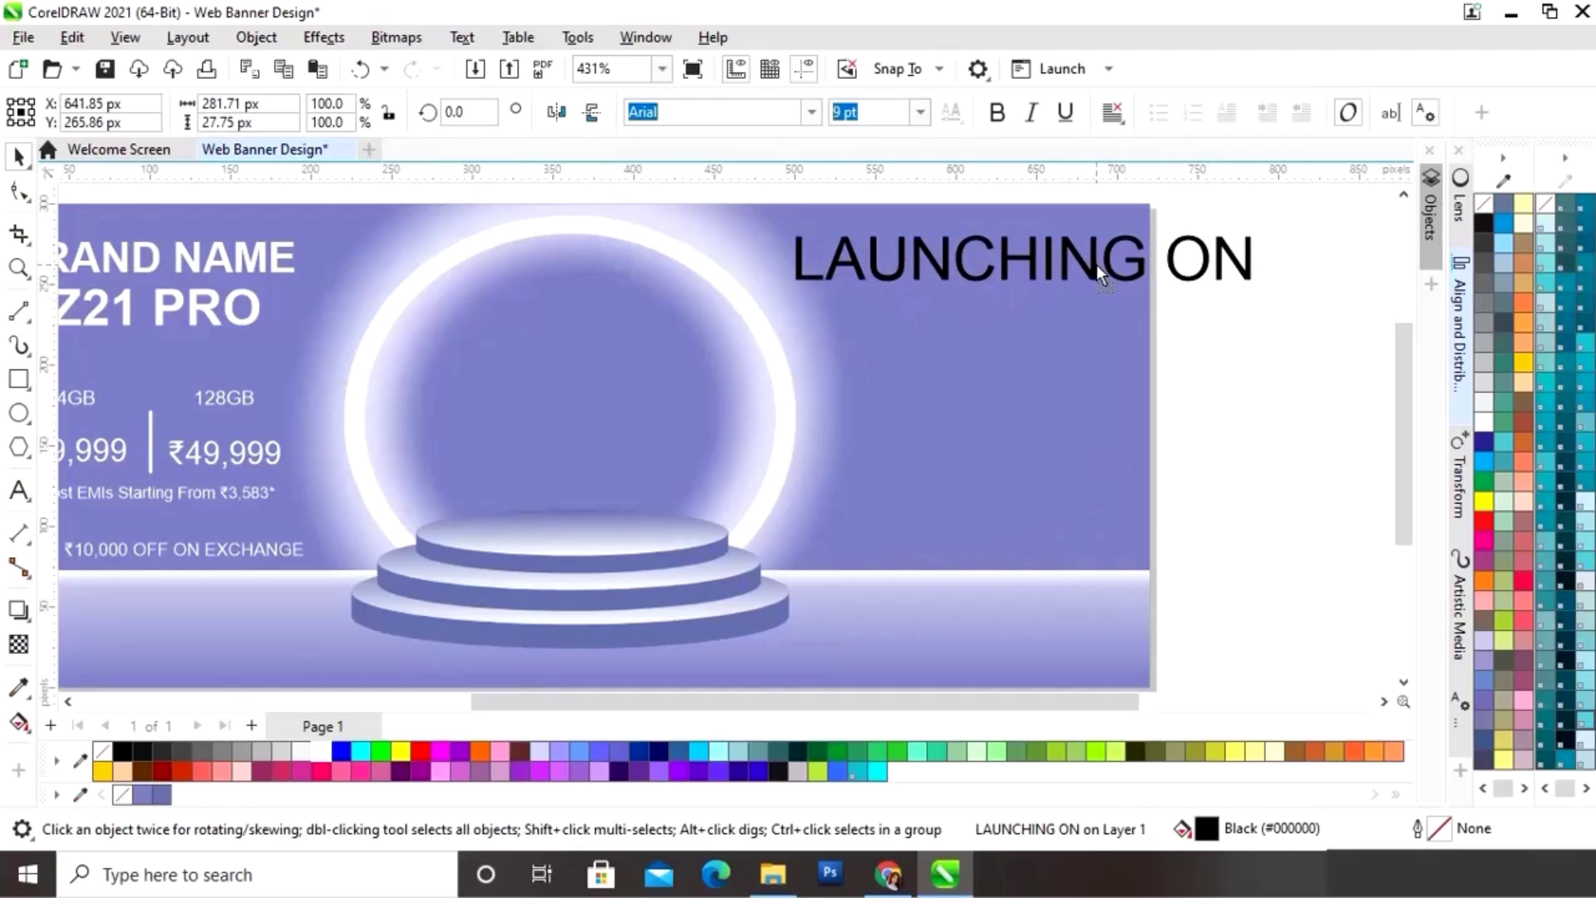
Step: Set the BRAND NAME text's font size to 6 pt
click(246, 271)
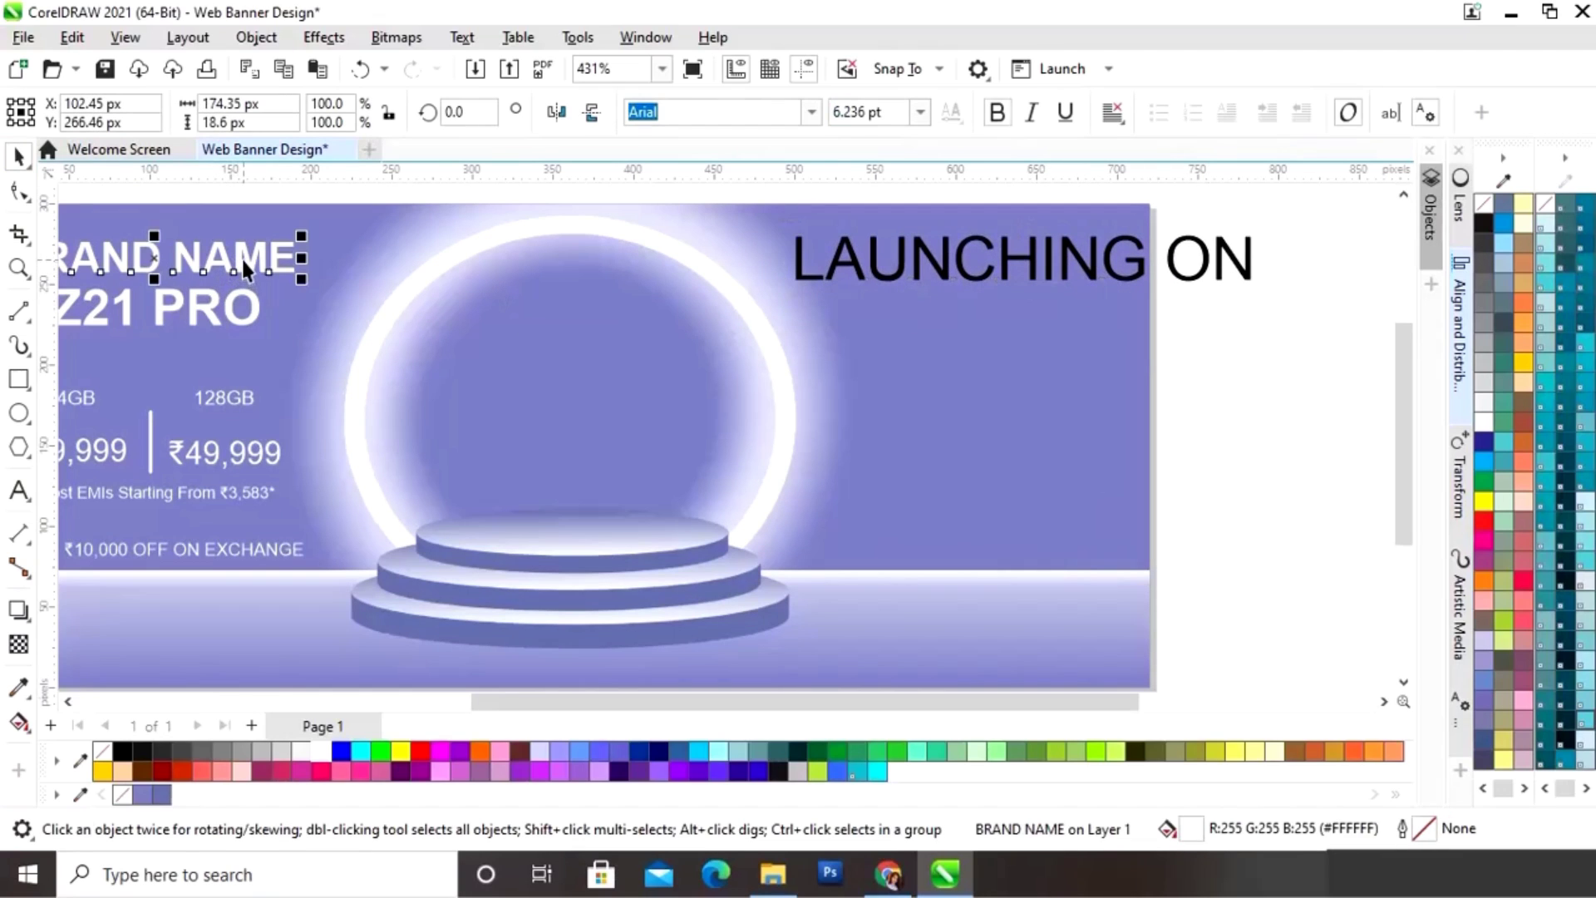
click(919, 112)
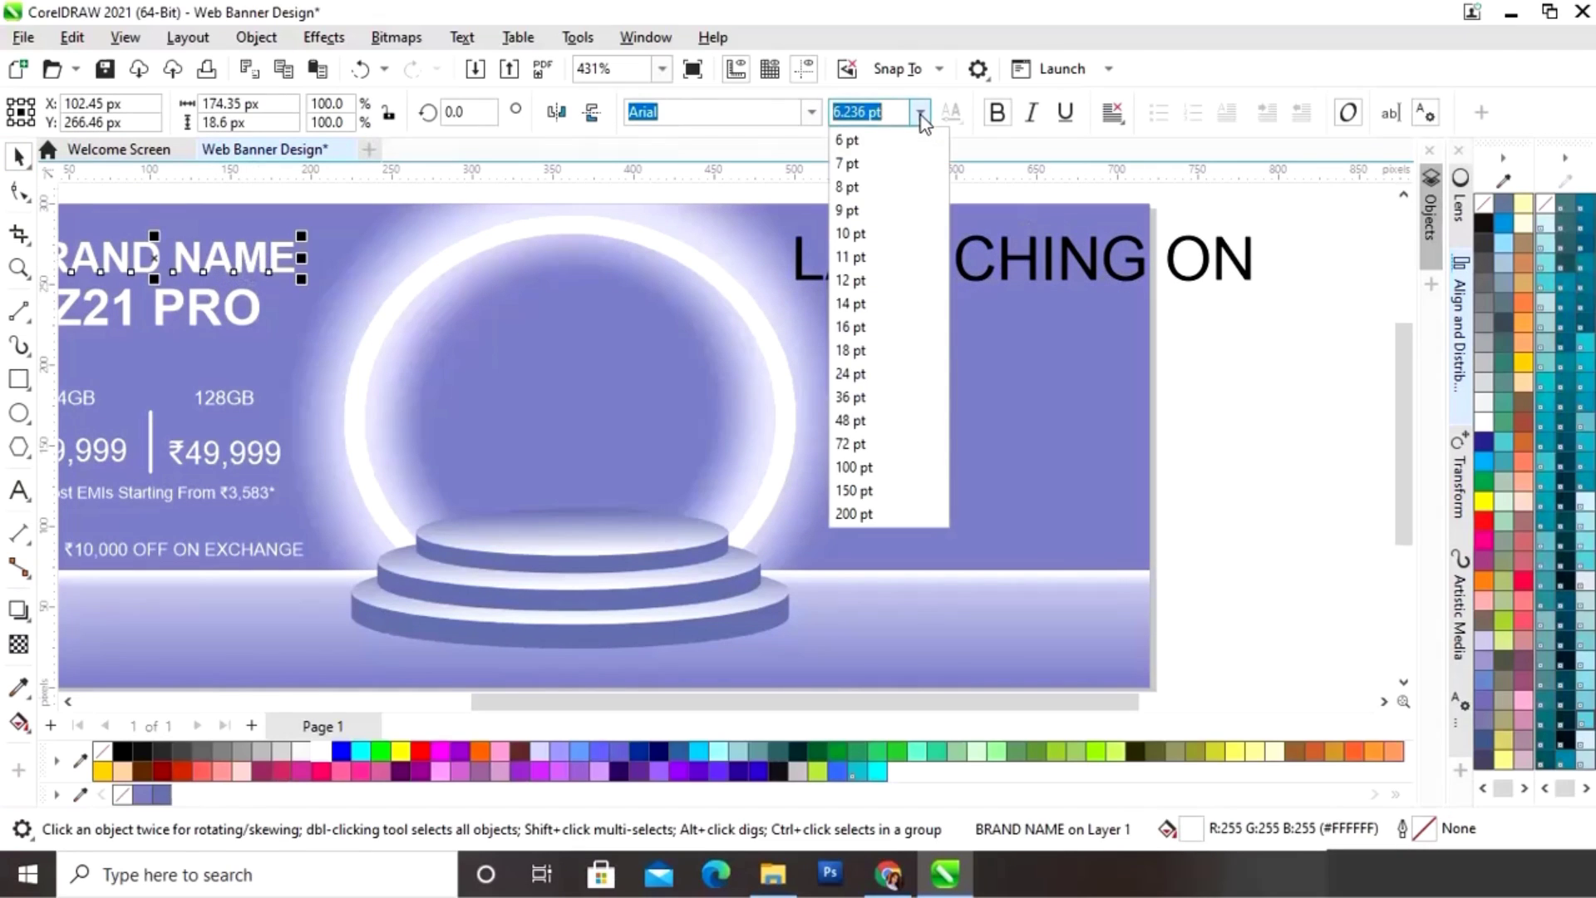
click(850, 139)
click(1317, 360)
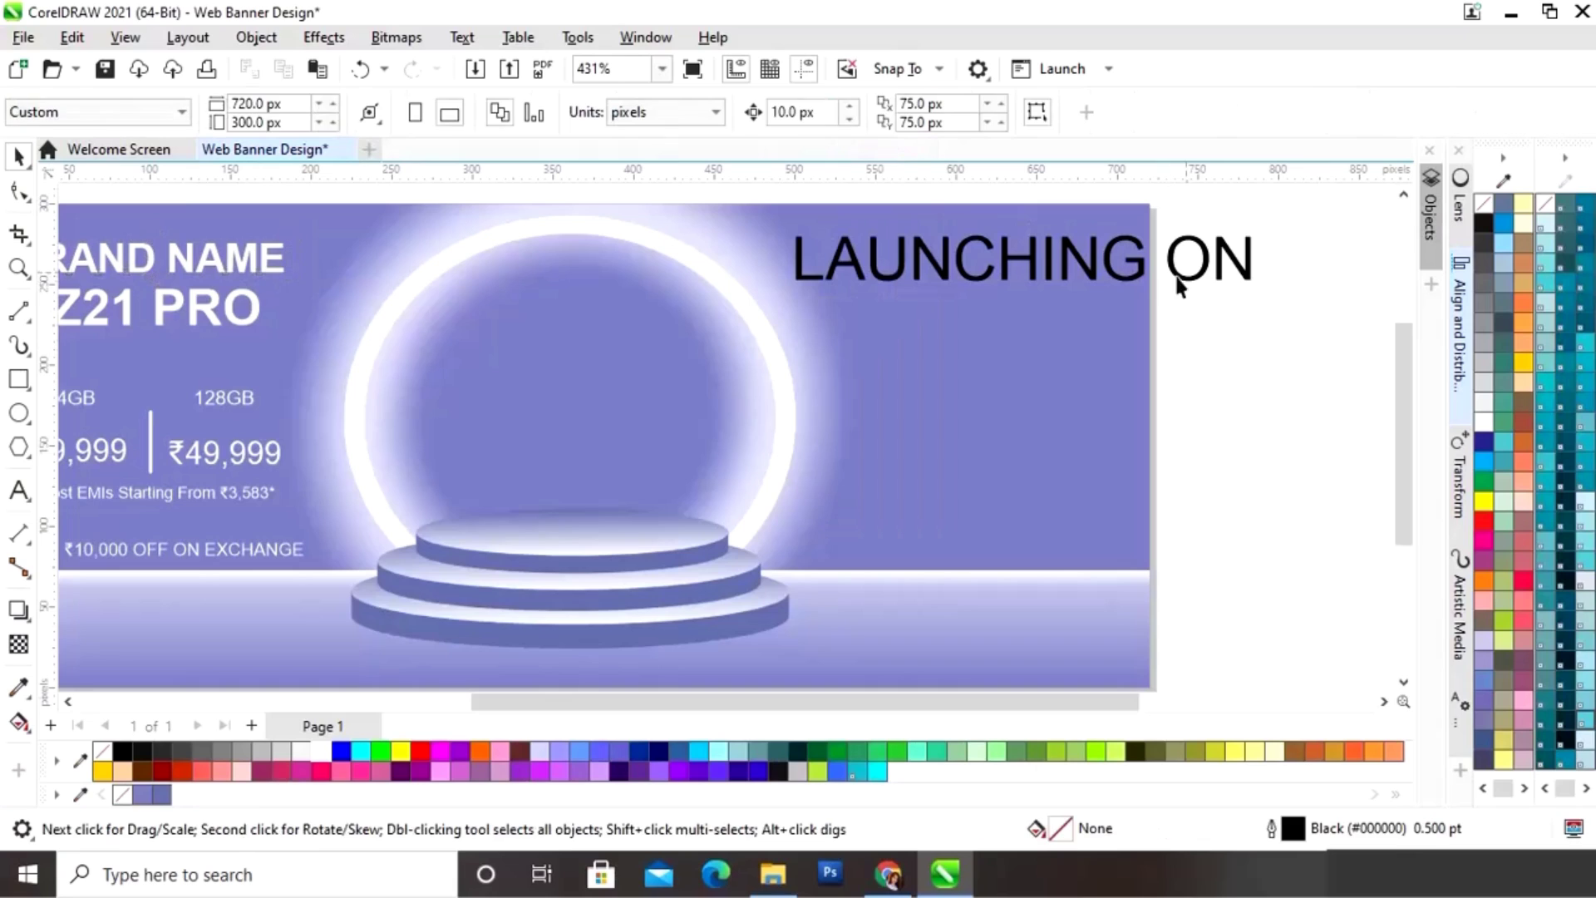
Step: Make the LAUNCHING ON text bold, 6 pt and white, and position it at about X 608 px, Y 268 px
click(1190, 267)
click(996, 113)
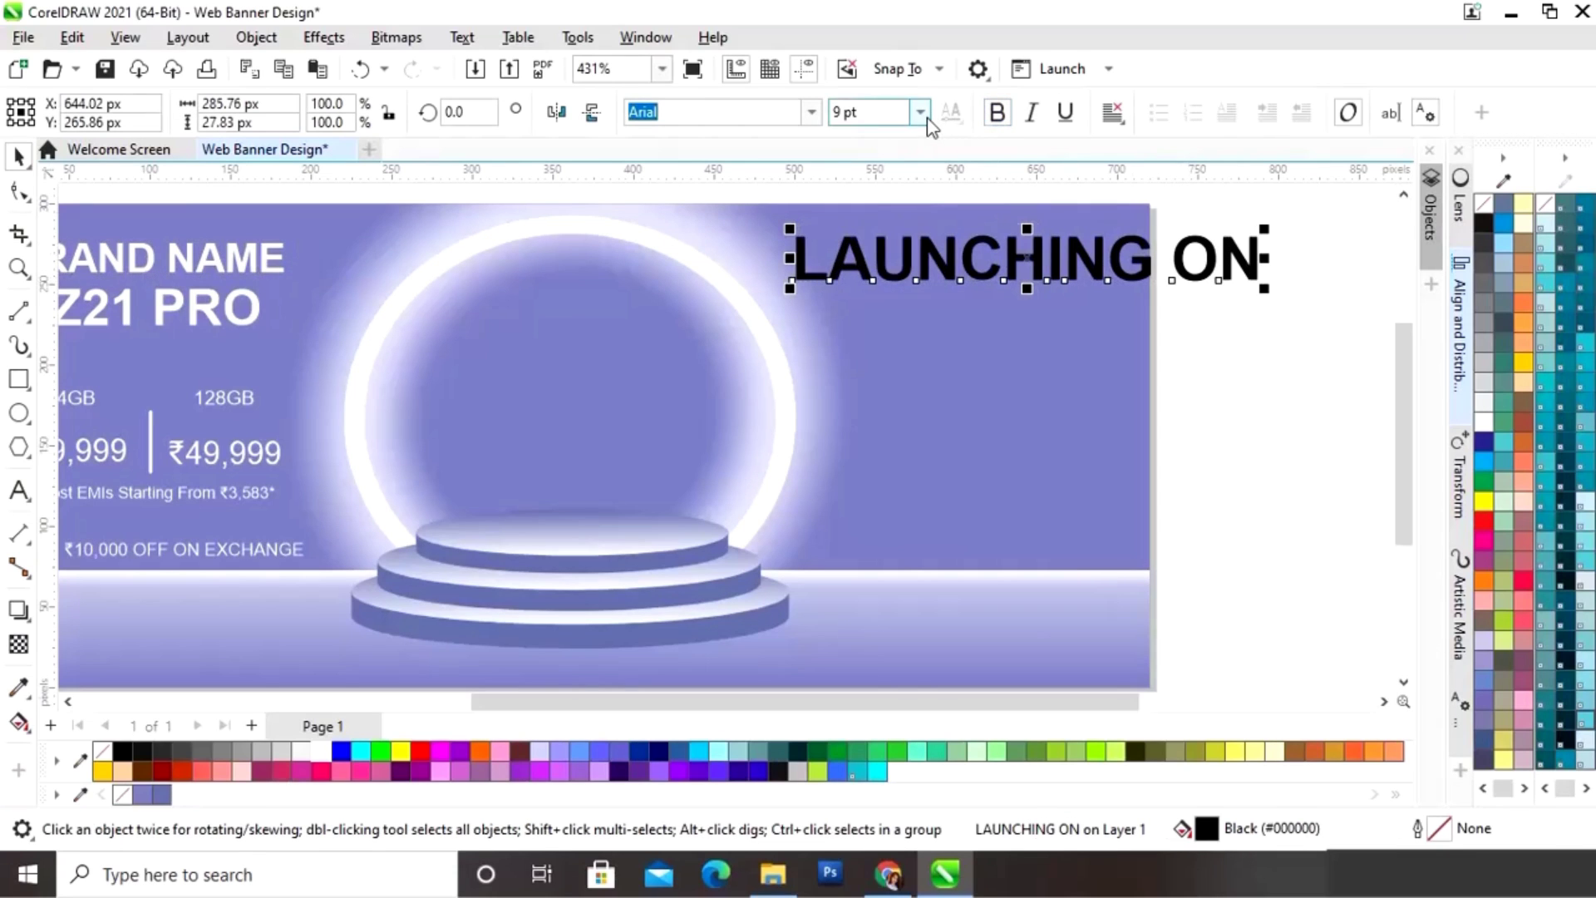
click(919, 112)
click(850, 140)
drag(1083, 287, 970, 256)
click(311, 754)
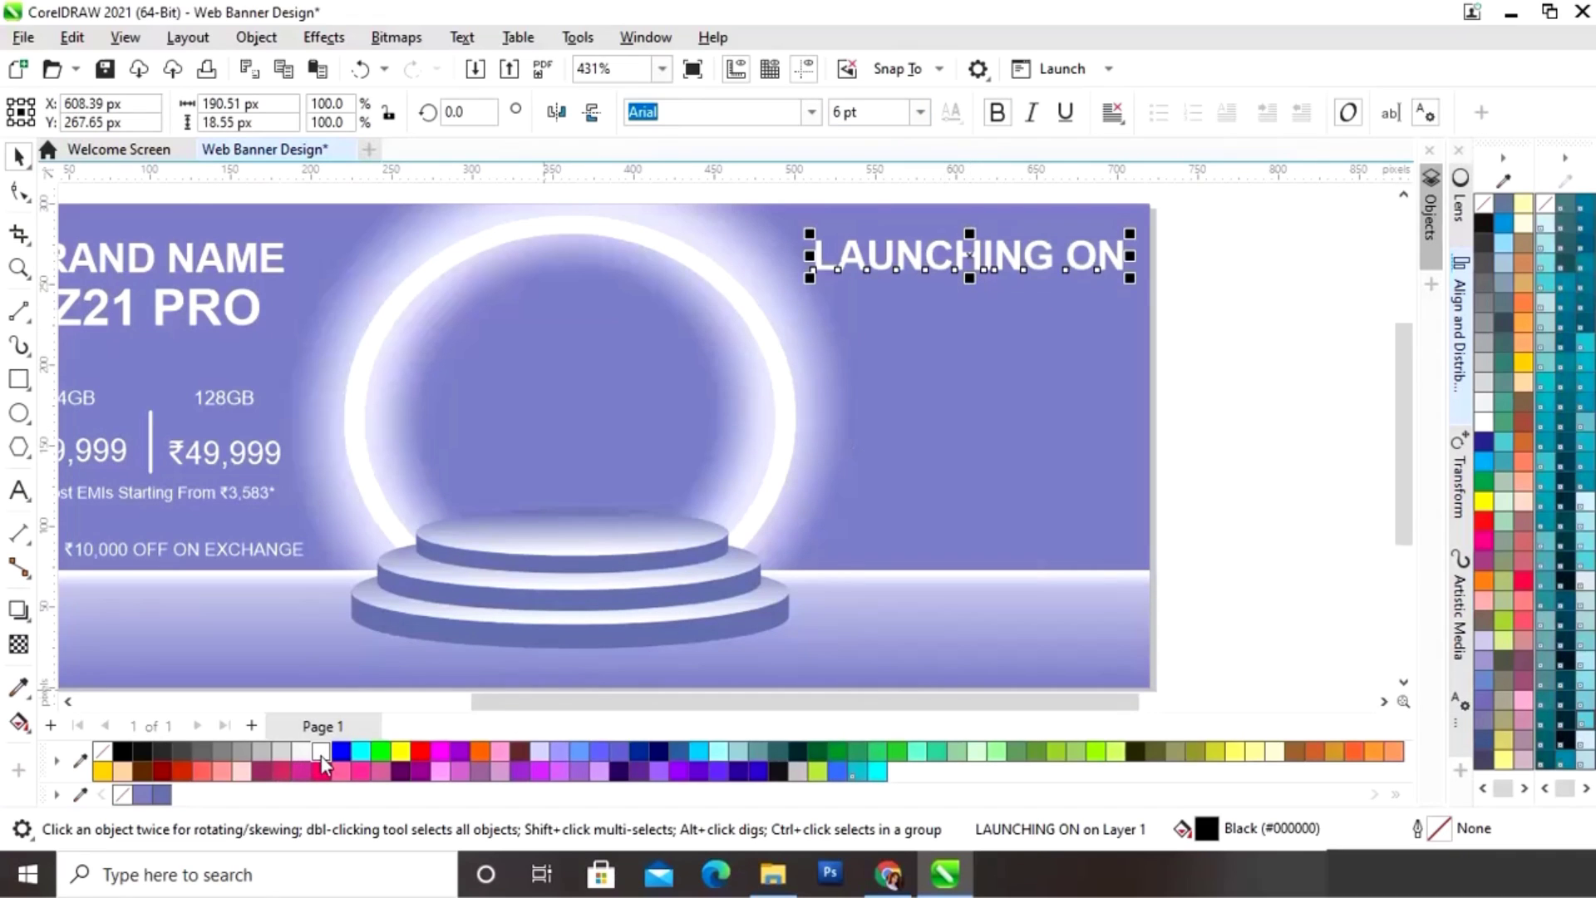
Step: Add the artistic text 8 JULY, 8:00 PM below LAUNCHING ON, leaving a gap after the 8 for the ordinal suffix
key(F8)
click(862, 382)
text(8)
key(Escape)
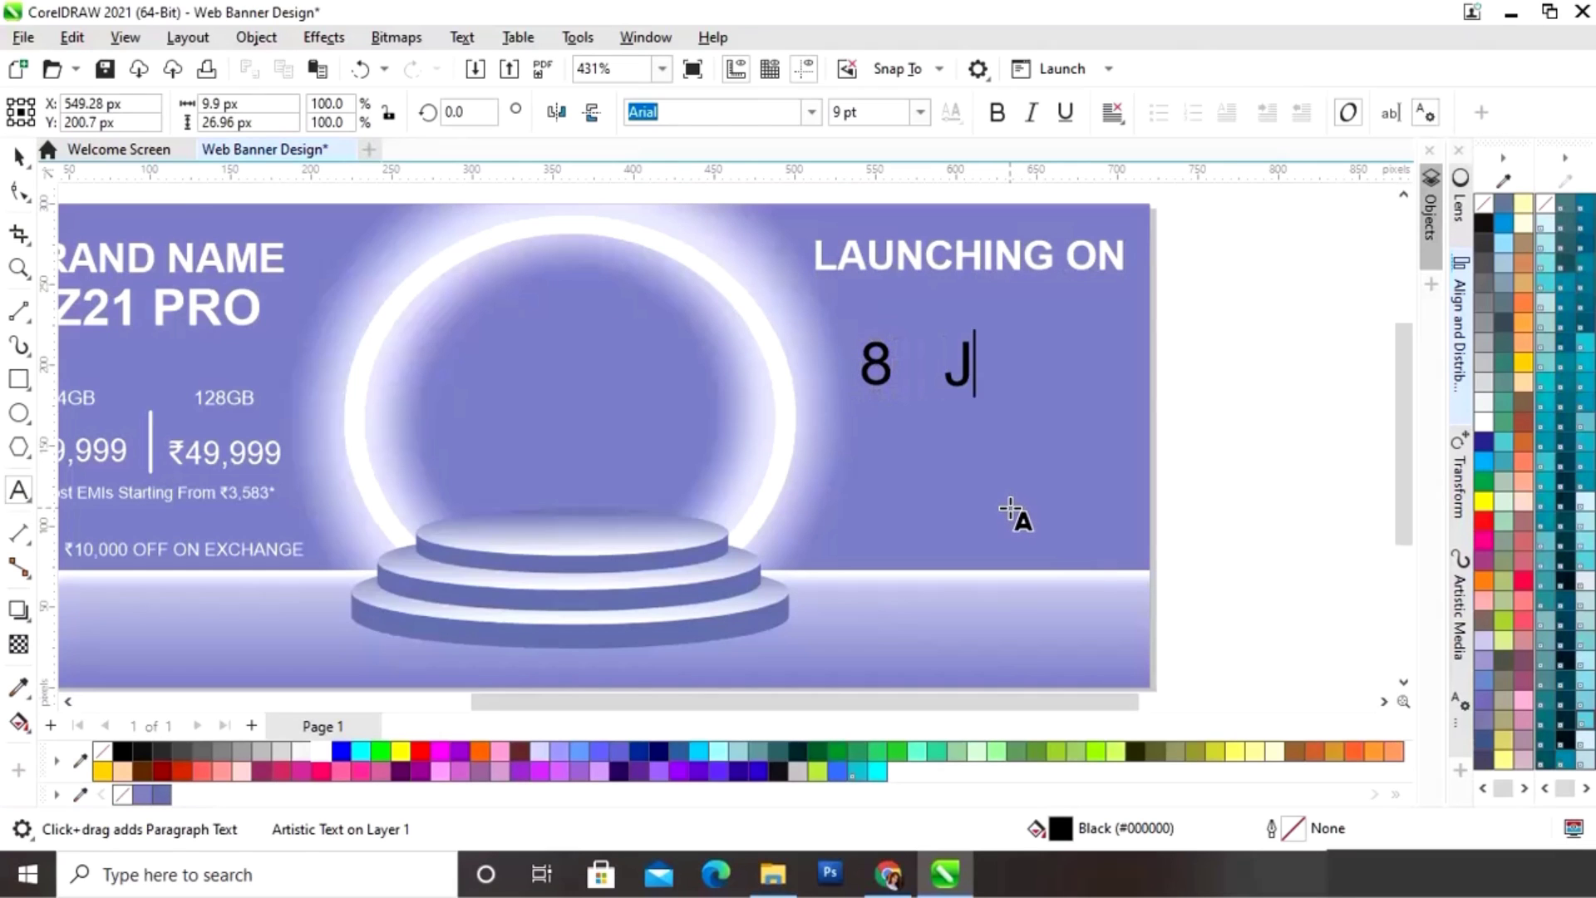
text(ULY, 8:00 )
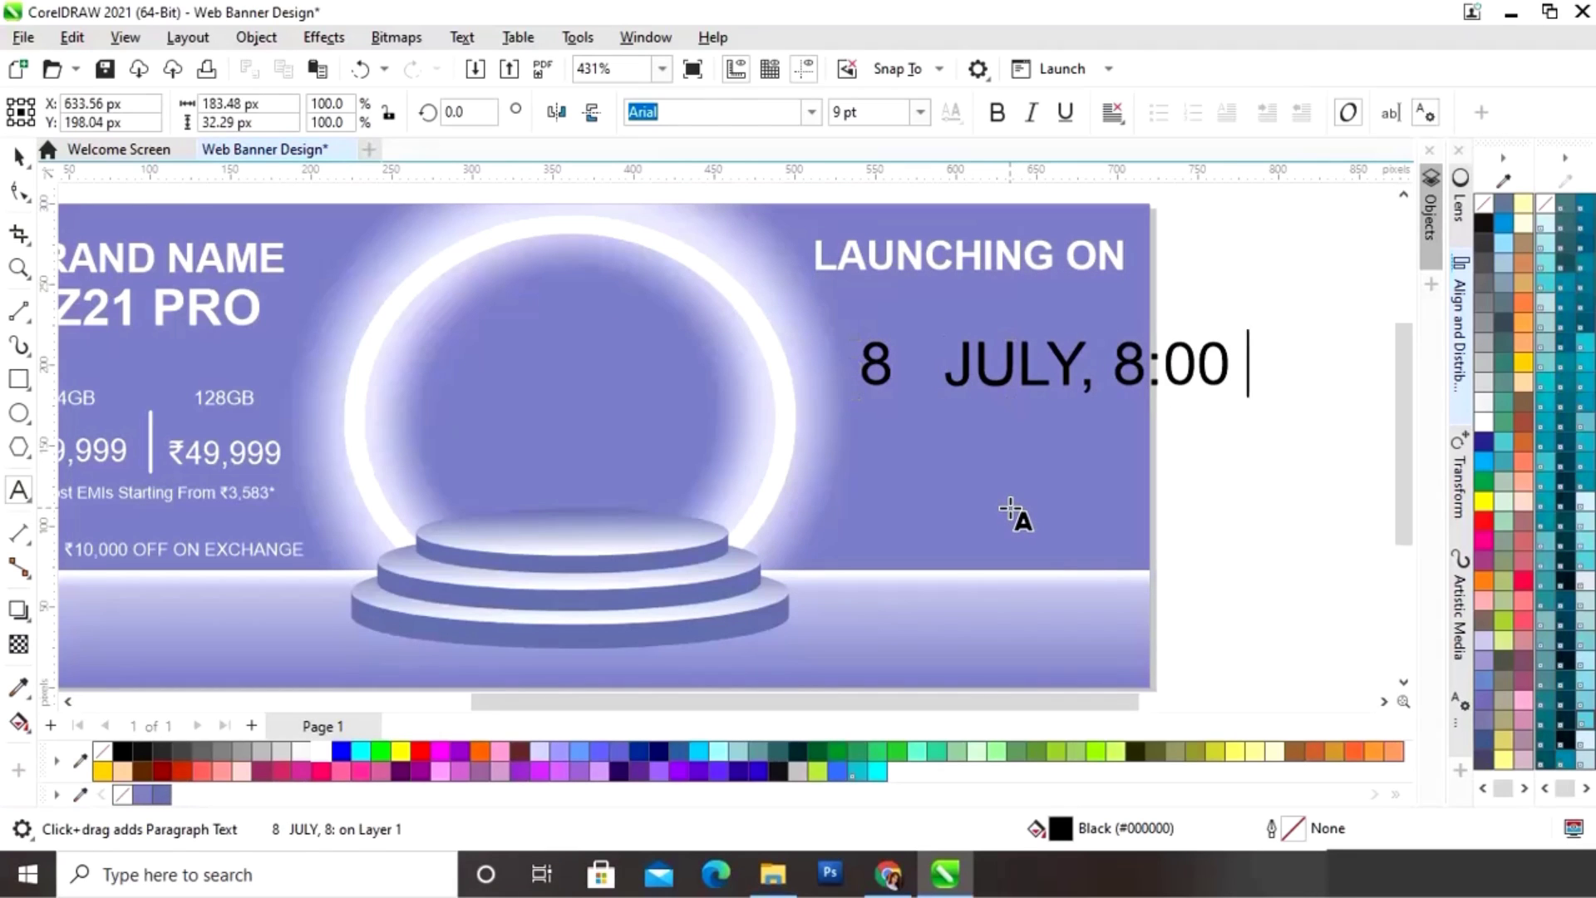
text(PM)
key(Escape)
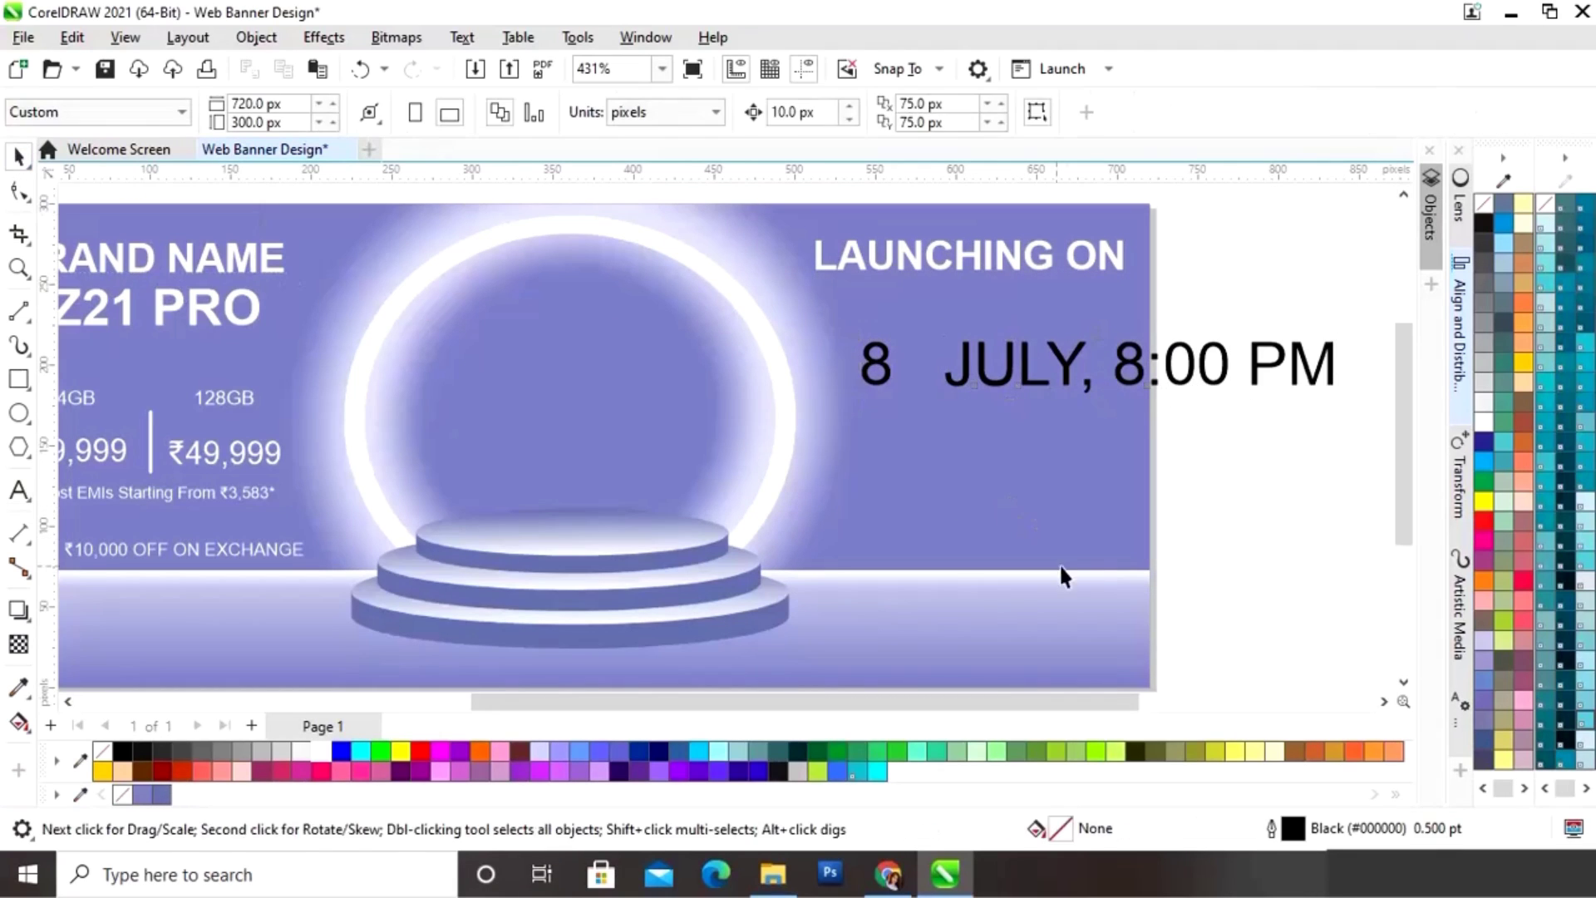
Step: Add the text TH, scale it to about 22 px wide and place it as a superscript after the 8
click(20, 490)
text(TH)
key(ctrl+space)
drag(1030, 490, 930, 430)
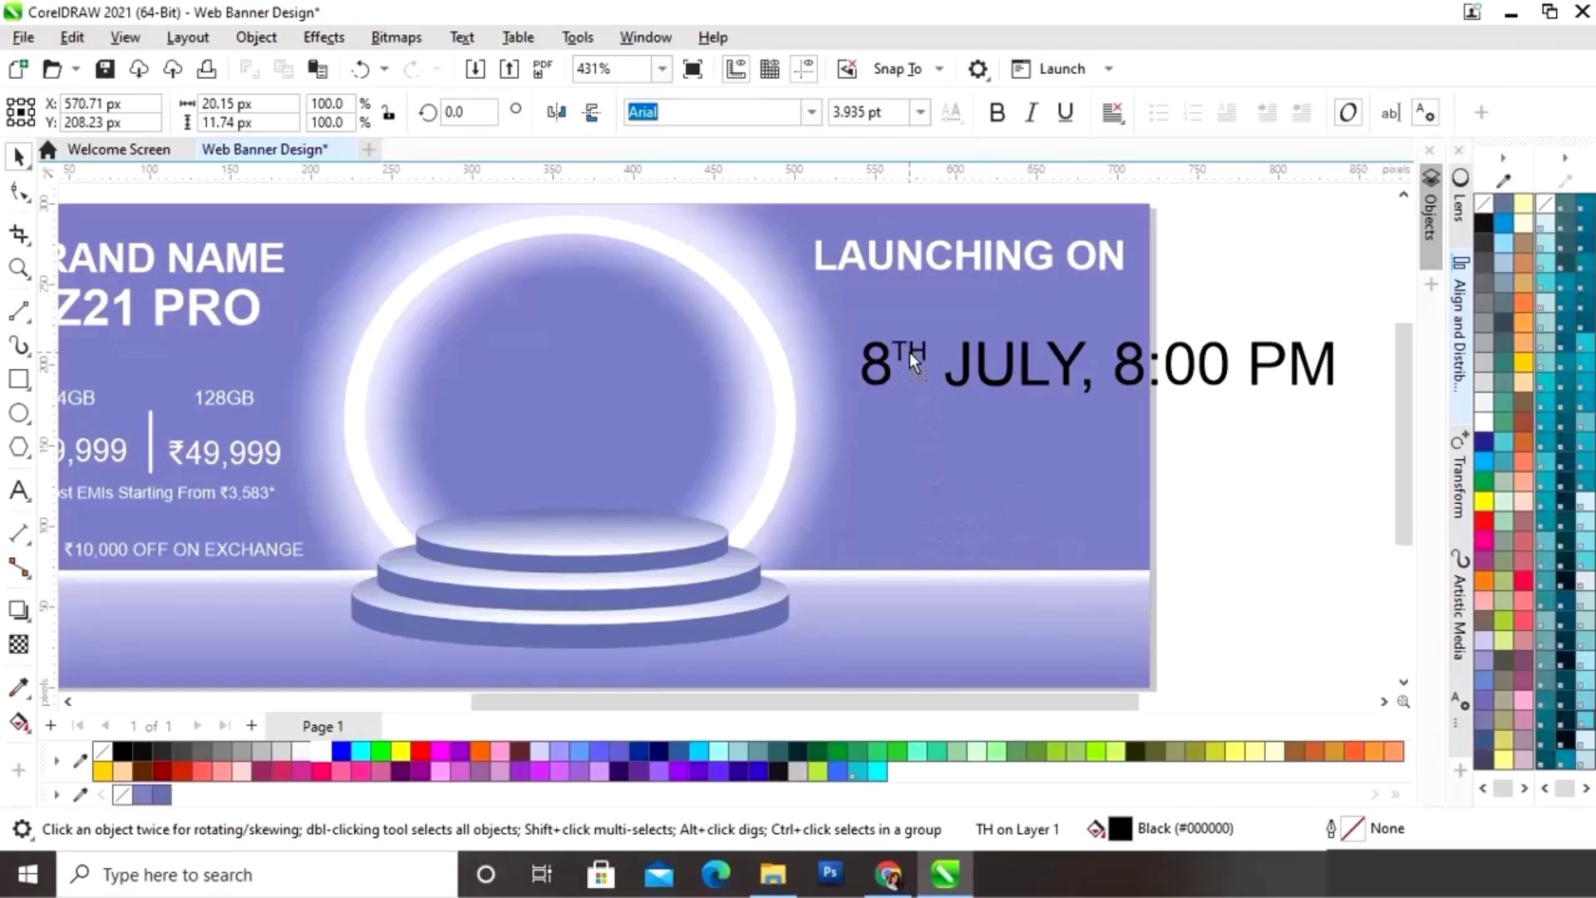
drag(910, 354, 913, 351)
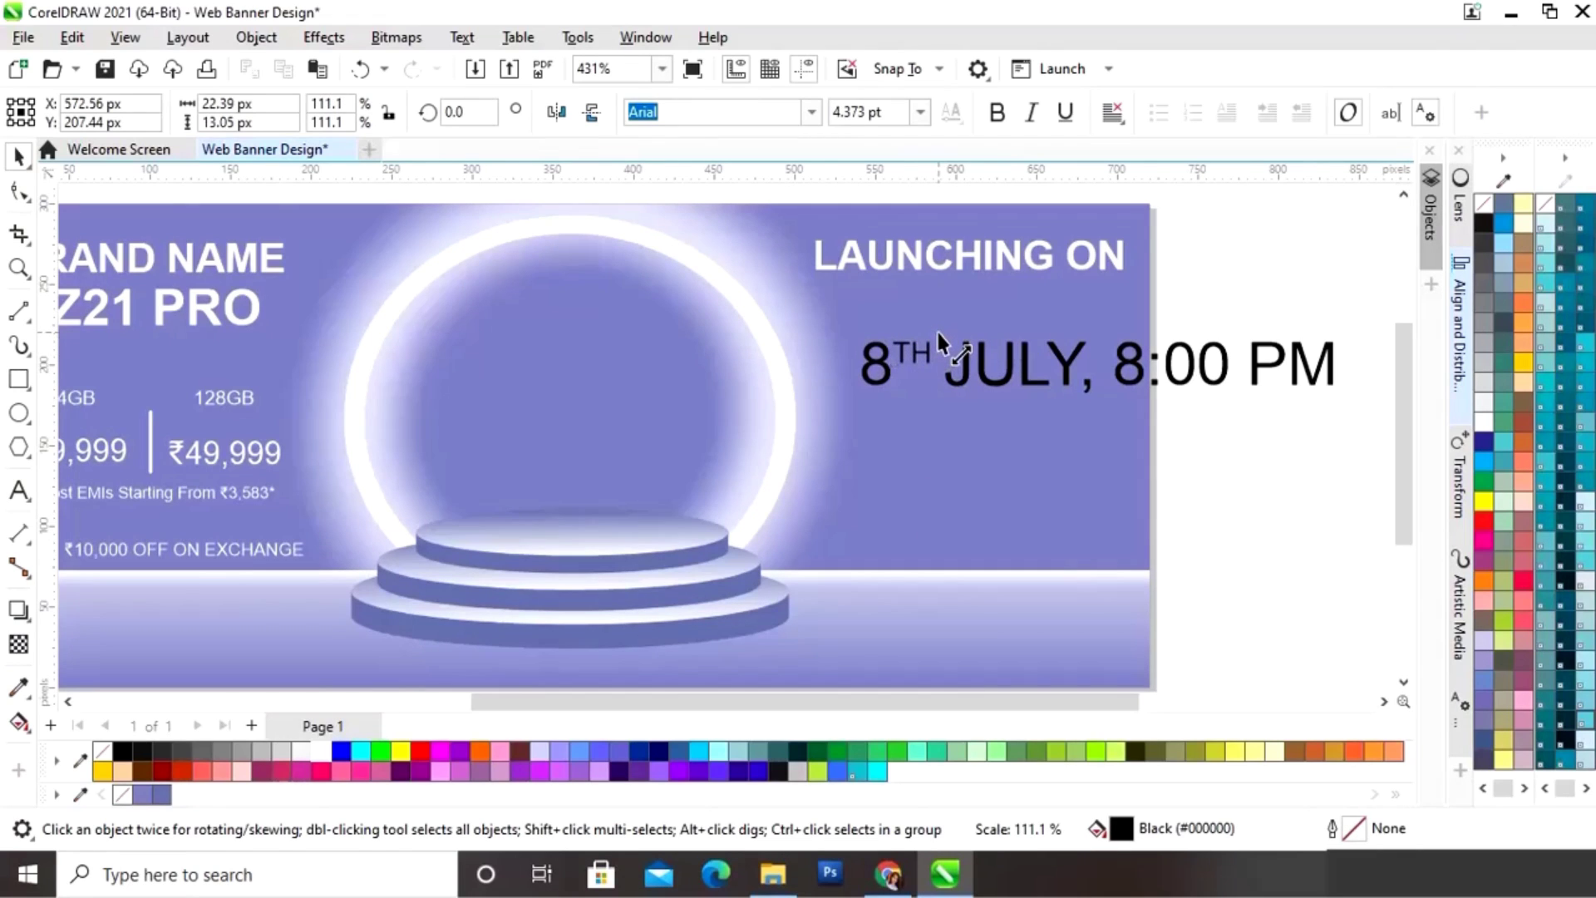
Step: Group the TH suffix with the 8 JULY, 8:00 PM text
click(1302, 476)
drag(1359, 428, 824, 301)
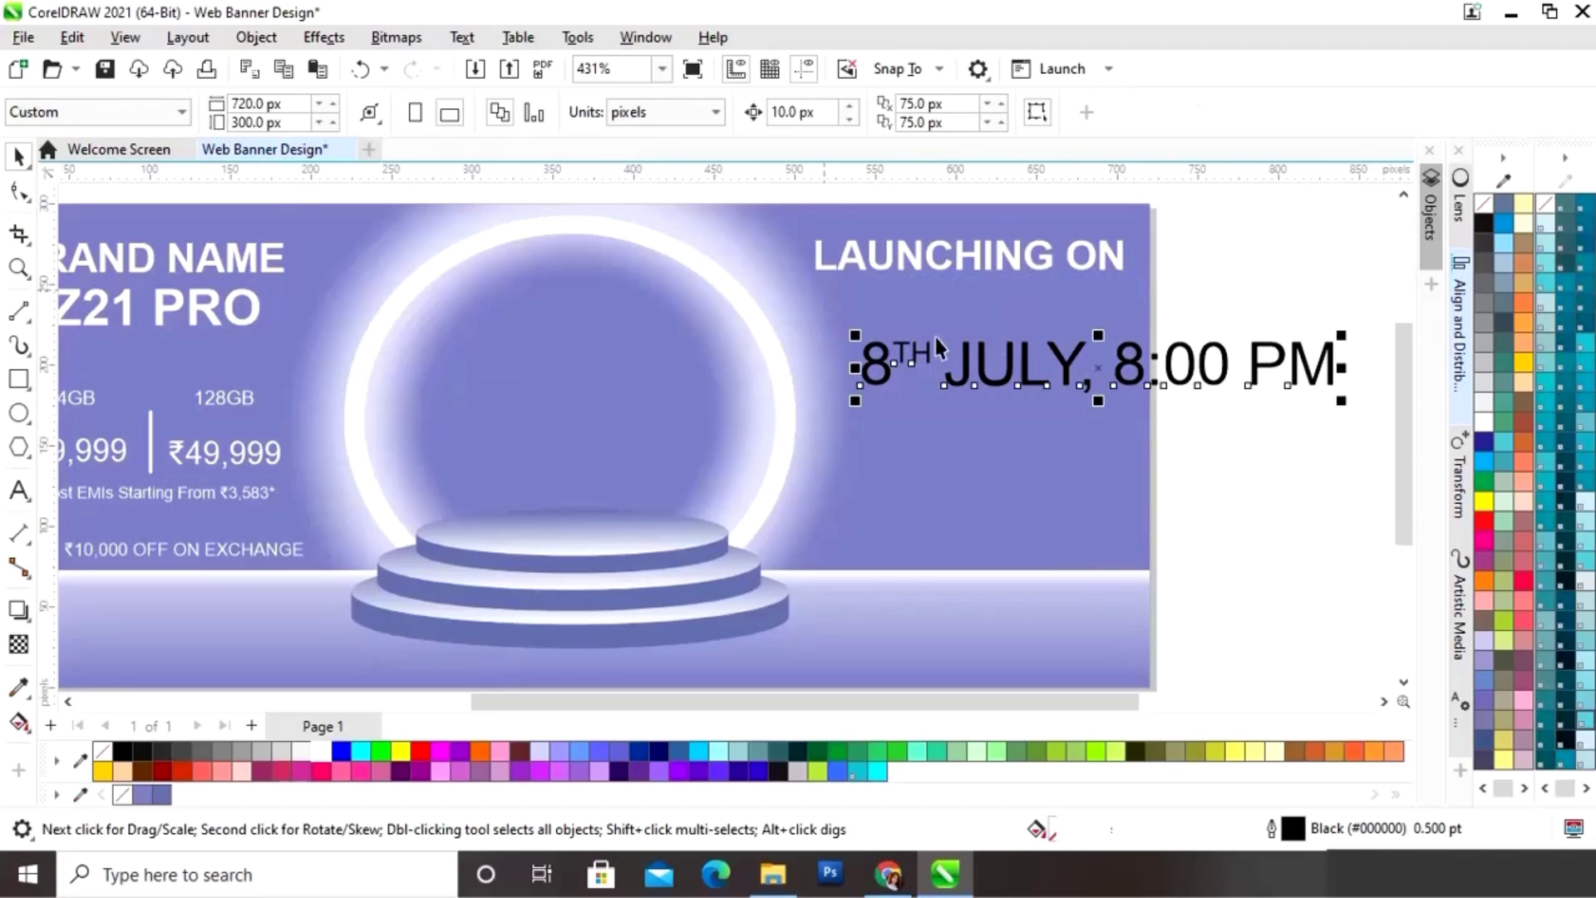
right_click(1102, 366)
click(1158, 290)
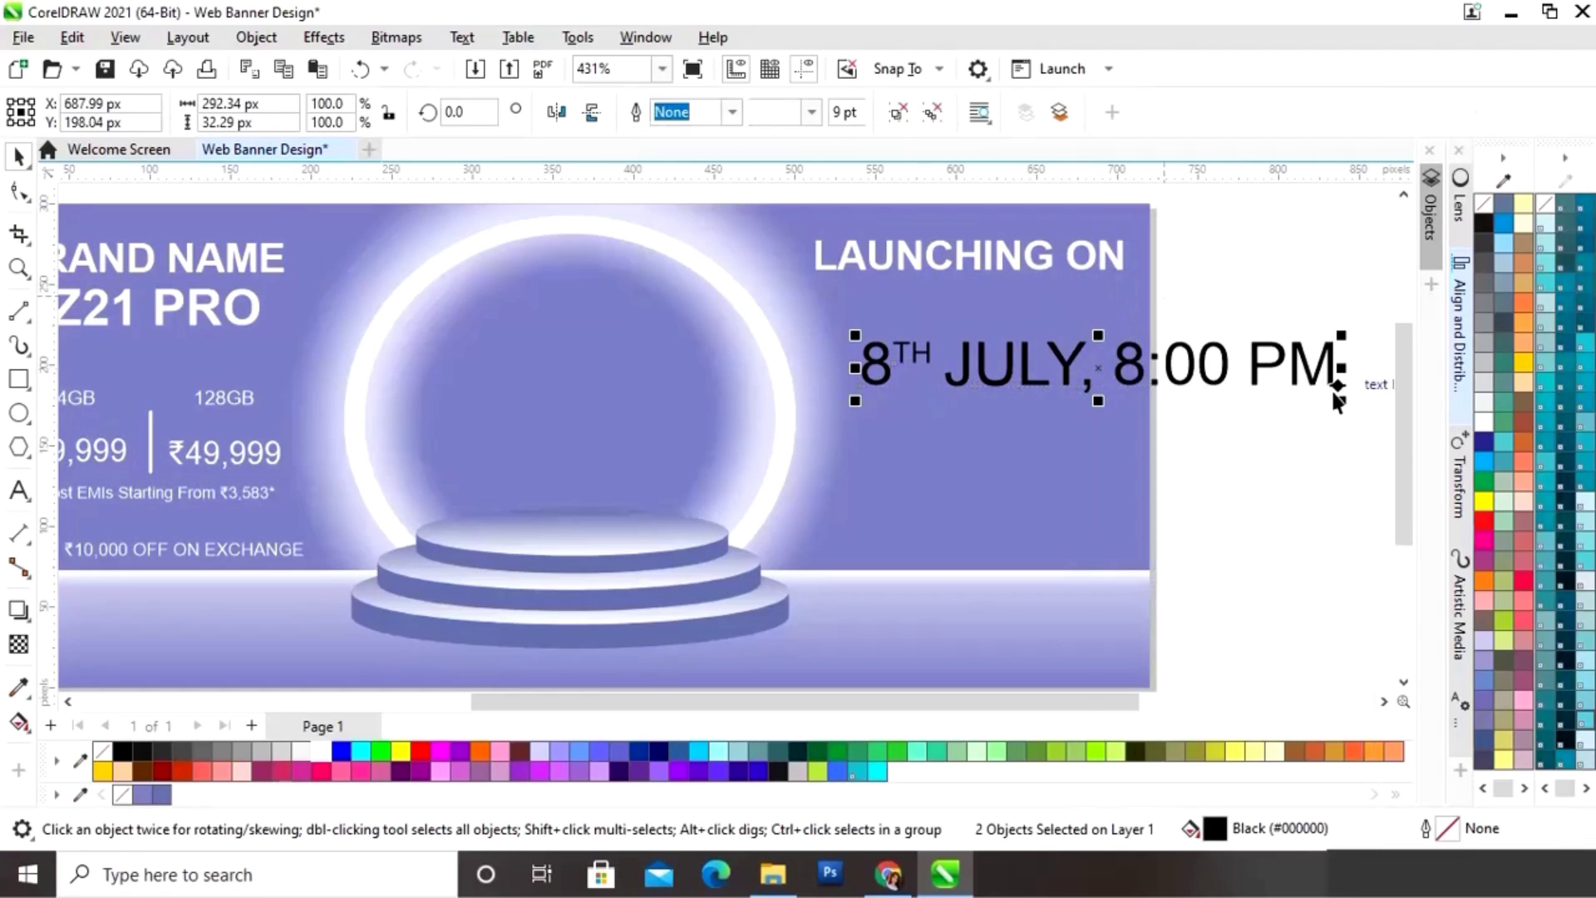
Step: Scale the grouped date text to about 130 px wide and move it directly below LAUNCHING ON
drag(1357, 353, 1193, 366)
drag(1079, 361, 971, 293)
drag(1064, 275, 1084, 273)
click(975, 299)
drag(976, 298, 976, 298)
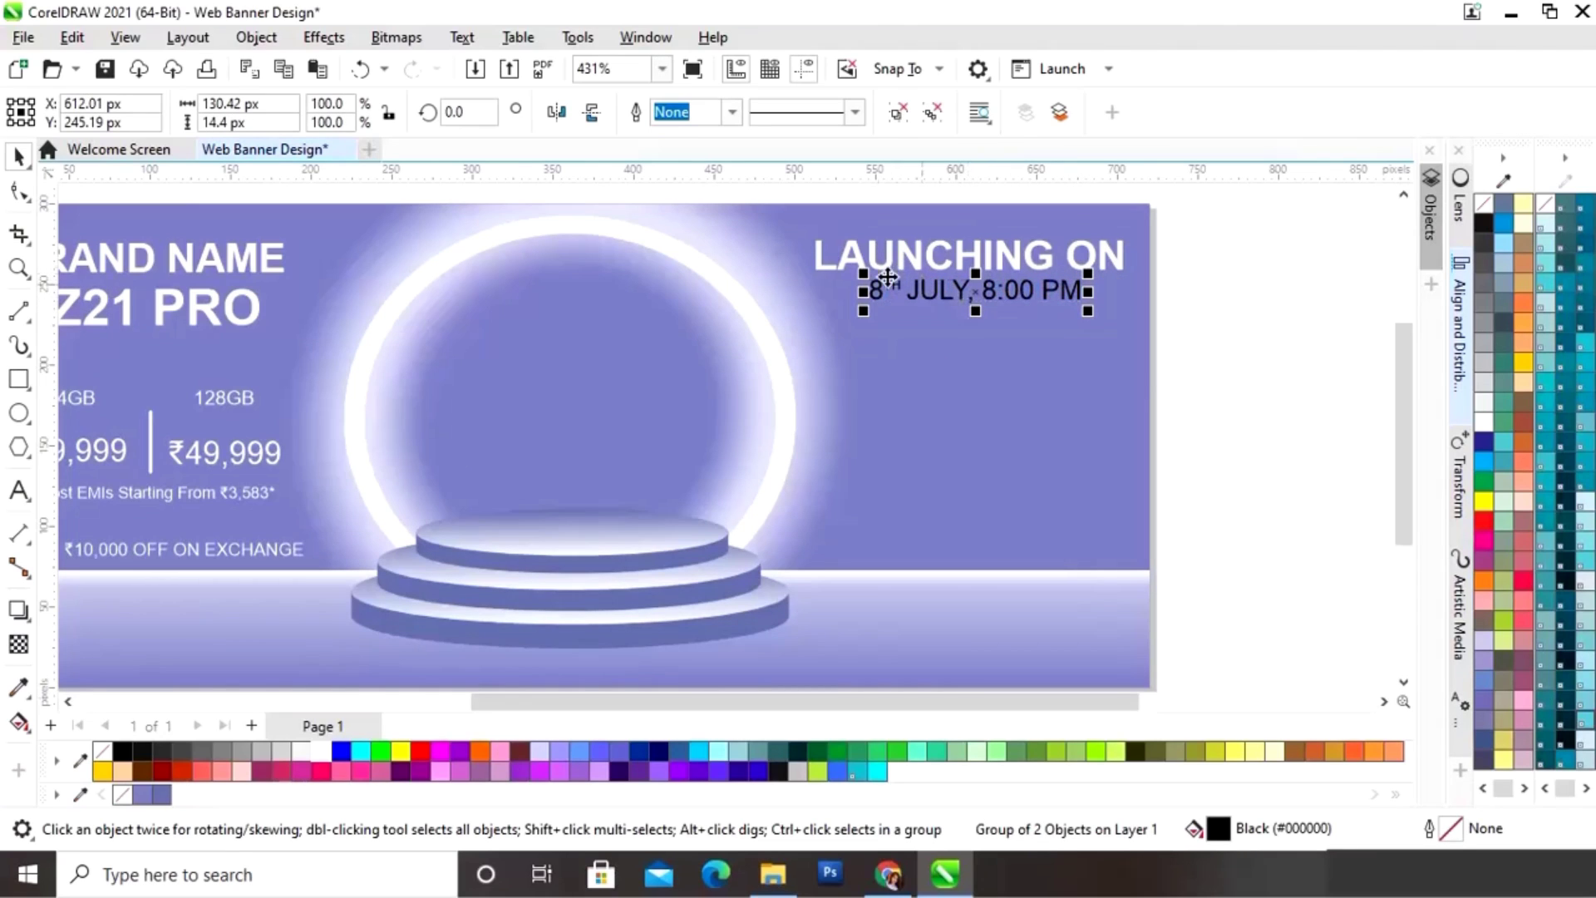
Step: Fill the date text group white and shrink it slightly
click(321, 757)
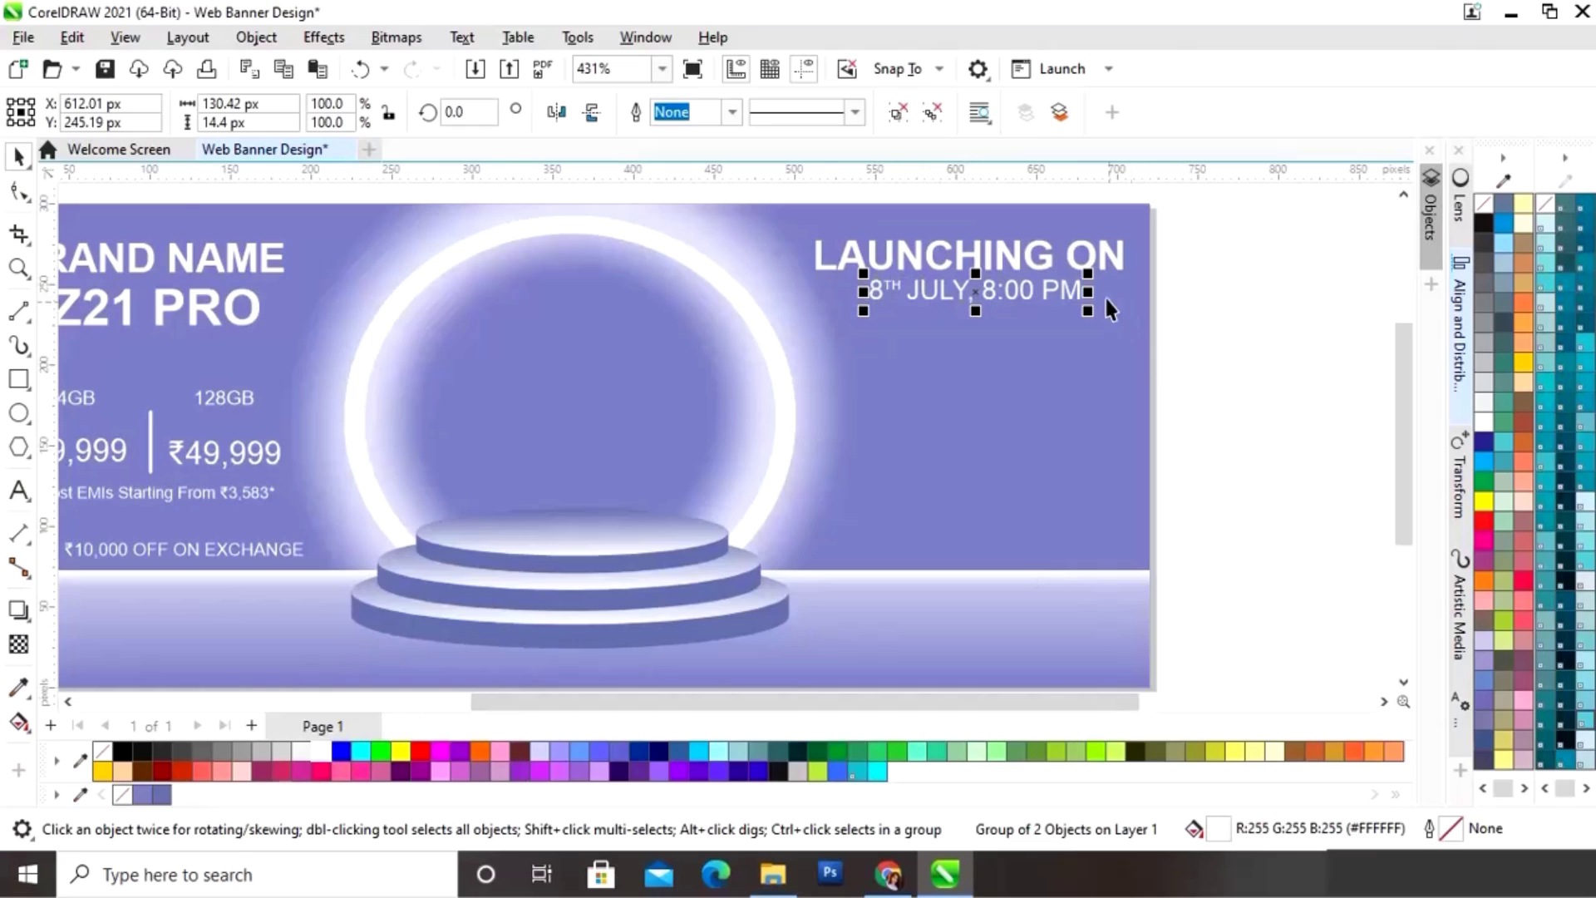
drag(1091, 277, 1087, 283)
click(1225, 302)
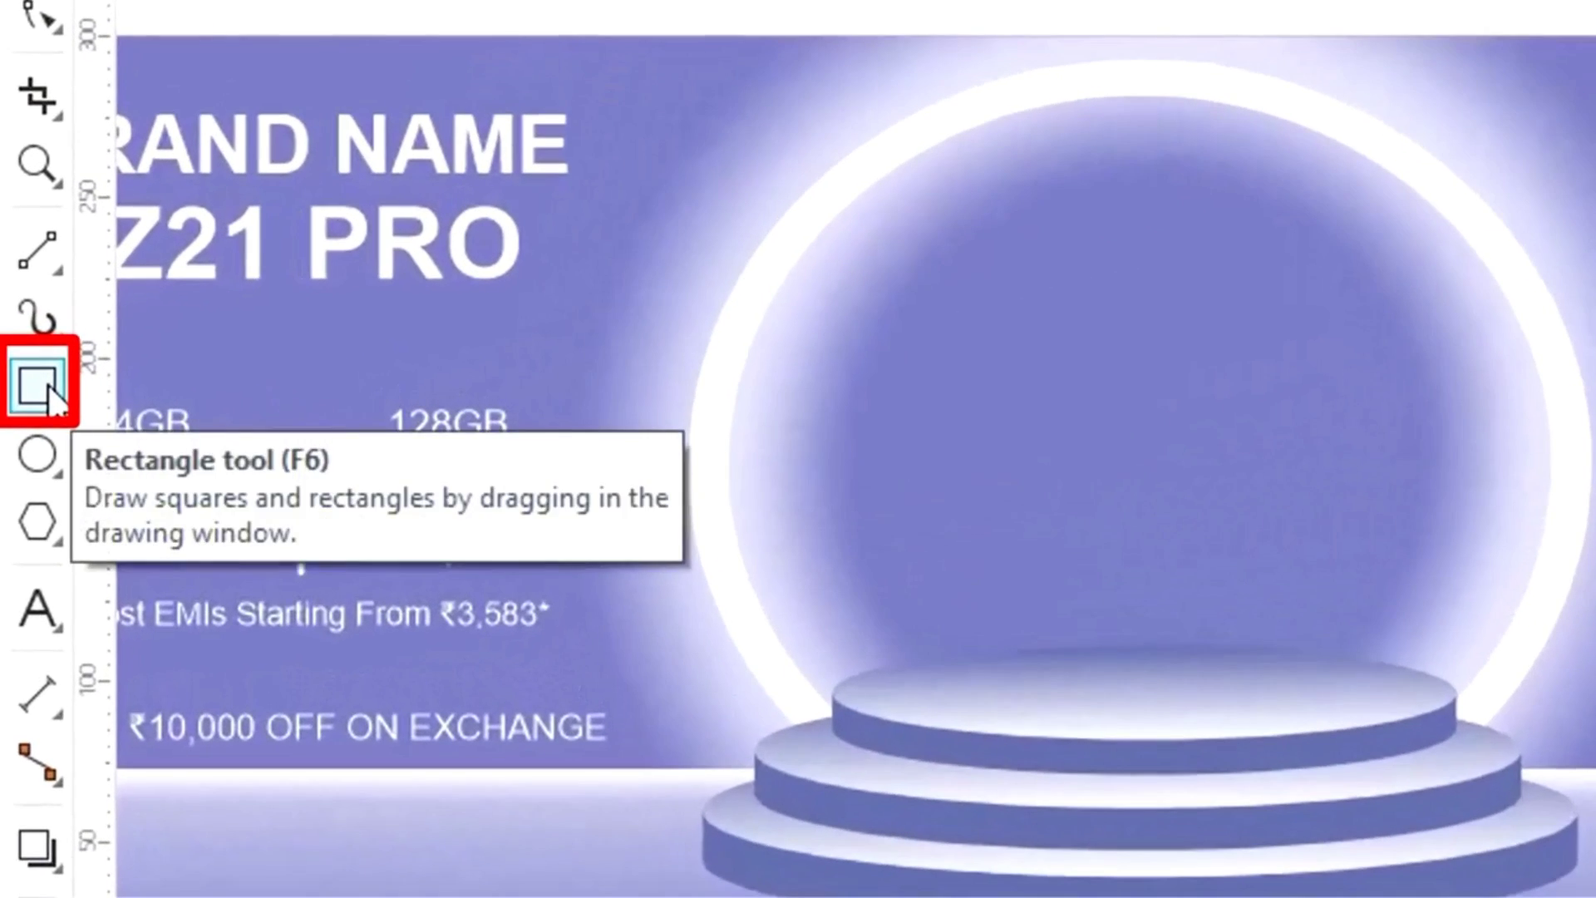
Step: Draw a rectangle below the launch date and set its size to 75 × 75 px
click(23, 380)
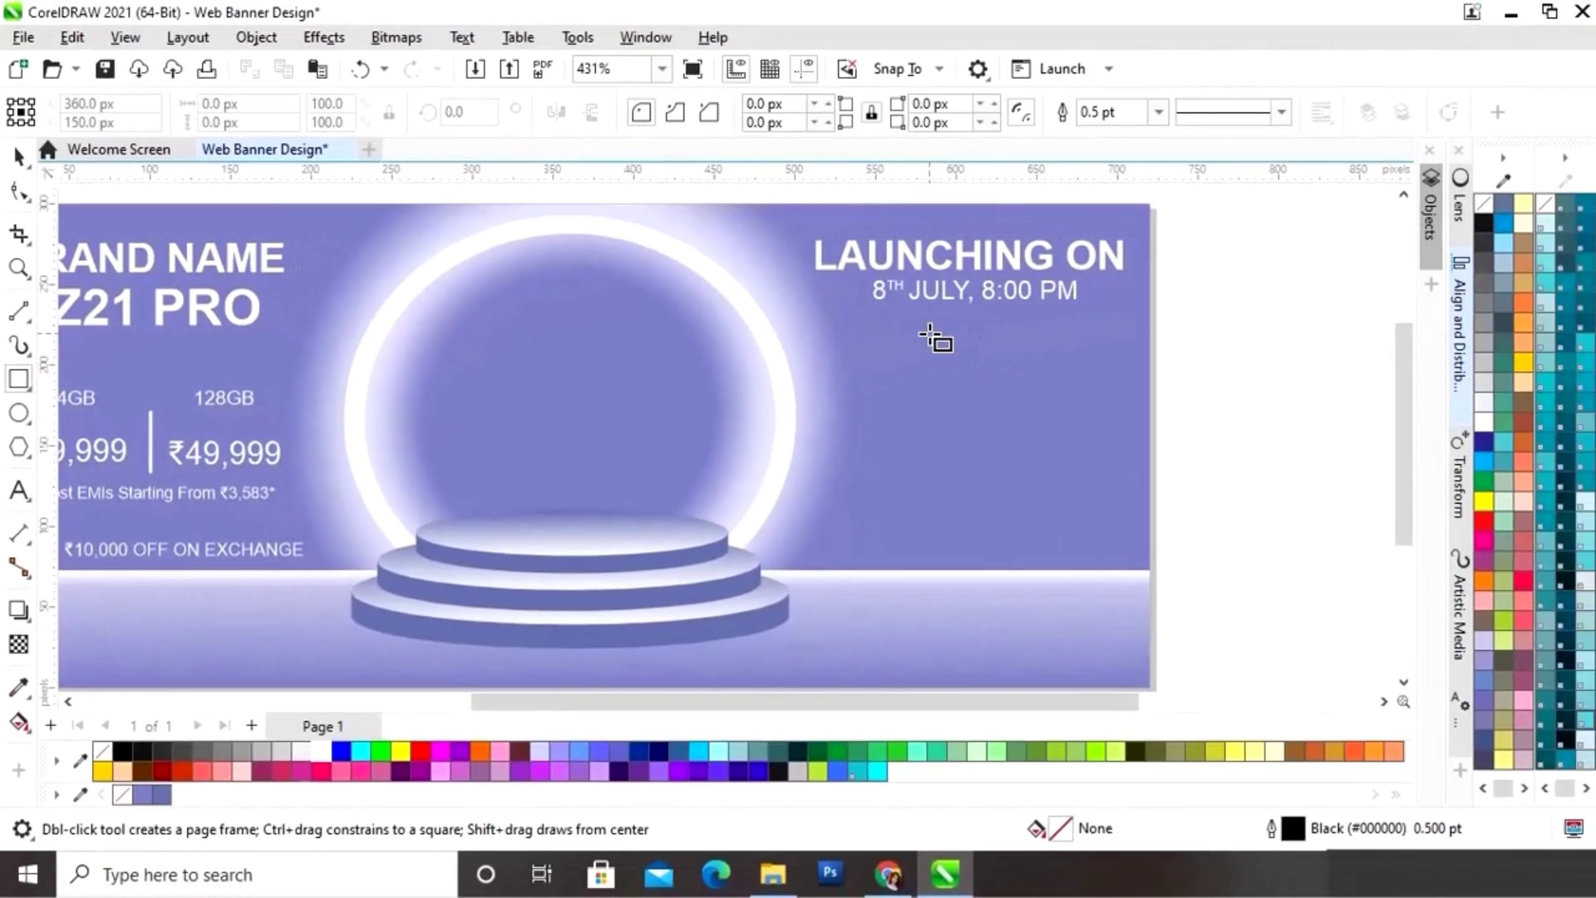
drag(930, 333, 1056, 438)
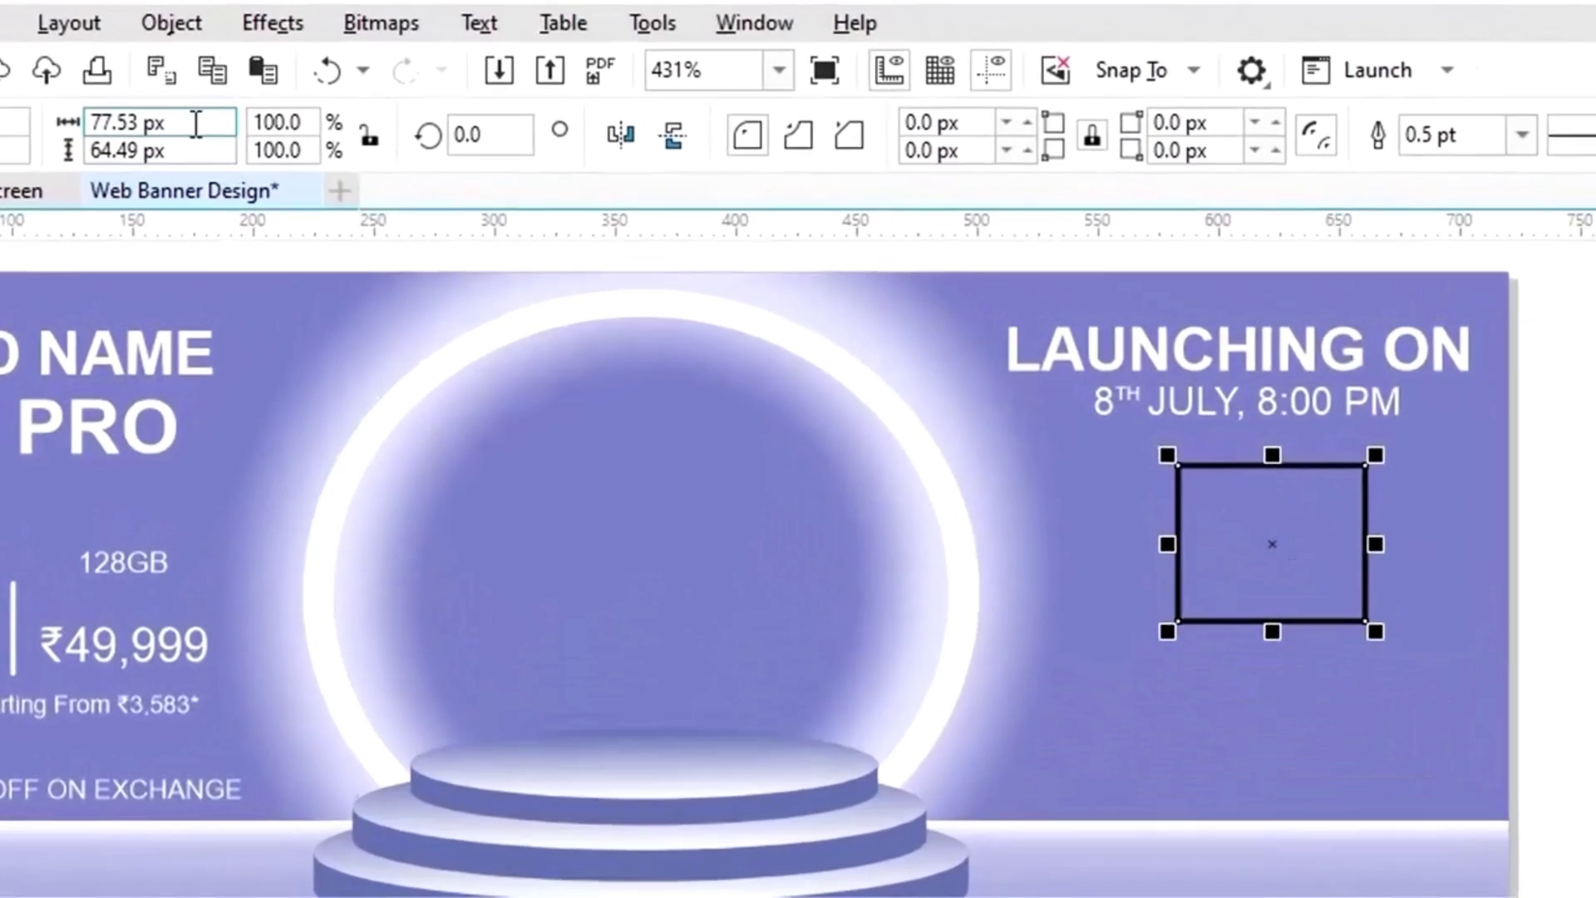
click(195, 124)
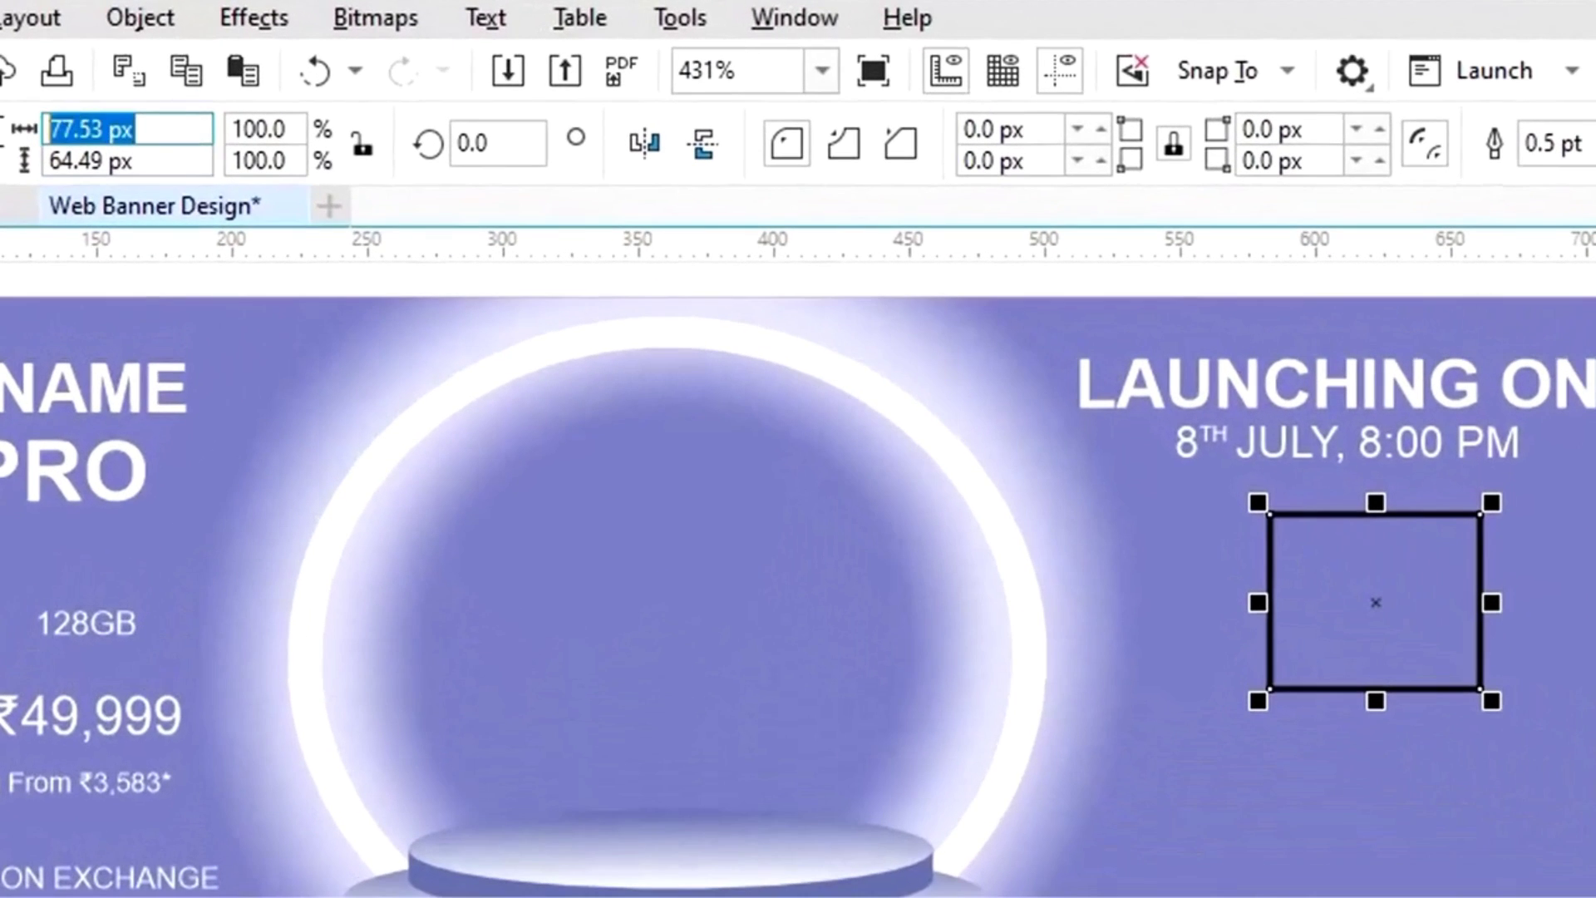
text(75)
key(Tab)
text(7)
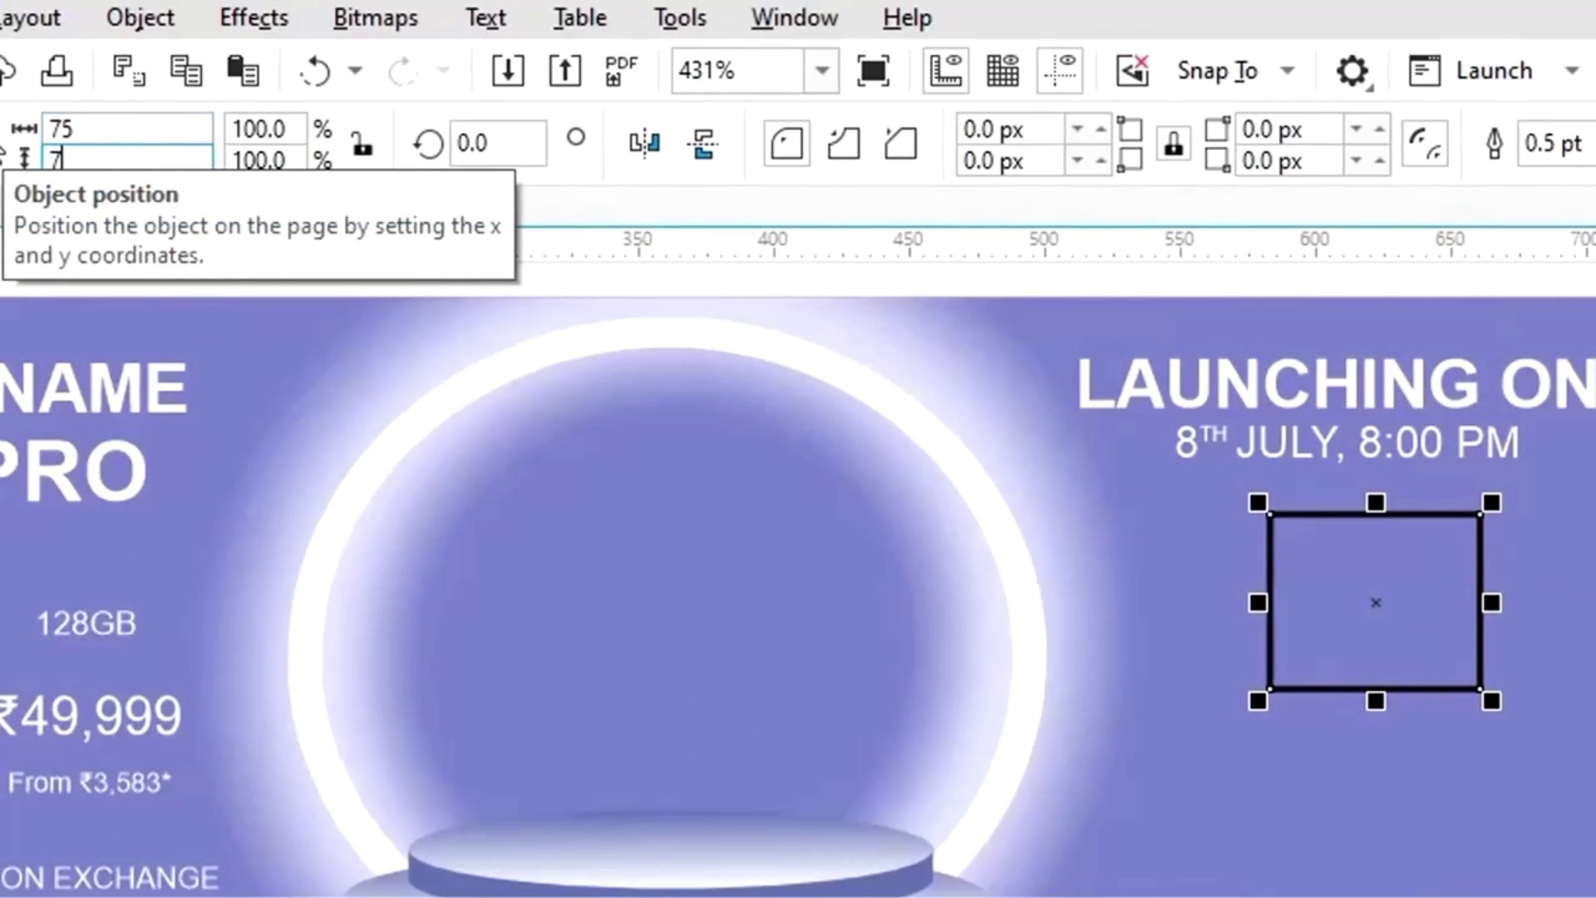
key(Return)
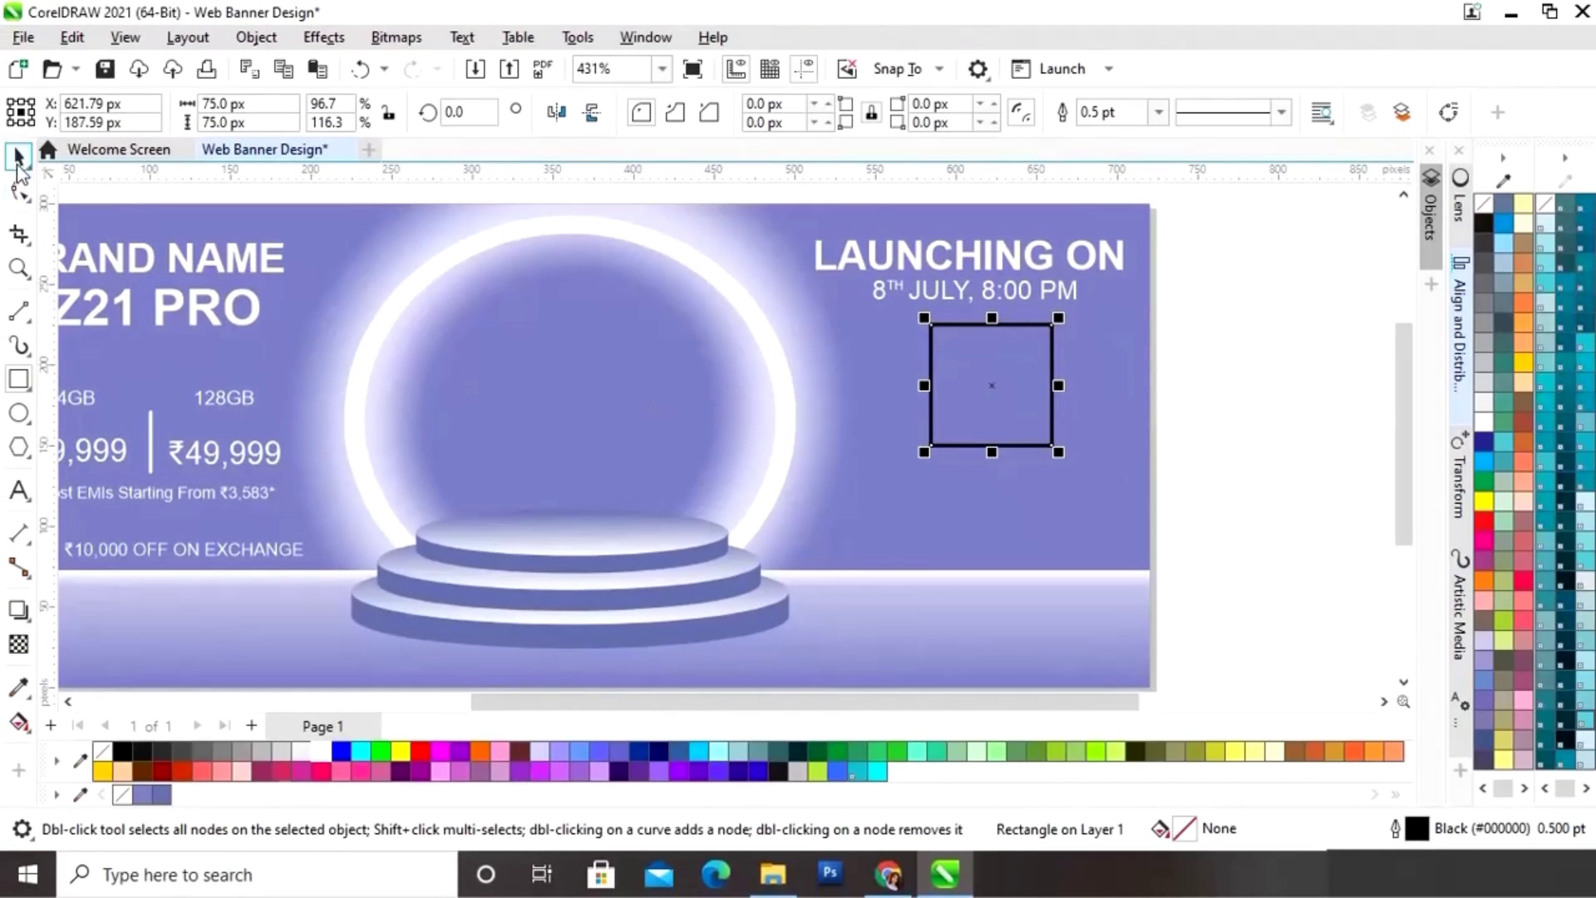
click(18, 158)
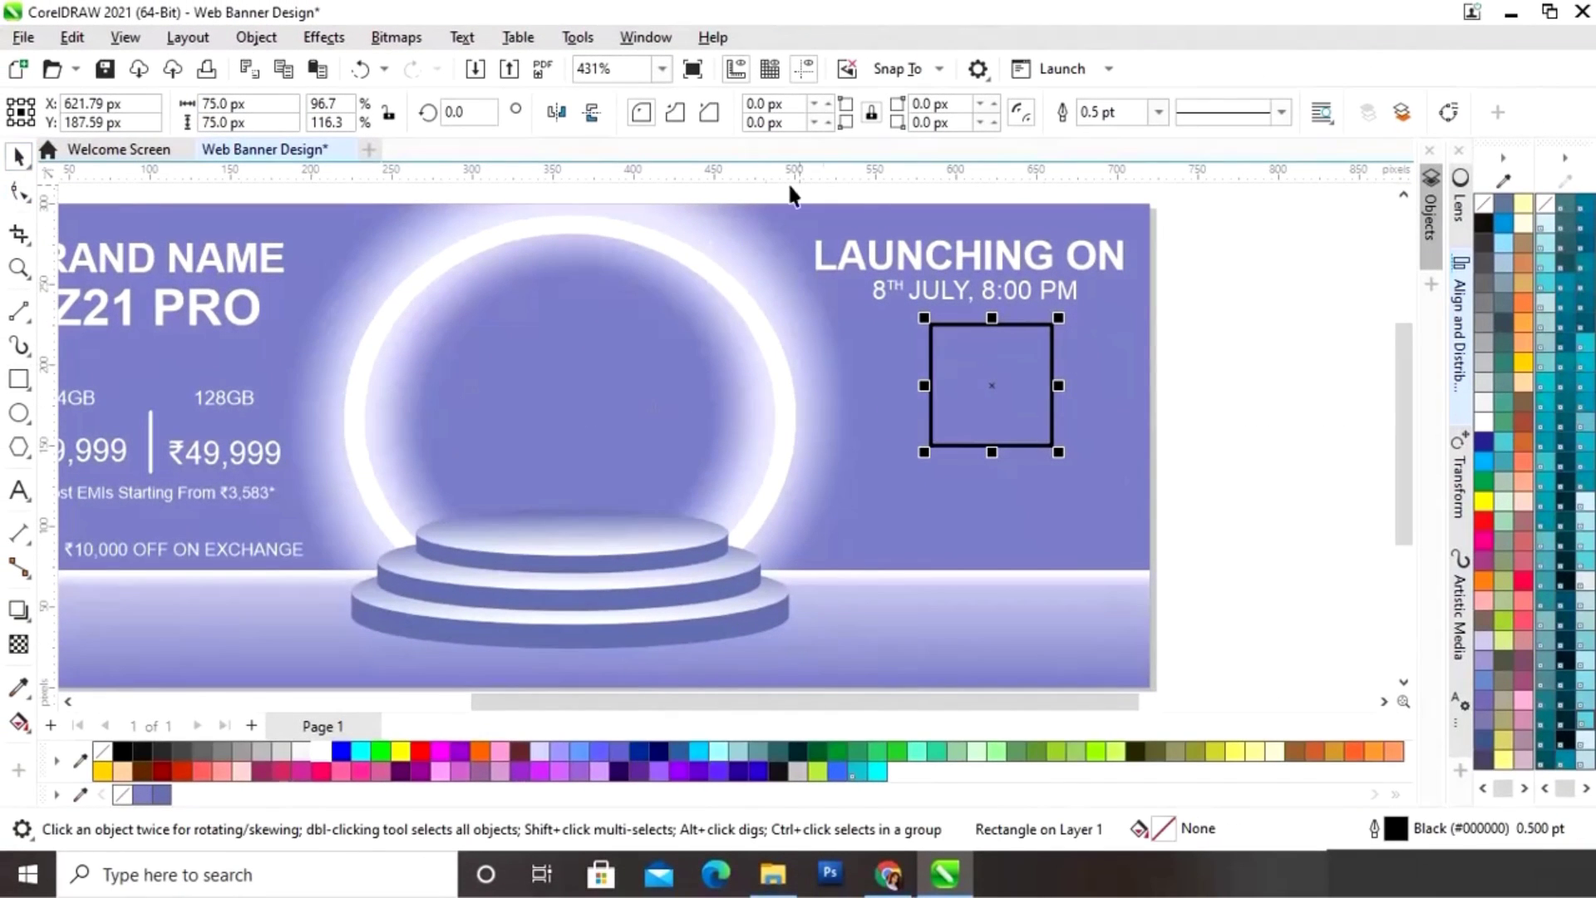
Step: Give the square a 1.0 pt white outline and scale it to about 62 px wide
click(1159, 117)
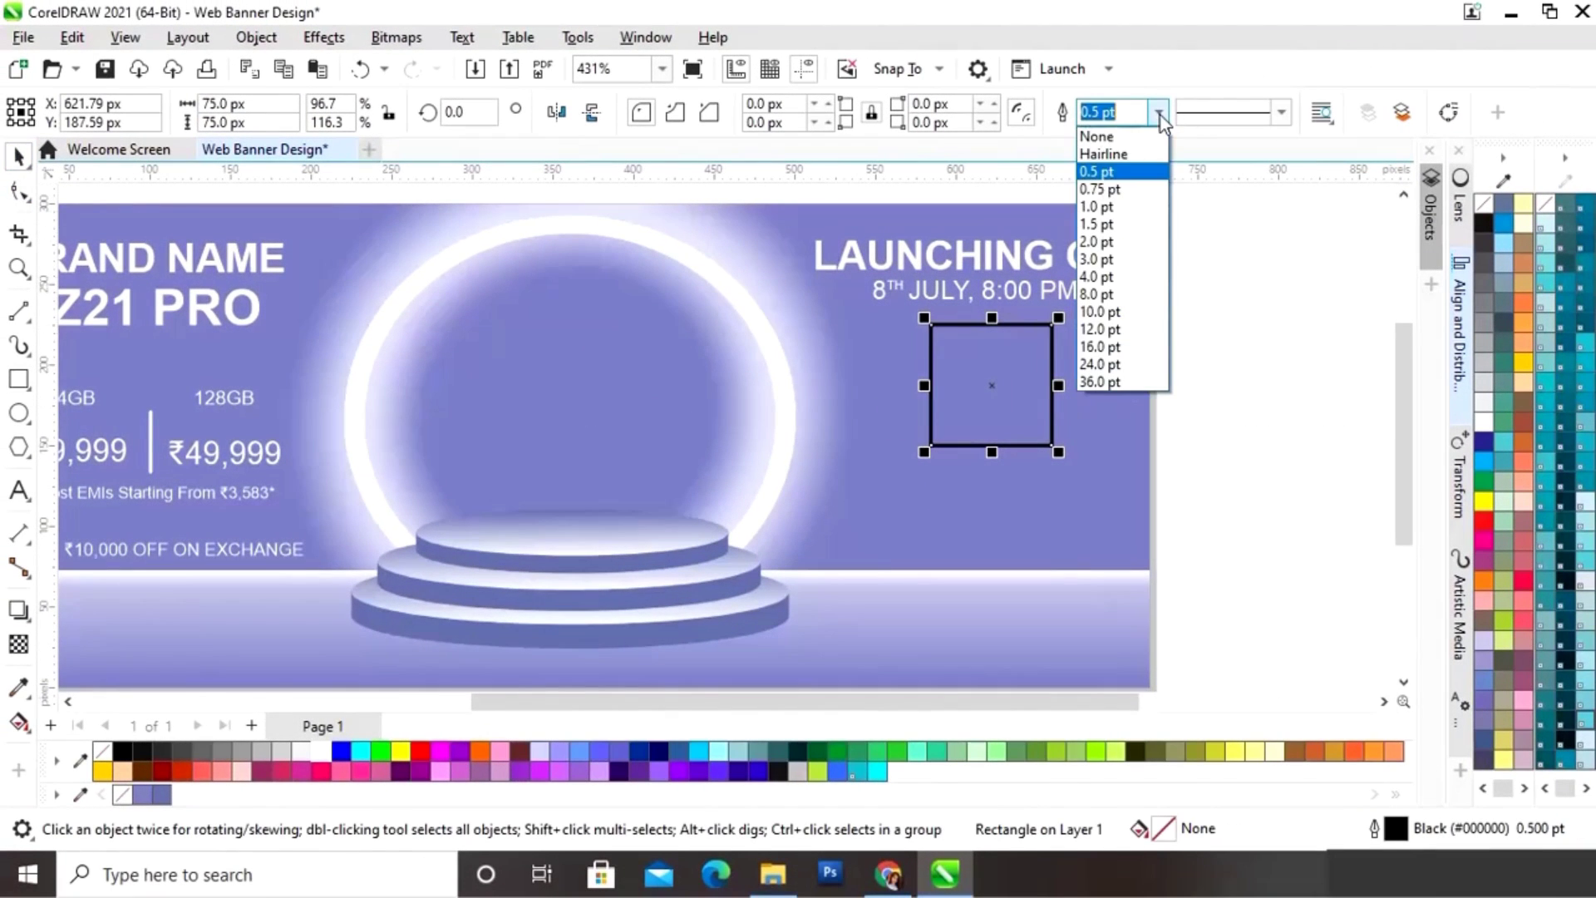
click(1099, 206)
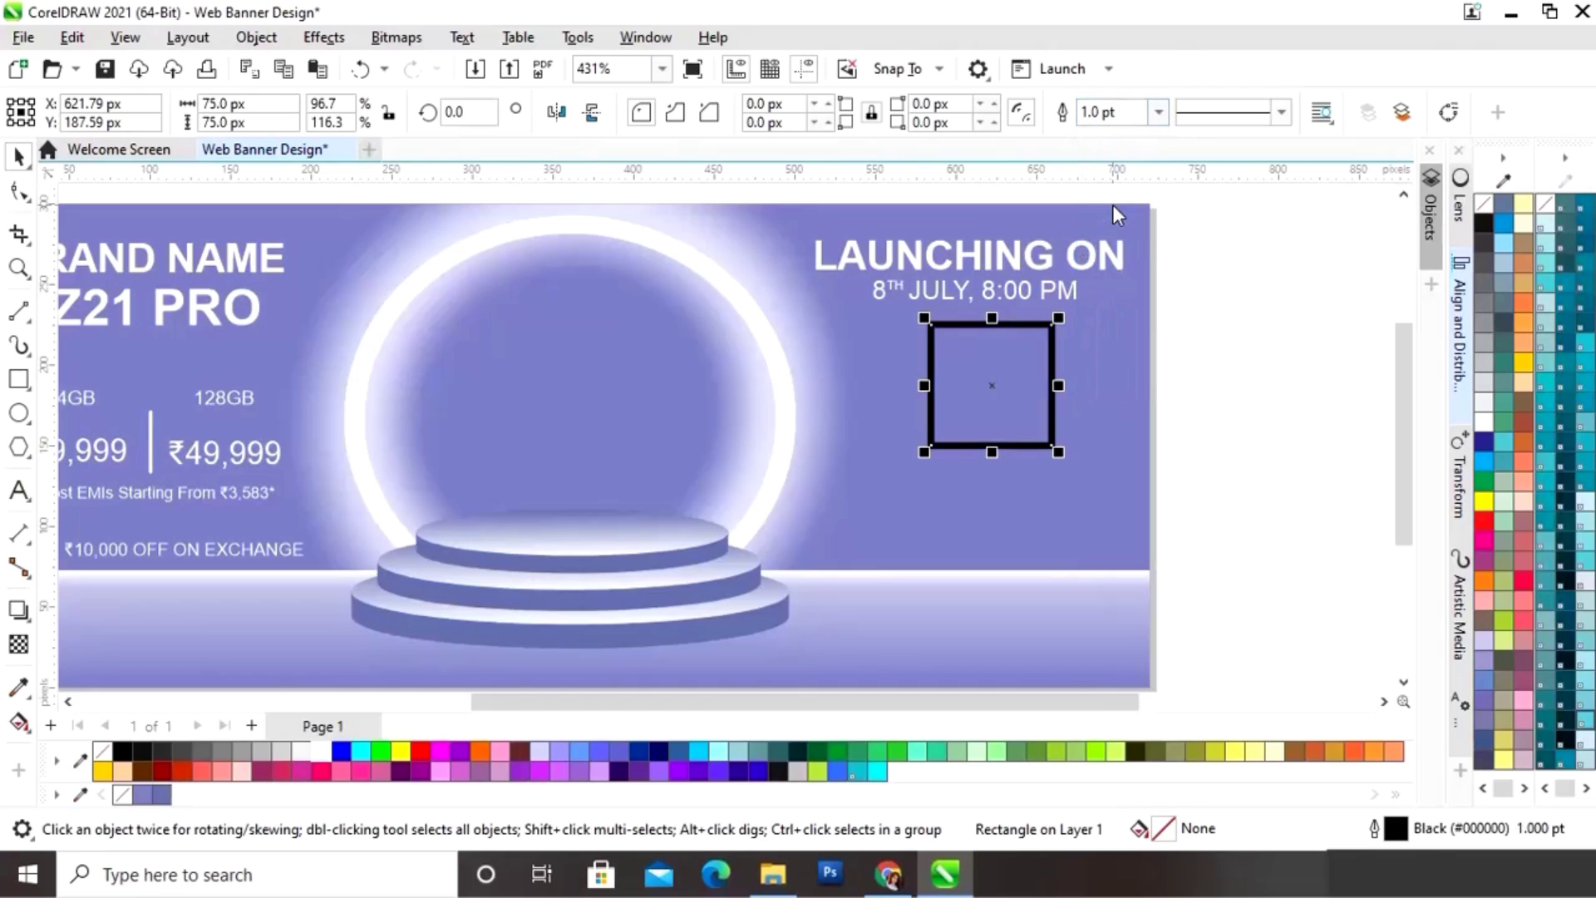
right_click(318, 751)
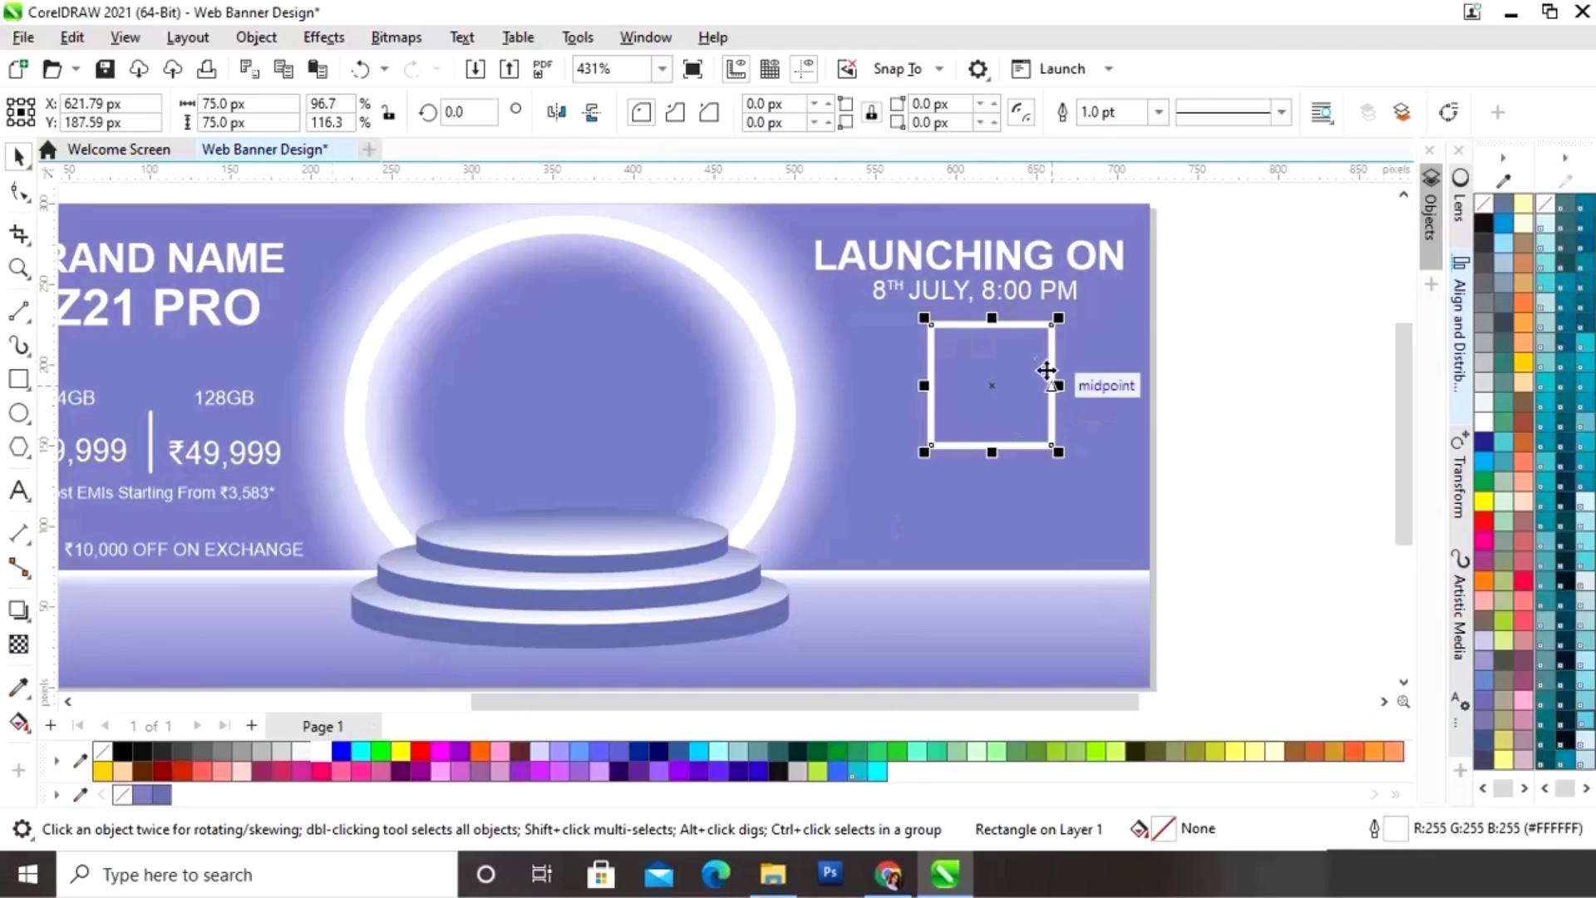
mouse_move(1058, 317)
mouse_down()
mouse_move(1033, 344)
mouse_move(1050, 330)
mouse_up()
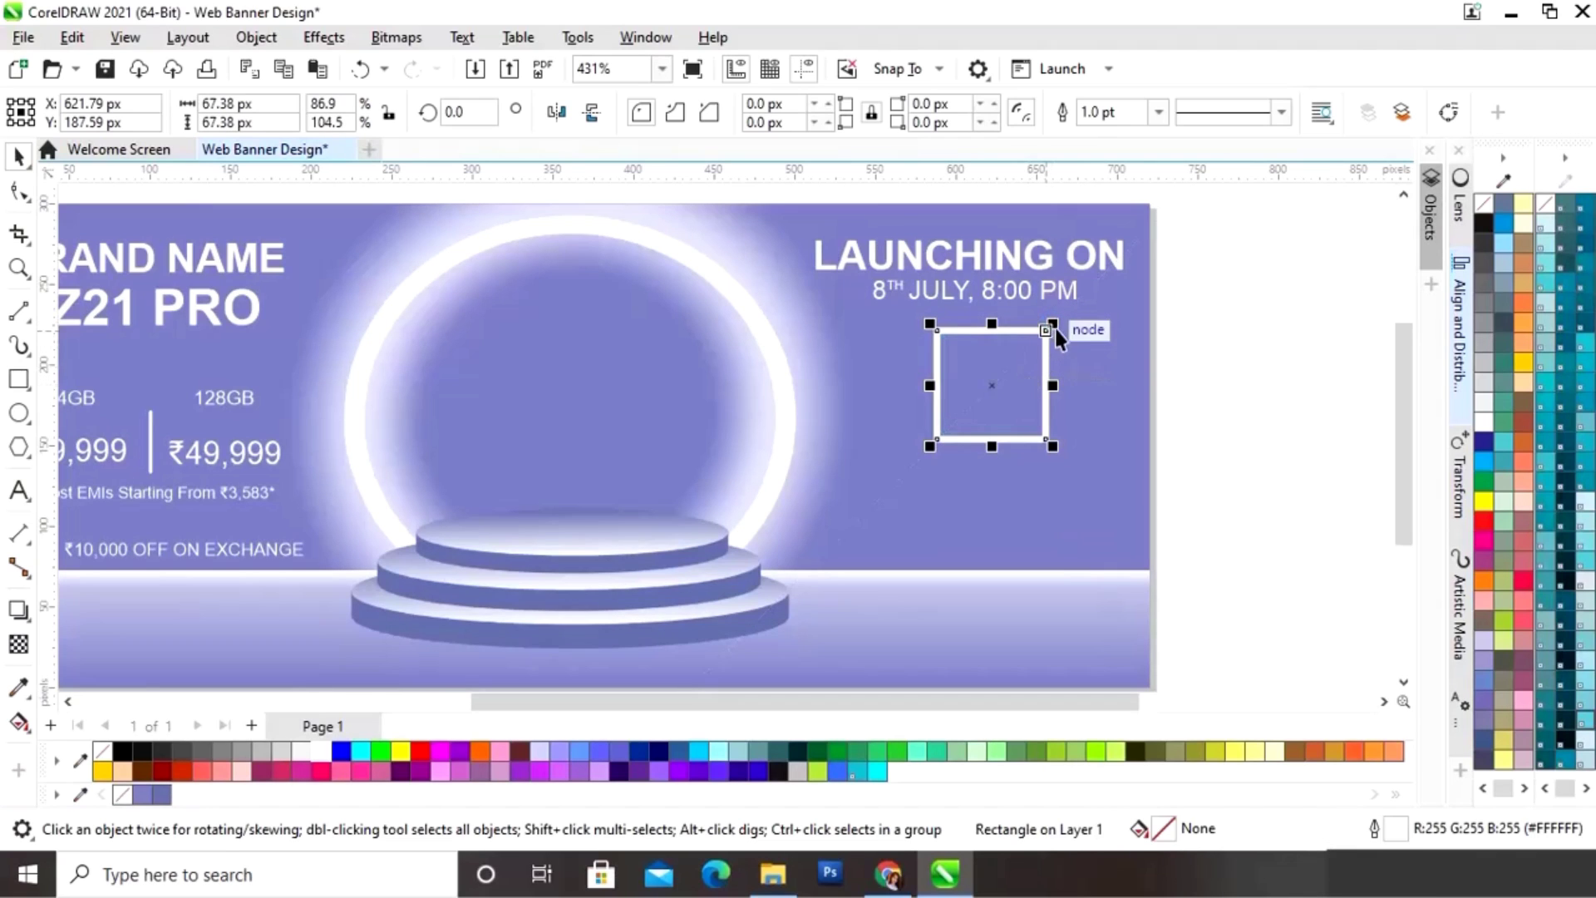
click(1244, 370)
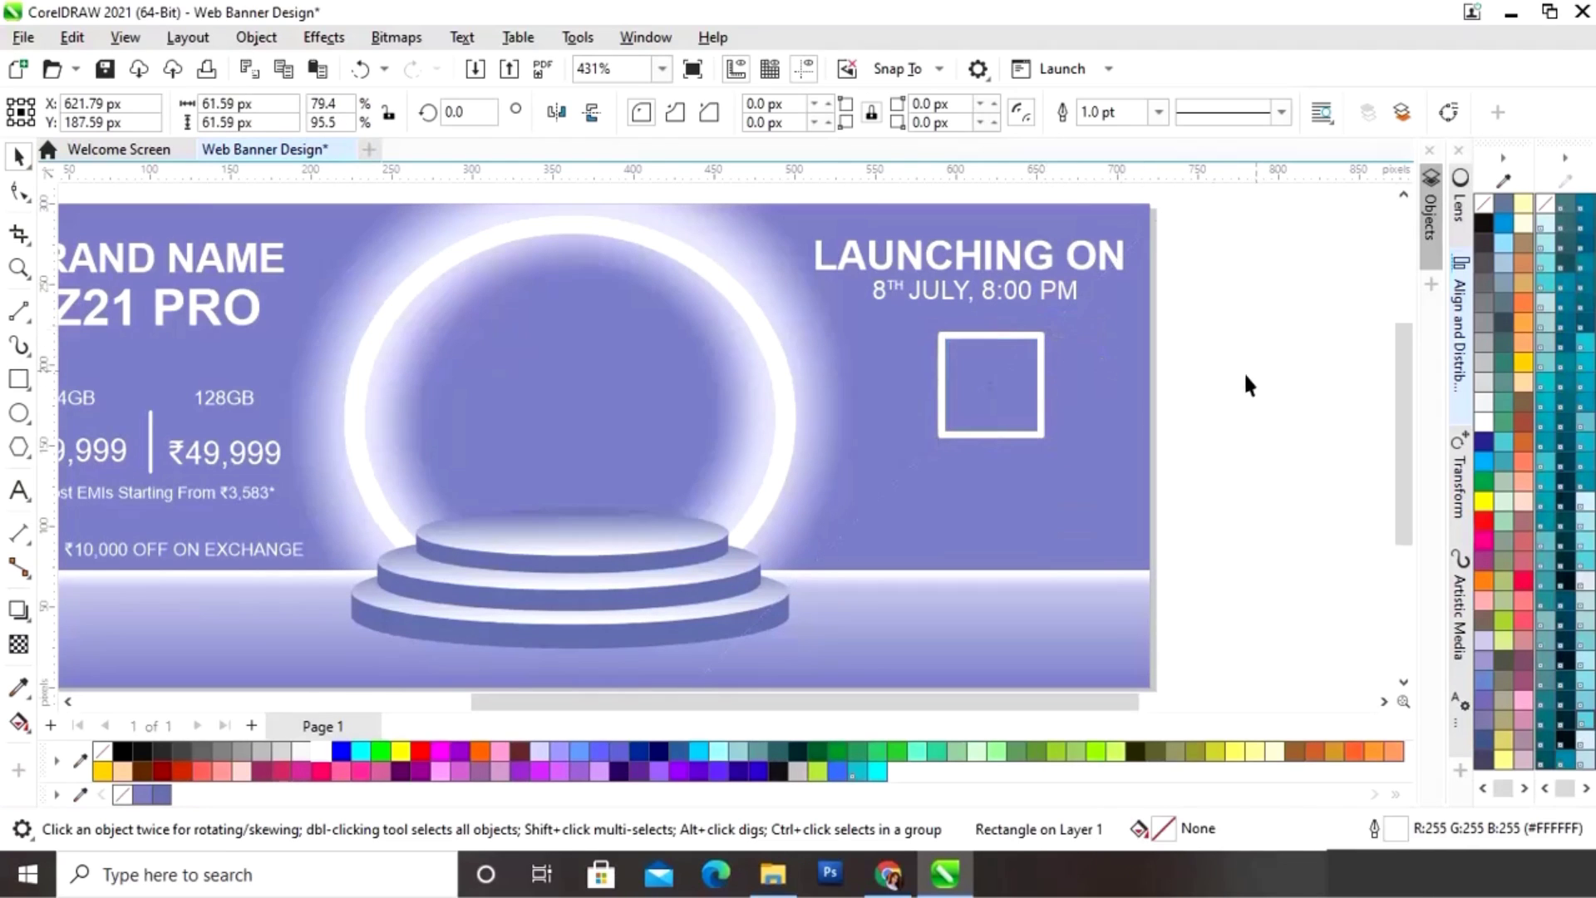
Step: Add the artistic text 10% OFF on two lines below the square
click(20, 491)
click(904, 526)
text(10%)
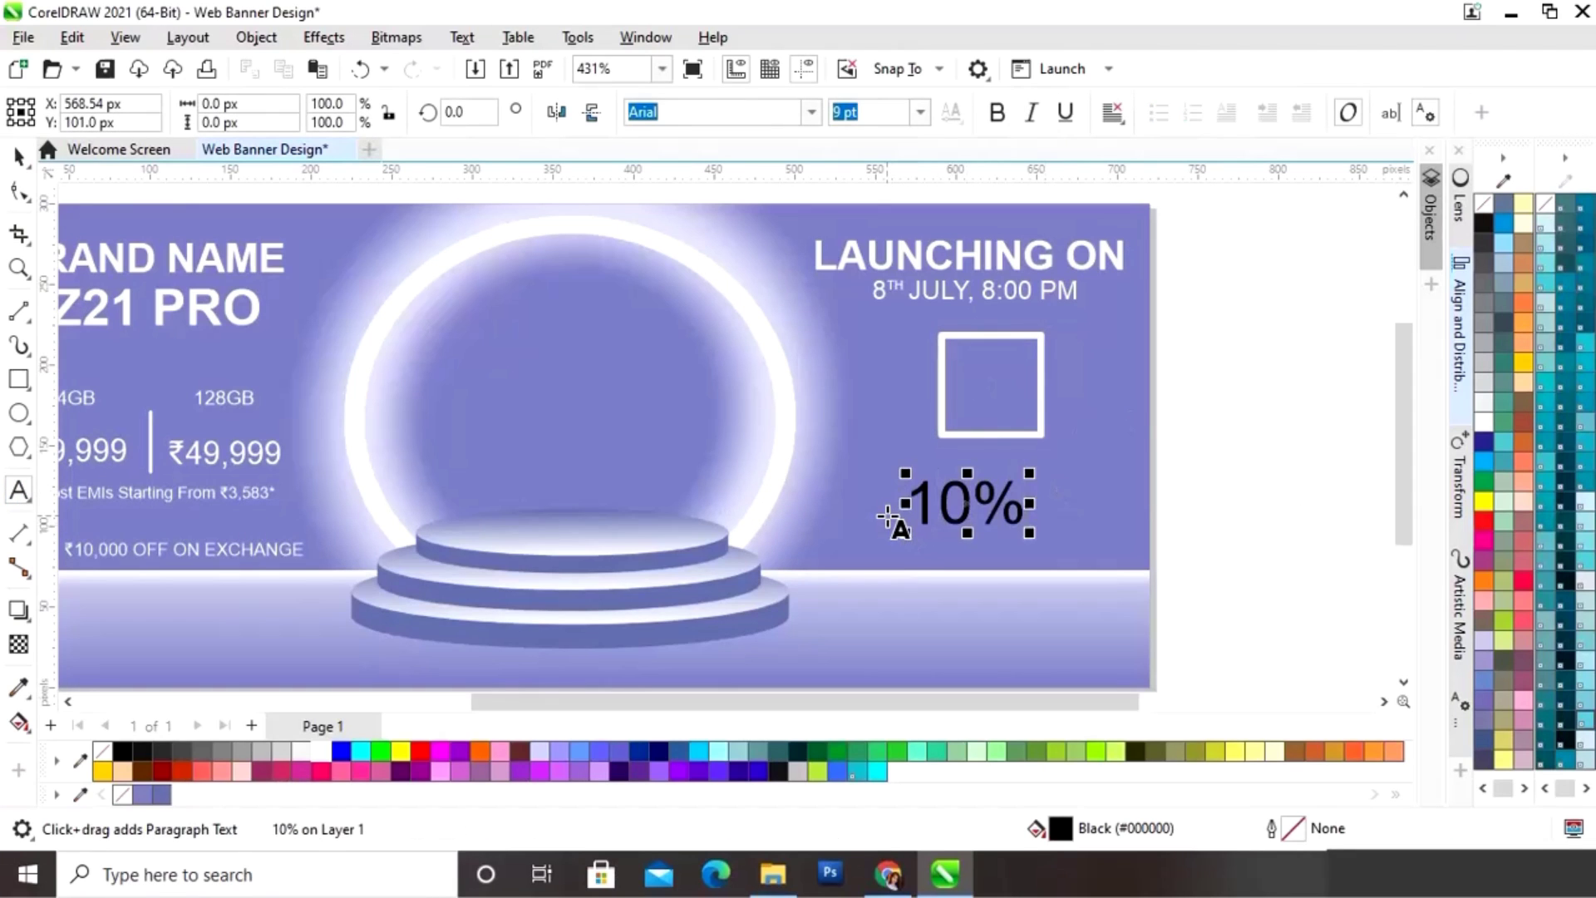
key(Return)
text(OFF)
key(ctrl+space)
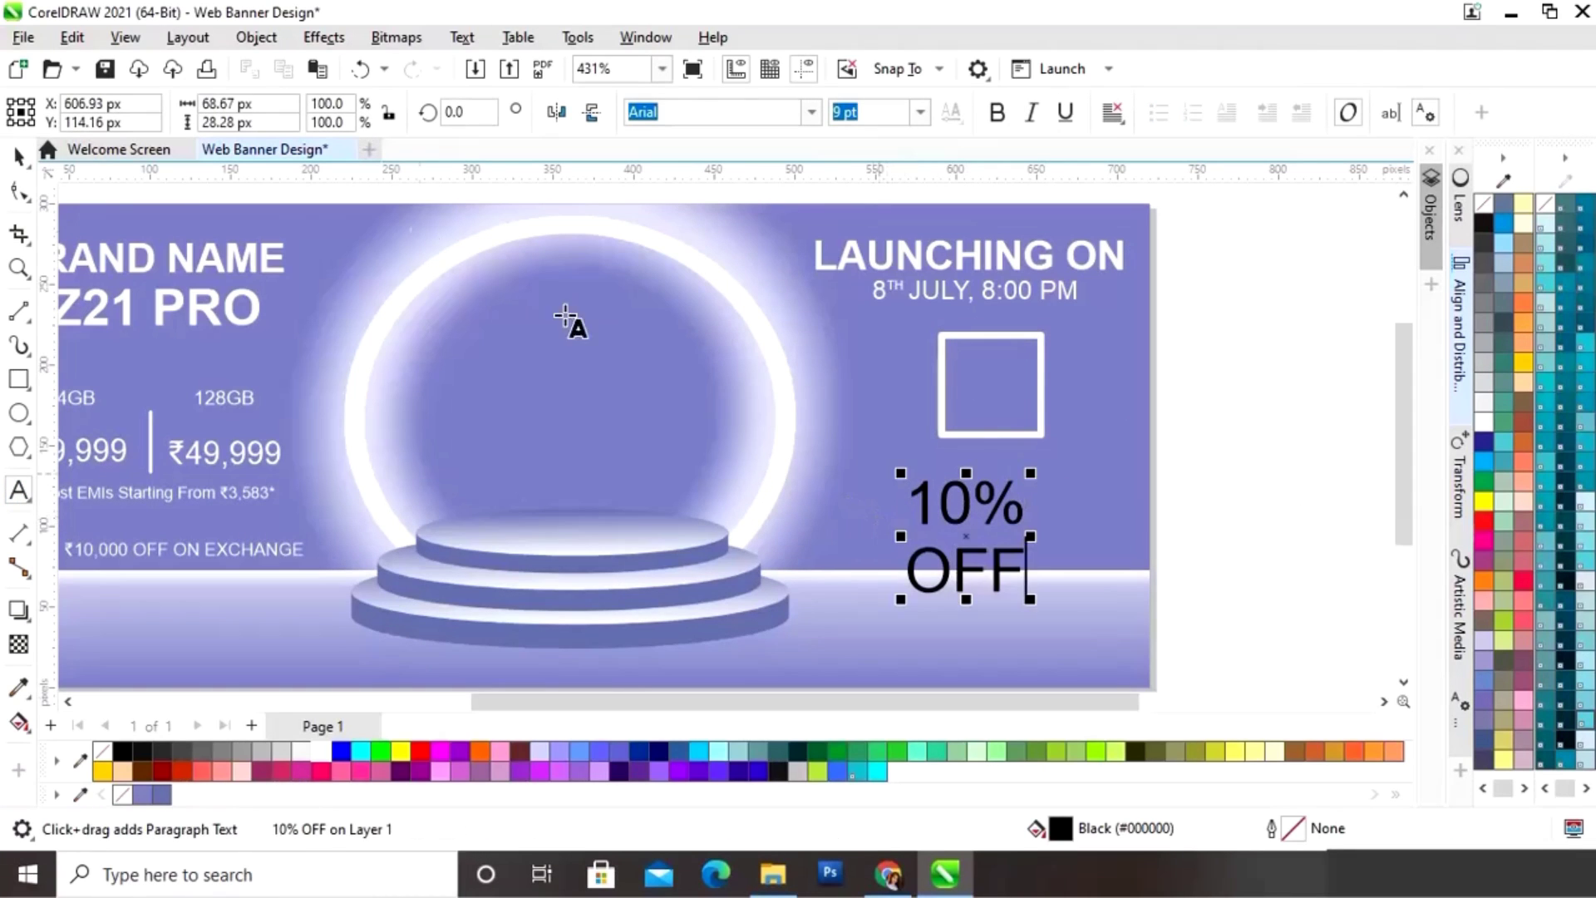
Step: Scale the 10% OFF text to about 44 px wide, fill it white and center it inside the square
drag(1031, 478, 996, 377)
click(324, 751)
drag(1195, 314, 980, 416)
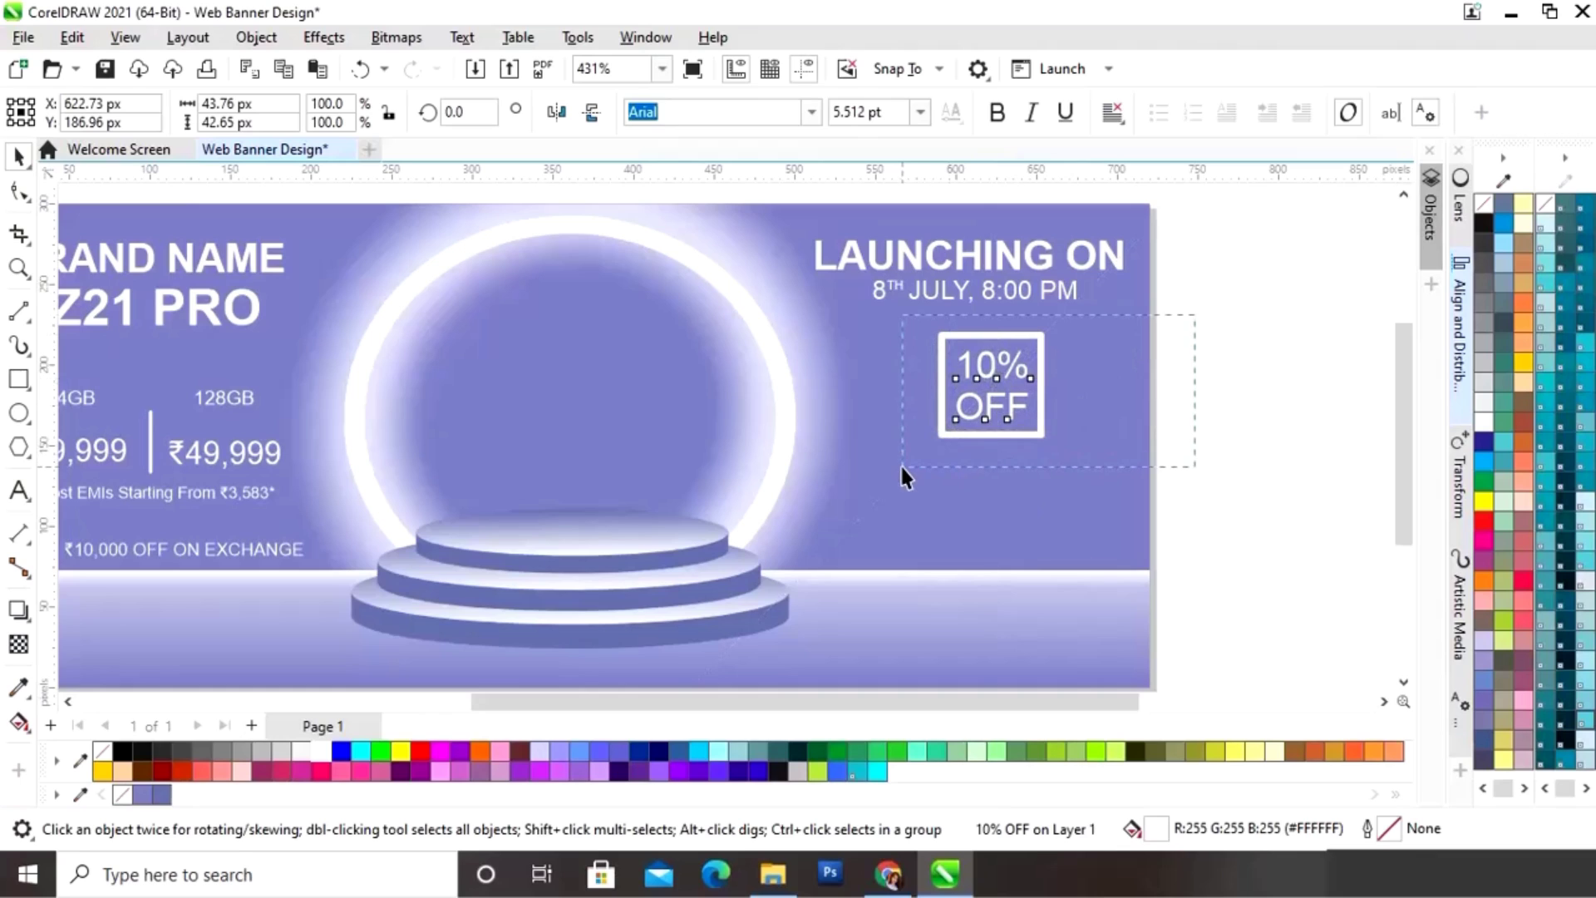
drag(900, 462, 901, 464)
click(1290, 383)
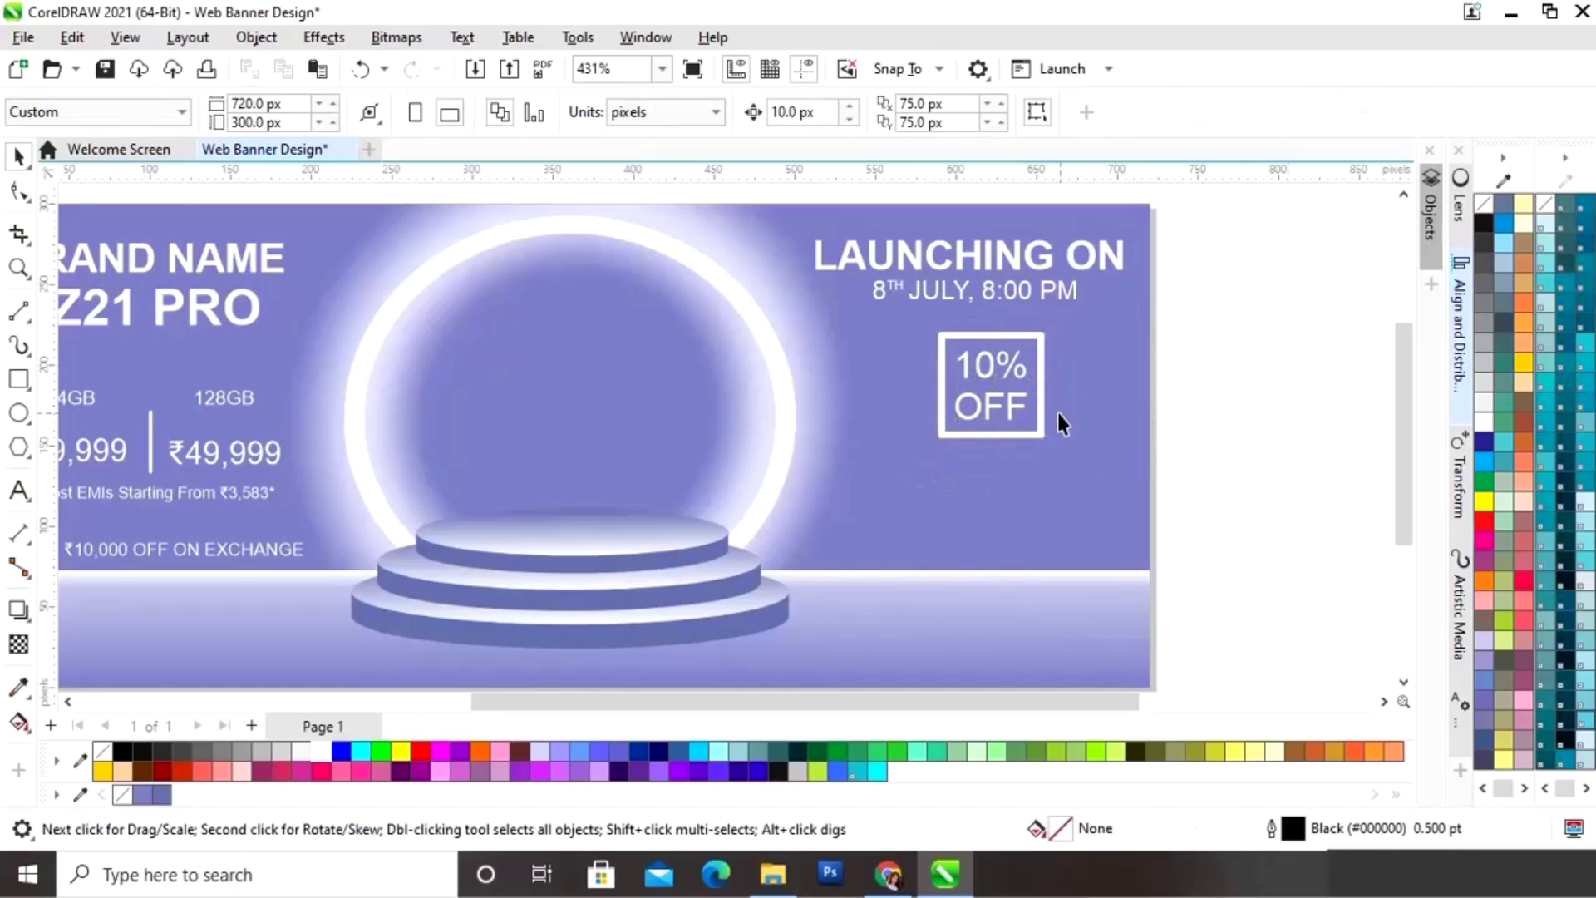
Step: Make the 10% OFF text bold
click(1013, 401)
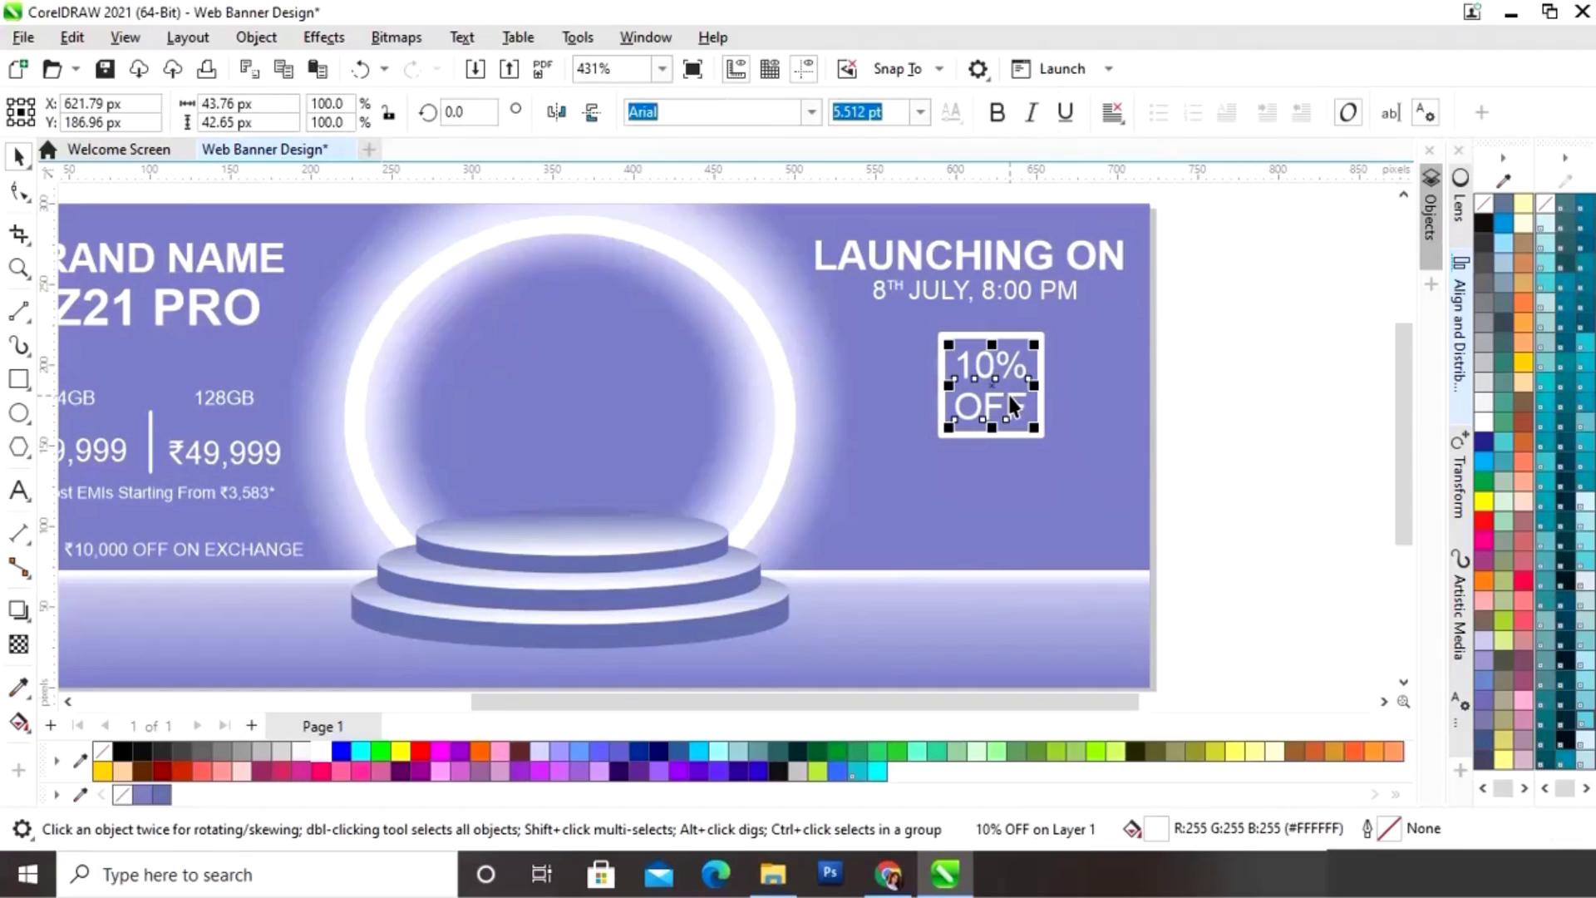
click(997, 112)
click(1295, 350)
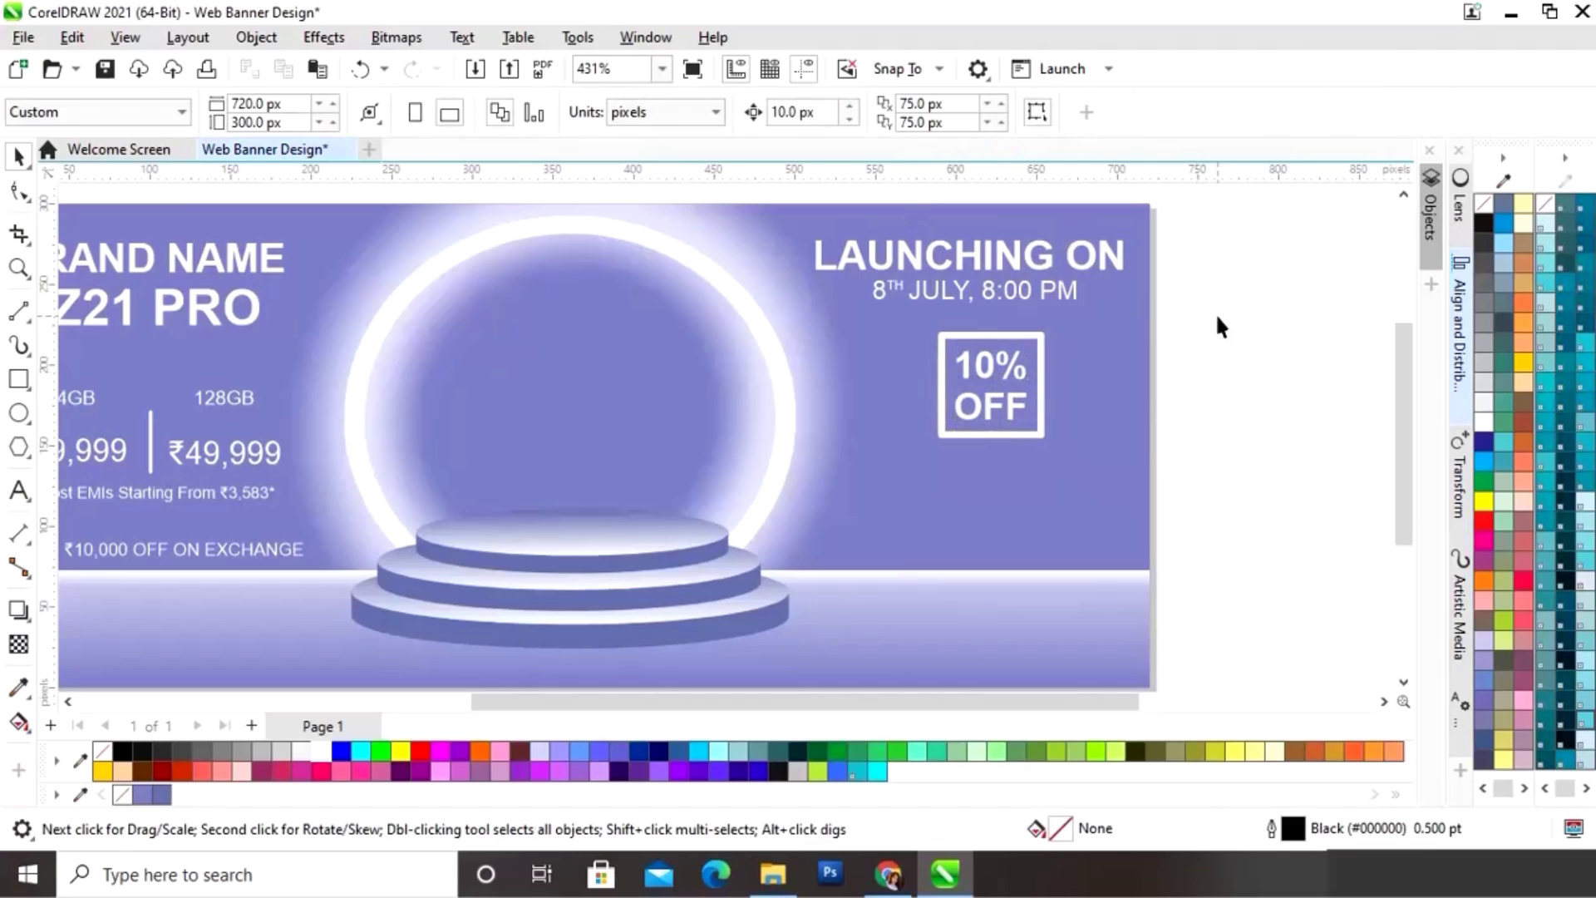
Step: Scale the square and its 10% OFF text down slightly together and center them under the launch date
drag(915, 476, 916, 476)
drag(1055, 332, 982, 385)
click(1282, 371)
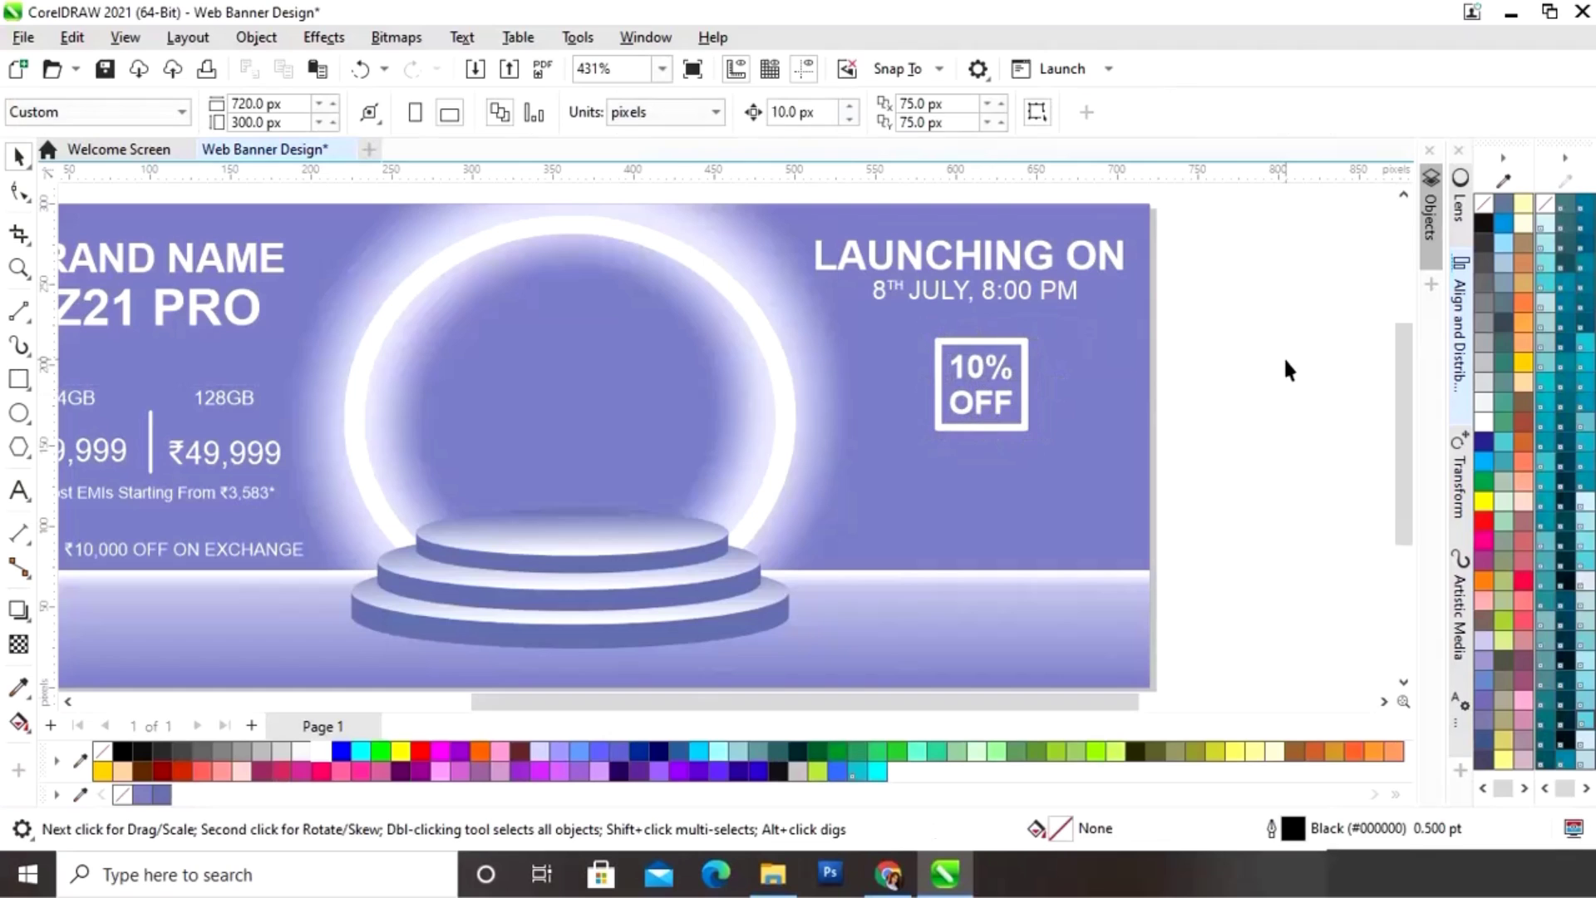
Step: Add the artistic text On Prepaid Orders below the 10% OFF badge
click(24, 494)
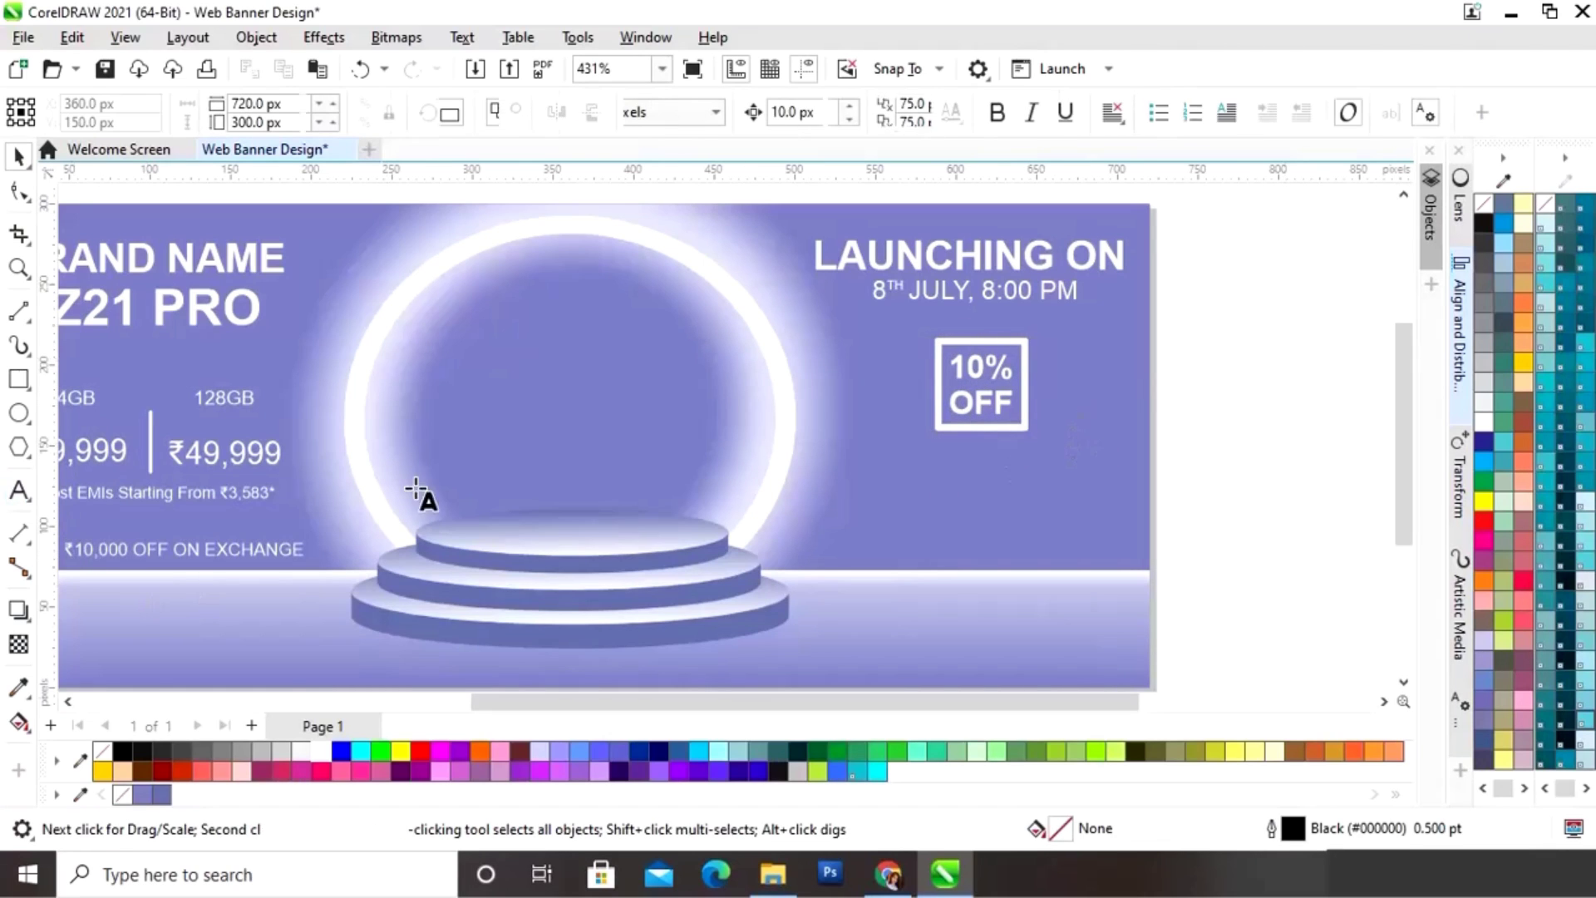
click(867, 487)
text(On P)
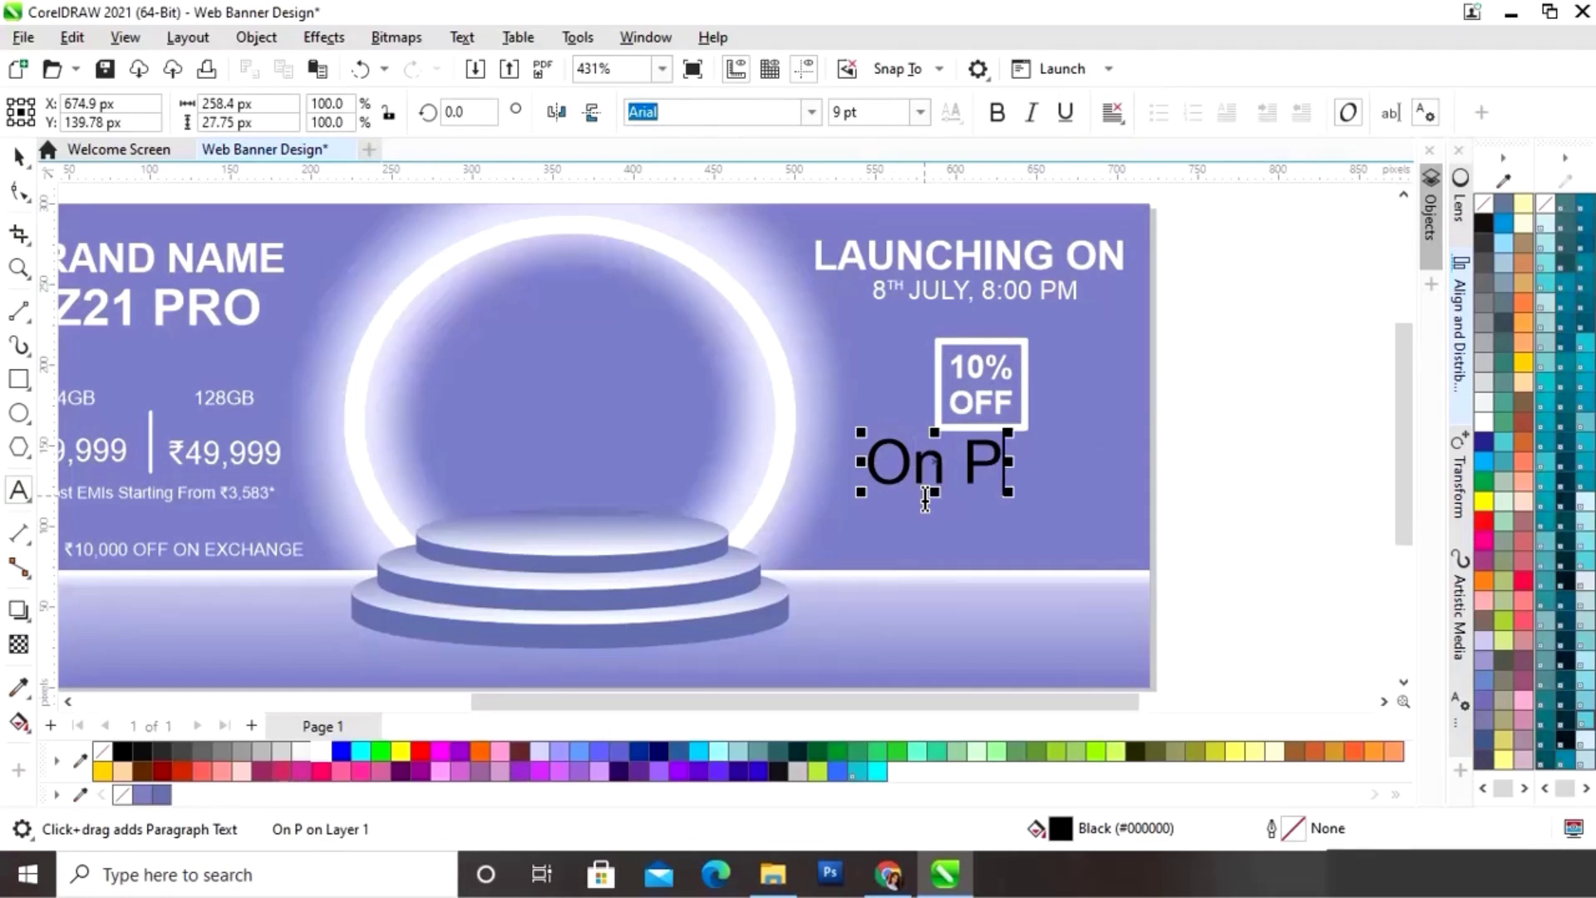
text(repaid Orders)
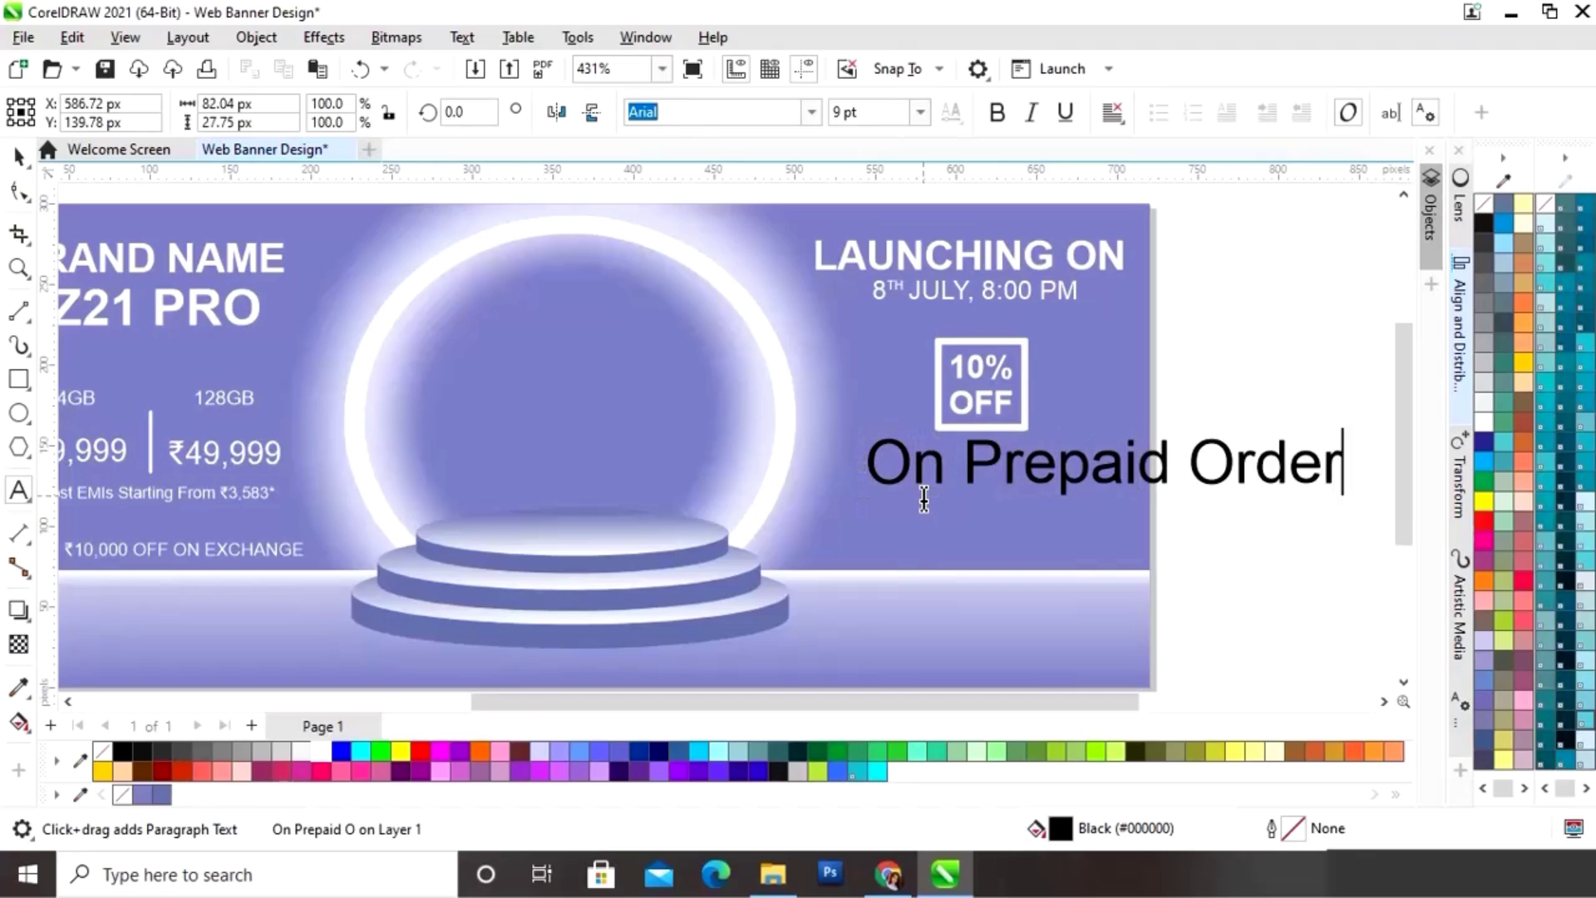
click(19, 155)
Step: Scale the On Prepaid Orders text to about 124 px wide, center it just under the badge and fill it white
drag(1250, 434, 1046, 458)
drag(856, 484, 850, 452)
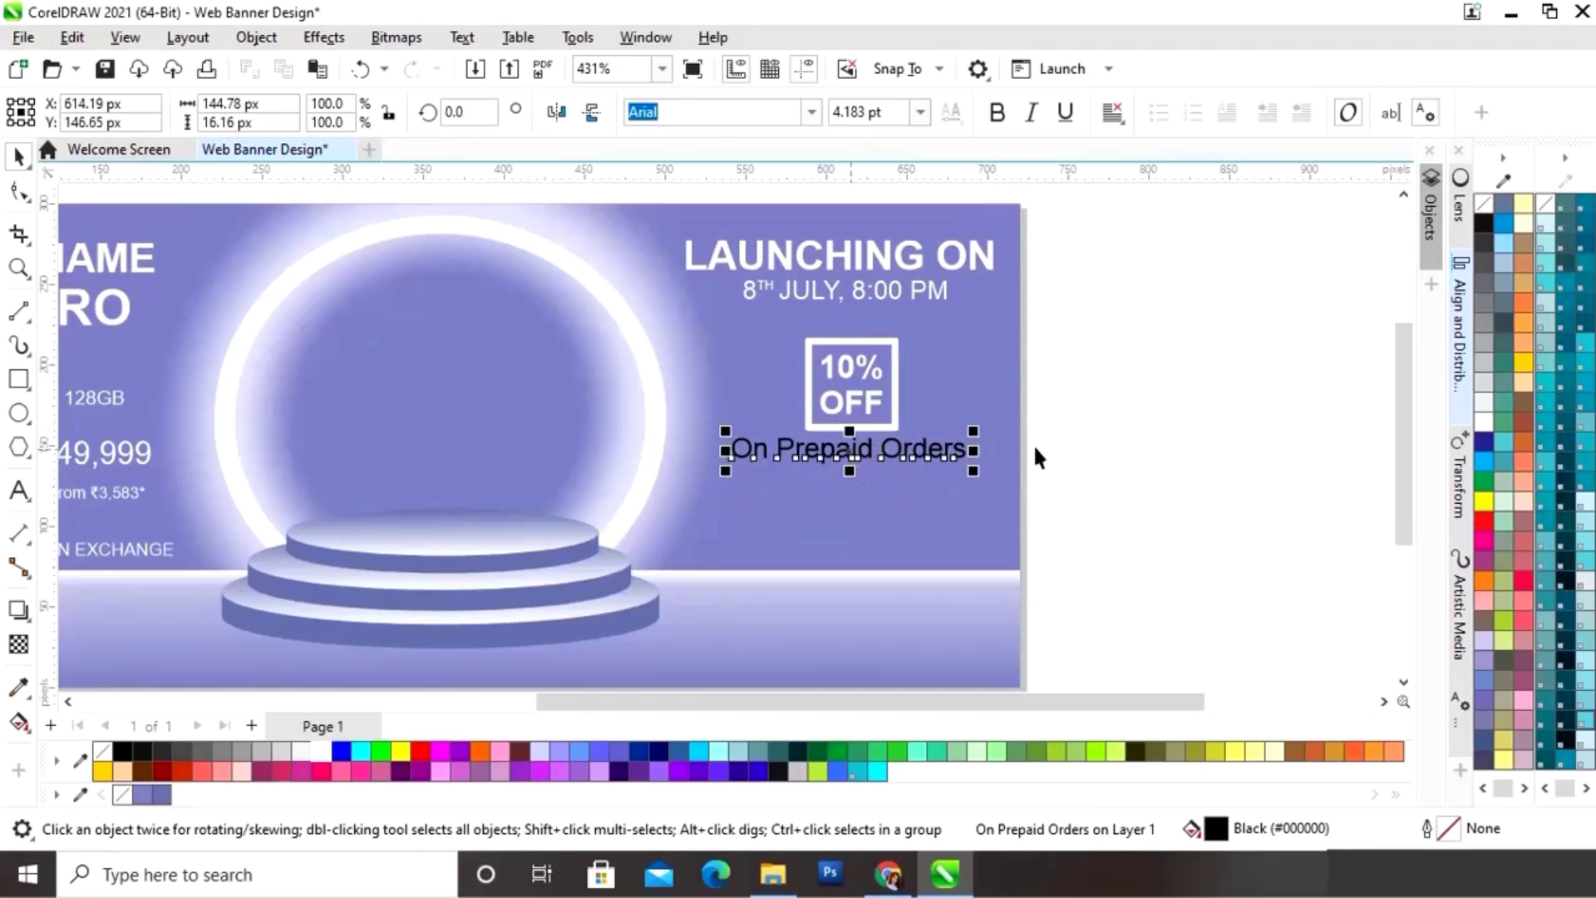
mouse_move(980, 443)
mouse_down()
mouse_move(957, 437)
mouse_move(986, 449)
mouse_up()
drag(845, 463, 850, 451)
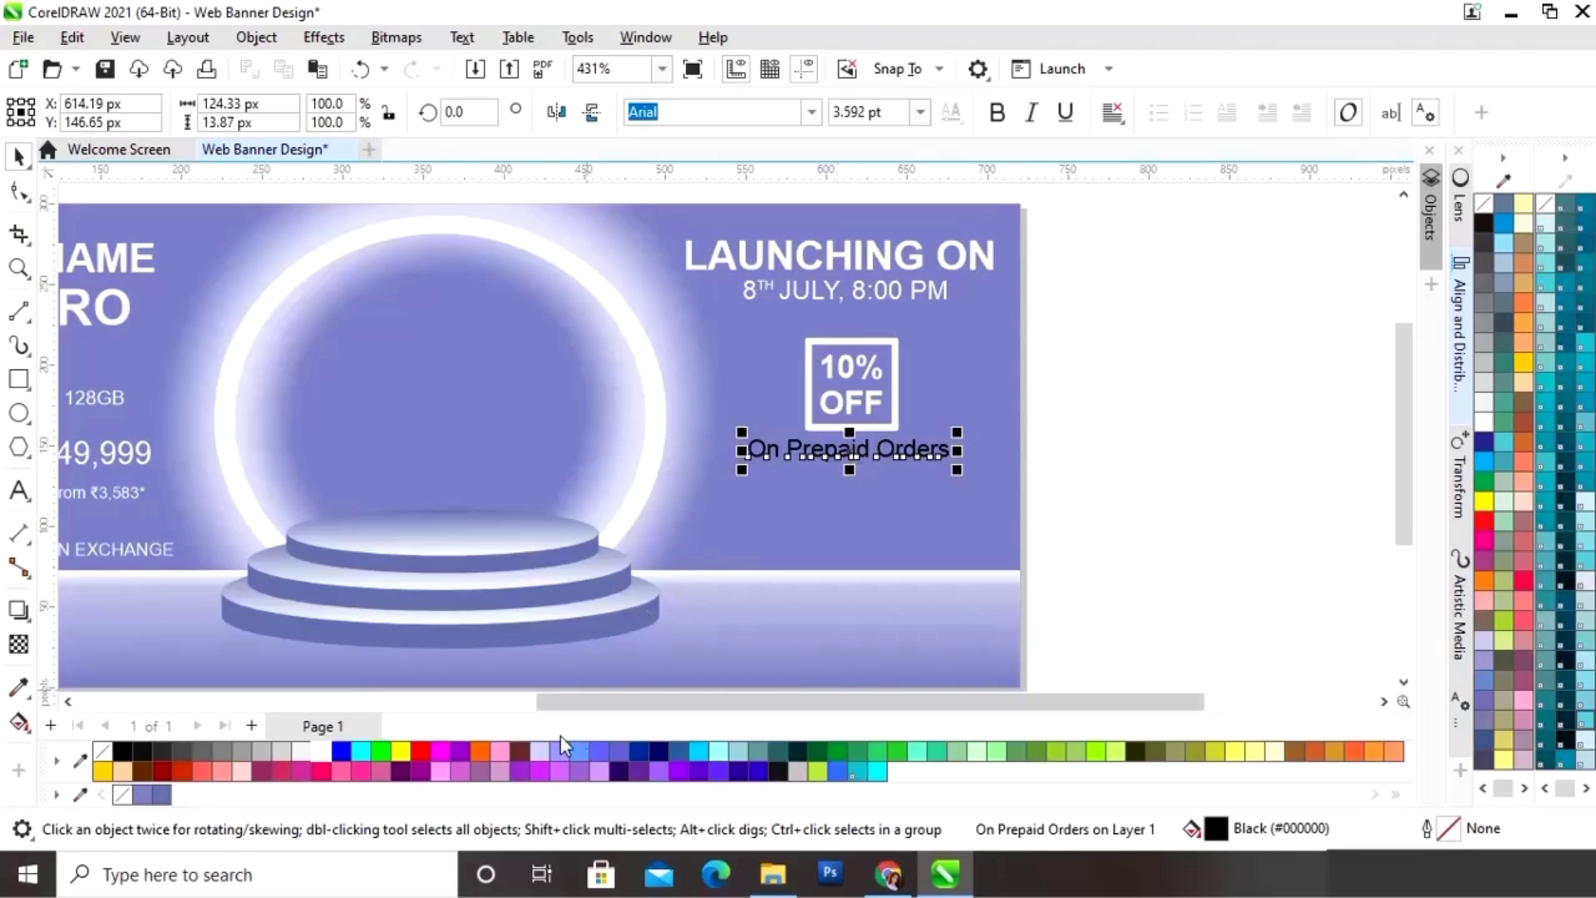
click(321, 751)
click(1141, 491)
Step: Add the text *T&C apply, scale it to about 46 px wide and place it under the end of On Prepaid Orders
key(F8)
click(807, 510)
text(*T&C apply)
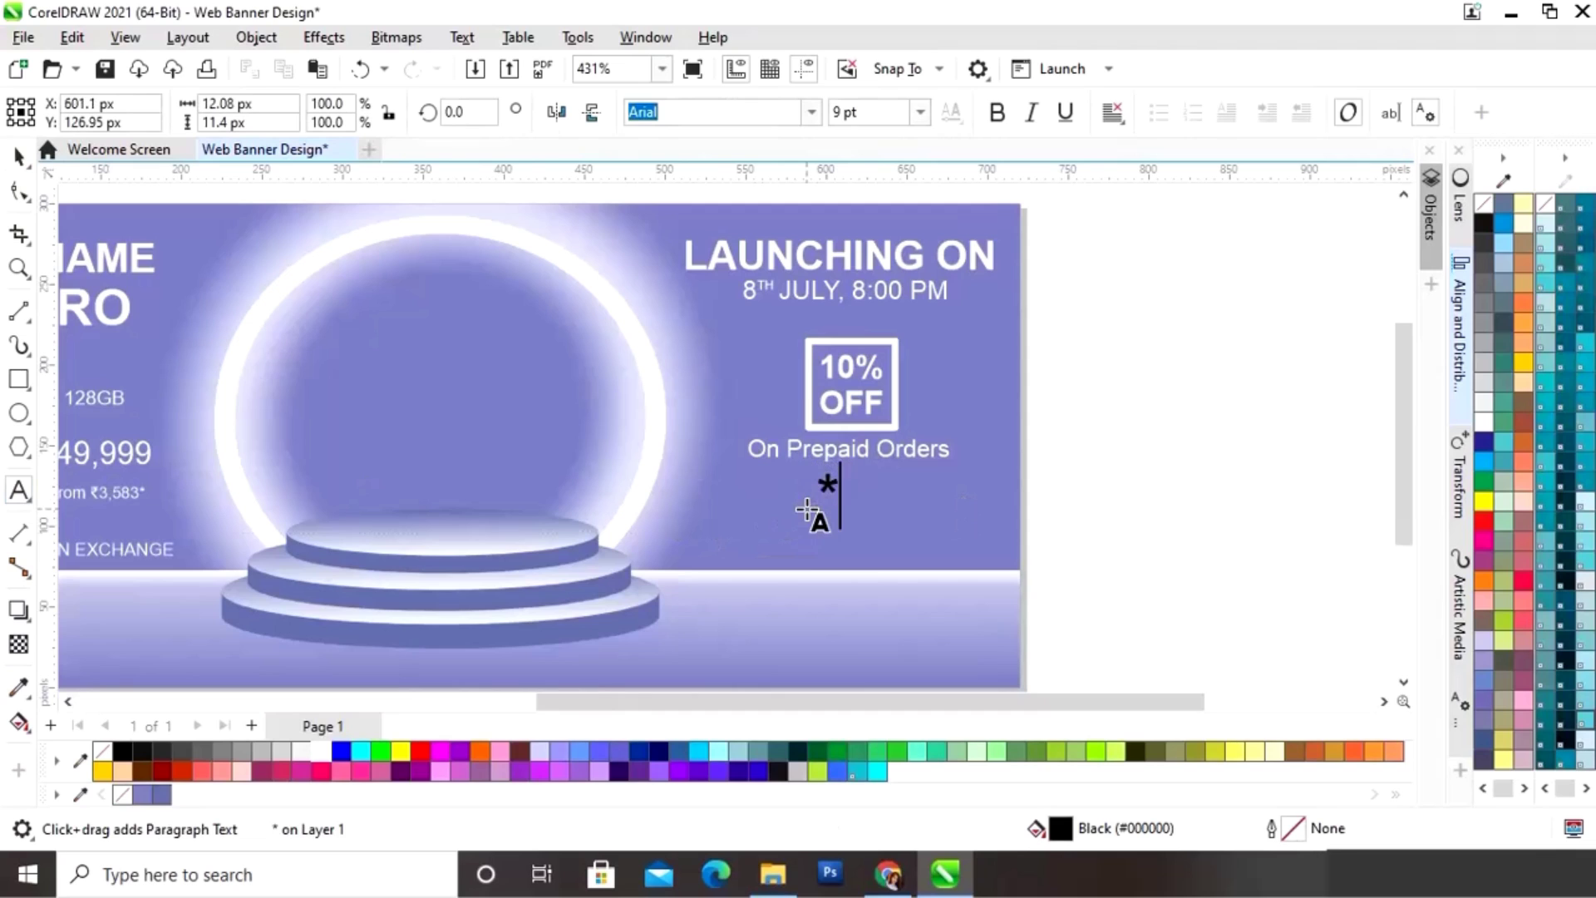
key(ctrl+space)
drag(1129, 537, 874, 504)
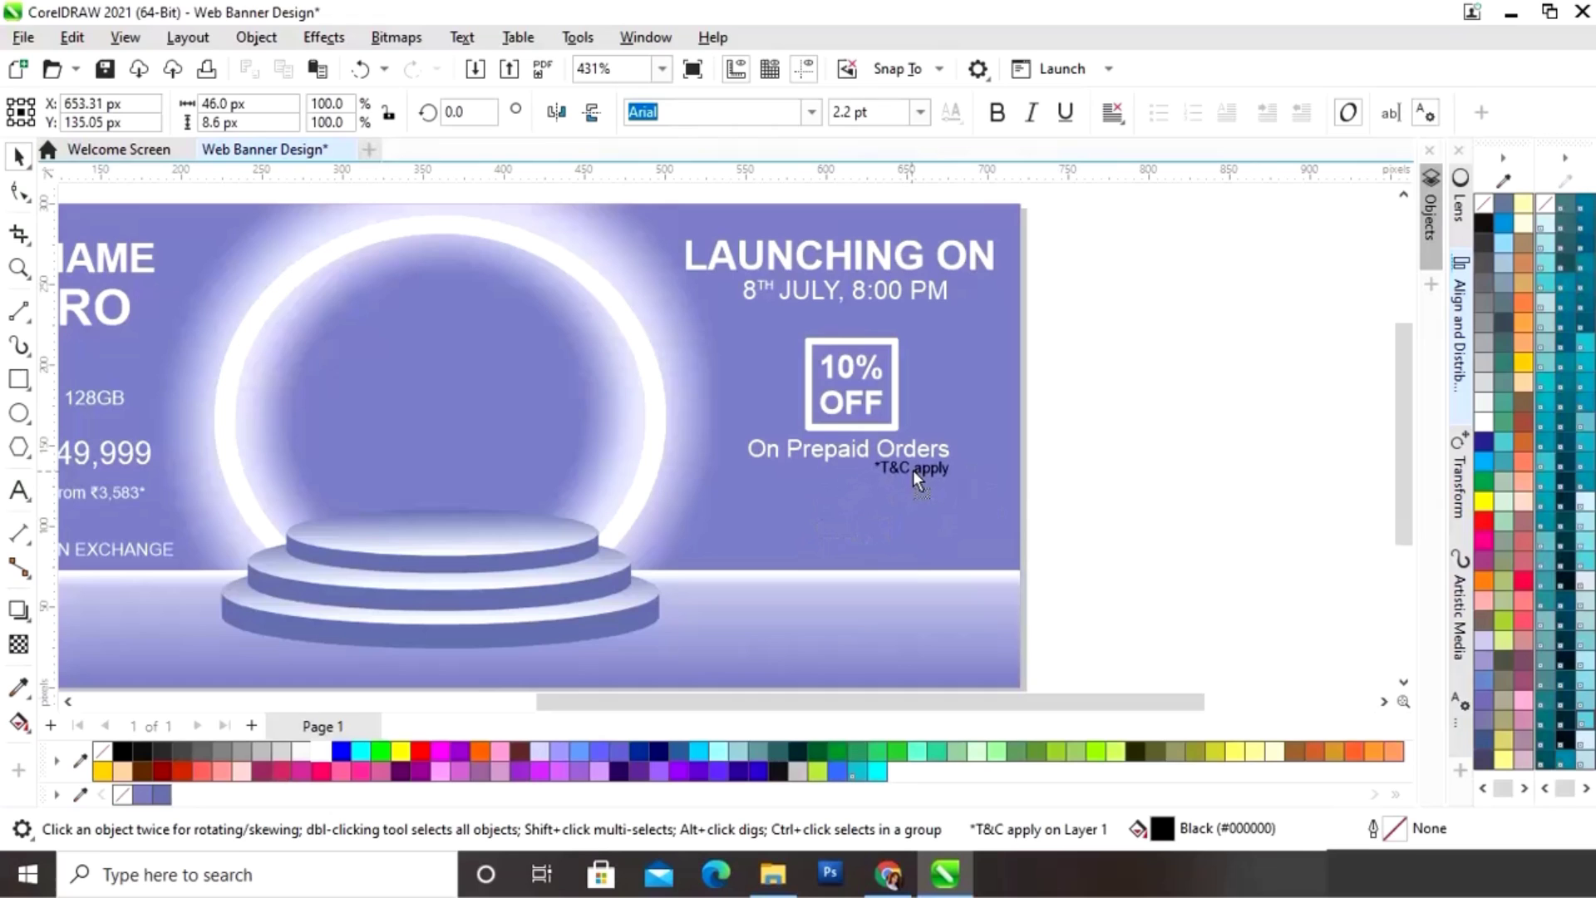
click(321, 753)
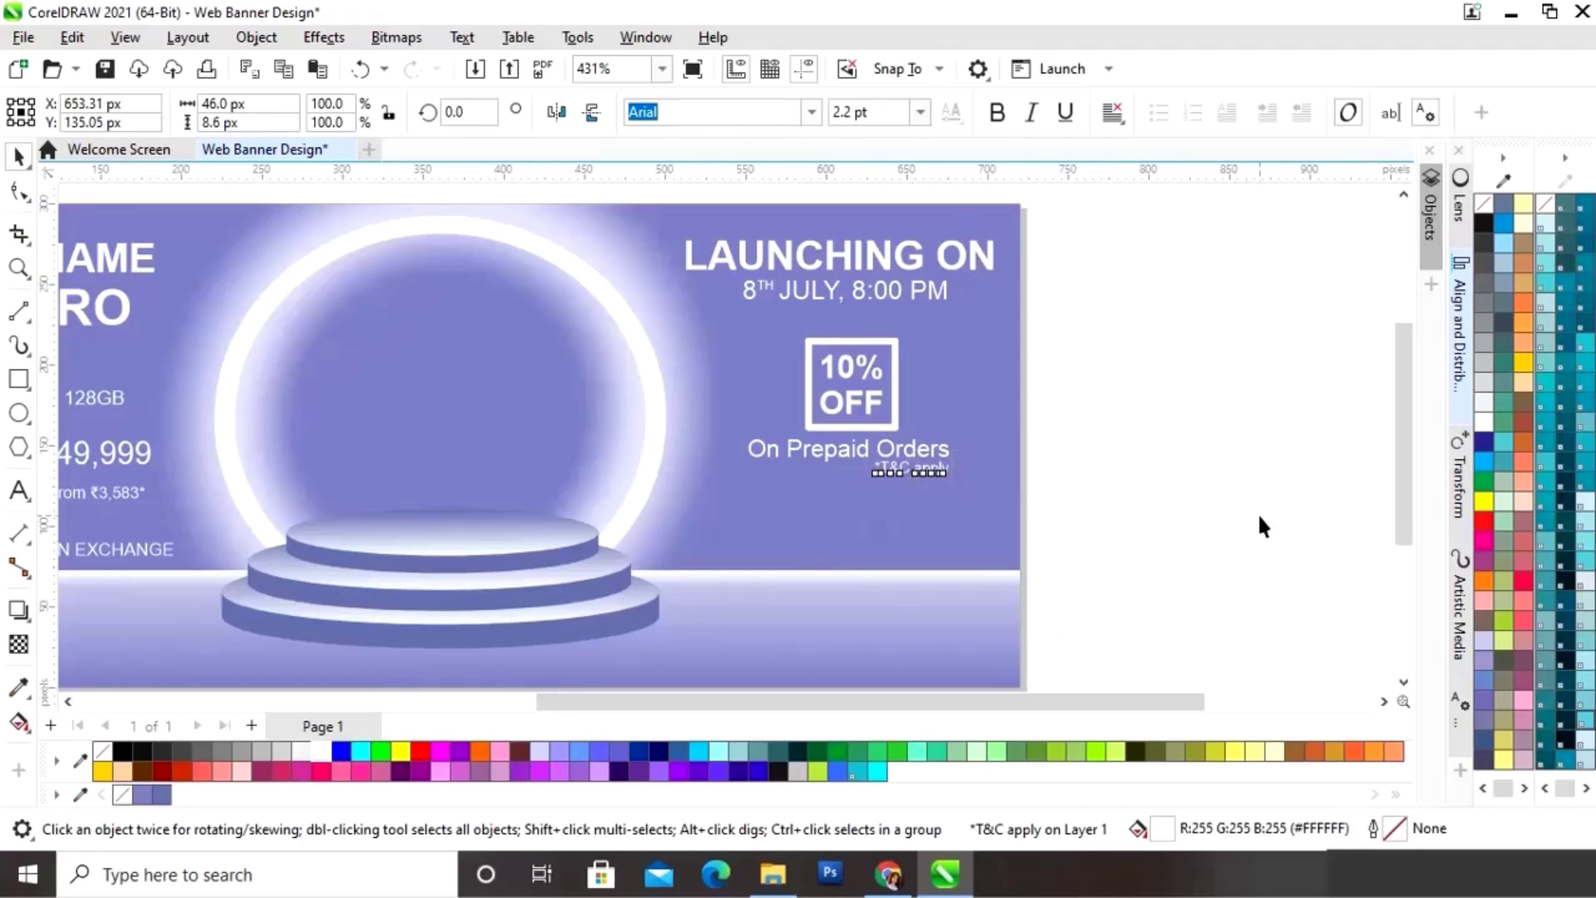
click(1258, 513)
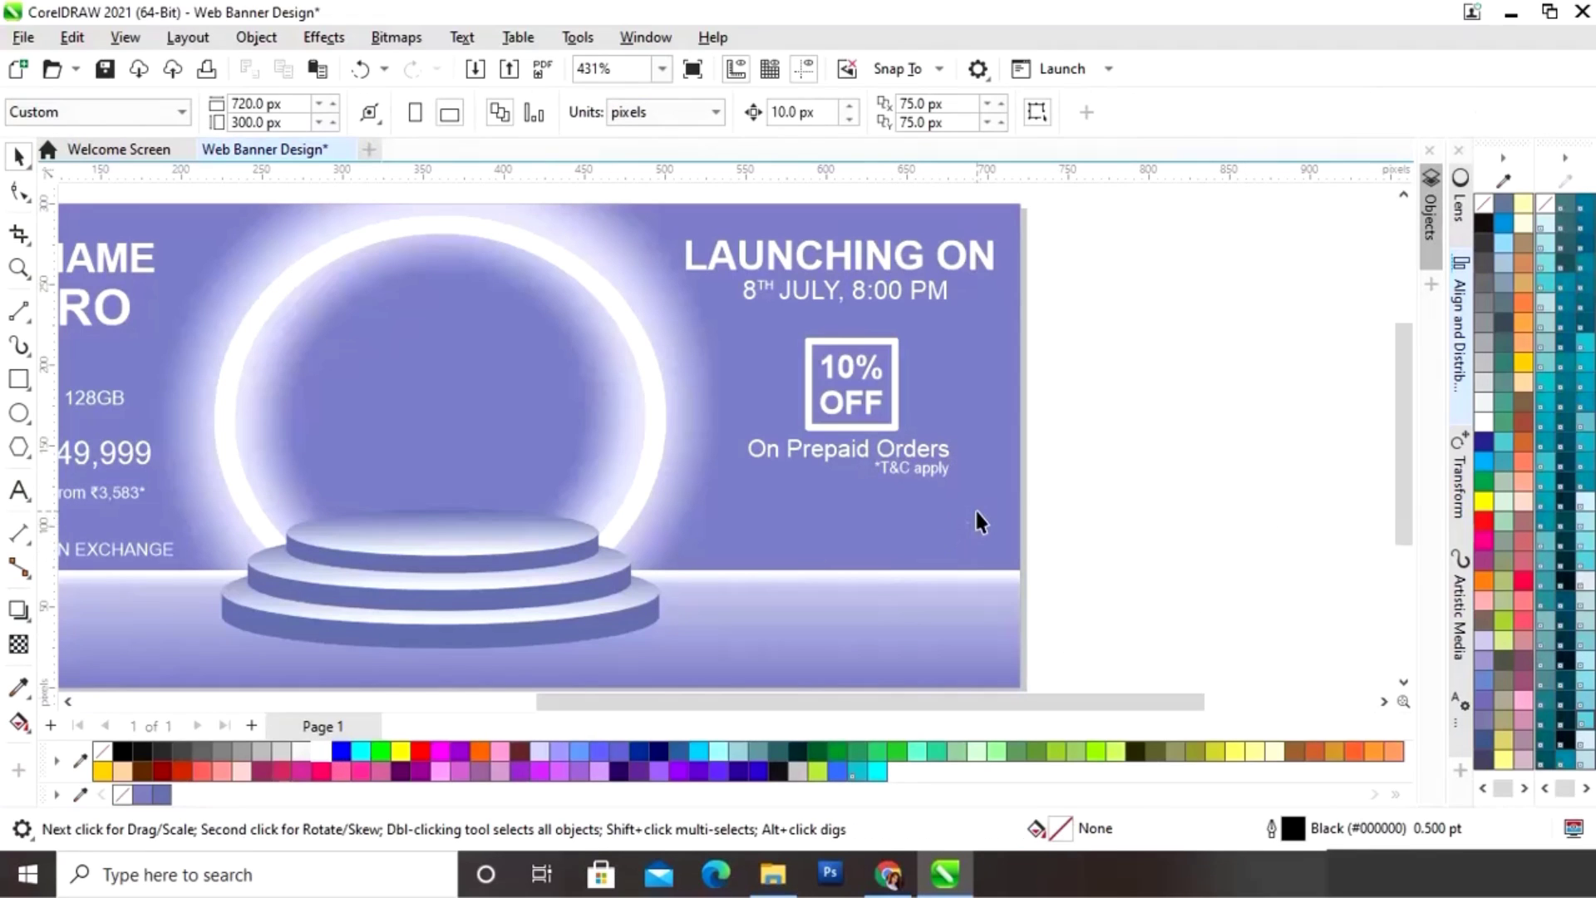
click(20, 493)
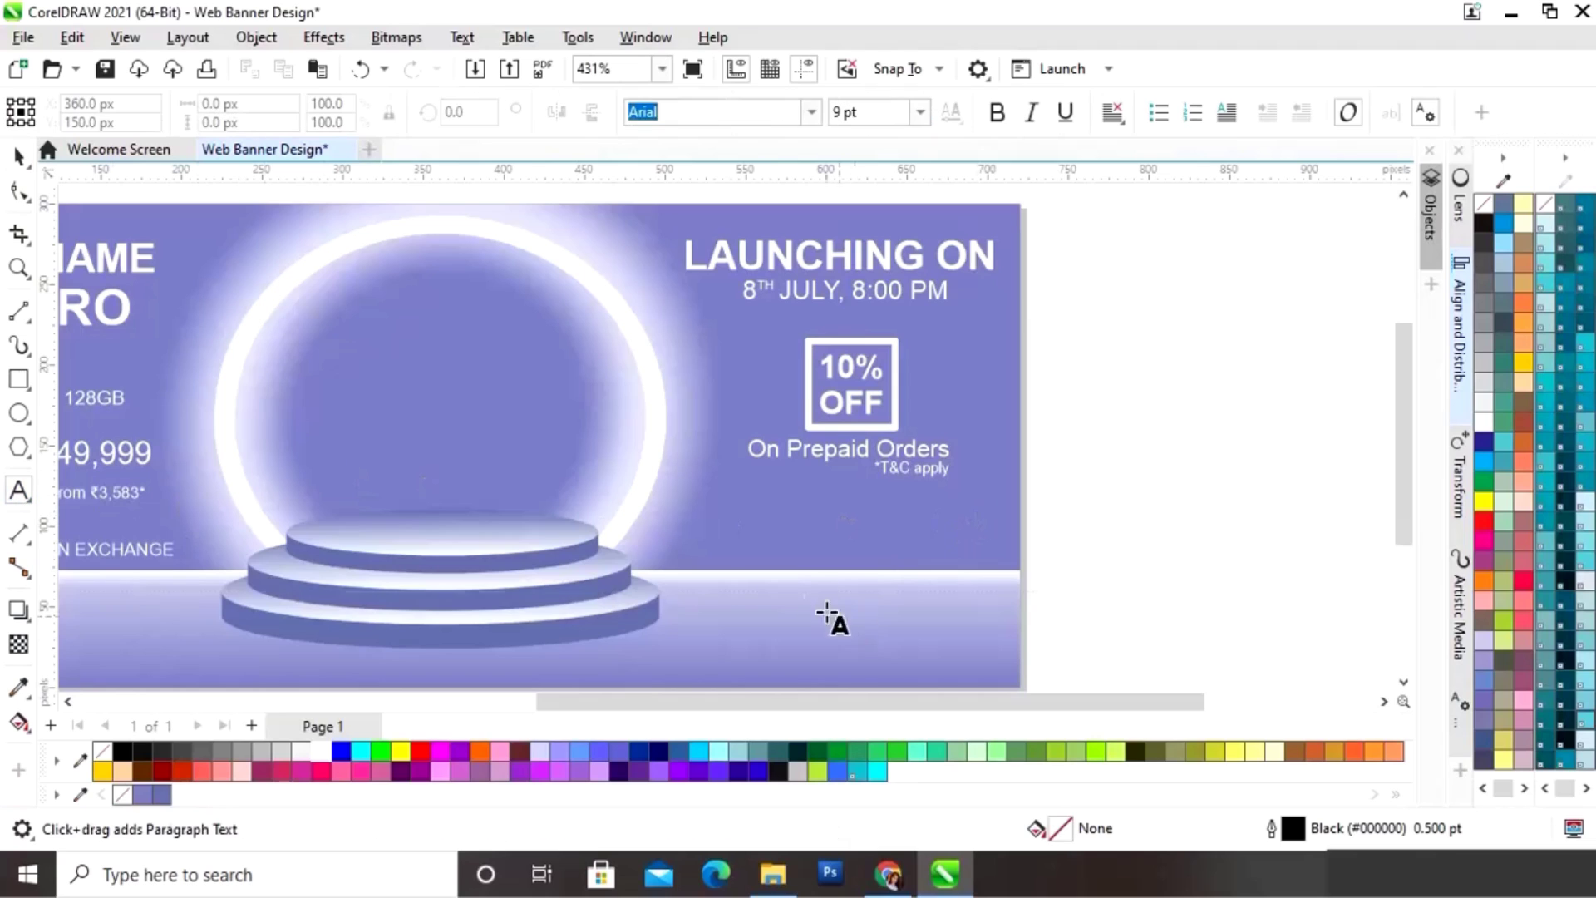
click(716, 560)
text(www.you)
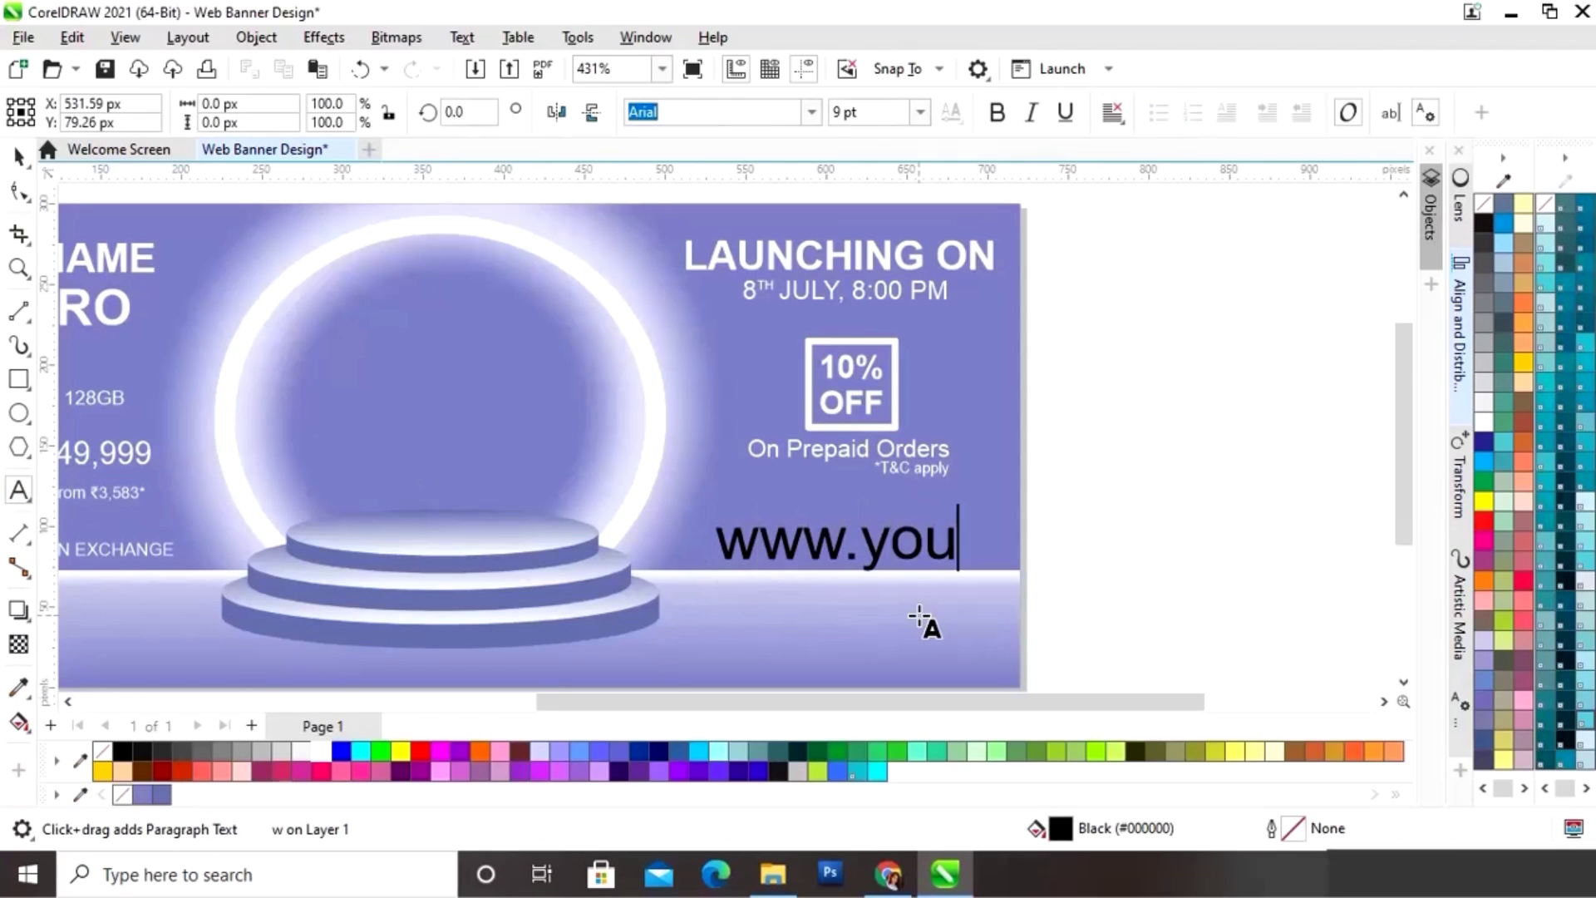
text(rwebsite.com)
key(ctrl+space)
drag(1324, 509, 1052, 542)
drag(842, 559, 864, 572)
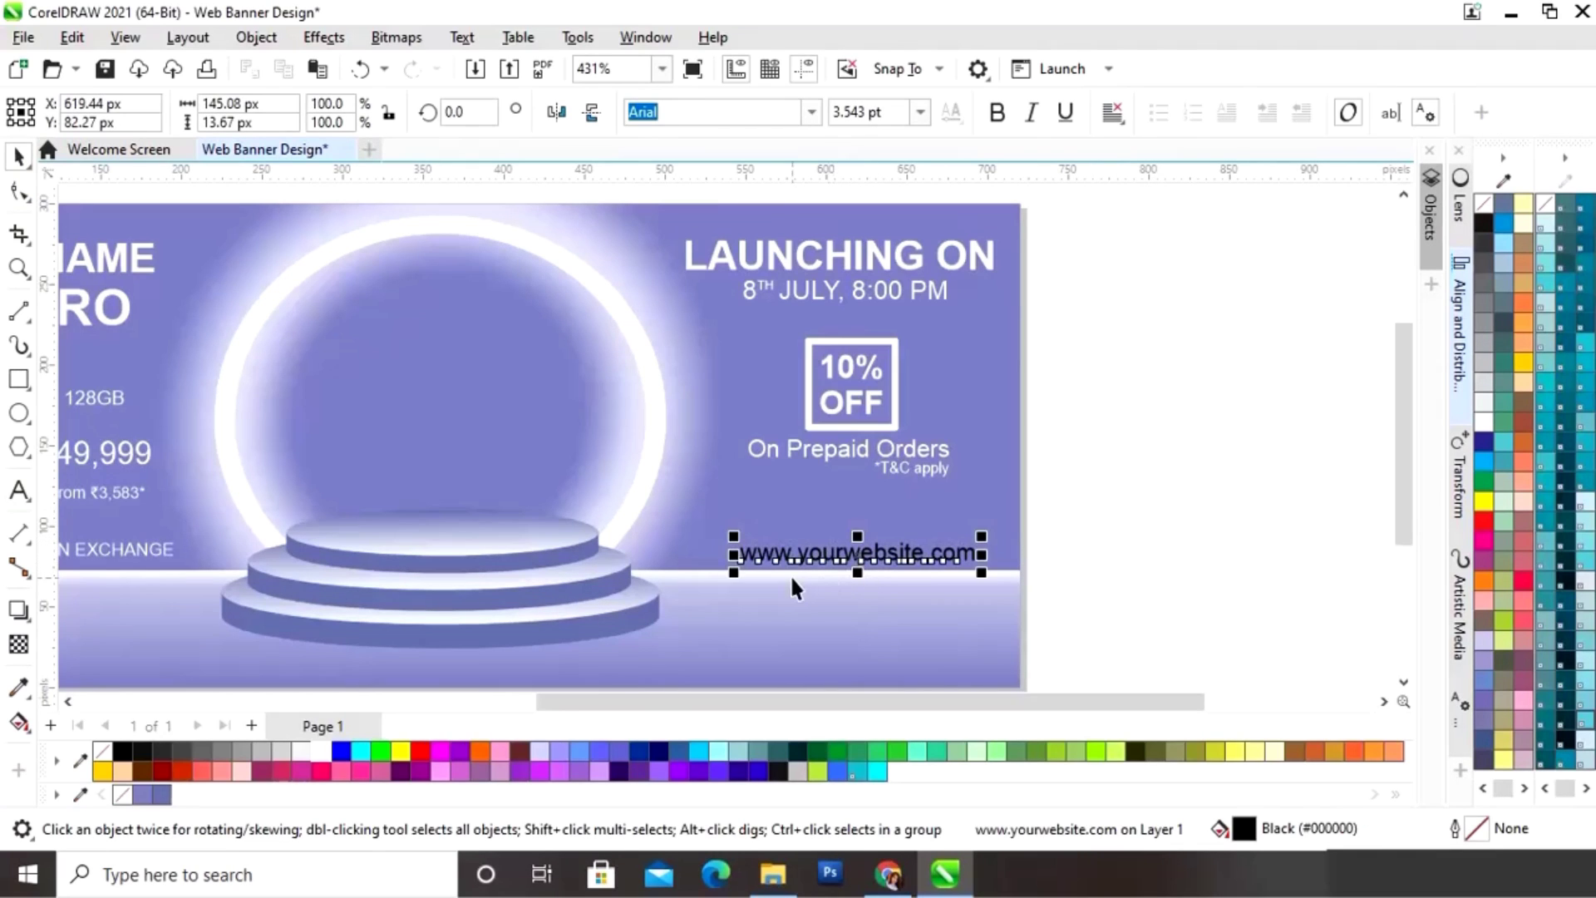
click(323, 752)
drag(969, 700, 815, 701)
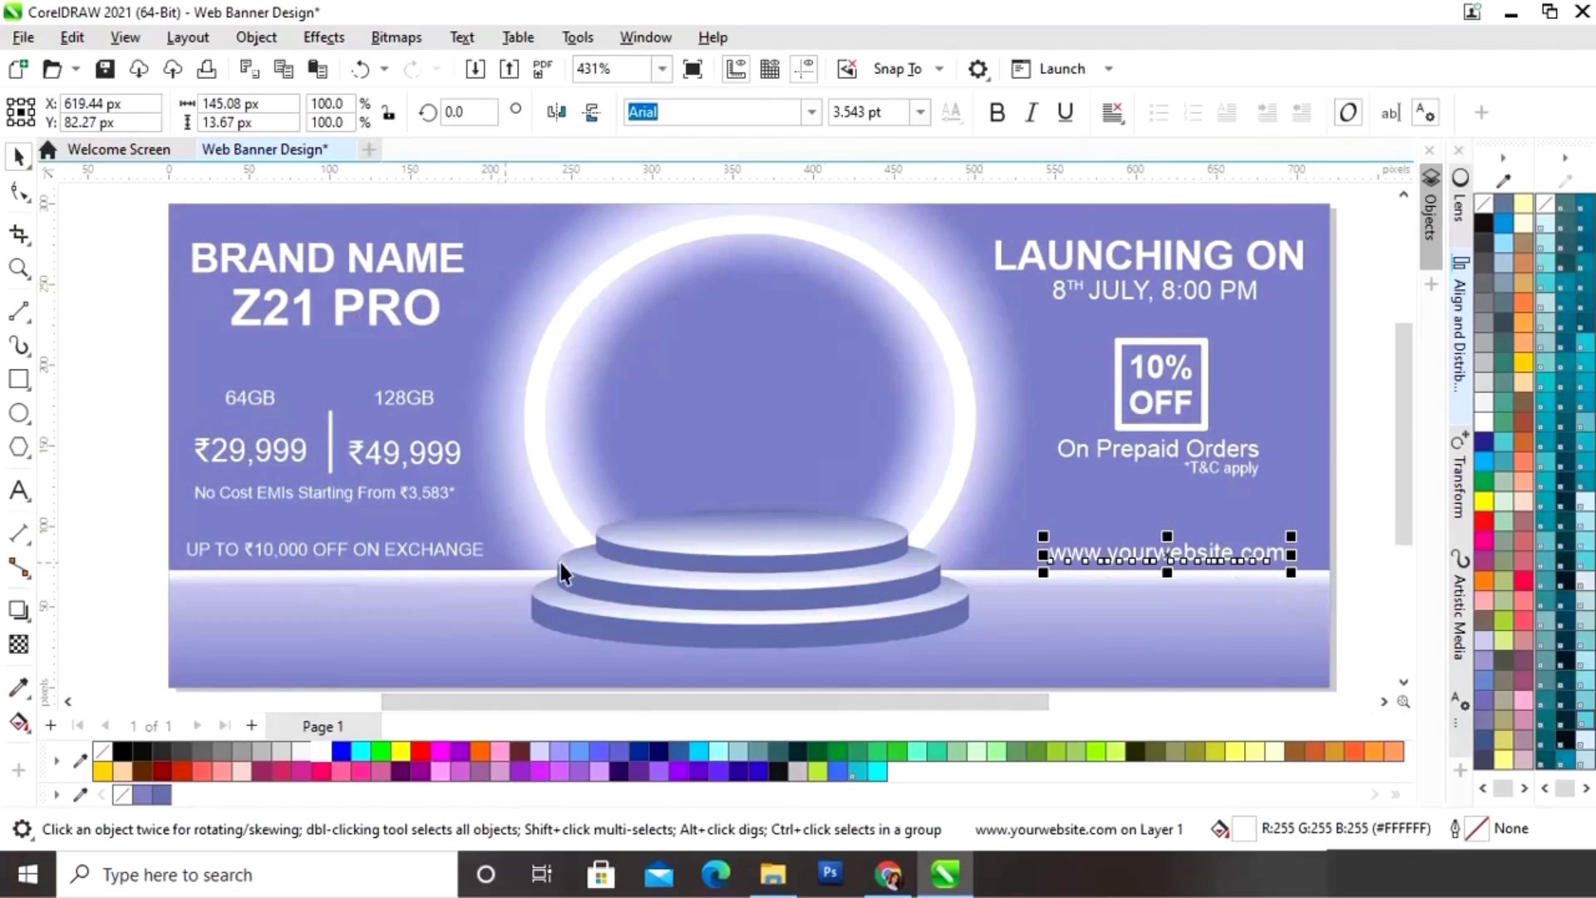
shift+click(433, 553)
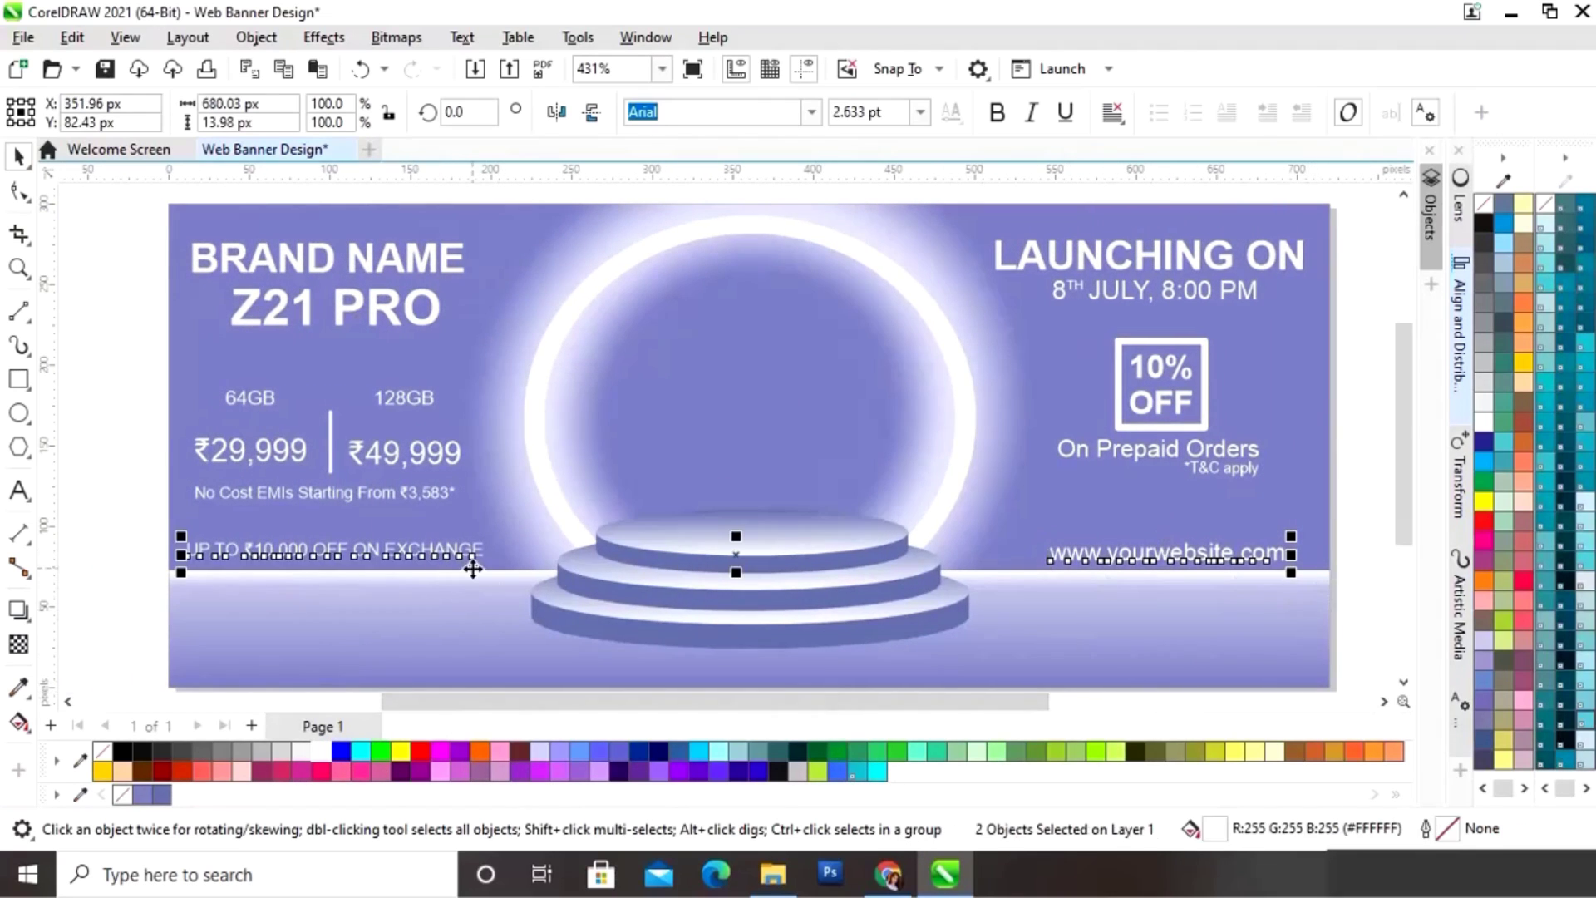
click(1459, 316)
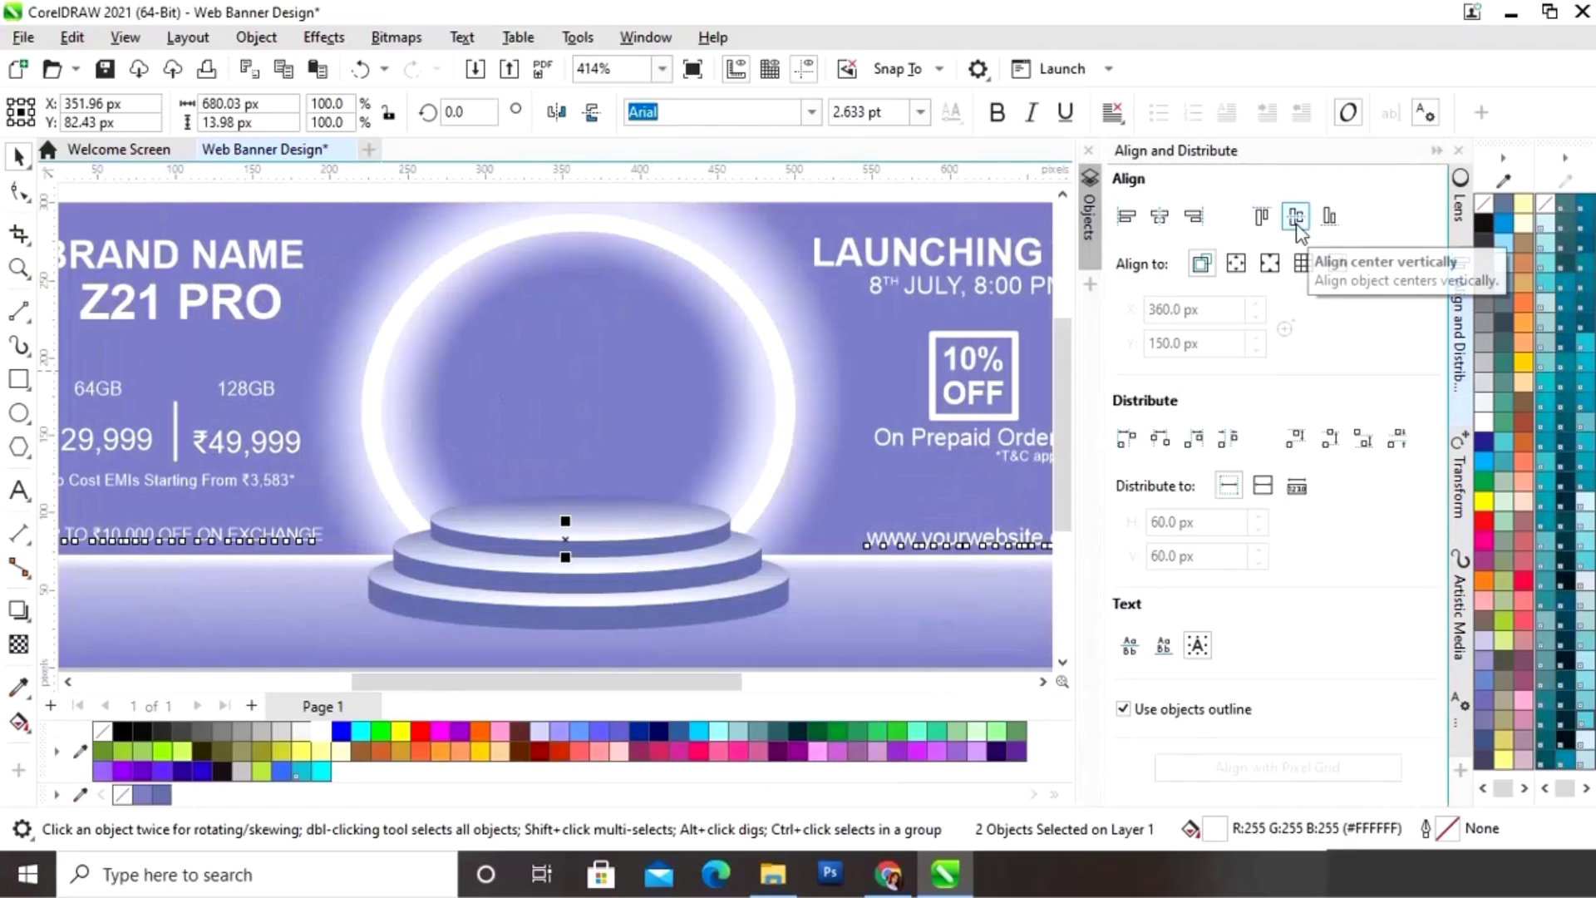
click(1300, 232)
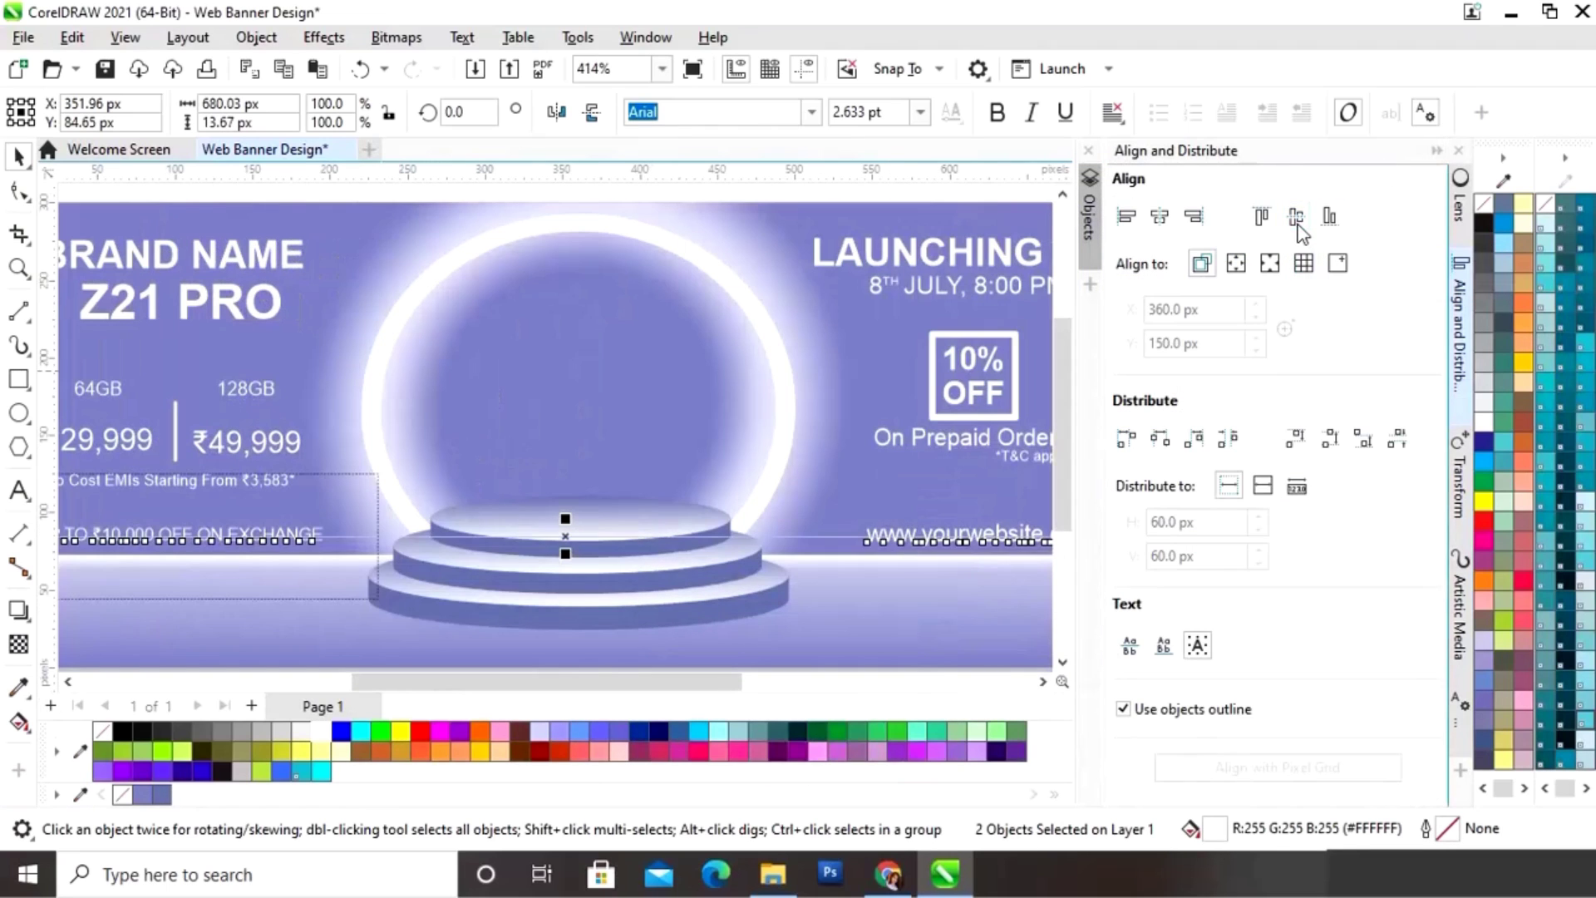
click(1435, 151)
click(1368, 390)
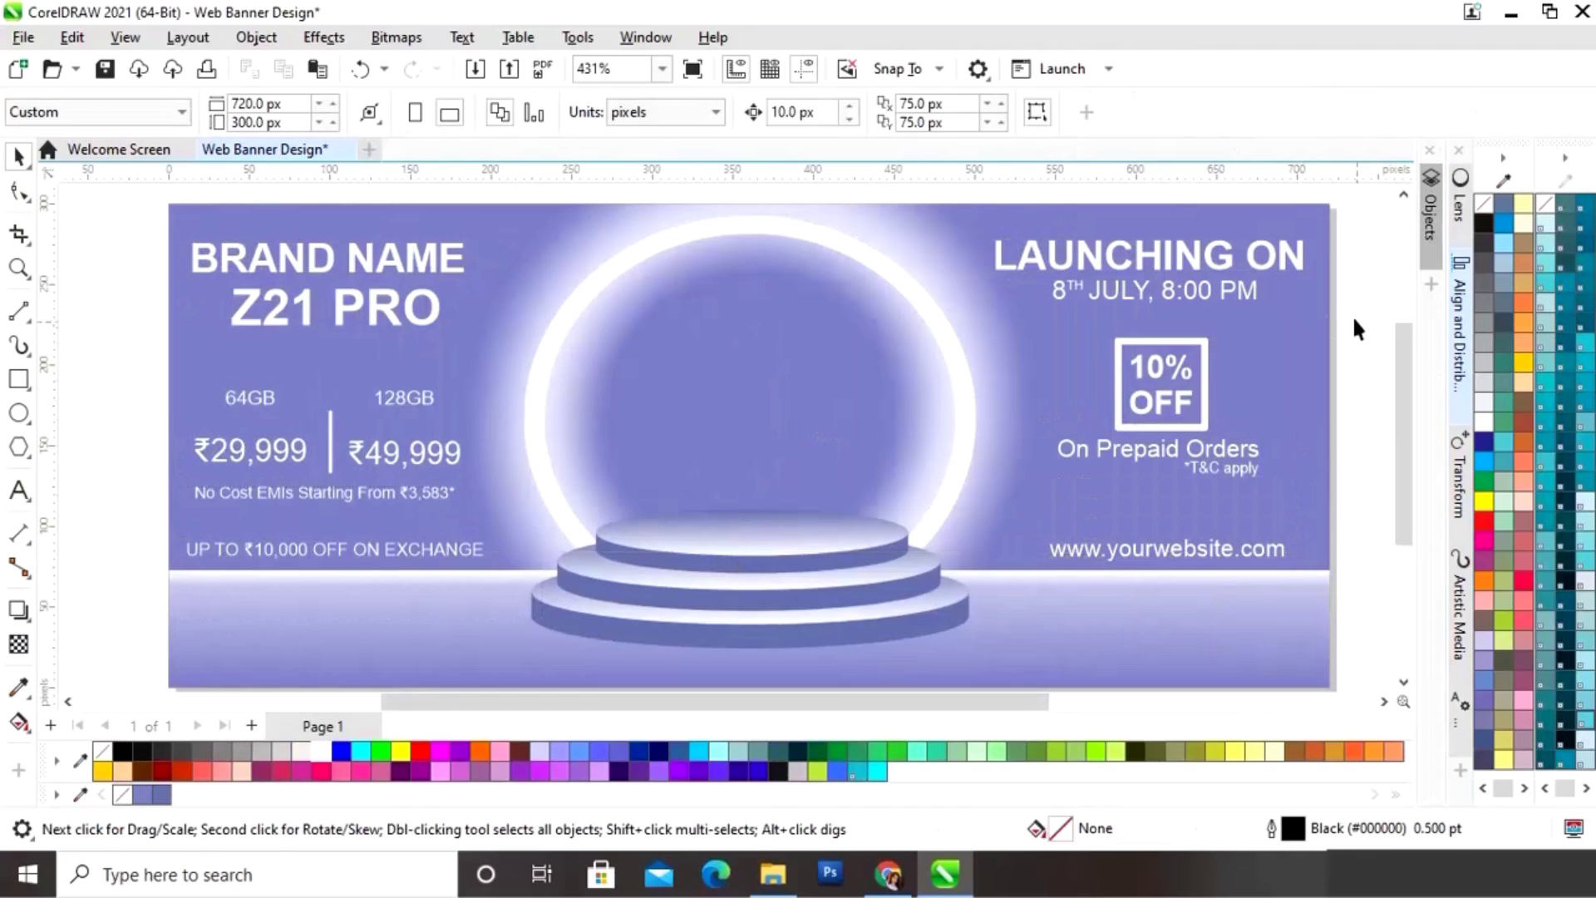
Step: Align the vertical centers of the LAUNCHING ON and BRAND NAME headings
click(1235, 266)
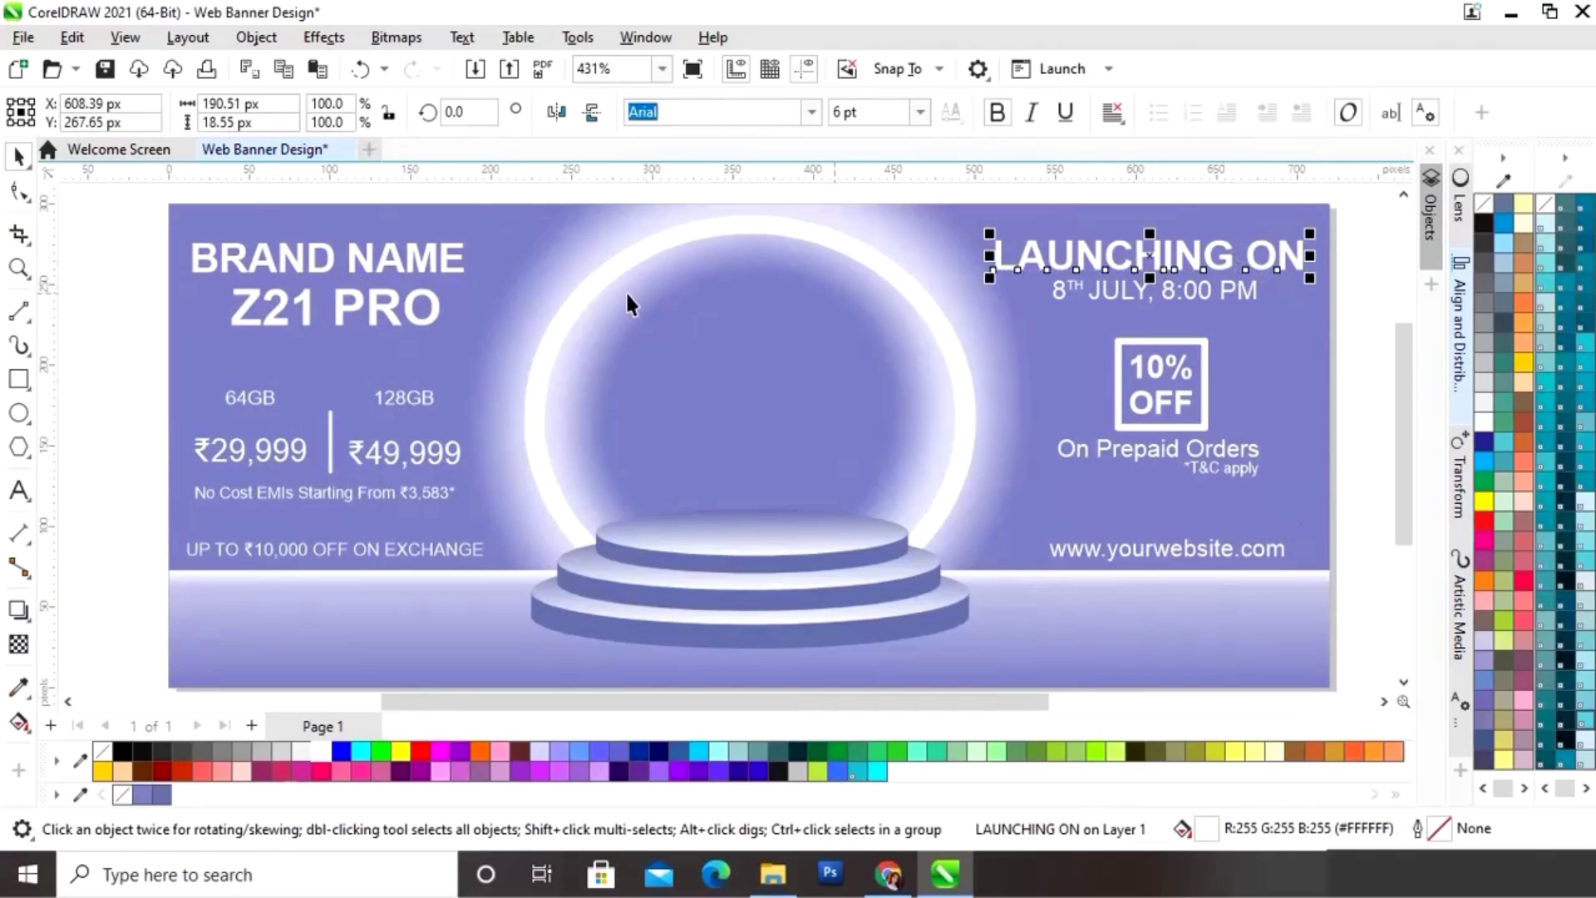
shift+click(456, 277)
click(1463, 362)
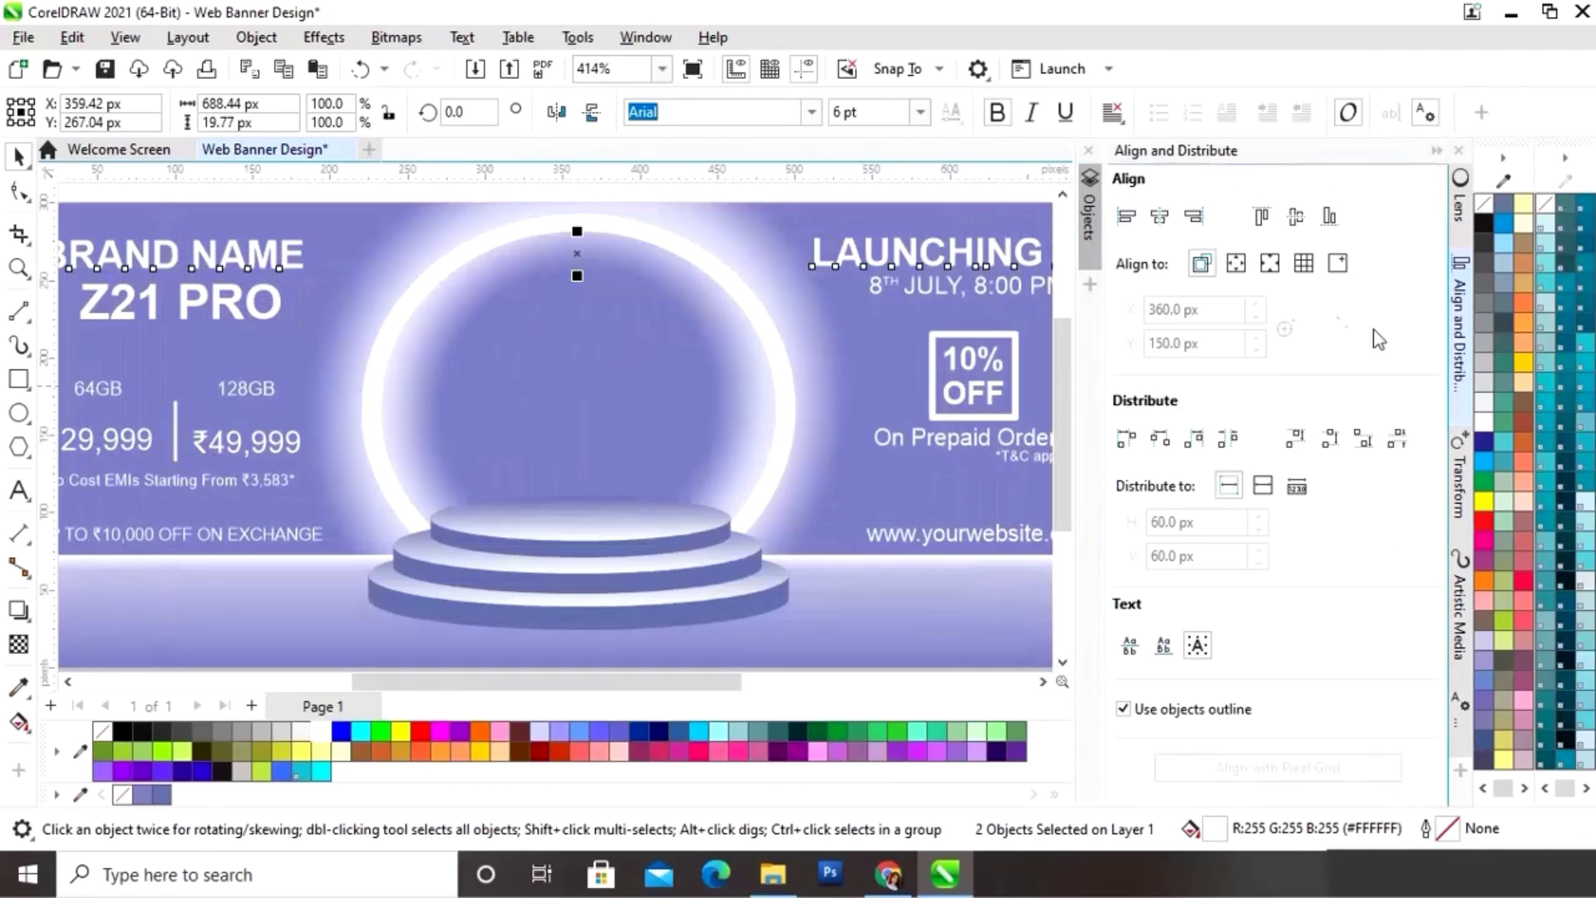
click(1298, 218)
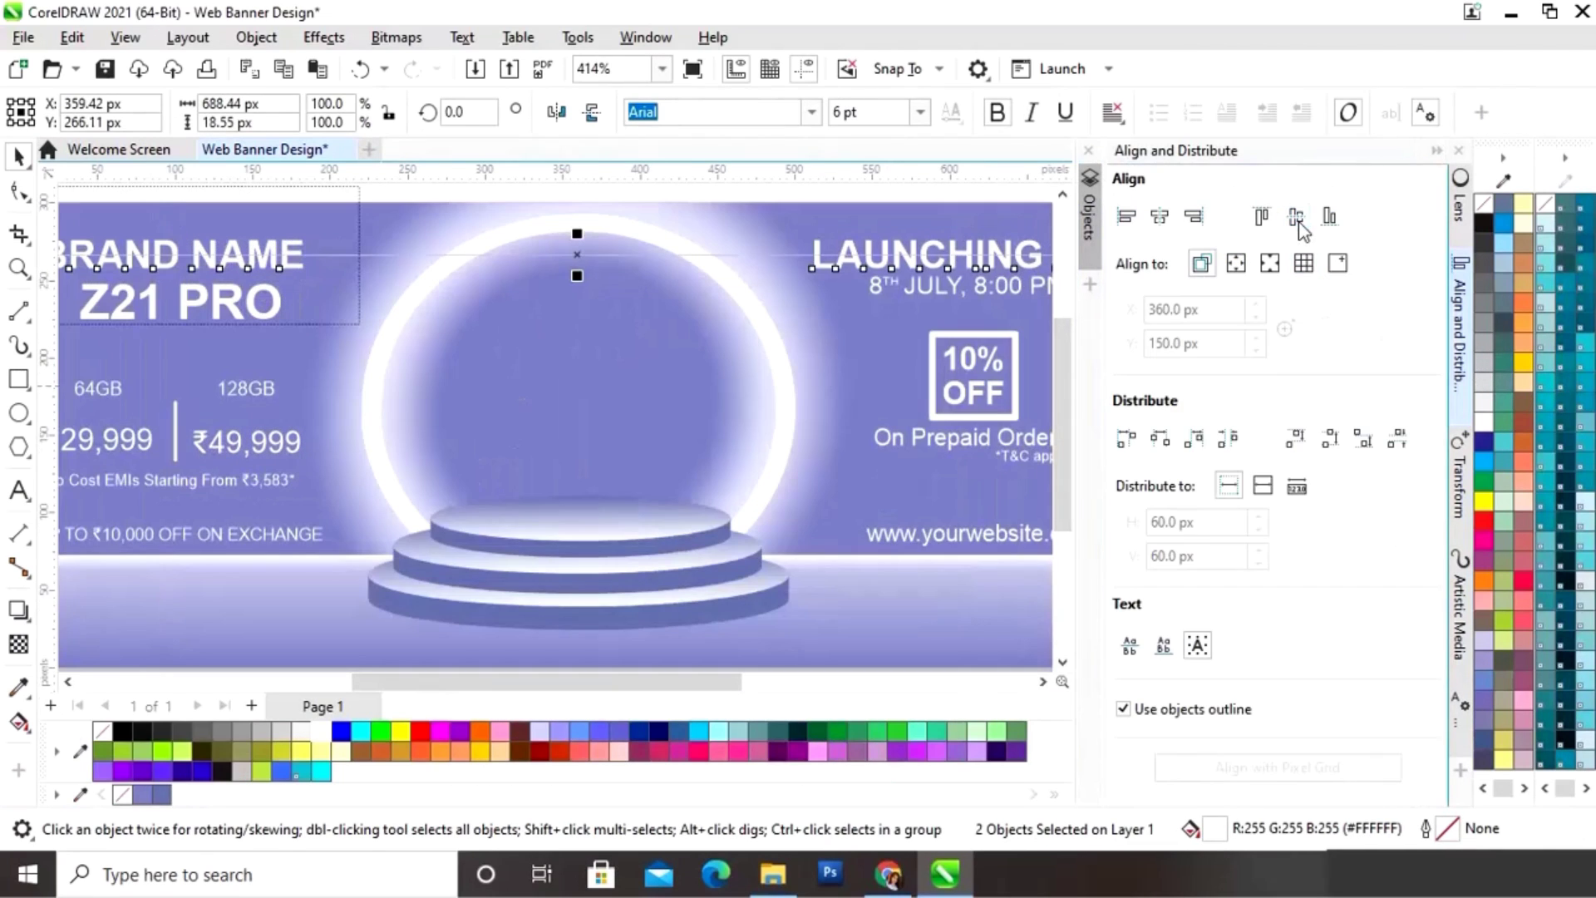
click(1436, 152)
click(1363, 295)
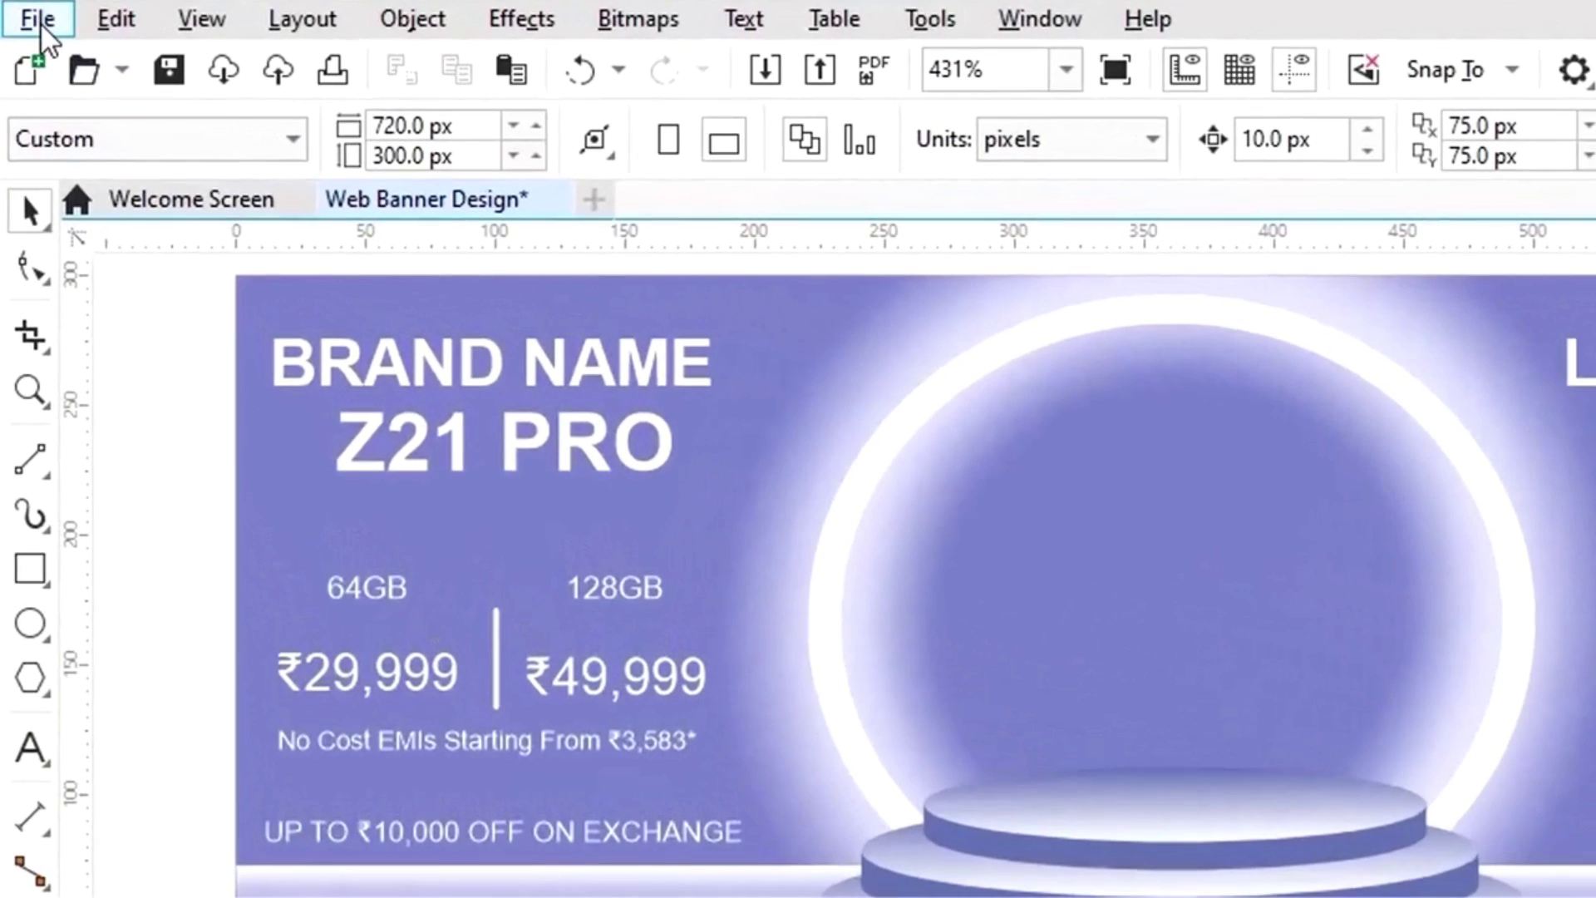
Step: Import Mobile.png from the Images folder and place it beside the banner at about 136 × 180 px
click(24, 39)
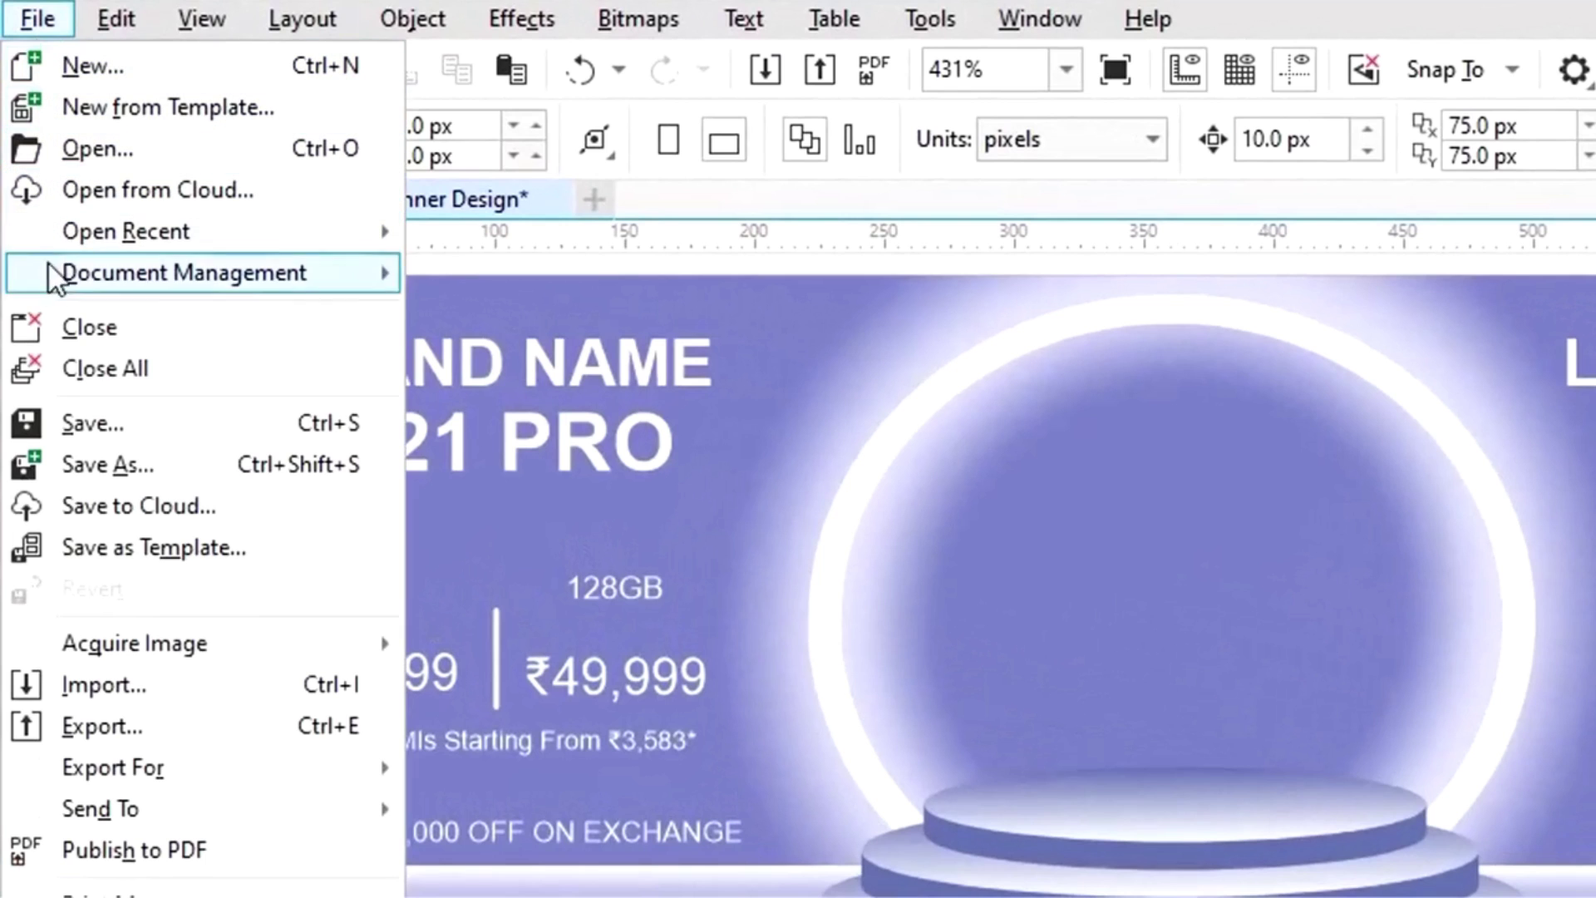
click(82, 698)
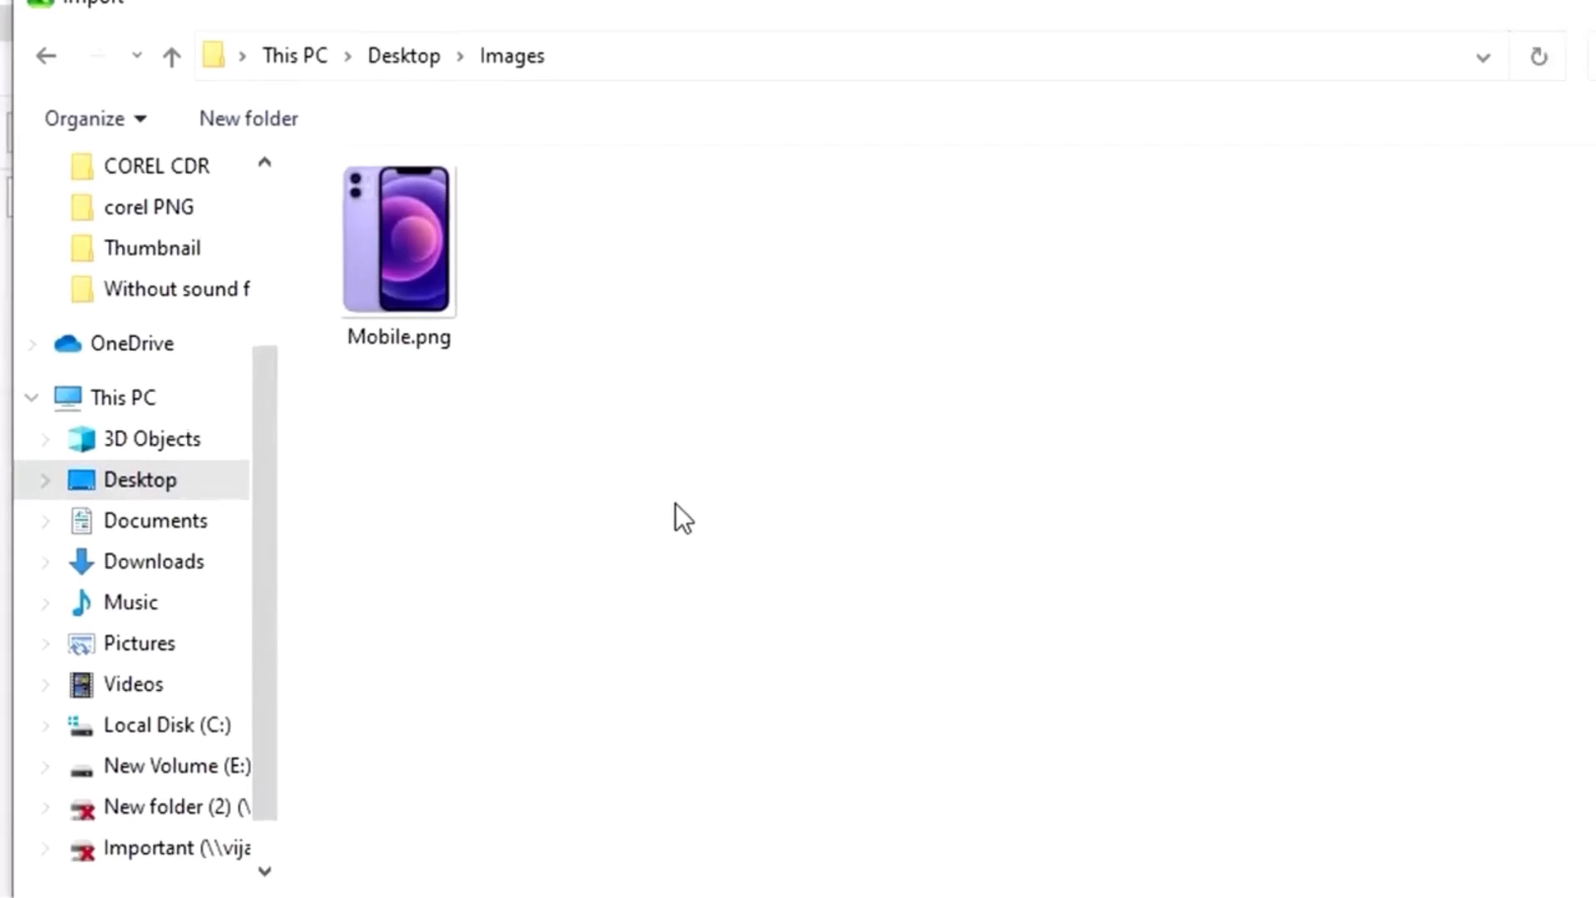
click(277, 242)
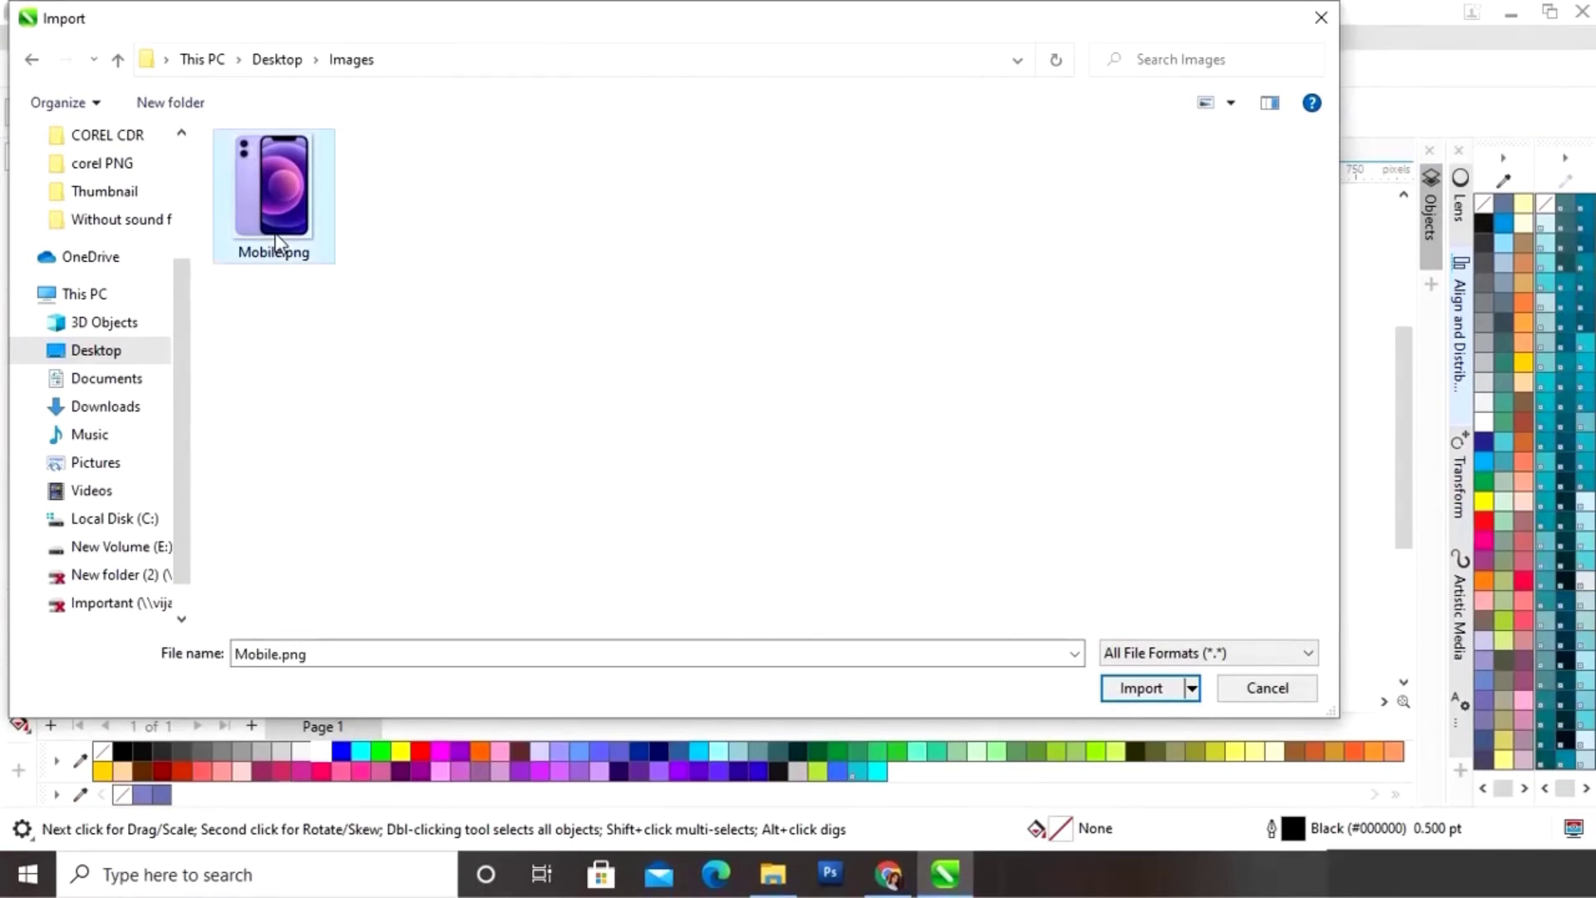
click(1125, 688)
key(Return)
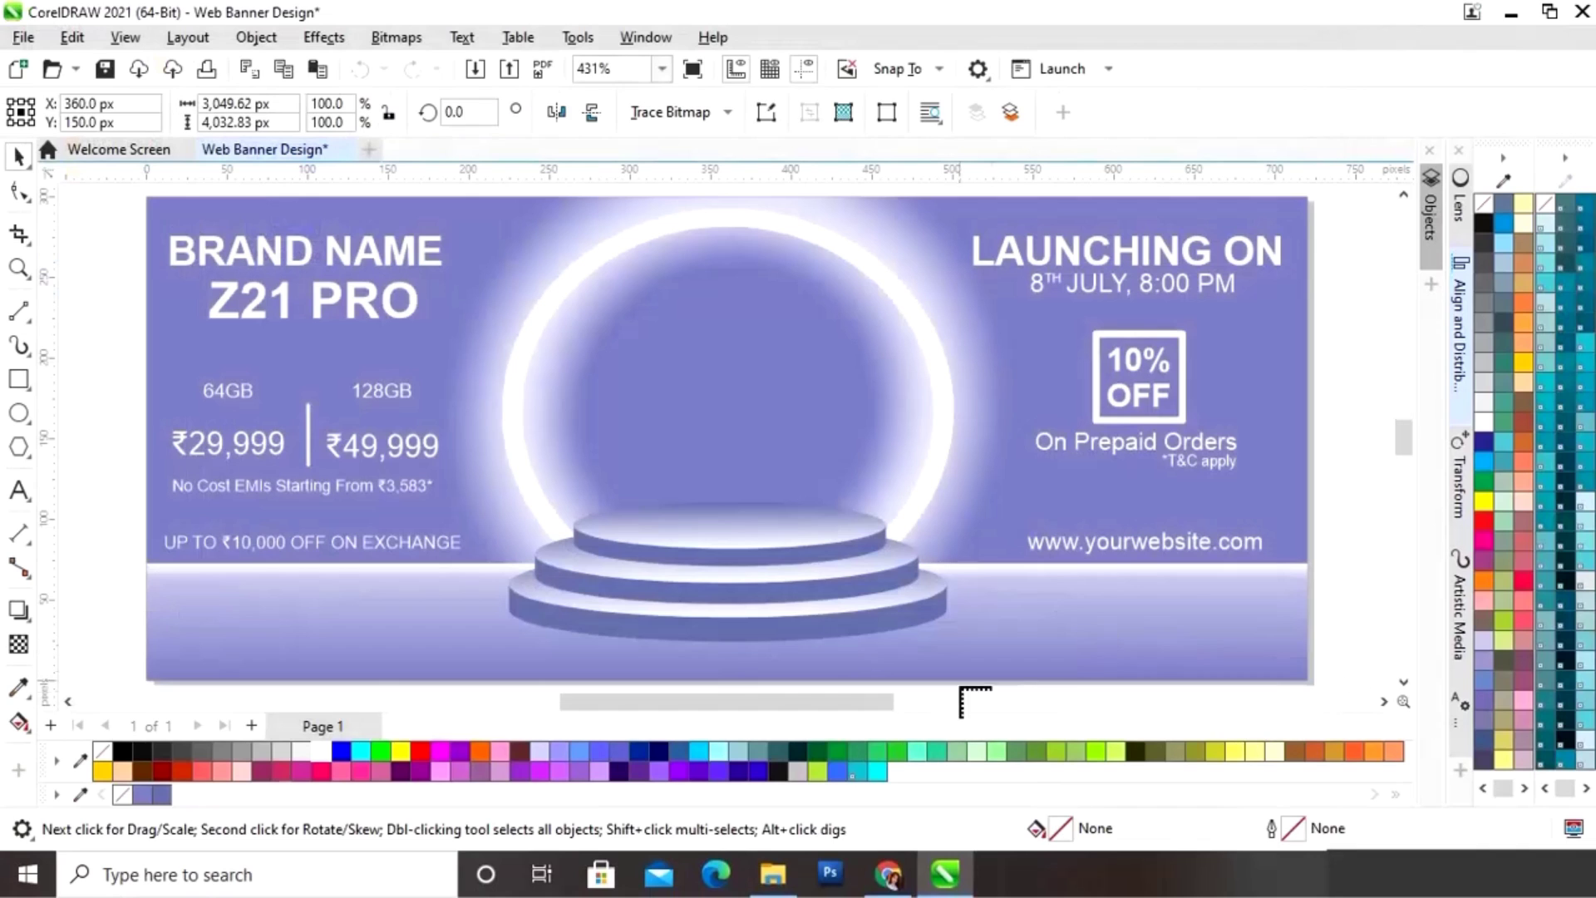
drag(868, 706, 1008, 706)
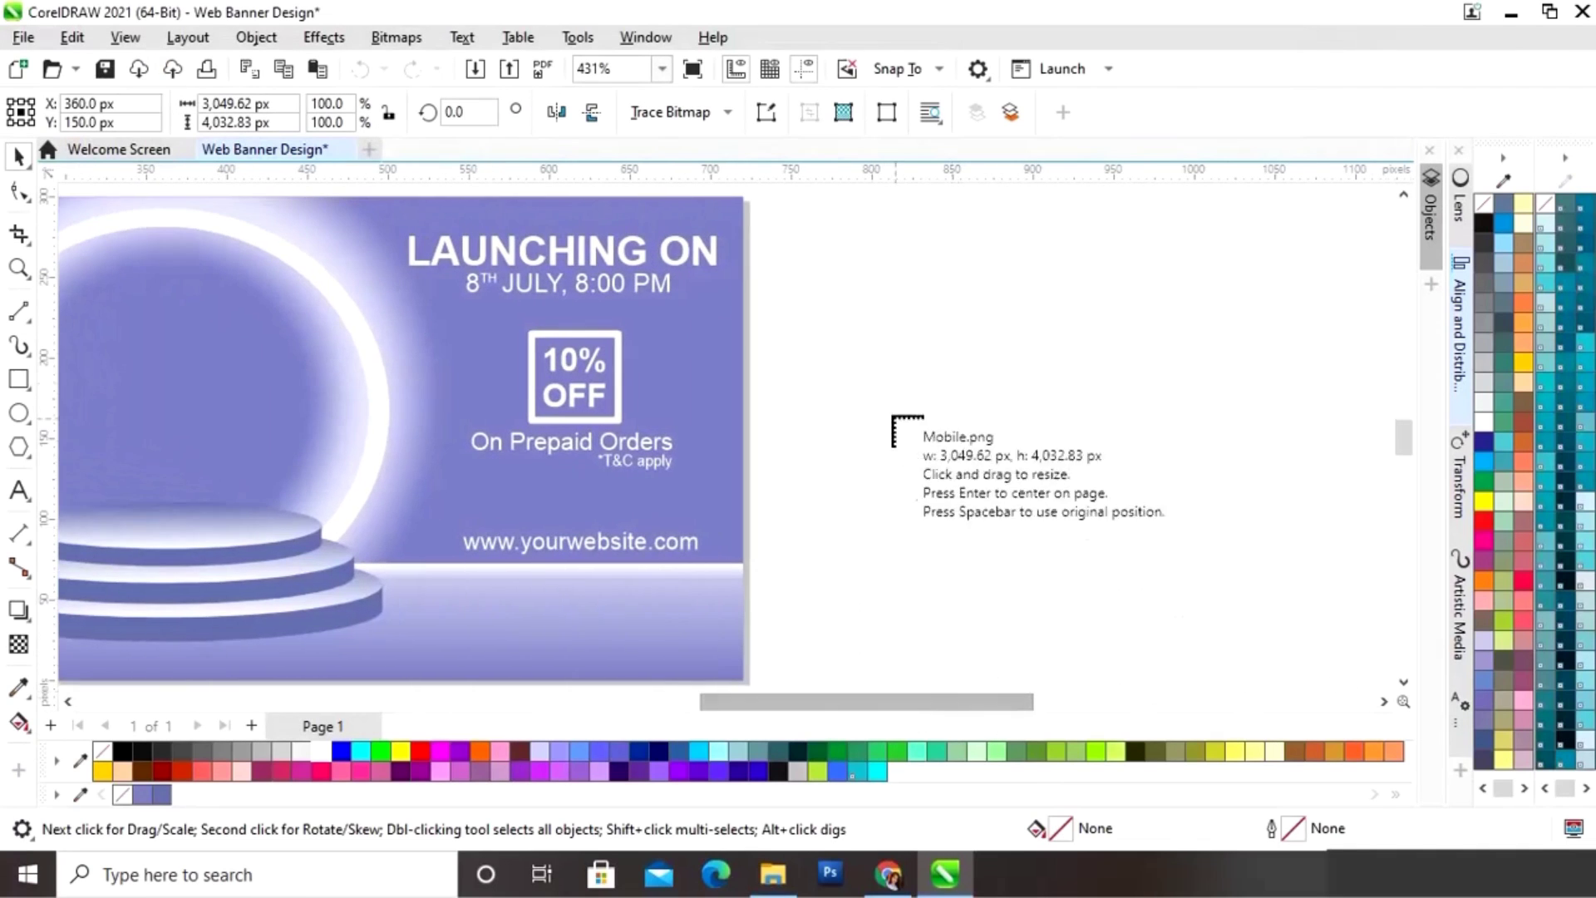
drag(866, 254, 1095, 552)
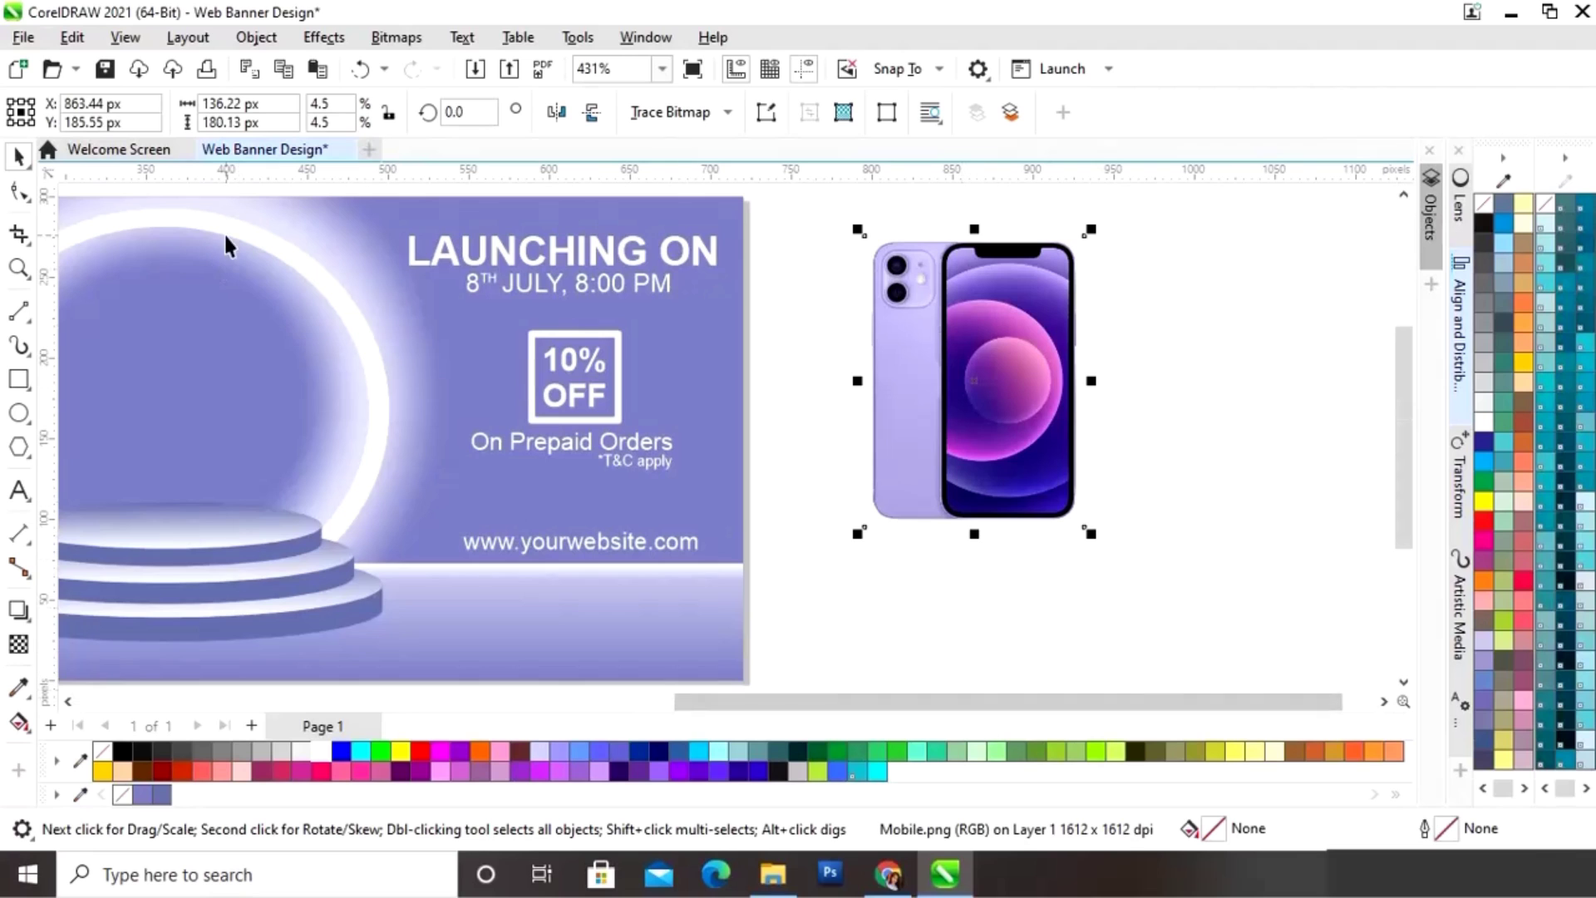
Step: Draw a flat ellipse about 127 × 10 px on the podium's top surface and fill it black
drag(965, 702, 940, 707)
click(1119, 625)
drag(1081, 702, 980, 710)
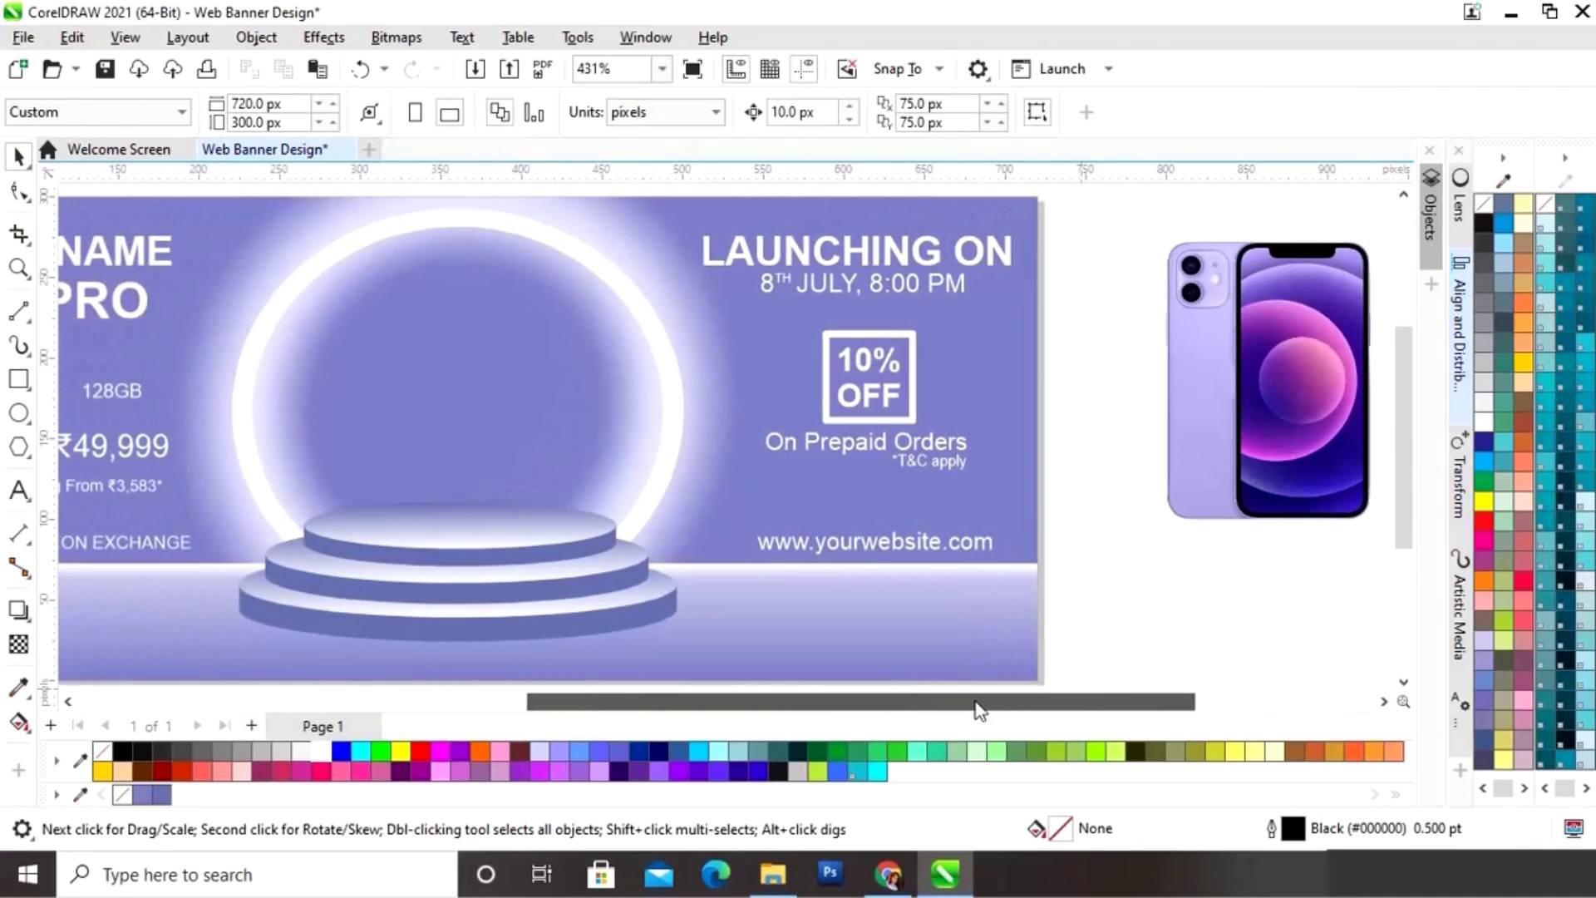
click(16, 416)
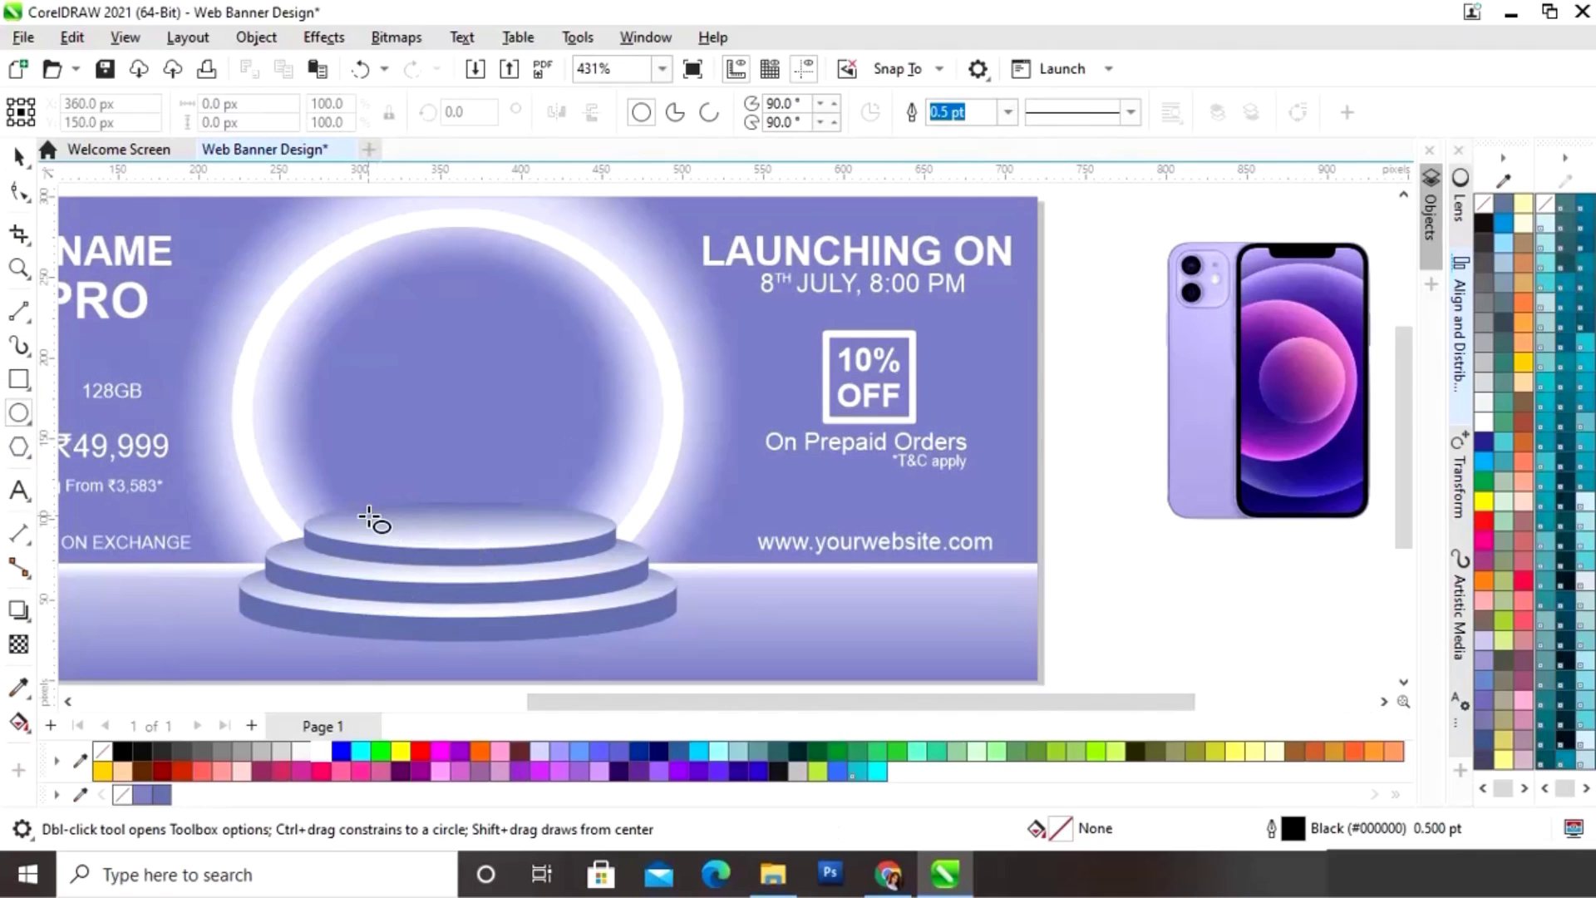
drag(368, 517, 580, 525)
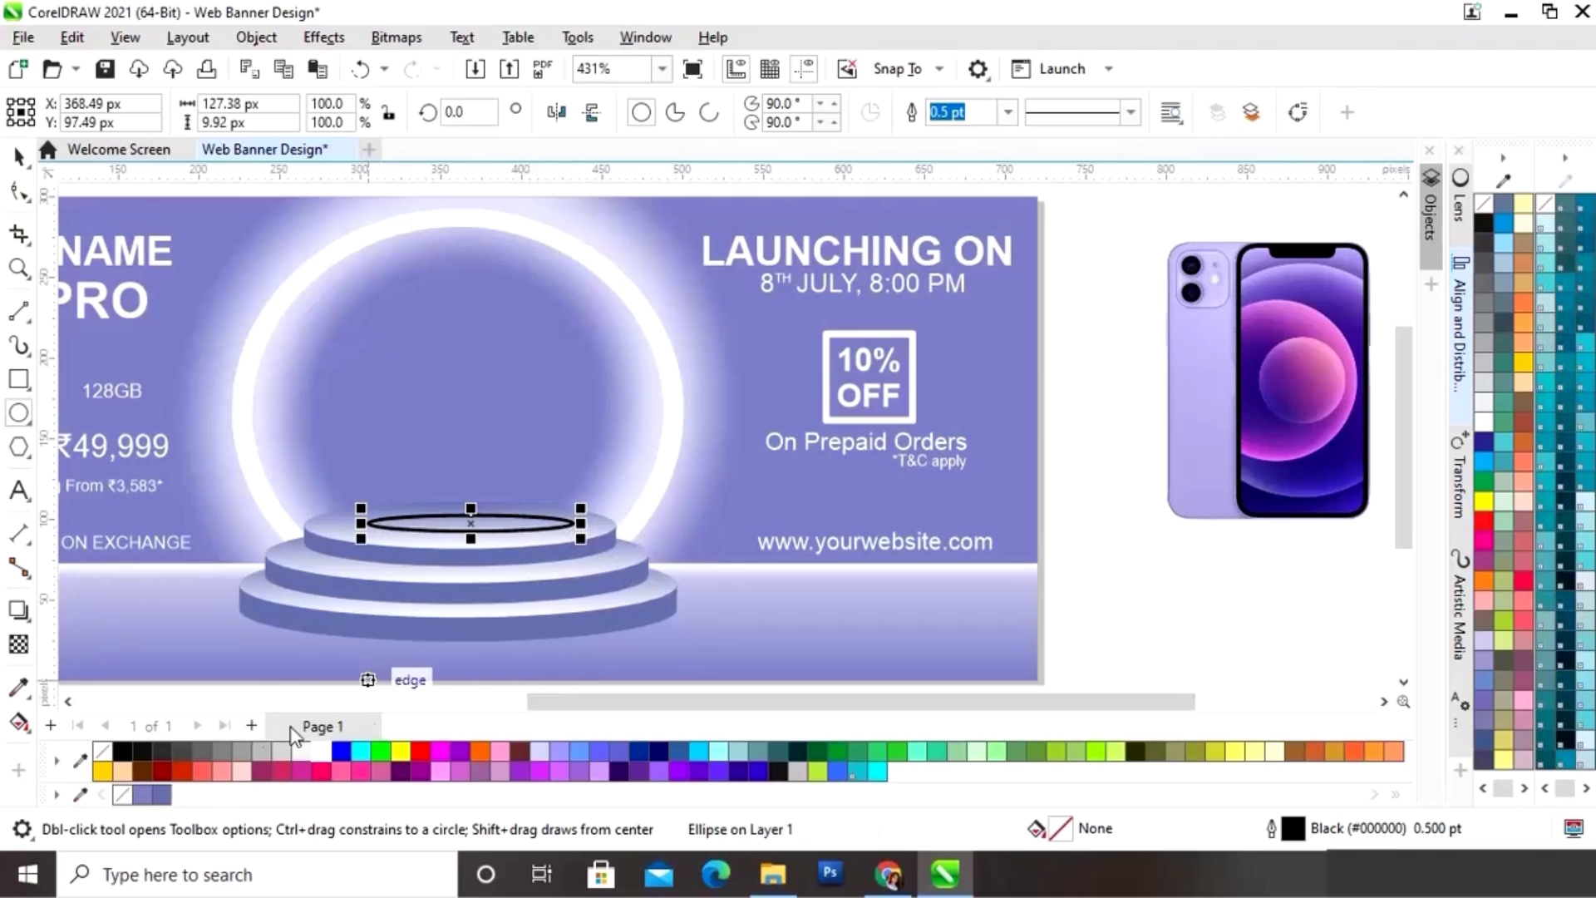
click(121, 752)
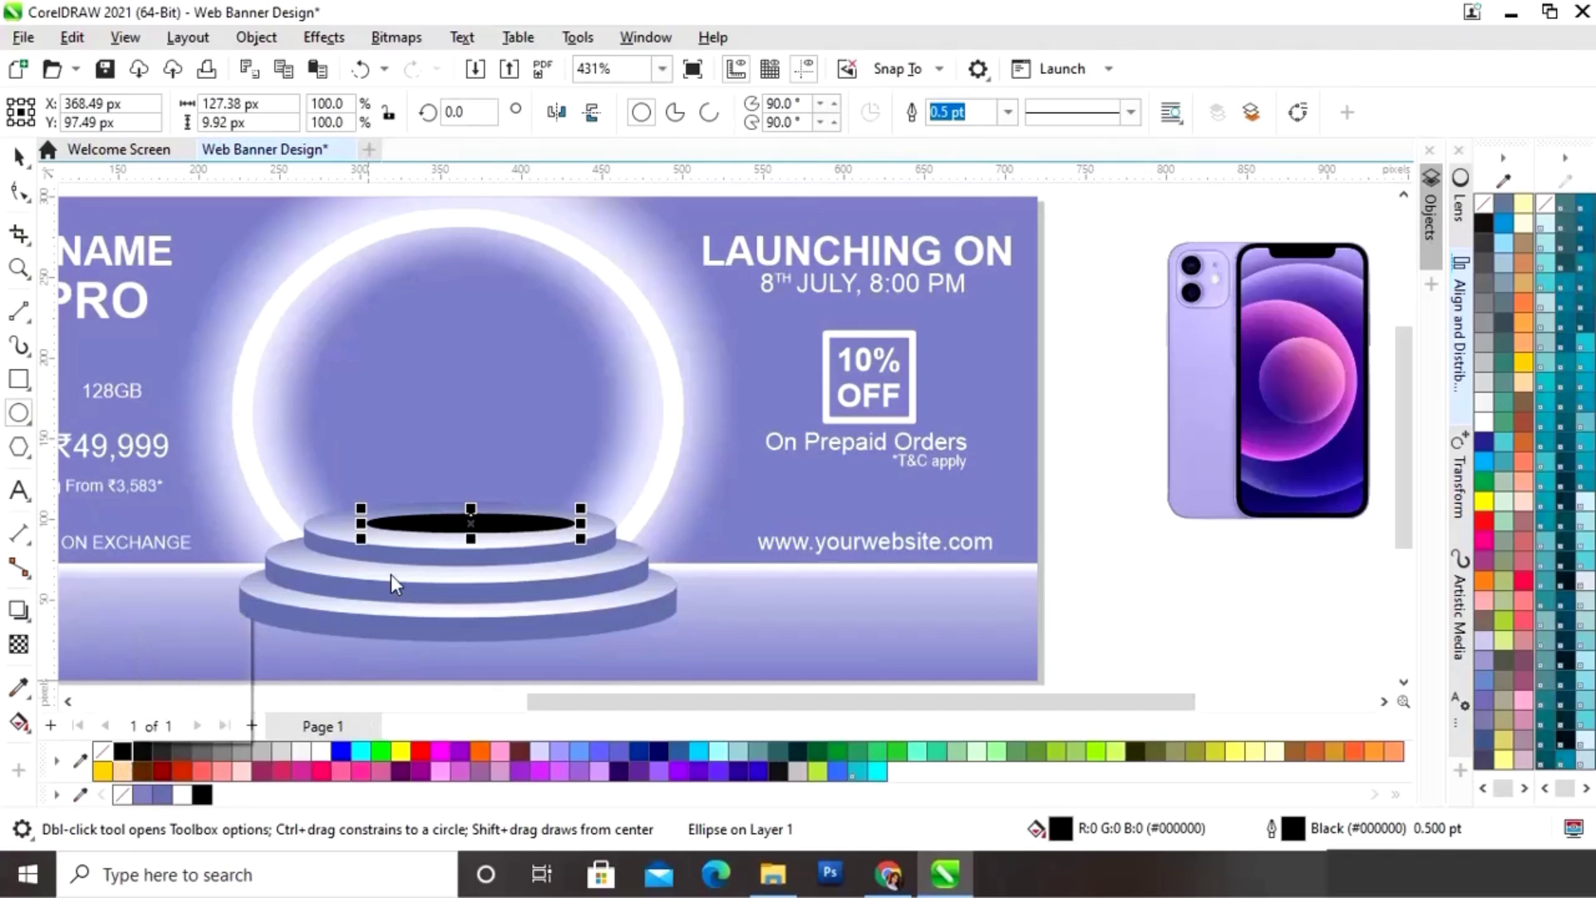
Step: Resize the black ellipse to about 130 × 8 px and center it on the podium's top surface
click(19, 156)
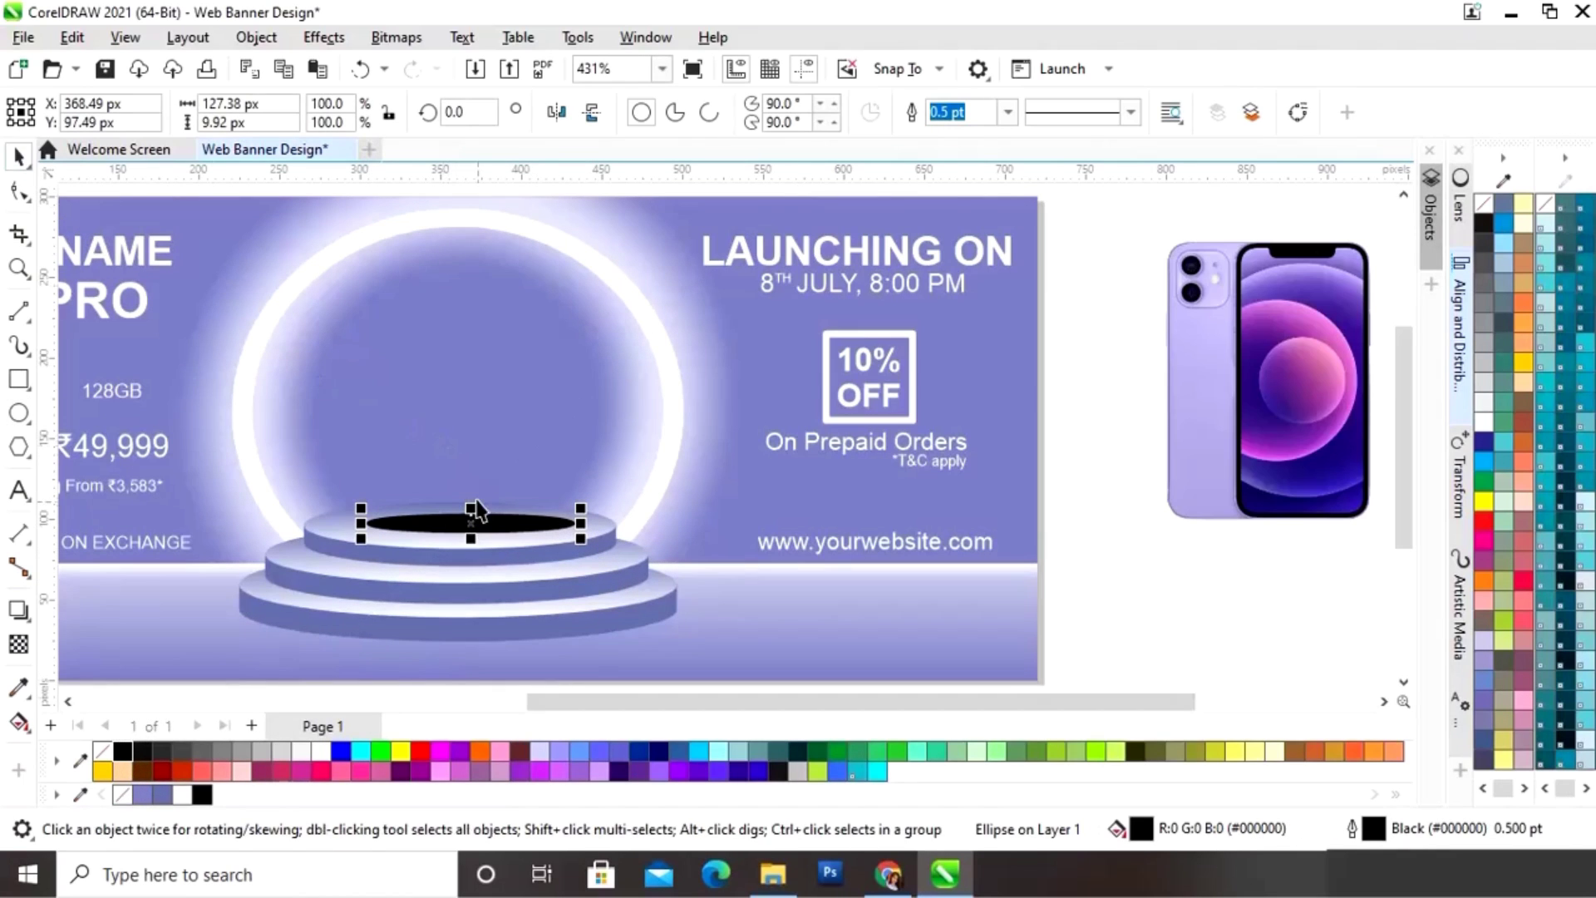
drag(477, 522, 456, 527)
key(Escape)
drag(1159, 702, 998, 702)
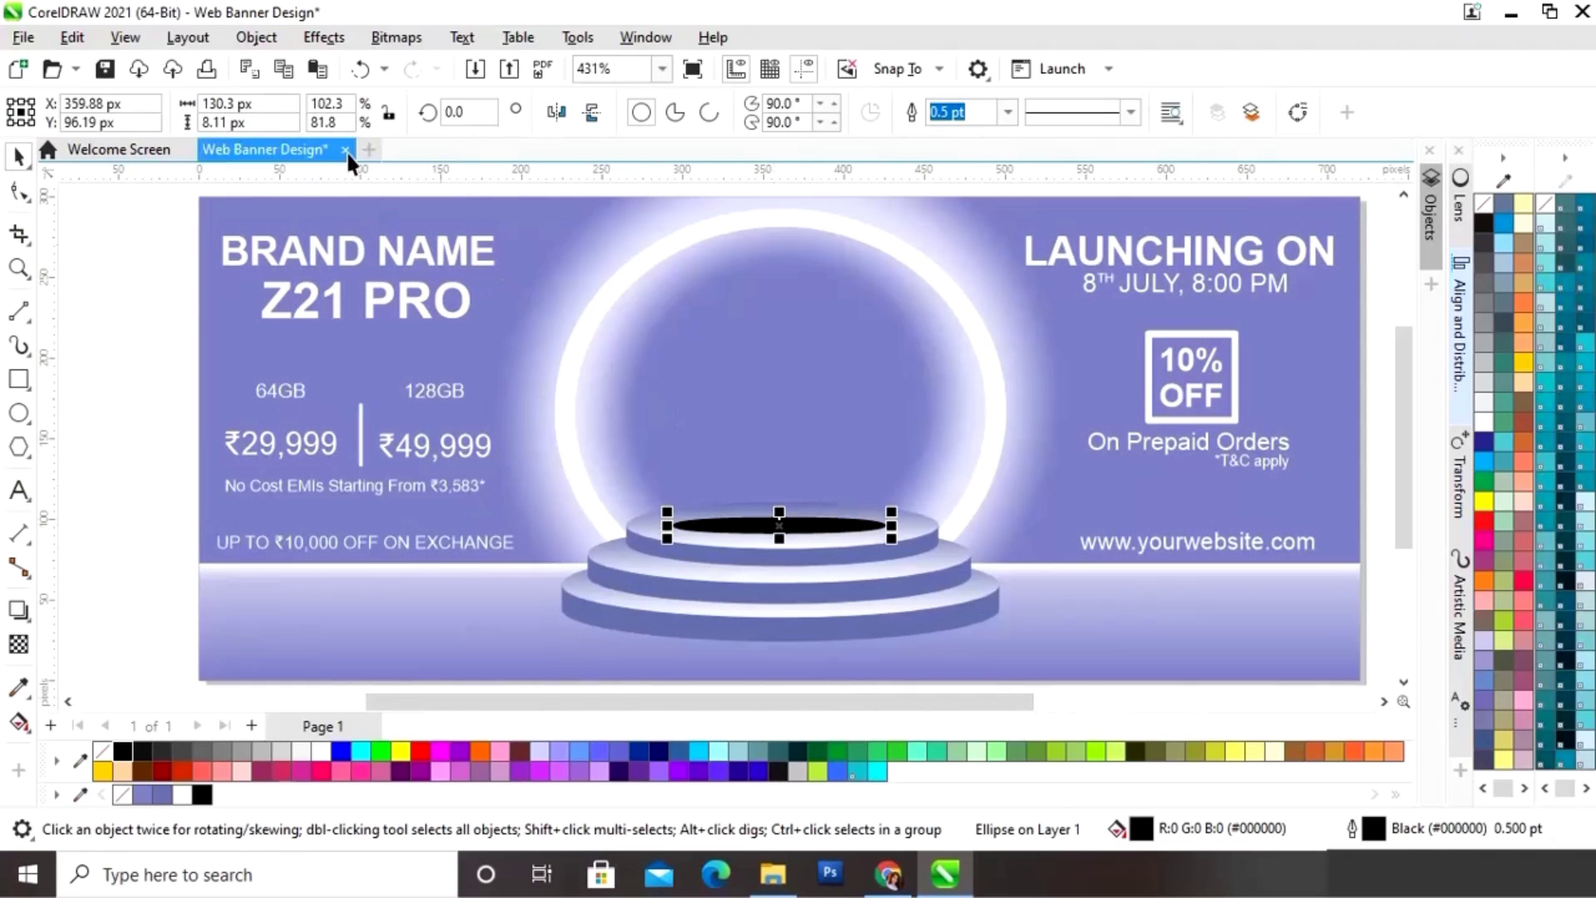
Step: Apply a Gaussian Blur with a 3.7 pixel radius to the ellipse and lighten its fill to dark gray
click(323, 37)
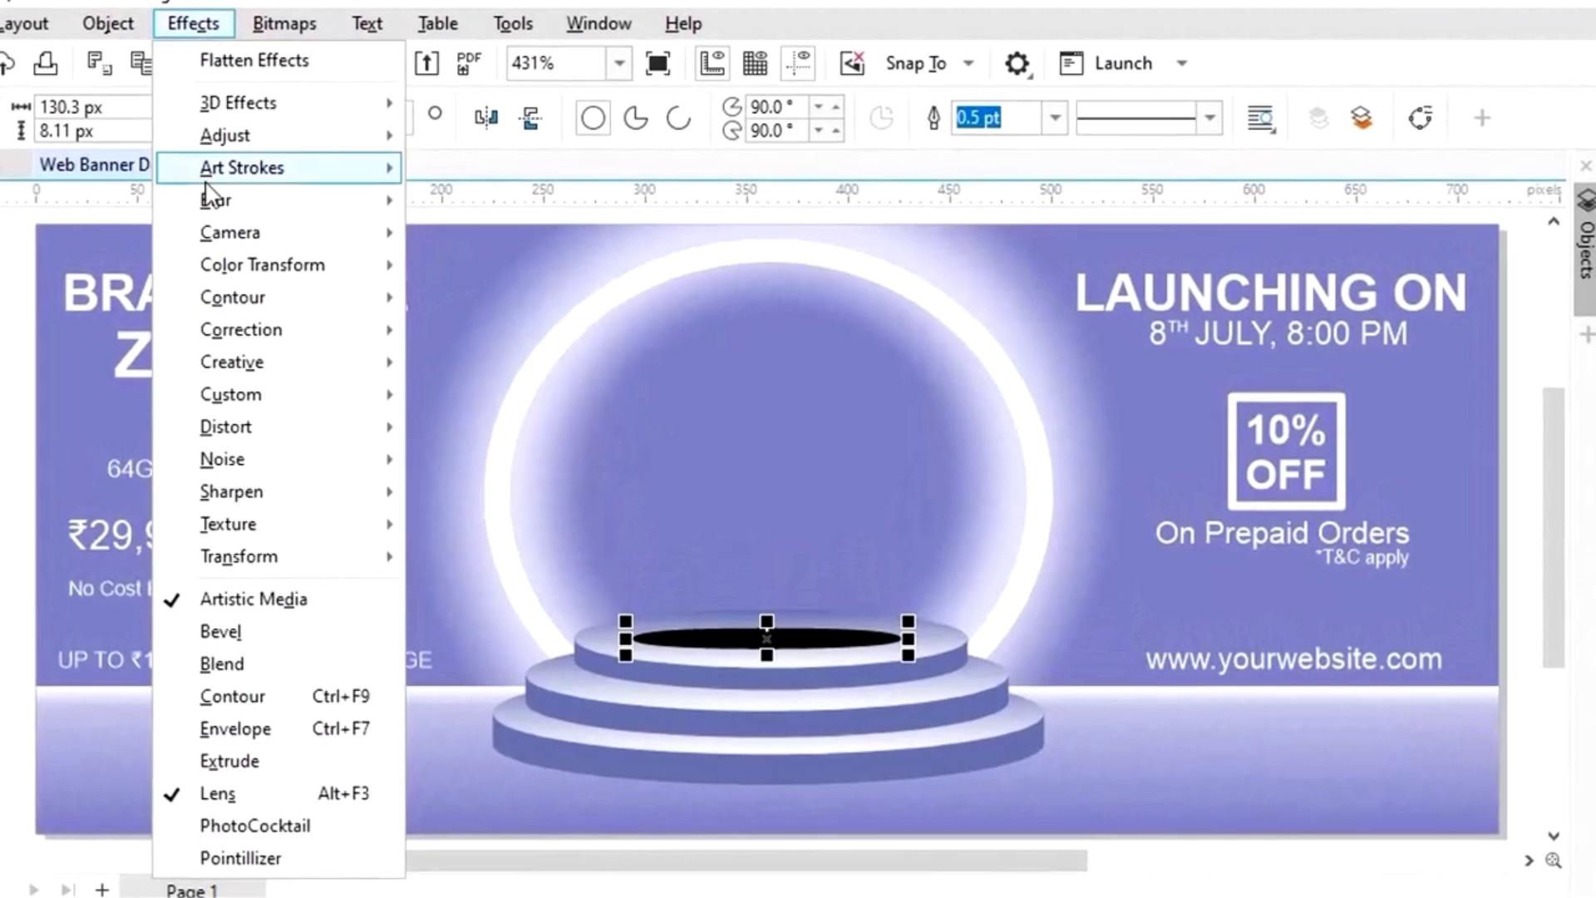
mouse_move(214, 200)
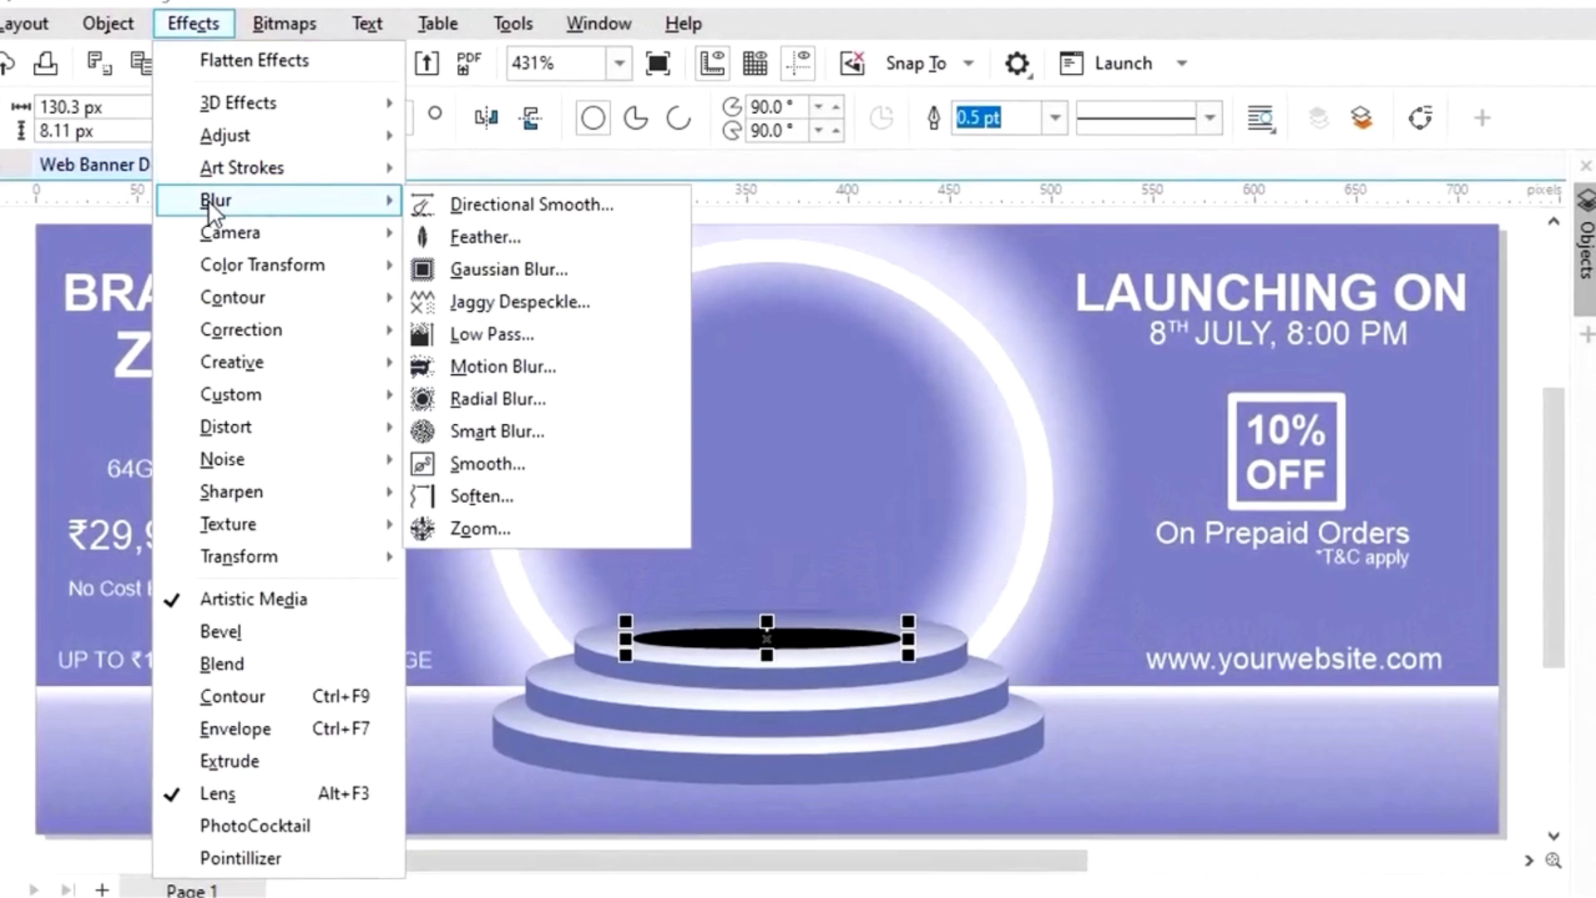
click(506, 278)
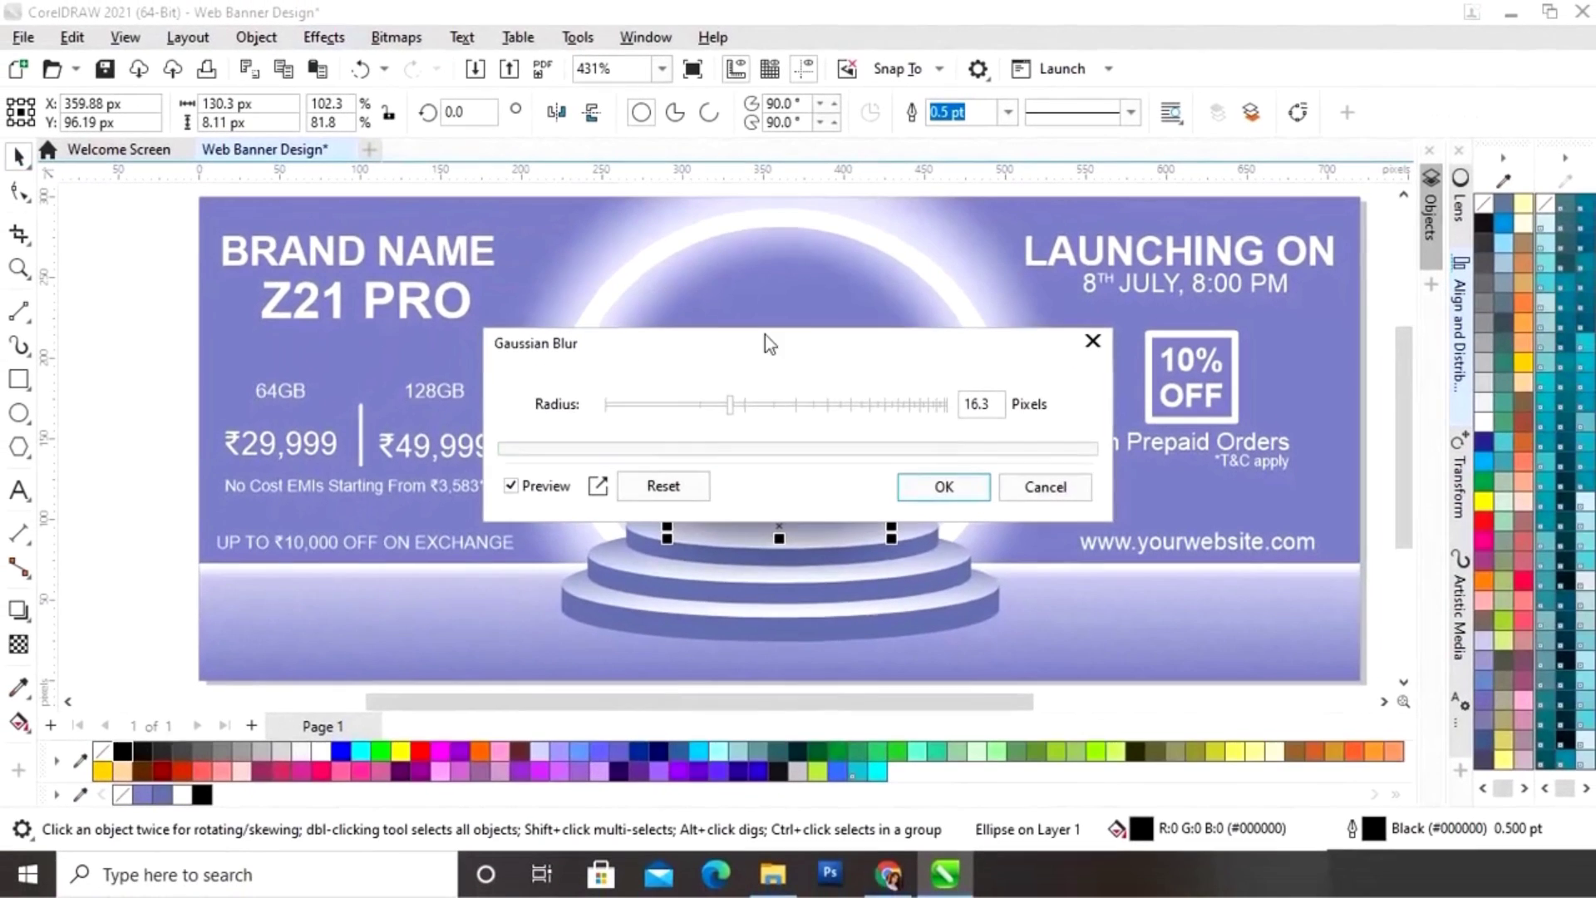
drag(750, 405, 360, 320)
click(377, 313)
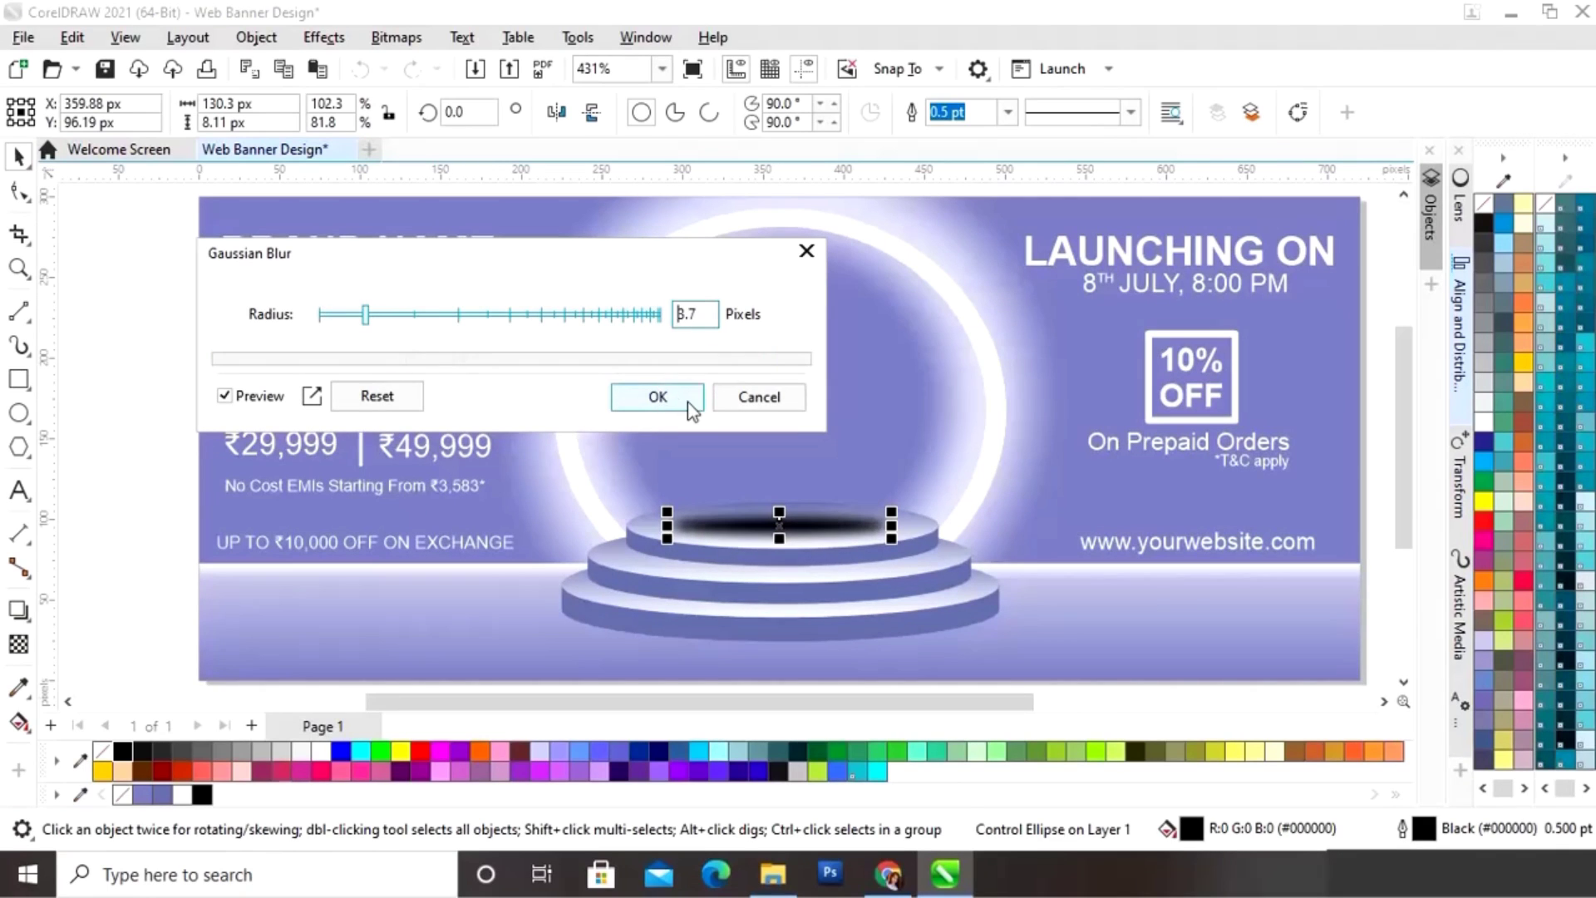
click(658, 397)
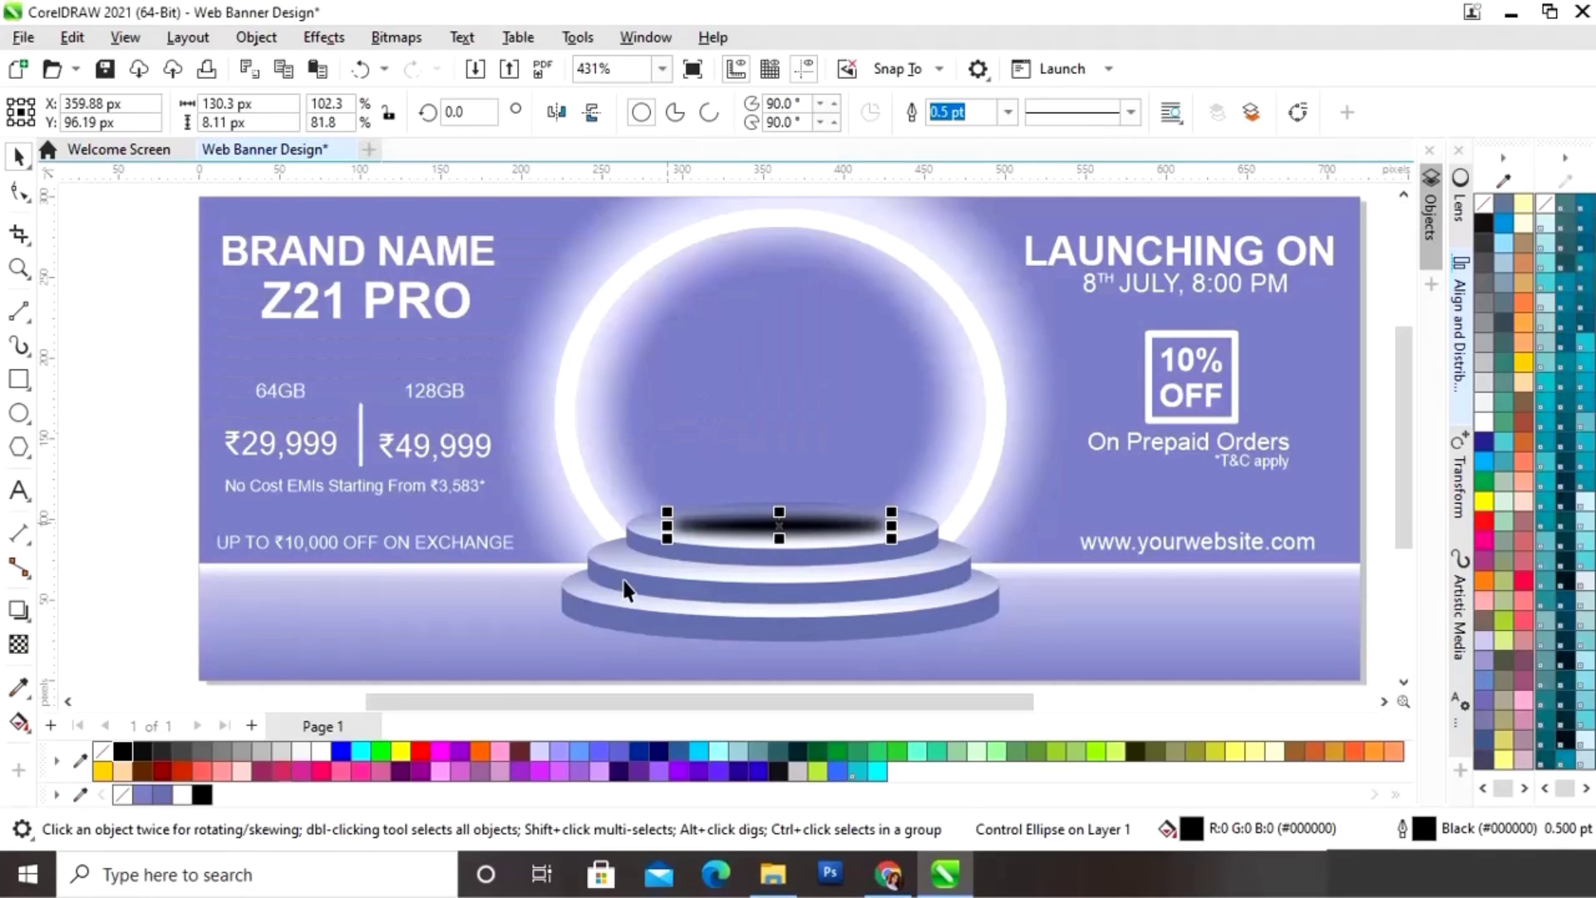
click(162, 750)
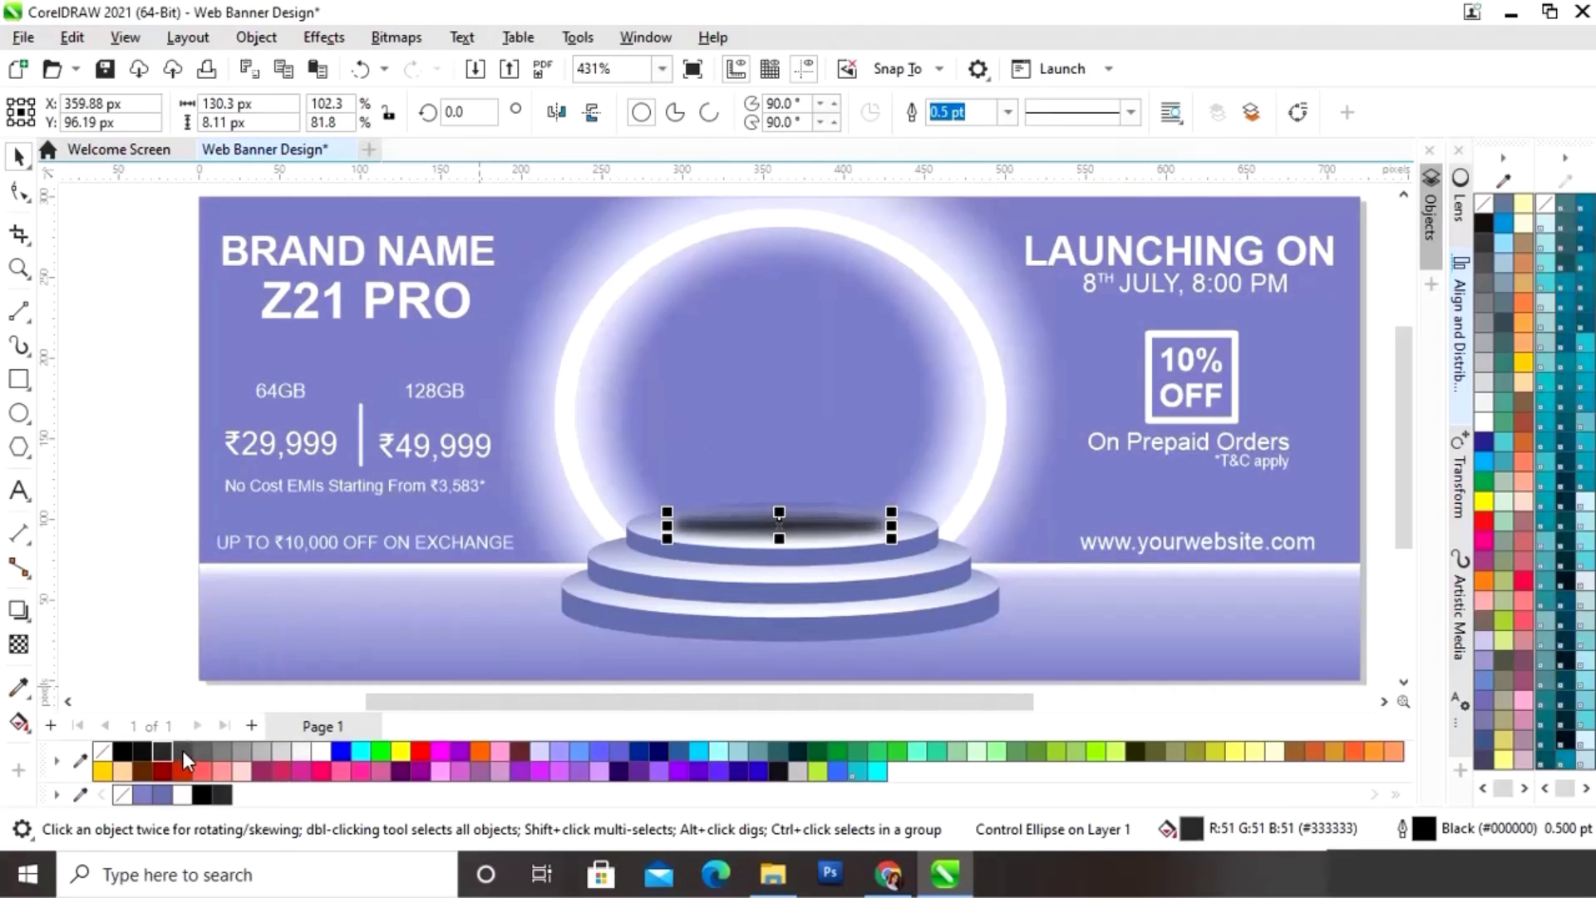
click(182, 750)
Step: Move the phone image onto the top of the podium so it stands over the blurred shadow
drag(791, 716, 917, 716)
click(1334, 445)
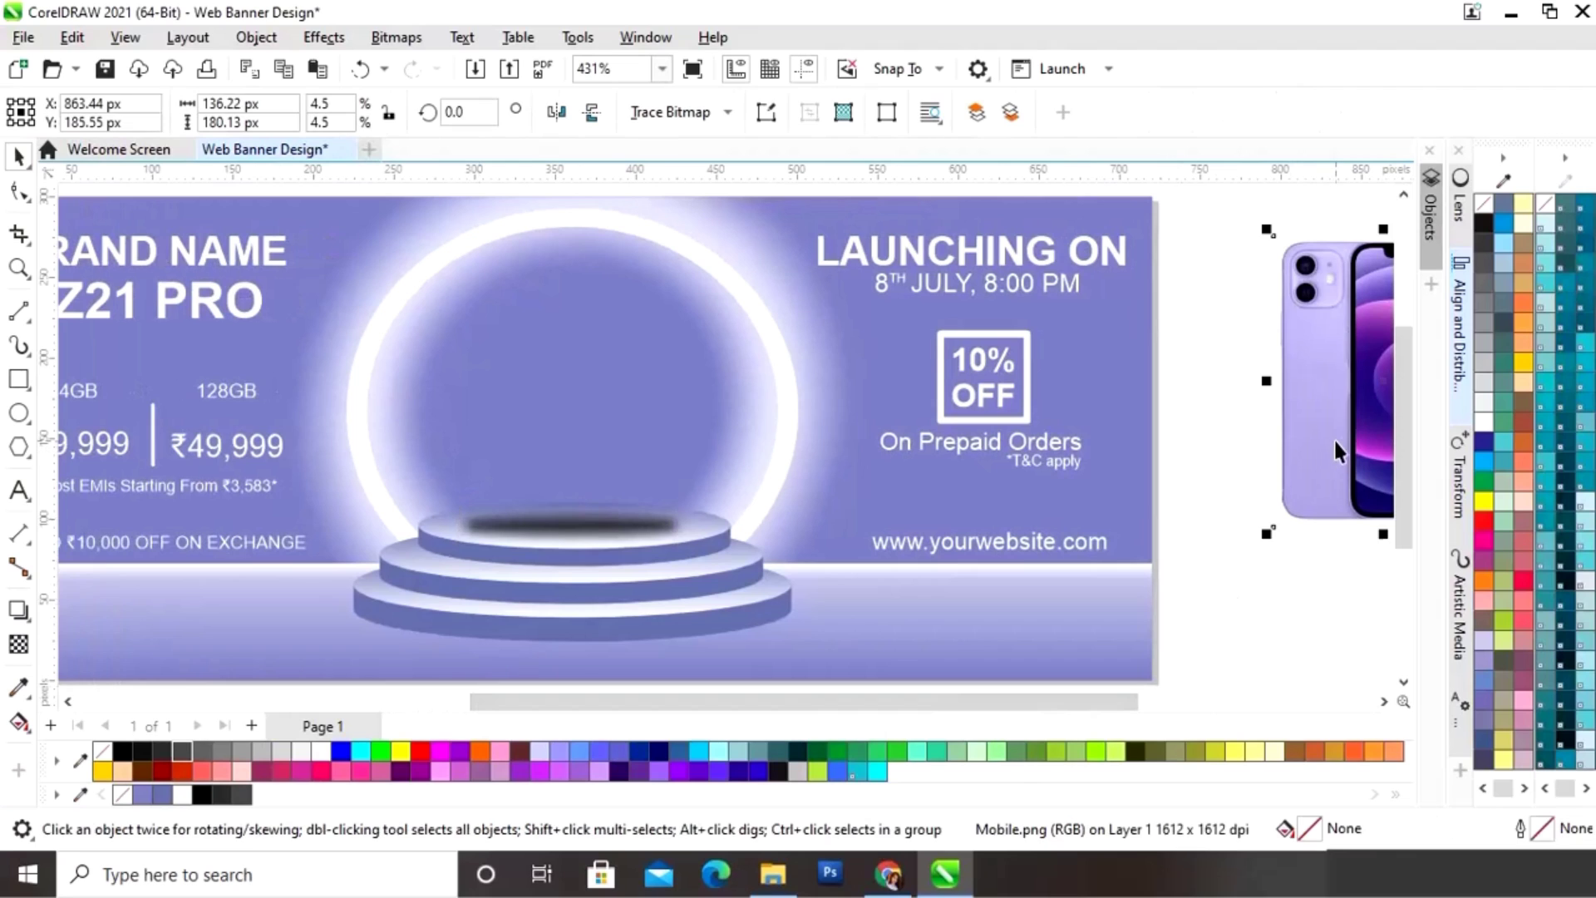
drag(1336, 452, 622, 457)
click(812, 449)
click(593, 430)
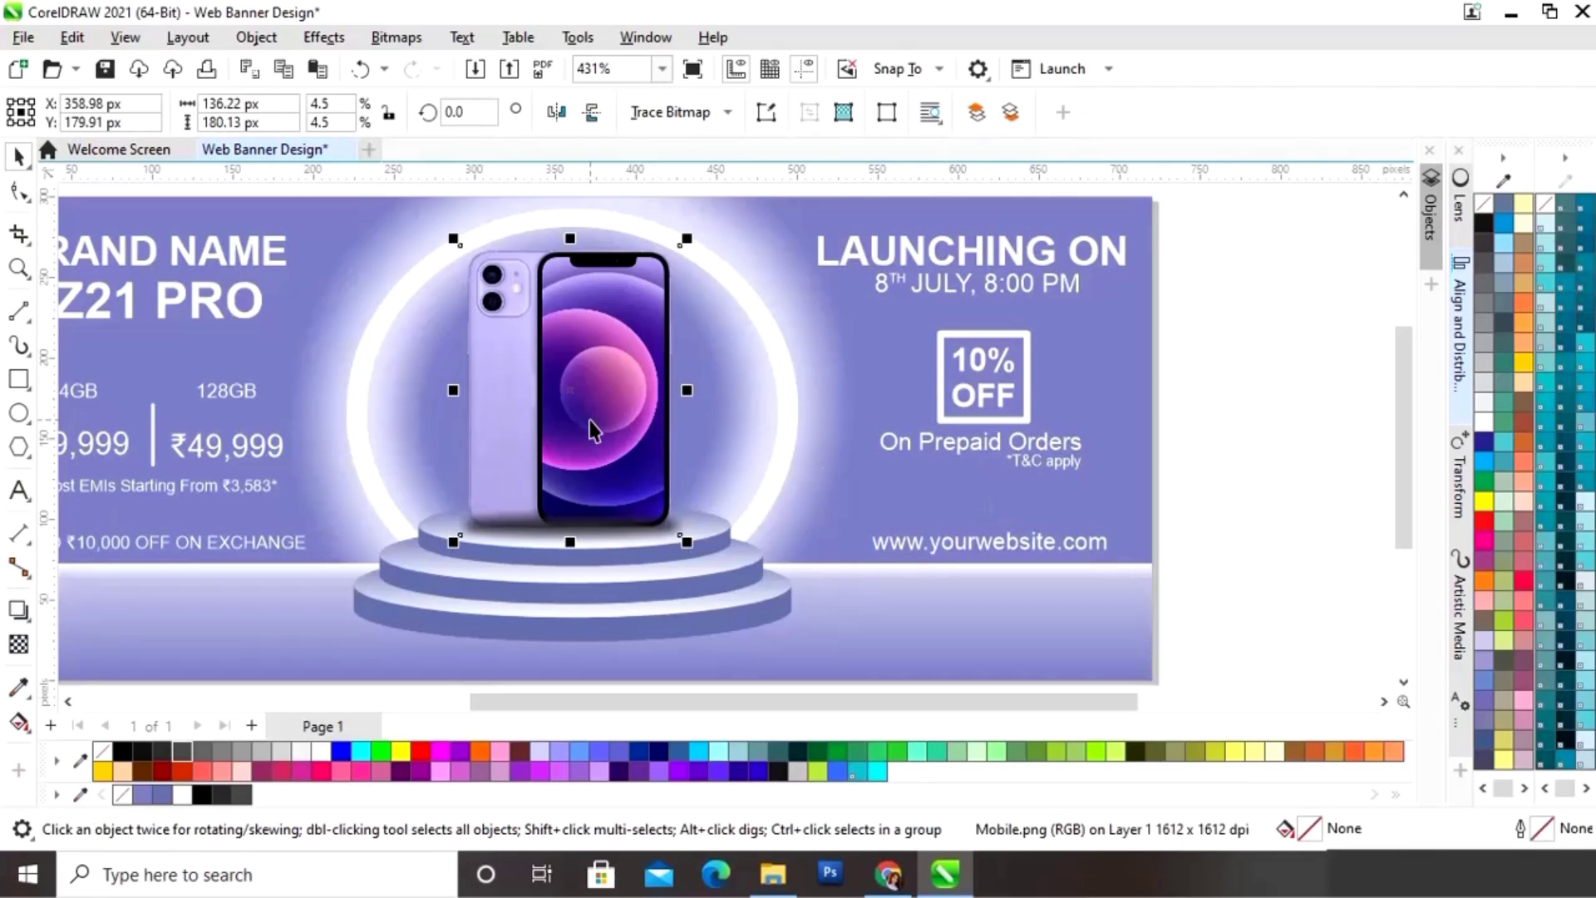
Step: Scale the phone image down to about 128 × 169 px and center it inside the glowing ring
drag(591, 413, 596, 406)
scroll(723, 333, left, 2)
drag(844, 235, 843, 242)
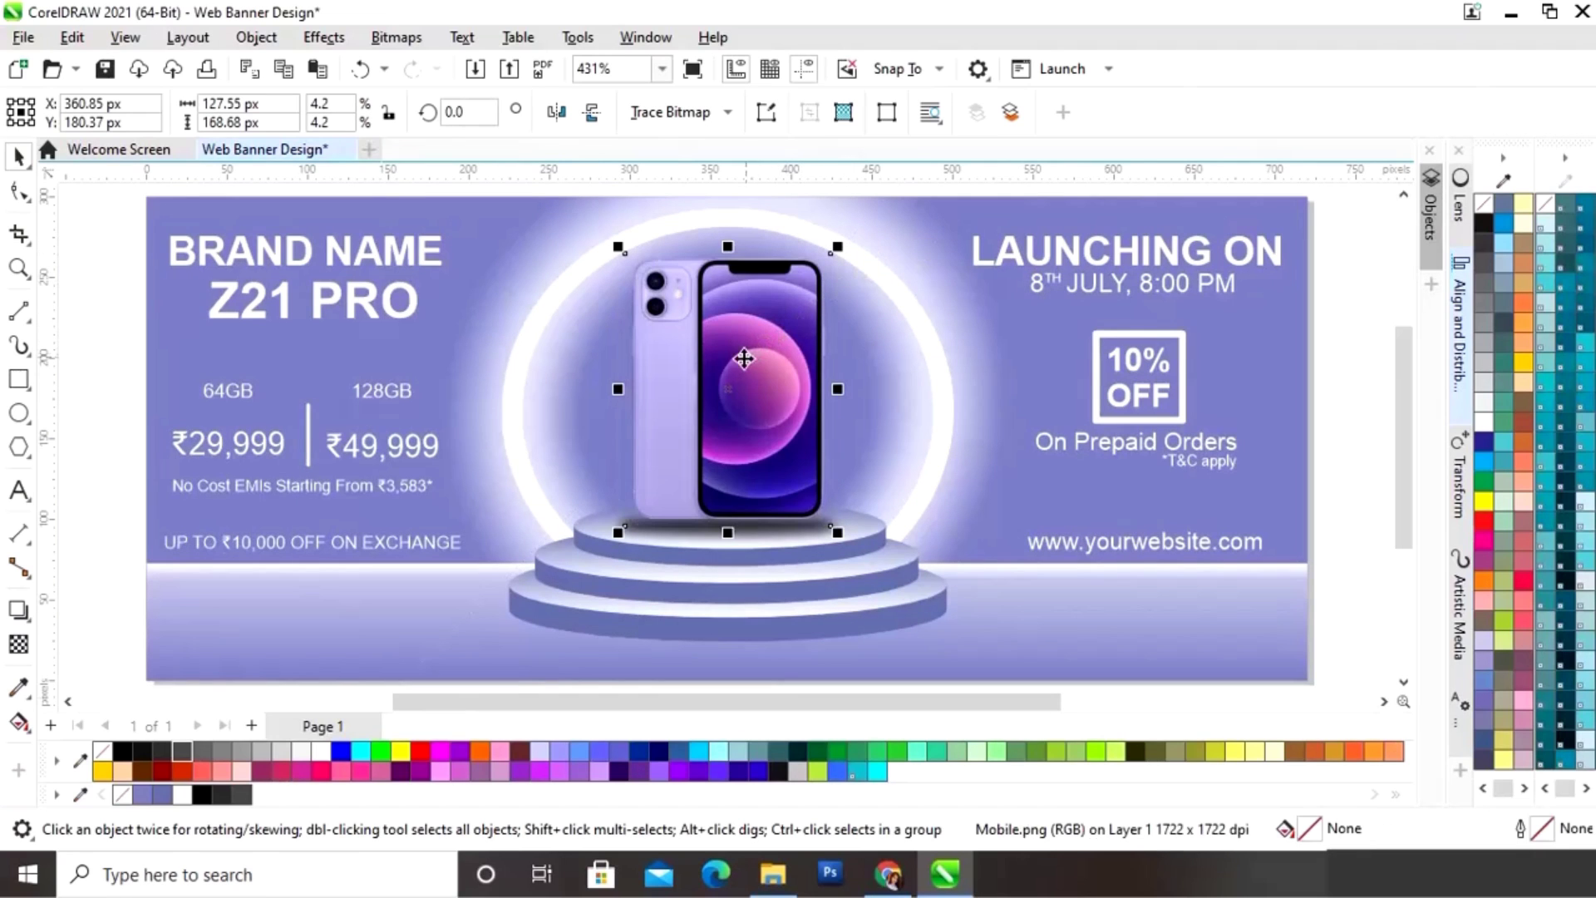
Step: Nudge the phone image down about 5 px so its base rests on the blurred shadow atop the podium
key(z)
drag(578, 443, 948, 587)
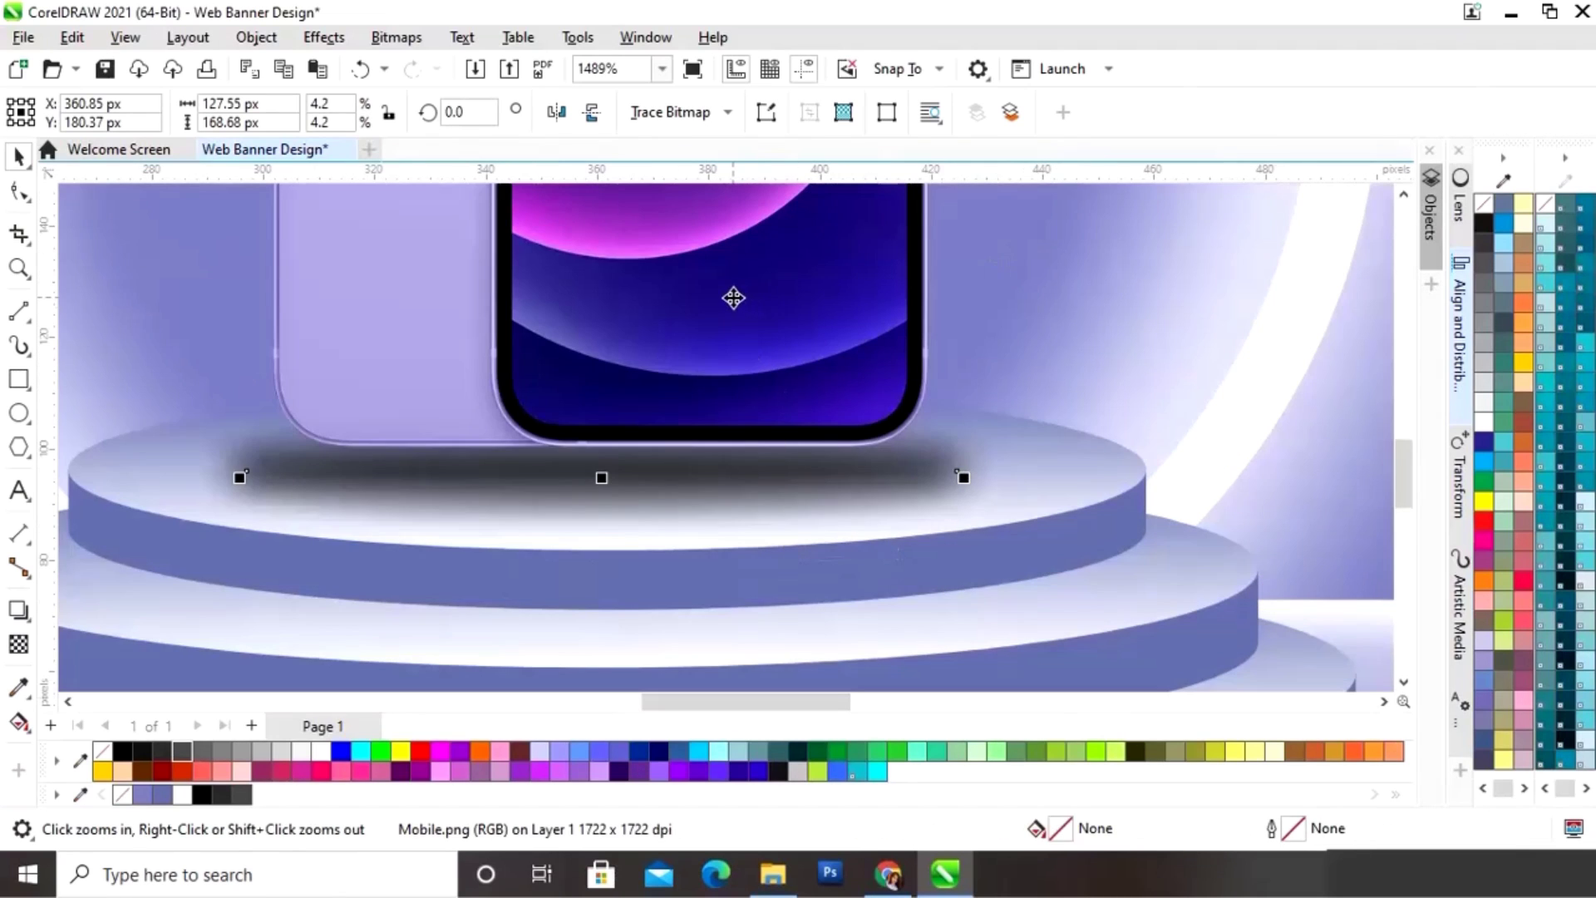
key(Down)
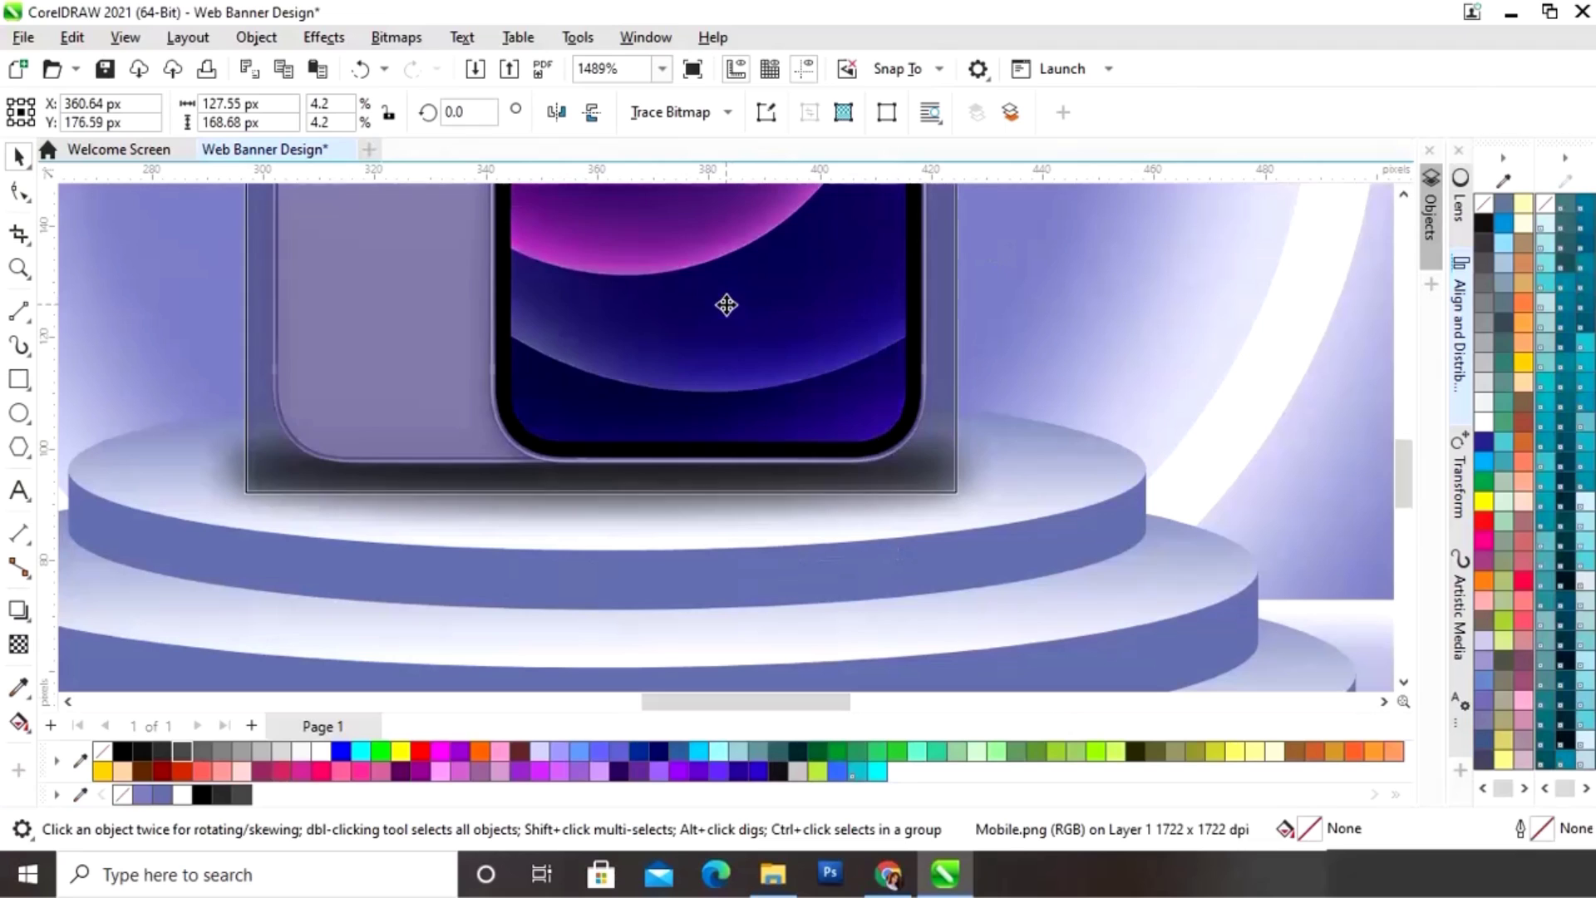
key(Down)
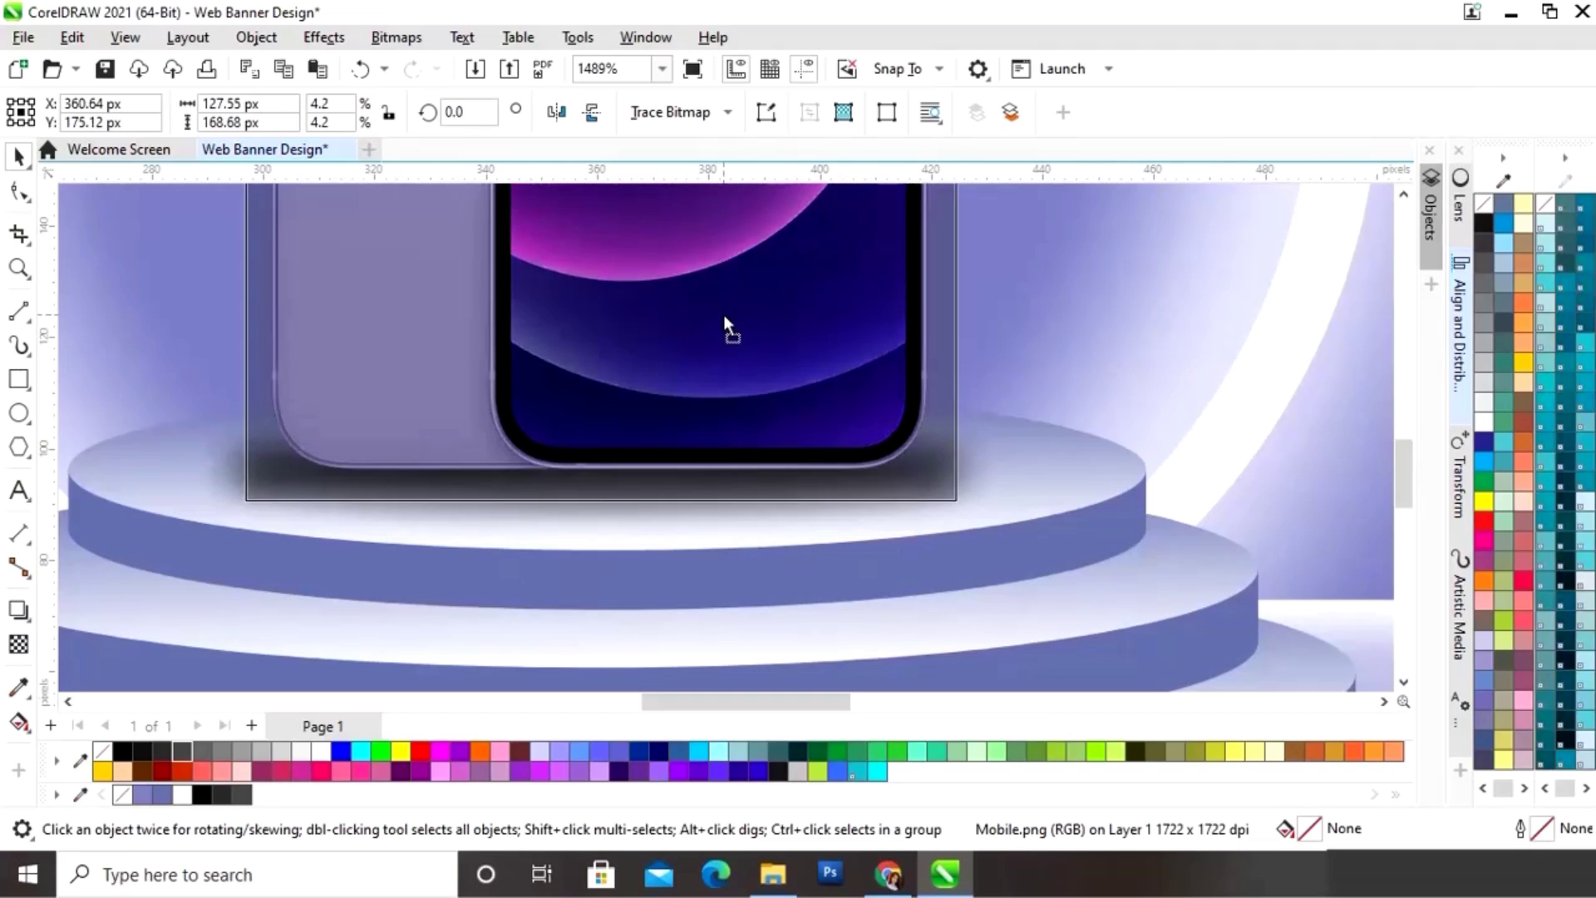
key(F3)
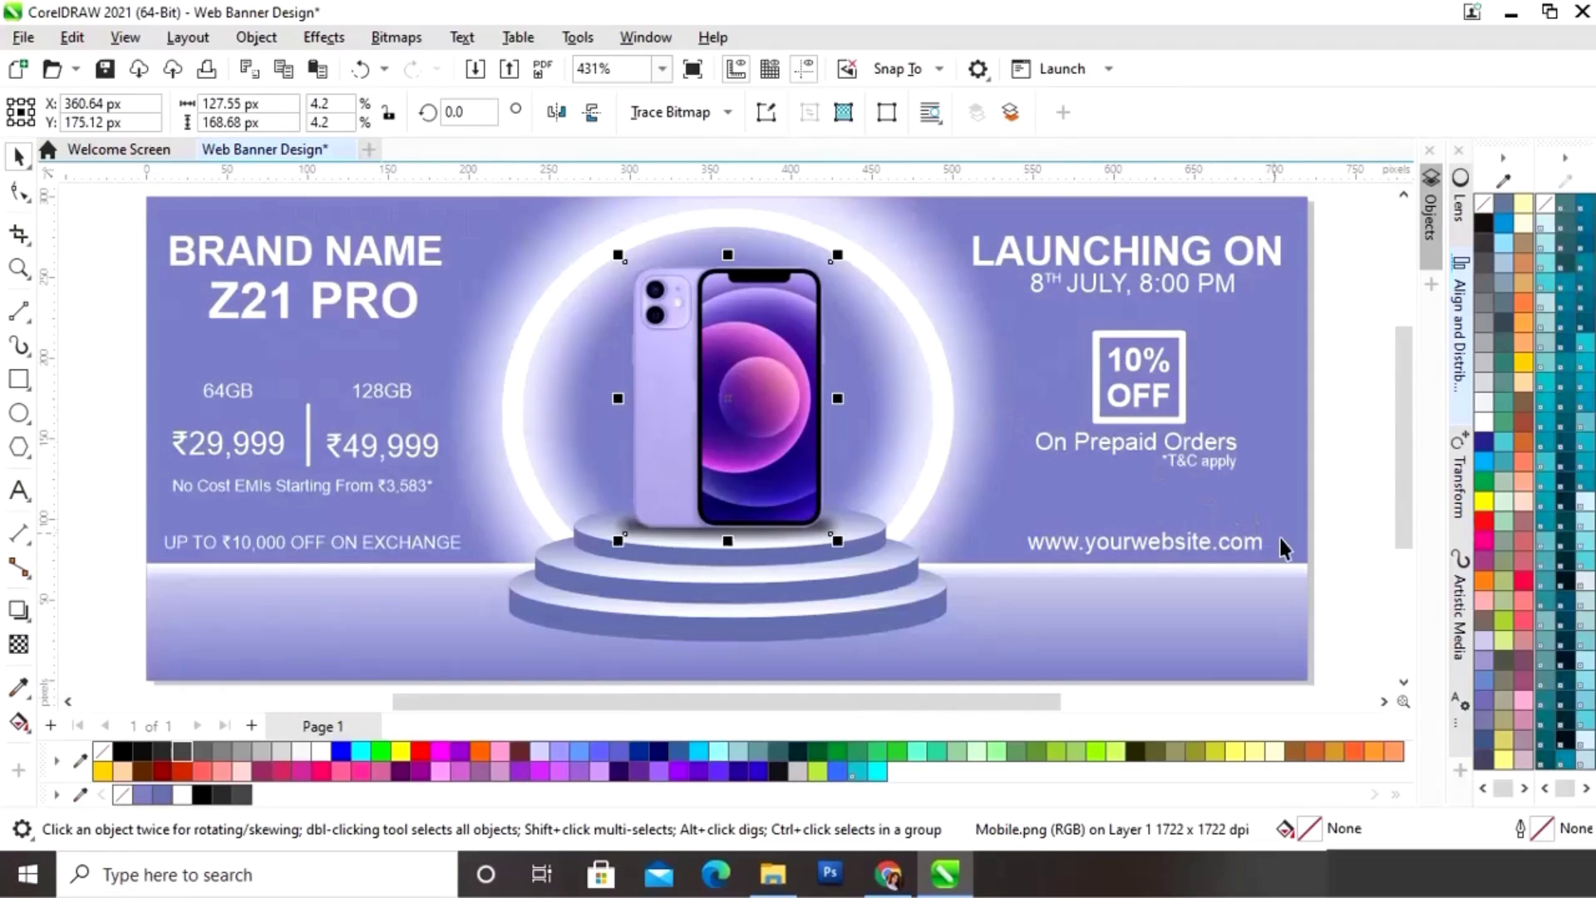
Step: Duplicate the blurred shadow ellipse, enlarge the copy to about 352 × 71 px and place it over the podium's base
click(64, 391)
scroll(64, 392, down, 1)
click(728, 494)
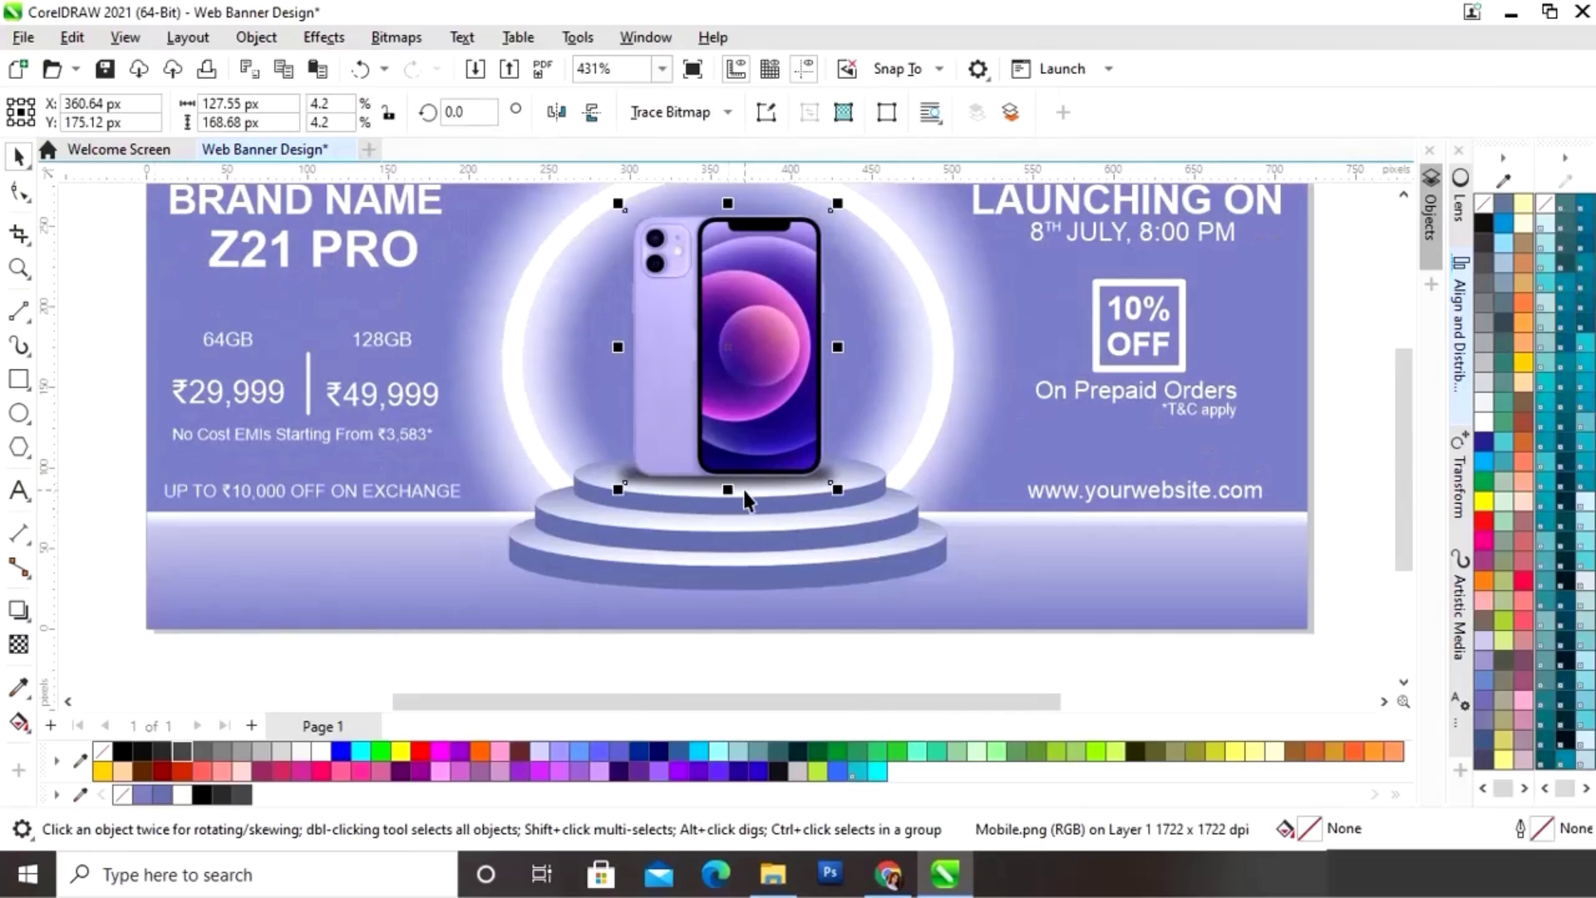
drag(863, 649, 607, 441)
mouse_move(725, 467)
mouse_down()
mouse_move(724, 594)
mouse_move(732, 441)
mouse_up()
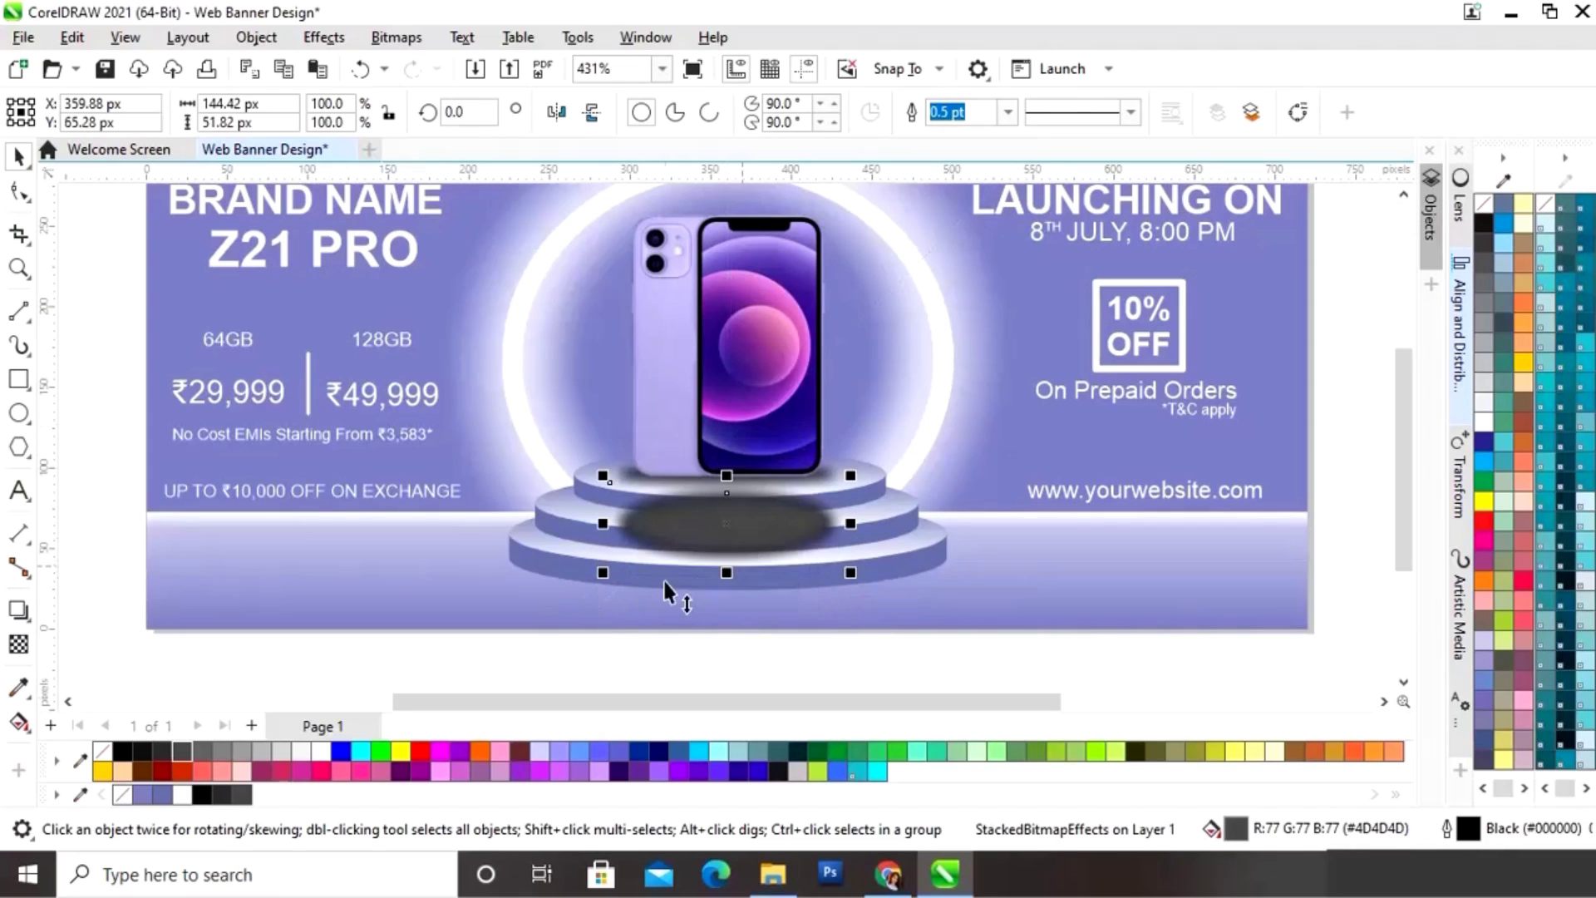
drag(602, 524, 447, 524)
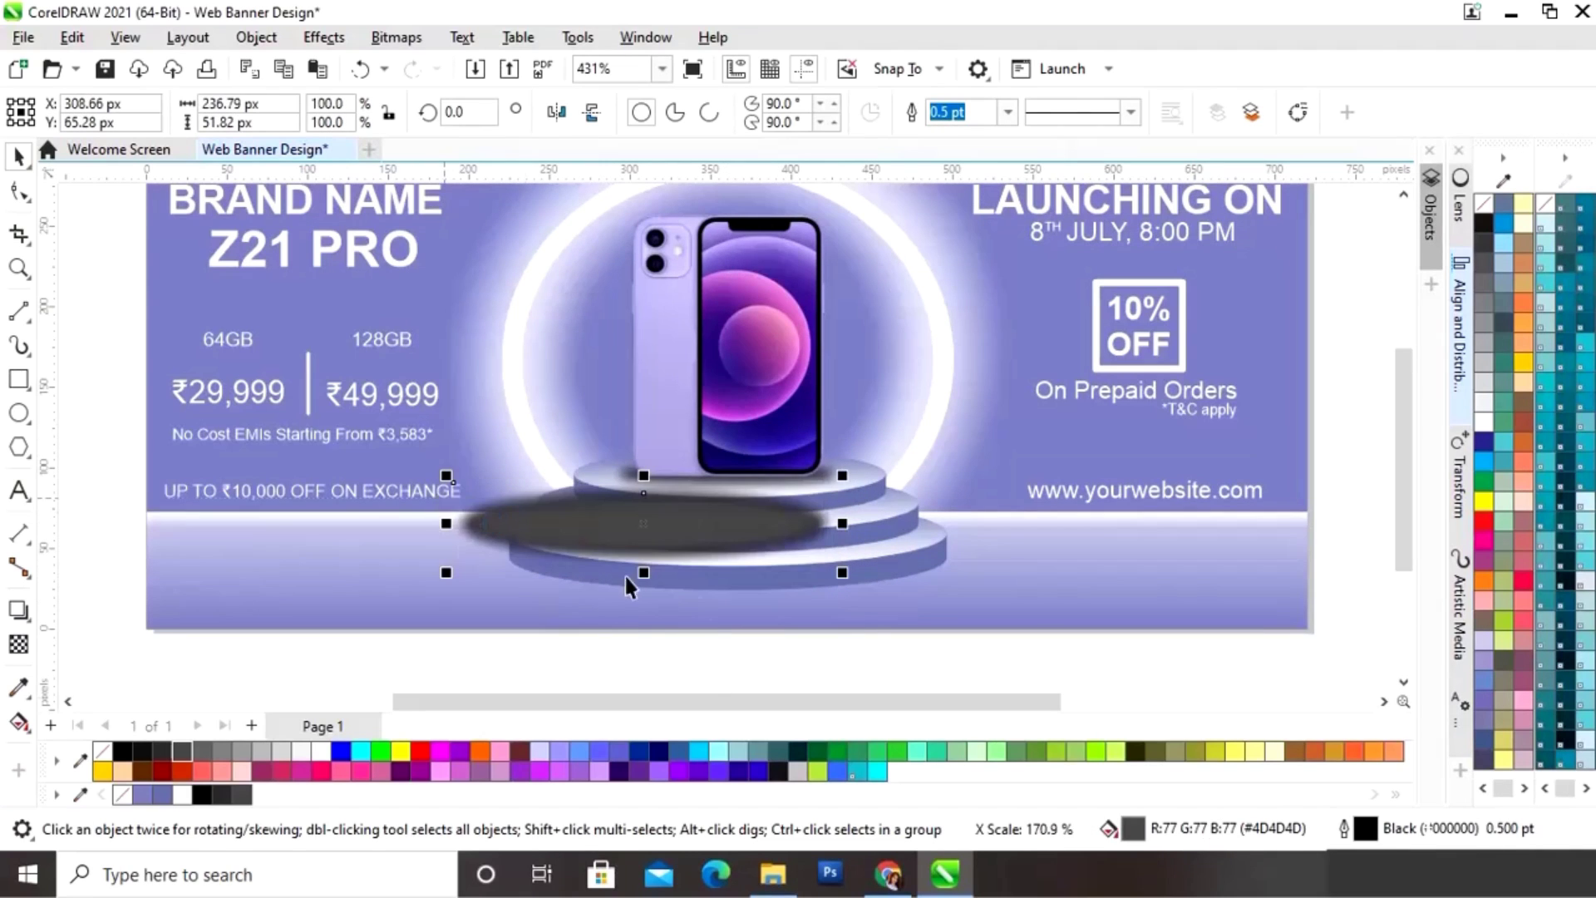
drag(843, 573, 939, 586)
drag(655, 534, 744, 560)
Step: Fill the enlarged ellipse with white, remove its outline and resize it to about 398 × 85 px
click(320, 751)
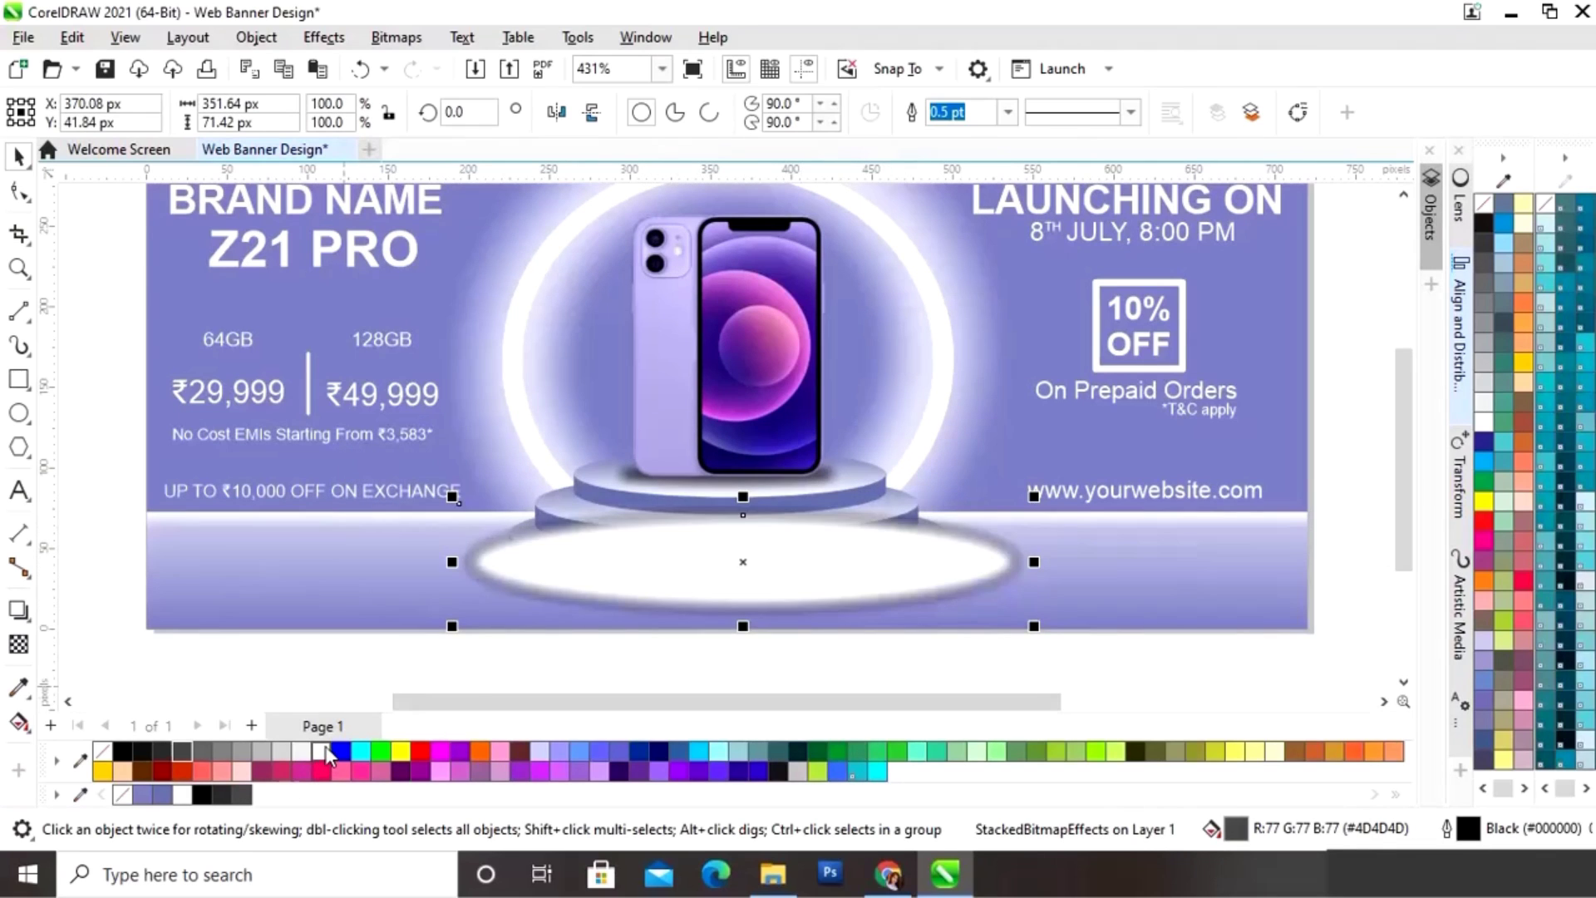
drag(1033, 499, 1076, 458)
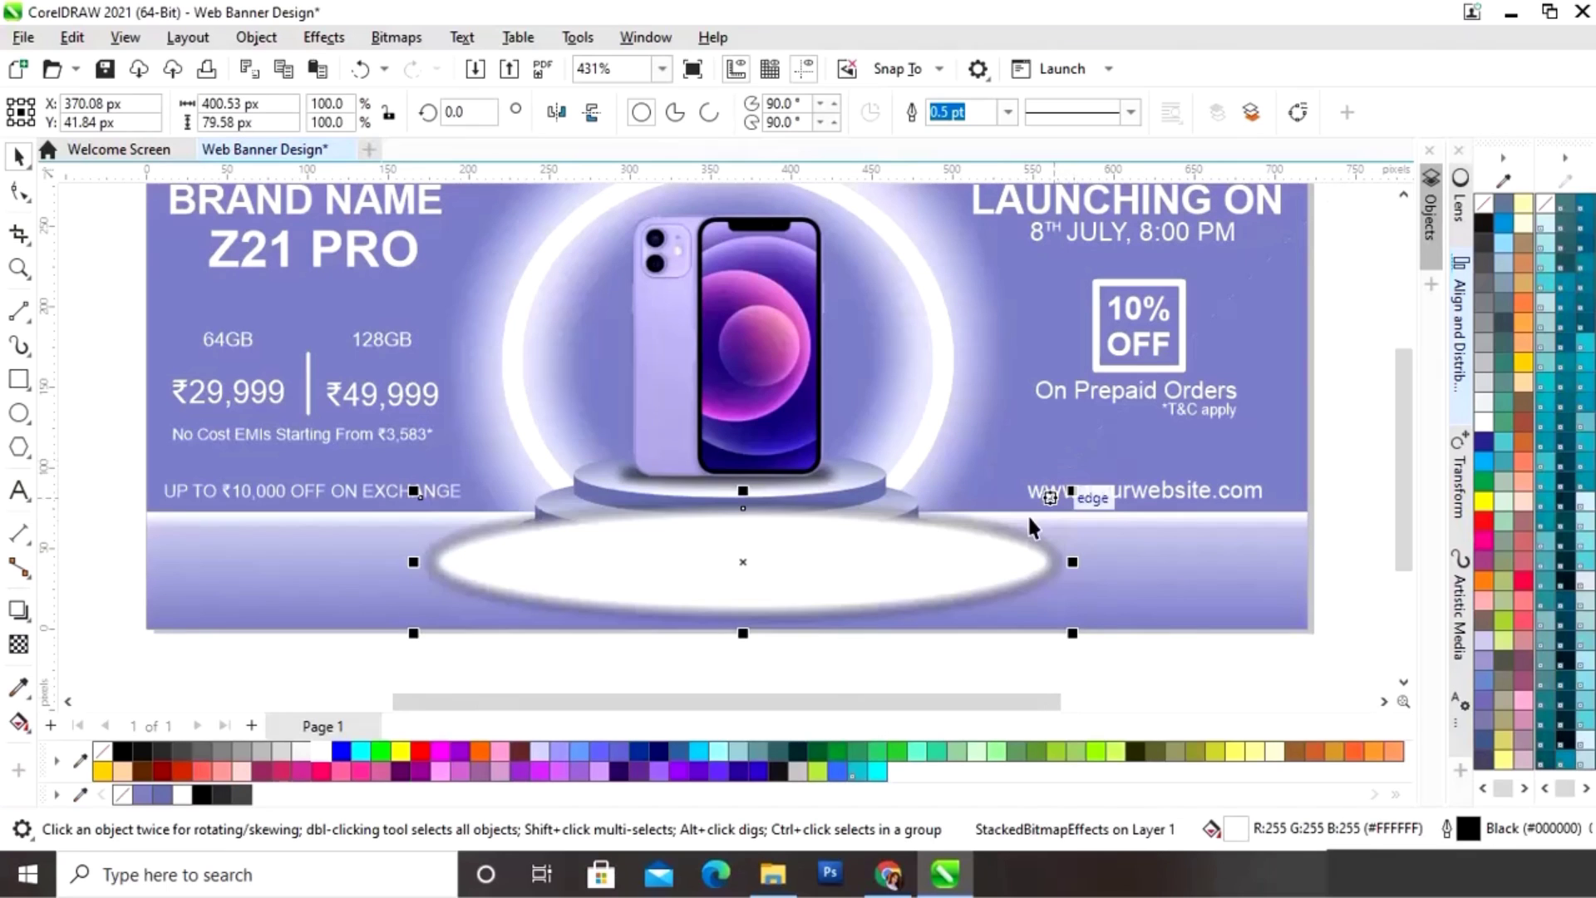
right_click(102, 752)
mouse_move(743, 492)
mouse_down()
mouse_move(746, 473)
mouse_move(757, 490)
mouse_up()
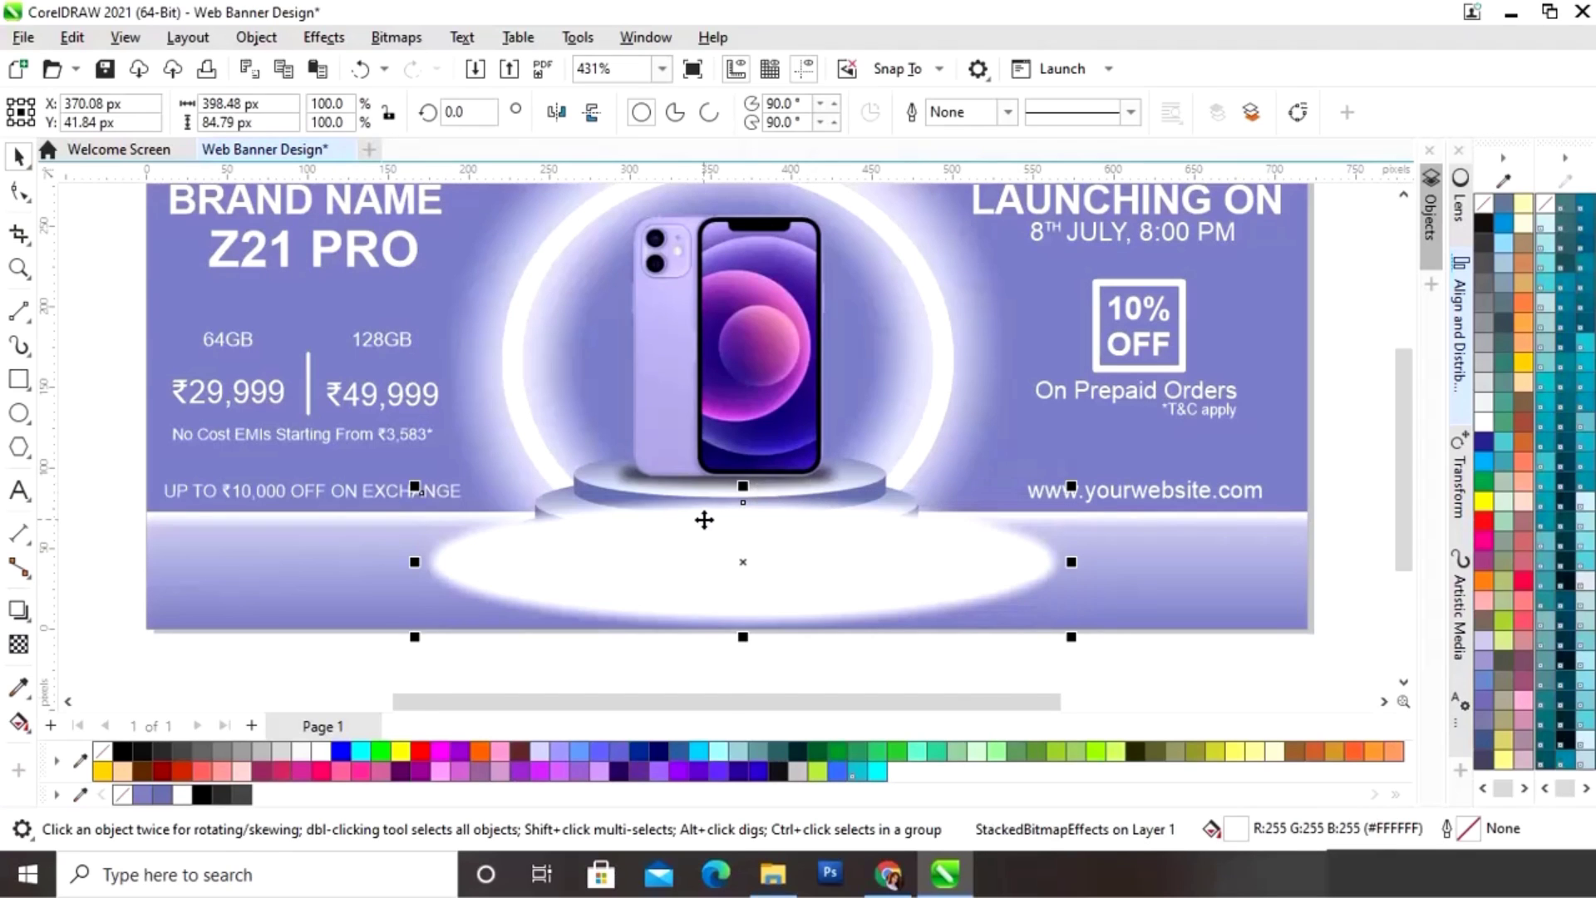
Step: Apply a Gaussian Blur with a 28.5 pixel radius to the white ellipse
click(324, 37)
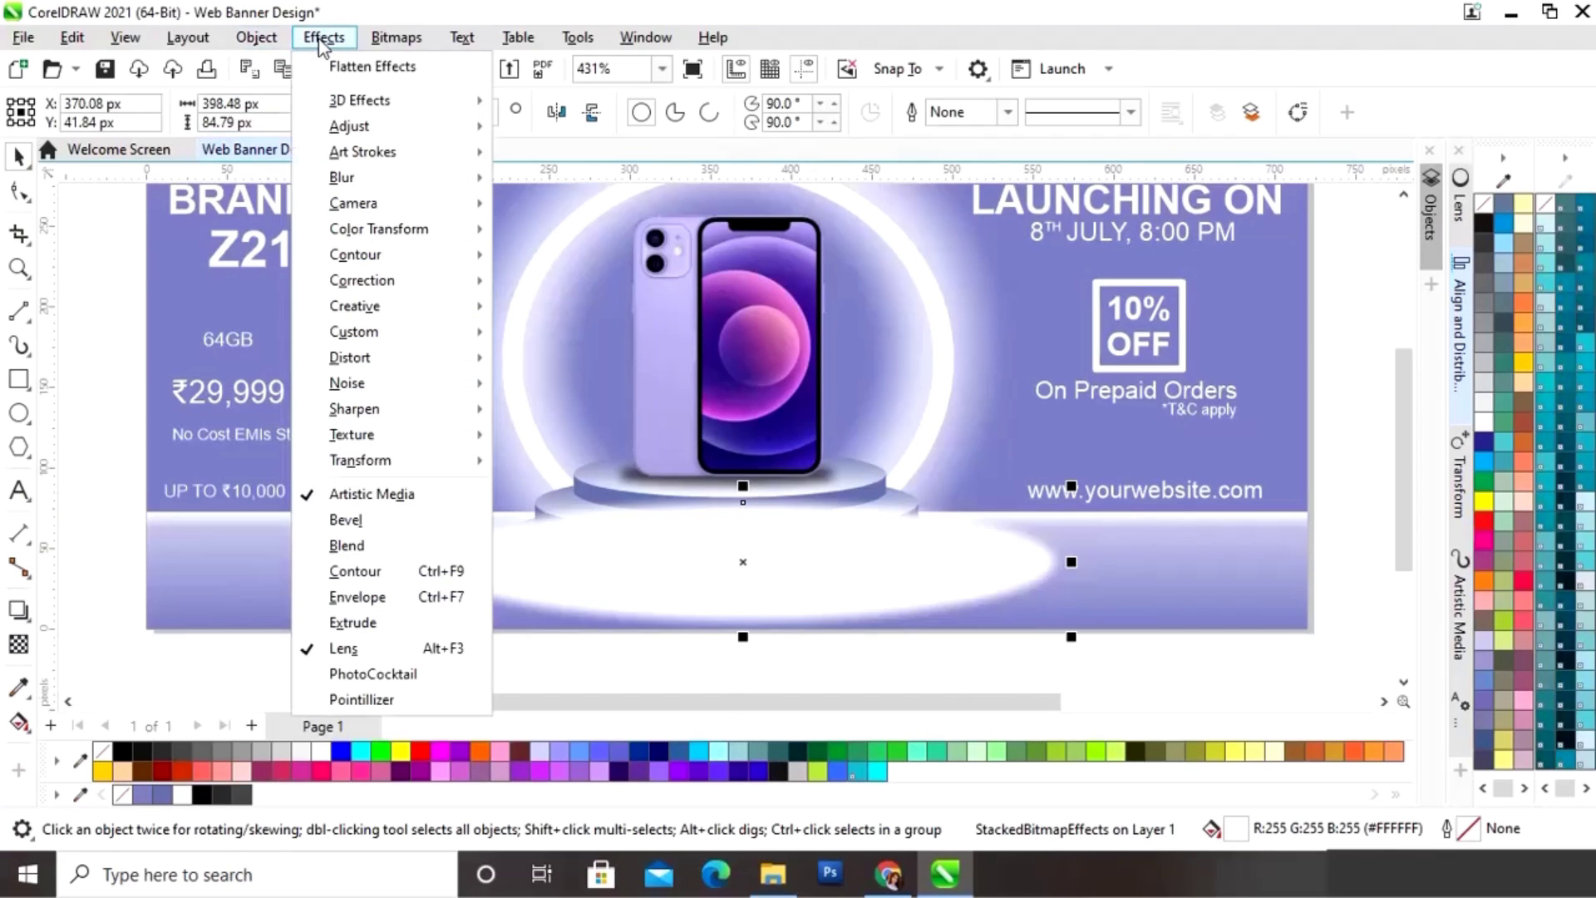
mouse_move(348, 176)
click(555, 222)
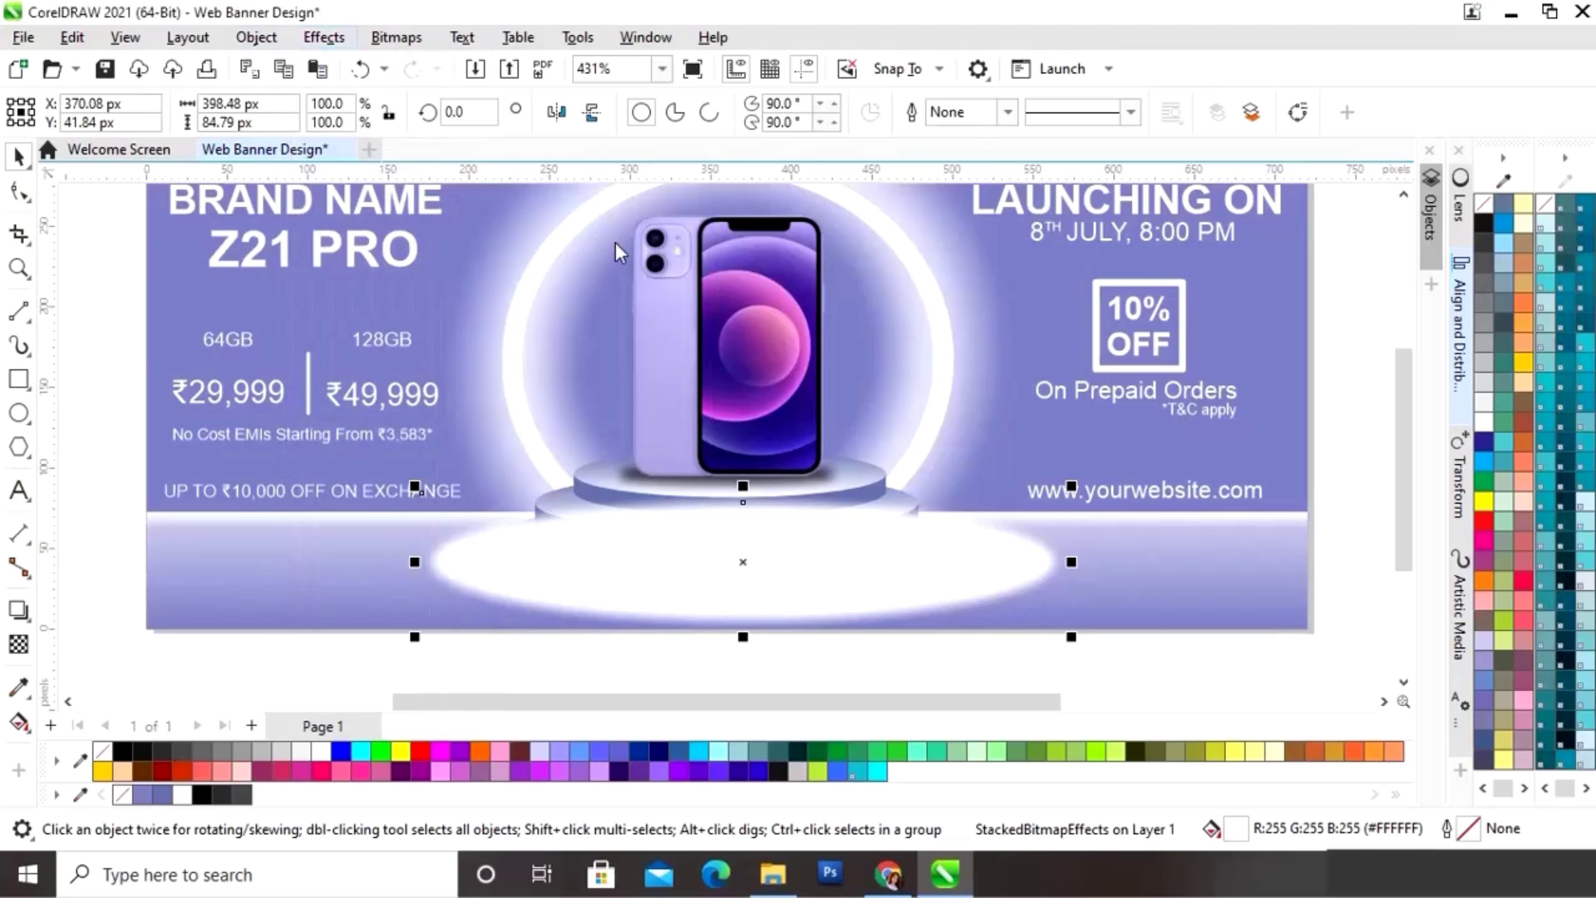
click(712, 404)
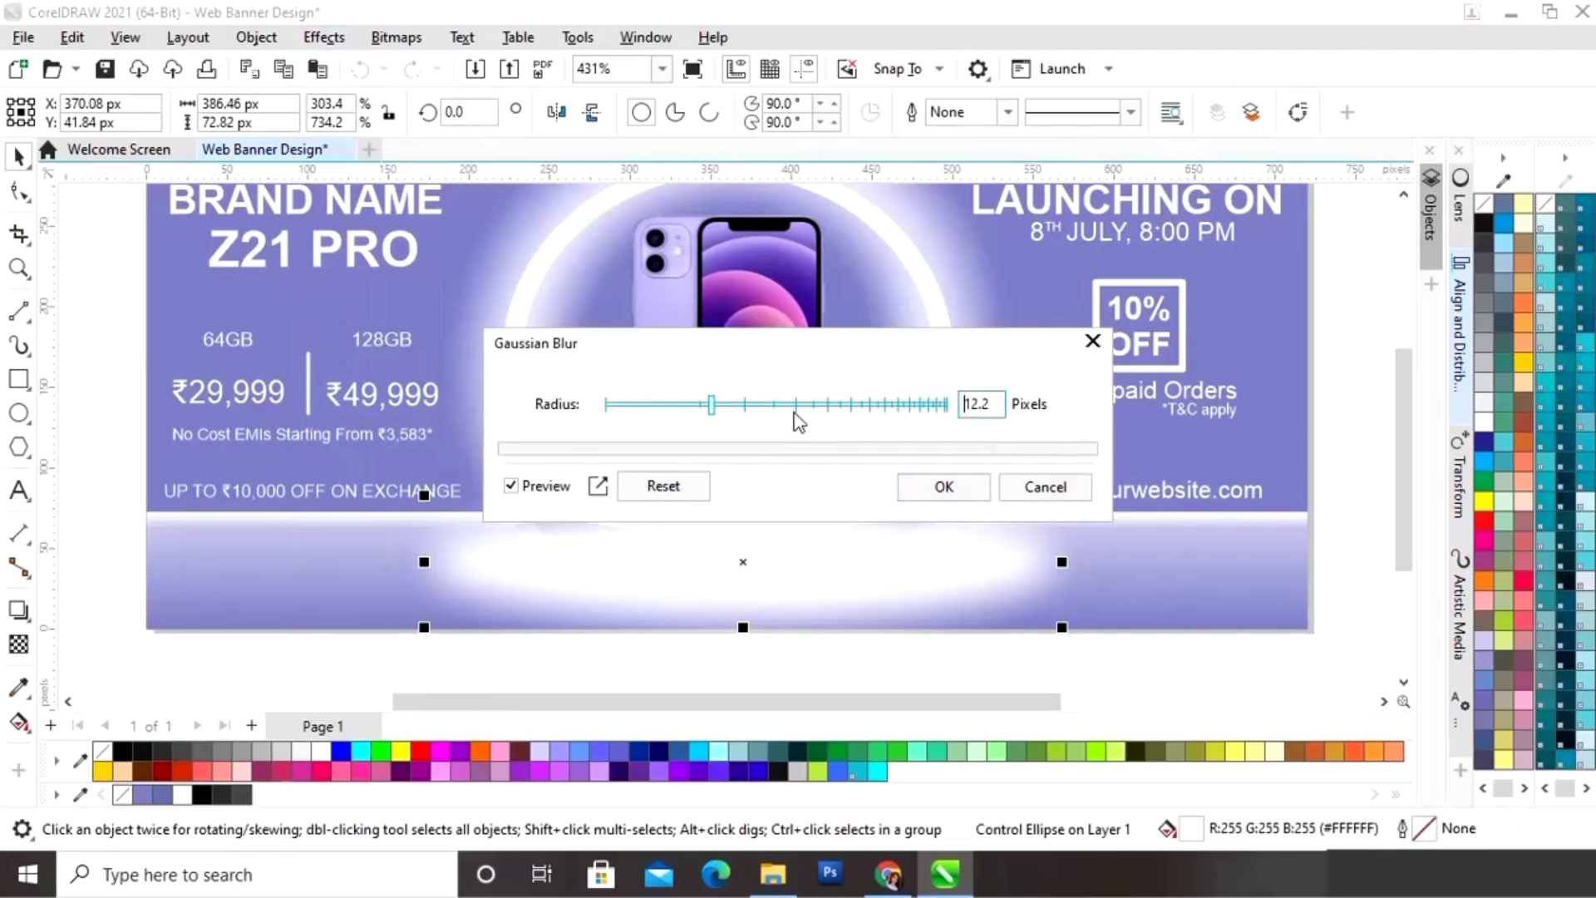
click(766, 406)
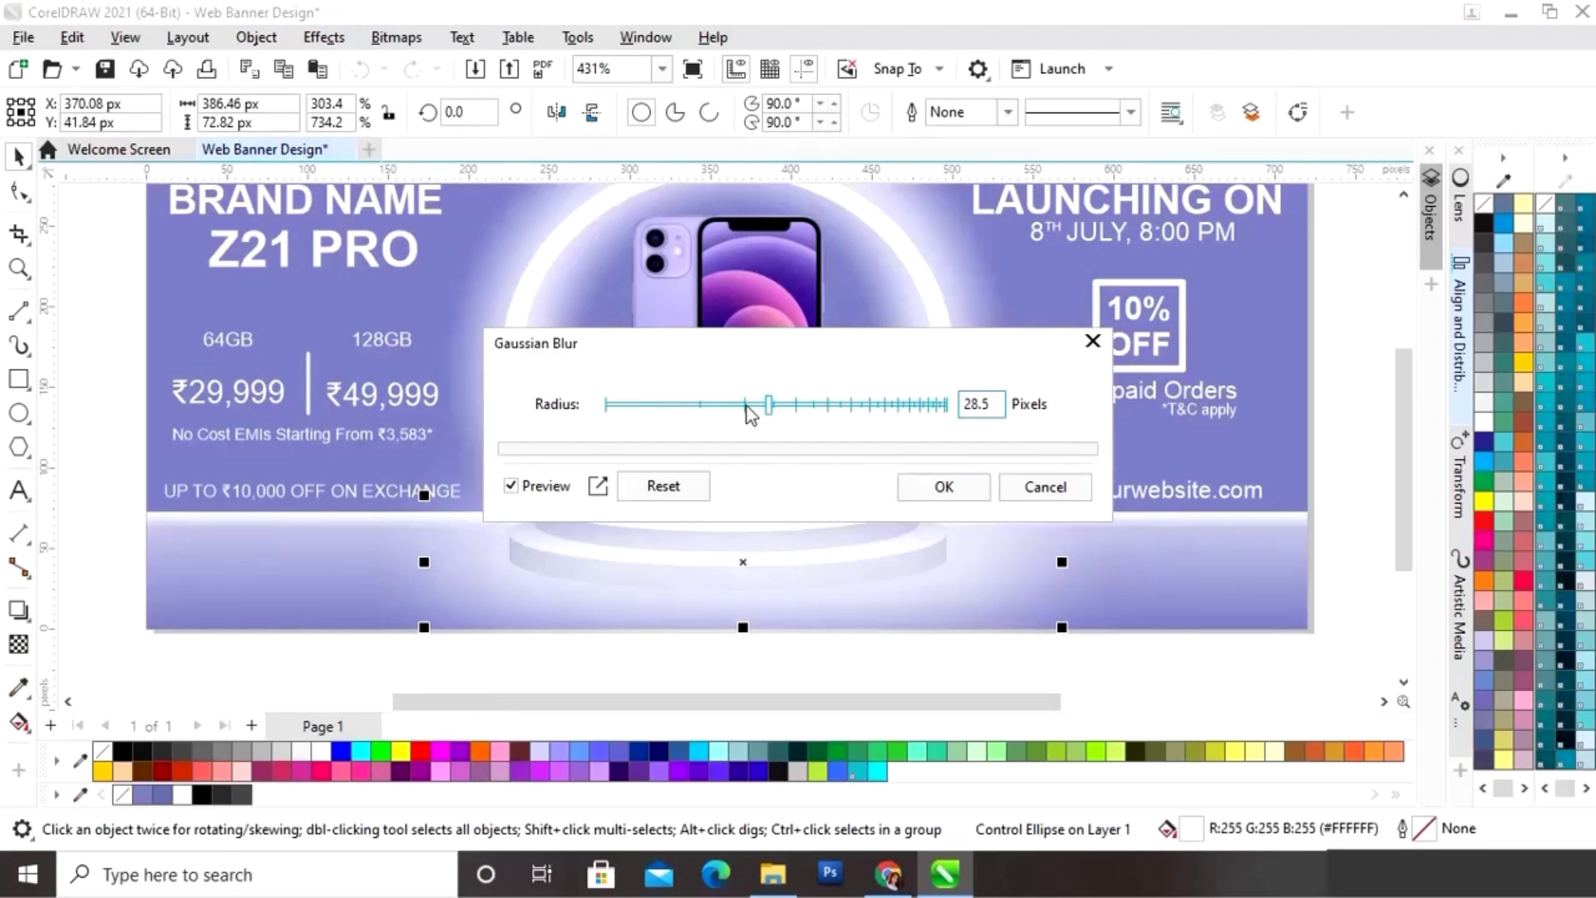
click(944, 487)
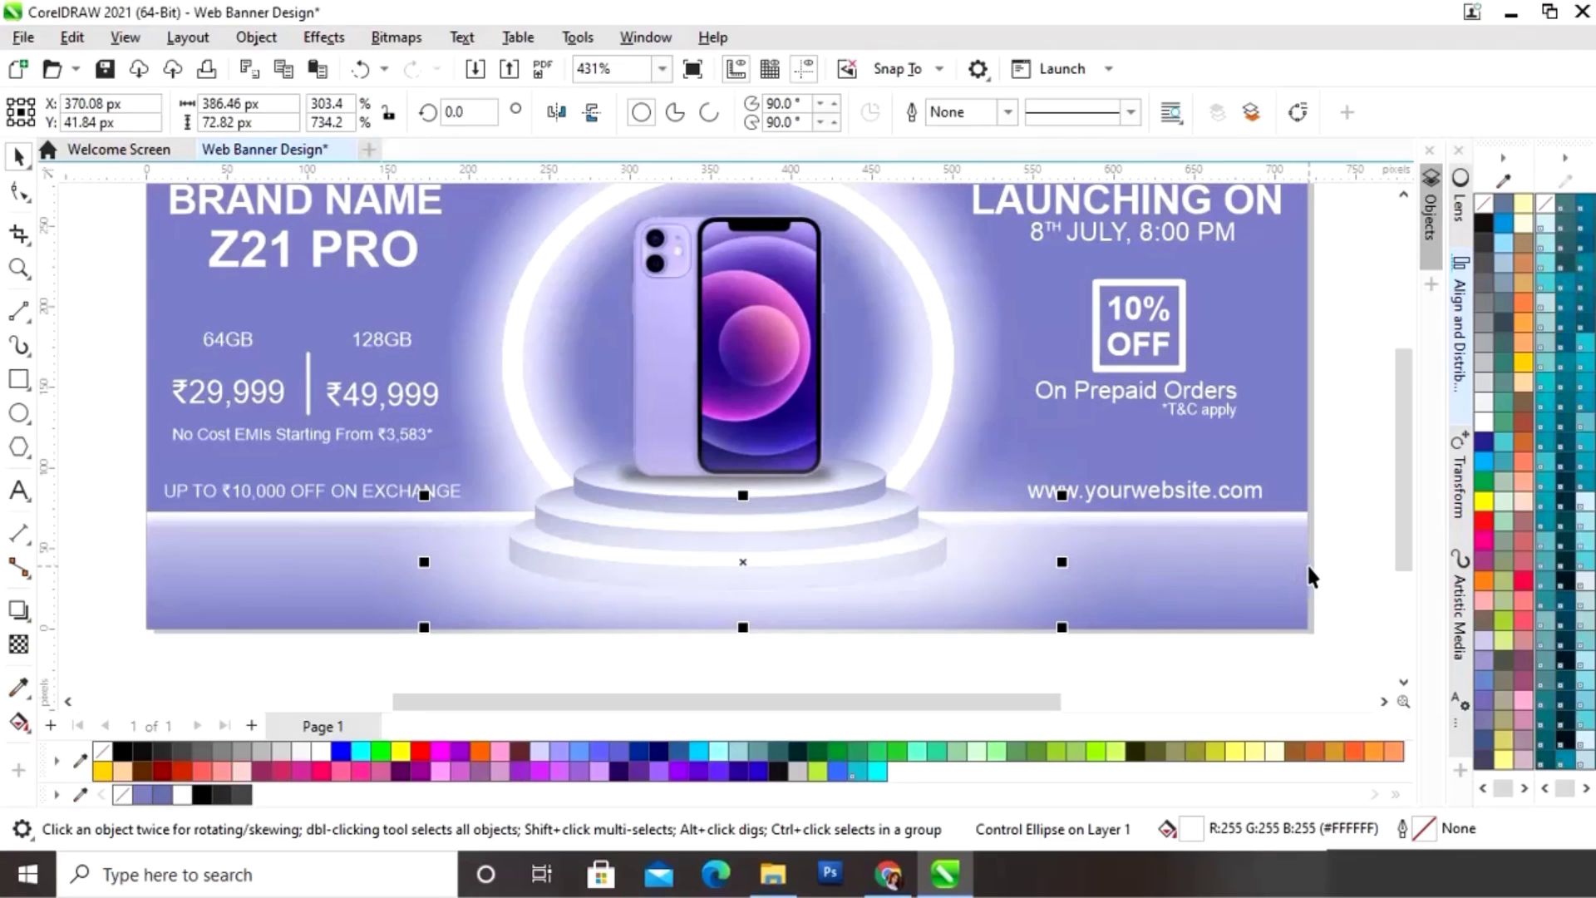
Step: Send the blurred white ellipse behind the podium and preview the finished banner in full screen
key(ctrl+Page_Down)
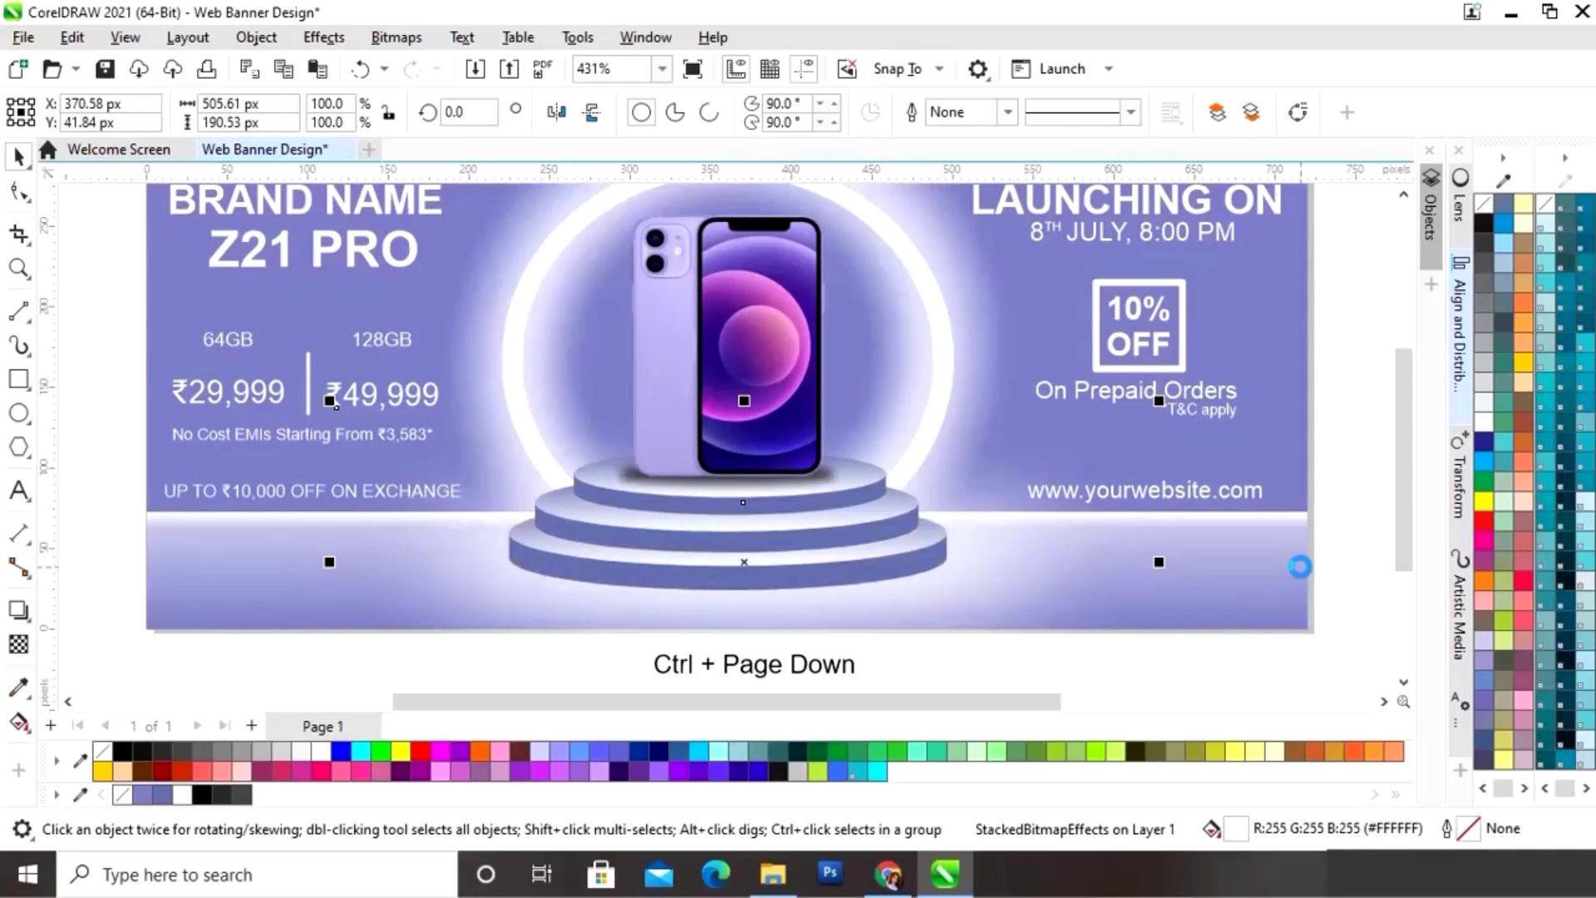
click(1069, 661)
scroll(1169, 642, down, 1)
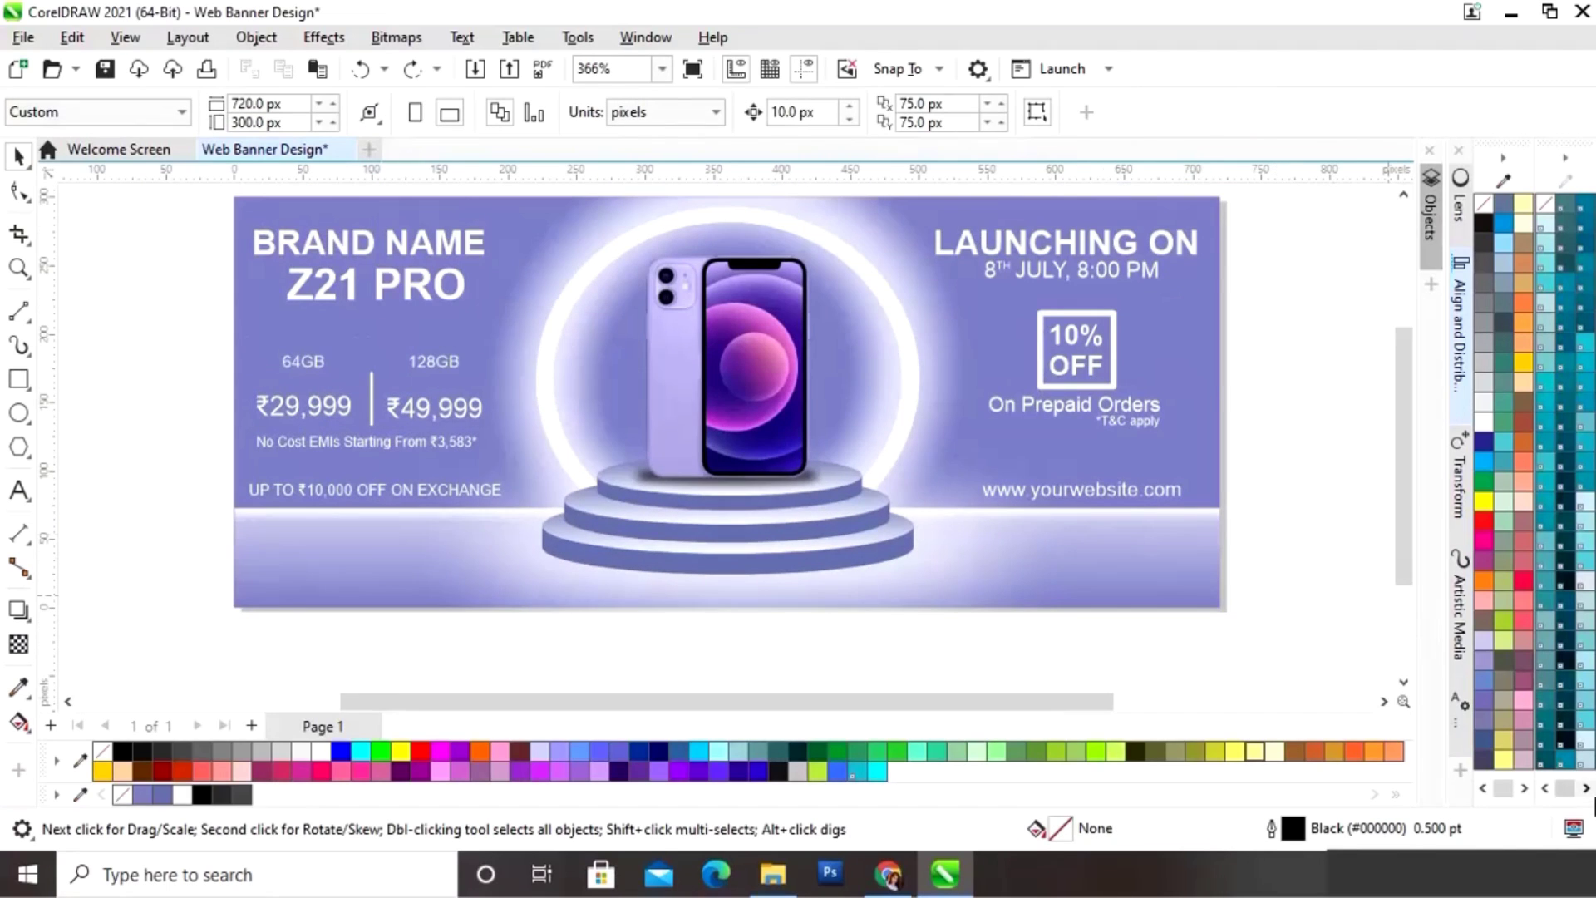
key(F9)
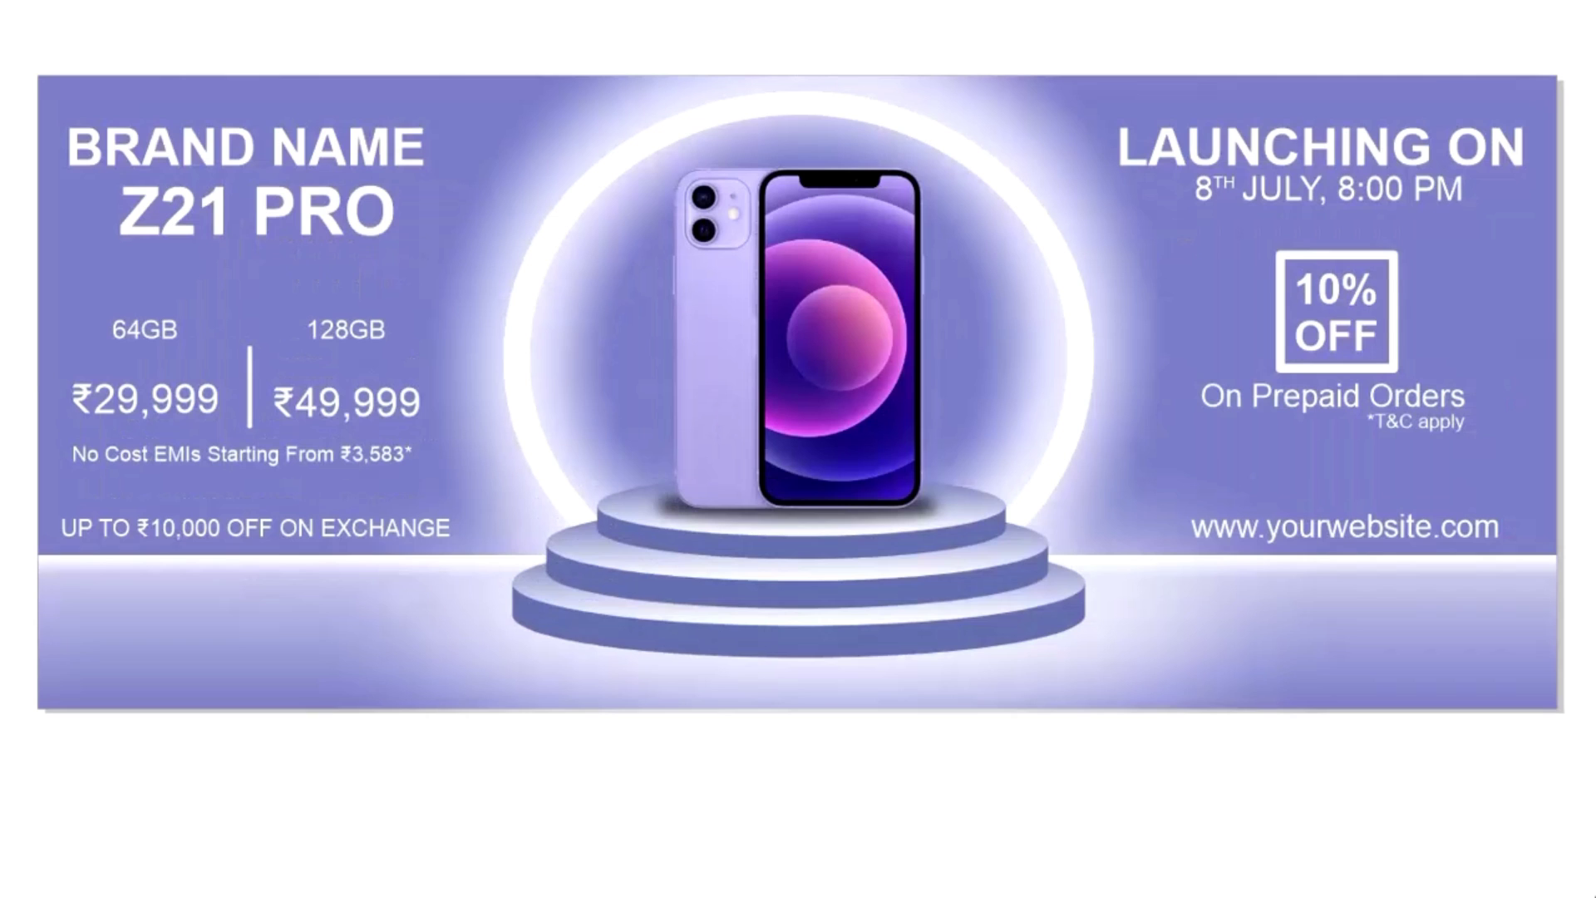